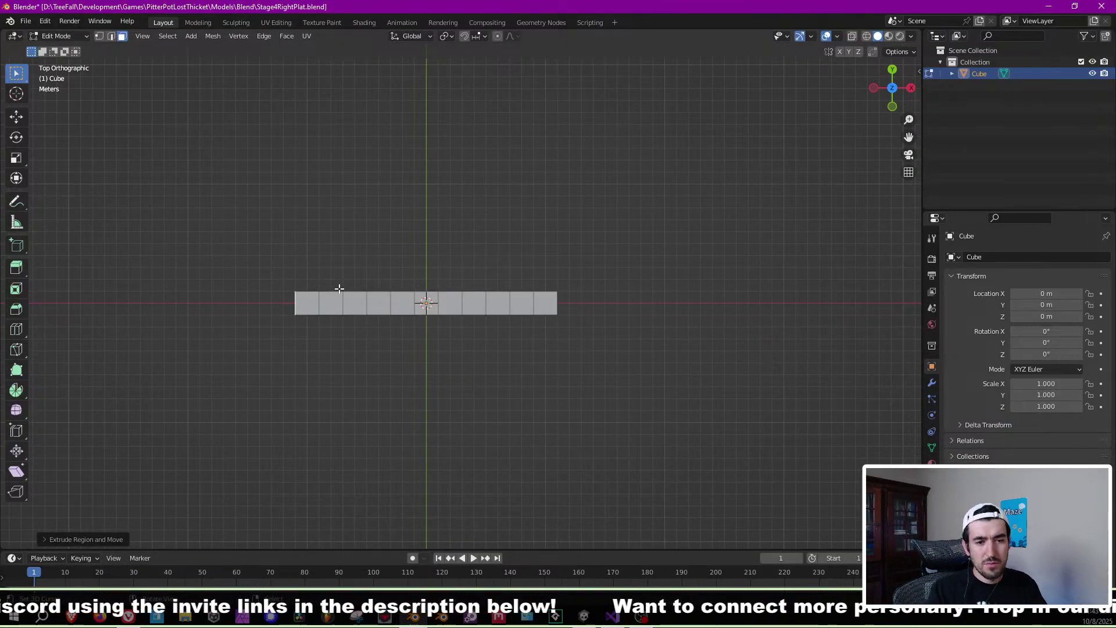
# Build a column five blocks tall on the bar's -X end block by extruding its top face in 2 m increments.
pyautogui.moveTo(317, 281); pyautogui.dragTo(304, 259, button='middle')
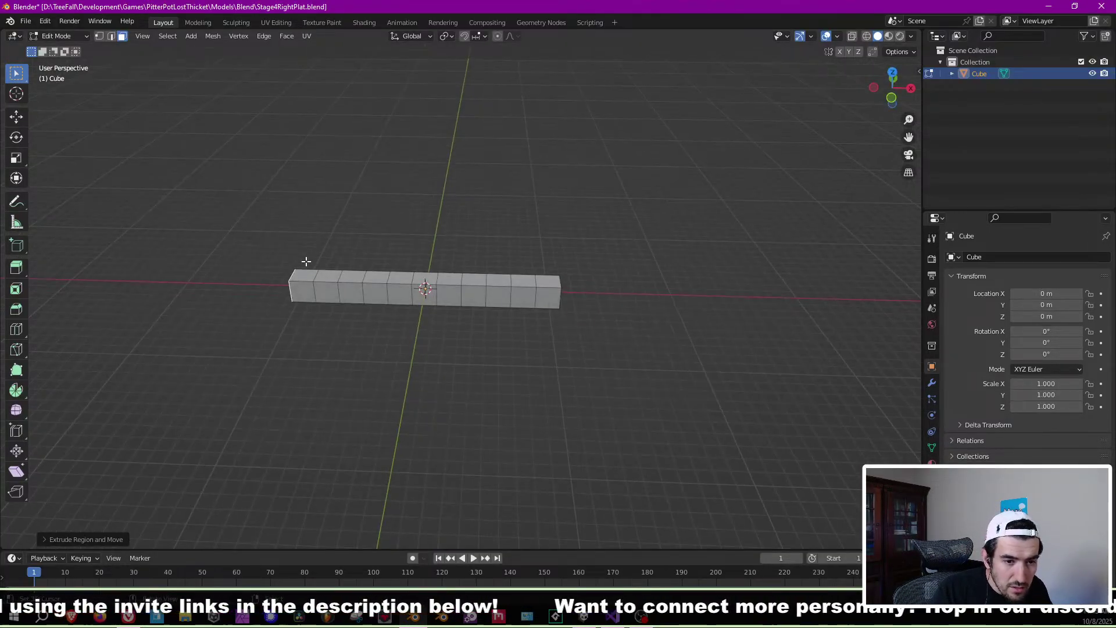
pyautogui.click(306, 273)
pyautogui.write('e2')
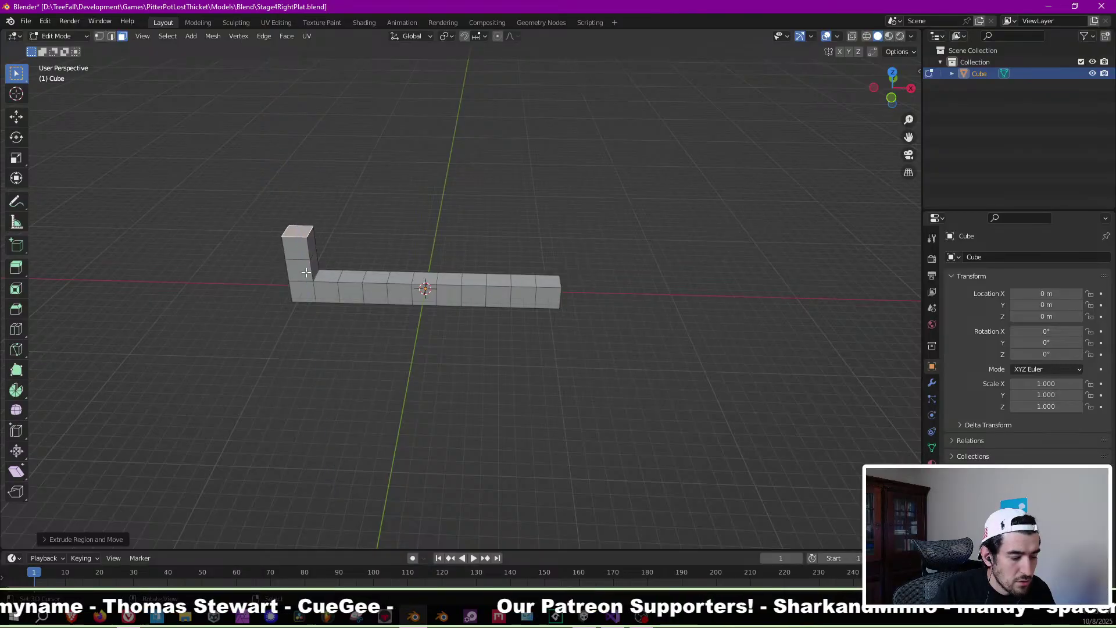
pyautogui.press('Return')
pyautogui.moveTo(308, 268); pyautogui.dragTo(343, 231, button='middle')
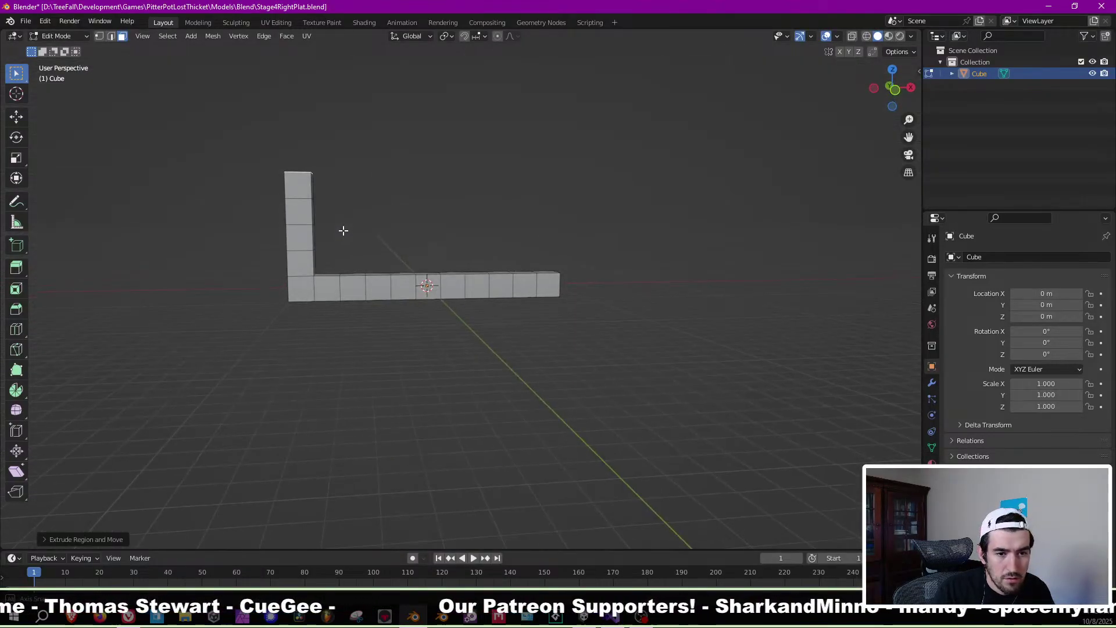
pyautogui.press('e')
pyautogui.click(311, 175)
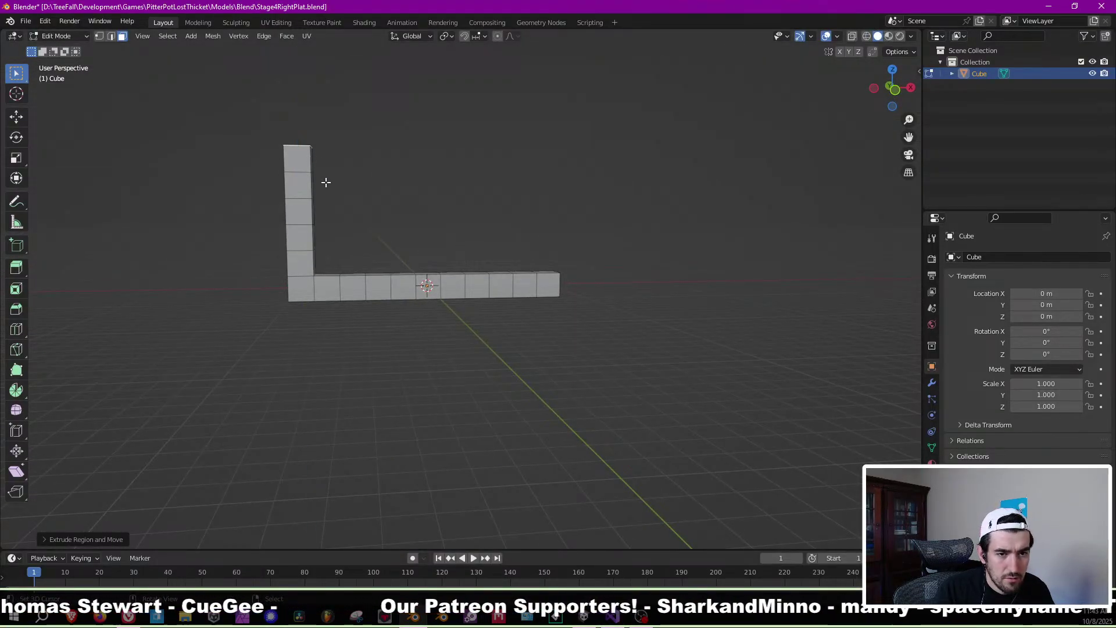
# Extrude the top face of the second block from the -X end upward in four 2 m increments.
pyautogui.moveTo(333, 278); pyautogui.dragTo(324, 275, button='middle')
pyautogui.click(324, 275)
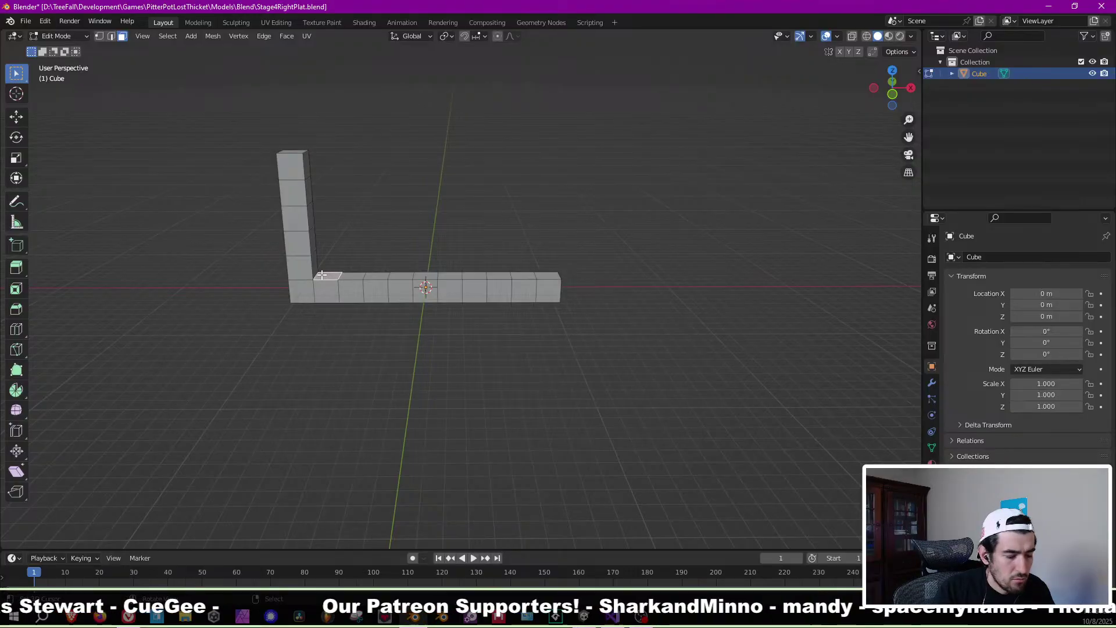
pyautogui.press('e')
pyautogui.click(323, 271)
pyautogui.hotkey('shift', 'r')
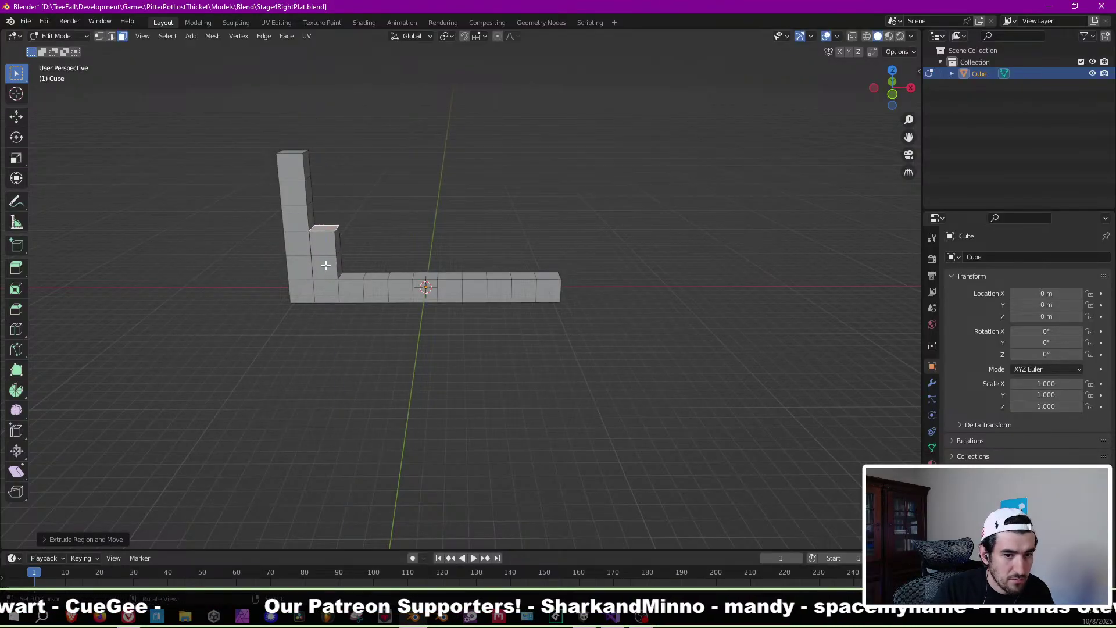
pyautogui.hotkey('shift', 'r')
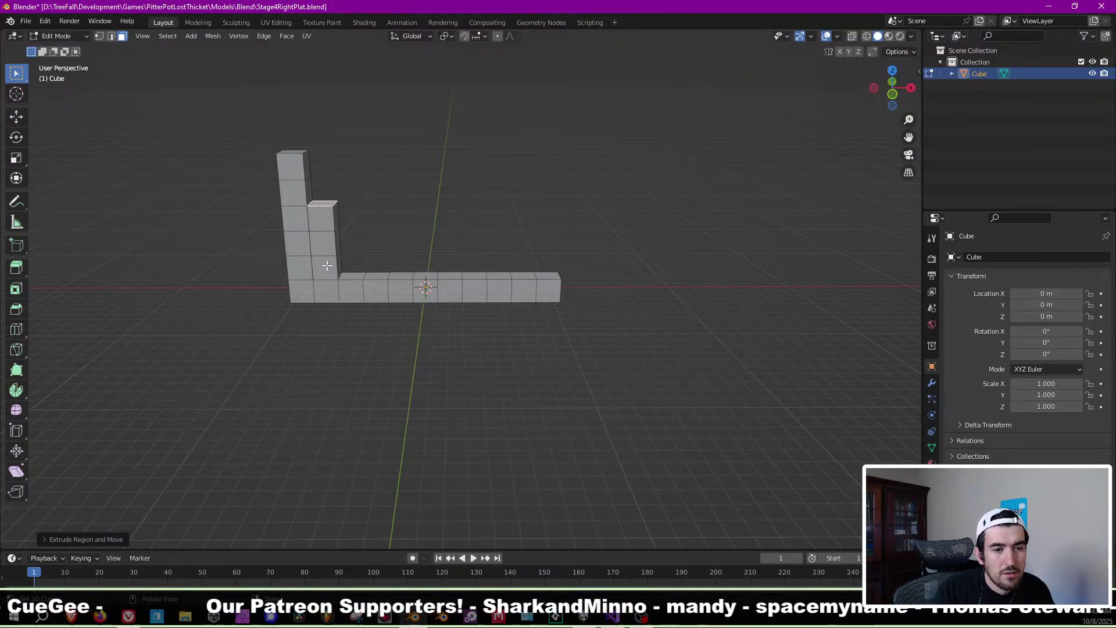
pyautogui.hotkey('shift', 'r')
# Extrude the third block's top face upward by three 2 m increments and the fourth block's by one.
pyautogui.click(360, 274)
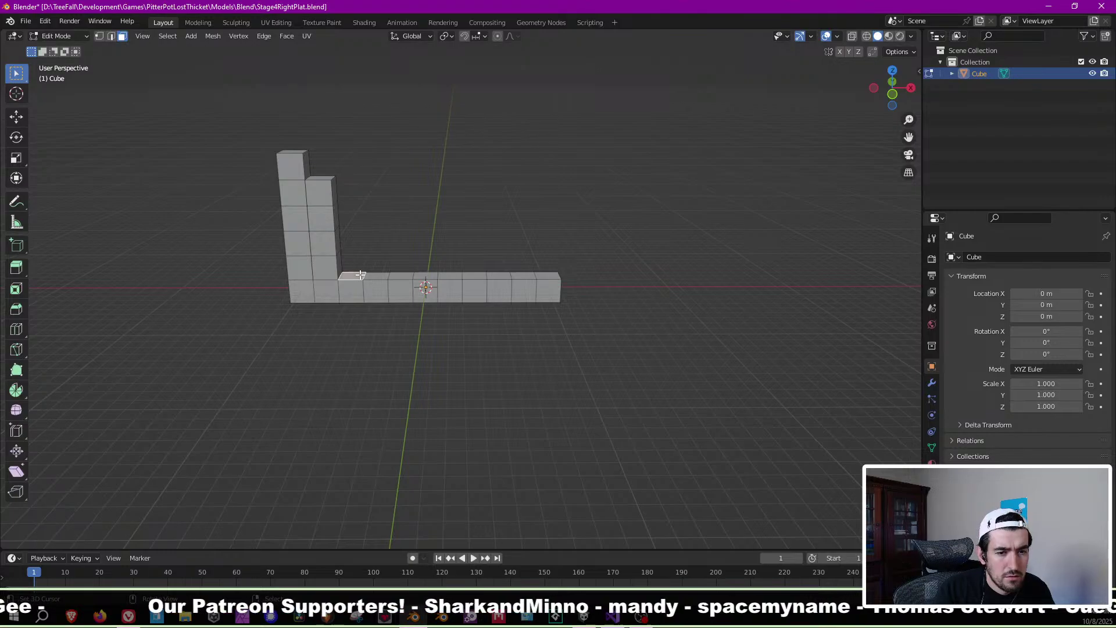
pyautogui.hotkey('shift', 'r')
pyautogui.hotkey('shift', 'r')
pyautogui.hotkey('shift', 'r')
pyautogui.moveTo(360, 274); pyautogui.dragTo(407, 280, button='middle')
pyautogui.click(381, 281)
pyautogui.click(379, 275)
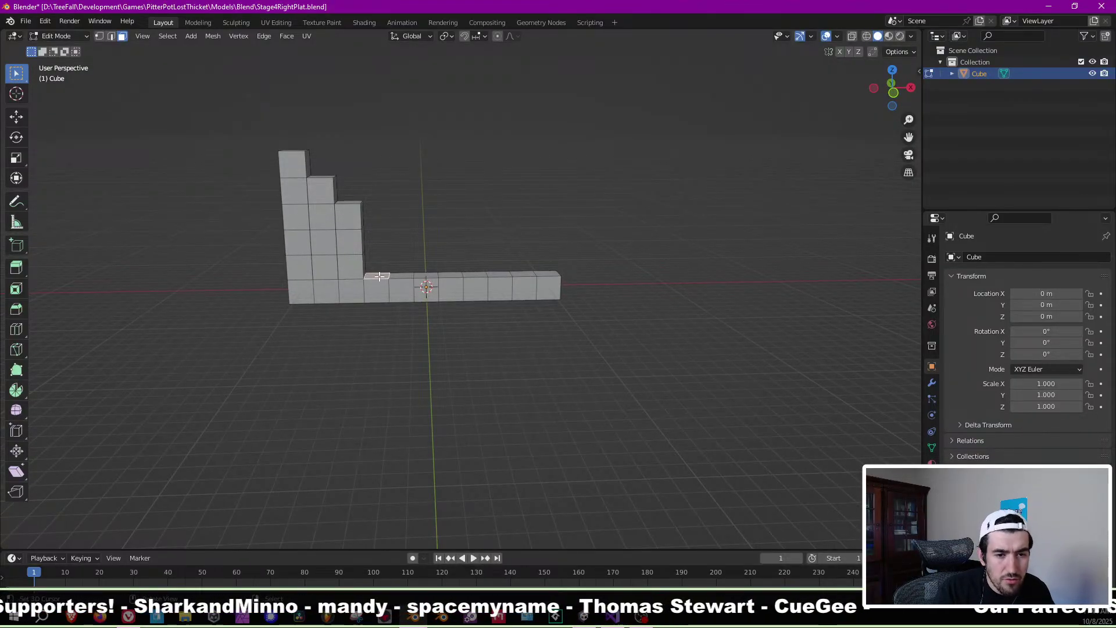
pyautogui.hotkey('shift', 'r')
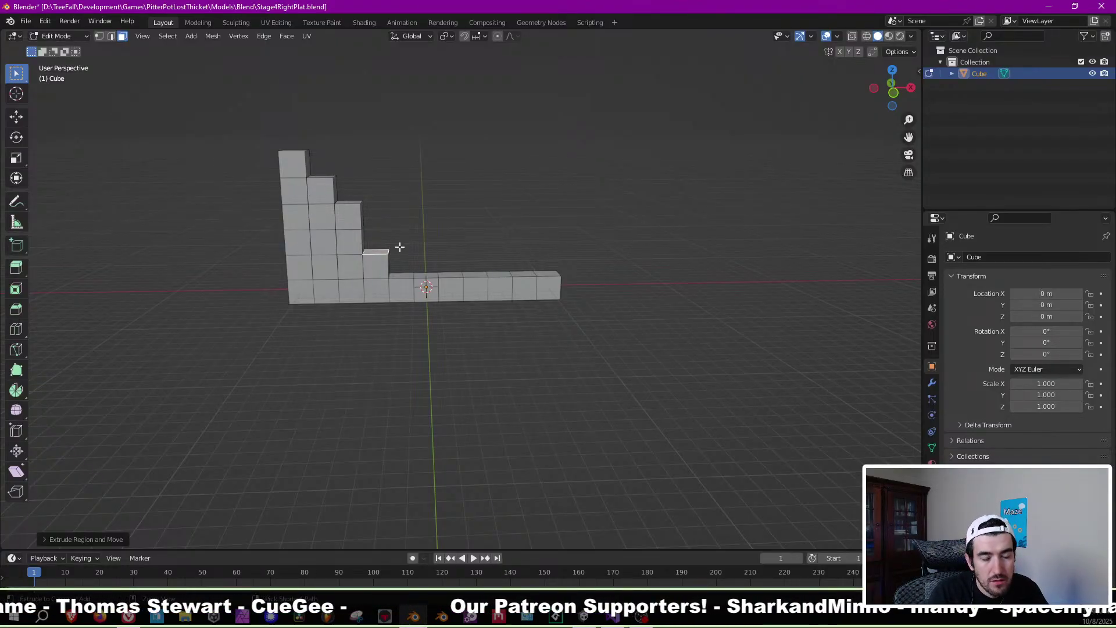
# Undo all the column extrusions back to the plain horizontal bar.
pyautogui.hotkey('ctrl', 'z')
pyautogui.hotkey('ctrl', 'z')
pyautogui.hotkey('ctrl', 'z')
pyautogui.hotkey('ctrl', 'z')
pyautogui.hotkey('ctrl', 'z')
pyautogui.hotkey('ctrl', 'z')
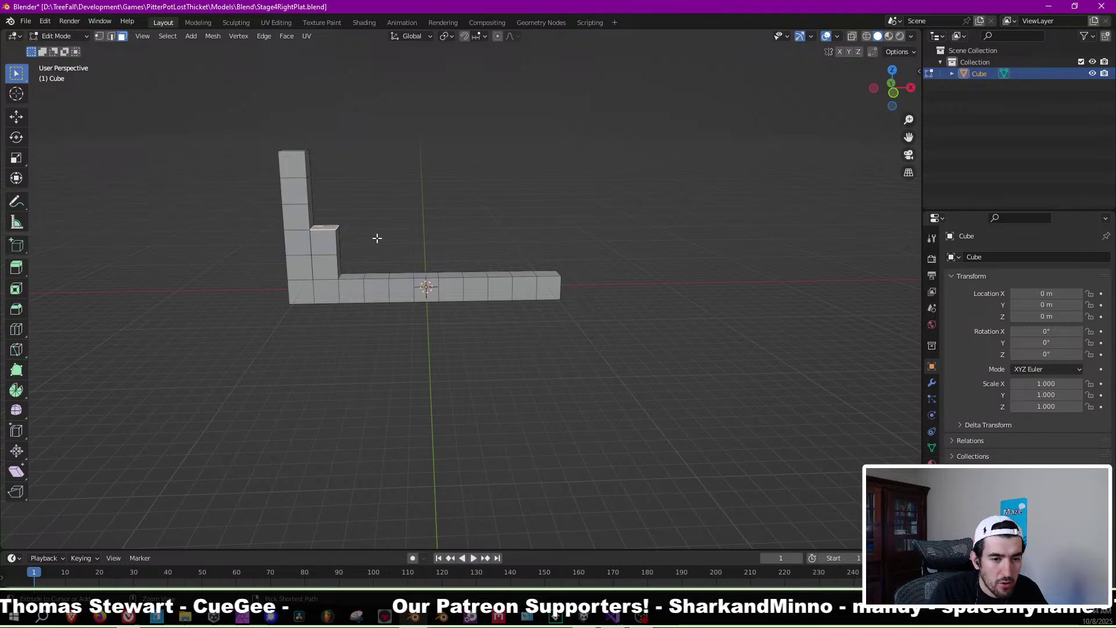
pyautogui.hotkey('ctrl', 'z')
pyautogui.hotkey('ctrl', 'z')
pyautogui.hotkey('ctrl', 'z')
pyautogui.hotkey('ctrl', 'z')
pyautogui.hotkey('ctrl', 'z')
pyautogui.hotkey('ctrl', 'z')
pyautogui.hotkey('ctrl', 'z')
# Select the three adjacent top faces at the middle of the bar.
pyautogui.moveTo(394, 249); pyautogui.dragTo(411, 313, button='middle')
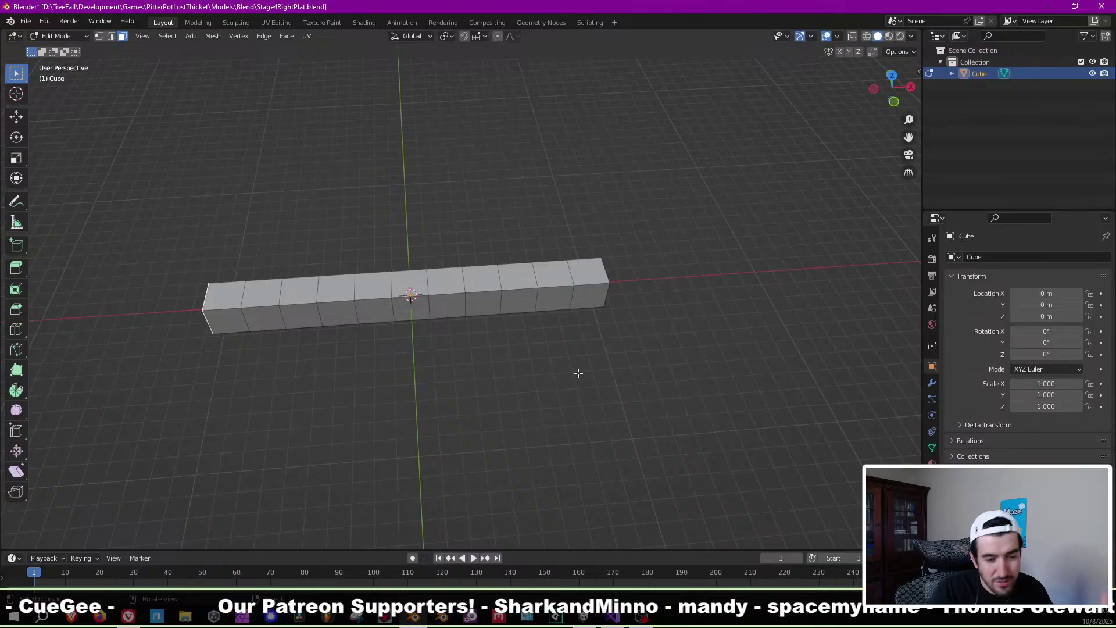
pyautogui.click(384, 290)
pyautogui.keyDown('shift'); pyautogui.click(447, 281); pyautogui.keyUp('shift')
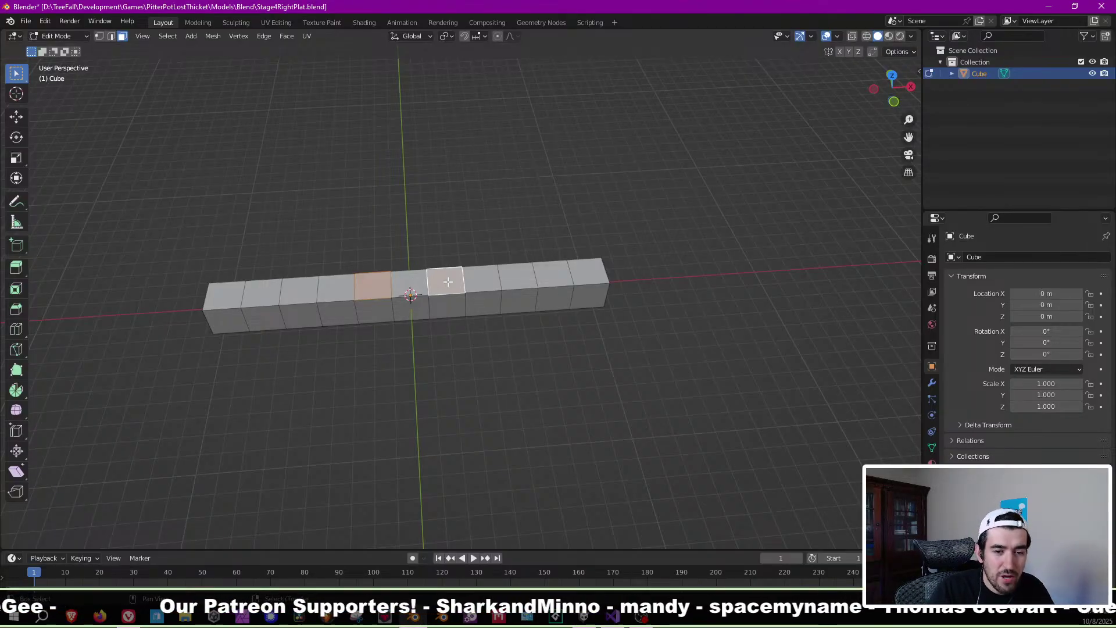
pyautogui.click(410, 285)
pyautogui.keyDown('shift'); pyautogui.click(383, 283); pyautogui.keyUp('shift')
pyautogui.keyDown('shift'); pyautogui.click(415, 283); pyautogui.keyUp('shift')
pyautogui.keyDown('shift'); pyautogui.click(455, 281); pyautogui.keyUp('shift')
pyautogui.keyDown('shift'); pyautogui.click(419, 281); pyautogui.keyUp('shift')
pyautogui.moveTo(345, 254); pyautogui.dragTo(419, 253, button='middle')
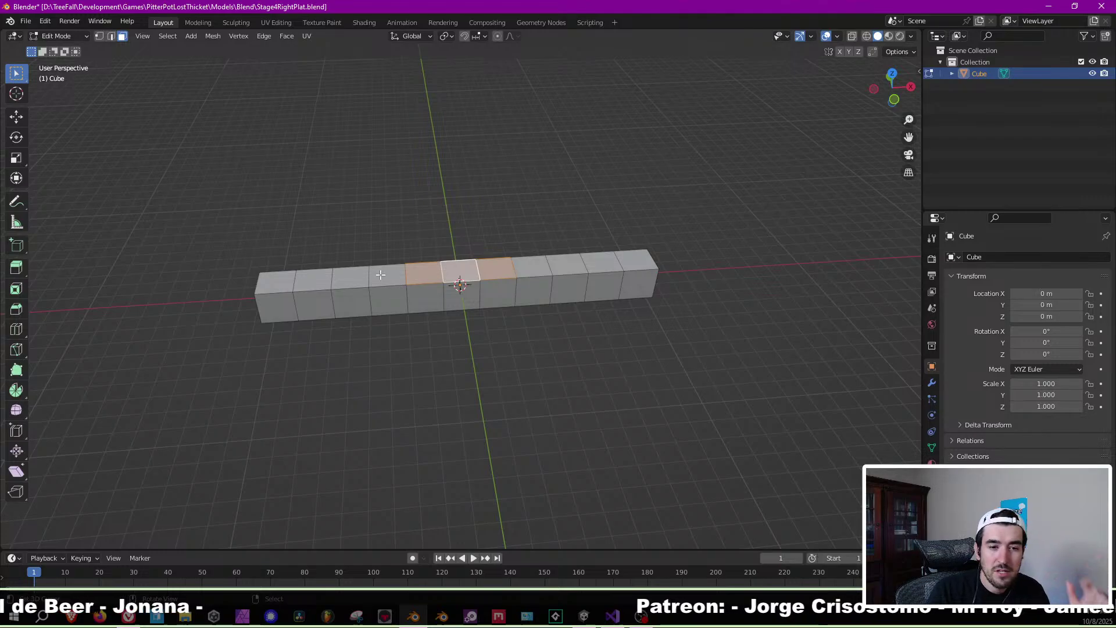
pyautogui.keyDown('shift'); pyautogui.moveTo(380, 272); pyautogui.dragTo(425, 240, button='middle'); pyautogui.keyUp('shift')
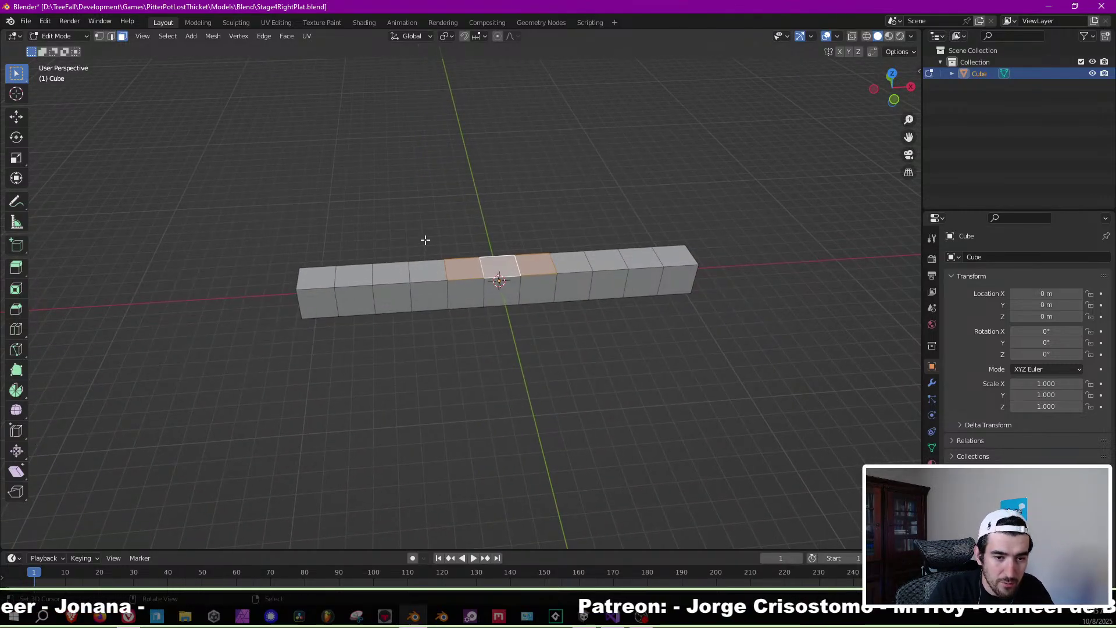
# Lengthen the bar at its -X end by extruding the end face four times, 2 m each.
pyautogui.keyDown('shift'); pyautogui.moveTo(305, 281); pyautogui.dragTo(449, 290, button='middle'); pyautogui.keyUp('shift')
pyautogui.click(449, 290)
pyautogui.press('e')
pyautogui.press('2')
pyautogui.press('Return')
pyautogui.press('e')
pyautogui.press('2')
pyautogui.press('Return')
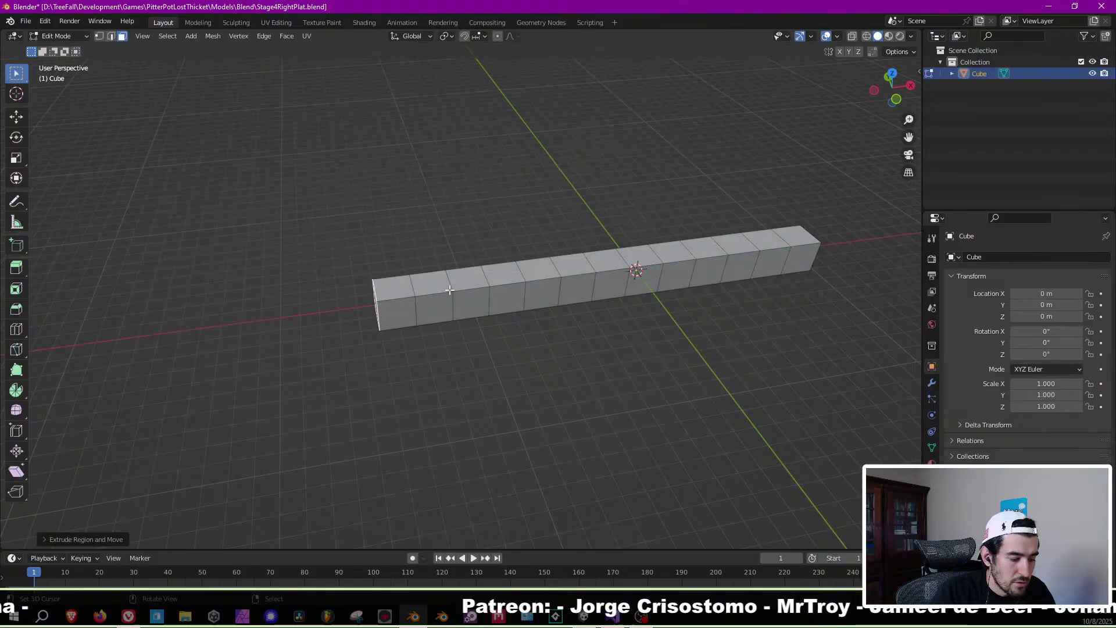
pyautogui.press('e')
pyautogui.press('2')
pyautogui.press('Return')
pyautogui.press('e')
pyautogui.press('2')
pyautogui.press('Return')
# Lengthen the bar at its +X end by extruding the end face four times, 2 m each.
pyautogui.moveTo(449, 289)
pyautogui.mouseDown(button='middle')
pyautogui.moveTo(451, 254)
pyautogui.moveTo(447, 293)
pyautogui.moveTo(441, 281)
pyautogui.mouseUp(button='middle')
pyautogui.scroll(-2, 448, 253)
pyautogui.scroll(2, 446, 293)
pyautogui.click(624, 328)
pyautogui.write('e2')
pyautogui.press('Return')
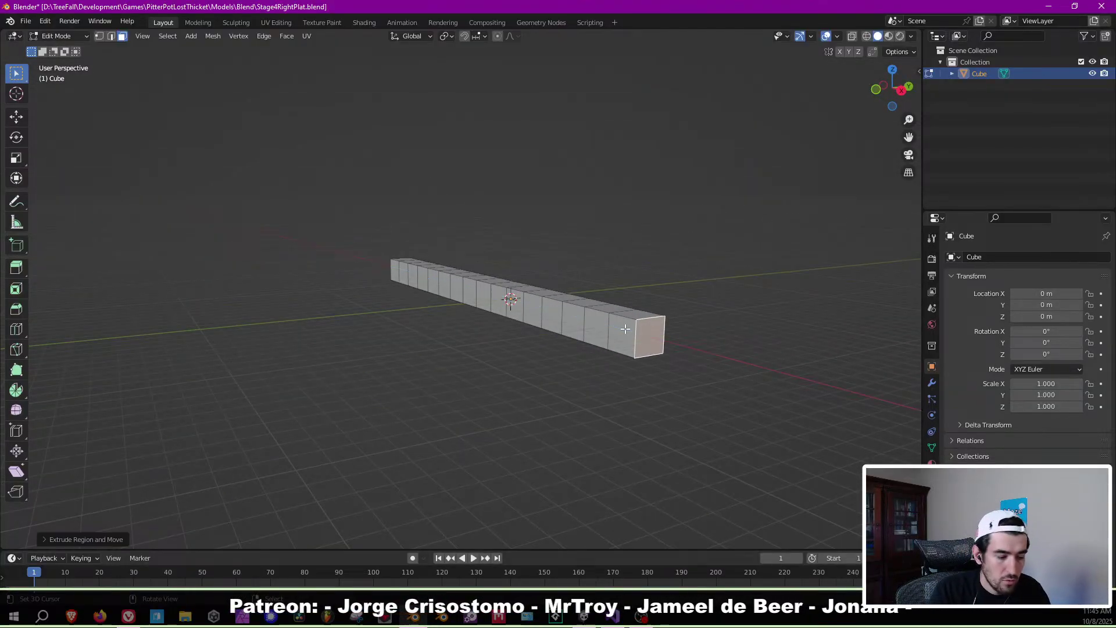
pyautogui.press('e')
pyautogui.press('2')
pyautogui.press('Return')
pyautogui.press('e')
pyautogui.press('2')
pyautogui.press('Return')
pyautogui.press('e')
pyautogui.press('2')
pyautogui.press('Return')
pyautogui.moveTo(625, 329); pyautogui.dragTo(485, 348, button='middle')
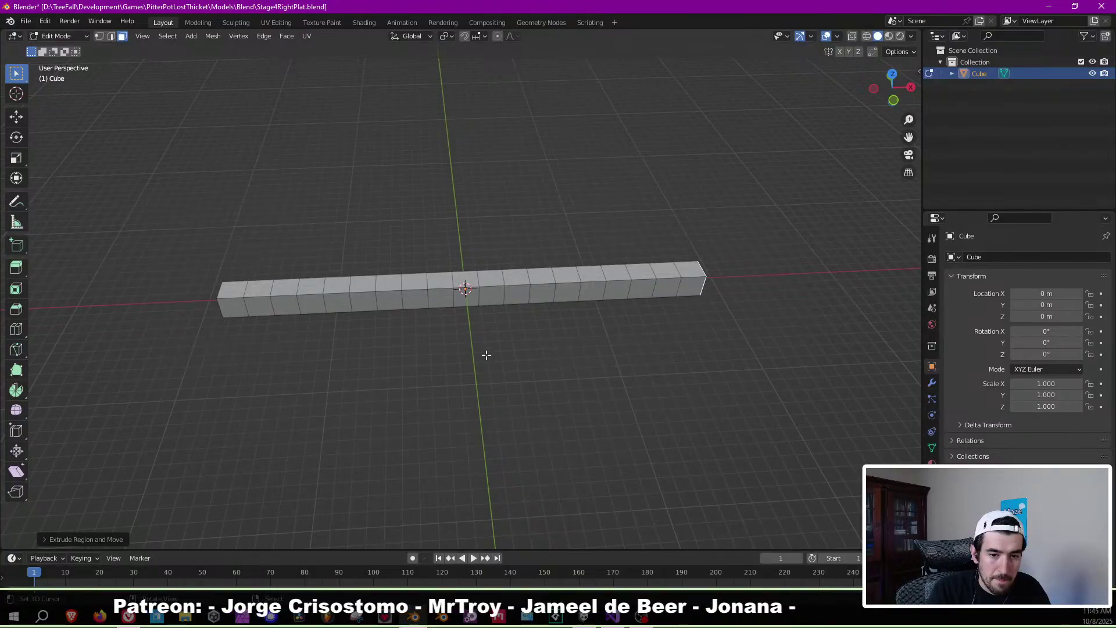
# Cut an edge loop around the middle of the bar's centre block and mark it as a seam.
pyautogui.click(111, 36)
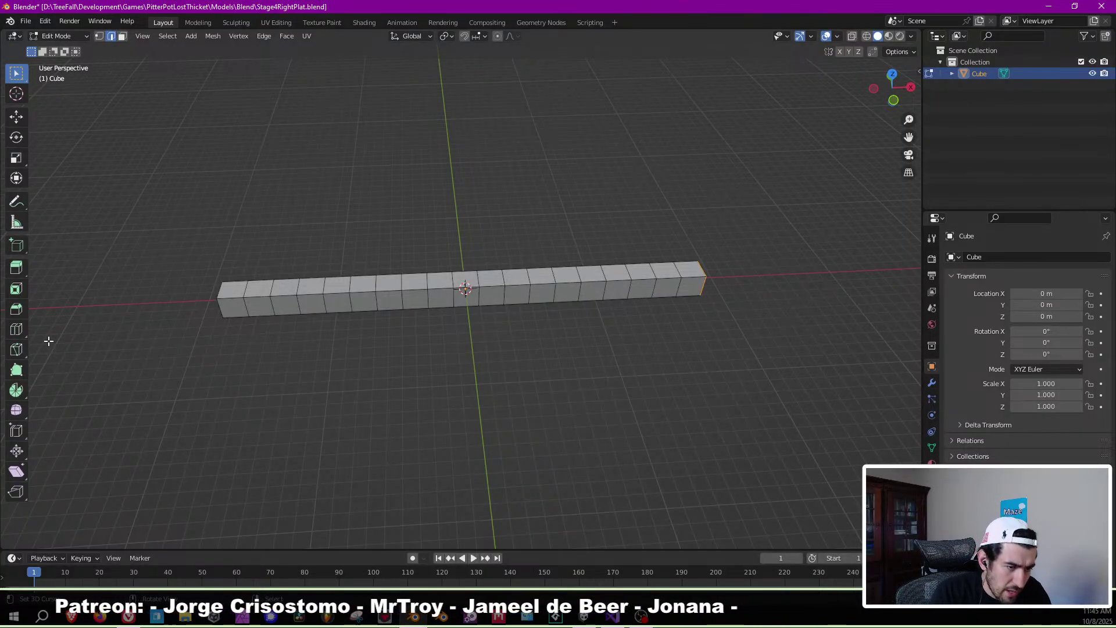
pyautogui.click(16, 329)
pyautogui.click(466, 289)
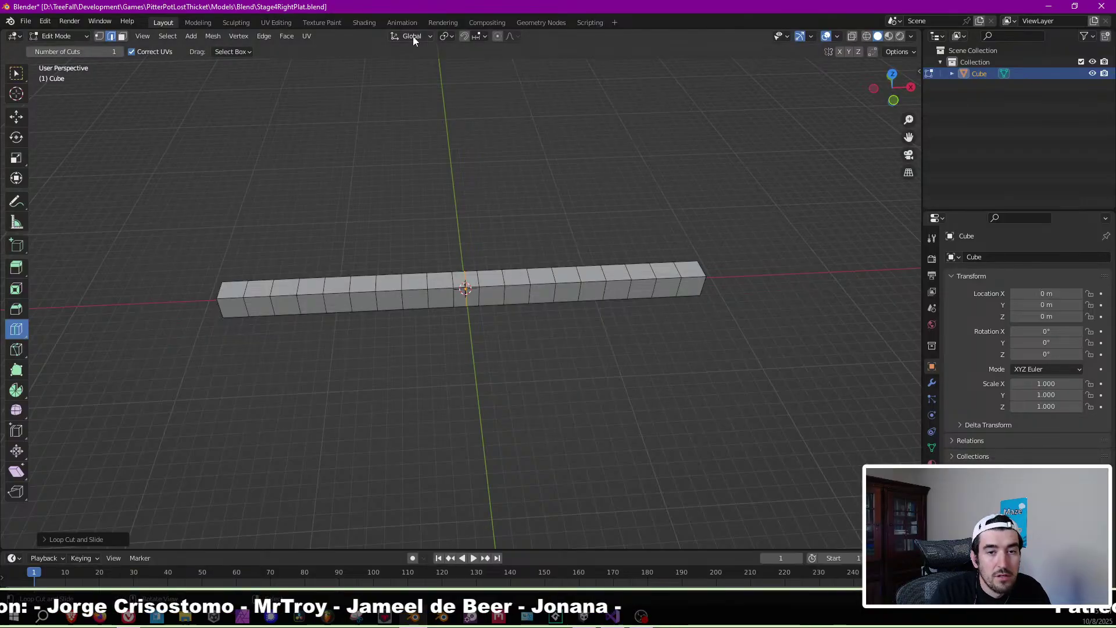
pyautogui.click(304, 37)
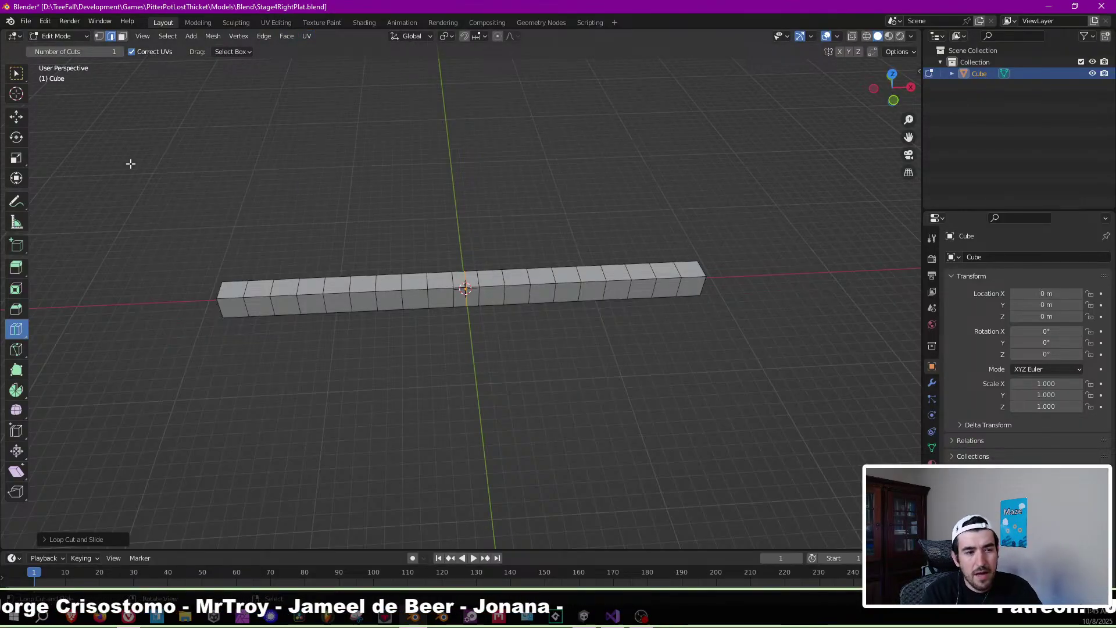
pyautogui.click(16, 117)
pyautogui.scroll(4, 464, 249)
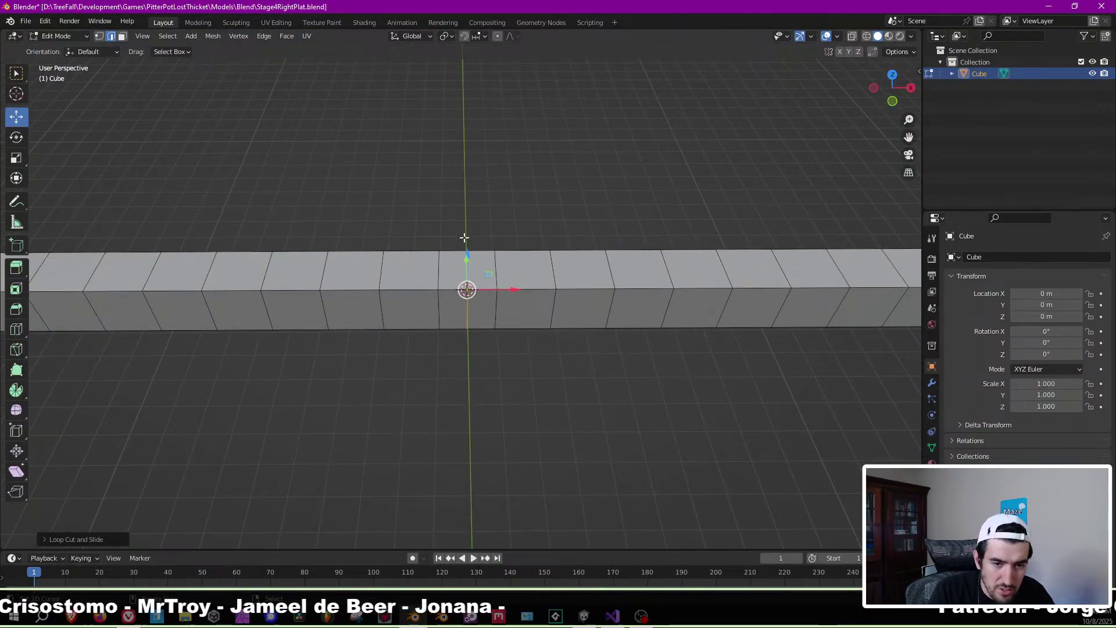
pyautogui.click(305, 36)
pyautogui.click(358, 174)
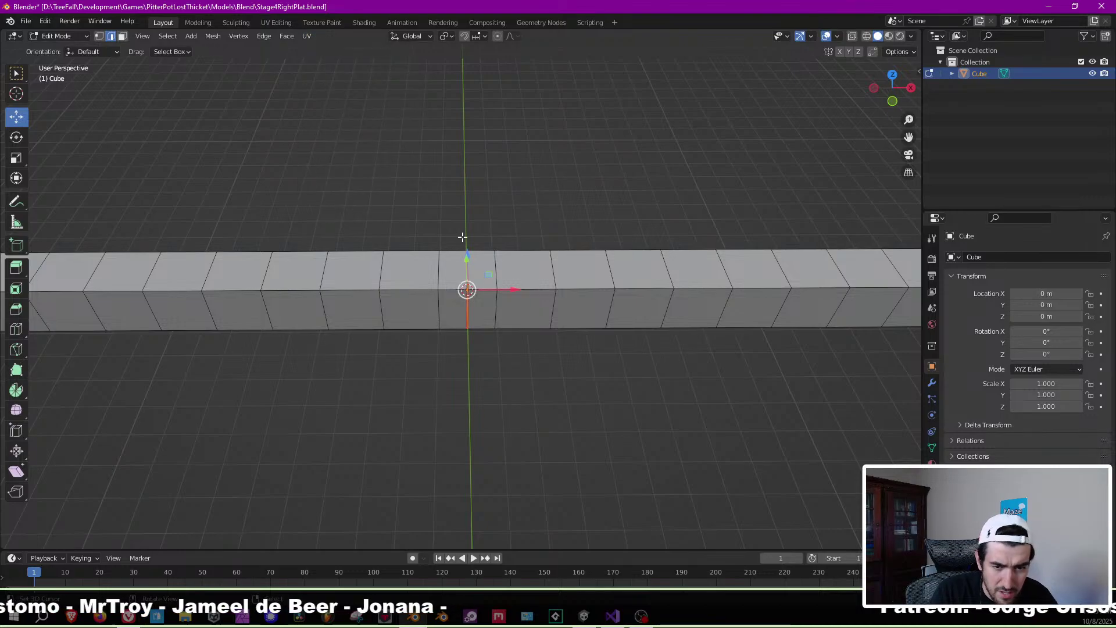
# Select the linked geometry on the +X side of the centre seam and delete it.
pyautogui.scroll(-4, 437, 247)
pyautogui.click(123, 36)
pyautogui.click(561, 299)
pyautogui.hotkey('ctrl', 'l')
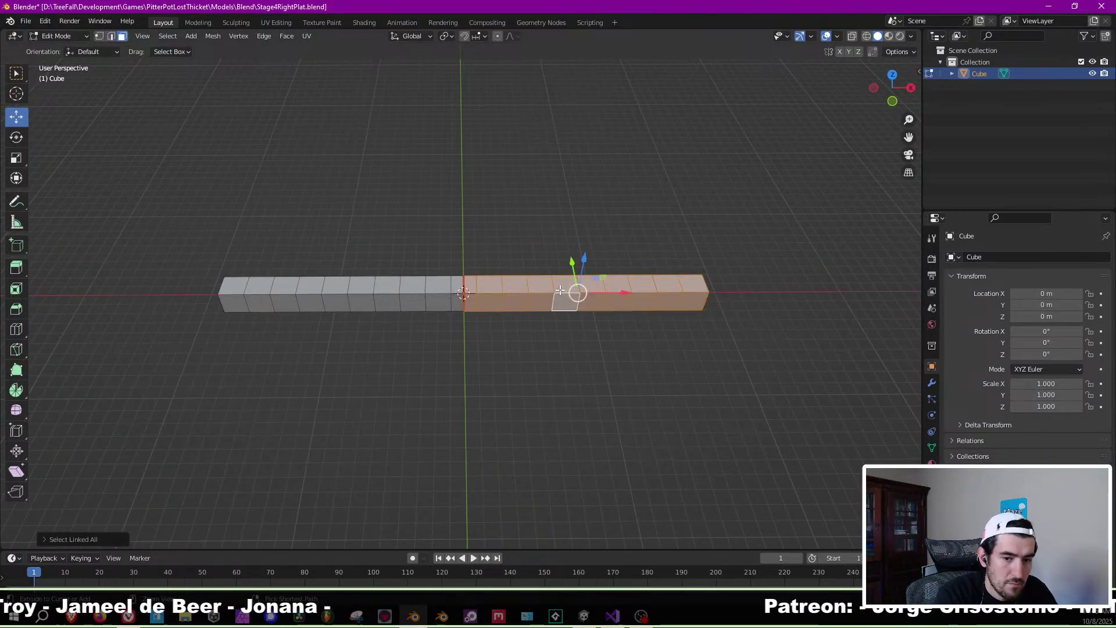
pyautogui.press('x')
pyautogui.click(560, 290)
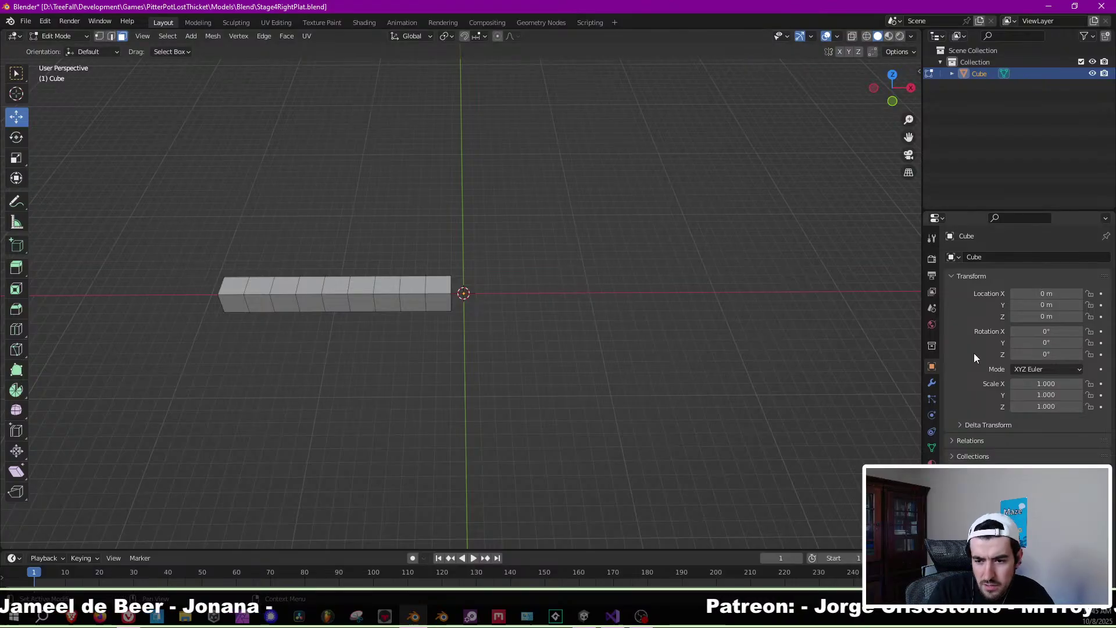
# Add a Mirror modifier on the X axis to the remaining half of the bar.
pyautogui.click(932, 382)
pyautogui.click(977, 257)
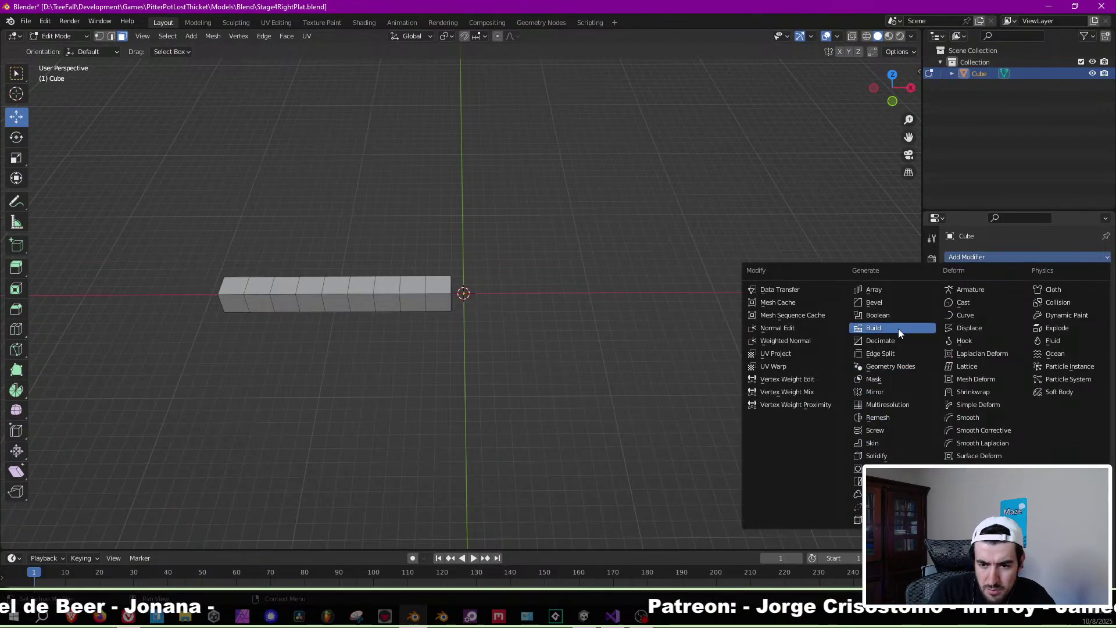
pyautogui.click(874, 392)
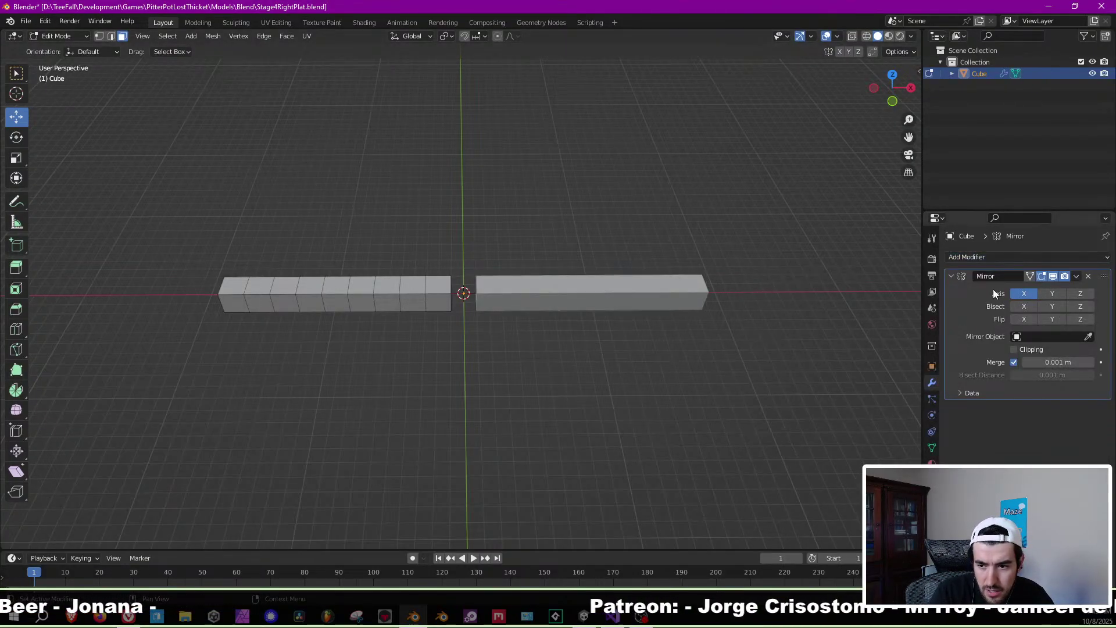
# Undo the mirror, the half deletion, the seam and the centre loop cut to restore the full bar.
pyautogui.scroll(6, 462, 311)
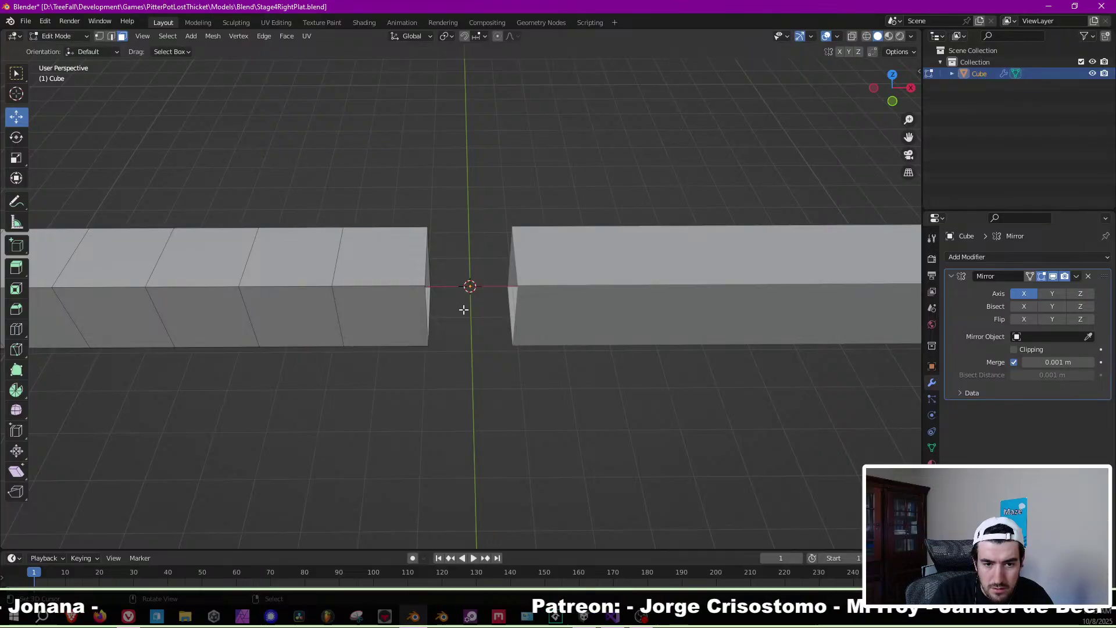
pyautogui.hotkey('ctrl', 'z')
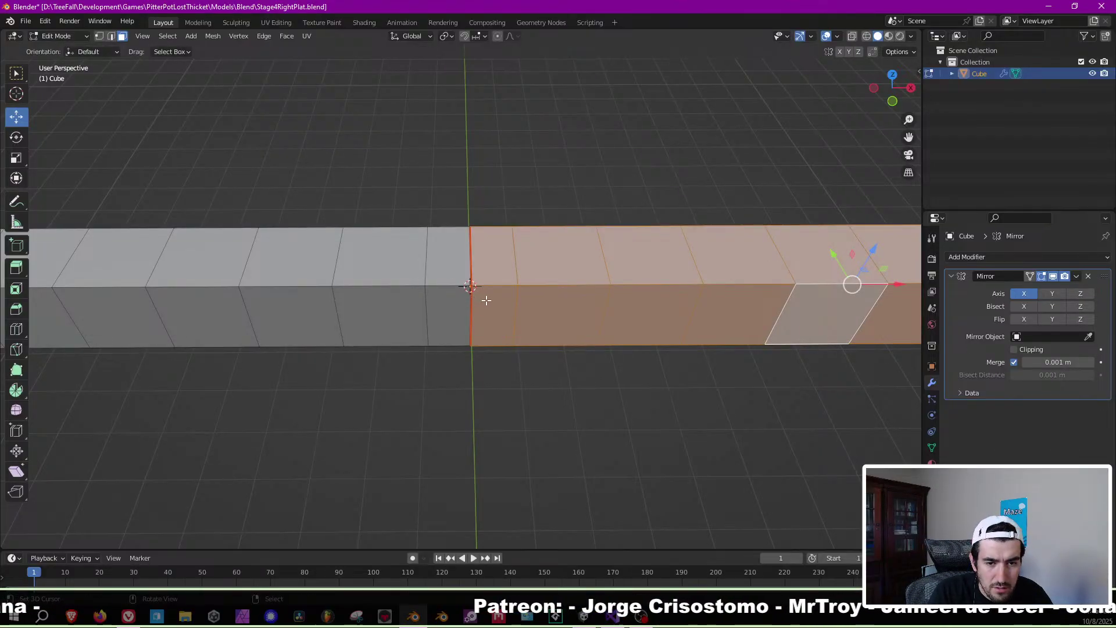
pyautogui.scroll(-4, 508, 293)
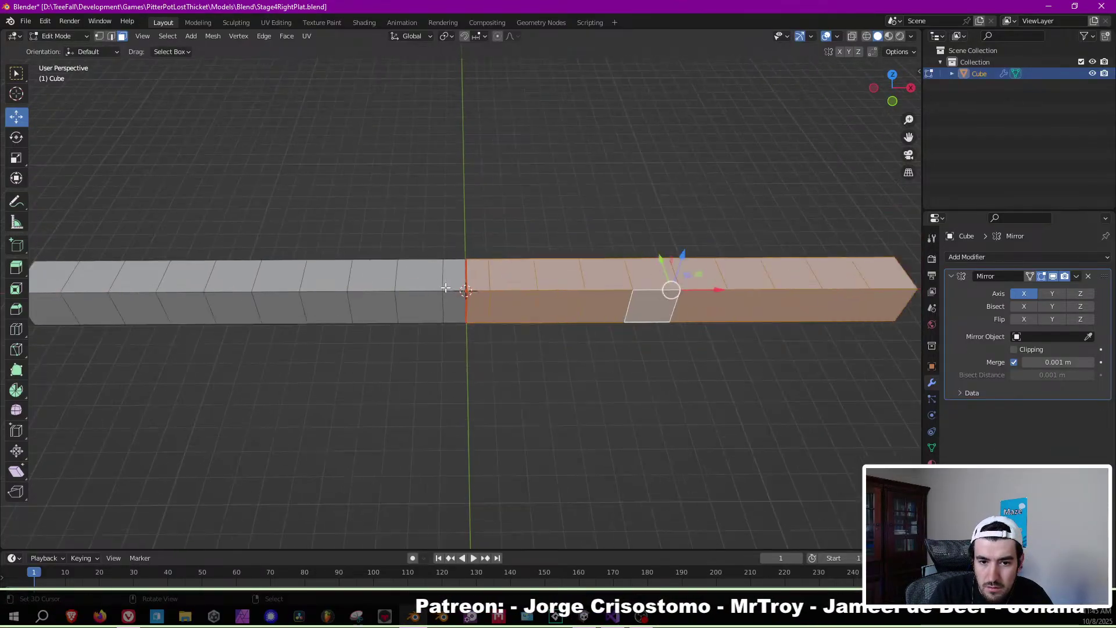
pyautogui.hotkey('ctrl', 'z')
pyautogui.hotkey('ctrl', 'z')
pyautogui.hotkey('ctrl', 'z')
pyautogui.hotkey('ctrl', 'z')
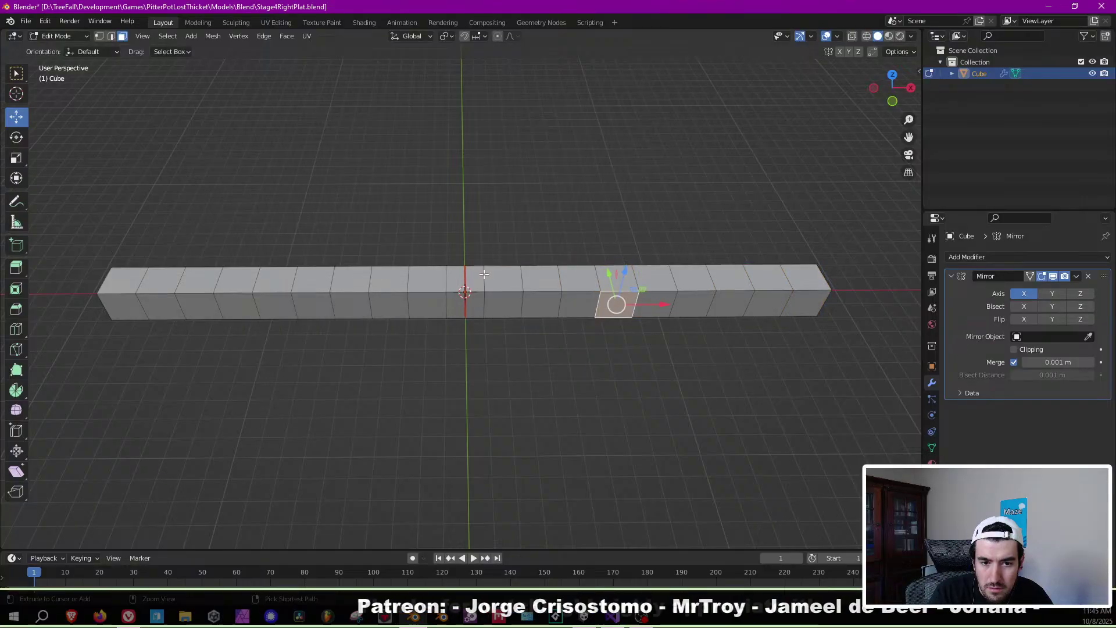
pyautogui.hotkey('ctrl', 'z')
pyautogui.hotkey('ctrl', 'z')
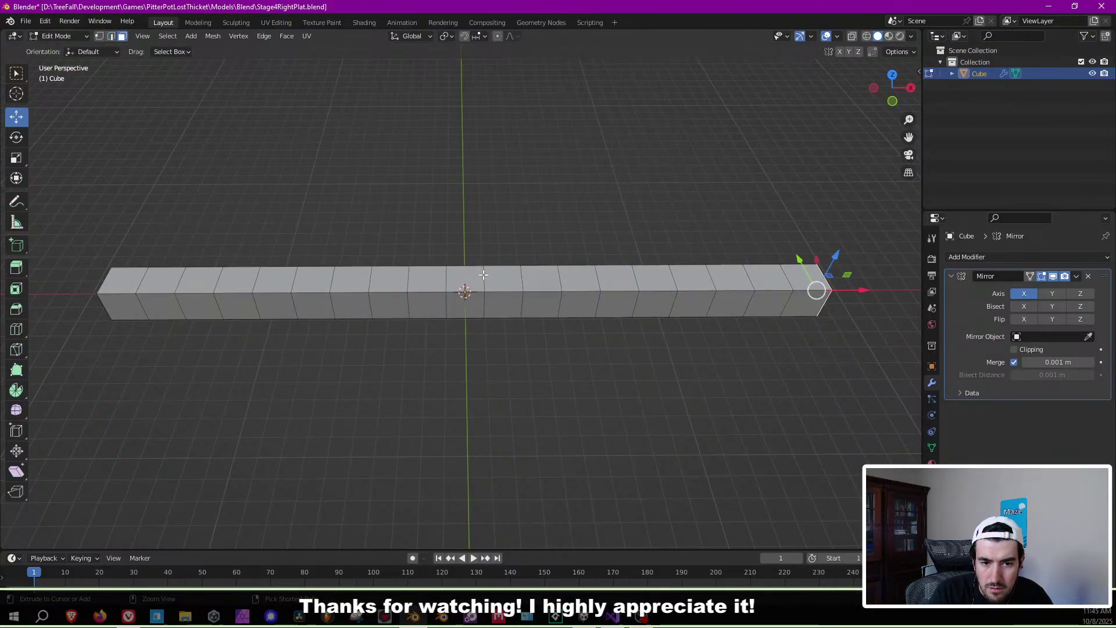
pyautogui.scroll(4, 492, 286)
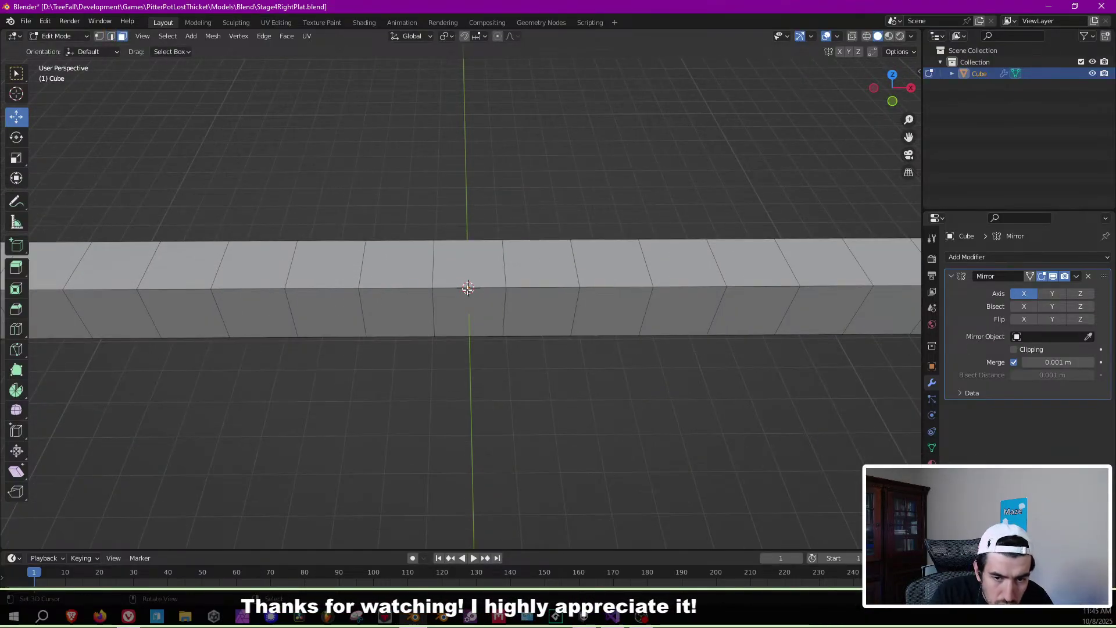
pyautogui.hotkey('ctrl', 'z')
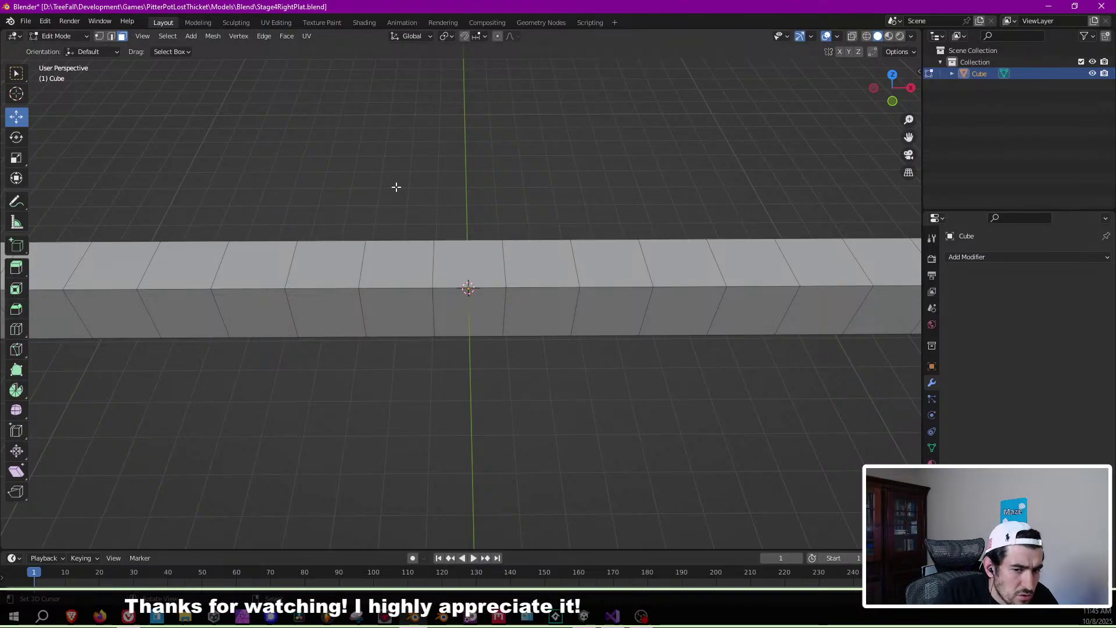
# Cut a centred edge loop through the bar's middle block and mark the loop as a seam.
pyautogui.click(18, 329)
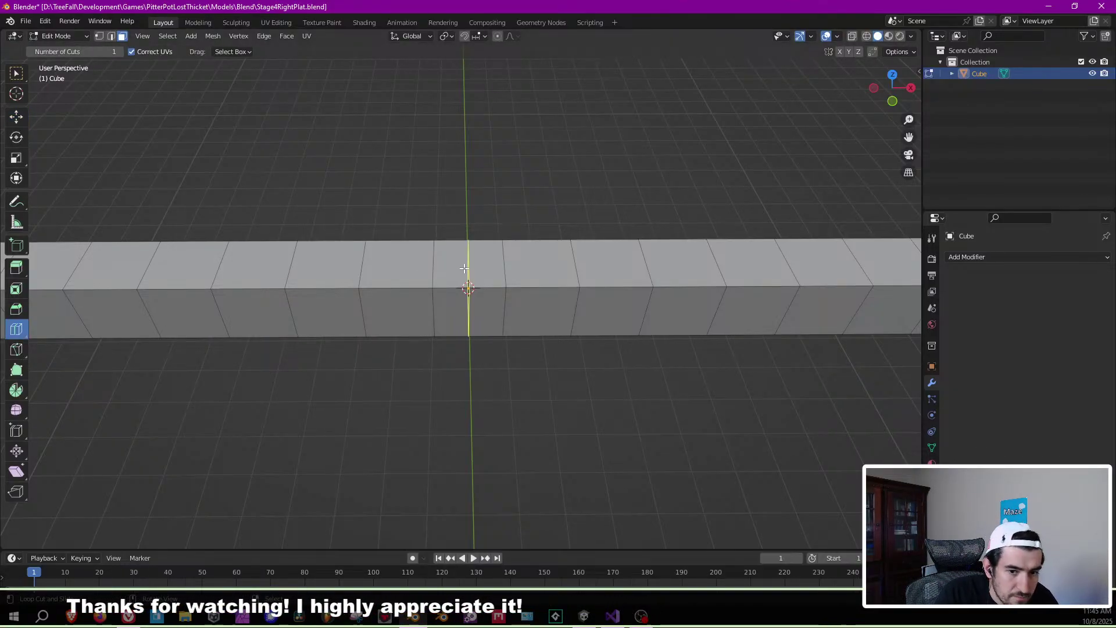
pyautogui.click(469, 241)
pyautogui.click(306, 36)
pyautogui.click(306, 36)
pyautogui.click(307, 36)
pyautogui.hotkey('shift', 'space')
pyautogui.press('g')
pyautogui.click(308, 37)
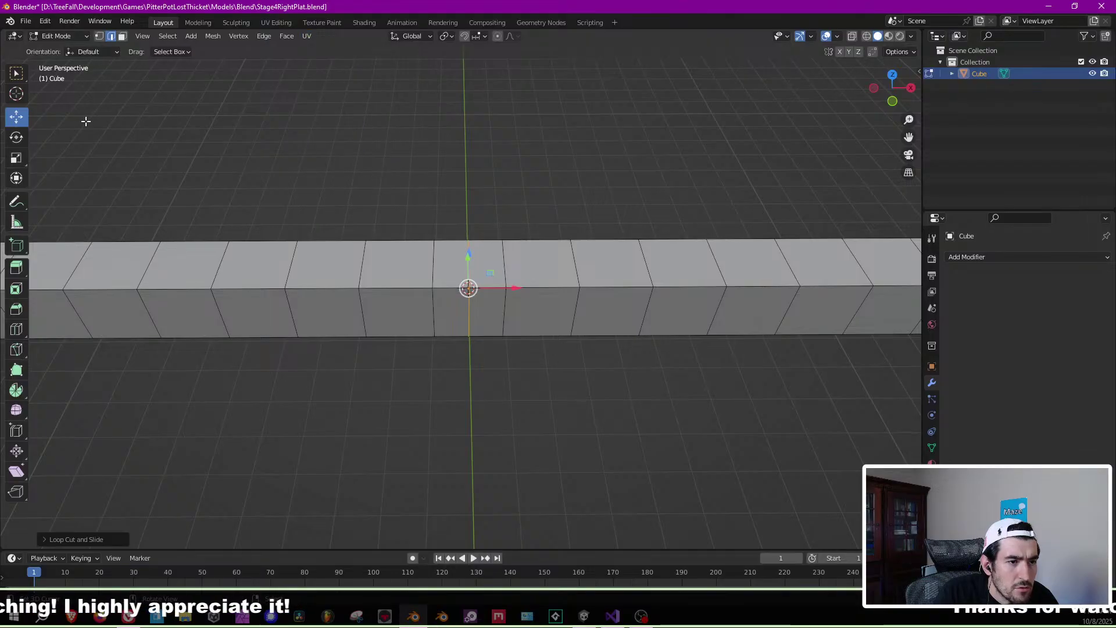
pyautogui.click(307, 36)
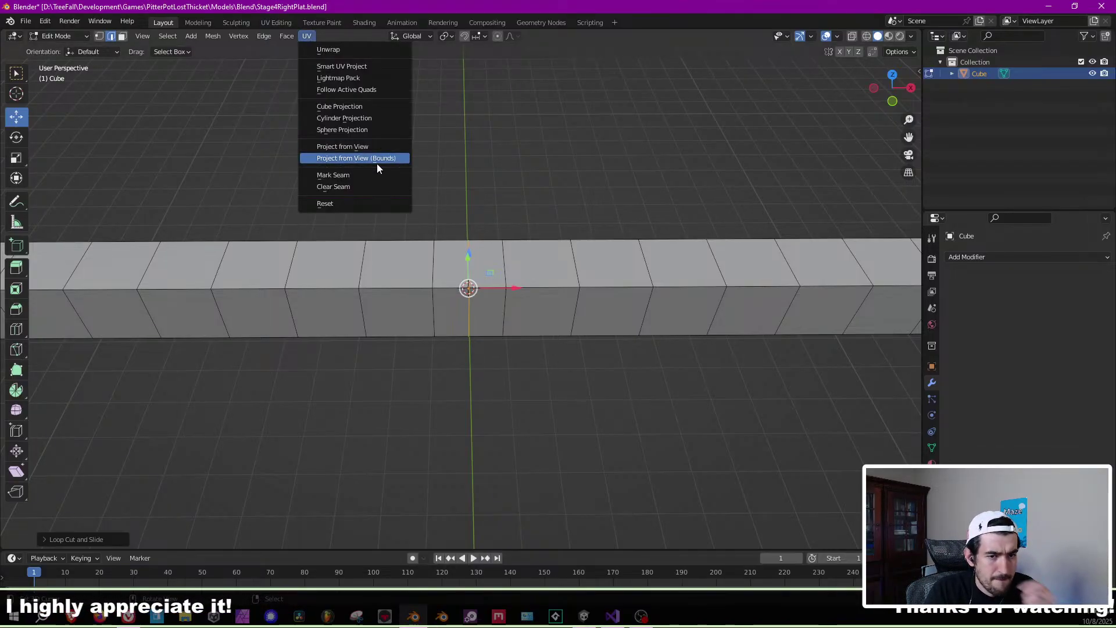
pyautogui.click(369, 174)
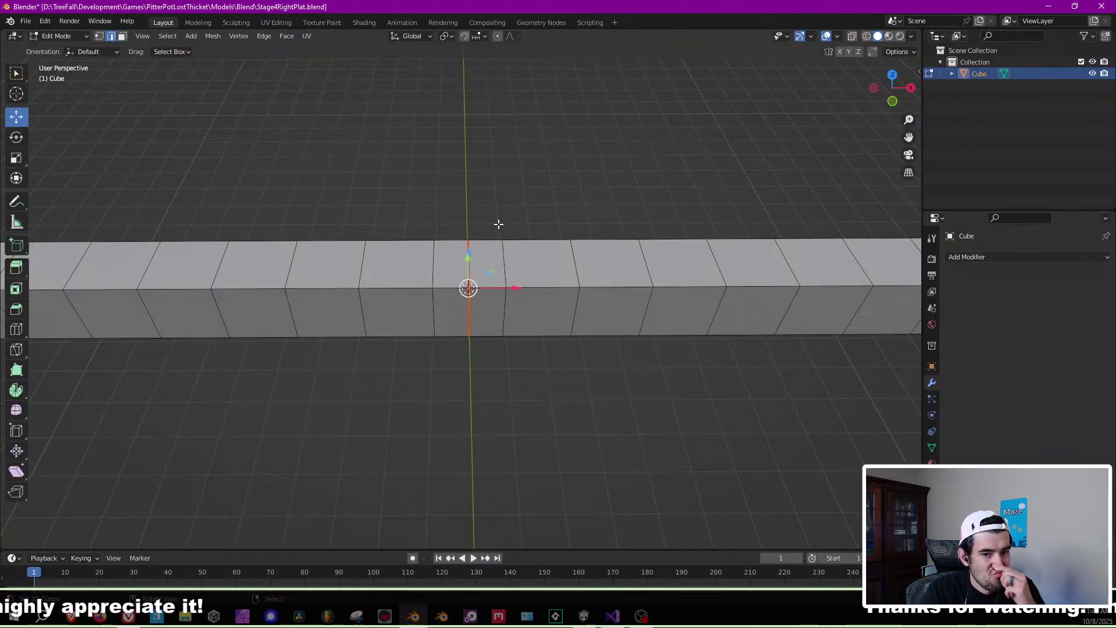
# Select all linked faces on the +X side of the centre seam.
pyautogui.click(123, 37)
pyautogui.click(596, 269)
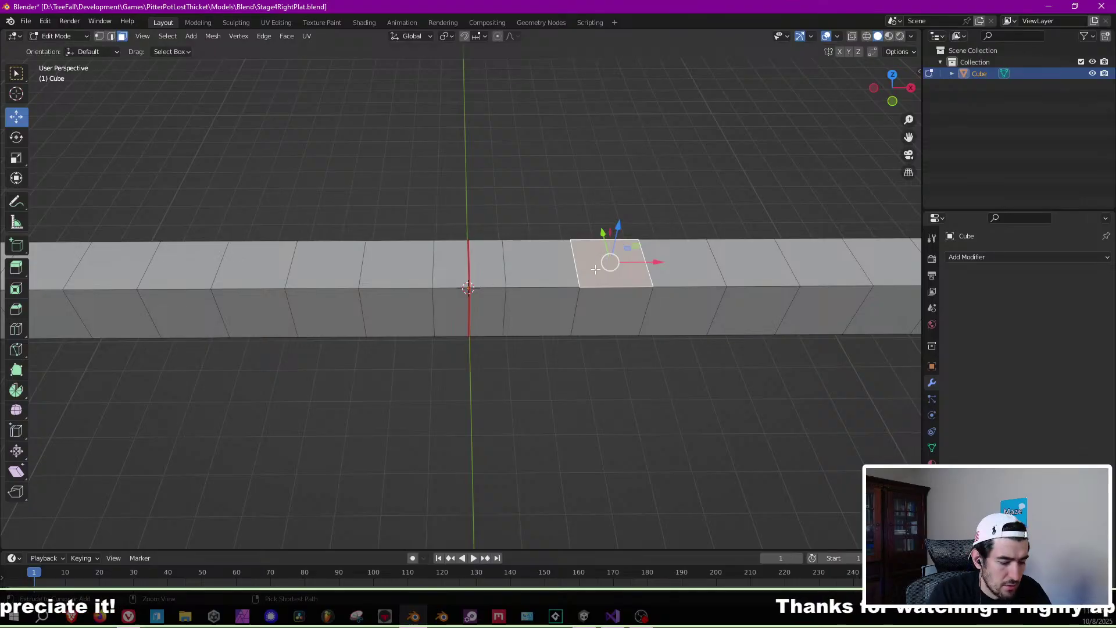
pyautogui.hotkey('ctrl', 'l')
# Try hiding the selected +X half and deleting its edges, and undo both.
pyautogui.press('h')
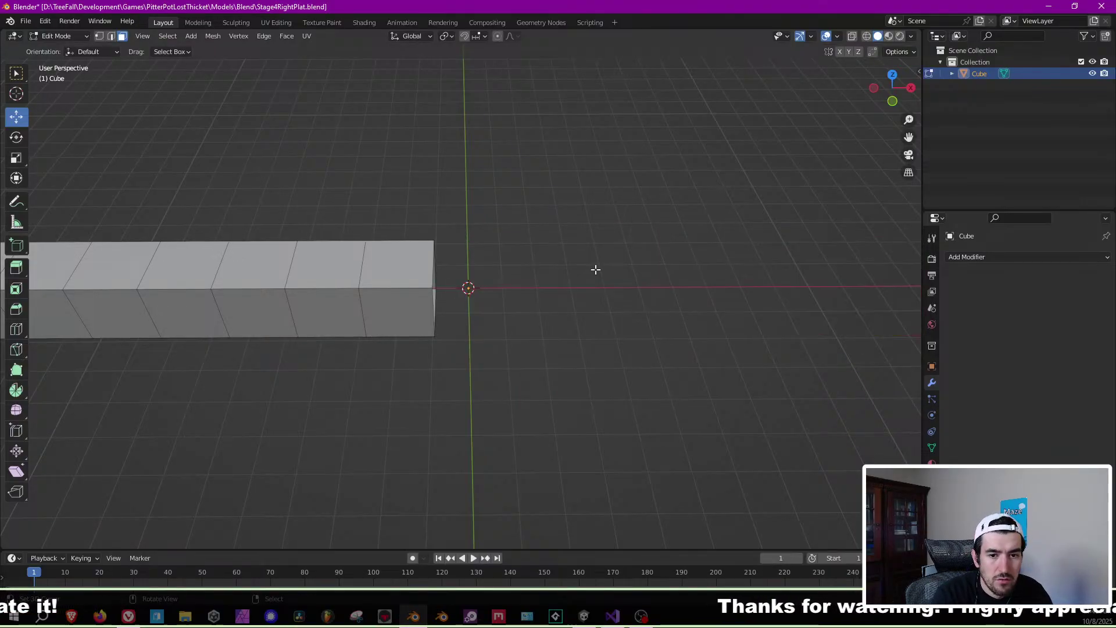
pyautogui.hotkey('alt', 'h')
pyautogui.press('x')
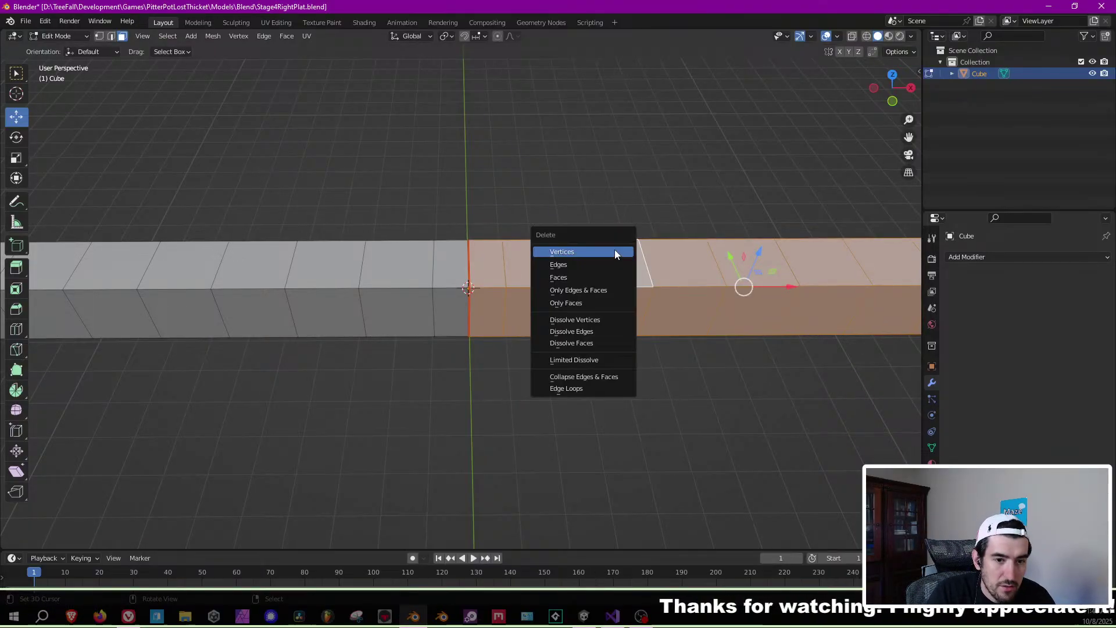
pyautogui.click(587, 264)
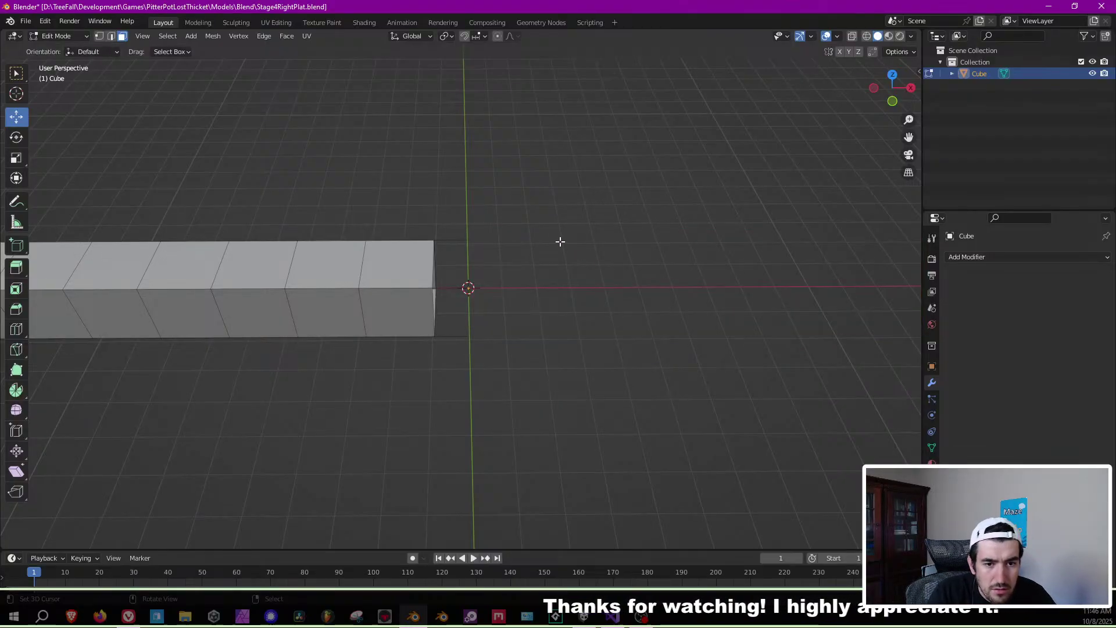
pyautogui.hotkey('ctrl', 'z')
# Delete the faces of the selected +X half of the bar.
pyautogui.press('x')
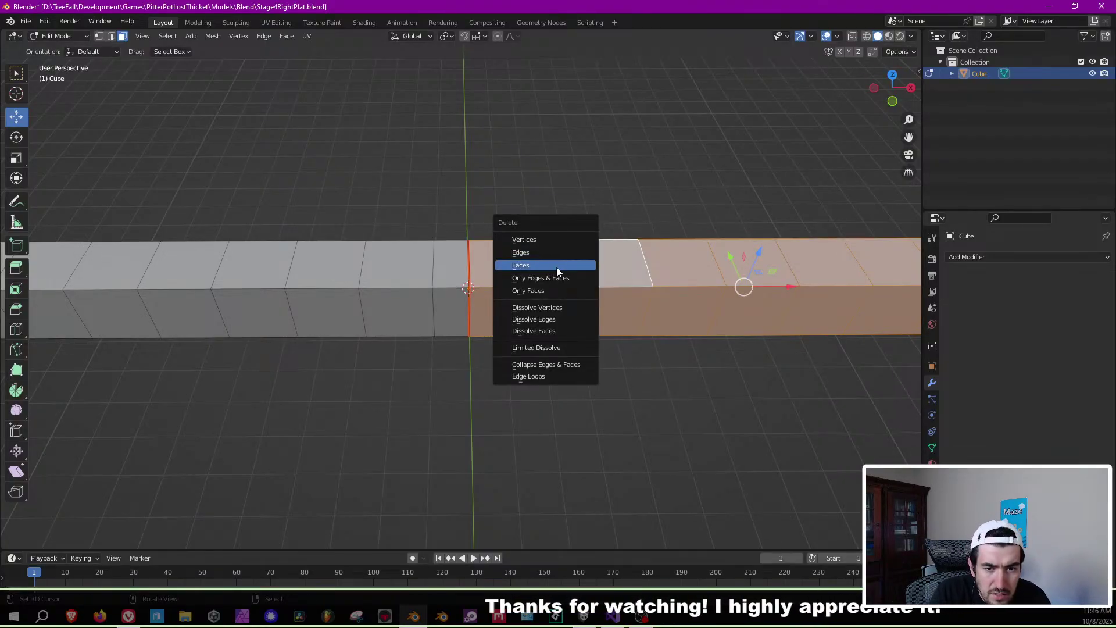
pyautogui.click(556, 267)
pyautogui.moveTo(539, 267); pyautogui.dragTo(505, 210, button='middle')
# Add a Mirror modifier on the X axis to the remaining half and enable its On Cage display.
pyautogui.click(976, 257)
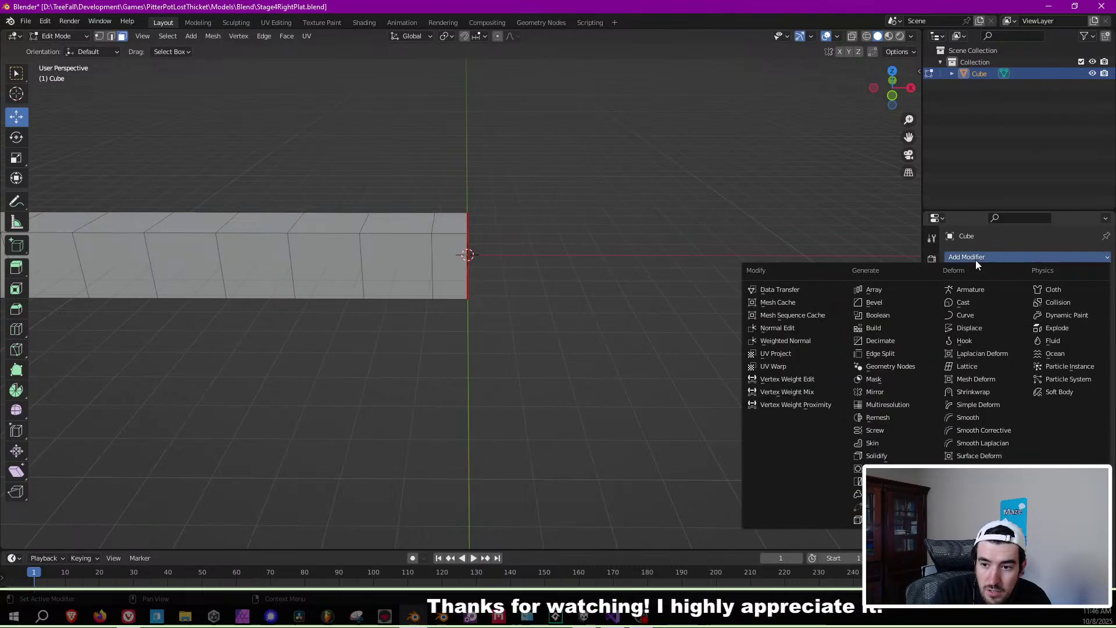
pyautogui.click(874, 393)
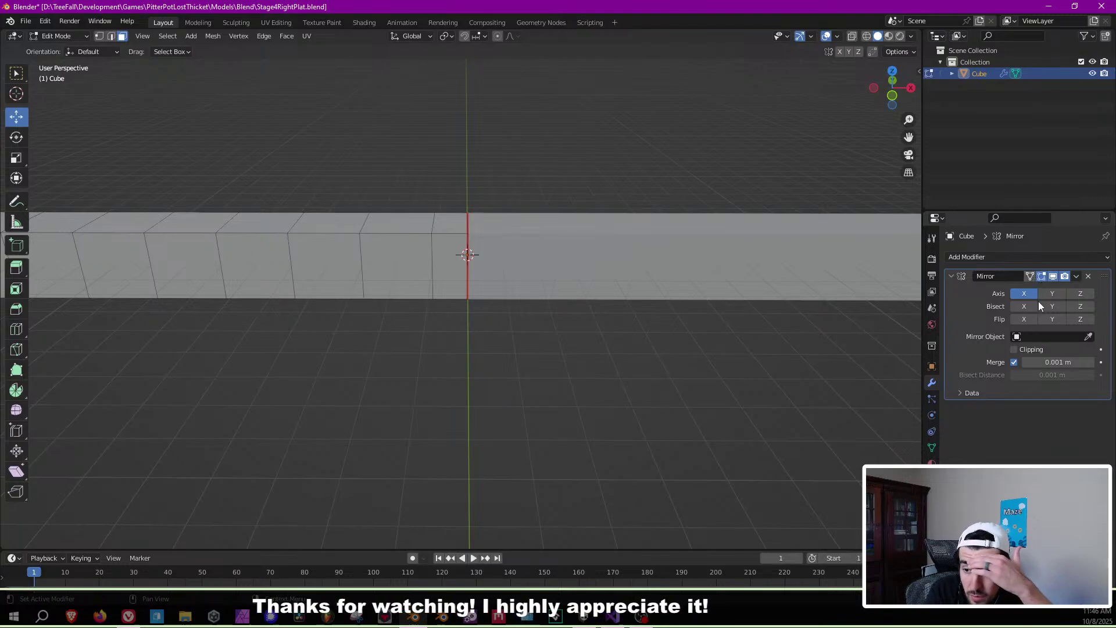
pyautogui.click(962, 394)
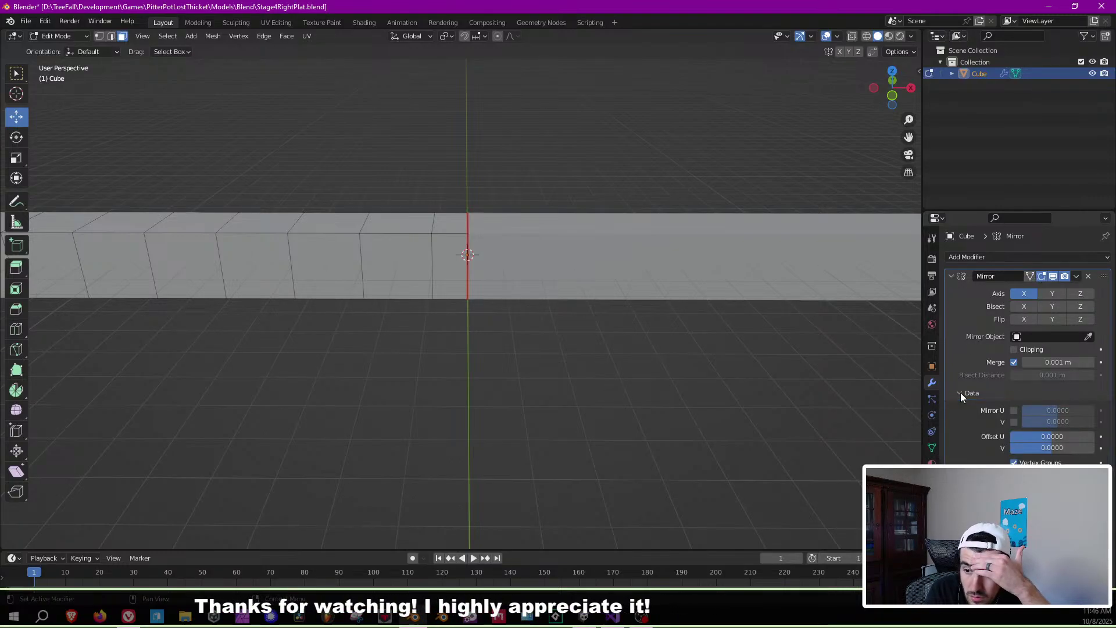
pyautogui.click(1030, 277)
pyautogui.moveTo(610, 302); pyautogui.dragTo(540, 316, button='middle')
pyautogui.scroll(-5, 540, 317)
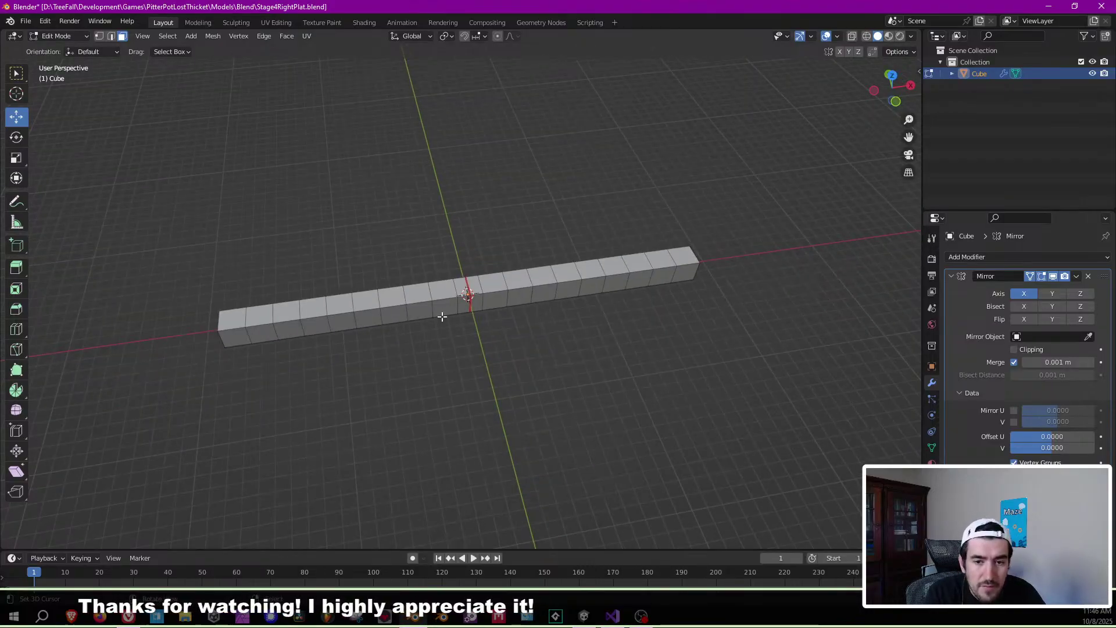
pyautogui.click(951, 277)
pyautogui.moveTo(489, 265); pyautogui.dragTo(381, 265, button='middle')
pyautogui.click(380, 252)
pyautogui.press('e')
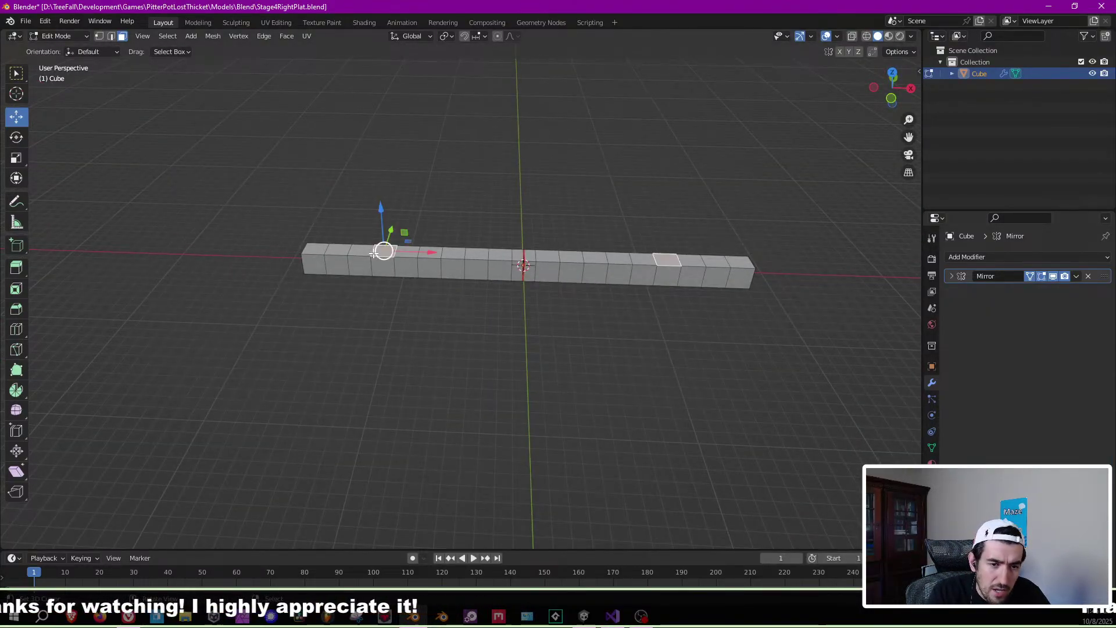
pyautogui.rightClick(427, 132)
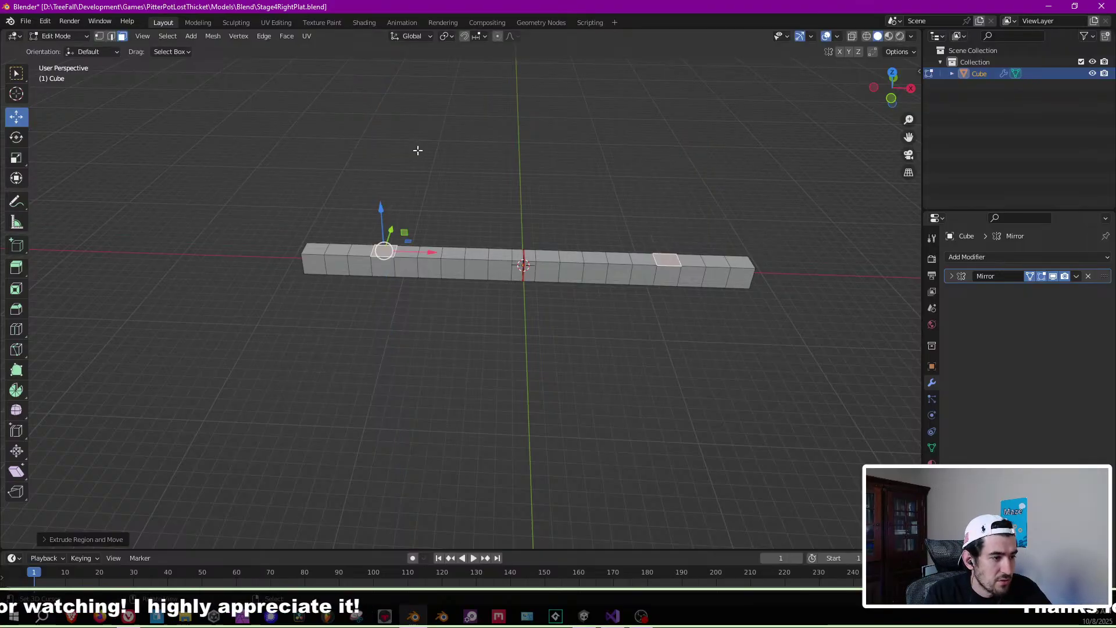
pyautogui.hotkey('alt', 'a')
# Save the file and extrude the top face of the third full block from the centre on the -X side up by one block.
pyautogui.moveTo(450, 268); pyautogui.dragTo(417, 281, button='middle')
pyautogui.hotkey('ctrl', 's')
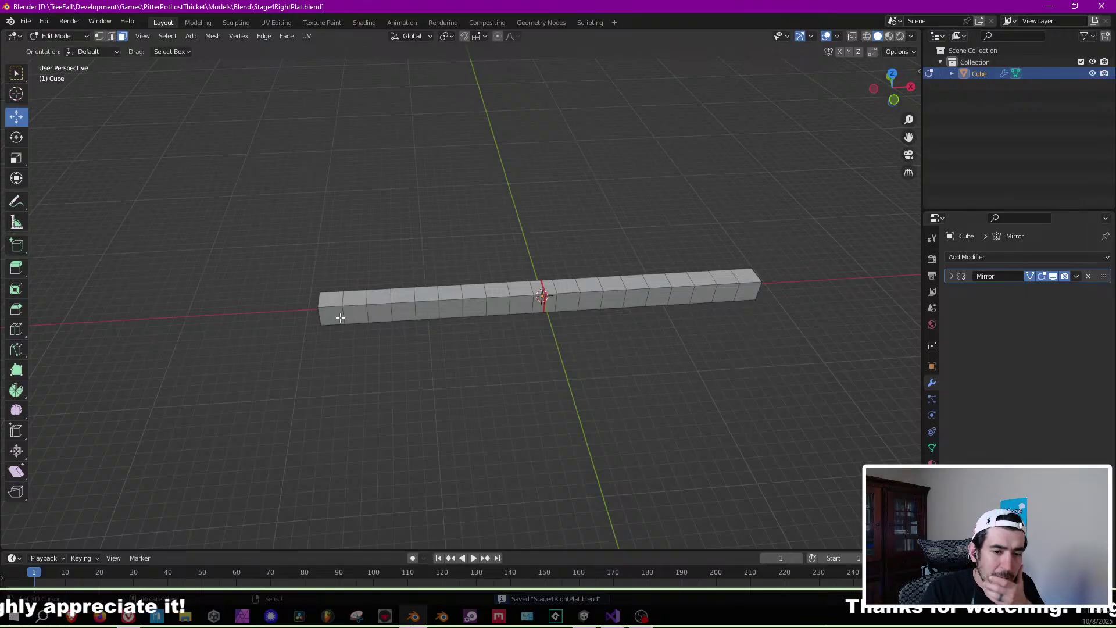
pyautogui.click(329, 304)
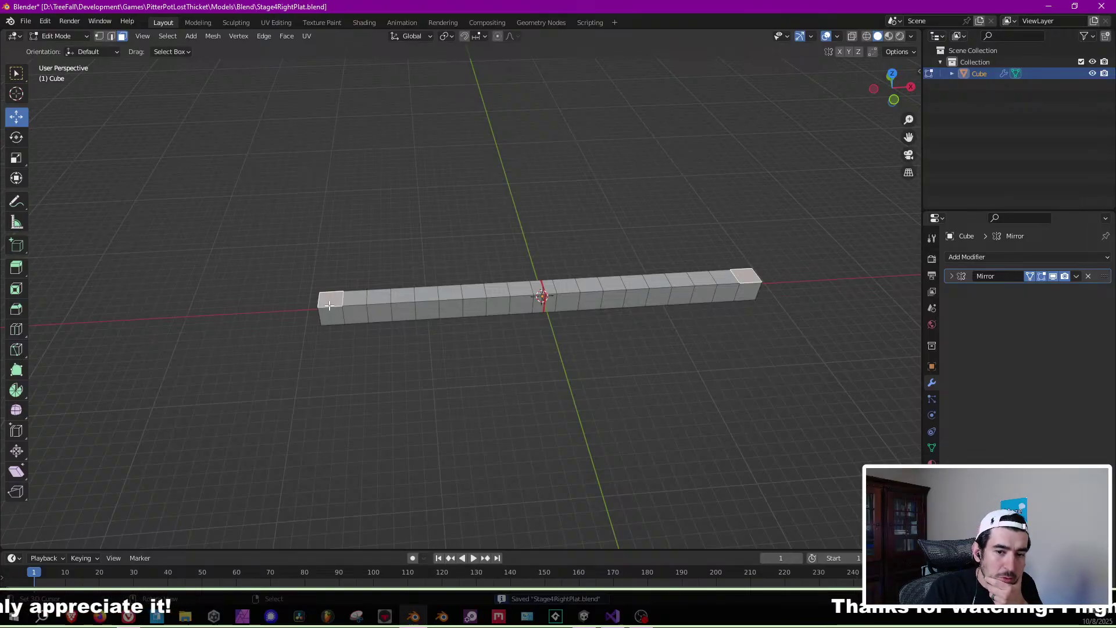
pyautogui.click(503, 290)
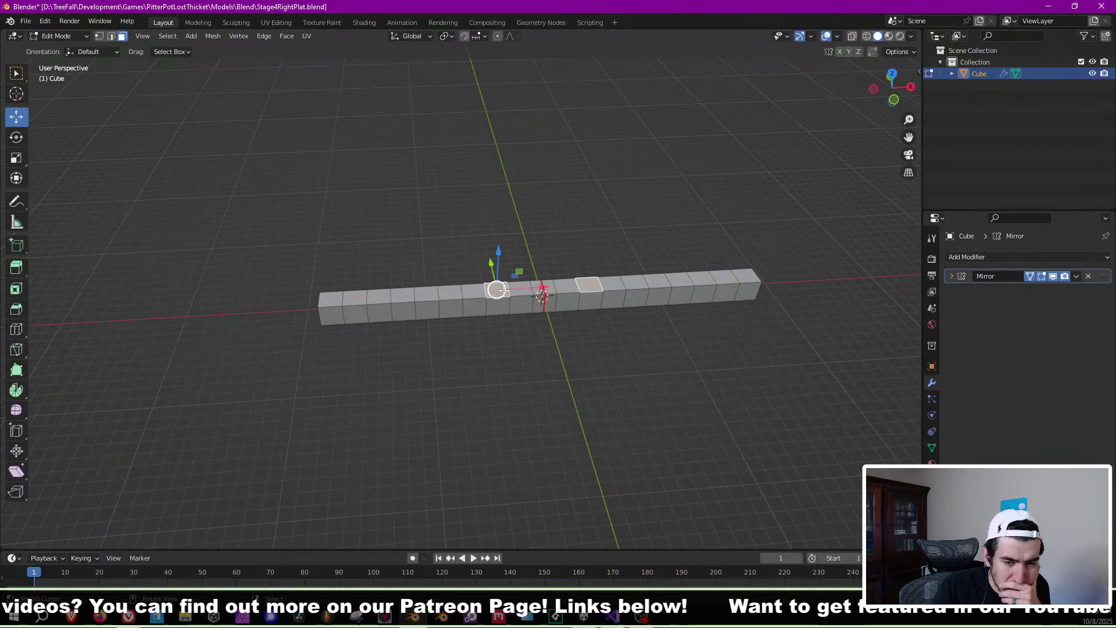
pyautogui.moveTo(494, 291); pyautogui.dragTo(473, 292, button='middle')
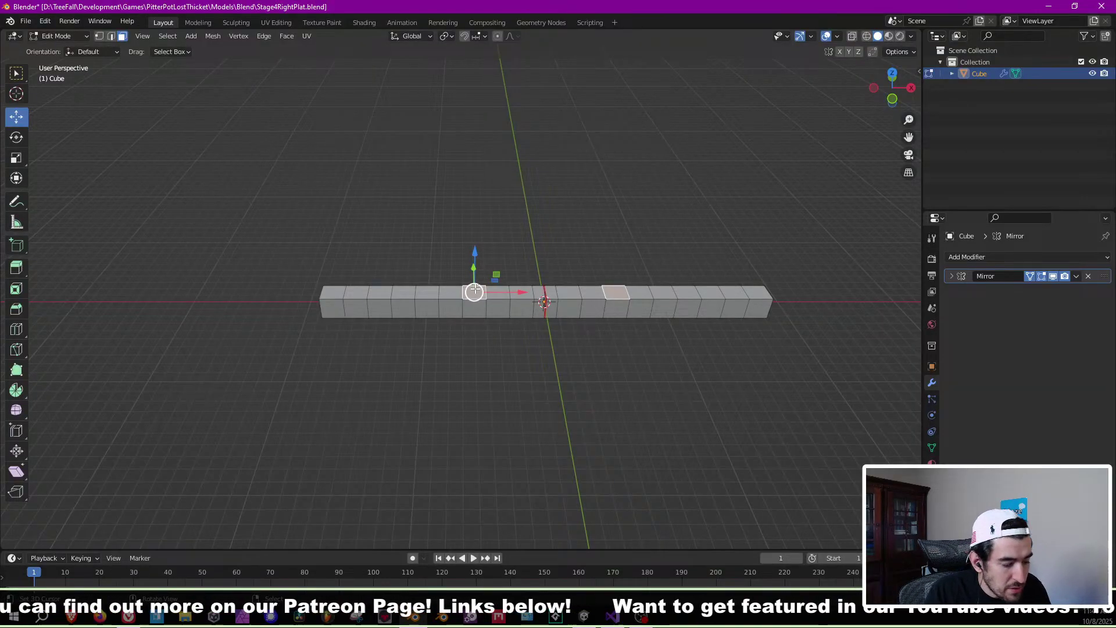
pyautogui.press('e')
pyautogui.click(494, 254)
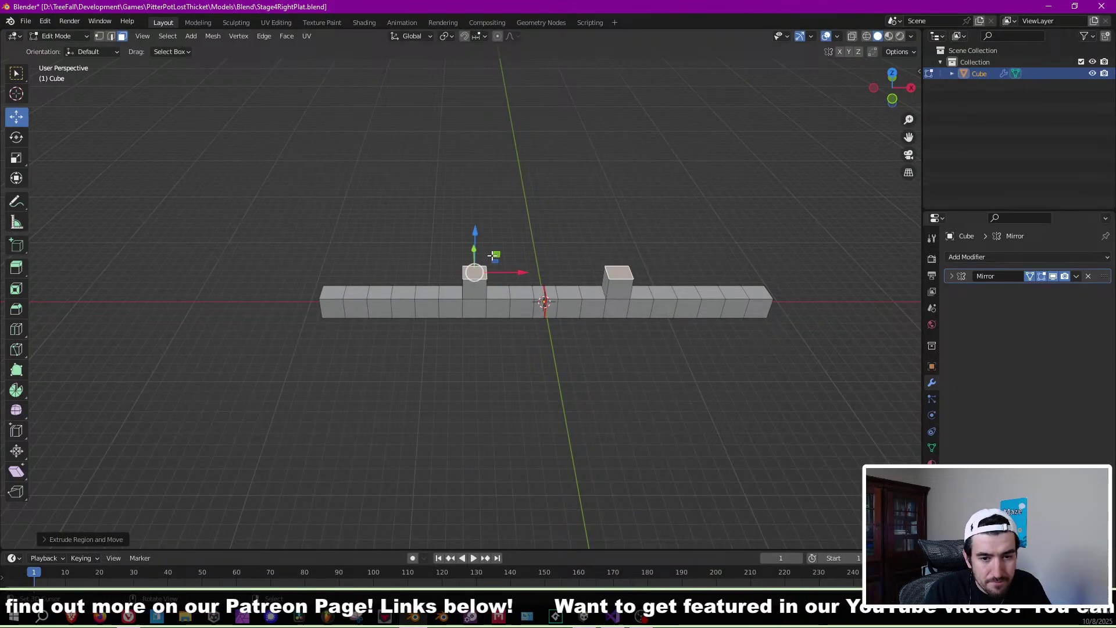
# Extrude the top face of the neighbouring block on the centre side up to the same height as the raised block.
pyautogui.scroll(4, 494, 254)
pyautogui.keyDown('shift'); pyautogui.moveTo(546, 293); pyautogui.dragTo(490, 273, button='middle'); pyautogui.keyUp('shift')
pyautogui.click(477, 300)
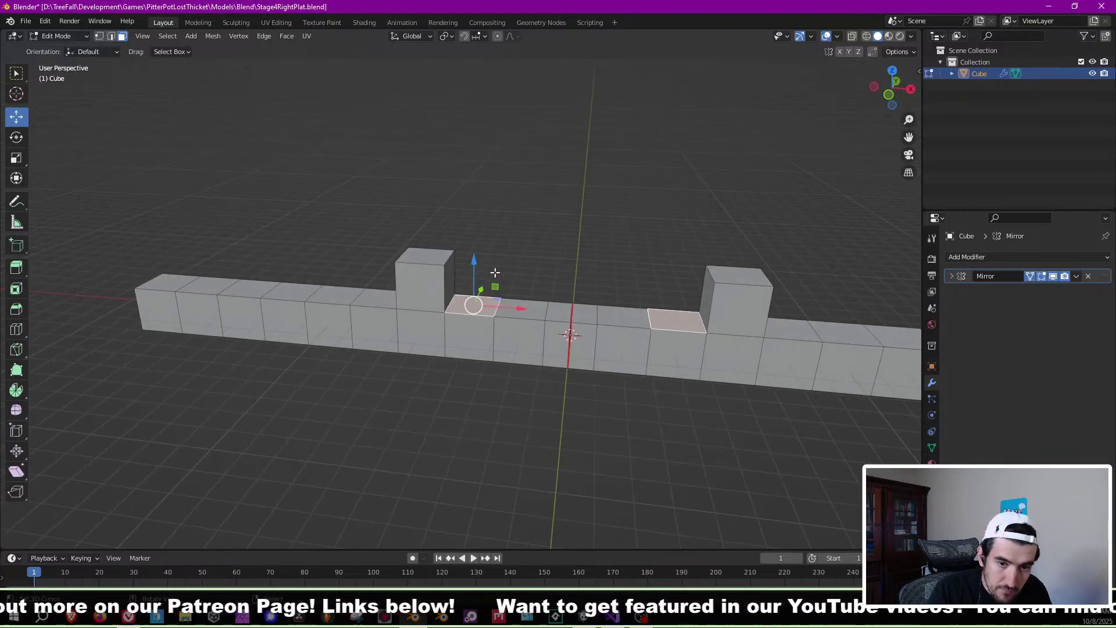
pyautogui.press('1')
pyautogui.press('Return')
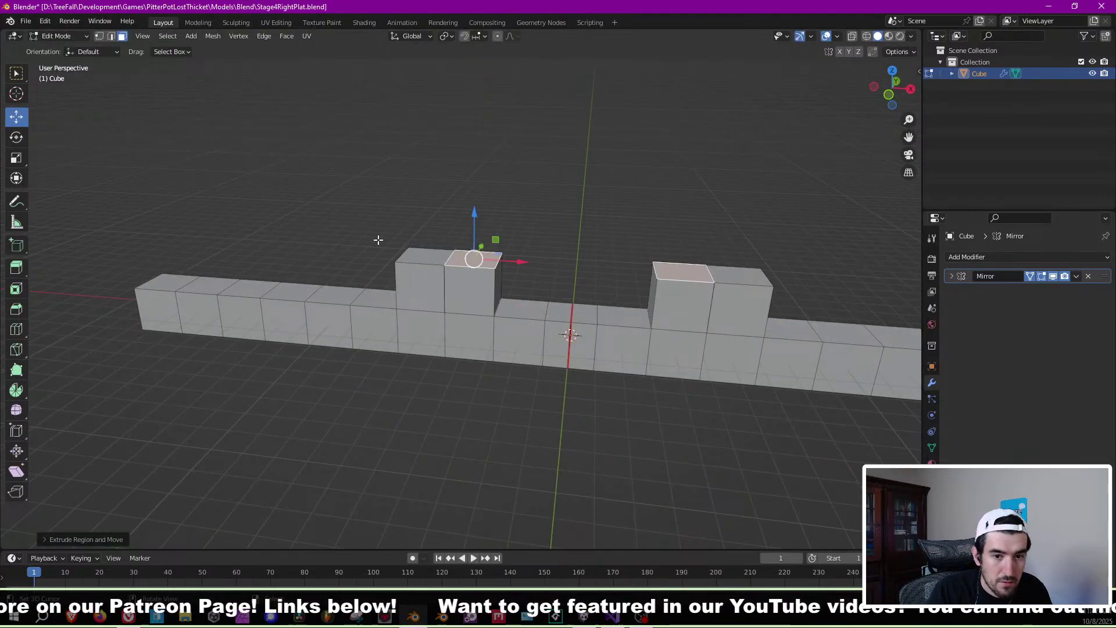
# Try lowering the raised pair's upper edge nearest the centre to the bar's top to form a ramp, and undo it.
pyautogui.click(110, 36)
pyautogui.click(496, 261)
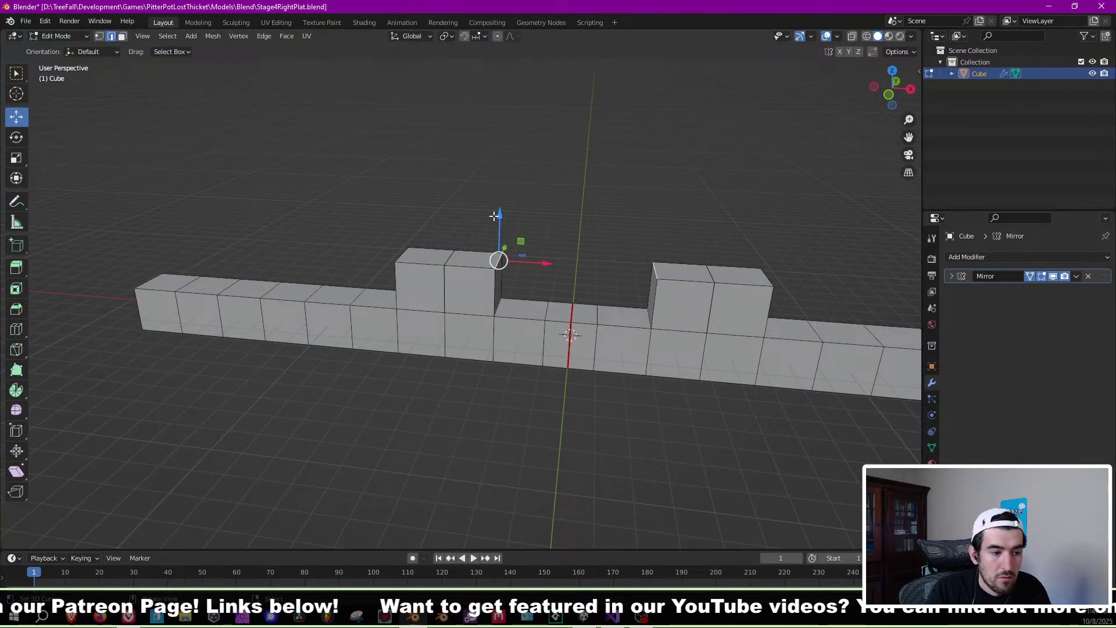
pyautogui.moveTo(496, 216); pyautogui.dragTo(502, 266)
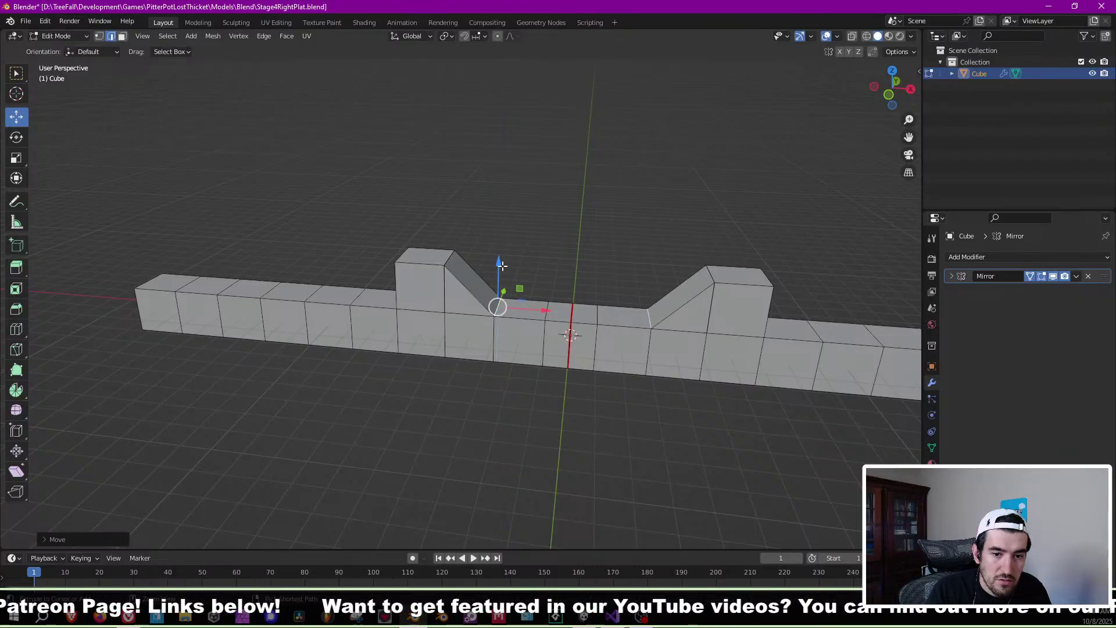
pyautogui.scroll(4, 503, 266)
pyautogui.moveTo(471, 241)
pyautogui.mouseDown(button='middle')
pyautogui.moveTo(463, 231)
pyautogui.moveTo(454, 239)
pyautogui.mouseUp(button='middle')
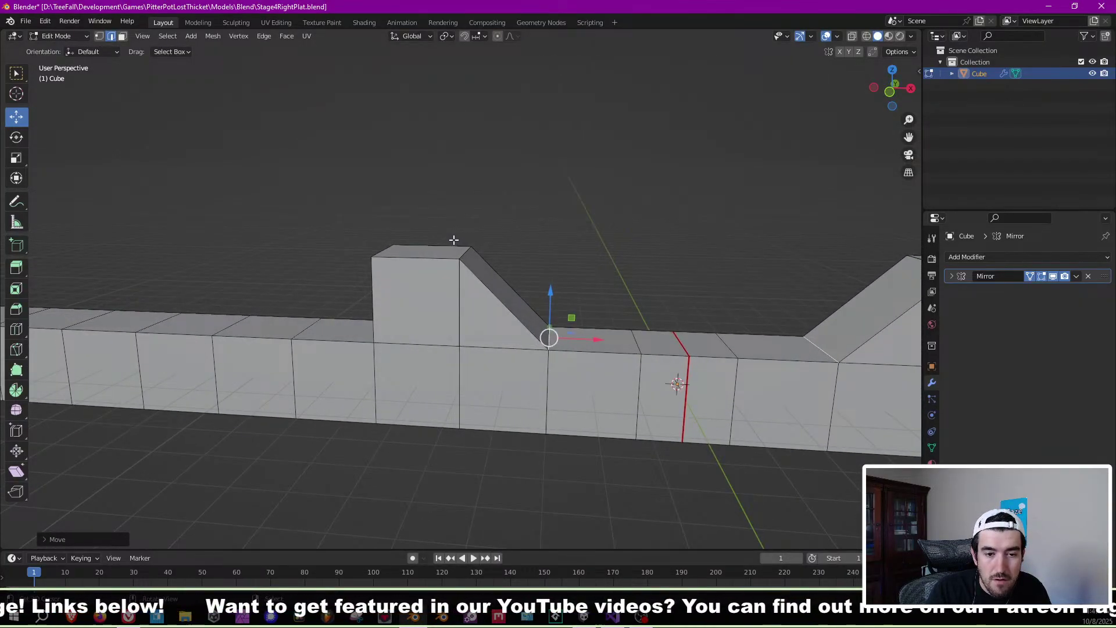
pyautogui.scroll(-4, 454, 239)
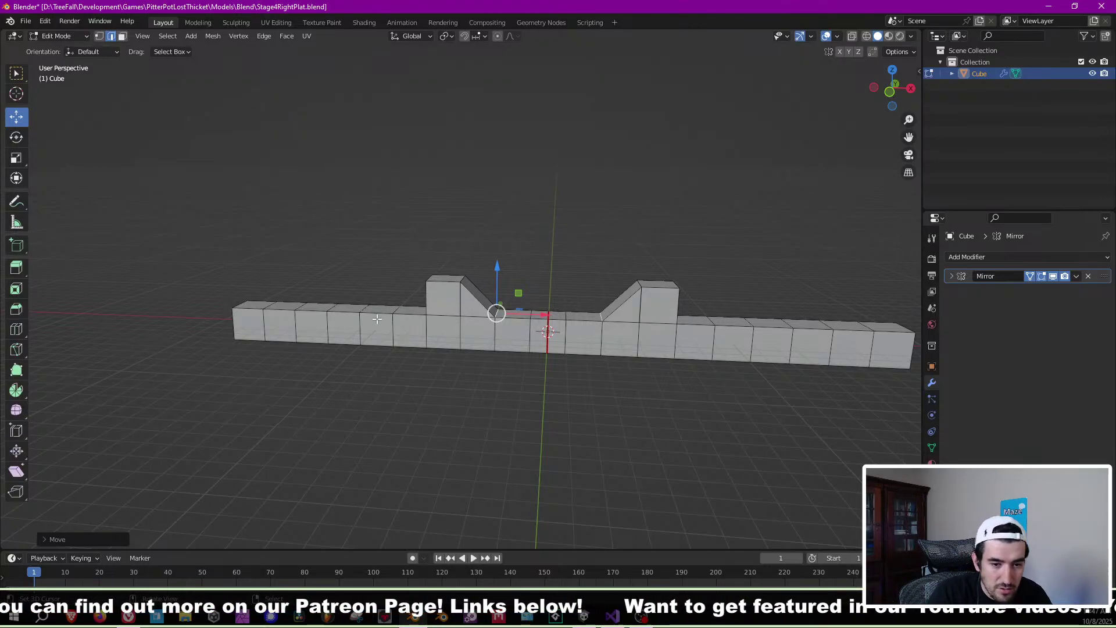
pyautogui.scroll(2, 454, 301)
pyautogui.scroll(2, 454, 301)
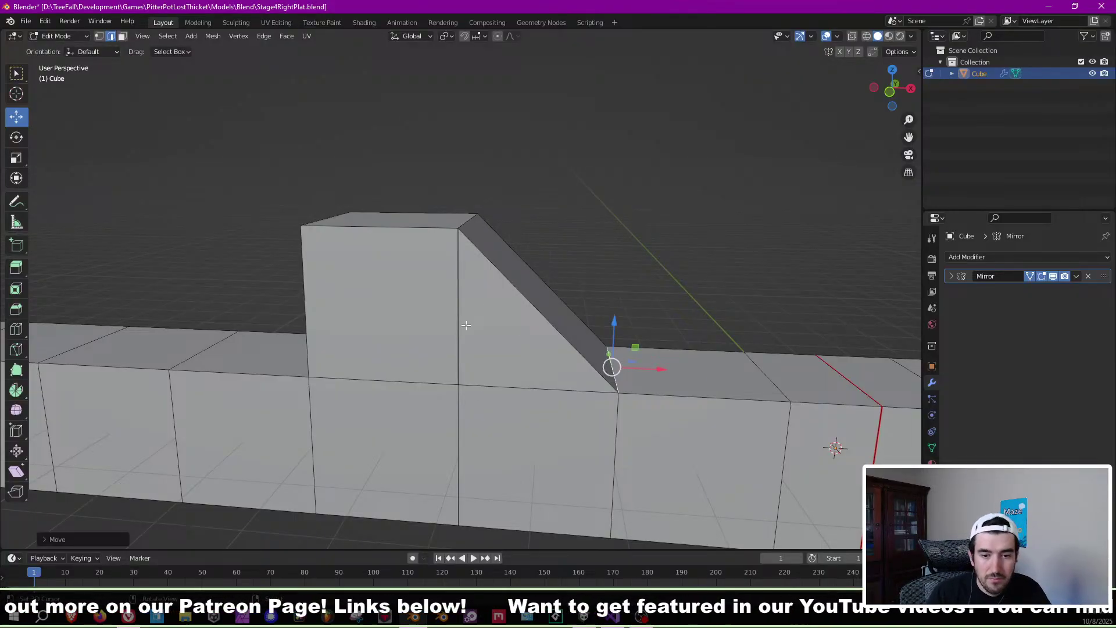
pyautogui.hotkey('ctrl', 'z')
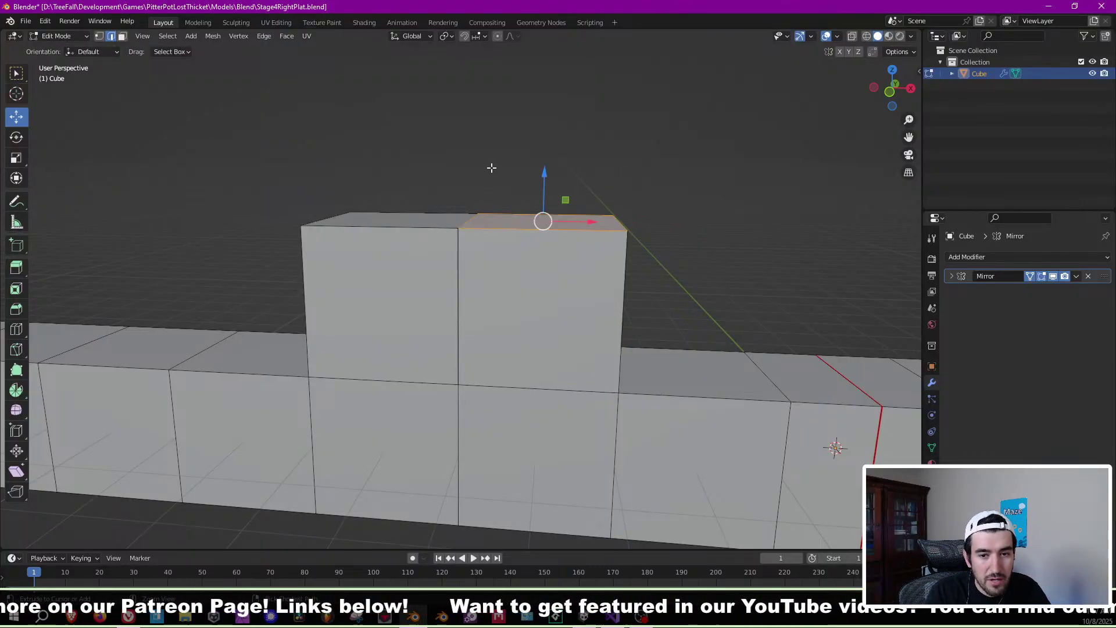
# Bevel the raised pair's upper edge nearest the centre by about 1.54 m with 3 segments.
pyautogui.moveTo(512, 175); pyautogui.dragTo(526, 190, button='middle')
pyautogui.moveTo(593, 226); pyautogui.dragTo(596, 227)
pyautogui.moveTo(679, 284); pyautogui.dragTo(676, 295, button='middle')
pyautogui.hotkey('ctrl', 'b')
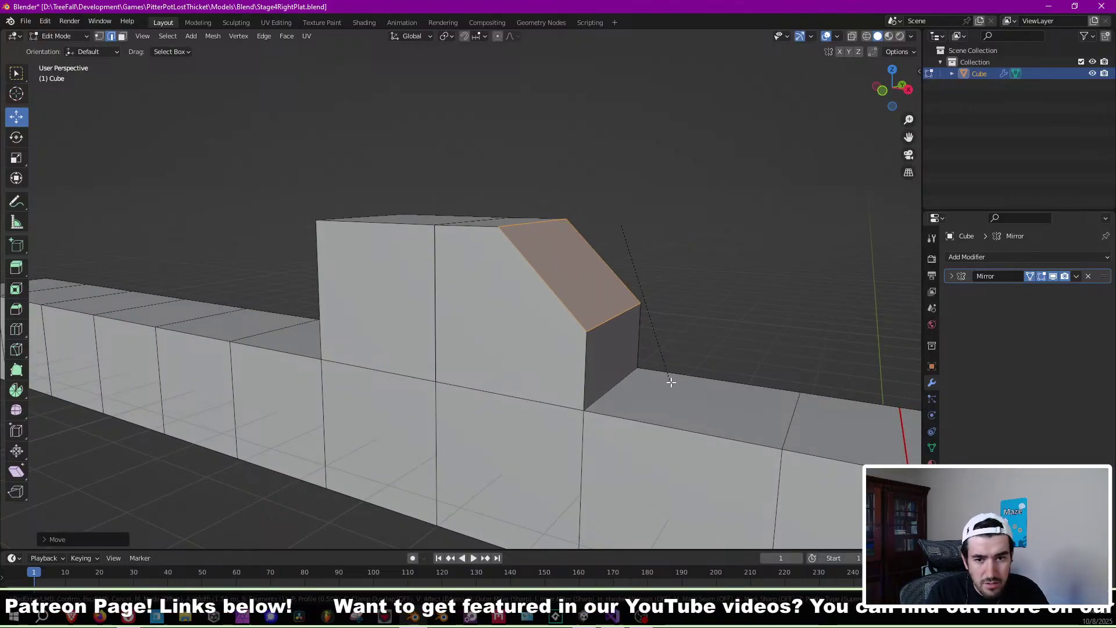
pyautogui.click(692, 410)
pyautogui.click(44, 539)
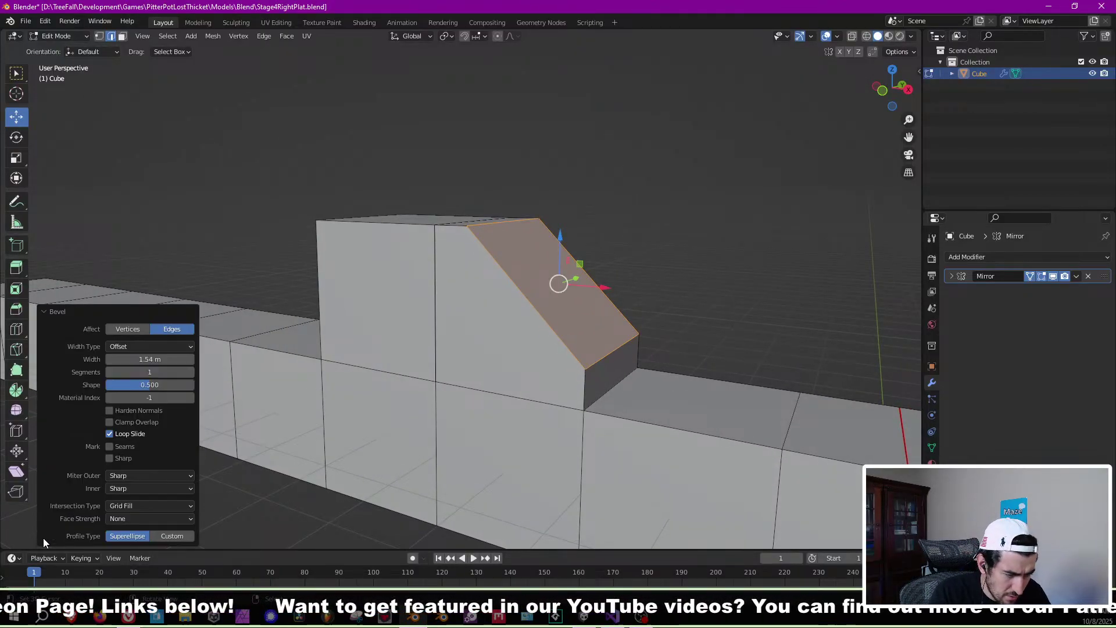
pyautogui.moveTo(149, 372)
pyautogui.mouseDown()
pyautogui.moveTo(186, 372)
pyautogui.moveTo(150, 372)
pyautogui.mouseUp()
# Set the bevel's width to 1.5 m, its segments to 4 and its shape to about 0.130 for a concave curve.
pyautogui.click(153, 358)
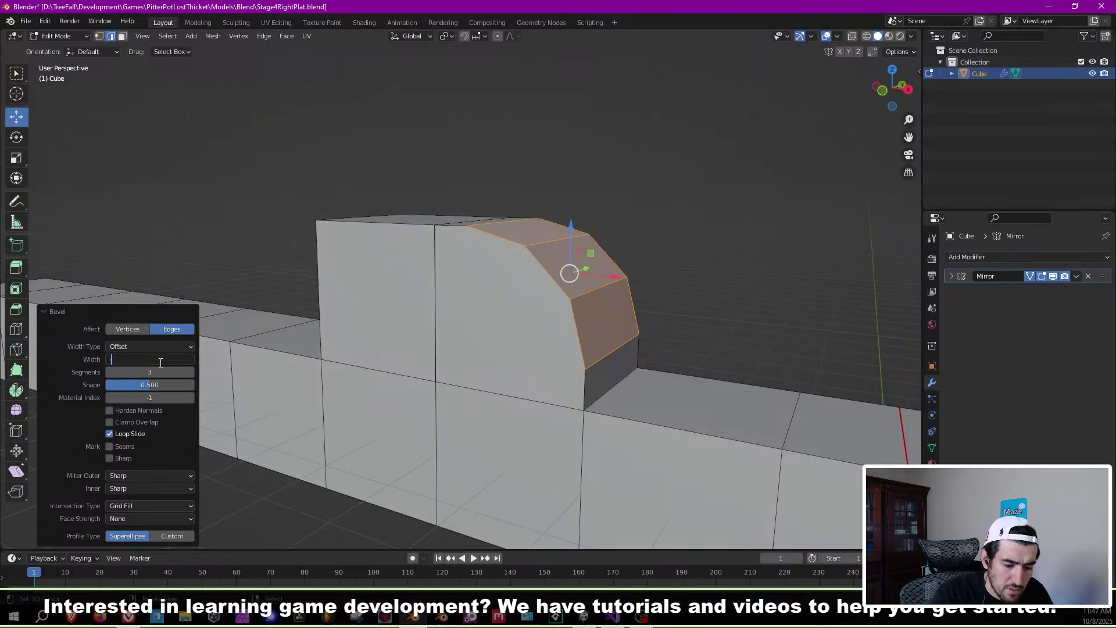
pyautogui.write('0')
pyautogui.press('Return')
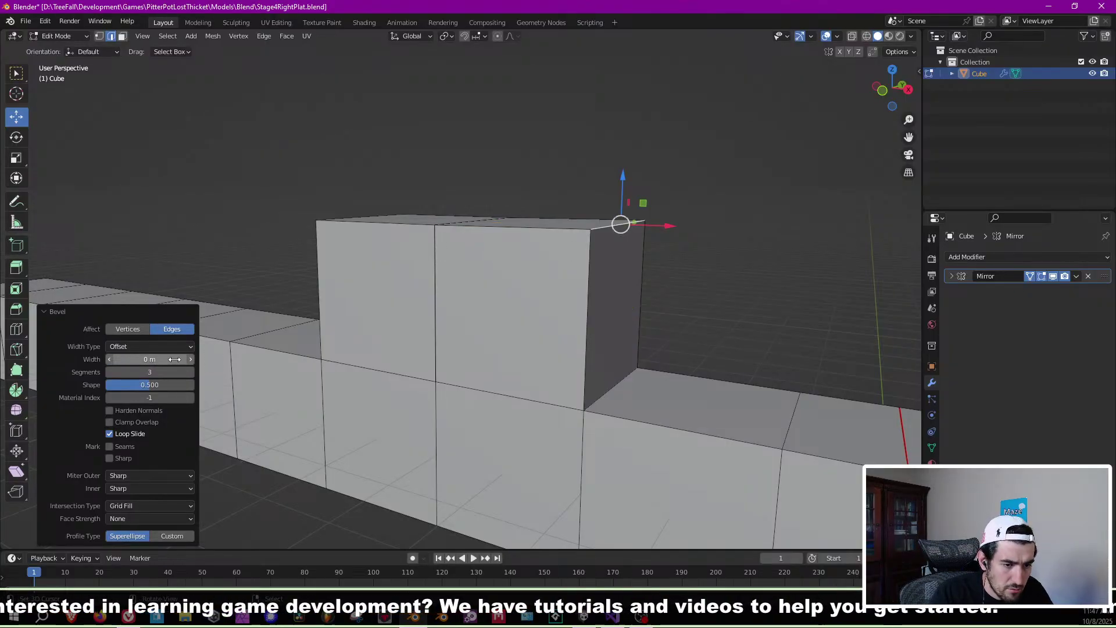
pyautogui.click(158, 359)
pyautogui.write('1.5')
pyautogui.press('Return')
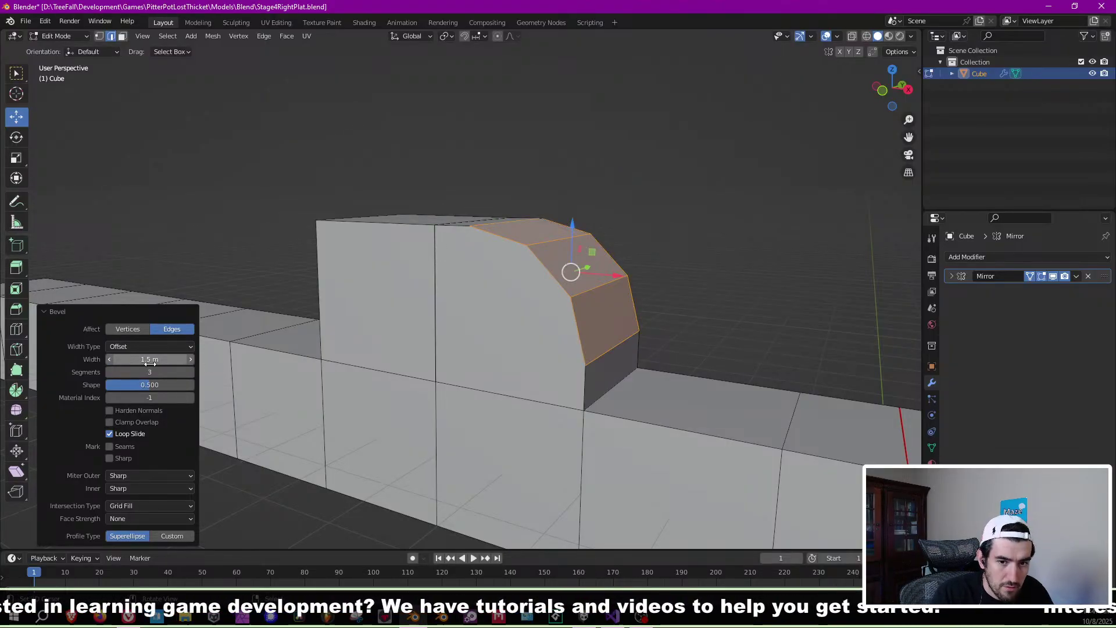
pyautogui.click(190, 373)
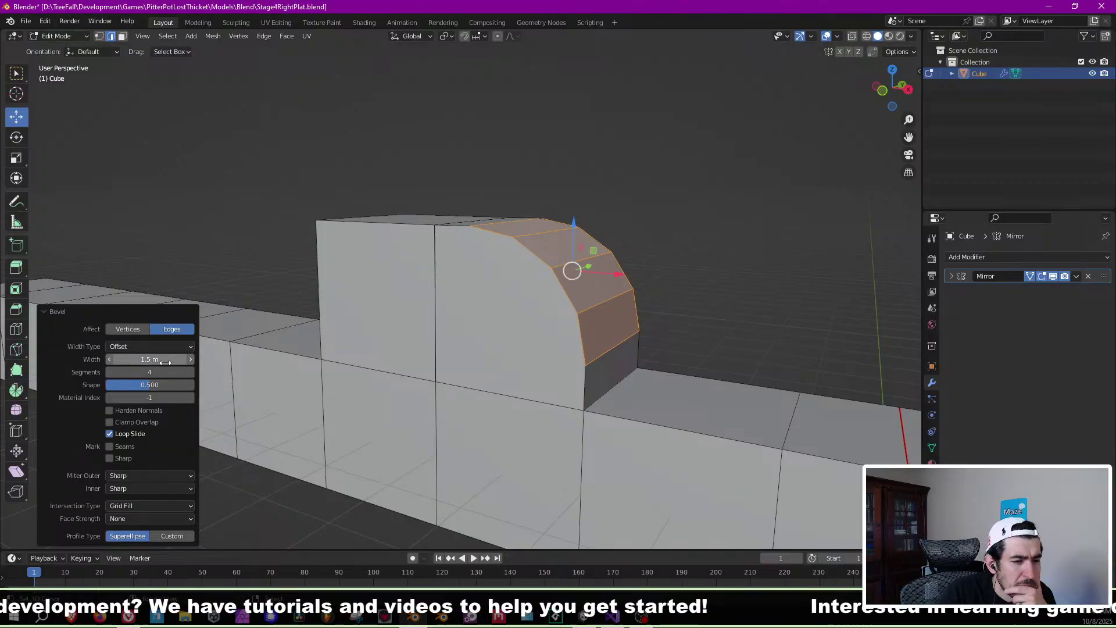
pyautogui.moveTo(144, 386); pyautogui.dragTo(115, 386)
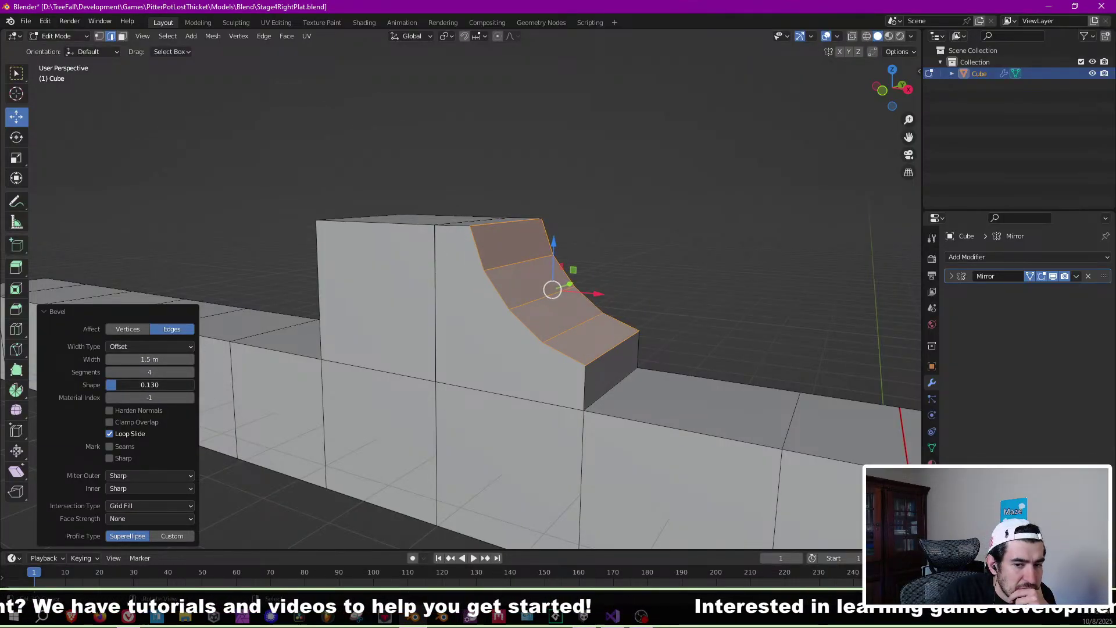
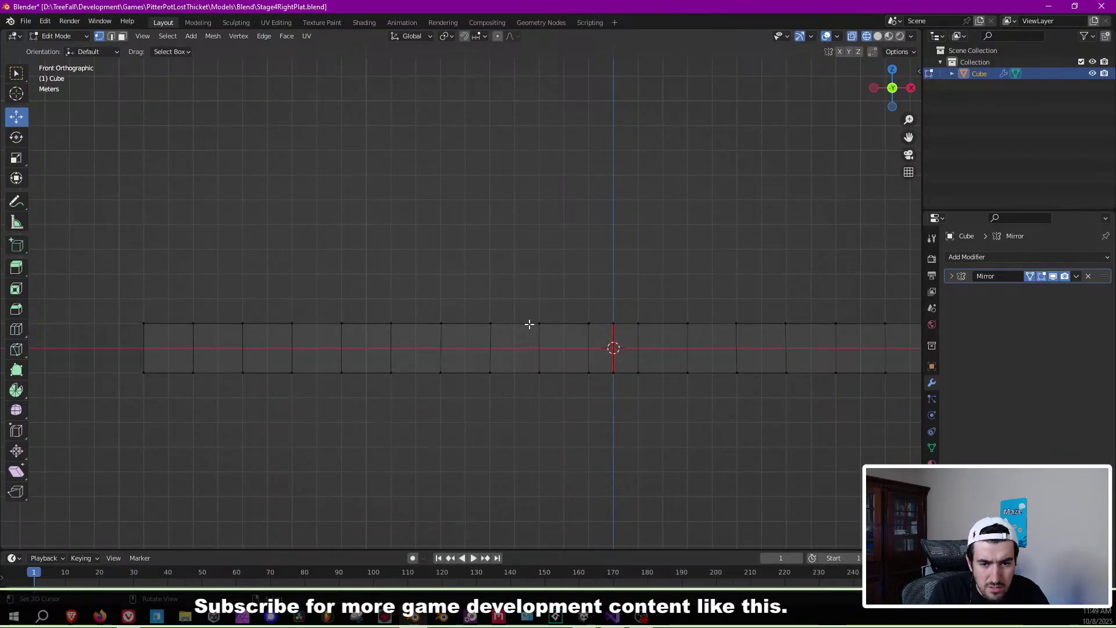
# Delete the faces of the seven outermost segments on the mirrored side and return to solid shading.
pyautogui.moveTo(107, 273); pyautogui.dragTo(495, 471)
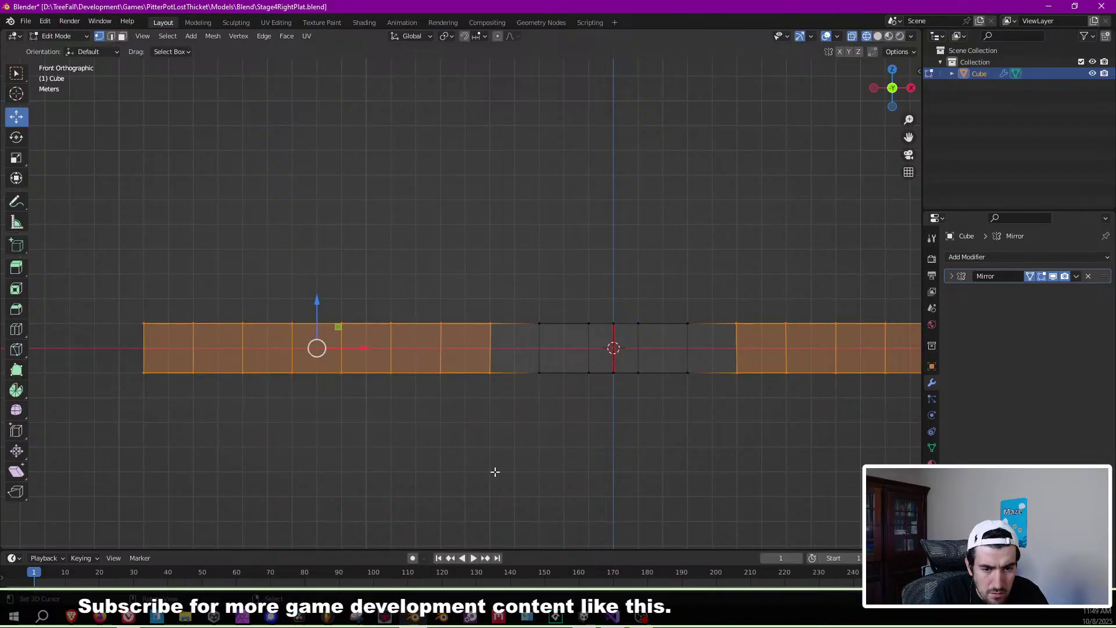
pyautogui.press('x')
pyautogui.click(493, 469)
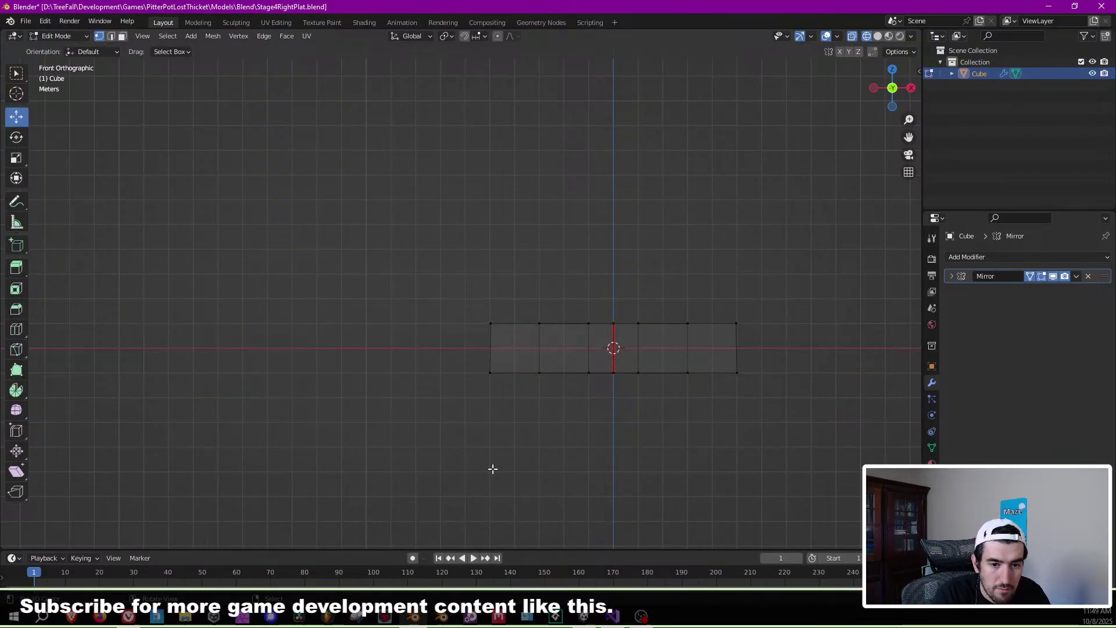
pyautogui.moveTo(600, 301); pyautogui.dragTo(633, 300, button='middle')
pyautogui.moveTo(425, 314); pyautogui.dragTo(461, 286, button='middle')
pyautogui.press('z')
pyautogui.click(462, 287)
# Extrude the shortened bar's outer end face outward by 8 m.
pyautogui.moveTo(430, 221); pyautogui.dragTo(422, 259, button='middle')
pyautogui.keyDown('alt'); pyautogui.click(485, 322); pyautogui.keyUp('alt')
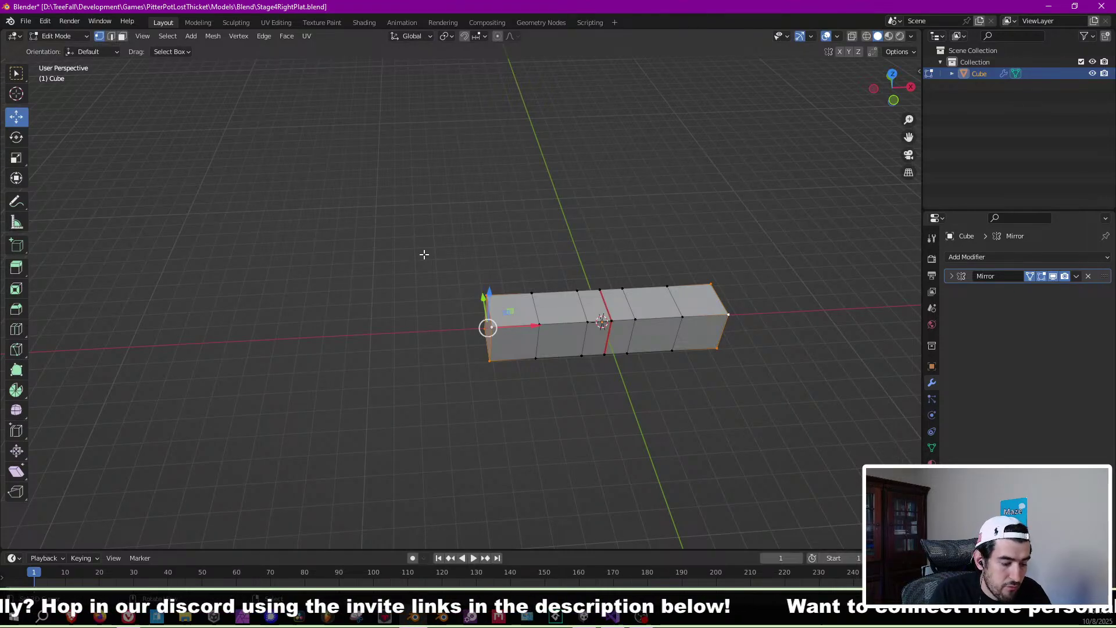
pyautogui.press('e')
pyautogui.press('6')
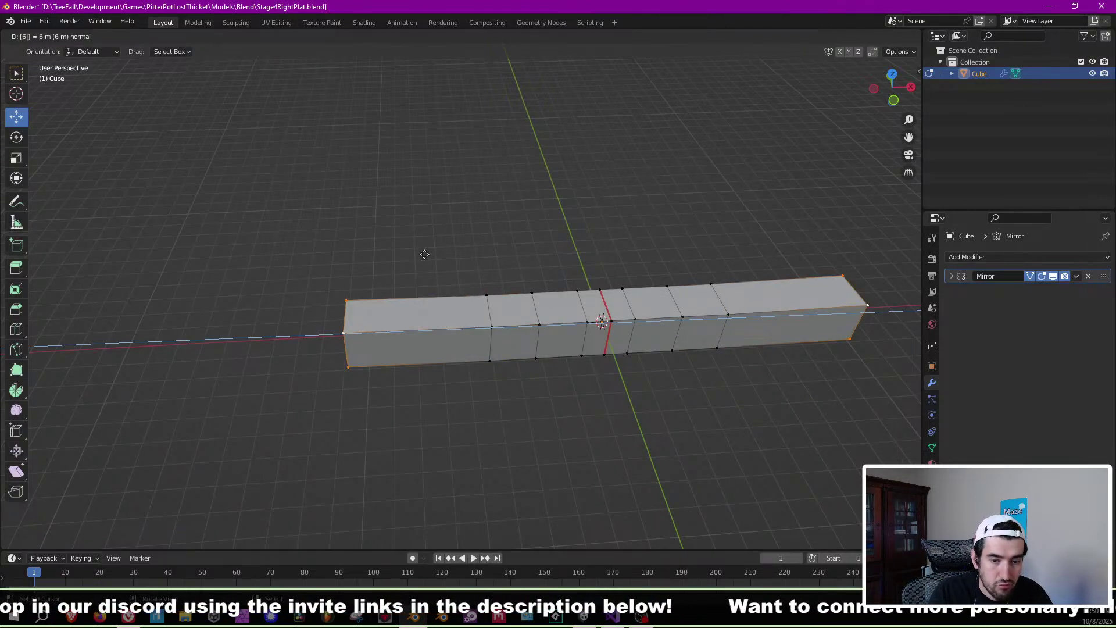
pyautogui.press('Escape')
pyautogui.press('e')
pyautogui.press('8')
pyautogui.press('Return')
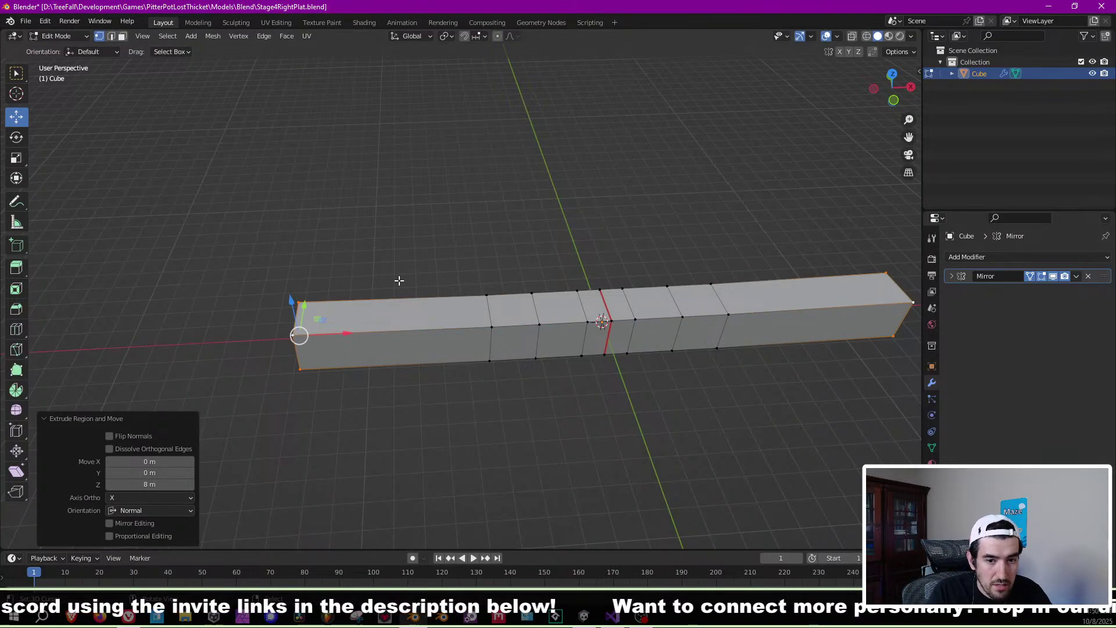
# Try extruding the long end segment's top face up by 8 m, and undo both extrusions.
pyautogui.click(122, 36)
pyautogui.click(367, 315)
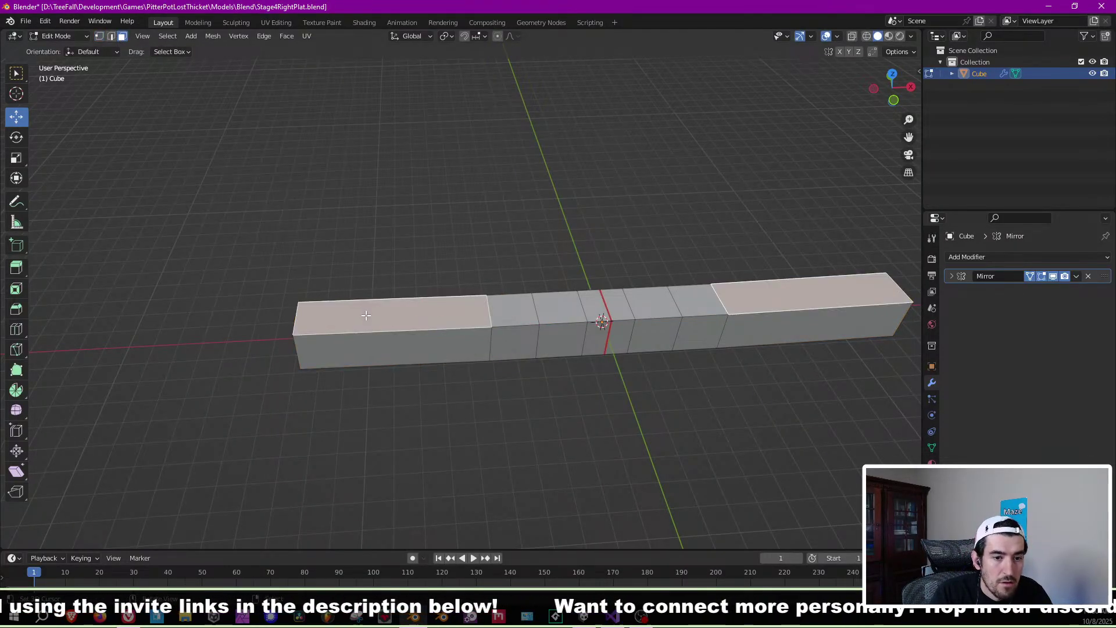
pyautogui.press('e')
pyautogui.press('8')
pyautogui.press('Return')
pyautogui.moveTo(361, 312); pyautogui.dragTo(354, 226, button='middle')
pyautogui.press('KP_1')
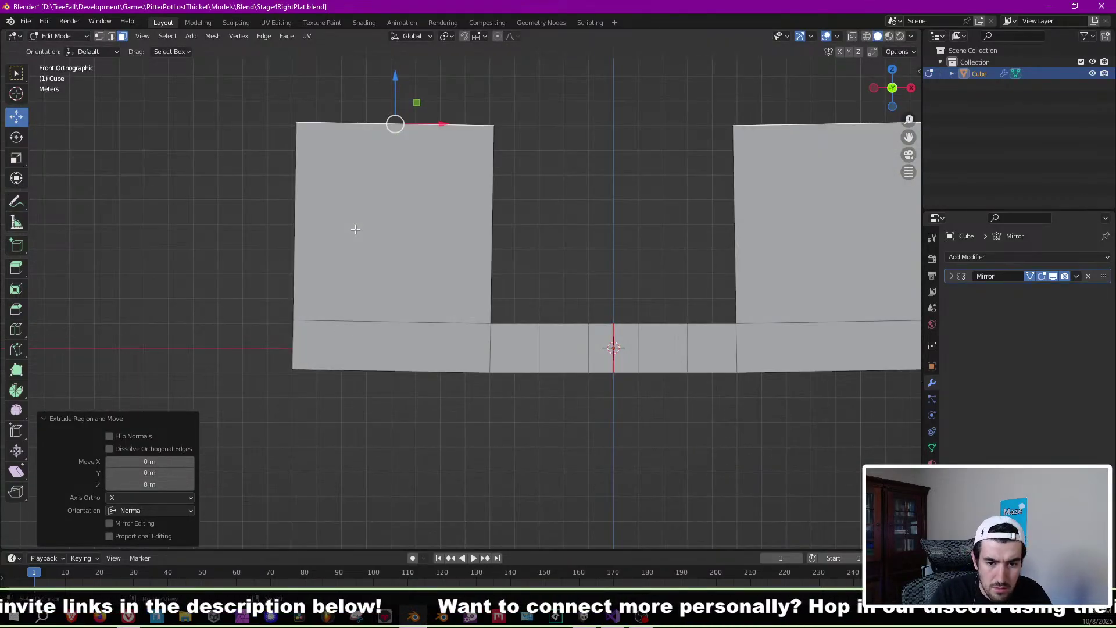
pyautogui.hotkey('ctrl', 'z')
pyautogui.hotkey('ctrl', 'z')
pyautogui.hotkey('ctrl', 'z')
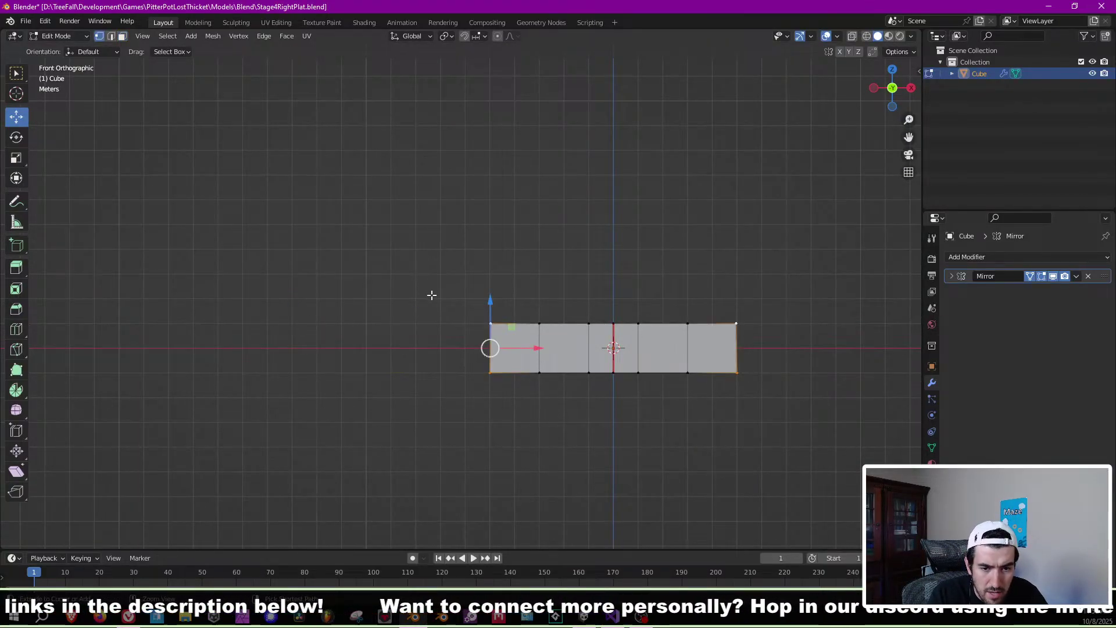
# Set the median of the bar's outer end loop to X -5 m and Y 0 m.
pyautogui.moveTo(443, 302); pyautogui.dragTo(575, 295, button='middle')
pyautogui.press('KP_1')
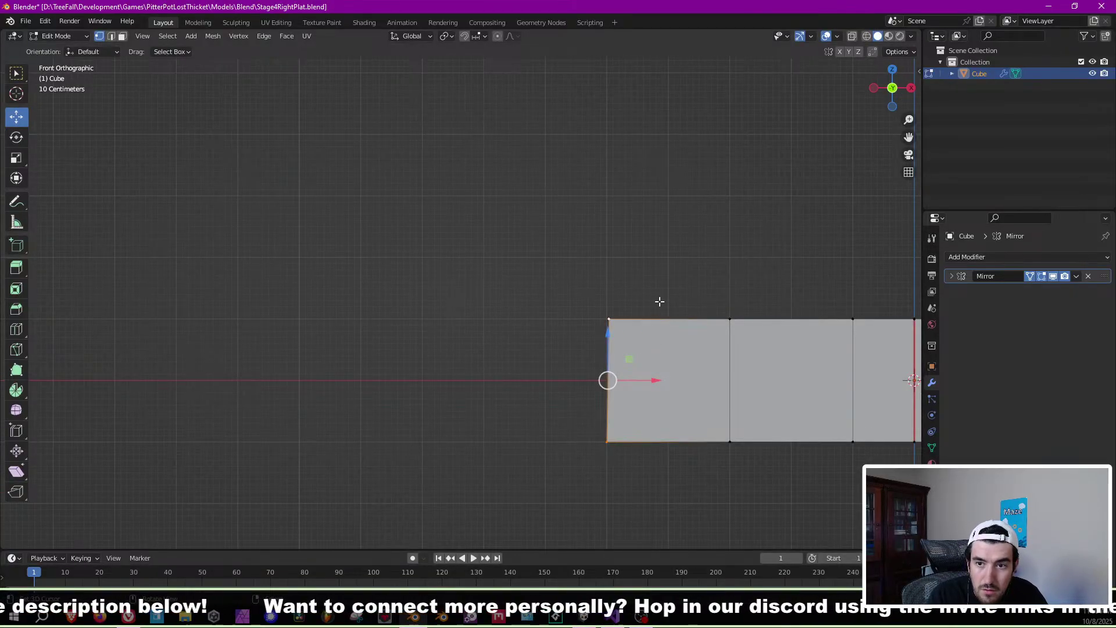
pyautogui.press('n')
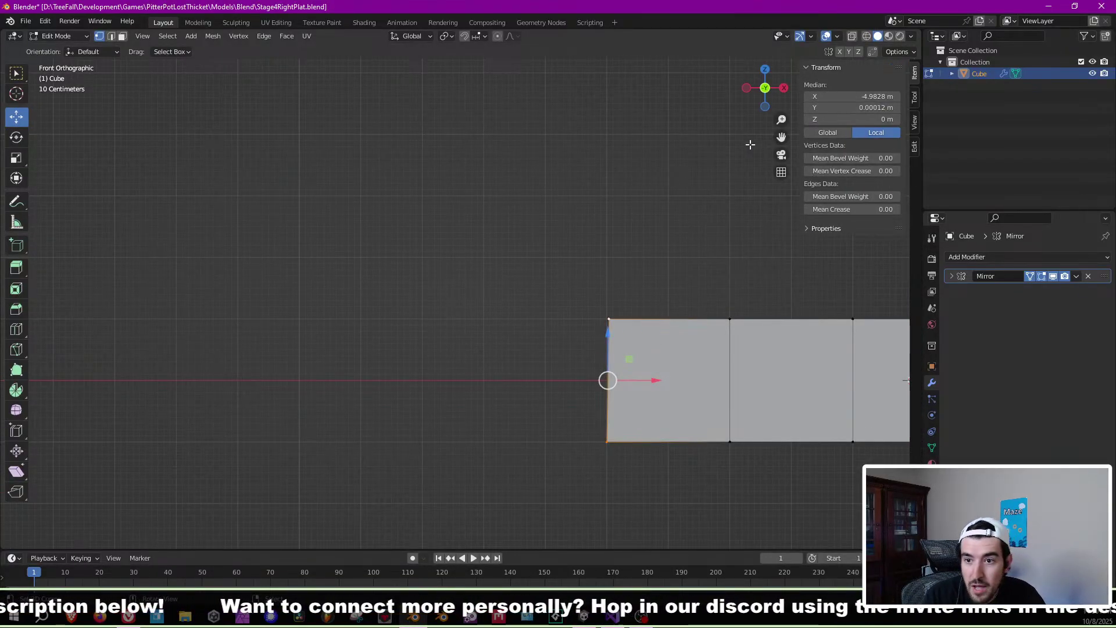
pyautogui.click(861, 97)
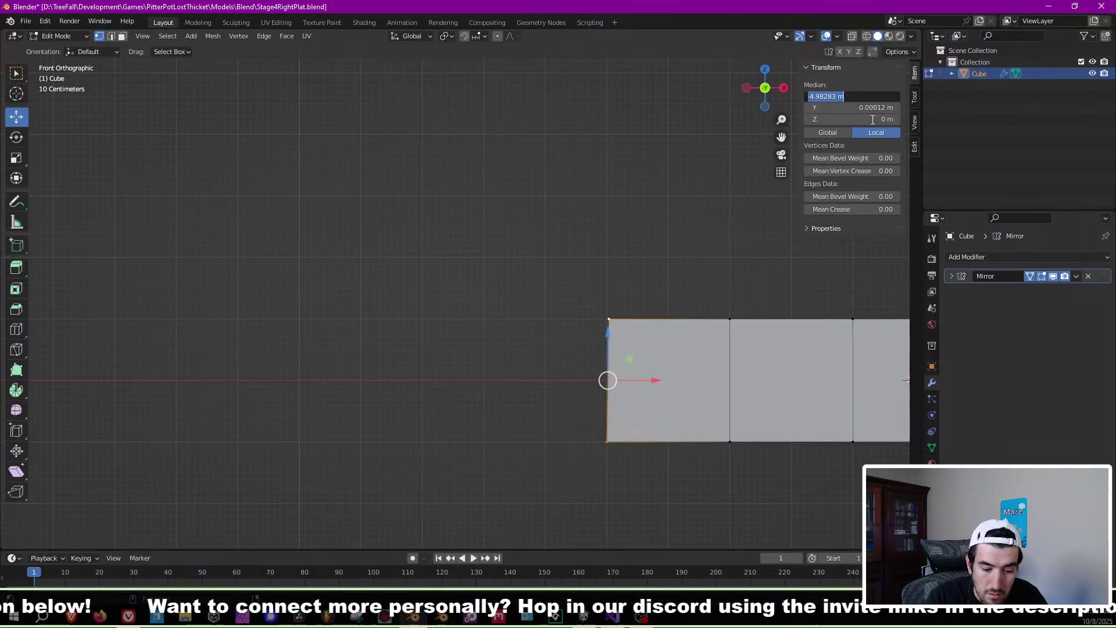
pyautogui.write('-5')
pyautogui.press('Return')
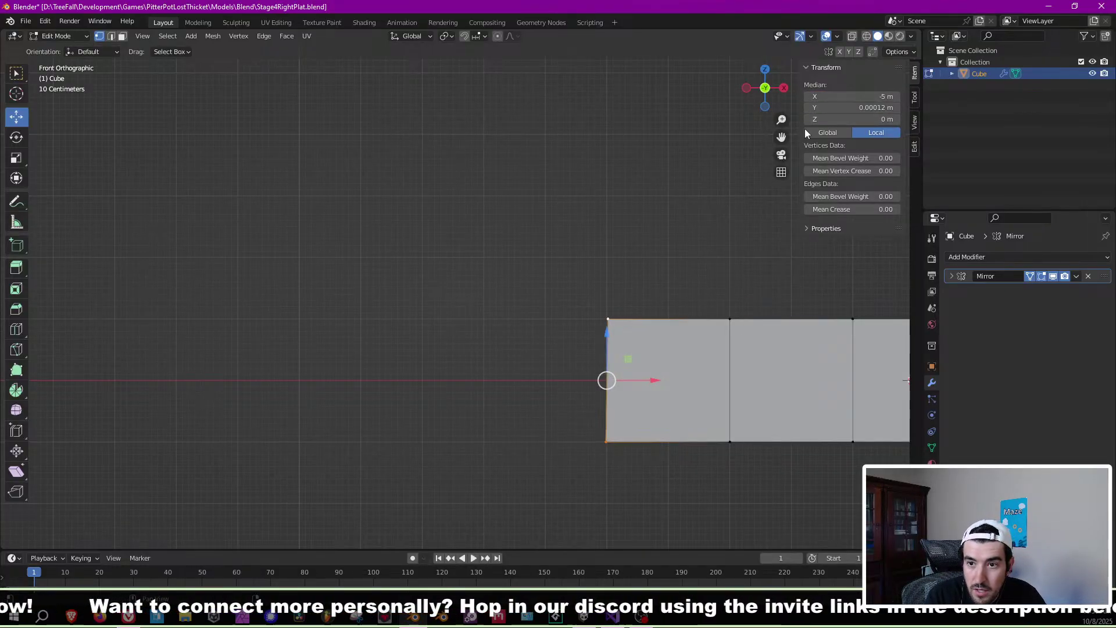
pyautogui.click(821, 108)
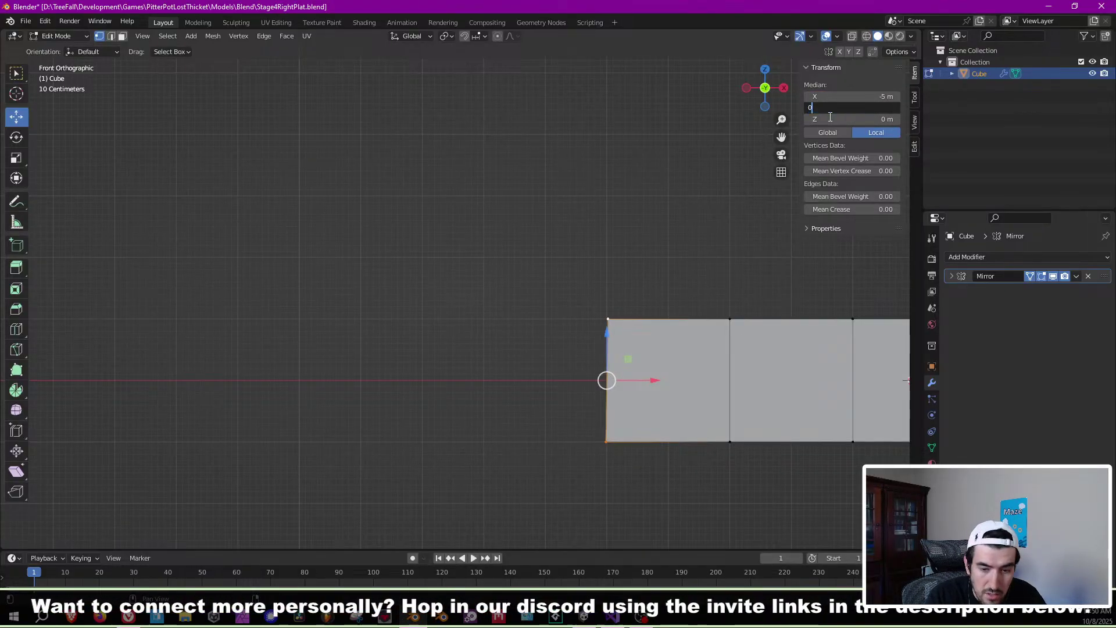
pyautogui.press('Return')
# Check the median positions of the bar's inner edge loops.
pyautogui.scroll(-3, 697, 300)
pyautogui.keyDown('alt'); pyautogui.click(592, 326); pyautogui.keyUp('alt')
pyautogui.keyDown('alt'); pyautogui.click(659, 320); pyautogui.keyUp('alt')
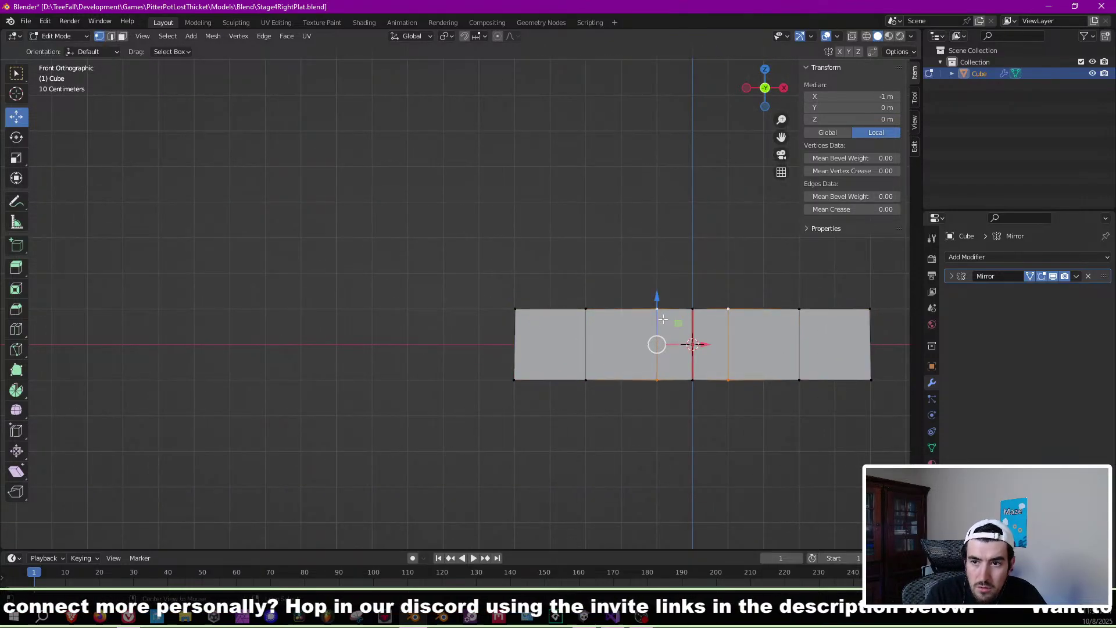
pyautogui.keyDown('alt'); pyautogui.click(691, 328); pyautogui.keyUp('alt')
# Try extruding the bar's outer end face outward by 8 m, and undo the extrusion.
pyautogui.click(509, 333)
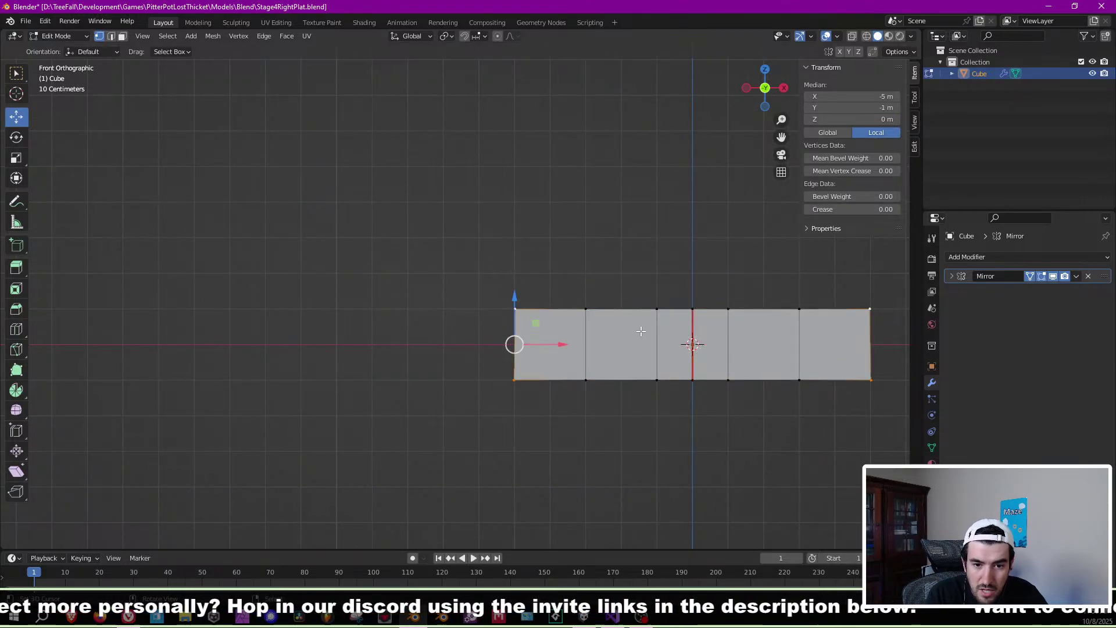
pyautogui.moveTo(416, 348); pyautogui.dragTo(469, 377, button='middle')
pyautogui.click(123, 36)
pyautogui.press('e')
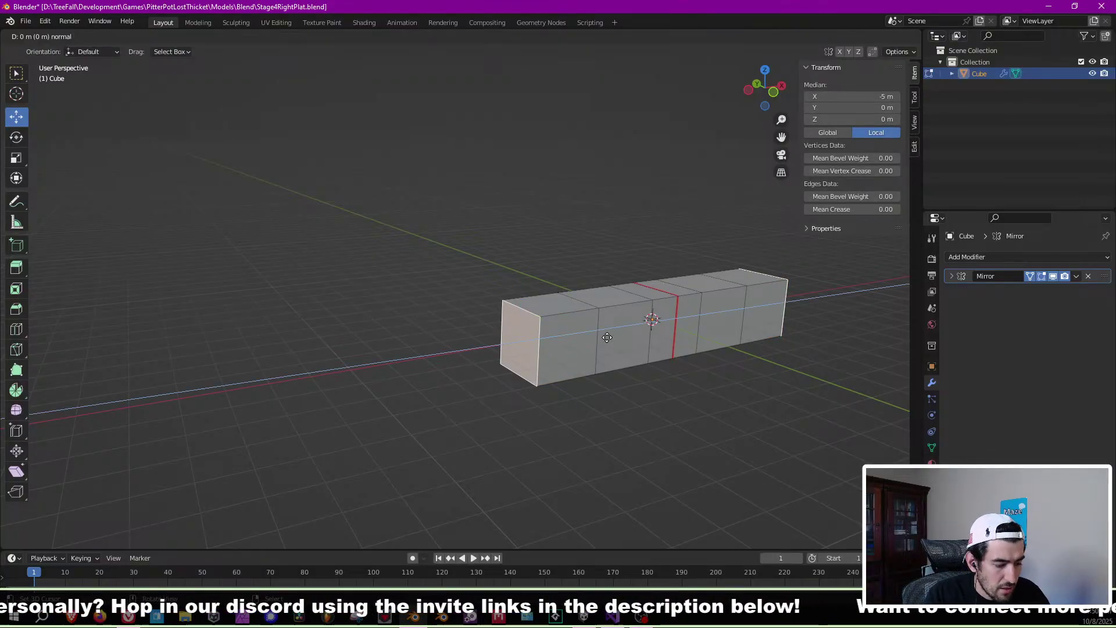
pyautogui.press('8')
pyautogui.press('Return')
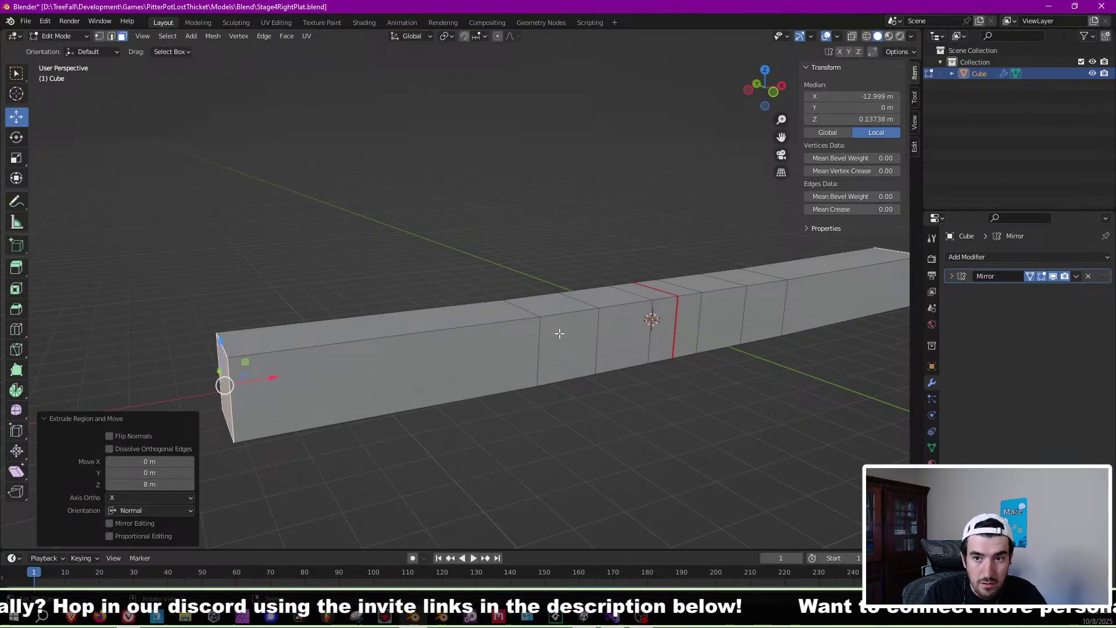
pyautogui.press('KP_1')
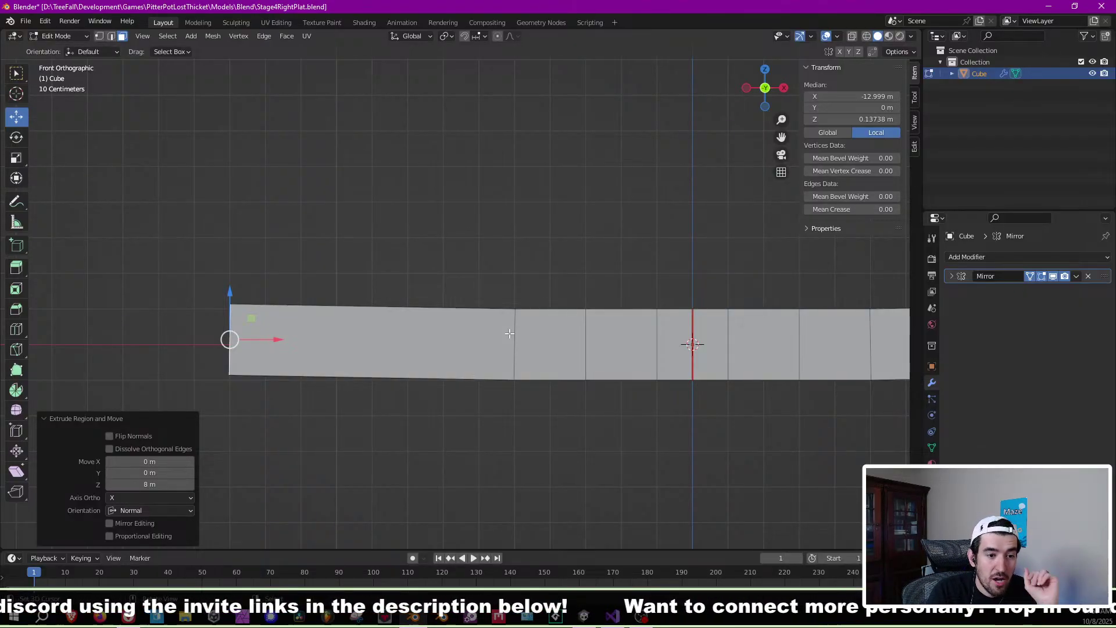
pyautogui.hotkey('ctrl', 'z')
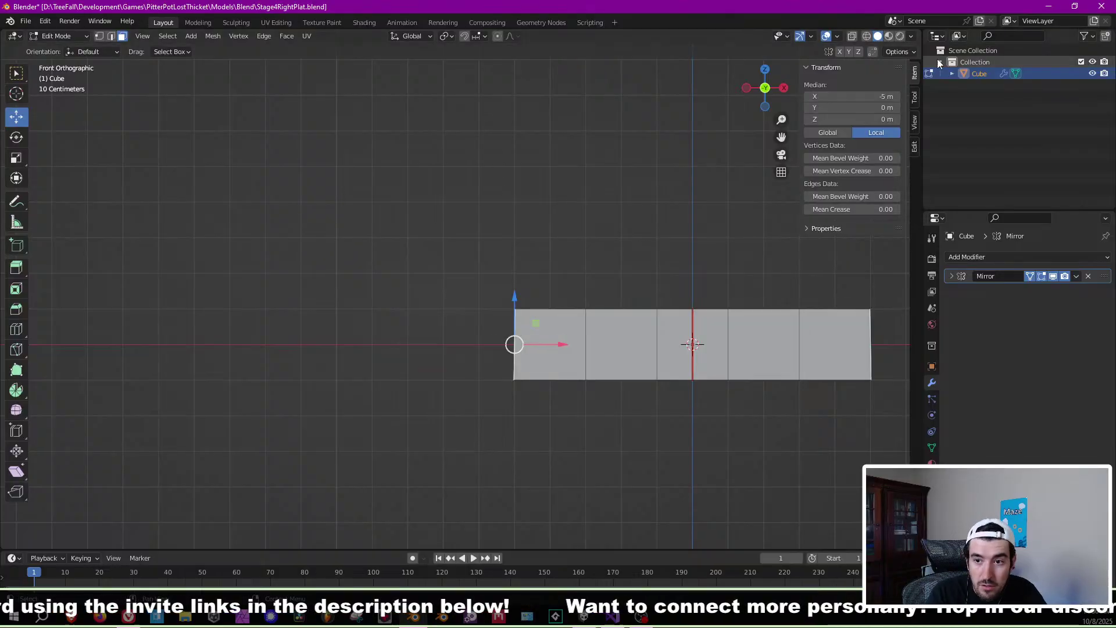
# Flatten the bar's outer end face by scaling it to 0 along the X axis.
pyautogui.moveTo(524, 300); pyautogui.dragTo(762, 287, button='middle')
pyautogui.moveTo(513, 304)
pyautogui.mouseDown(button='middle')
pyautogui.moveTo(476, 281)
pyautogui.moveTo(510, 295)
pyautogui.mouseUp(button='middle')
pyautogui.press('0')
pyautogui.press('Return')
pyautogui.press('KP_1')
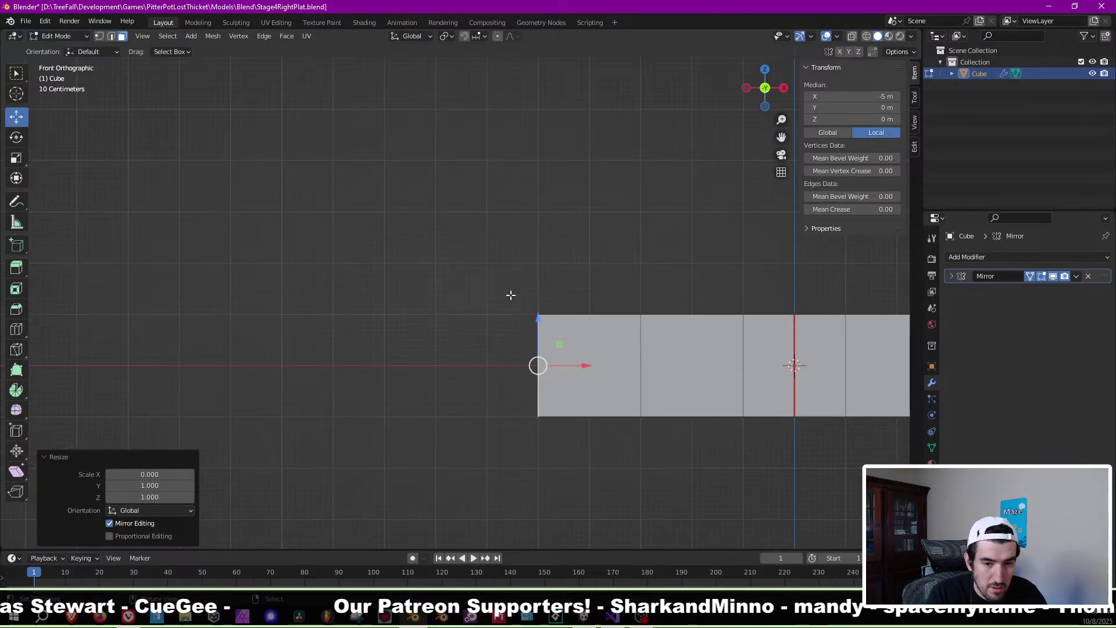
# Extrude the flattened end face outward by 8 m.
pyautogui.press('e')
pyautogui.press('8')
pyautogui.press('Return')
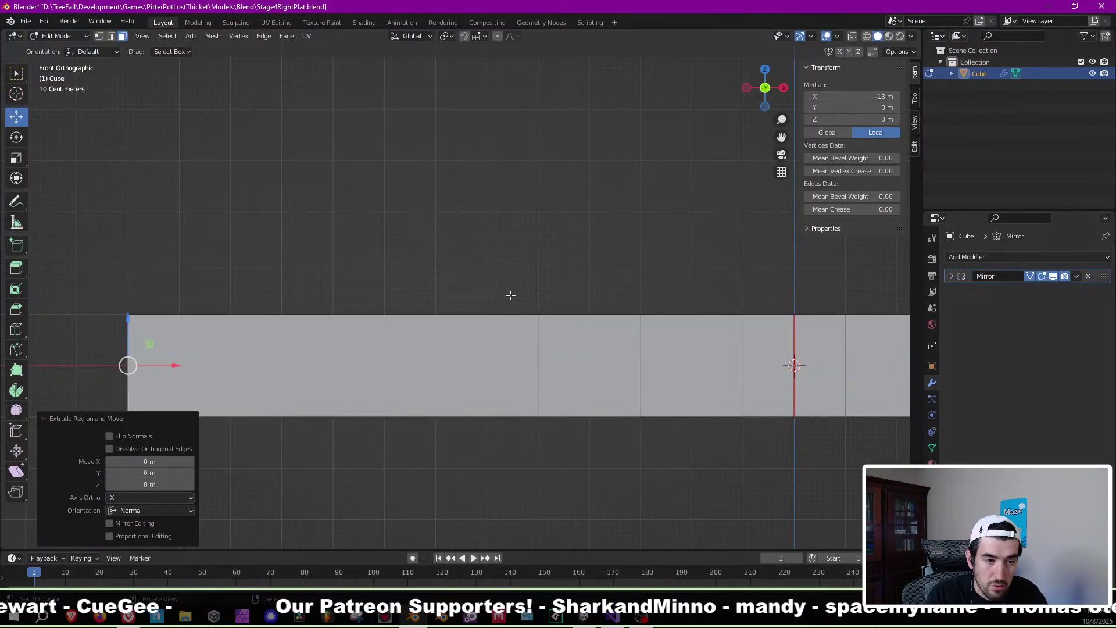
# Extrude the top face of the 8 m end segment upward by 8 m.
pyautogui.scroll(-3, 339, 291)
pyautogui.moveTo(346, 324); pyautogui.dragTo(369, 304, button='middle')
pyautogui.click(369, 305)
pyautogui.press('e')
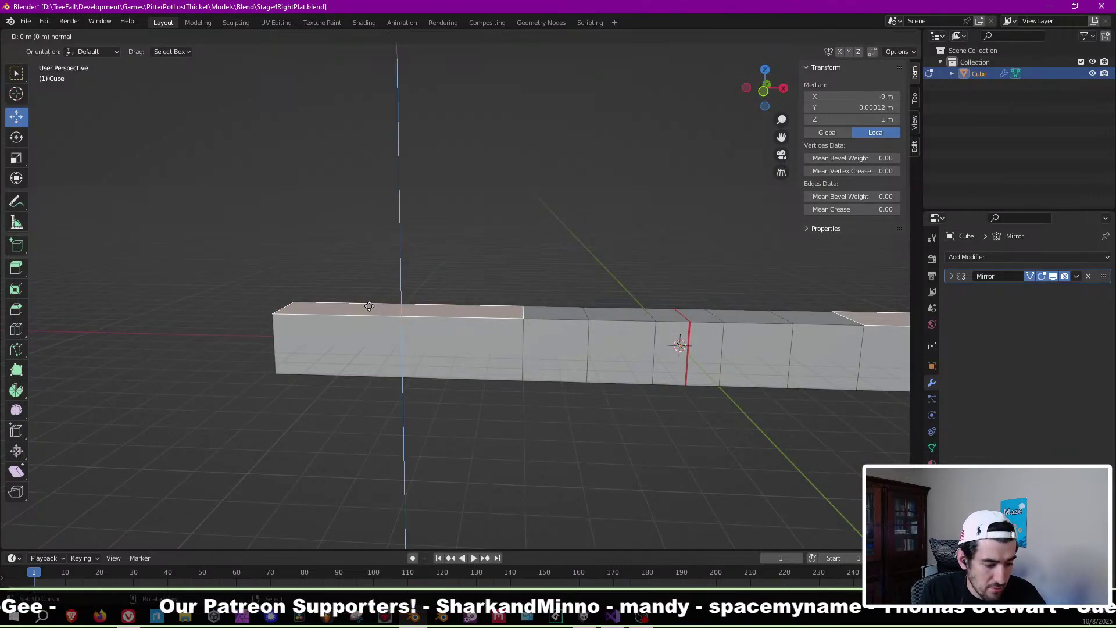
pyautogui.press('8')
pyautogui.press('Return')
pyautogui.scroll(3, 368, 308)
pyautogui.scroll(-5, 368, 308)
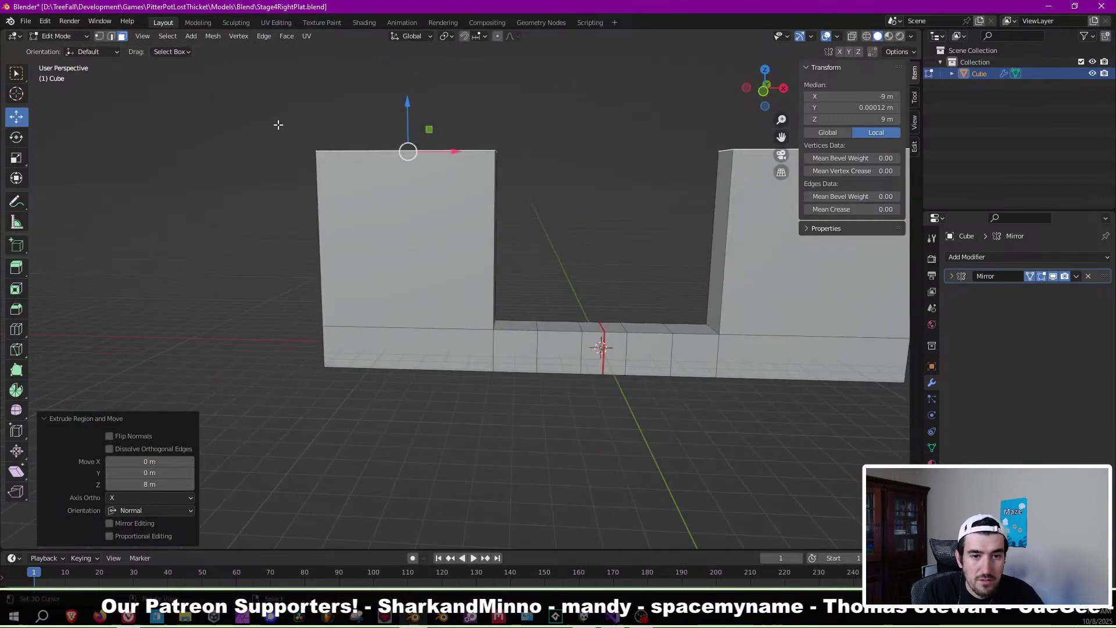
# Bevel the tall block's upper edge nearest the centre by about 7.07 m with 4 segments.
pyautogui.click(111, 36)
pyautogui.moveTo(407, 262); pyautogui.dragTo(476, 245, button='middle')
pyautogui.click(465, 249)
pyautogui.click(491, 169)
pyautogui.moveTo(491, 168); pyautogui.dragTo(510, 199, button='middle')
pyautogui.hotkey('ctrl', 'b')
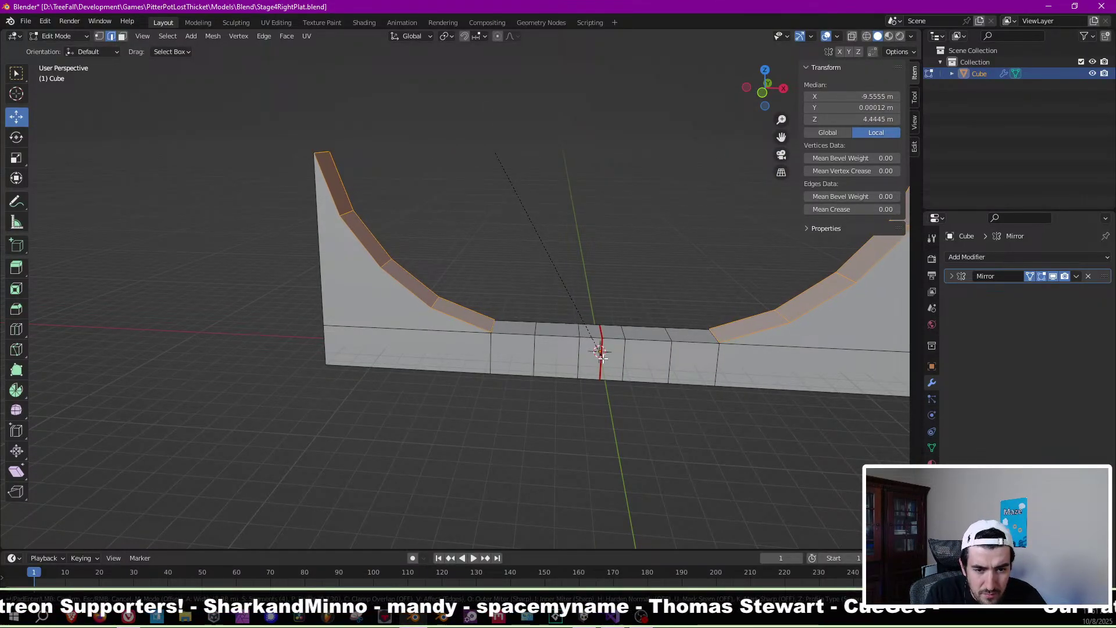
pyautogui.click(506, 361)
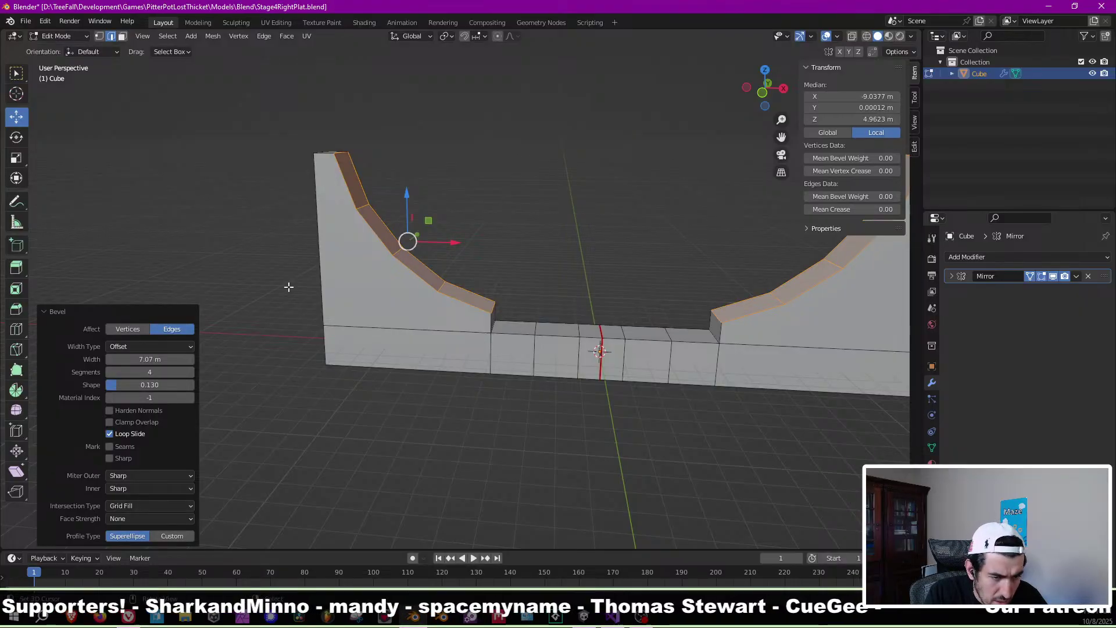
# Set the bevel's width to 8 m so the curve meets the bar's top surface.
pyautogui.scroll(6, 271, 287)
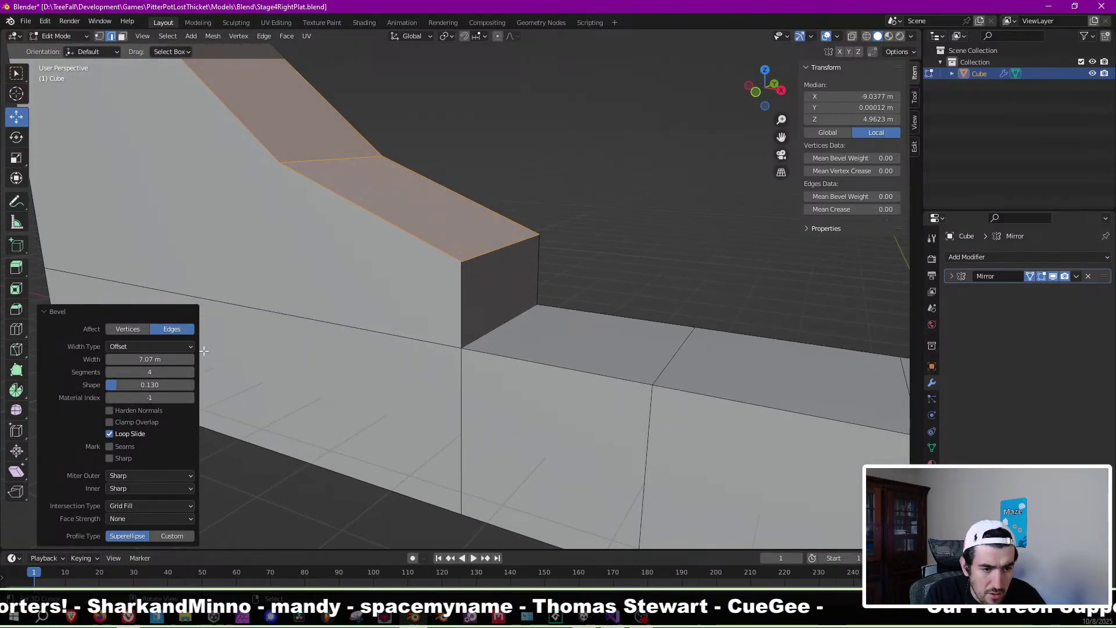
pyautogui.click(165, 361)
pyautogui.write('8')
pyautogui.press('Return')
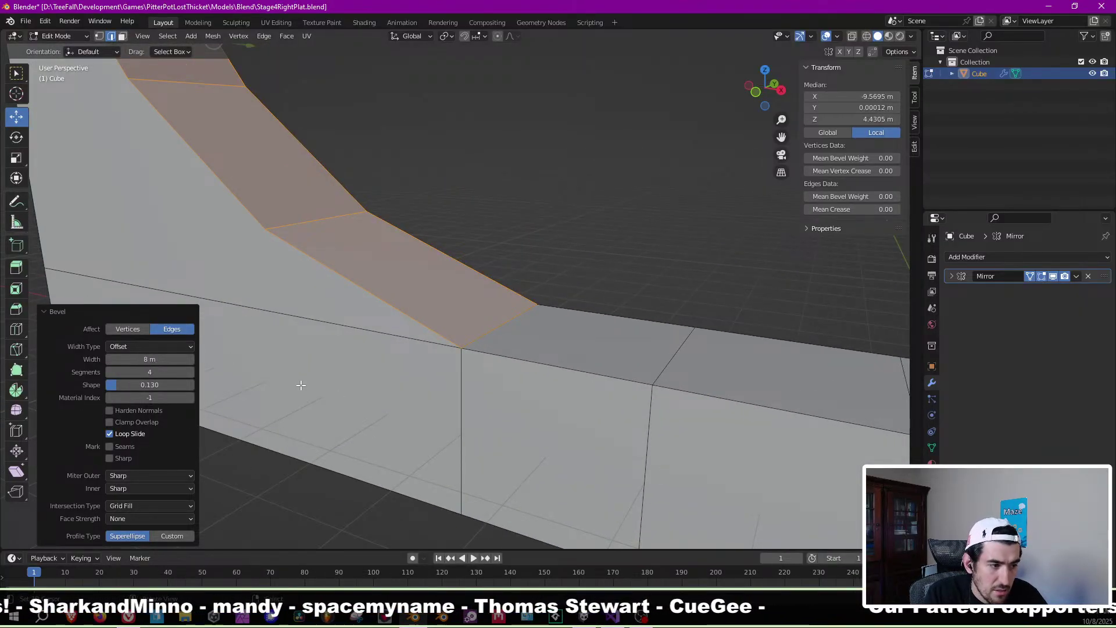
pyautogui.moveTo(303, 284); pyautogui.dragTo(456, 323, button='middle')
pyautogui.scroll(-9, 385, 283)
pyautogui.scroll(-3, 425, 291)
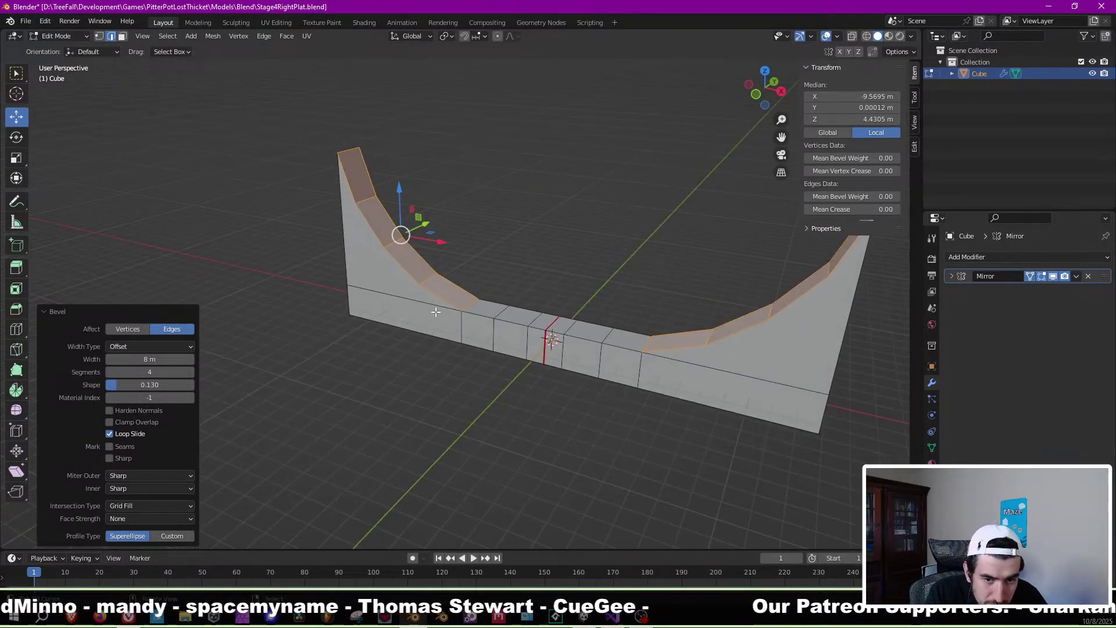
# Set the bevel's segments to 8 for a smoother curve.
pyautogui.scroll(5, 379, 297)
pyautogui.moveTo(378, 296); pyautogui.dragTo(267, 344, button='middle')
pyautogui.press('Tab')
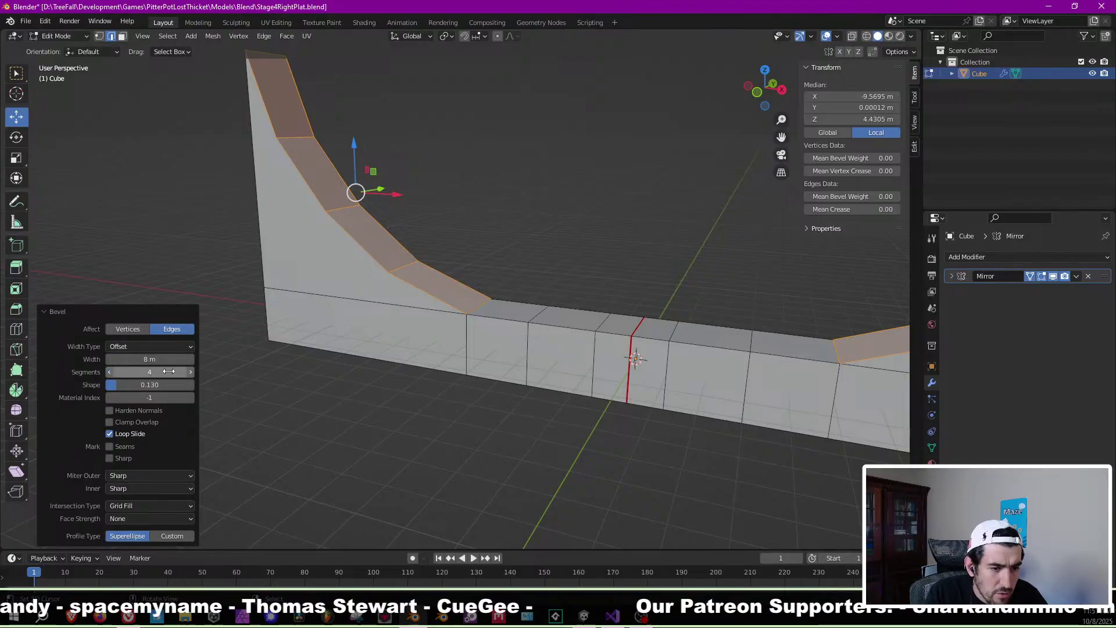
pyautogui.write('8')
pyautogui.press('Return')
pyautogui.moveTo(424, 266); pyautogui.dragTo(511, 246, button='middle')
pyautogui.scroll(5, 461, 263)
pyautogui.scroll(-3, 457, 261)
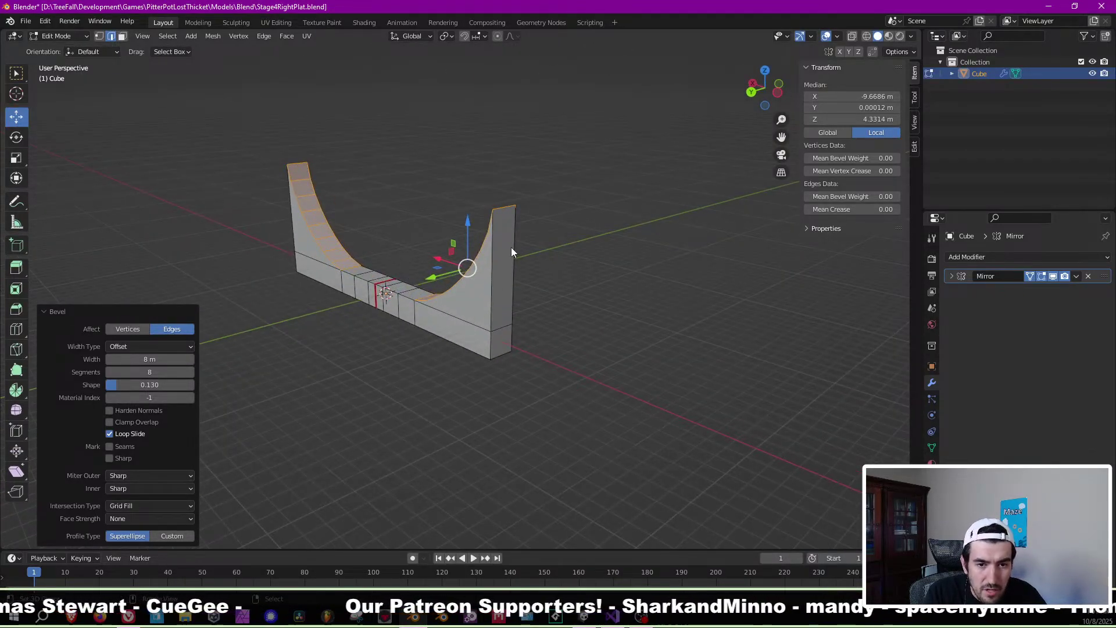
# Extrude the upper and lower outer end faces of the ramp outward by 2 m twice to form a flat ledge.
pyautogui.click(511, 248)
pyautogui.click(122, 36)
pyautogui.click(503, 237)
pyautogui.keyDown('shift'); pyautogui.click(503, 350); pyautogui.keyUp('shift')
pyautogui.moveTo(519, 335); pyautogui.dragTo(349, 316, button='middle')
pyautogui.write('e2')
pyautogui.press('Return')
# Apply Shade Smooth to the whole platform in Object Mode and return to Edit Mode.
pyautogui.scroll(4, 350, 316)
pyautogui.press('Tab')
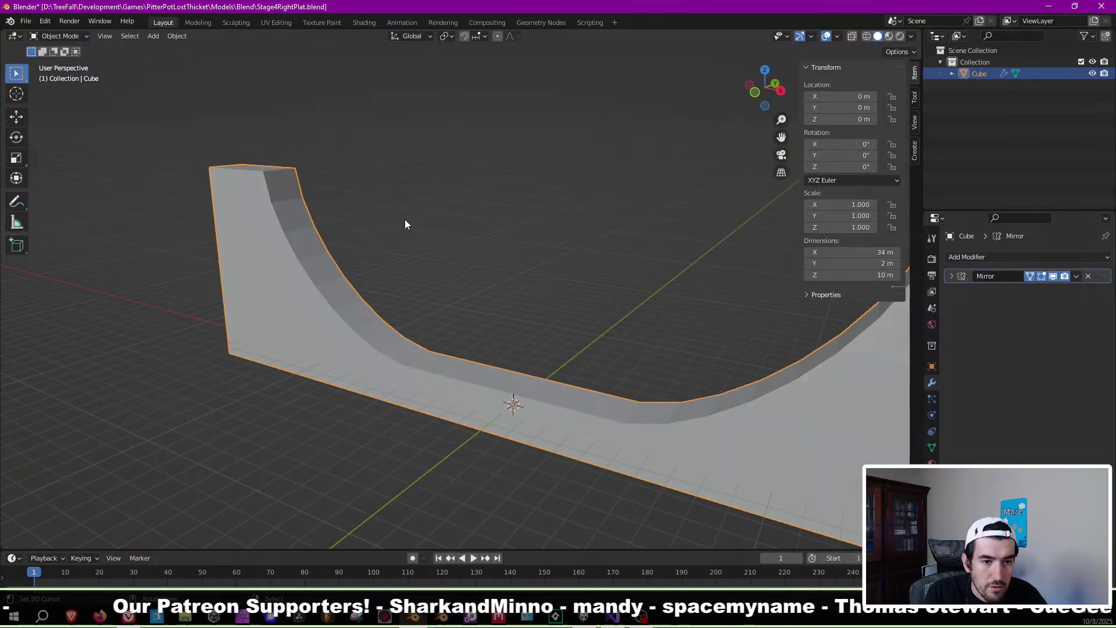
pyautogui.click(176, 35)
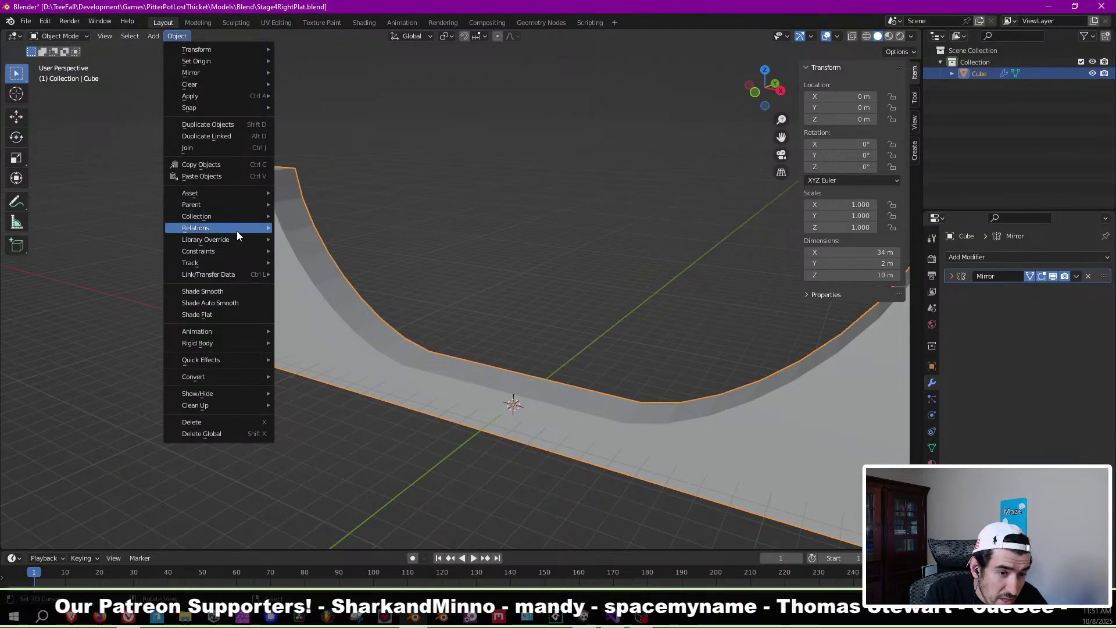
pyautogui.rightClick(325, 267)
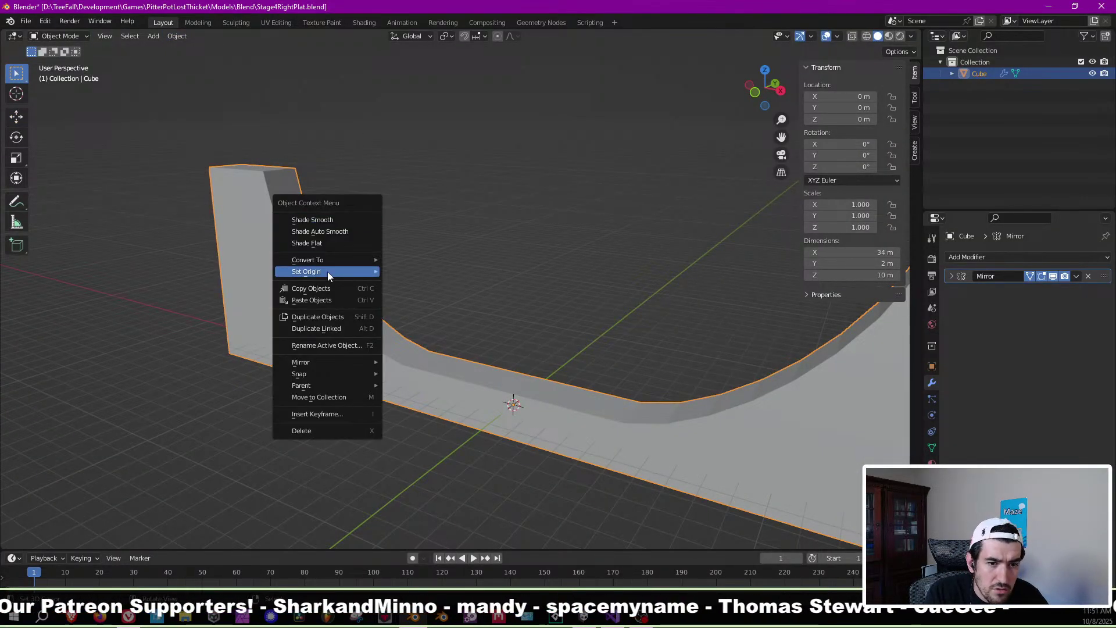
pyautogui.click(343, 217)
pyautogui.moveTo(344, 226); pyautogui.dragTo(395, 314, button='middle')
pyautogui.moveTo(314, 294); pyautogui.dragTo(553, 326, button='middle')
pyautogui.press('Tab')
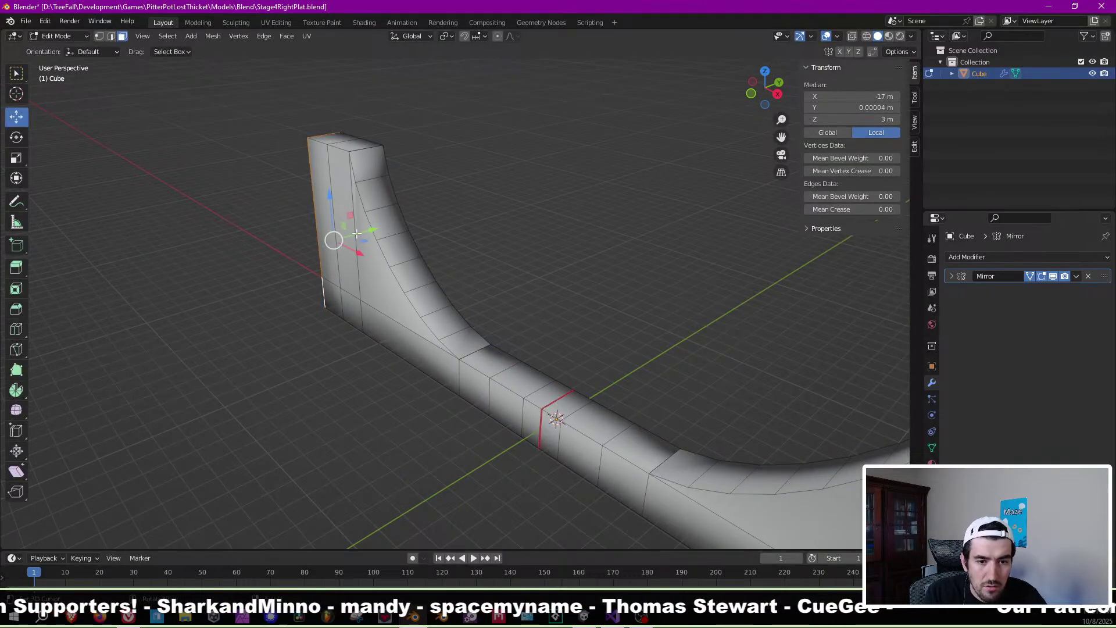
pyautogui.press('a')
pyautogui.moveTo(359, 303); pyautogui.dragTo(420, 257, button='middle')
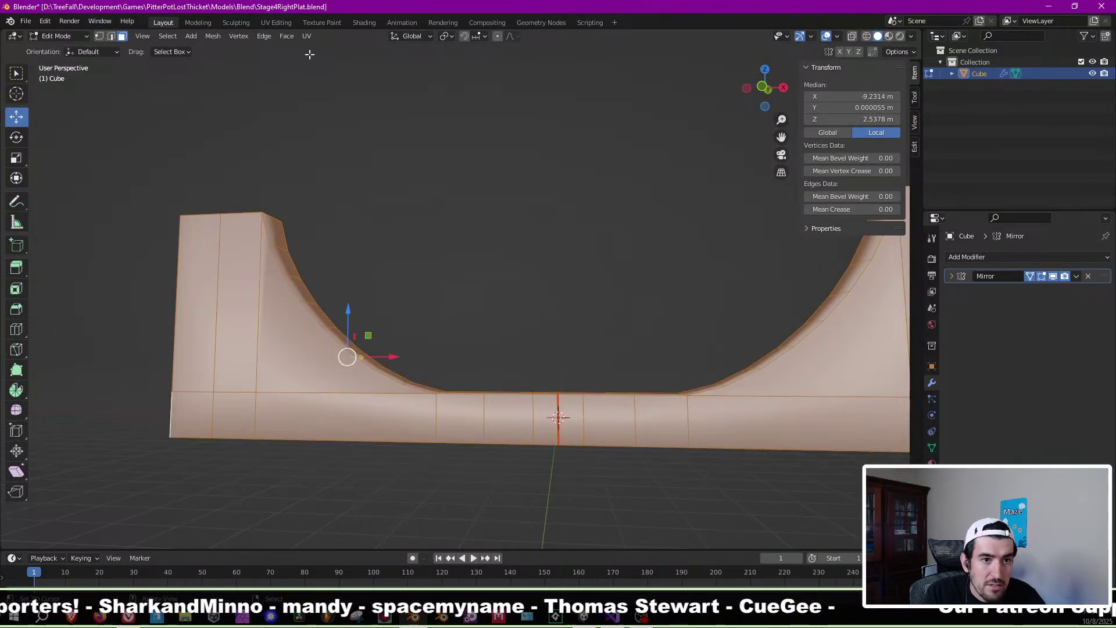
pyautogui.click(197, 37)
pyautogui.moveTo(213, 36)
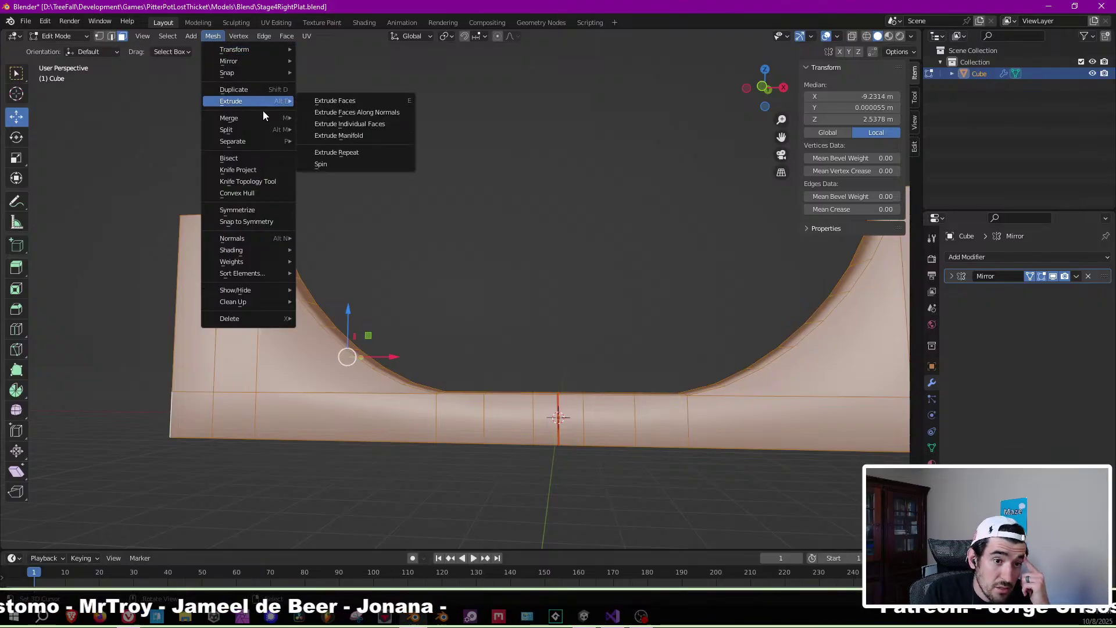
pyautogui.moveTo(562, 141); pyautogui.dragTo(440, 205, button='middle')
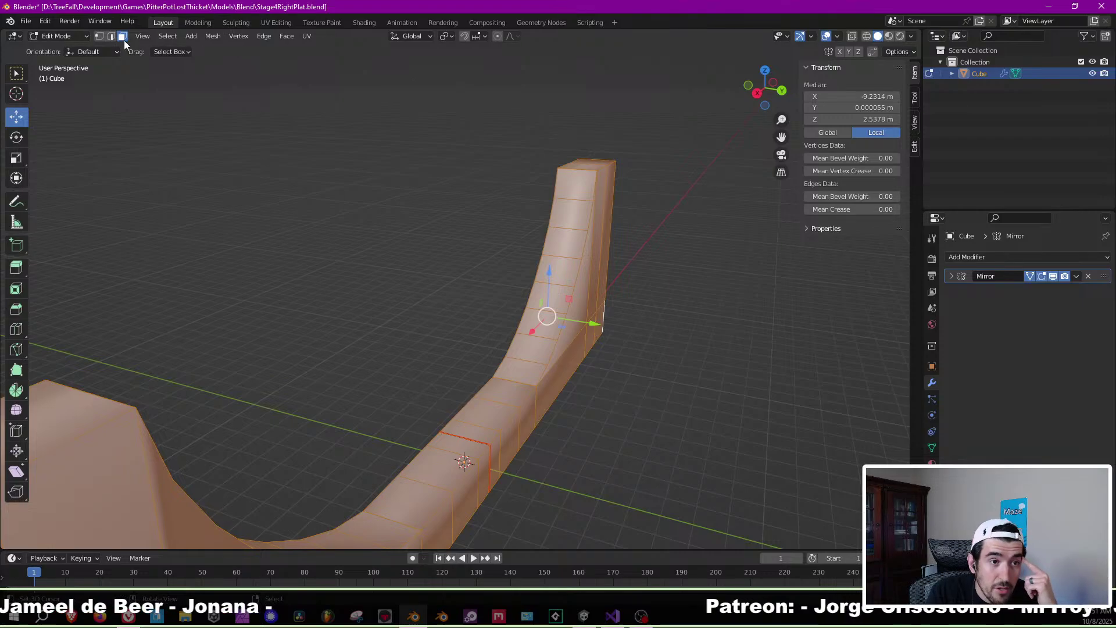
# Extrude all faces of the platform's +Y side, covering the bar, ramps and end ledges, outward by 2 m.
pyautogui.click(598, 271)
pyautogui.moveTo(598, 270); pyautogui.dragTo(630, 351, button='middle')
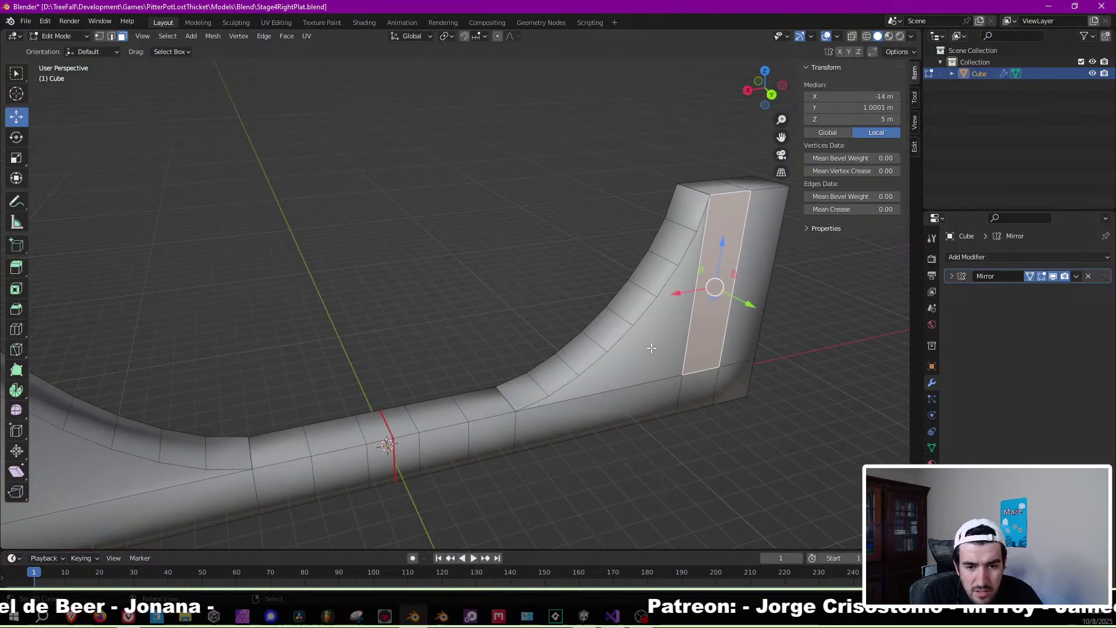
pyautogui.click(730, 381)
pyautogui.click(698, 399)
pyautogui.keyDown('alt'); pyautogui.click(698, 398); pyautogui.keyUp('alt')
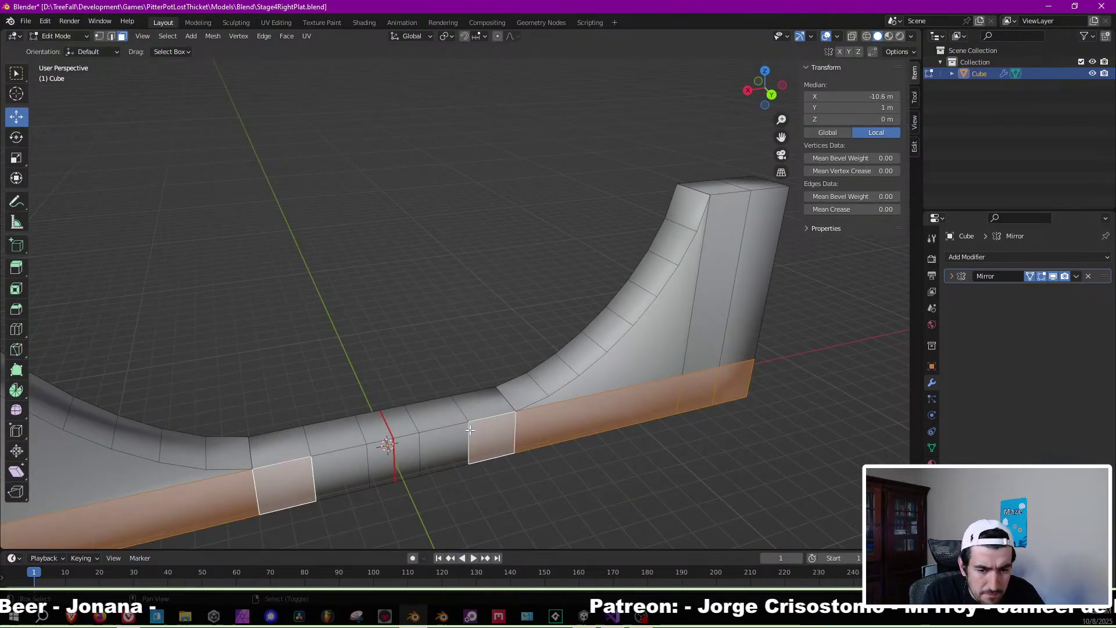
pyautogui.moveTo(414, 451); pyautogui.dragTo(701, 254, button='middle')
pyautogui.keyDown('alt'); pyautogui.keyDown('shift'); pyautogui.click(701, 254); pyautogui.keyUp('shift'); pyautogui.keyUp('alt')
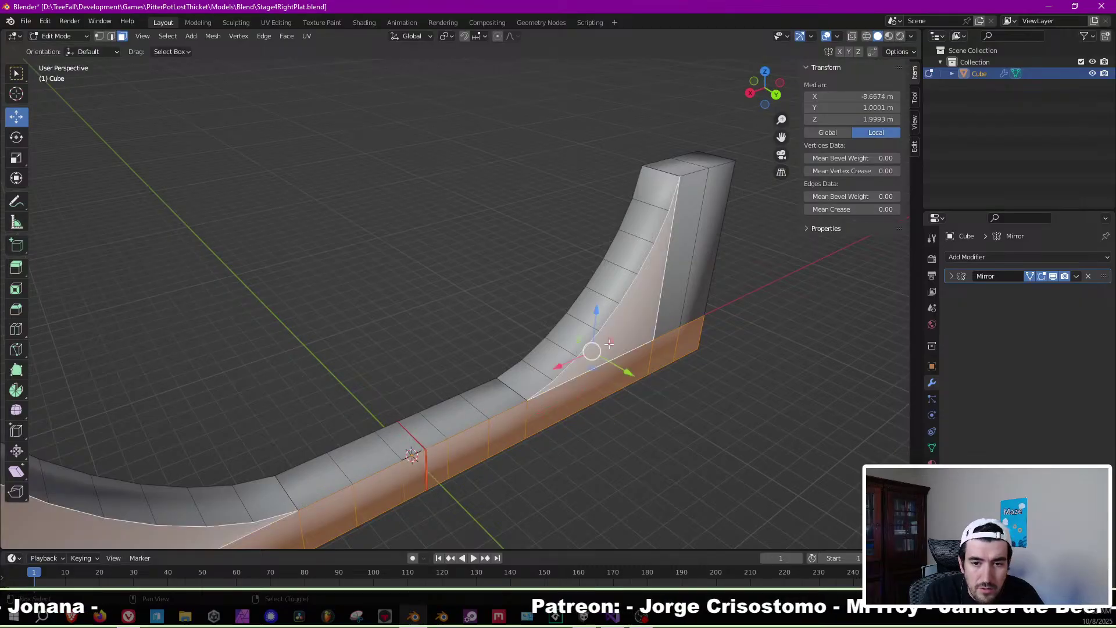
pyautogui.keyDown('shift'); pyautogui.click(703, 251); pyautogui.keyUp('shift')
pyautogui.write('e2')
pyautogui.press('Return')
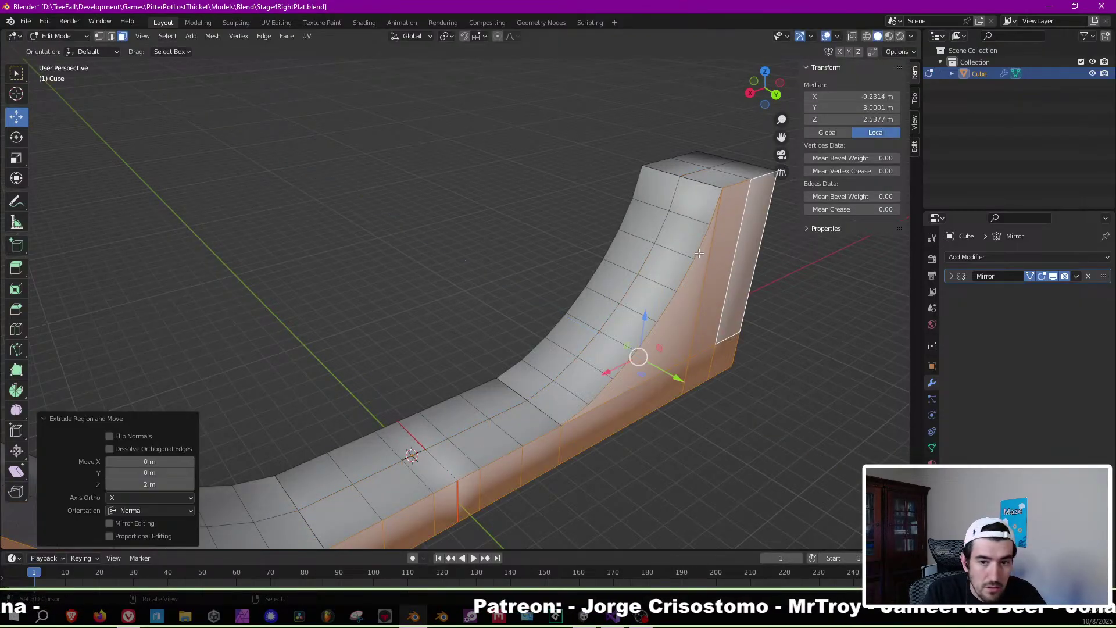
# Widen the half-pipe by extruding the same side faces by 2 m four more times.
pyautogui.moveTo(699, 253); pyautogui.dragTo(652, 300, button='middle')
pyautogui.write('e2')
pyautogui.press('Return')
pyautogui.moveTo(418, 312)
pyautogui.mouseDown(button='middle')
pyautogui.moveTo(386, 321)
pyautogui.moveTo(431, 322)
pyautogui.mouseUp(button='middle')
pyautogui.write('e2')
pyautogui.press('Return')
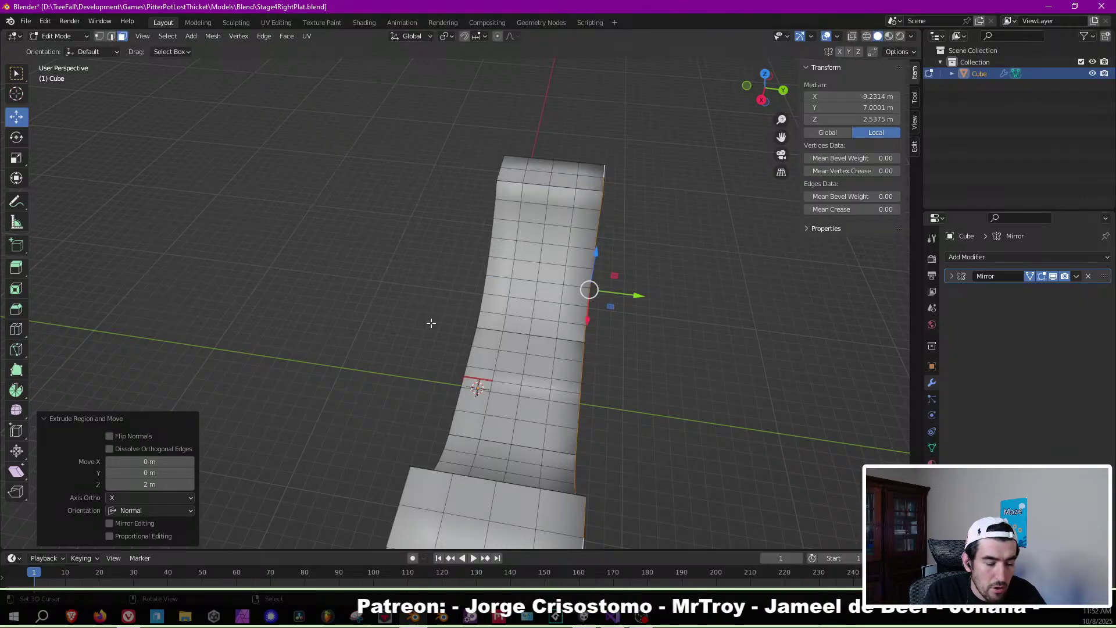
pyautogui.write('e2')
pyautogui.press('Return')
pyautogui.write('e2')
pyautogui.press('Return')
# Check the widened half-pipe from several angles and save the Blender file.
pyautogui.scroll(-4, 431, 322)
pyautogui.moveTo(432, 323); pyautogui.dragTo(564, 302, button='middle')
pyautogui.scroll(4, 494, 336)
pyautogui.scroll(2, 494, 336)
pyautogui.moveTo(494, 335)
pyautogui.mouseDown(button='middle')
pyautogui.moveTo(567, 277)
pyautogui.moveTo(494, 321)
pyautogui.mouseUp(button='middle')
pyautogui.hotkey('ctrl', 's')
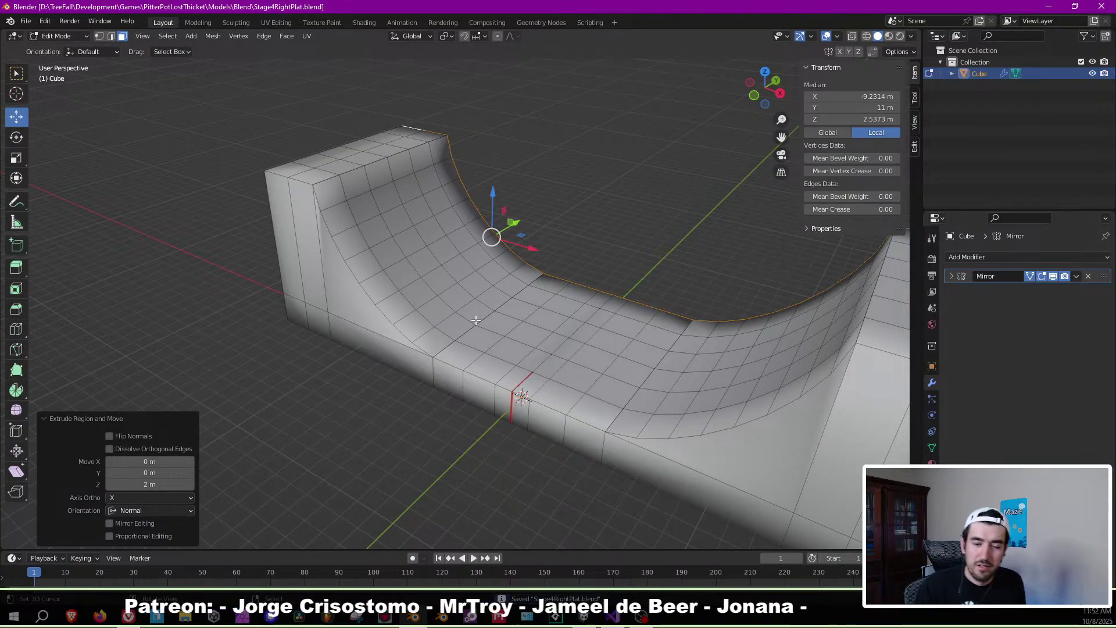
# Examine the half-pipe's smooth shading and overall shape in Object Mode, then return to Edit Mode.
pyautogui.moveTo(483, 308); pyautogui.dragTo(478, 335, button='middle')
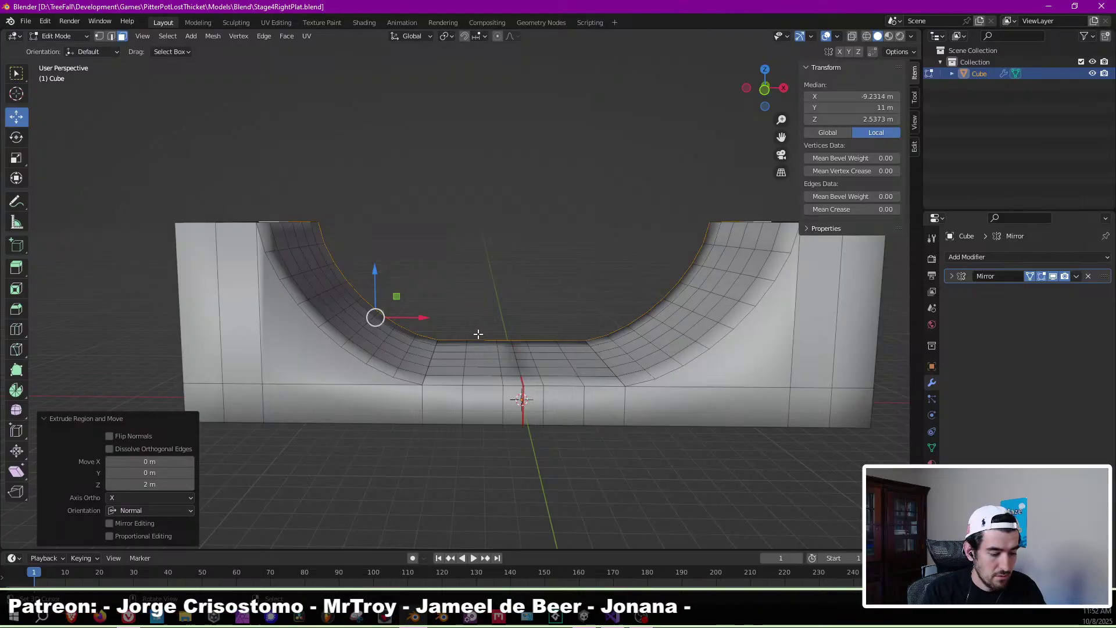
pyautogui.press('Tab')
pyautogui.moveTo(454, 316); pyautogui.dragTo(529, 249, button='middle')
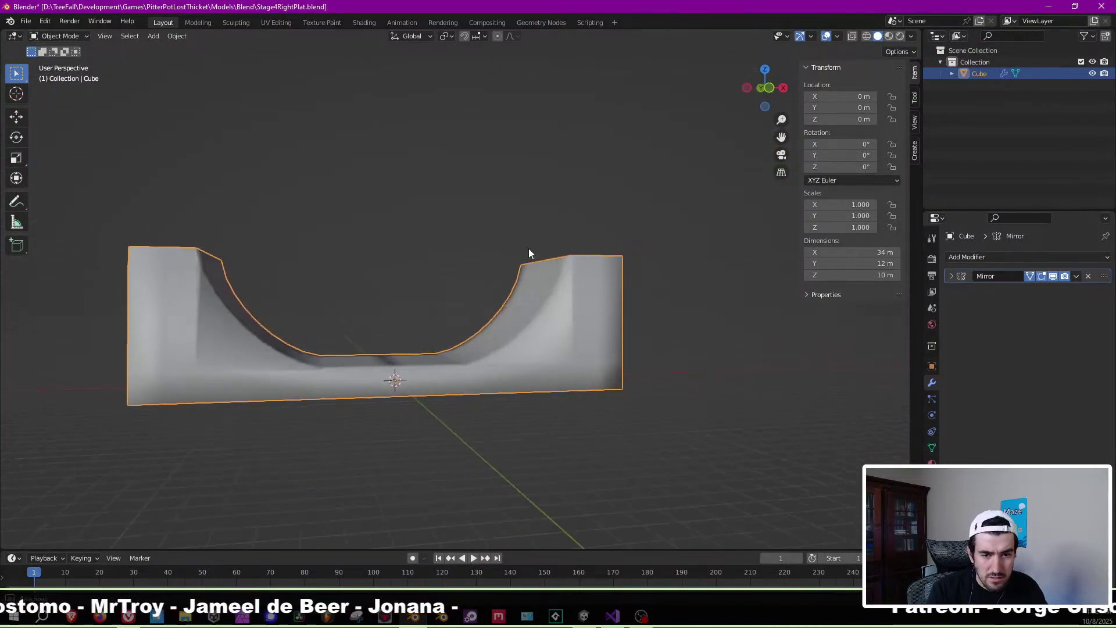
pyautogui.scroll(5, 570, 323)
pyautogui.moveTo(571, 323); pyautogui.dragTo(392, 347, button='middle')
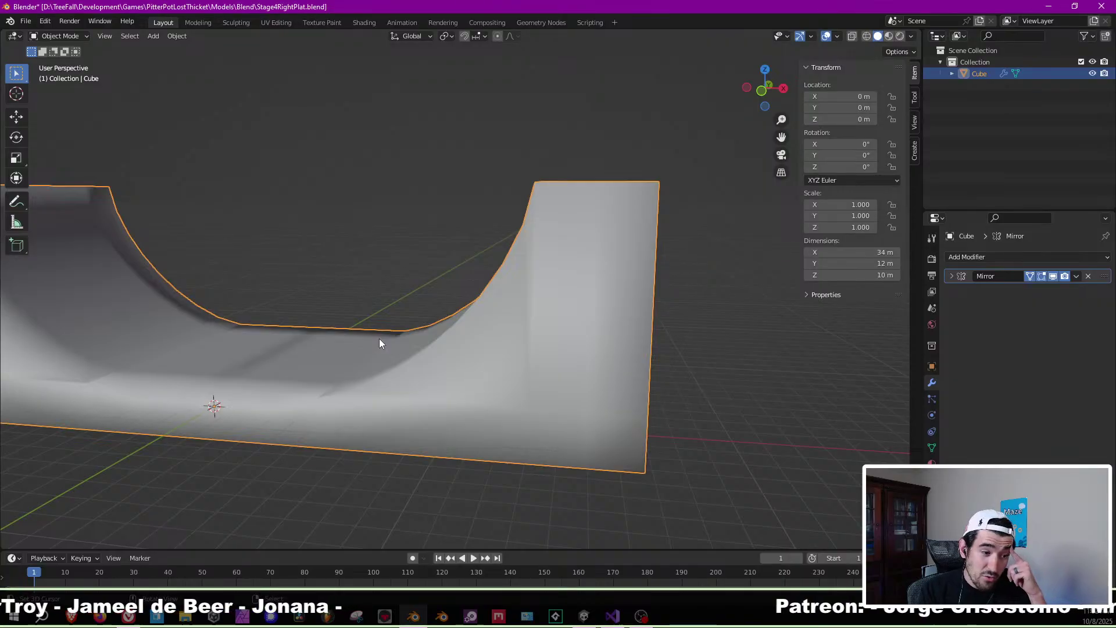
pyautogui.scroll(-3, 405, 336)
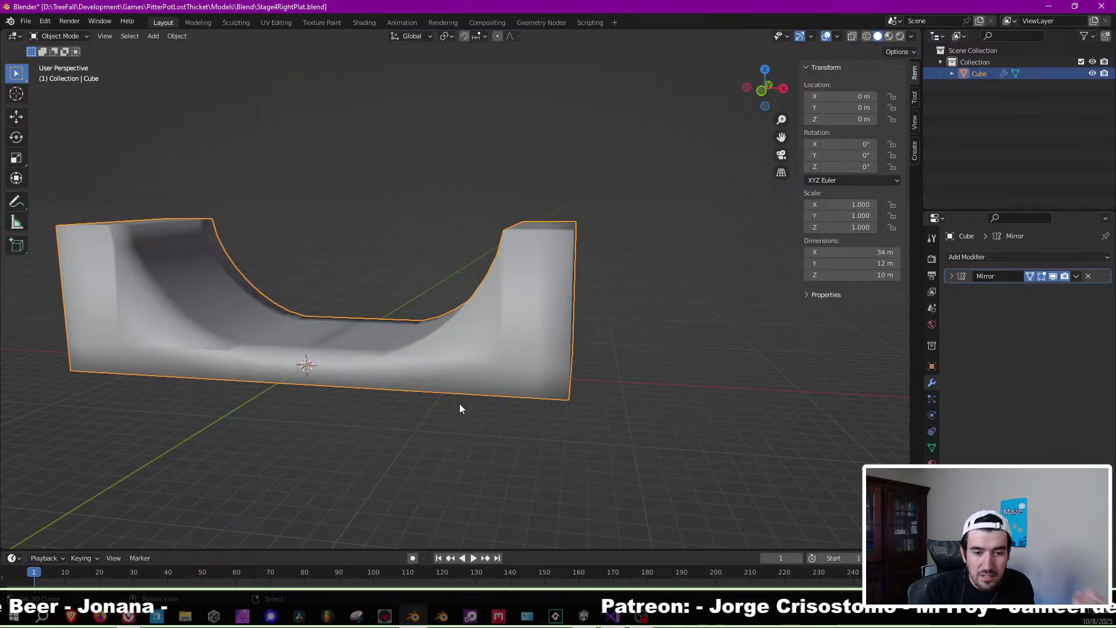
pyautogui.press('Tab')
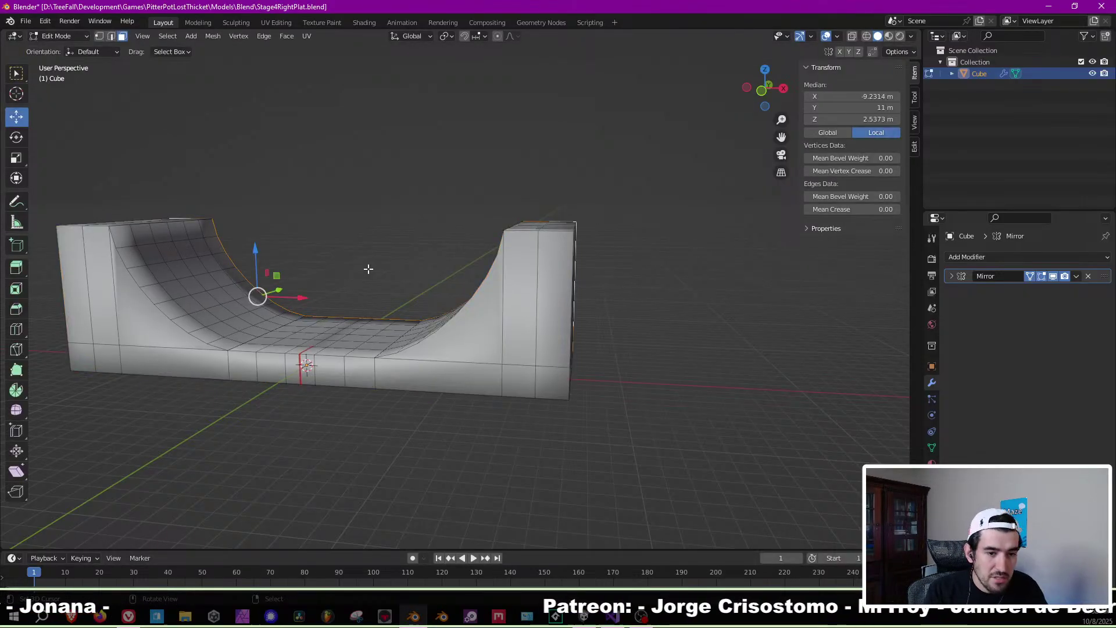
pyautogui.scroll(3, 369, 269)
# Switch to Unity, examine the Stage4BeginPlat platform and its surroundings in the scene, then return to Blender.
pyautogui.click(555, 615)
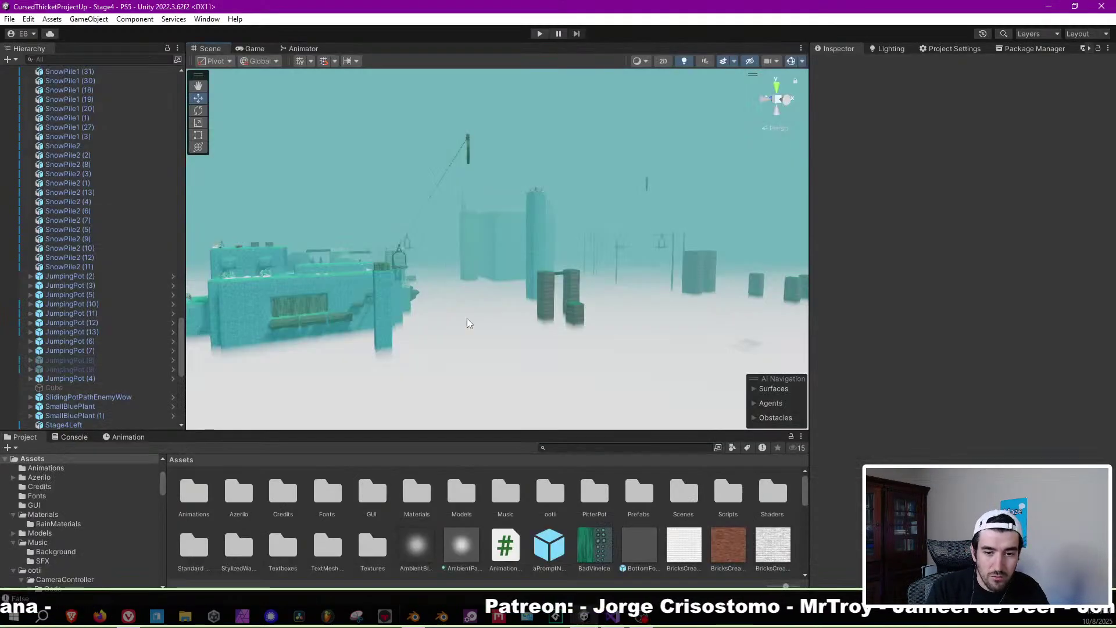
pyautogui.moveTo(556, 284); pyautogui.dragTo(411, 281, button='right')
pyautogui.press('w')
pyautogui.keyDown('alt'); pyautogui.moveTo(443, 255); pyautogui.dragTo(541, 263); pyautogui.keyUp('alt')
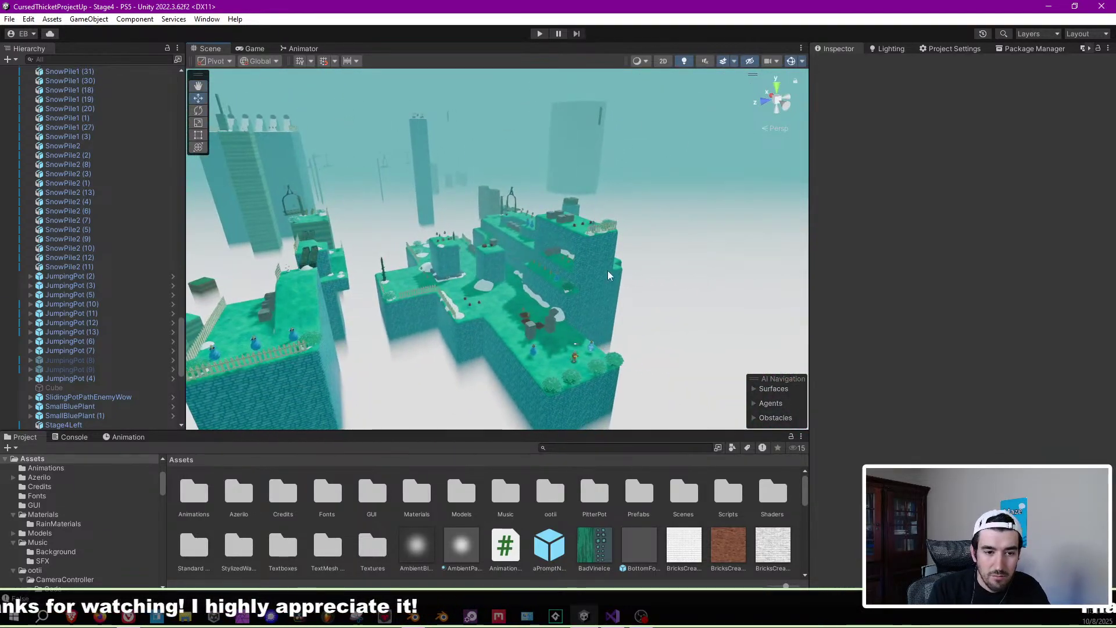
pyautogui.click(610, 268)
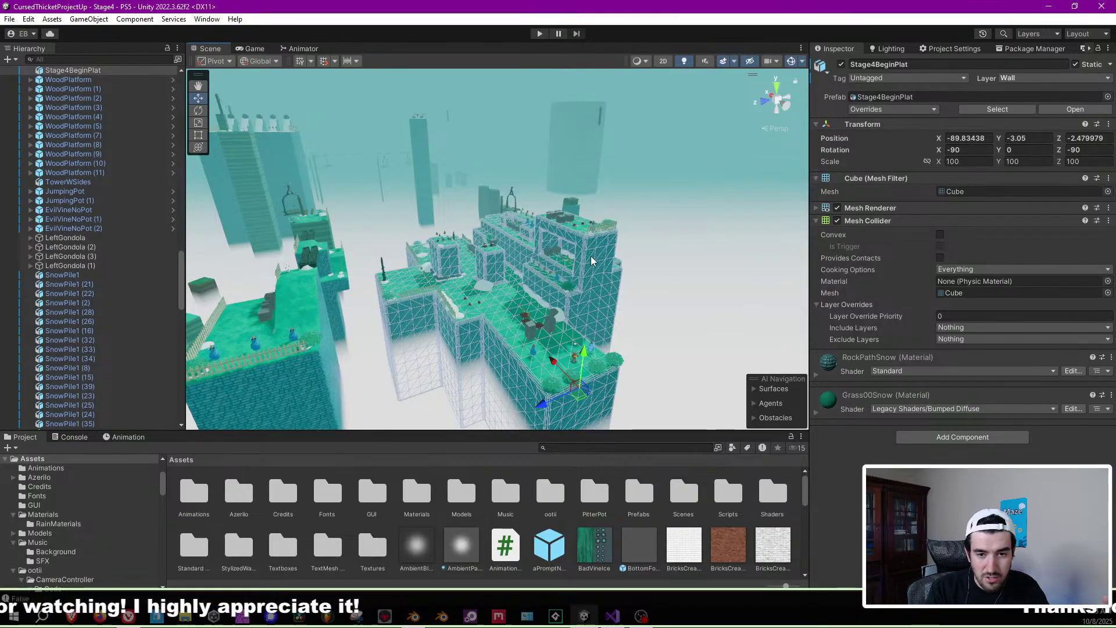
pyautogui.keyDown('alt'); pyautogui.moveTo(641, 263); pyautogui.dragTo(532, 295); pyautogui.keyUp('alt')
pyautogui.scroll(8, 445, 156)
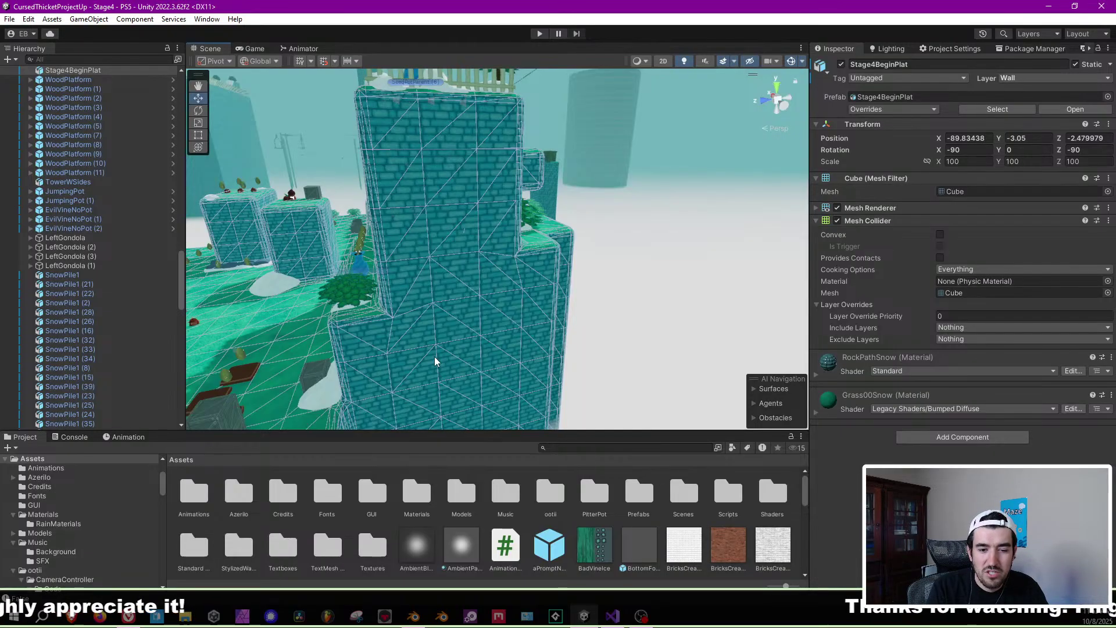
pyautogui.keyDown('alt'); pyautogui.moveTo(476, 134); pyautogui.dragTo(497, 218); pyautogui.keyUp('alt')
pyautogui.press('f')
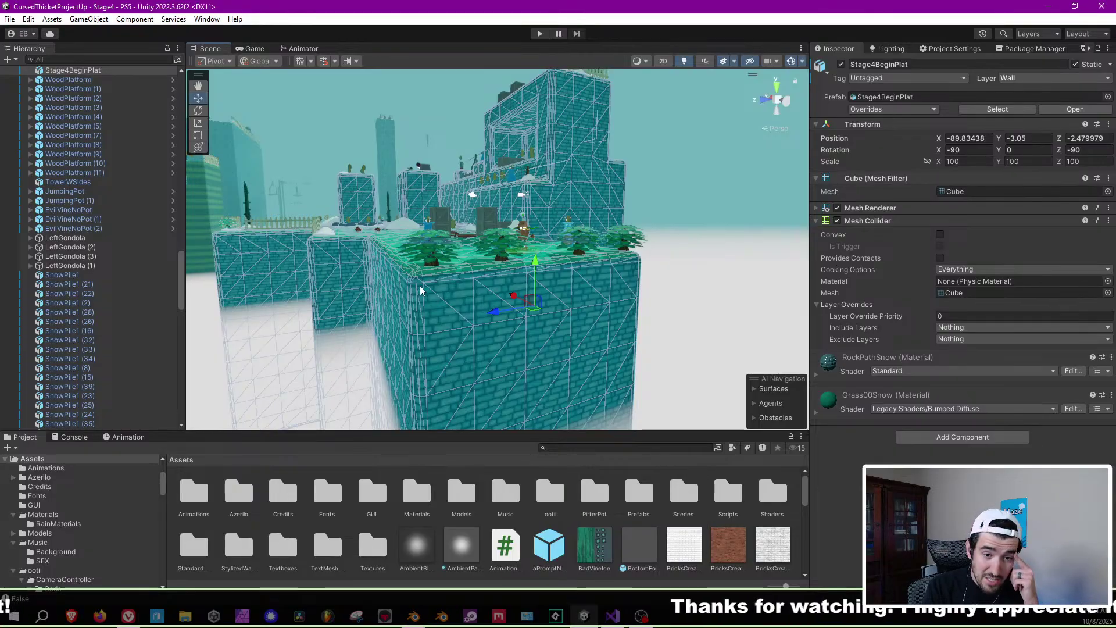
pyautogui.scroll(-4, 507, 266)
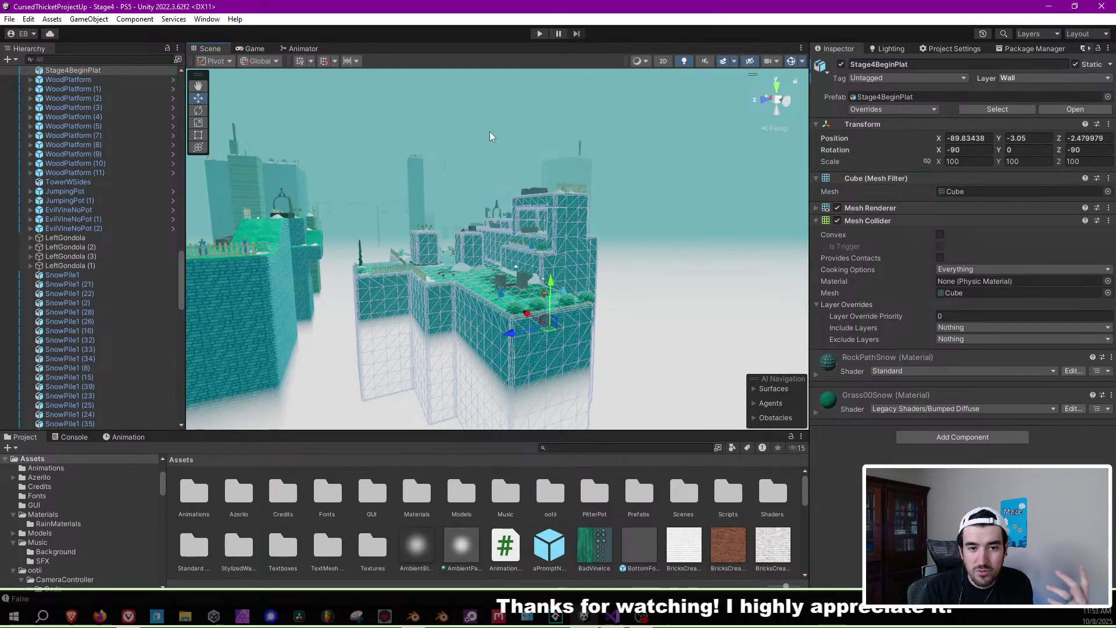
pyautogui.click(525, 152)
pyautogui.press('w')
pyautogui.moveTo(526, 152); pyautogui.dragTo(556, 196, button='right')
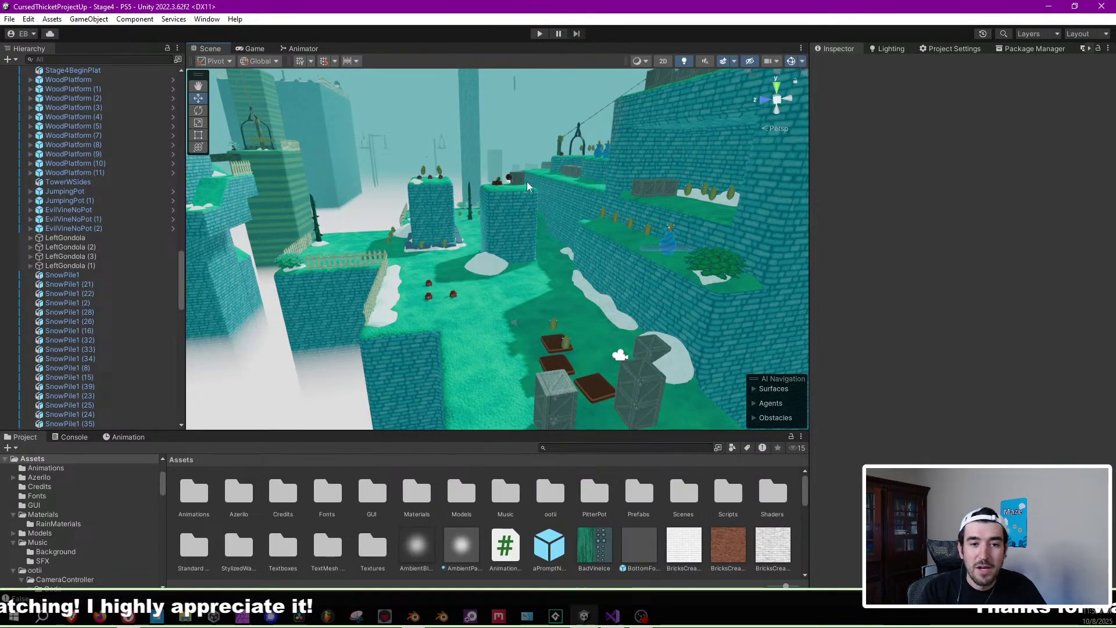
pyautogui.click(1051, 7)
# Extrude the central bar faces between the ramps on the +Y side outward in 2 m increments, 8 m in total.
pyautogui.moveTo(498, 243); pyautogui.dragTo(396, 274, button='middle')
pyautogui.scroll(2, 602, 285)
pyautogui.moveTo(603, 285); pyautogui.dragTo(465, 317, button='middle')
pyautogui.scroll(-2, 487, 254)
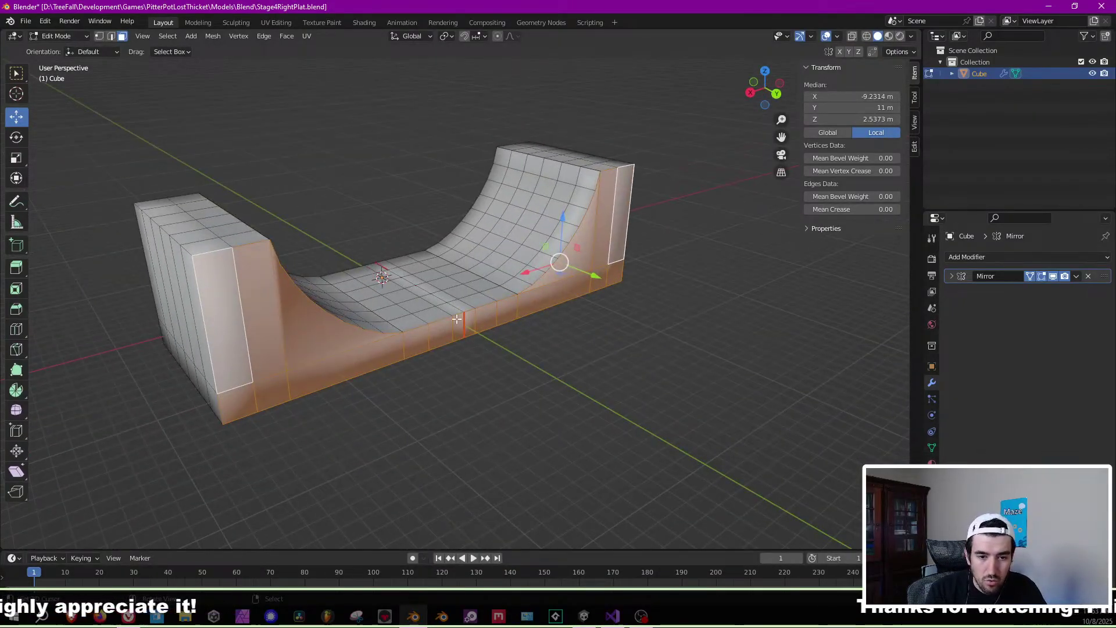
pyautogui.click(462, 326)
pyautogui.keyDown('shift'); pyautogui.click(442, 340); pyautogui.keyUp('shift')
pyautogui.keyDown('shift'); pyautogui.click(479, 333); pyautogui.keyUp('shift')
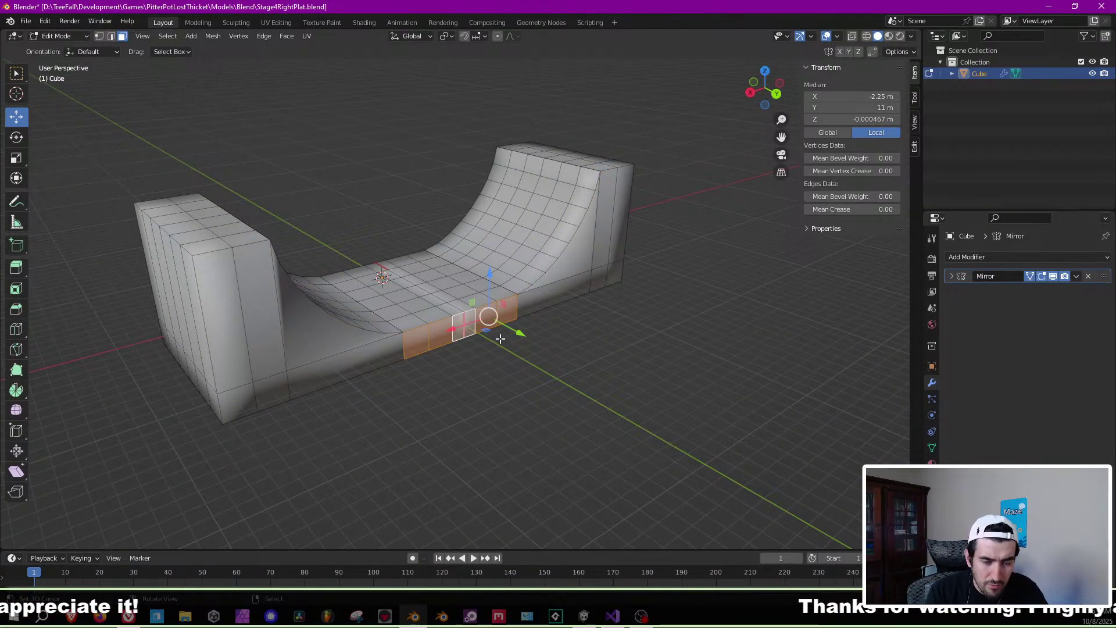
pyautogui.press('e')
pyautogui.press('2')
pyautogui.press('Return')
pyautogui.press('e')
pyautogui.press('2')
pyautogui.press('Return')
# Extrude the central bar faces on the opposite -Y side outward in 2 m increments, 6 m in total.
pyautogui.moveTo(569, 361); pyautogui.dragTo(349, 333, button='middle')
pyautogui.scroll(-2, 528, 346)
pyautogui.scroll(5, 529, 345)
pyautogui.scroll(-3, 428, 314)
pyautogui.moveTo(428, 314); pyautogui.dragTo(450, 347, button='middle')
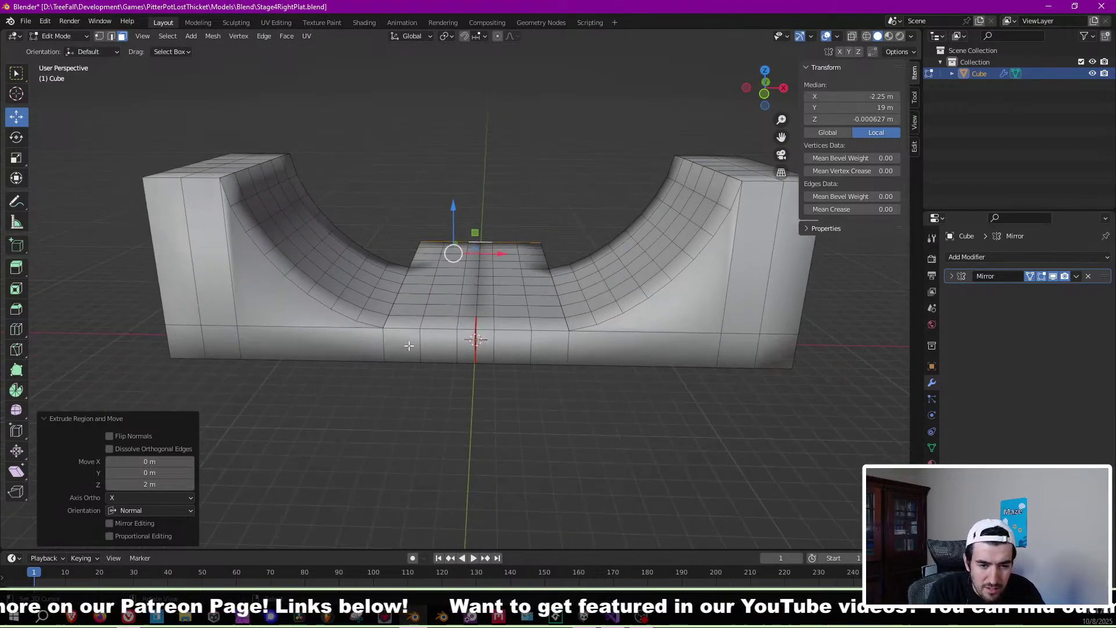
pyautogui.click(452, 349)
pyautogui.keyDown('shift'); pyautogui.click(485, 353); pyautogui.keyUp('shift')
pyautogui.press('e')
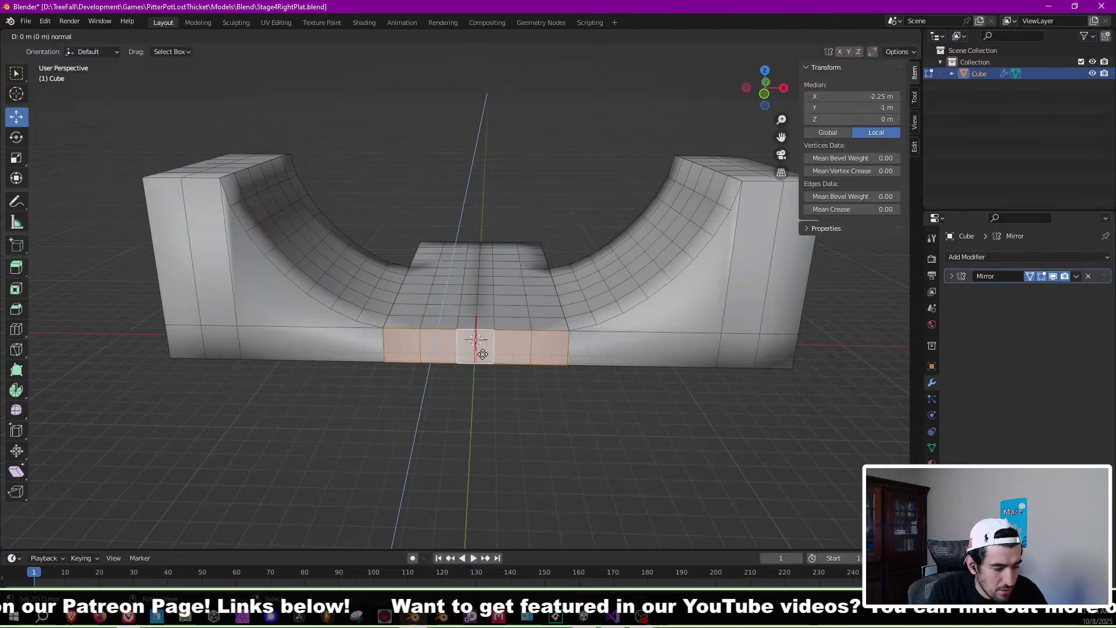
pyautogui.press('2')
pyautogui.press('Return')
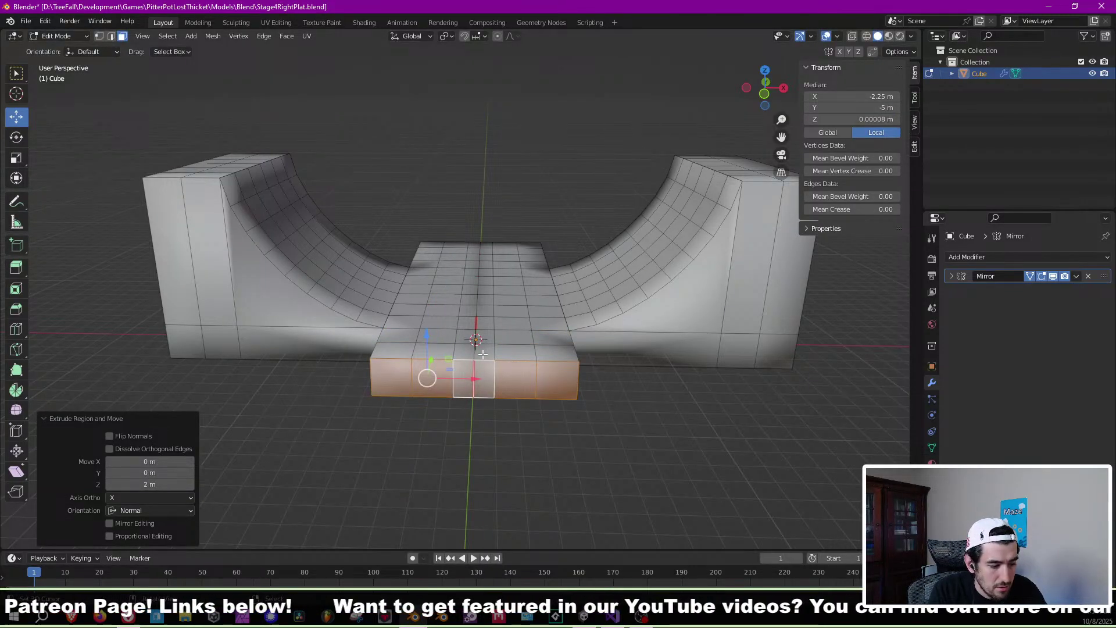
pyautogui.scroll(-3, 479, 376)
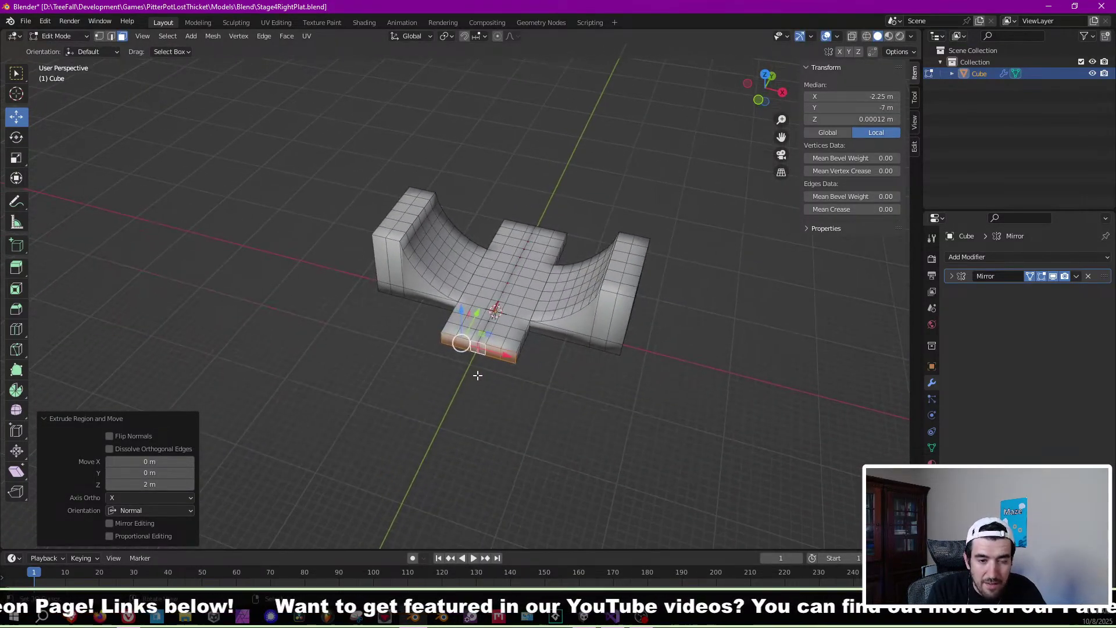
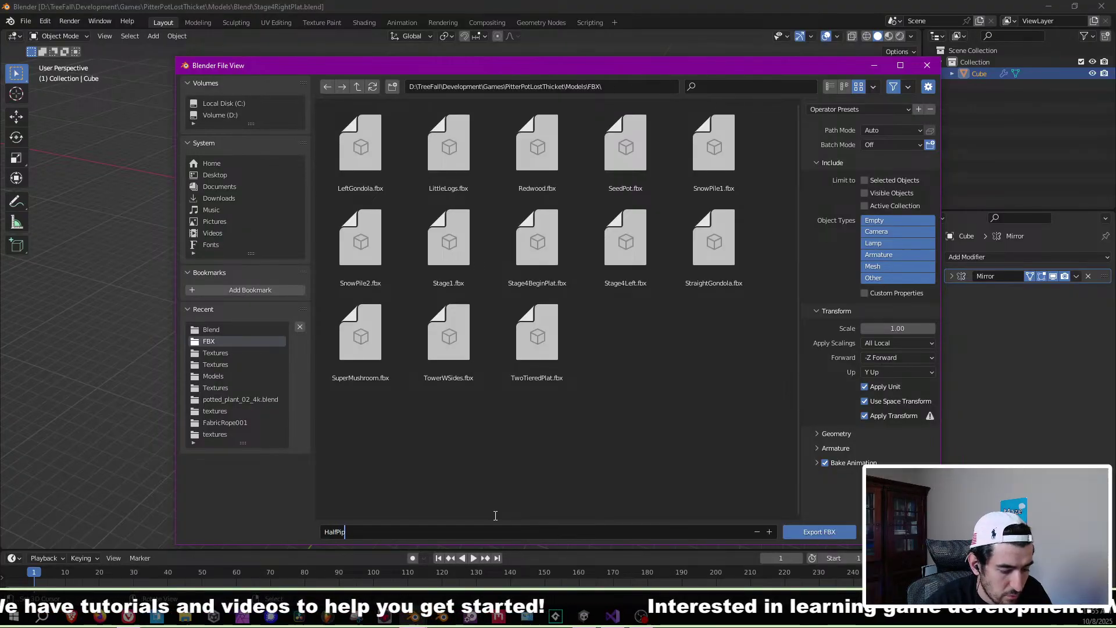
# Export the model in FBX format to the project's FBX folder under the name HalfPipe.
pyautogui.press('Return')
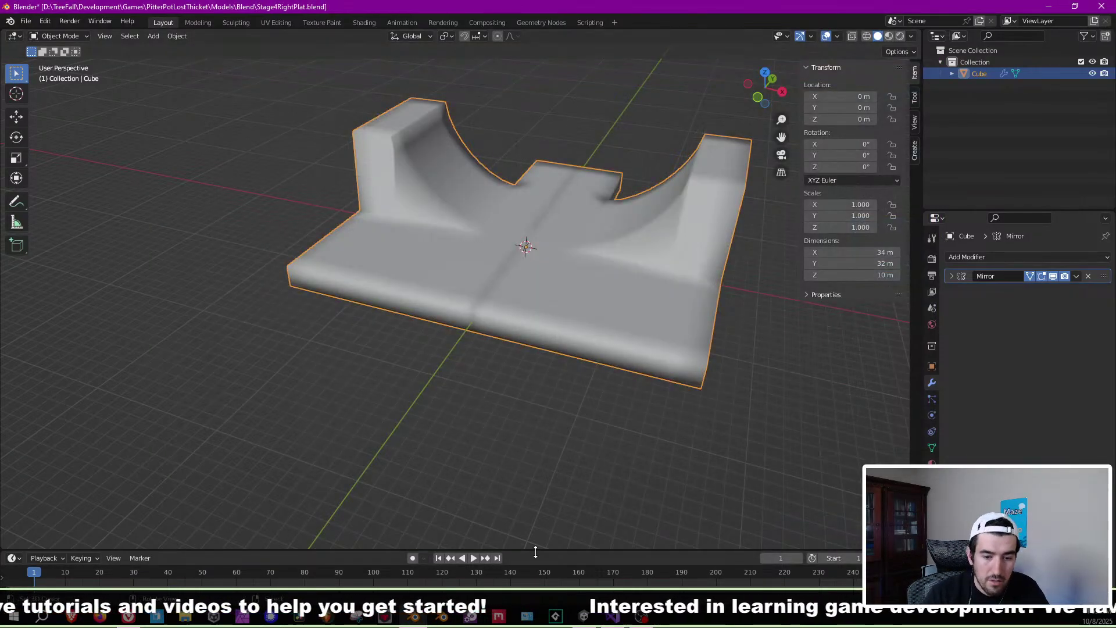
# Switch to Unity, enlarge the asset browser and import the HalfPipe model into the Assets folder.
pyautogui.click(584, 617)
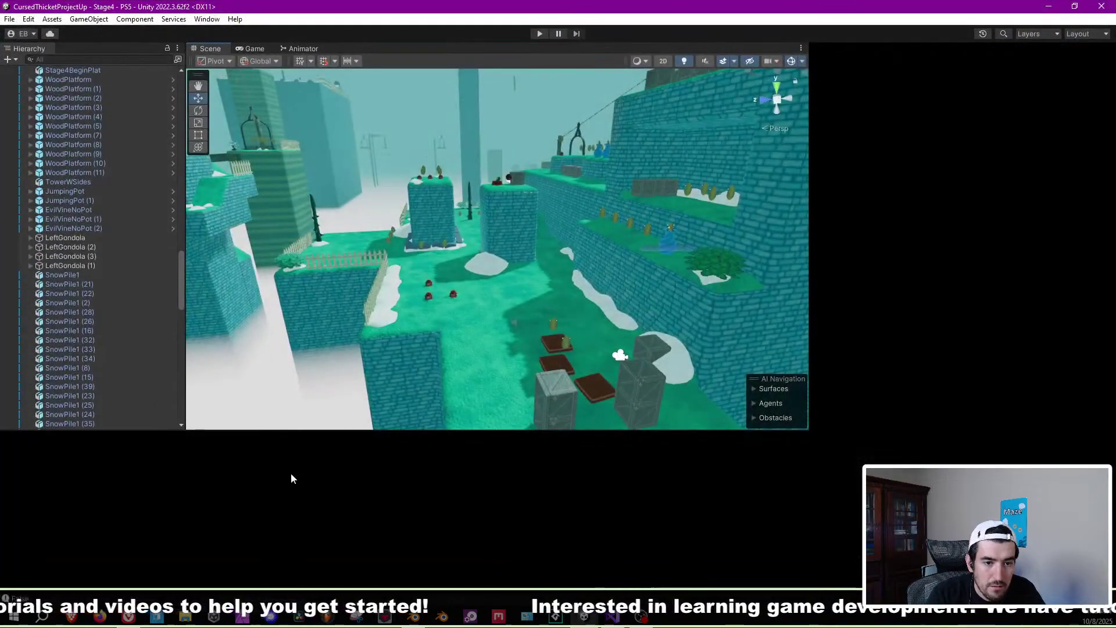
pyautogui.moveTo(407, 433); pyautogui.dragTo(406, 379)
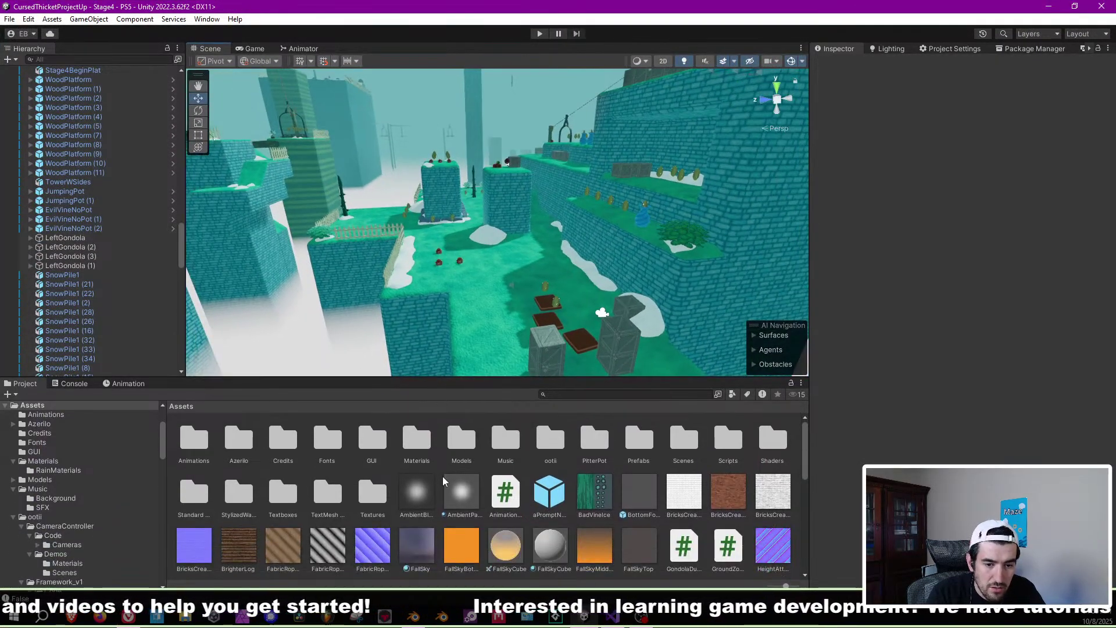
pyautogui.rightClick(440, 468)
pyautogui.click(490, 240)
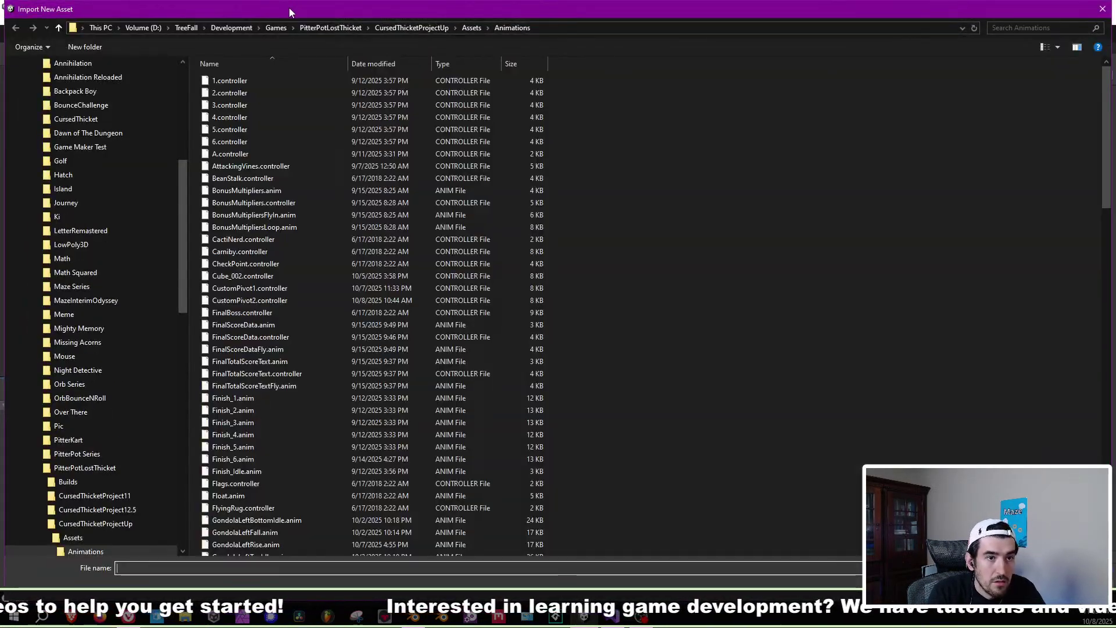
pyautogui.doubleClick(288, 8)
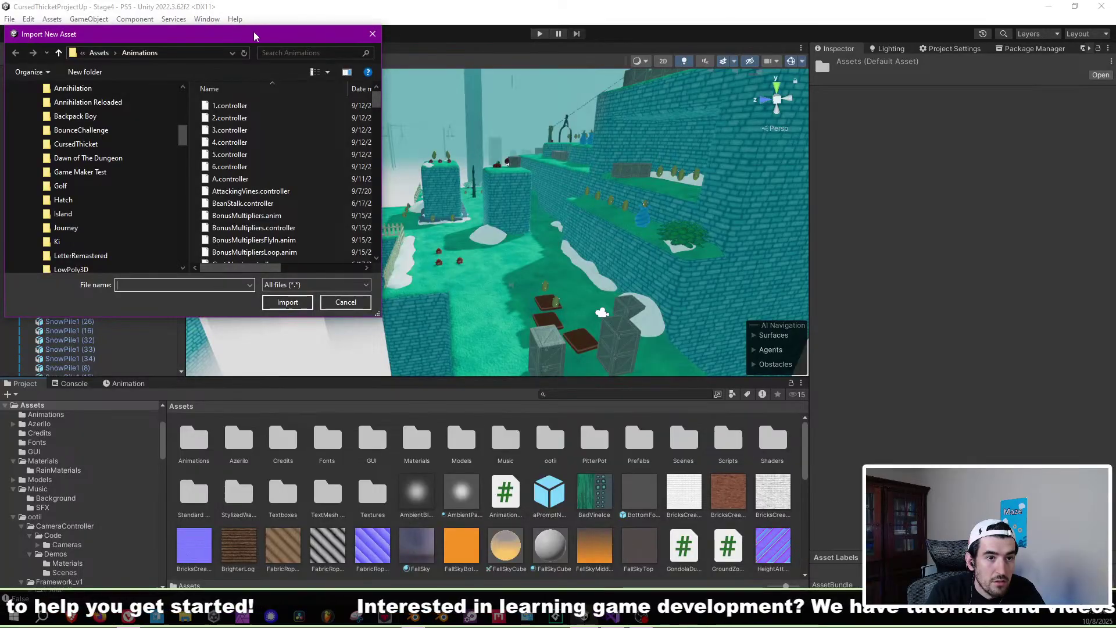
pyautogui.press('Escape')
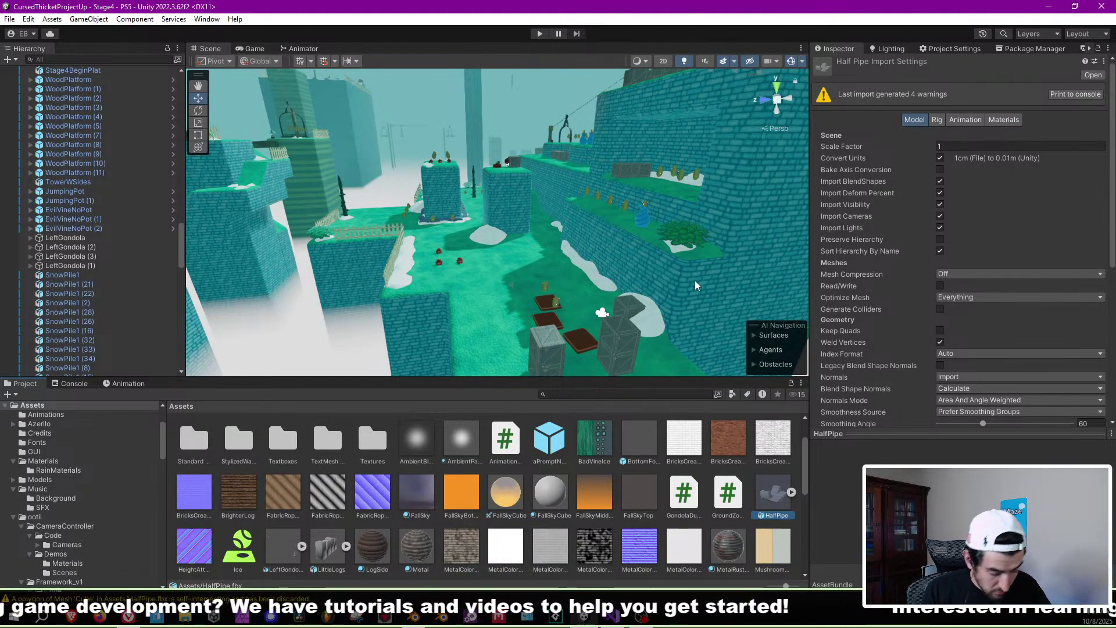
# Place the HalfPipe model in the Stage4 scene near the gondola and shift it roughly into position beside the stage.
pyautogui.moveTo(695, 280); pyautogui.dragTo(638, 94, button='right')
pyautogui.press('w')
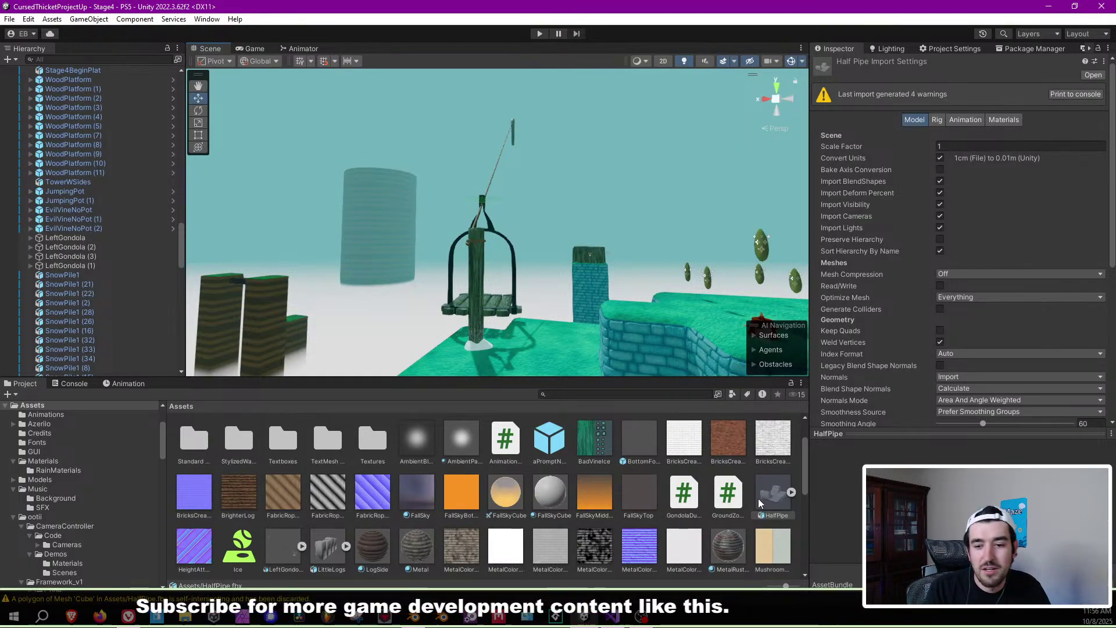
pyautogui.moveTo(624, 302); pyautogui.dragTo(611, 268)
pyautogui.moveTo(611, 268); pyautogui.dragTo(401, 301, button='right')
pyautogui.moveTo(361, 274); pyautogui.dragTo(611, 142)
pyautogui.moveTo(611, 142); pyautogui.dragTo(638, 167, button='right')
pyautogui.moveTo(632, 170); pyautogui.dragTo(561, 204)
pyautogui.scroll(-5, 561, 204)
pyautogui.moveTo(523, 201); pyautogui.dragTo(526, 203, button='right')
pyautogui.moveTo(504, 195); pyautogui.dragTo(376, 209)
pyautogui.moveTo(421, 169); pyautogui.dragTo(426, 211)
# Rotate the half-pipe to -90 degrees on the Y axis.
pyautogui.click(198, 111)
pyautogui.moveTo(388, 229); pyautogui.dragTo(388, 229, button='right')
pyautogui.moveTo(555, 201); pyautogui.dragTo(666, 204)
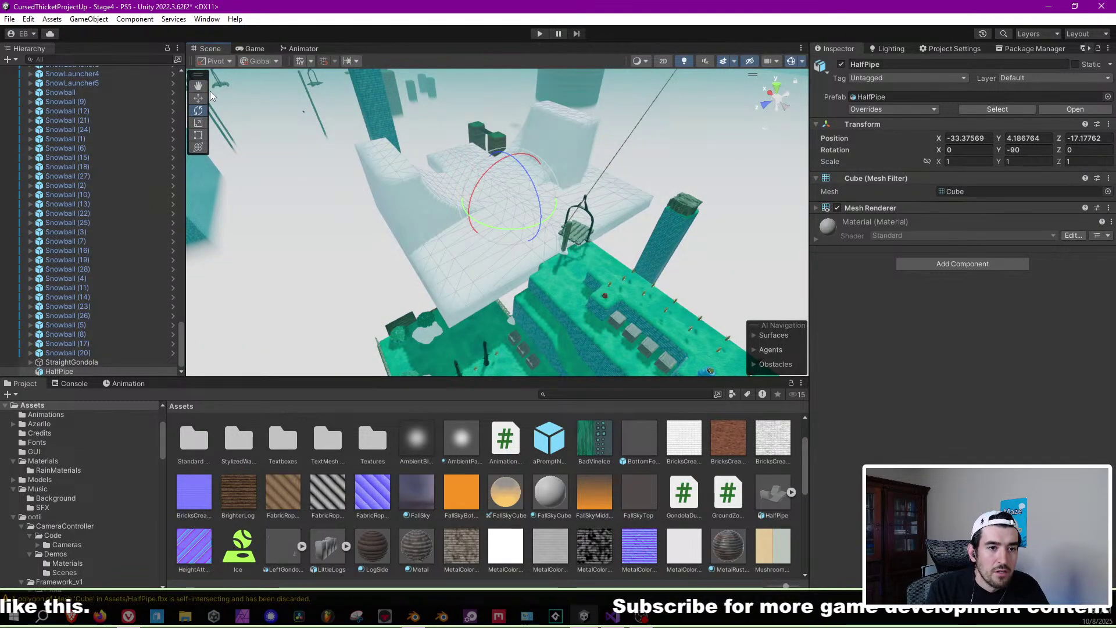
# Move the half-pipe against the stage edge, to about X -24.03, Y -3.44, Z -1.68.
pyautogui.press('w')
pyautogui.moveTo(506, 197); pyautogui.dragTo(393, 225)
pyautogui.moveTo(393, 225); pyautogui.dragTo(442, 192, button='right')
pyautogui.moveTo(437, 175); pyautogui.dragTo(489, 105)
pyautogui.moveTo(523, 155); pyautogui.dragTo(542, 228, button='right')
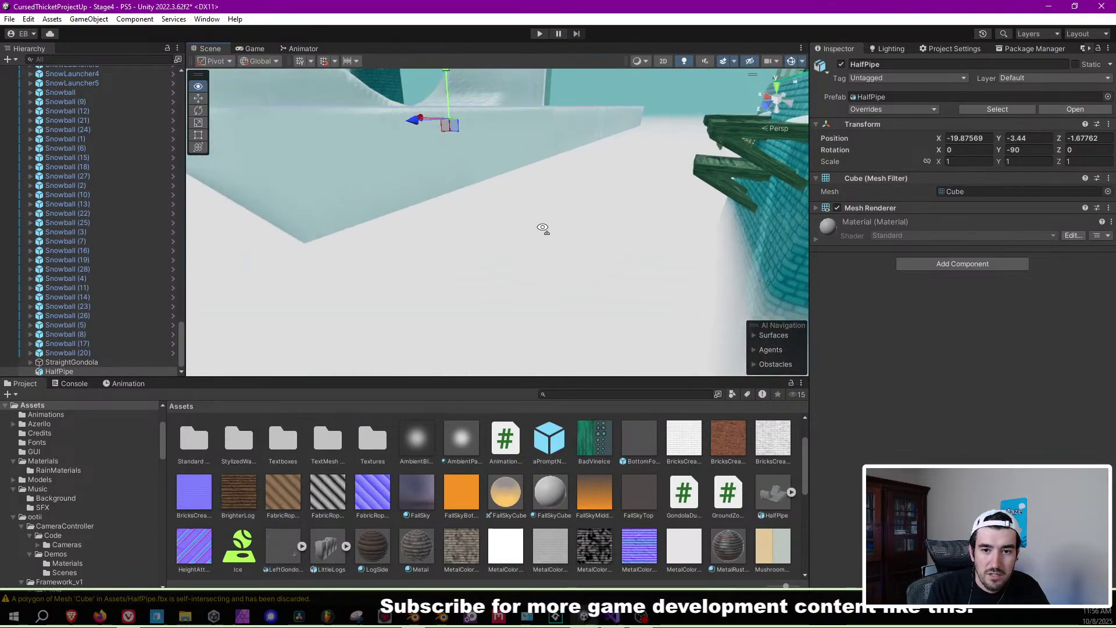
pyautogui.scroll(-5, 519, 204)
pyautogui.moveTo(518, 201); pyautogui.dragTo(466, 213, button='middle')
pyautogui.moveTo(399, 171); pyautogui.dragTo(425, 177)
# Apply the LogSide material to the half-pipe in the scene.
pyautogui.moveTo(441, 189)
pyautogui.mouseDown(button='right')
pyautogui.moveTo(422, 169)
pyautogui.moveTo(450, 175)
pyautogui.mouseUp(button='right')
pyautogui.press('w')
pyautogui.moveTo(366, 563); pyautogui.dragTo(371, 304)
pyautogui.moveTo(588, 255); pyautogui.dragTo(497, 197, button='right')
pyautogui.click(458, 167)
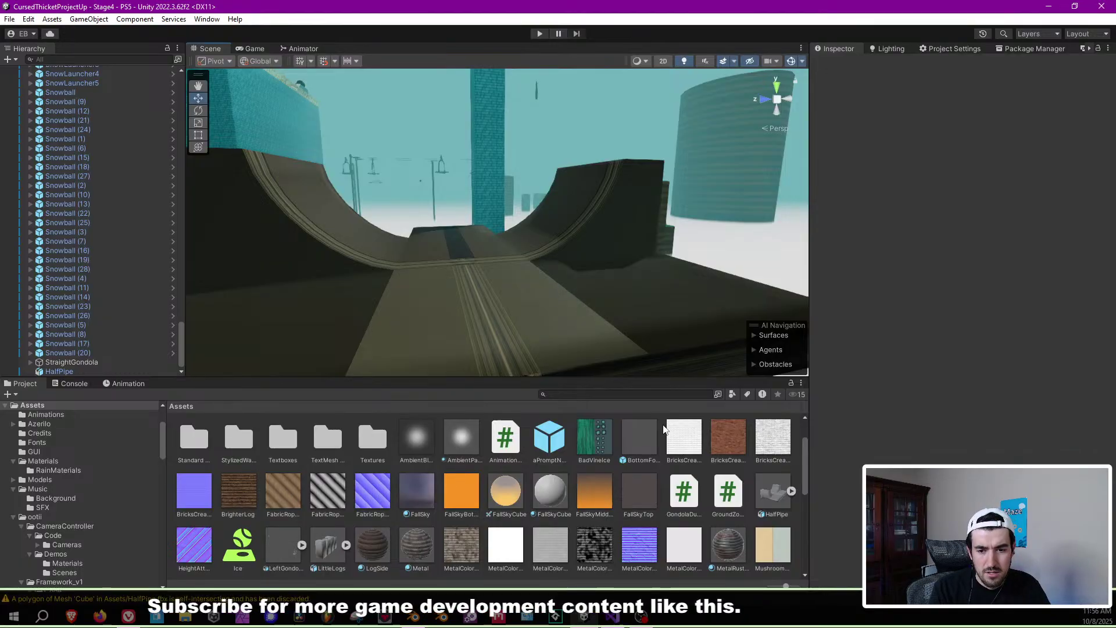
pyautogui.click(504, 302)
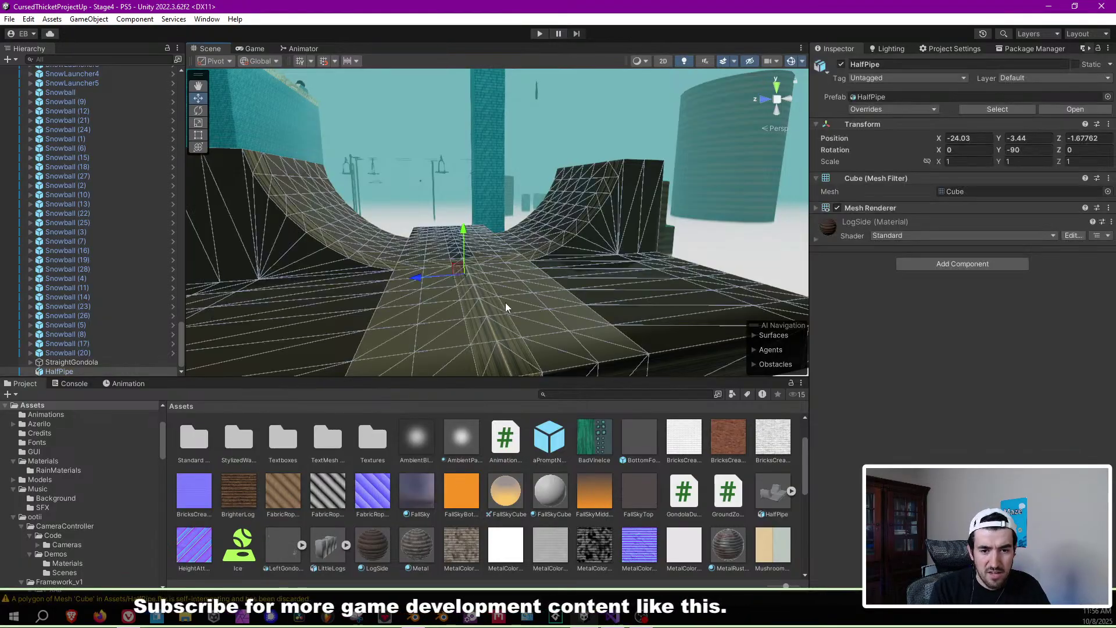
# In the HalfPipe import settings, disable visibility, camera and light import, set Mesh Compression to Medium, enable Generate Colliders, and apply.
pyautogui.click(780, 493)
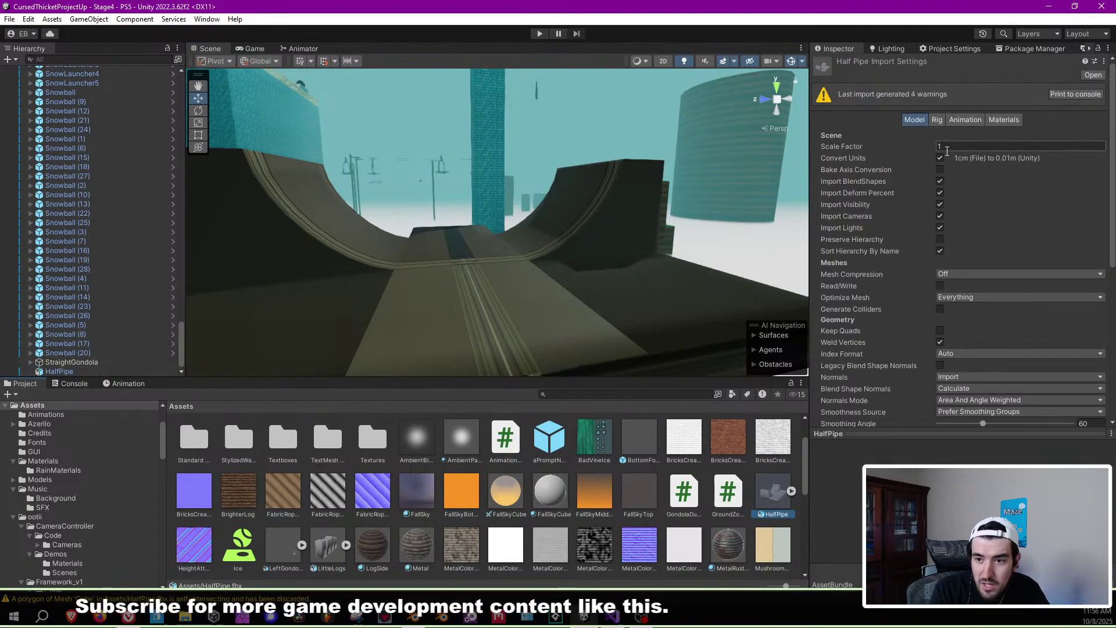
pyautogui.click(940, 181)
pyautogui.click(940, 215)
pyautogui.click(959, 261)
pyautogui.click(951, 299)
pyautogui.click(940, 299)
pyautogui.scroll(-4, 942, 305)
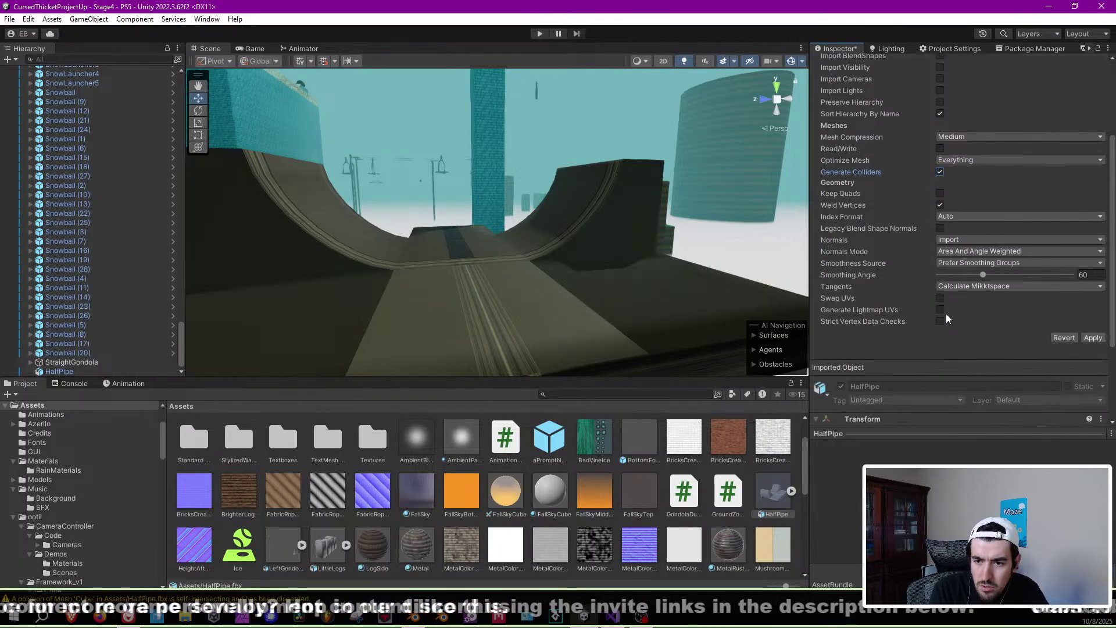
pyautogui.click(1094, 337)
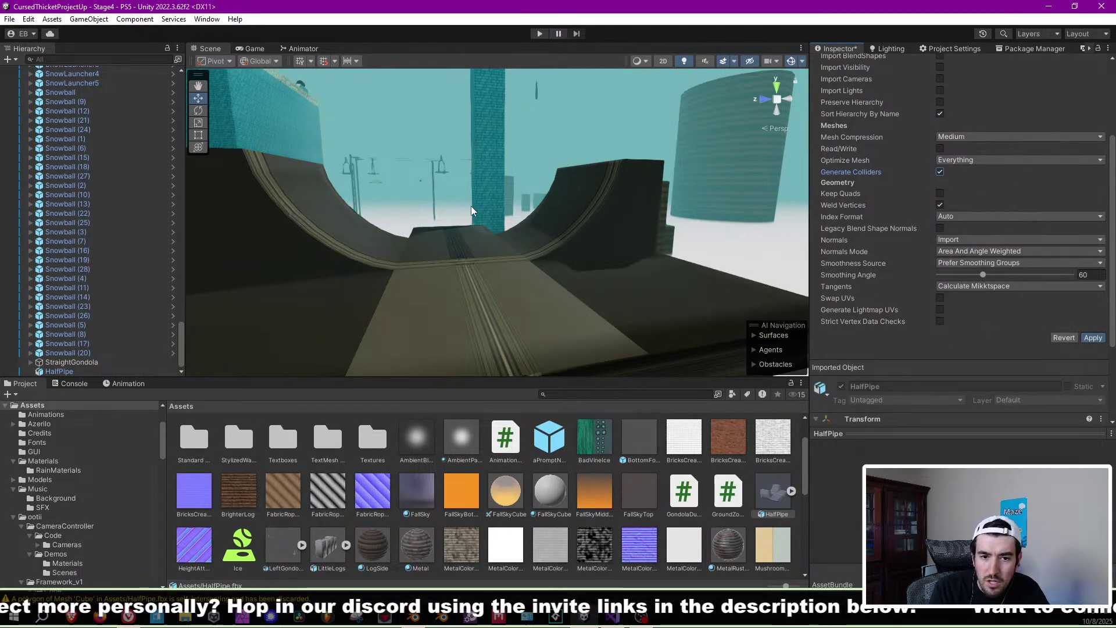
# Save the scene and play-test the character on the half-pipe, ending the test when finished.
pyautogui.click(10, 19)
pyautogui.click(23, 75)
pyautogui.click(539, 33)
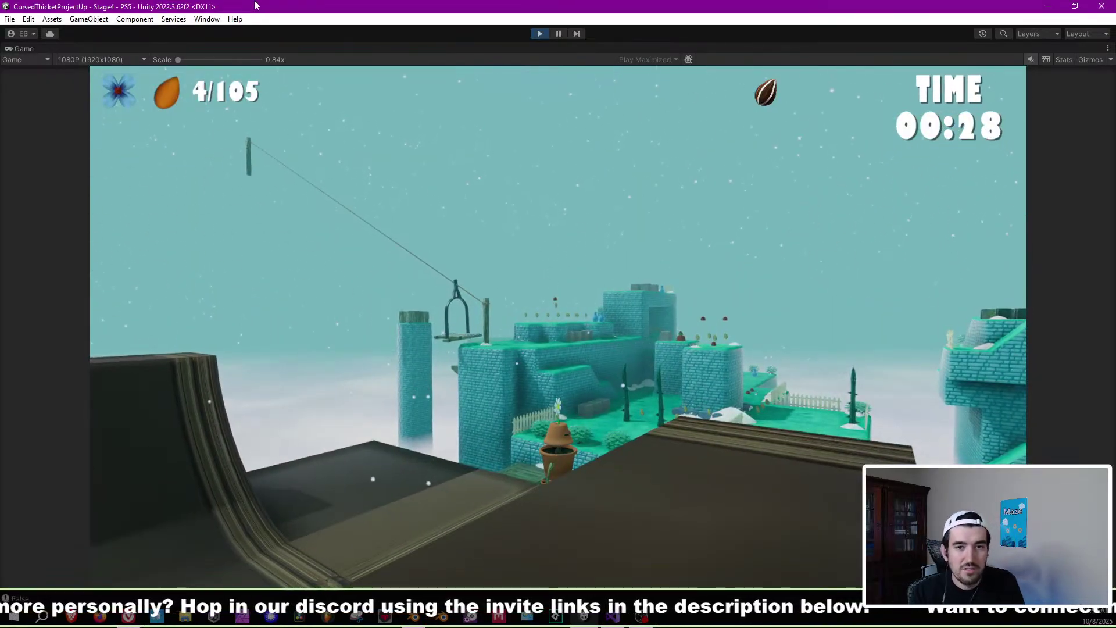
pyautogui.click(538, 34)
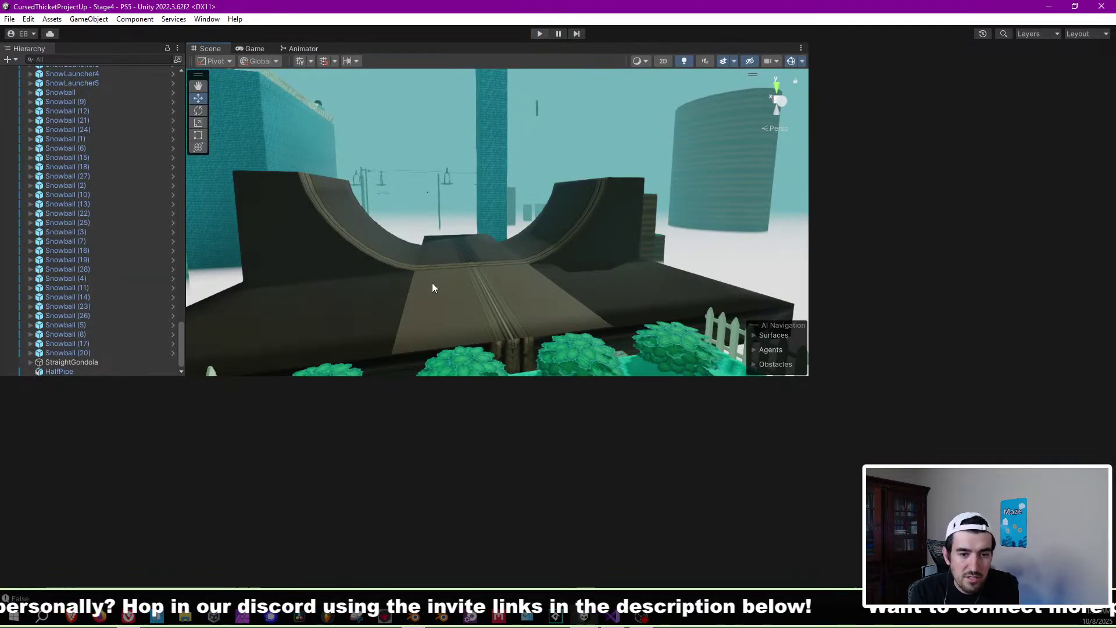
# Assign the half-pipe object to the Wall layer.
pyautogui.click(445, 254)
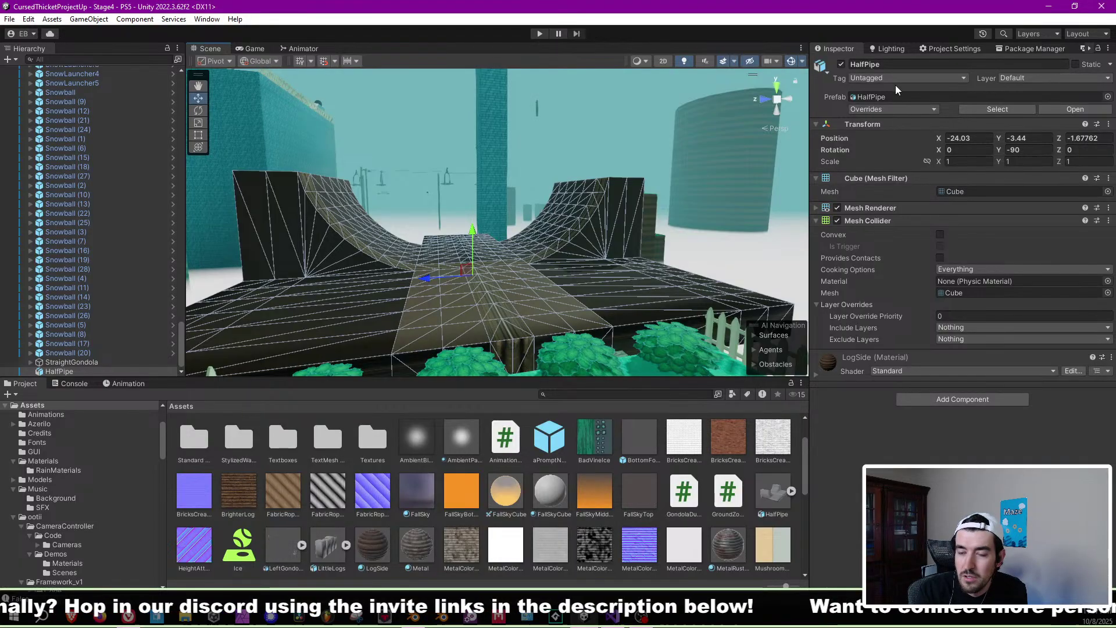
pyautogui.click(1016, 79)
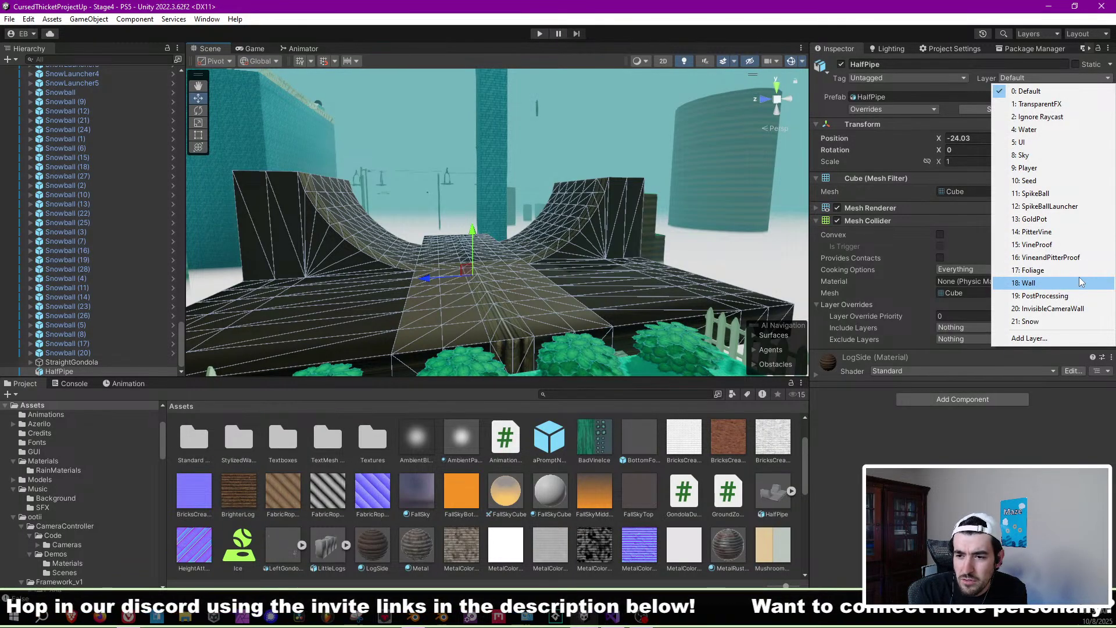
pyautogui.click(1079, 282)
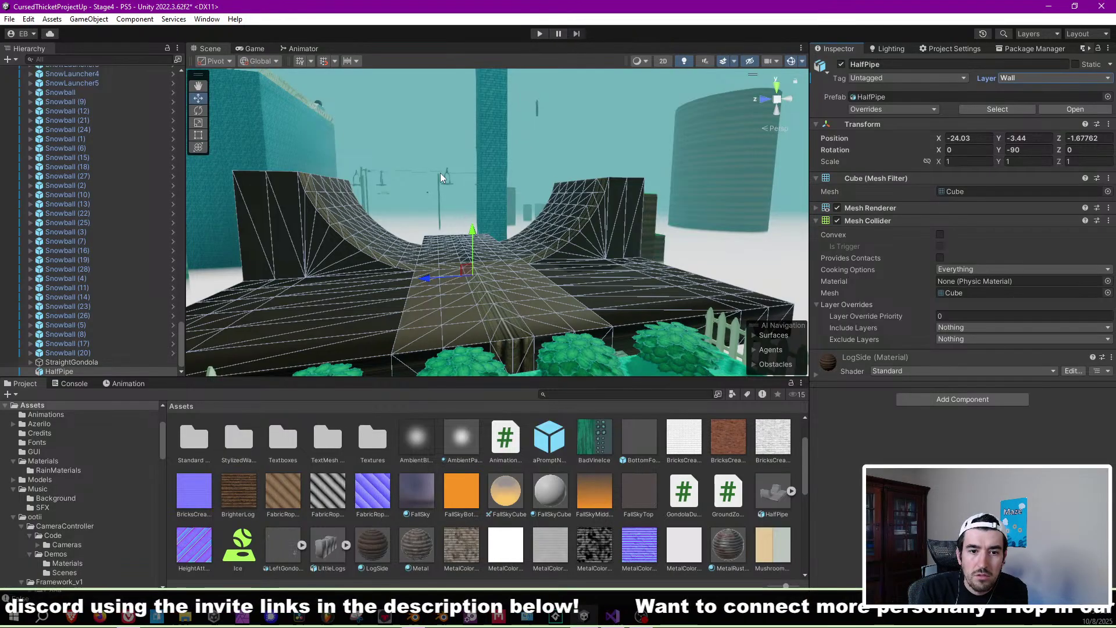
# Save the layer change and run the stage again to test the half-pipe, stopping play mode at the end.
pyautogui.click(337, 97)
pyautogui.click(9, 19)
pyautogui.click(56, 69)
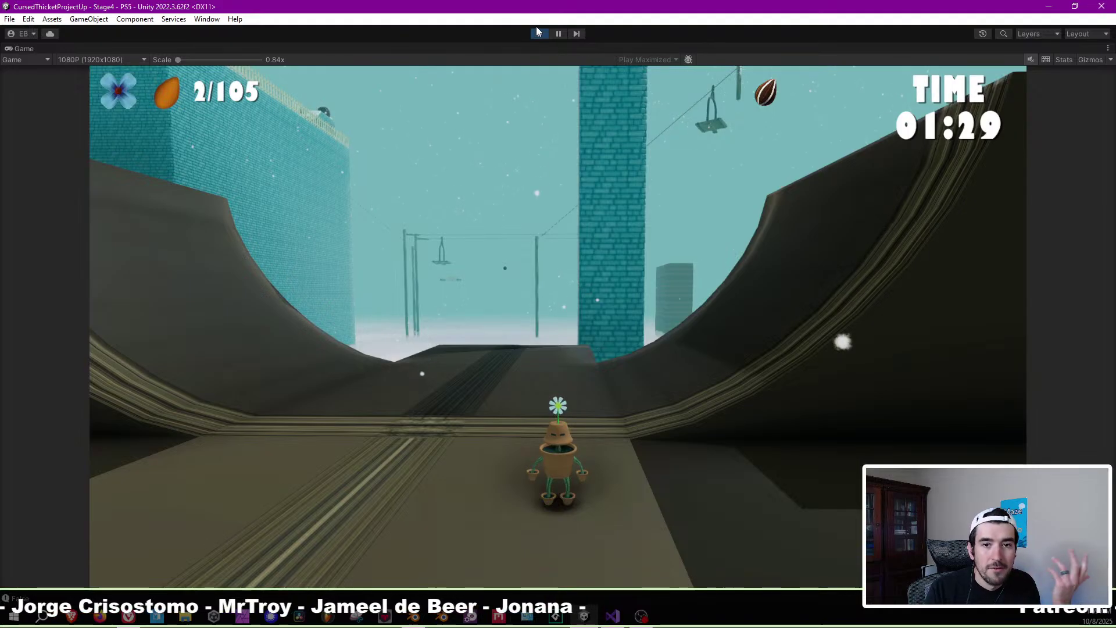
pyautogui.click(539, 34)
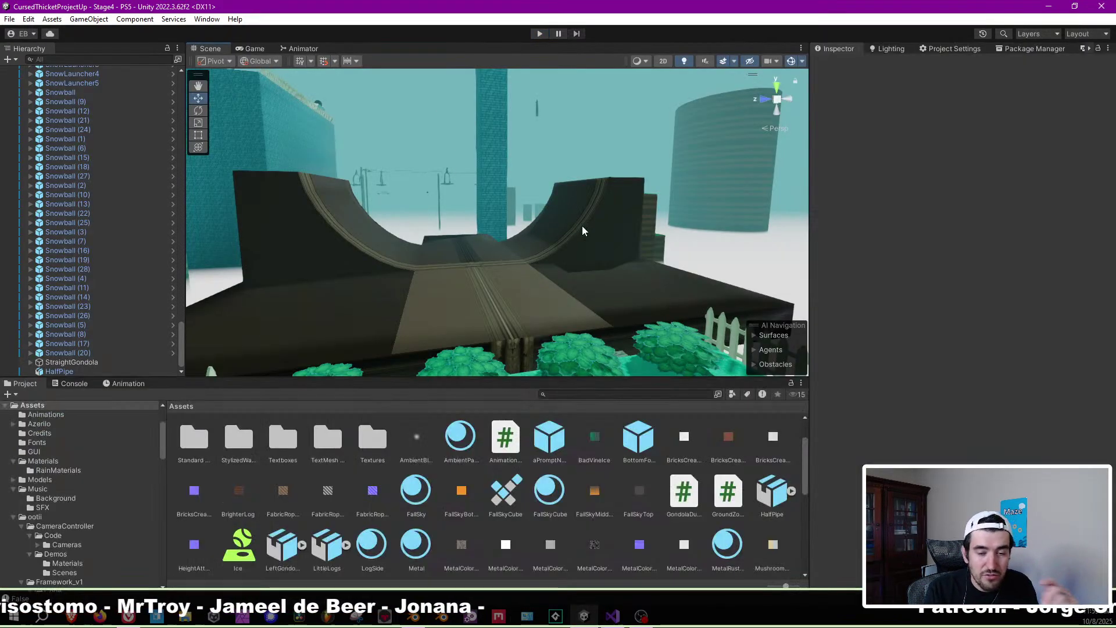
# Move the half-pipe up and away from the stage edge to the far end of the gondola cable.
pyautogui.moveTo(581, 225); pyautogui.dragTo(556, 276, button='right')
pyautogui.click(513, 259)
pyautogui.scroll(-5, 506, 252)
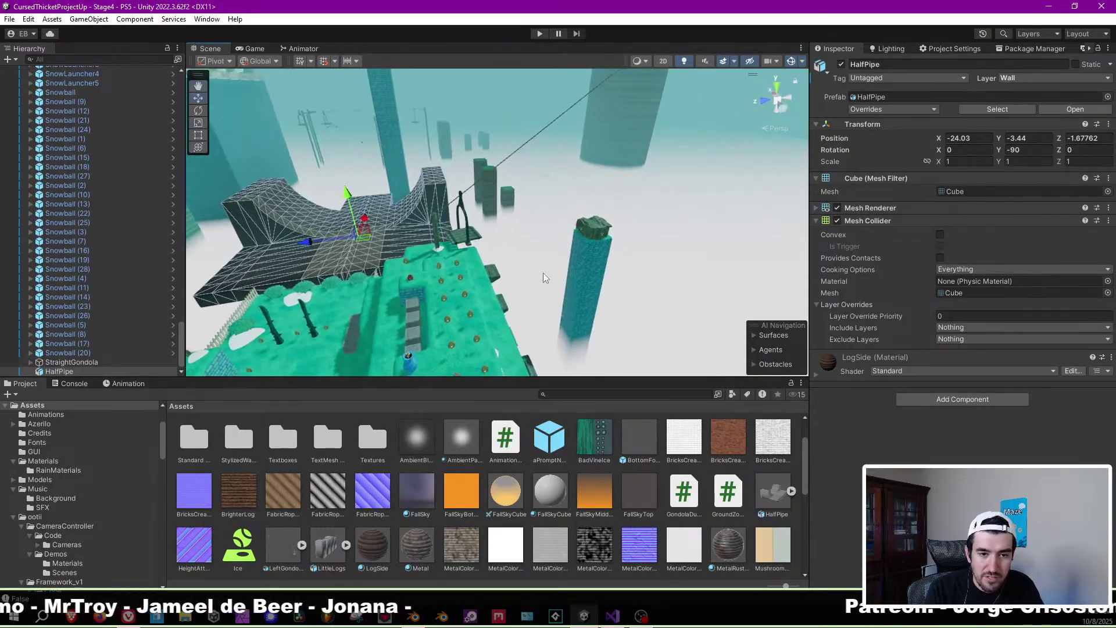
pyautogui.scroll(-5, 557, 276)
pyautogui.moveTo(344, 232); pyautogui.dragTo(623, 79)
# Examine the Stage4Left block from its top down to the fog line, and its surroundings.
pyautogui.moveTo(622, 79); pyautogui.dragTo(459, 111, button='right')
pyautogui.press('w')
pyautogui.click(459, 189)
pyautogui.moveTo(459, 188); pyautogui.dragTo(430, 131, button='right')
pyautogui.moveTo(430, 131); pyautogui.dragTo(455, 185, button='middle')
pyautogui.moveTo(454, 185); pyautogui.dragTo(457, 152, button='right')
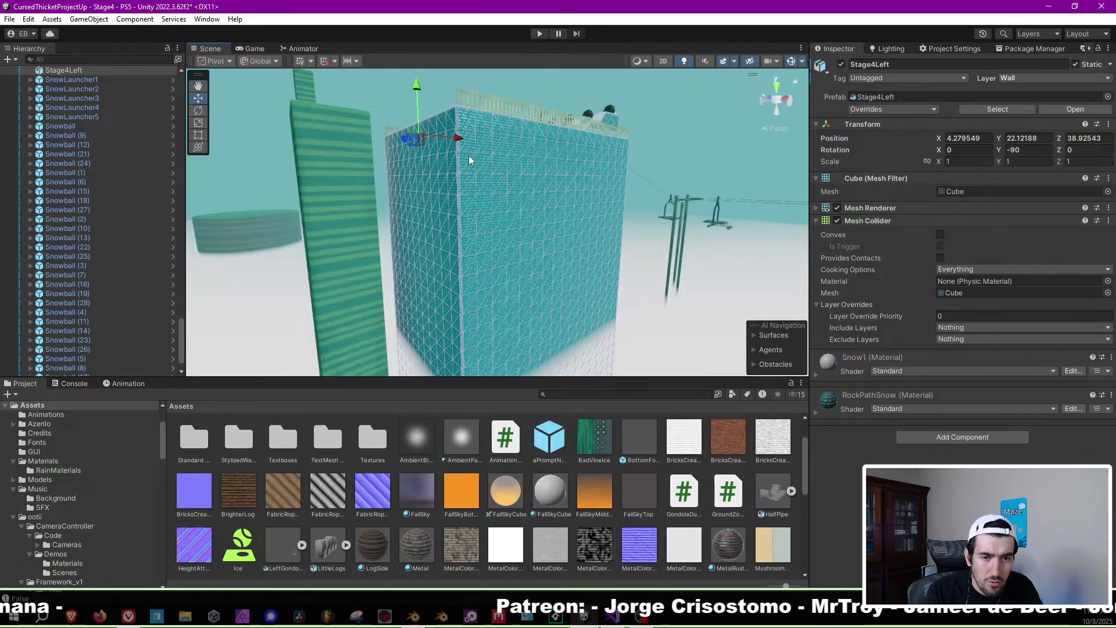
pyautogui.moveTo(469, 264); pyautogui.dragTo(459, 115, button='middle')
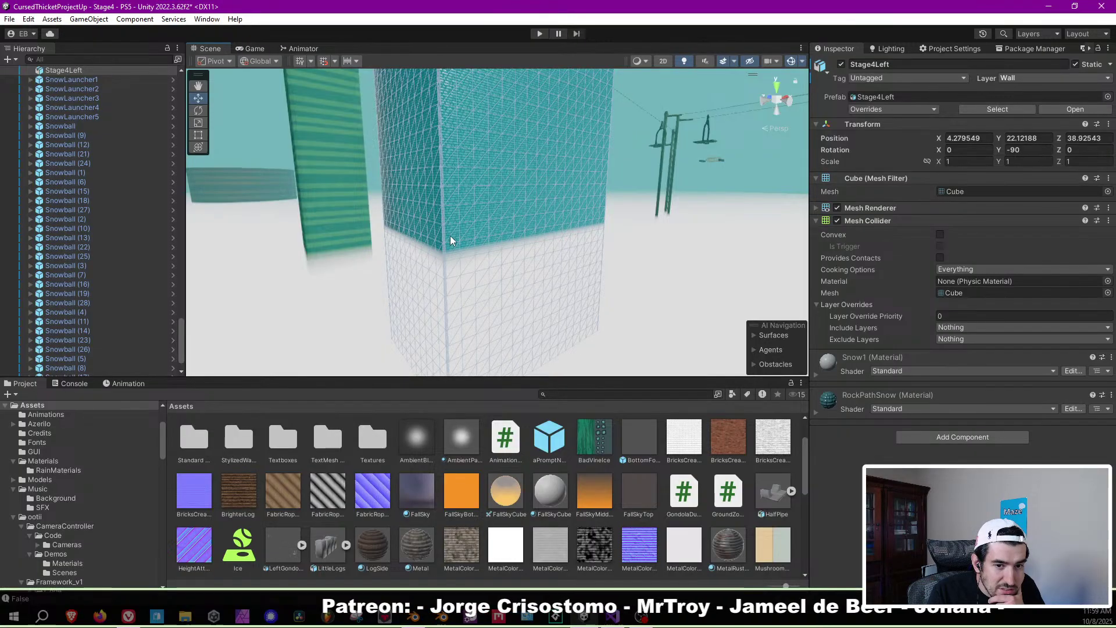
pyautogui.moveTo(452, 221); pyautogui.dragTo(587, 257, button='right')
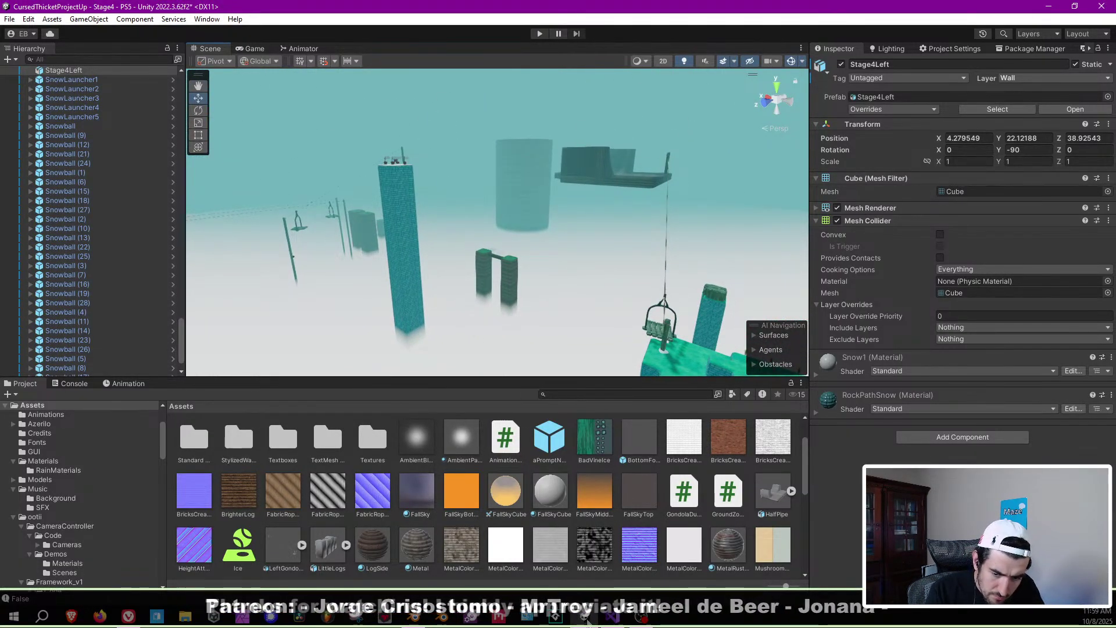
# Switch to Blender and examine the half-pipe's shape from several sides in Edit Mode and Object Mode.
pyautogui.click(407, 617)
pyautogui.press('Tab')
pyautogui.moveTo(580, 353); pyautogui.dragTo(515, 247, button='middle')
pyautogui.scroll(3, 507, 251)
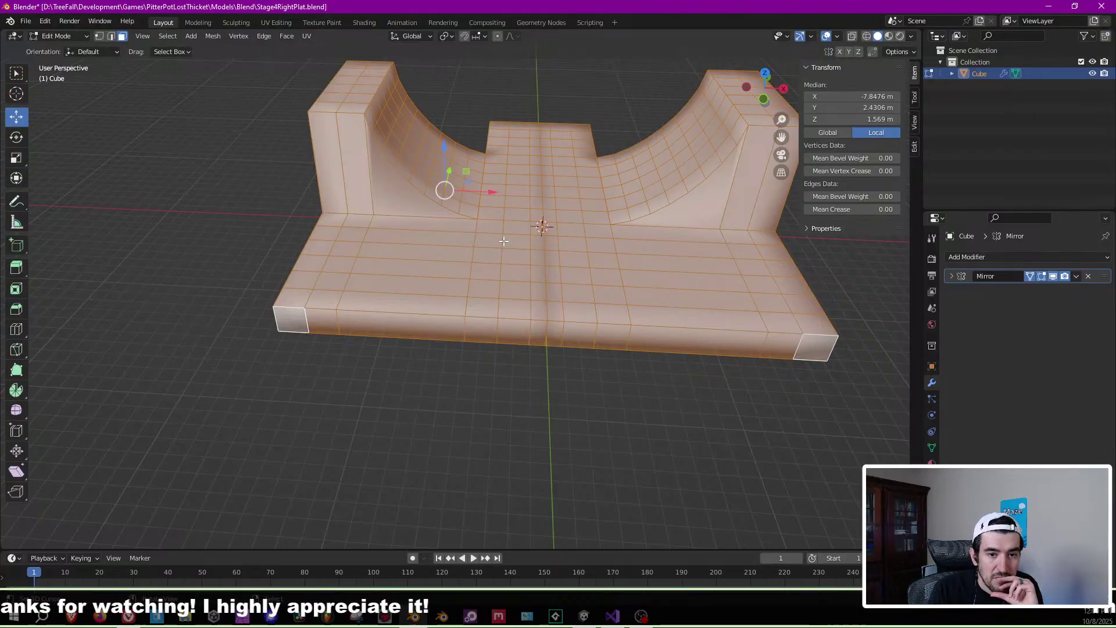
pyautogui.press('Tab')
pyautogui.press('Tab')
pyautogui.press('Tab')
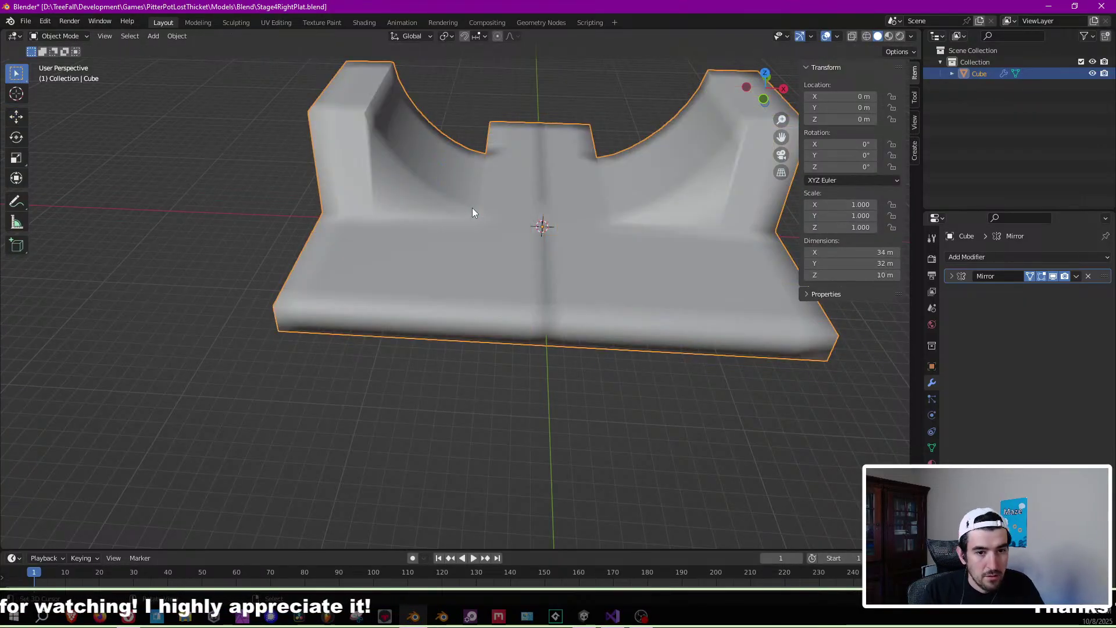
pyautogui.press('Tab')
pyautogui.moveTo(604, 281); pyautogui.dragTo(446, 325, button='middle')
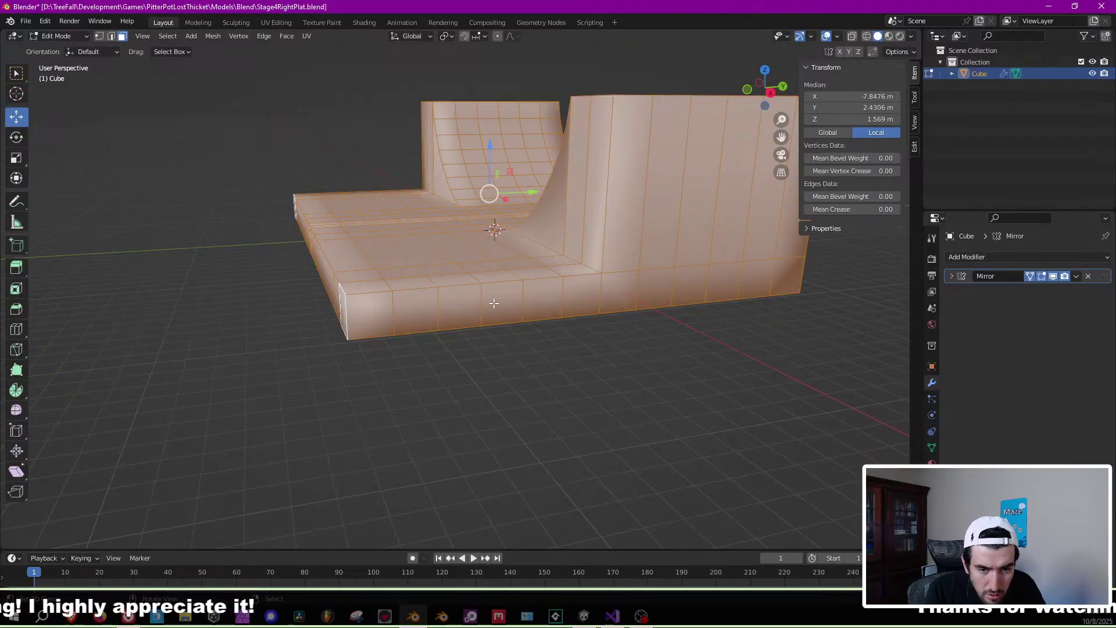
pyautogui.press('Tab')
pyautogui.press('Tab')
pyautogui.press('Tab')
pyautogui.press('Tab')
pyautogui.press('Tab')
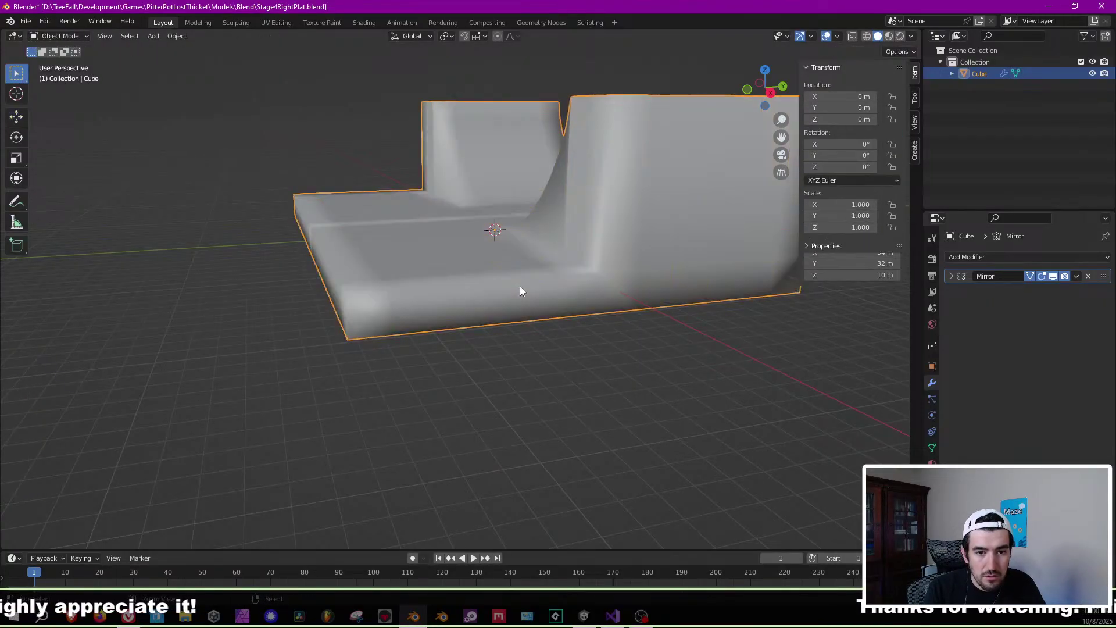
# Undo the extrusions of the full-width base strip on the -Y side of the half-pipe.
pyautogui.hotkey('ctrl', 'z')
pyautogui.hotkey('ctrl', 'z')
pyautogui.hotkey('ctrl', 'z')
pyautogui.hotkey('ctrl', 'z')
pyautogui.hotkey('ctrl', 'z')
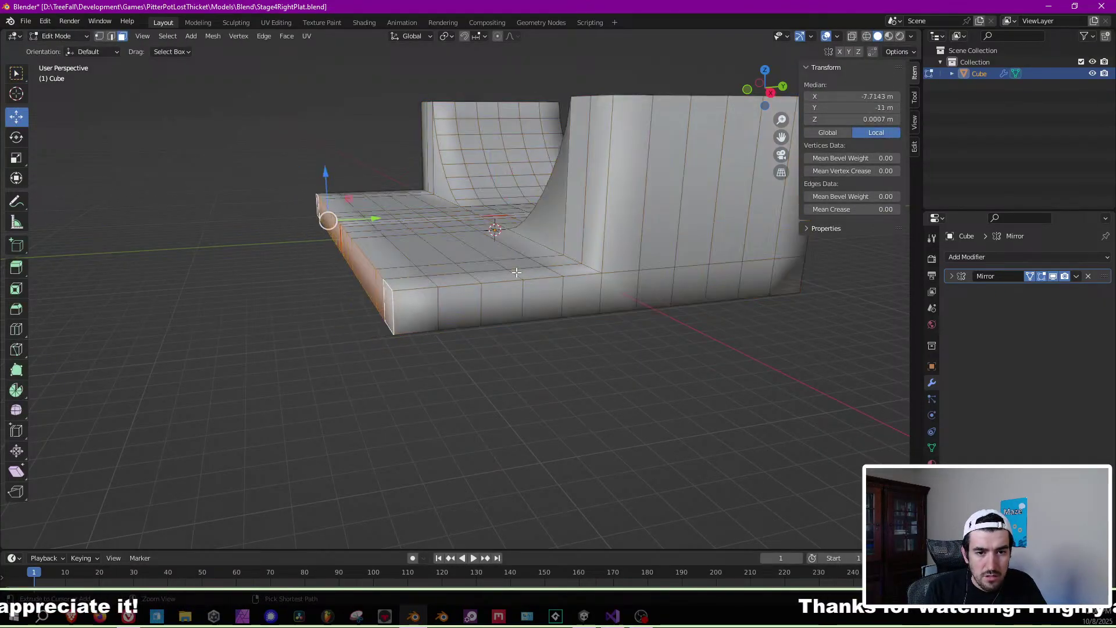
pyautogui.hotkey('ctrl', 'z')
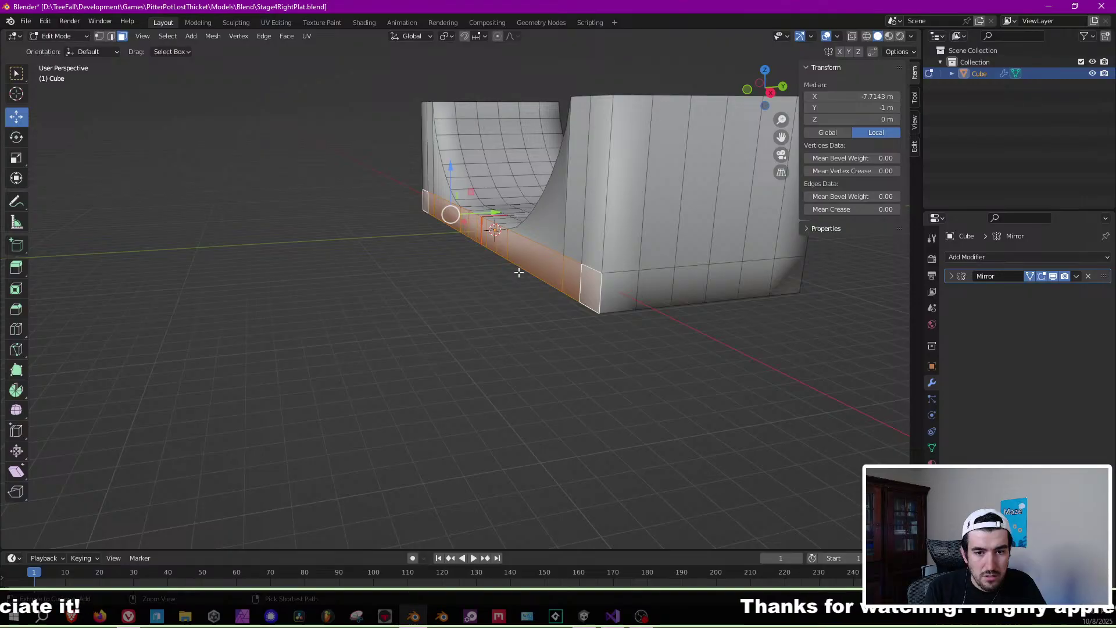
# Extrude the central base faces between the ramps on the -Y side outward by 2 m.
pyautogui.moveTo(519, 274); pyautogui.dragTo(584, 294, button='middle')
pyautogui.scroll(2, 534, 294)
pyautogui.click(495, 195)
pyautogui.keyDown('shift'); pyautogui.click(543, 203); pyautogui.keyUp('shift')
pyautogui.click(571, 203)
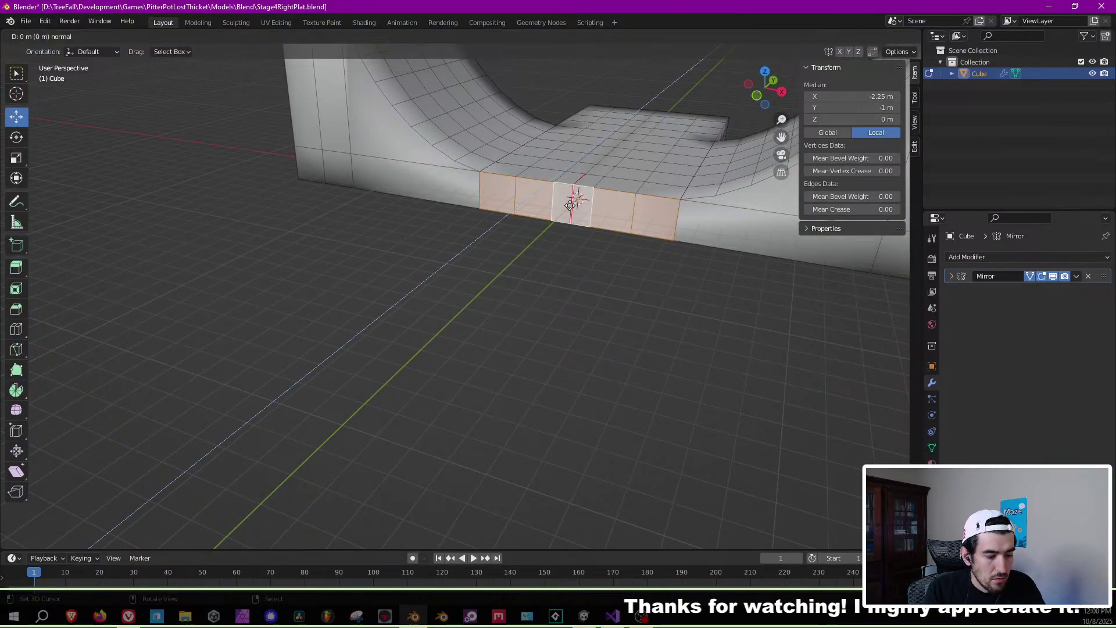
pyautogui.write('e2')
pyautogui.press('Return')
# Delete the base front faces running from the extruded central block to the outer corner on the -Y side.
pyautogui.moveTo(403, 267); pyautogui.dragTo(522, 272, button='middle')
pyautogui.click(501, 204)
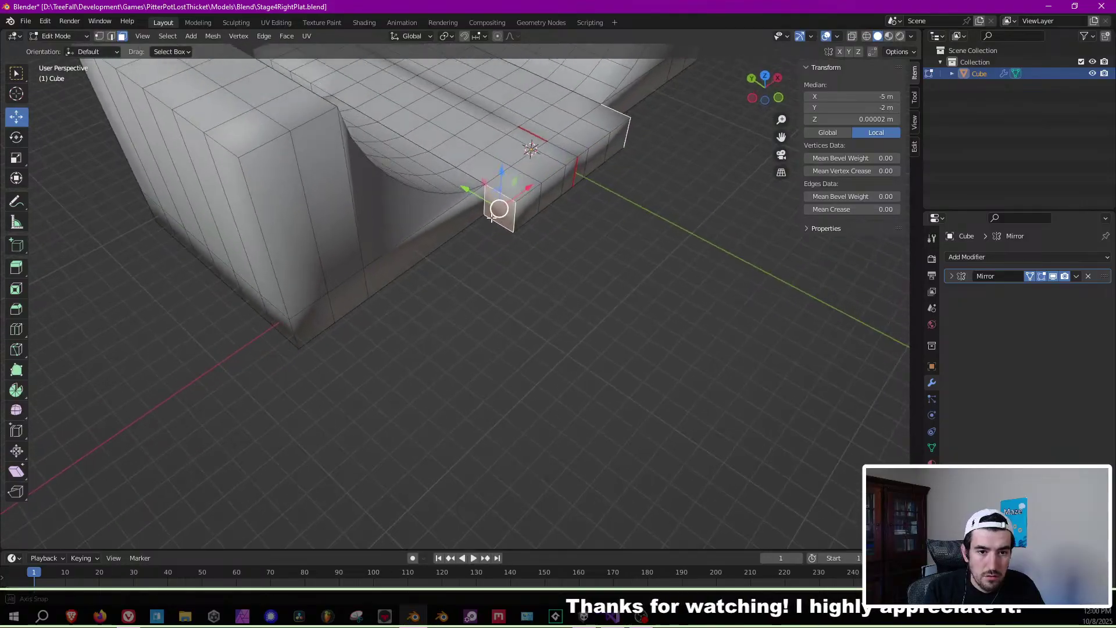
pyautogui.moveTo(498, 207); pyautogui.dragTo(462, 233, button='middle')
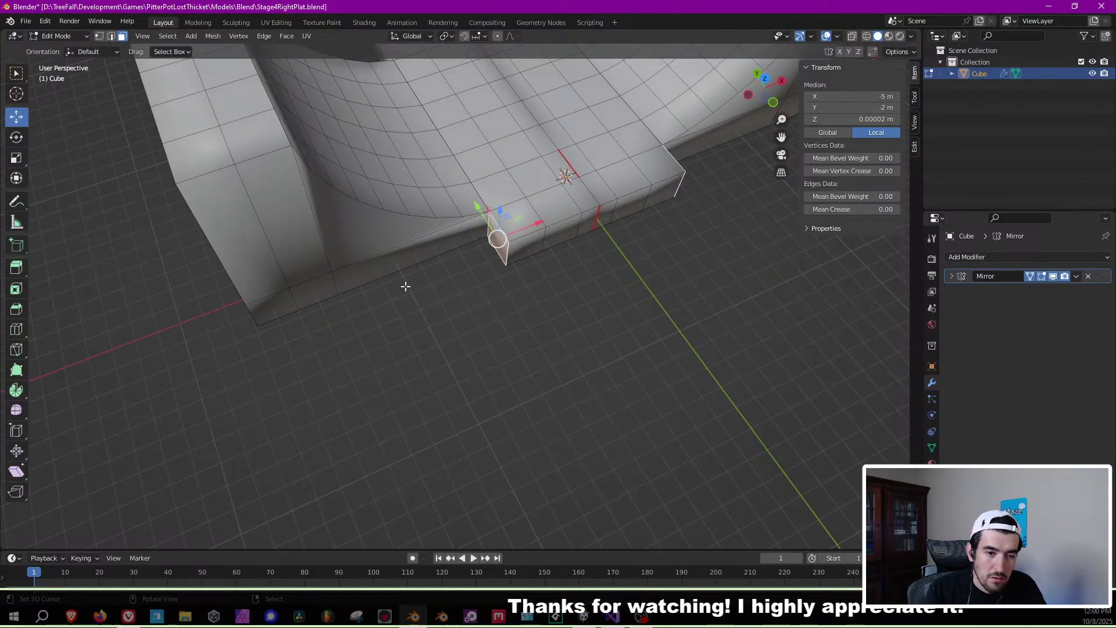
pyautogui.moveTo(408, 288); pyautogui.dragTo(401, 239, button='middle')
pyautogui.click(404, 240)
pyautogui.keyDown('alt'); pyautogui.click(320, 258); pyautogui.keyUp('alt')
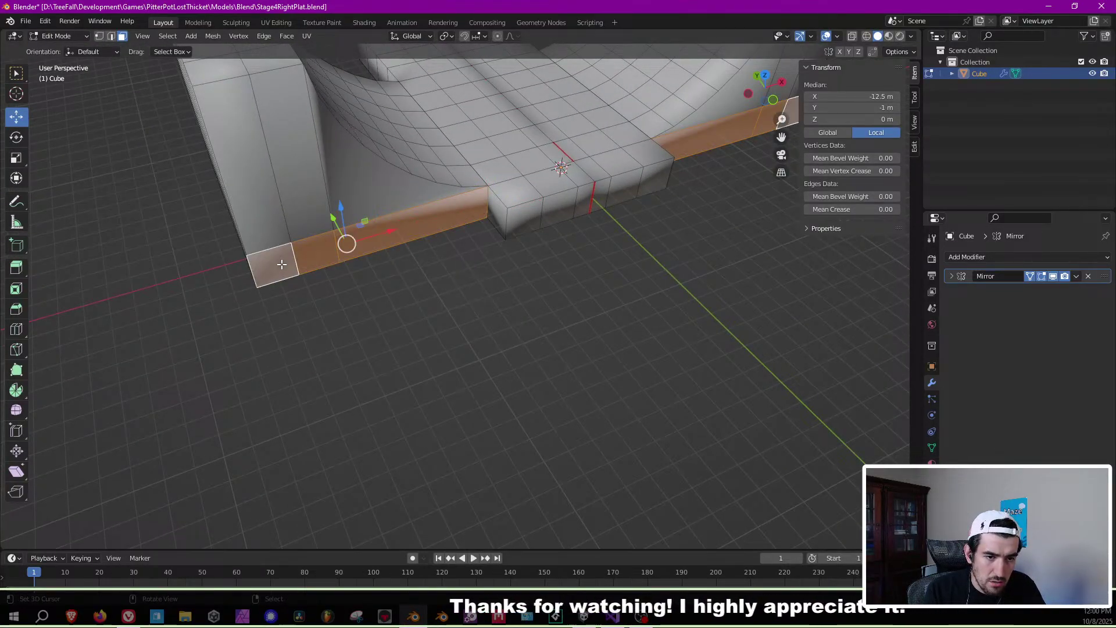
pyautogui.press('x')
pyautogui.click(282, 269)
# Select the outer side face of the extruded central block on the -Y side.
pyautogui.moveTo(391, 272); pyautogui.dragTo(411, 238, button='middle')
pyautogui.scroll(3, 463, 265)
pyautogui.click(498, 234)
pyautogui.moveTo(466, 267); pyautogui.dragTo(379, 311, button='middle')
pyautogui.write('e3')
pyautogui.press('Return')
pyautogui.hotkey('ctrl', 'z')
# Extrude the central block's side face sideways in six 2 m increments, 12 m in total, to the half-pipe's outer edge.
pyautogui.write('e2')
pyautogui.press('Return')
pyautogui.write('e2')
pyautogui.press('Return')
pyautogui.write('e2')
pyautogui.press('Return')
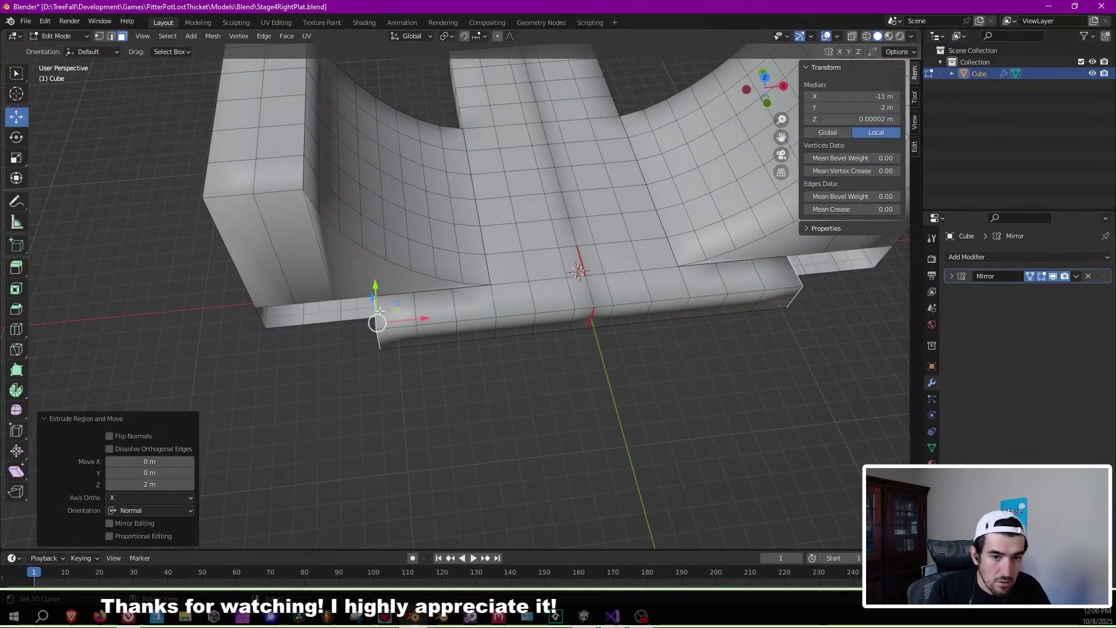
pyautogui.write('e2')
pyautogui.press('Return')
pyautogui.write('e')
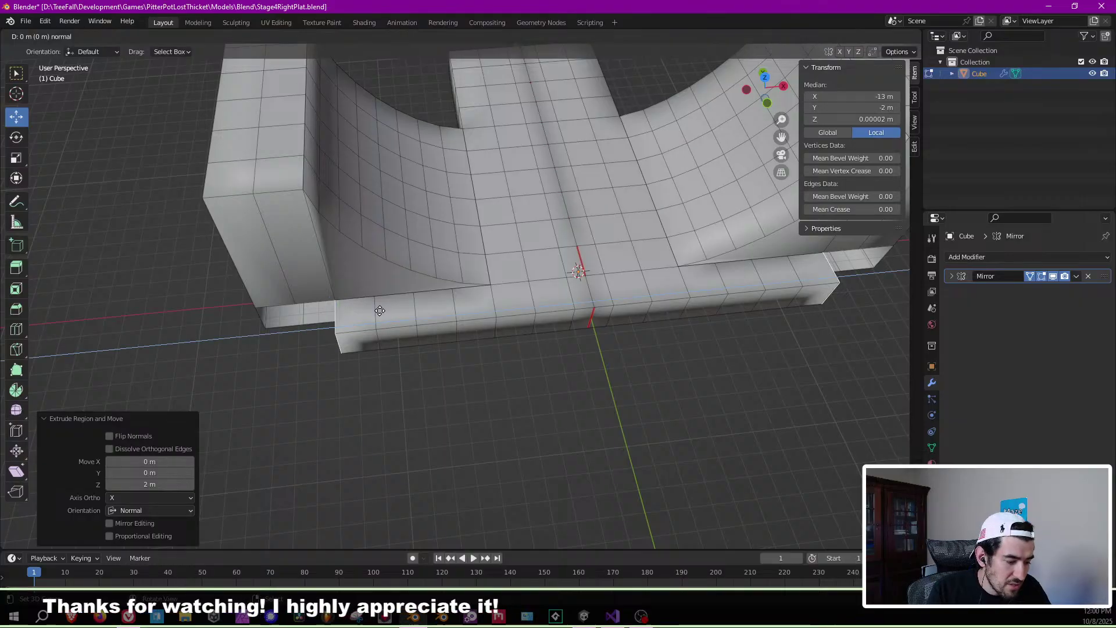
pyautogui.write('2')
pyautogui.press('Return')
pyautogui.write('e2')
pyautogui.press('Return')
# Select the row of front faces along the base's -Y side from the outer end to the centre.
pyautogui.moveTo(379, 311); pyautogui.dragTo(465, 294, button='middle')
pyautogui.scroll(-4, 451, 287)
pyautogui.click(322, 280)
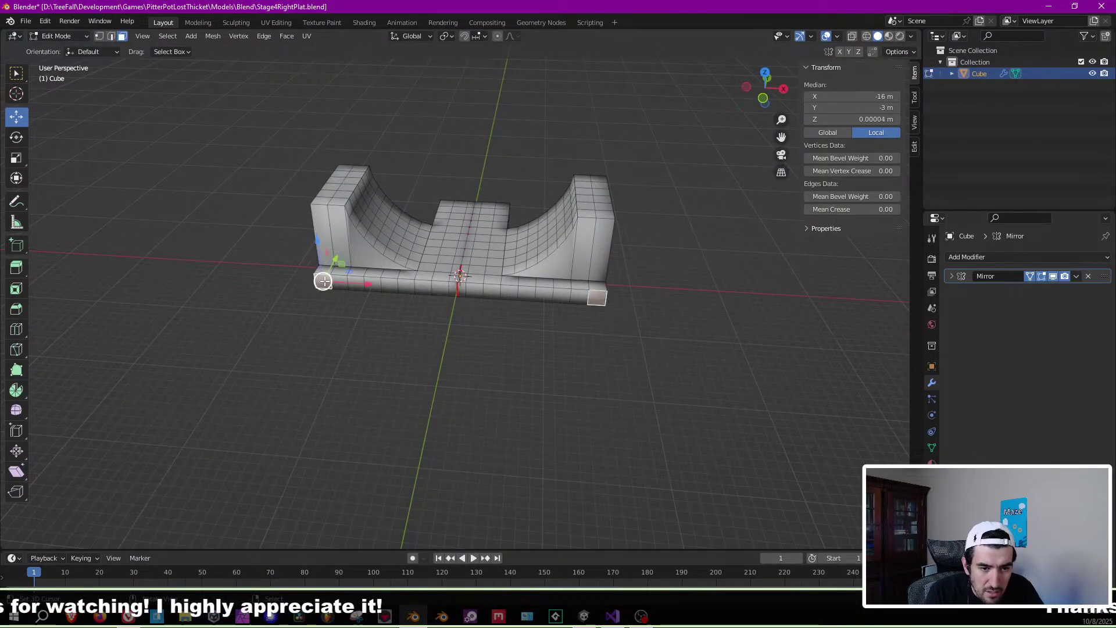
pyautogui.keyDown('ctrl'); pyautogui.click(455, 290); pyautogui.keyUp('ctrl')
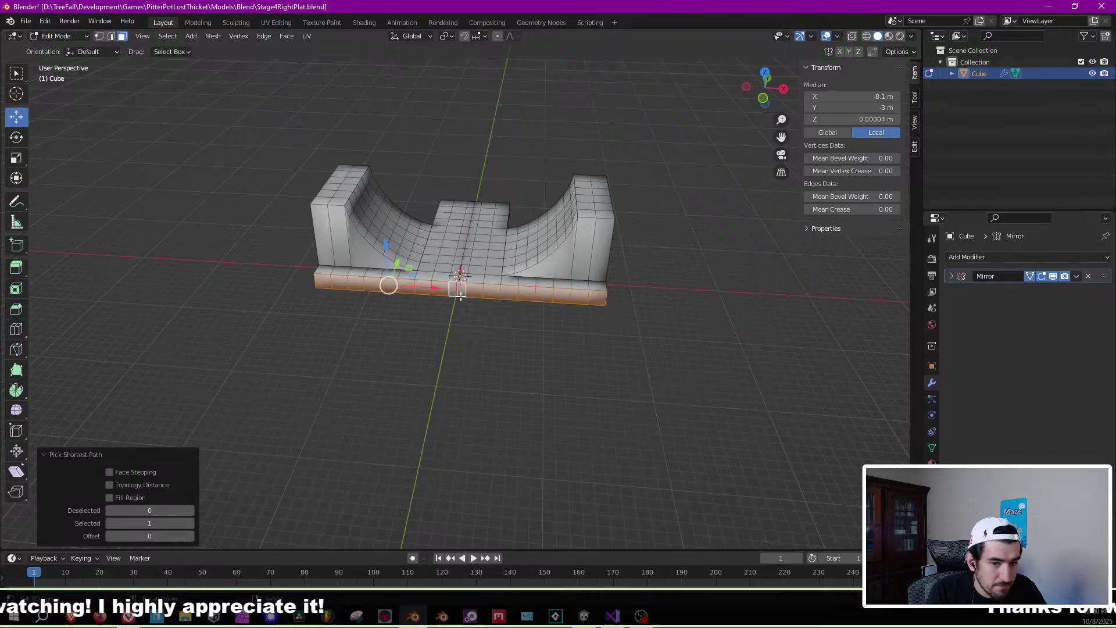
pyautogui.scroll(8, 465, 301)
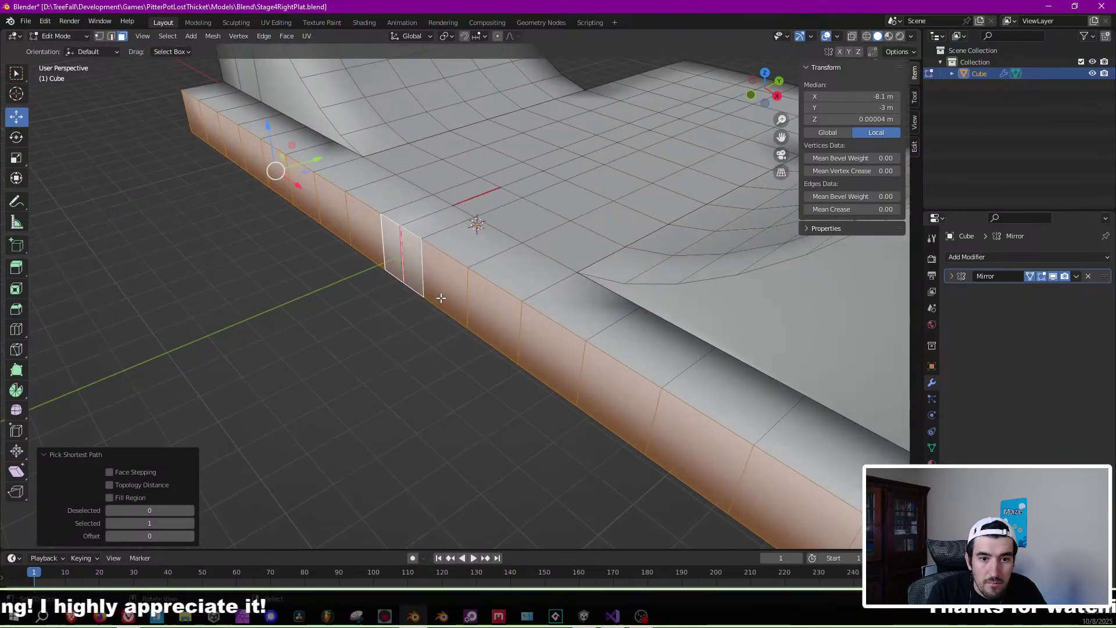
pyautogui.moveTo(494, 291); pyautogui.dragTo(479, 321, button='middle')
pyautogui.scroll(-8, 296, 283)
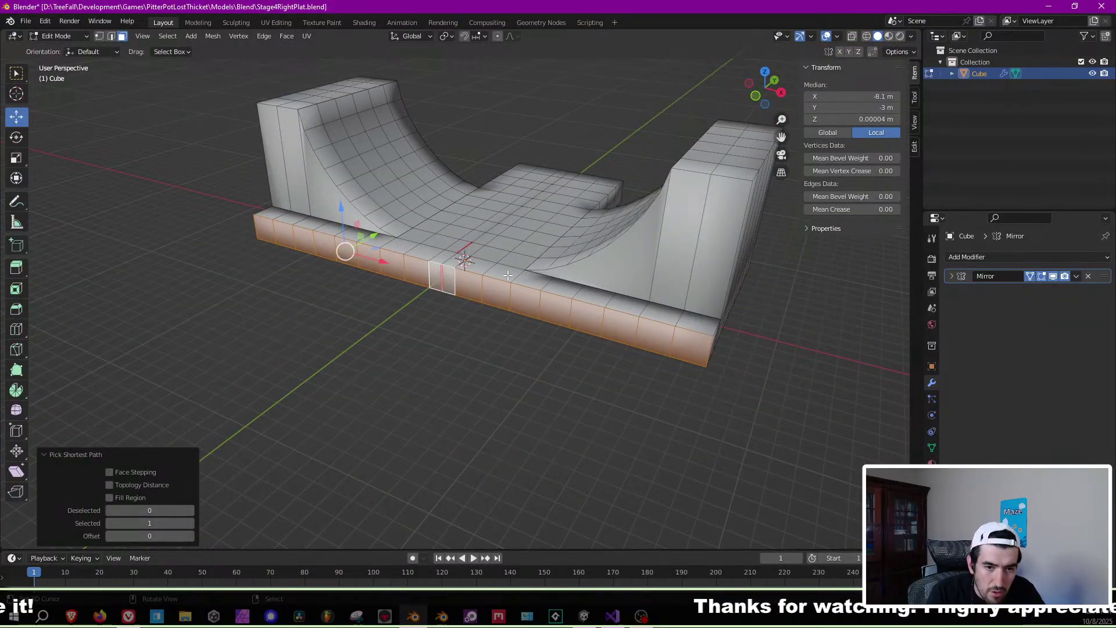
# Return to Object Mode and save a copy of the file as Stage4RightPlatCopy.
pyautogui.press('Tab')
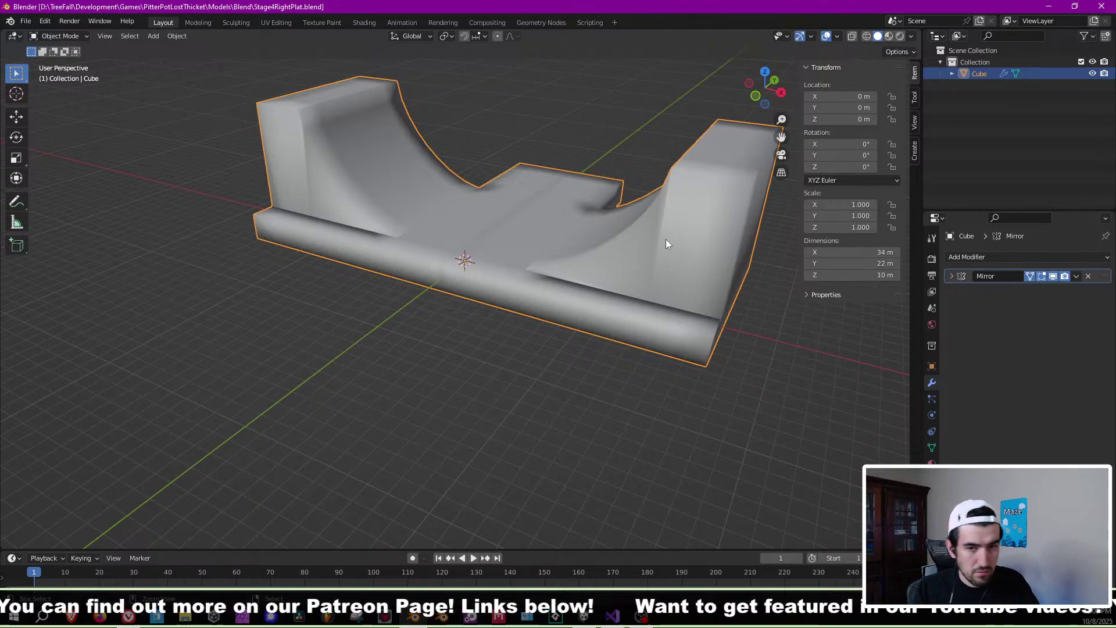
pyautogui.click(27, 22)
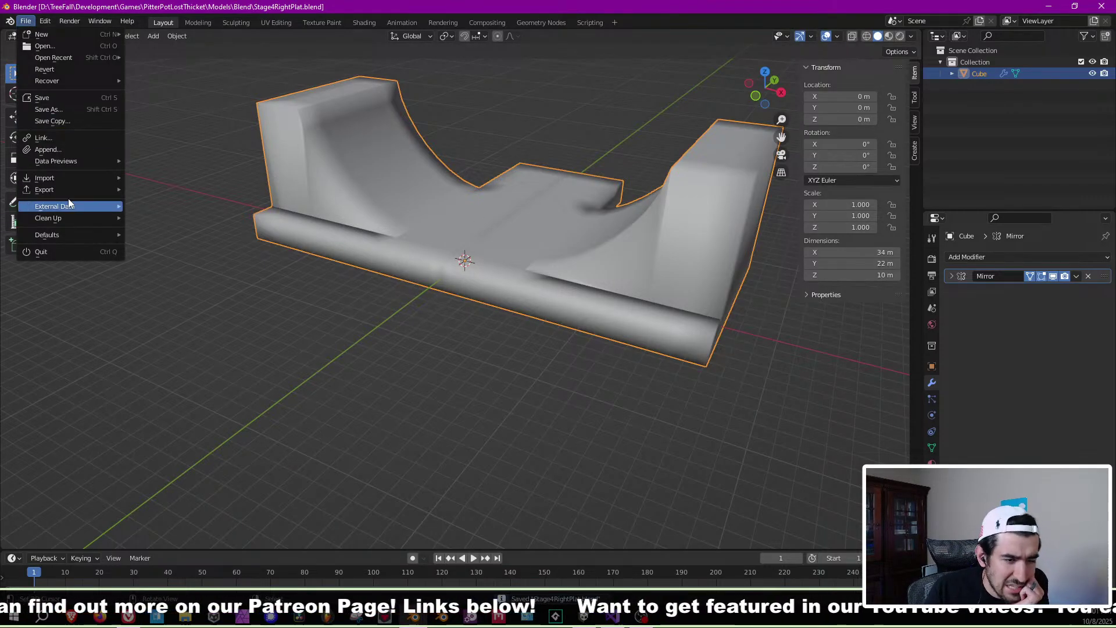
pyautogui.click(65, 120)
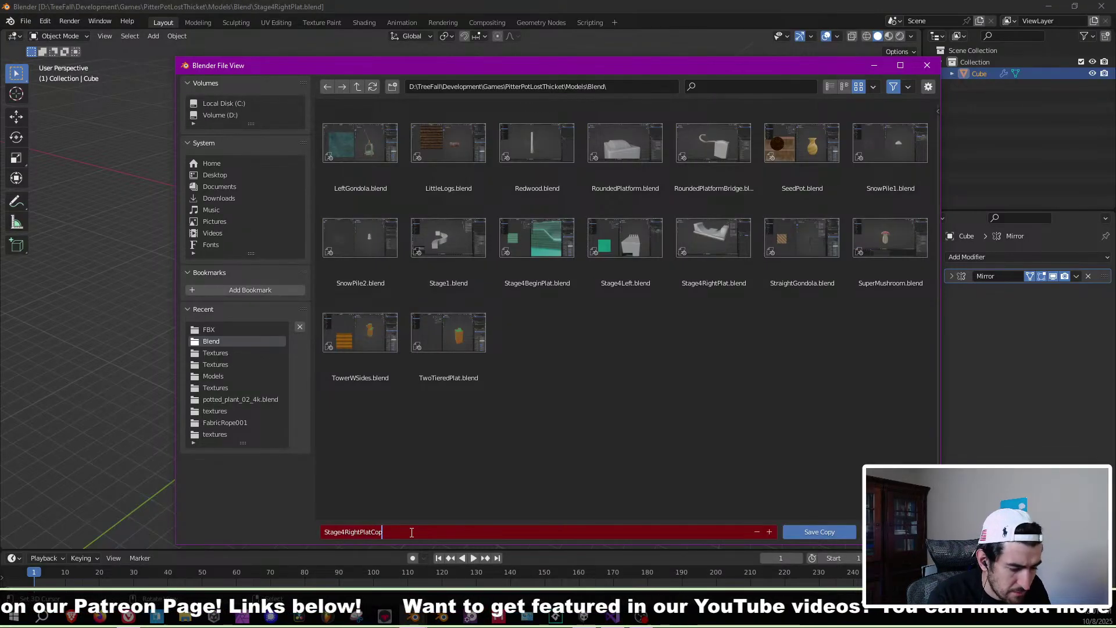
pyautogui.press('Return')
# Apply the half-pipe's Mirror modifier and enter Edit Mode on the full mesh.
pyautogui.press('Tab')
pyautogui.press('Tab')
pyautogui.click(951, 277)
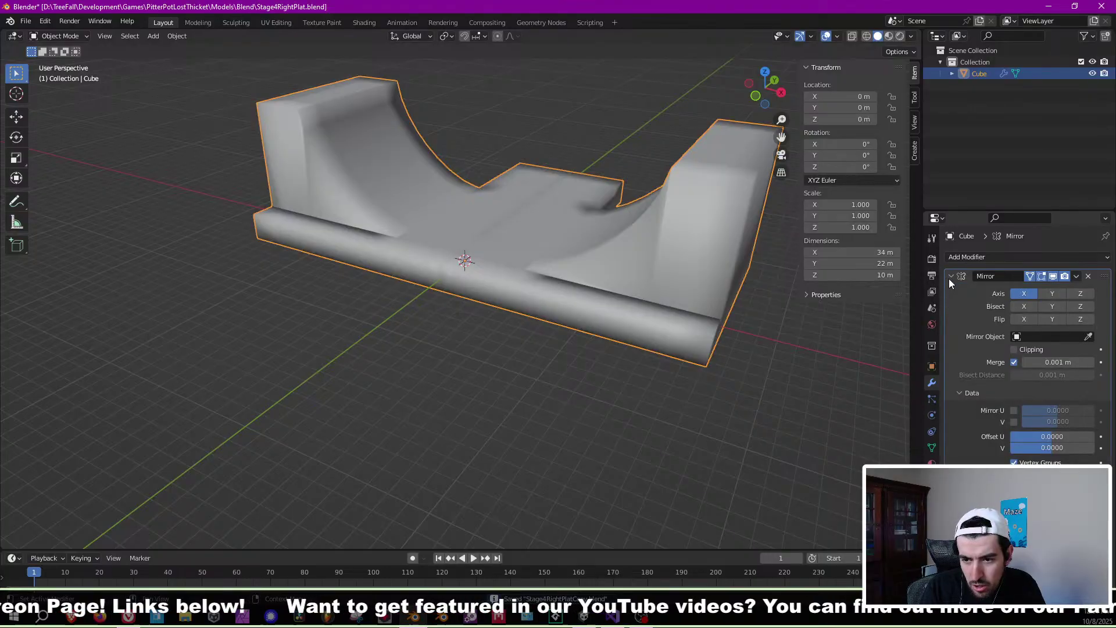
pyautogui.click(1076, 276)
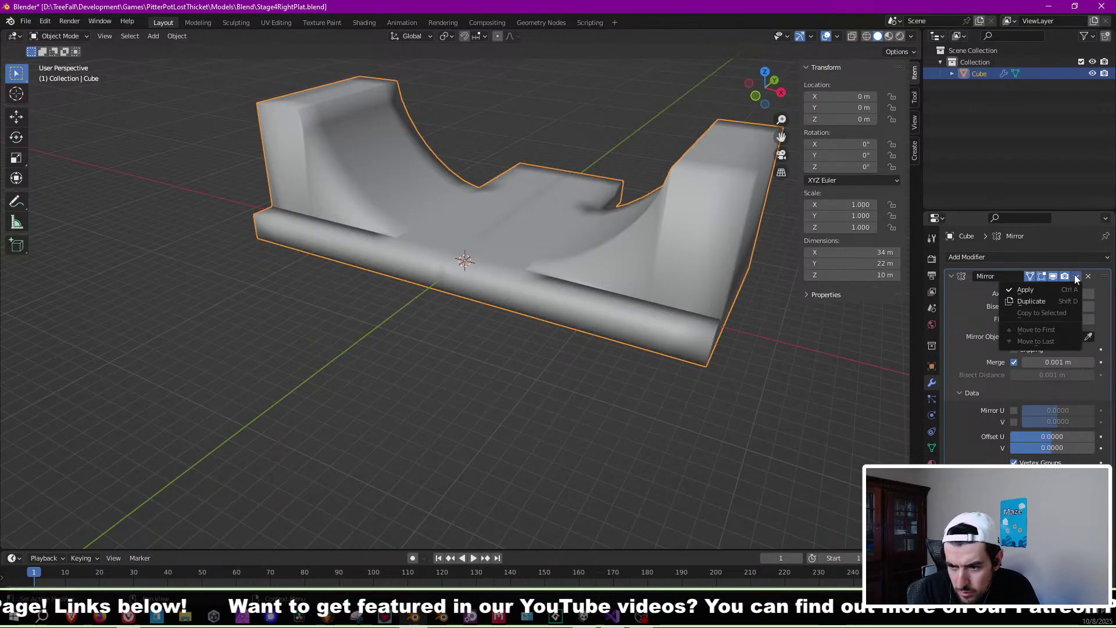
pyautogui.click(1032, 289)
pyautogui.press('Tab')
pyautogui.moveTo(430, 152); pyautogui.dragTo(449, 140, button='middle')
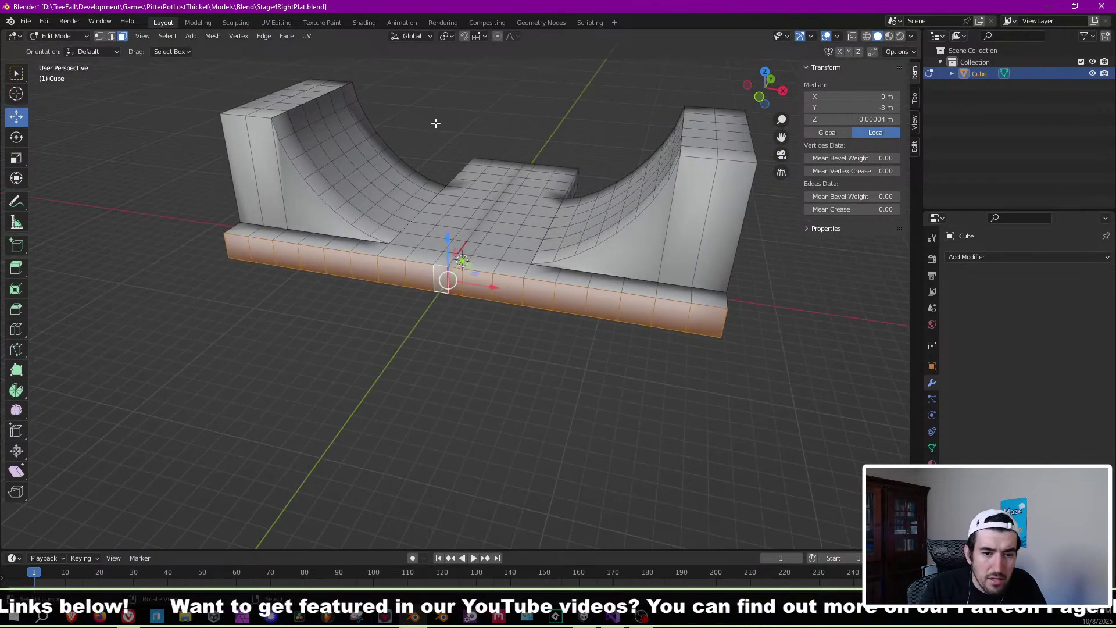
# Select the entire mesh and merge its duplicate vertices by distance at 0.0001 m.
pyautogui.click(112, 37)
pyautogui.scroll(5, 610, 314)
pyautogui.moveTo(490, 276); pyautogui.dragTo(473, 245, button='middle')
pyautogui.press('a')
pyautogui.scroll(-3, 473, 246)
pyautogui.click(306, 36)
pyautogui.click(370, 180)
pyautogui.moveTo(384, 200); pyautogui.dragTo(475, 240, button='middle')
pyautogui.scroll(-6, 475, 240)
pyautogui.click(212, 36)
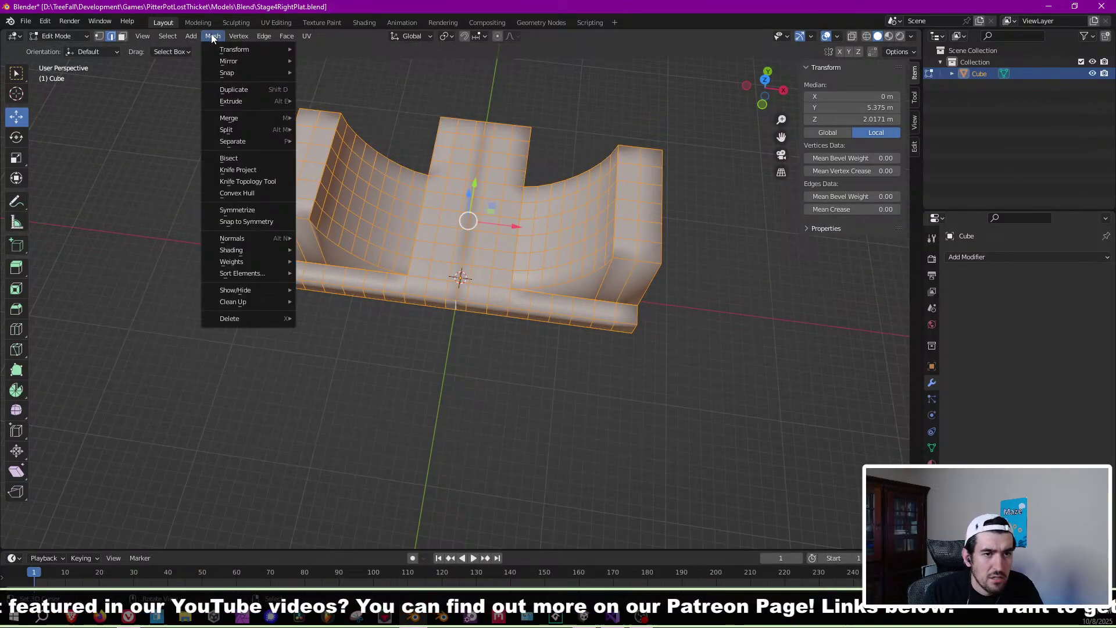
pyautogui.moveTo(252, 122)
pyautogui.click(341, 158)
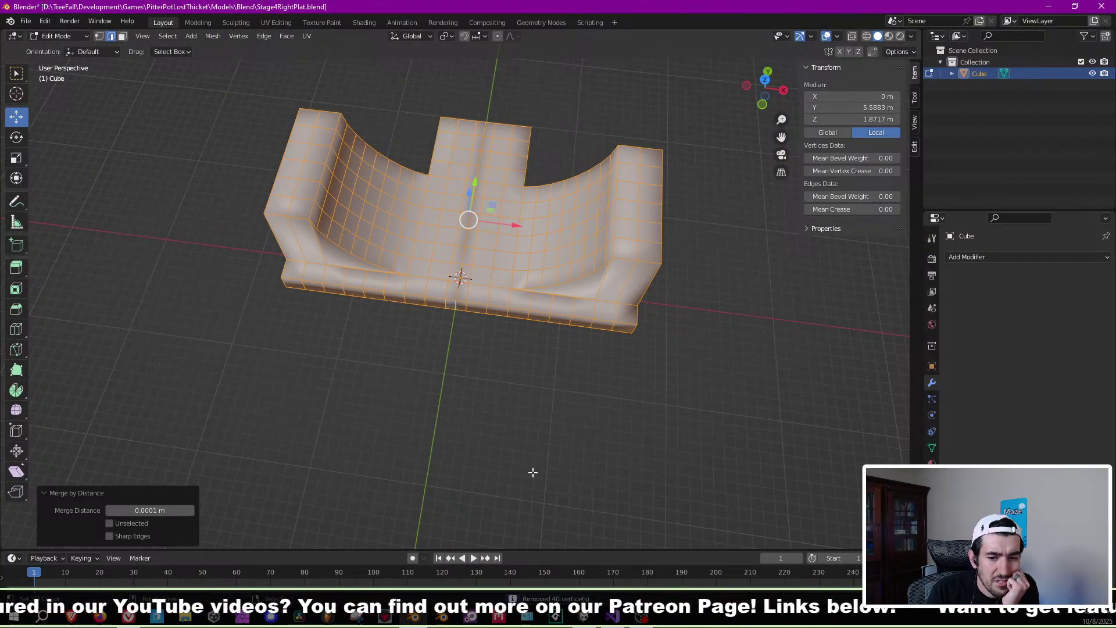
# Return to Object Mode and save the Stage4RightPlat file.
pyautogui.scroll(4, 530, 454)
pyautogui.scroll(-4, 516, 349)
pyautogui.moveTo(514, 384); pyautogui.dragTo(520, 274, button='middle')
pyautogui.press('Tab')
pyautogui.scroll(2, 504, 365)
pyautogui.hotkey('ctrl', 's')
# Delete the leftover interior wall faces inside the middle of the base.
pyautogui.press('Tab')
pyautogui.scroll(4, 486, 351)
pyautogui.scroll(10, 471, 250)
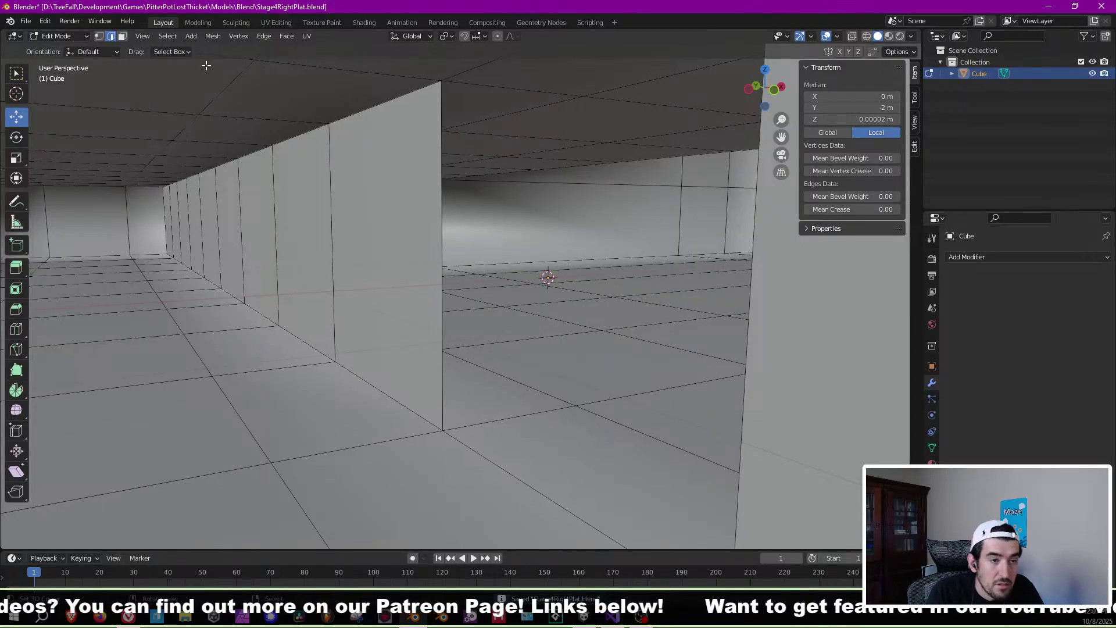
pyautogui.click(123, 39)
pyautogui.scroll(-1, 169, 137)
pyautogui.keyDown('shift'); pyautogui.moveTo(224, 184); pyautogui.dragTo(317, 186, button='middle'); pyautogui.keyUp('shift')
pyautogui.click(205, 201)
pyautogui.keyDown('shift'); pyautogui.click(193, 203); pyautogui.keyUp('shift')
pyautogui.keyDown('ctrl'); pyautogui.click(461, 240); pyautogui.keyUp('ctrl')
pyautogui.moveTo(461, 240); pyautogui.dragTo(579, 247, button='middle')
pyautogui.keyDown('shift'); pyautogui.moveTo(477, 247); pyautogui.dragTo(279, 229, button='middle'); pyautogui.keyUp('shift')
pyautogui.keyDown('shift'); pyautogui.click(515, 259); pyautogui.keyUp('shift')
pyautogui.keyDown('shift'); pyautogui.moveTo(420, 244); pyautogui.dragTo(605, 232, button='middle'); pyautogui.keyUp('shift')
pyautogui.press('x')
pyautogui.click(443, 242)
# Delete the row of interior wall faces at Y -1 m on the base's +X side.
pyautogui.click(538, 221)
pyautogui.moveTo(538, 221); pyautogui.dragTo(481, 256, button='middle')
pyautogui.scroll(-4, 481, 256)
pyautogui.keyDown('shift'); pyautogui.moveTo(602, 225); pyautogui.dragTo(483, 244, button='middle'); pyautogui.keyUp('shift')
pyautogui.scroll(2, 483, 248)
pyautogui.moveTo(552, 260); pyautogui.dragTo(312, 263, button='middle')
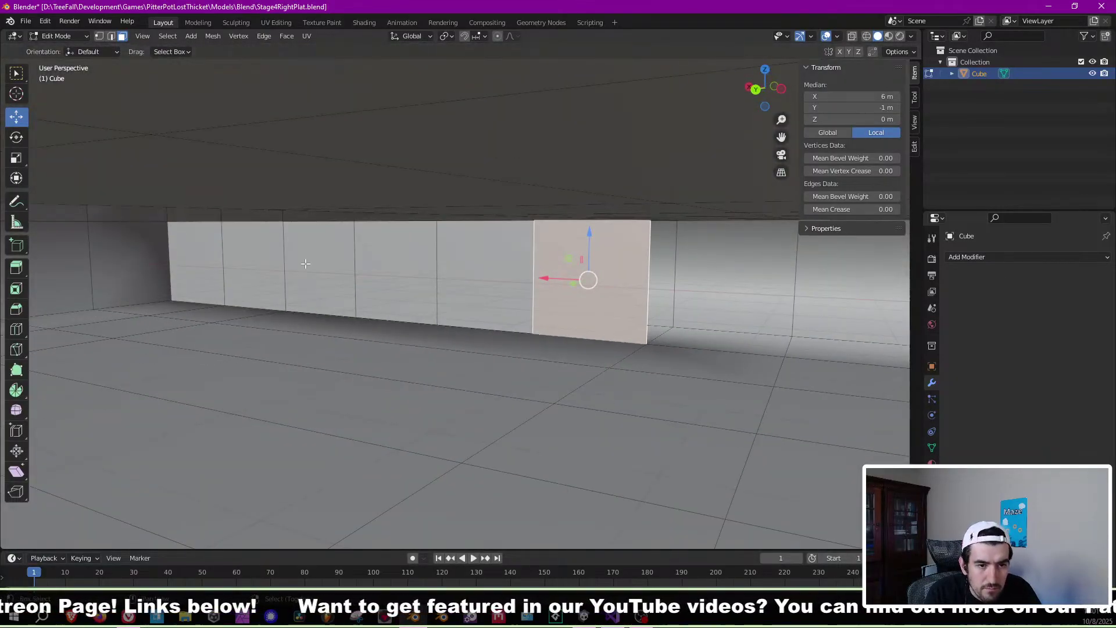
pyautogui.keyDown('ctrl'); pyautogui.click(206, 251); pyautogui.keyUp('ctrl')
pyautogui.click(207, 251)
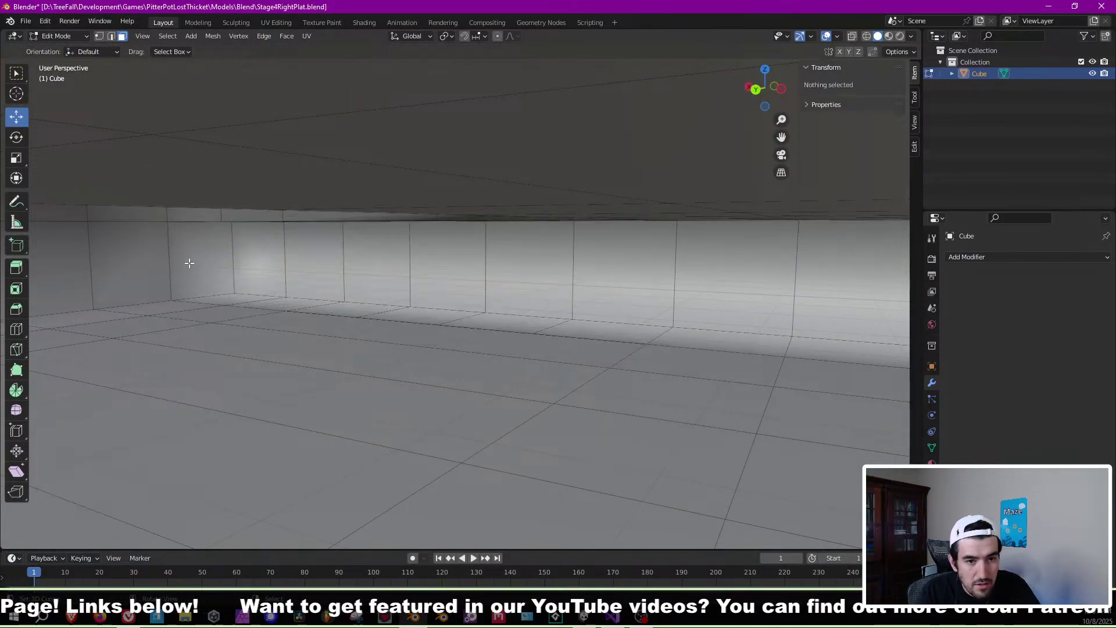
# Delete the row of interior wall faces at Y -1 m on the base's -X side.
pyautogui.moveTo(207, 251); pyautogui.dragTo(431, 257, button='middle')
pyautogui.click(433, 258)
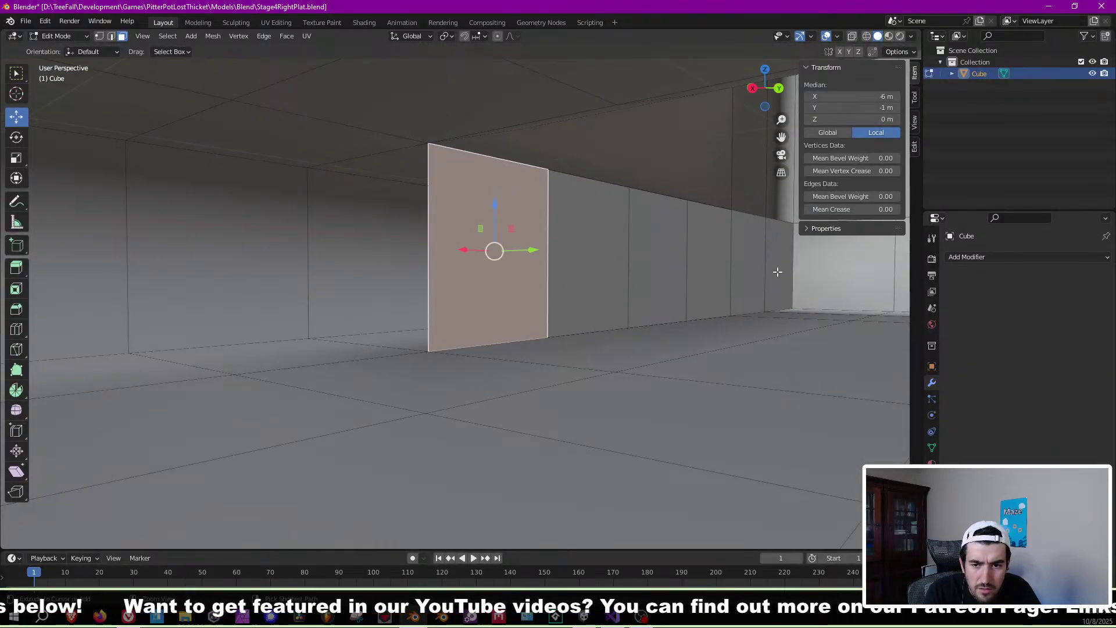
pyautogui.keyDown('ctrl'); pyautogui.click(750, 262); pyautogui.keyUp('ctrl')
pyautogui.press('x')
pyautogui.click(783, 270)
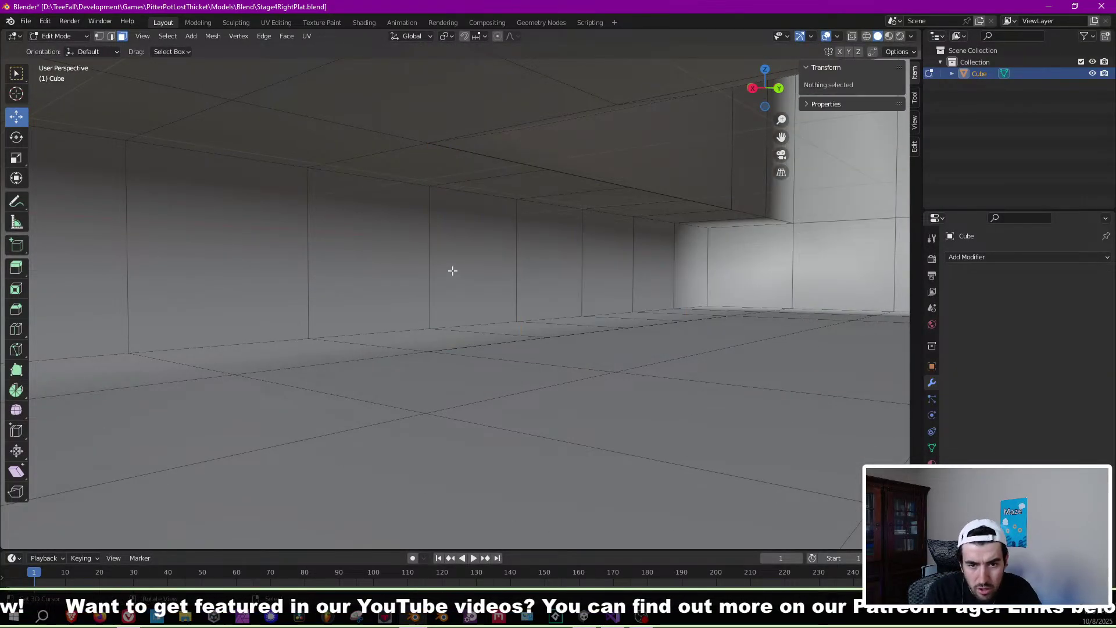
# Select the cleaned mesh in full and merge its vertices by distance again at 0.0001 m.
pyautogui.moveTo(783, 270); pyautogui.dragTo(396, 347, button='middle')
pyautogui.press('a')
pyautogui.press('KP_Decimal')
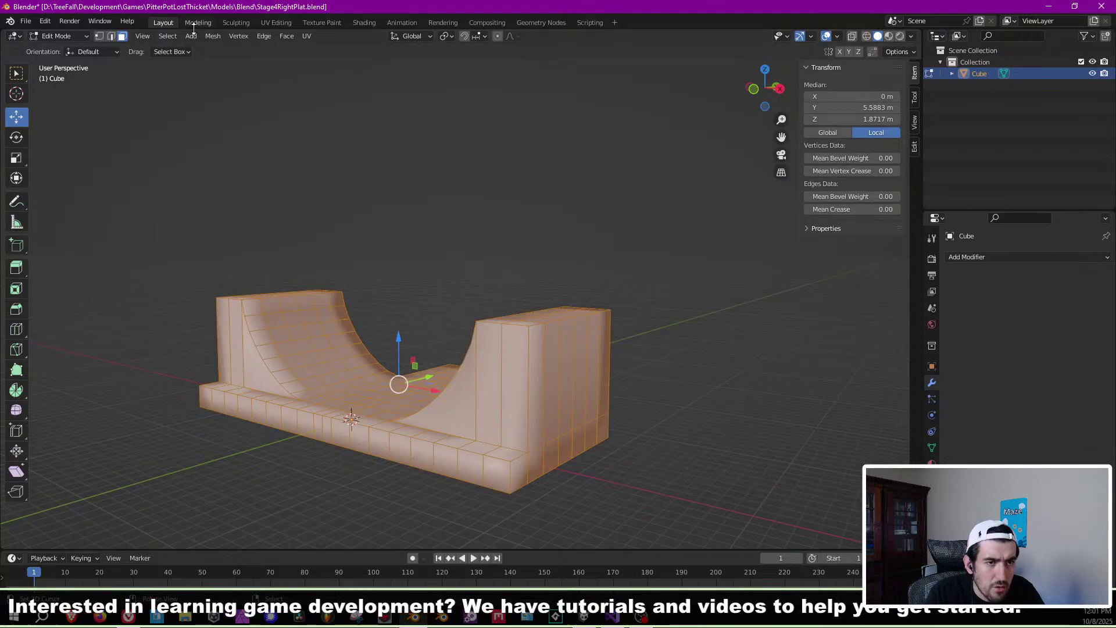
pyautogui.click(212, 36)
pyautogui.moveTo(244, 118)
pyautogui.click(333, 158)
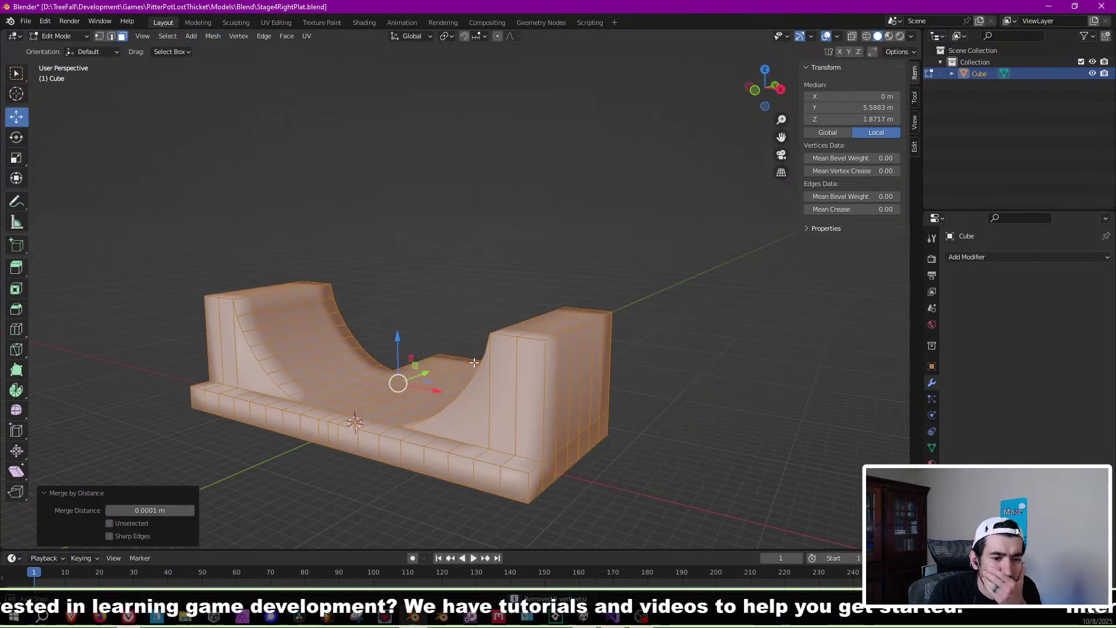
# Select the centre edge loop at X 0 along the platform floor and bring up its deletion options.
pyautogui.moveTo(361, 221); pyautogui.dragTo(488, 343, button='middle')
pyautogui.moveTo(407, 367); pyautogui.dragTo(409, 372, button='middle')
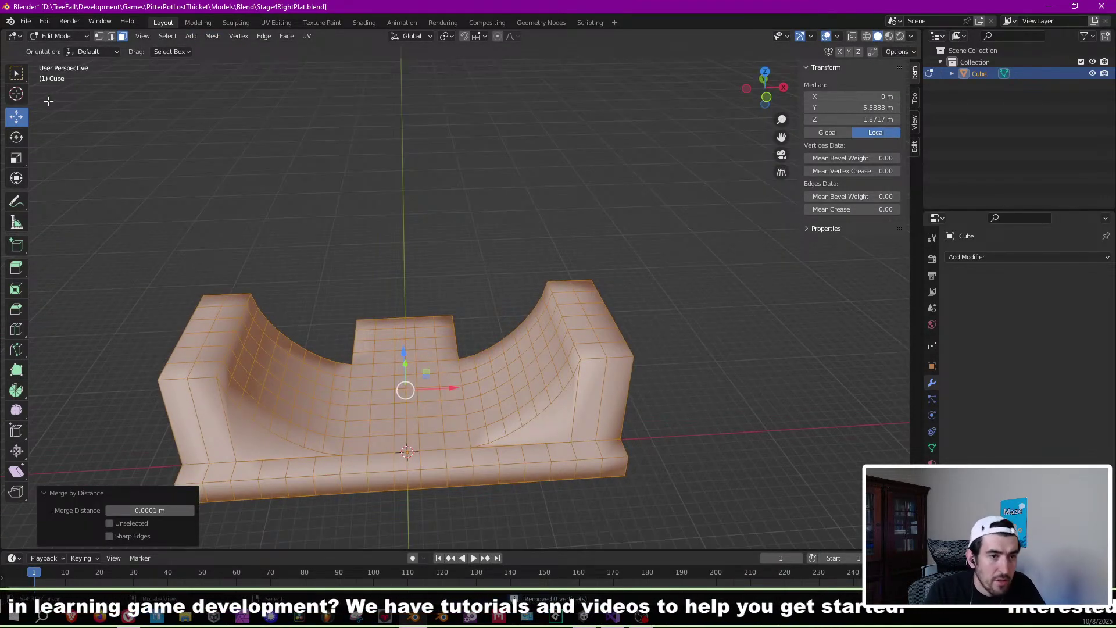
pyautogui.click(111, 36)
pyautogui.scroll(3, 371, 487)
pyautogui.keyDown('alt'); pyautogui.click(370, 487); pyautogui.keyUp('alt')
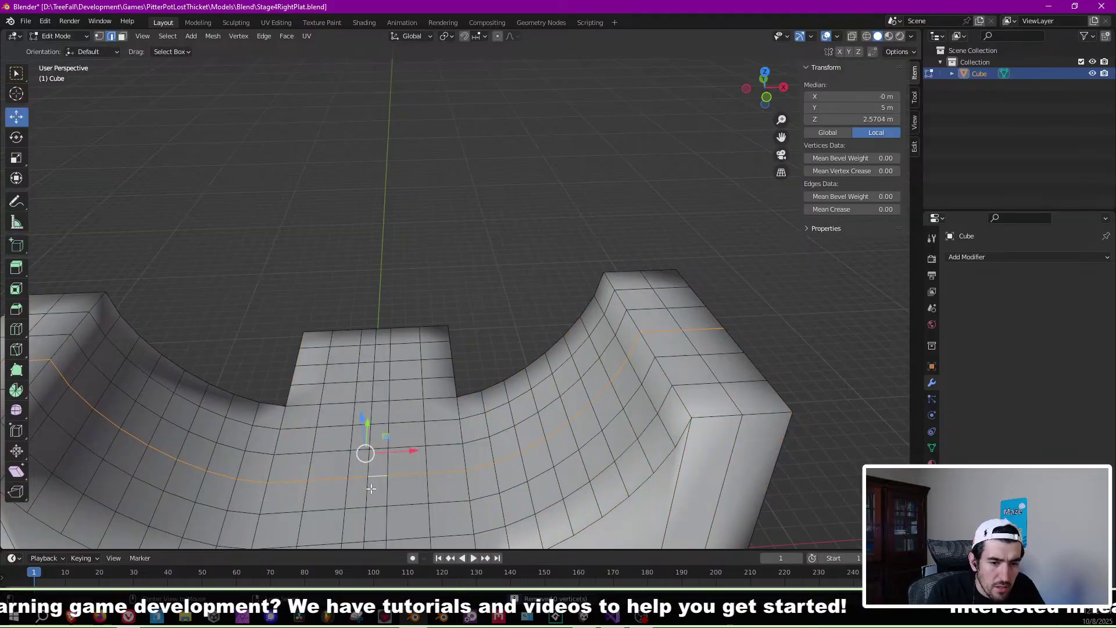
pyautogui.keyDown('alt'); pyautogui.click(369, 371); pyautogui.keyUp('alt')
pyautogui.scroll(-6, 371, 370)
pyautogui.scroll(5, 456, 352)
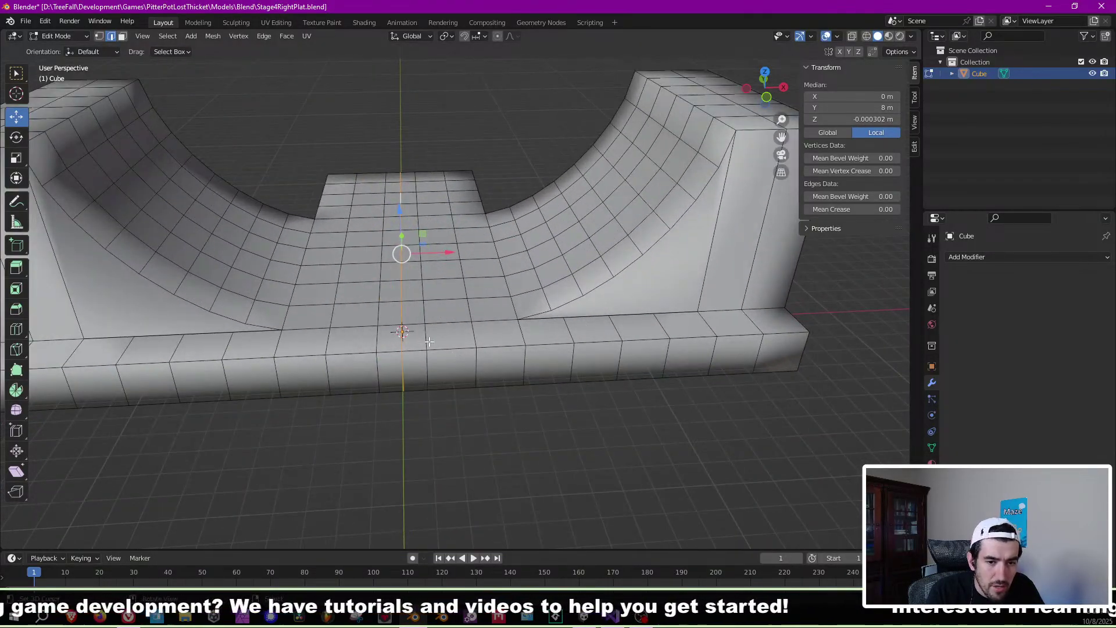
pyautogui.moveTo(429, 345); pyautogui.dragTo(413, 311, button='middle')
pyautogui.press('x')
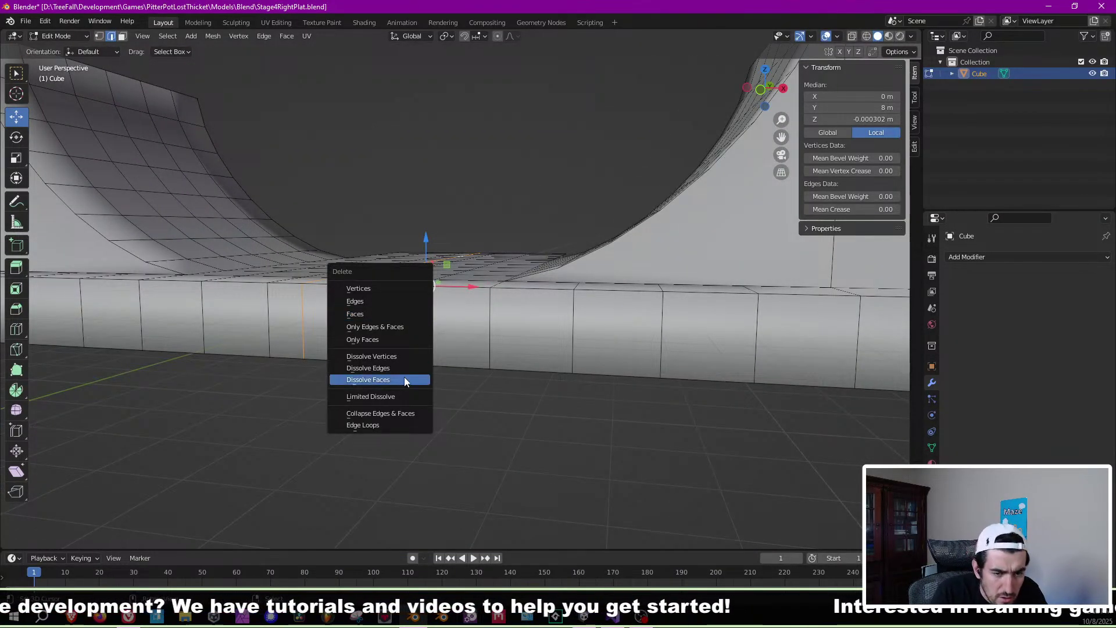
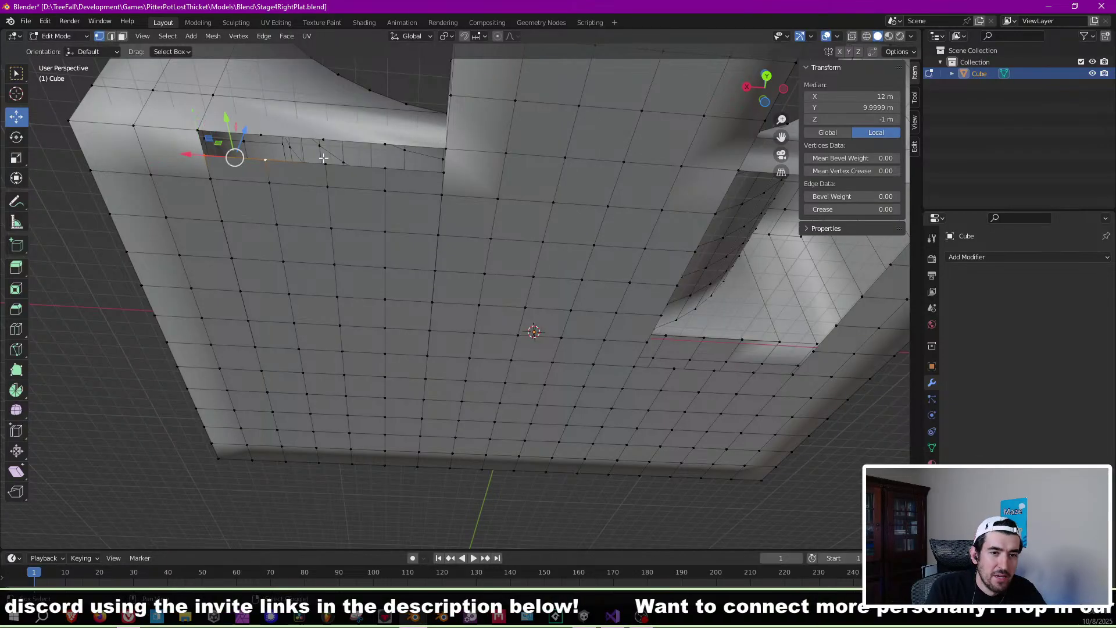
# Move the underside edge vertices bordering the +X gap 1 m along Y, then select the whole mesh.
pyautogui.keyDown('shift'); pyautogui.click(385, 169); pyautogui.keyUp('shift')
pyautogui.keyDown('shift'); pyautogui.click(440, 172); pyautogui.keyUp('shift')
pyautogui.click(324, 126)
pyautogui.moveTo(321, 129); pyautogui.dragTo(436, 104, button='middle')
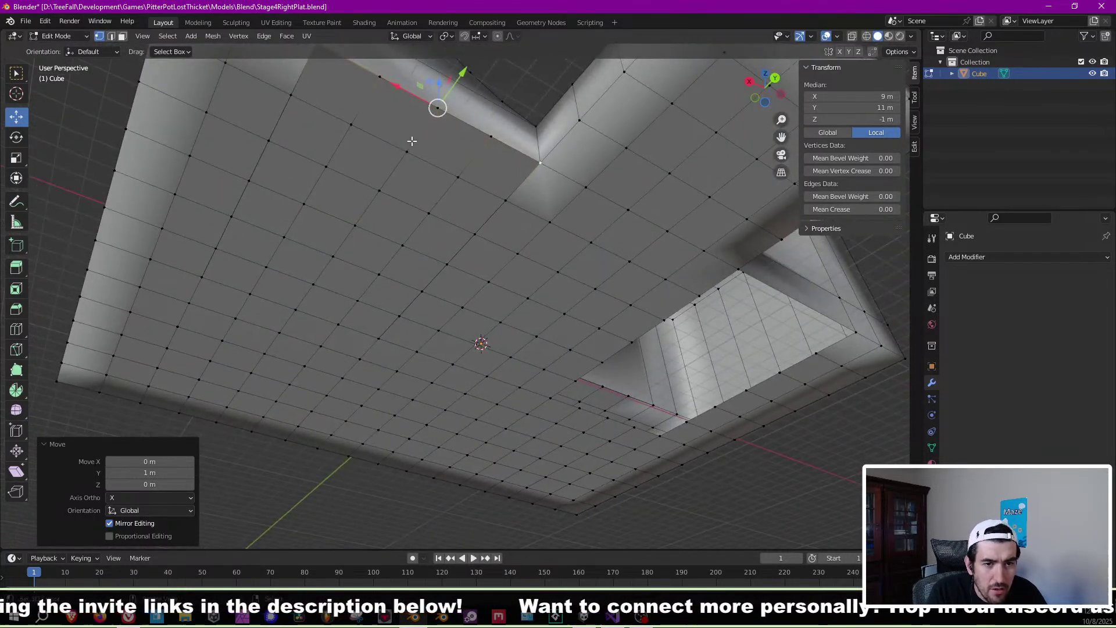
pyautogui.press('a')
pyautogui.moveTo(433, 162); pyautogui.dragTo(369, 188, button='middle')
pyautogui.scroll(3, 413, 275)
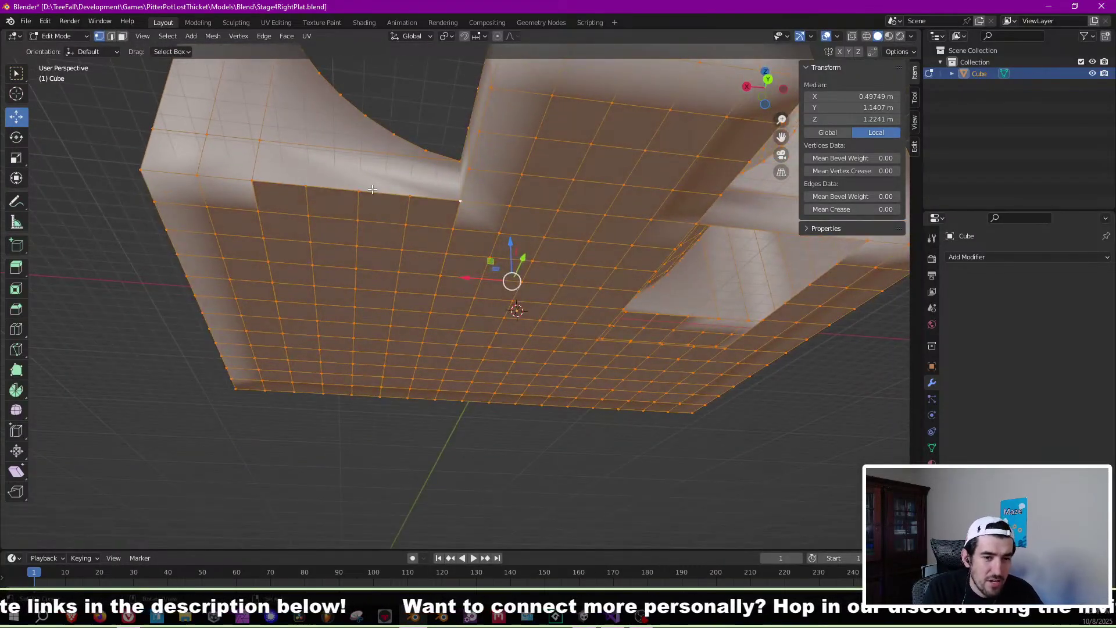
# Select the edges at Y -1 m bordering the -X underside opening and extrude them 2 m along Y.
pyautogui.moveTo(533, 237); pyautogui.dragTo(548, 308, button='middle')
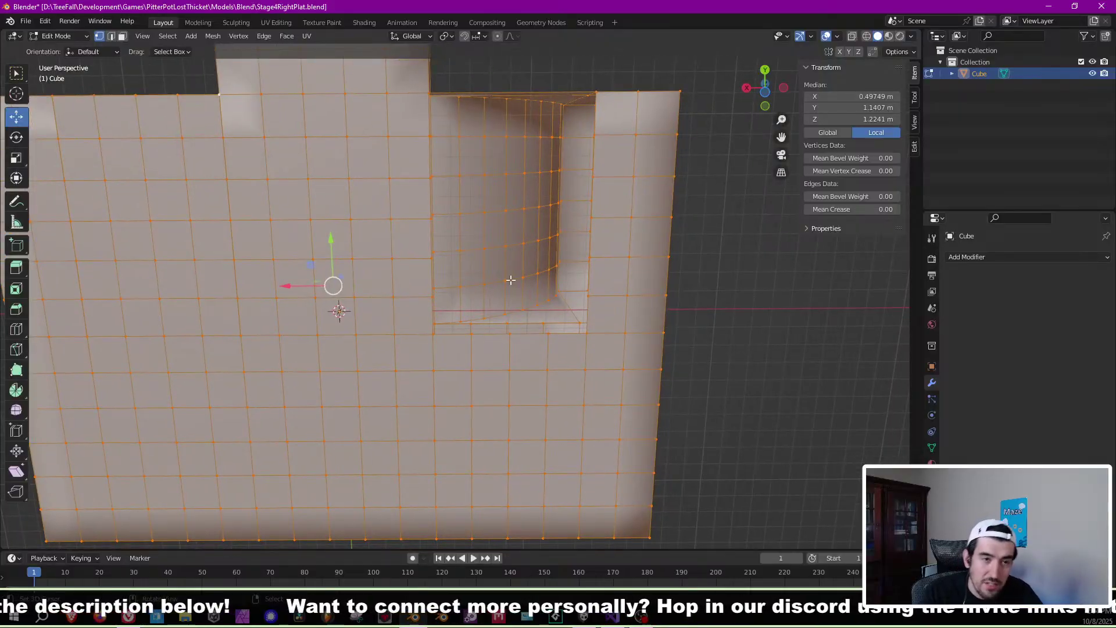
pyautogui.press('2')
pyautogui.click(454, 336)
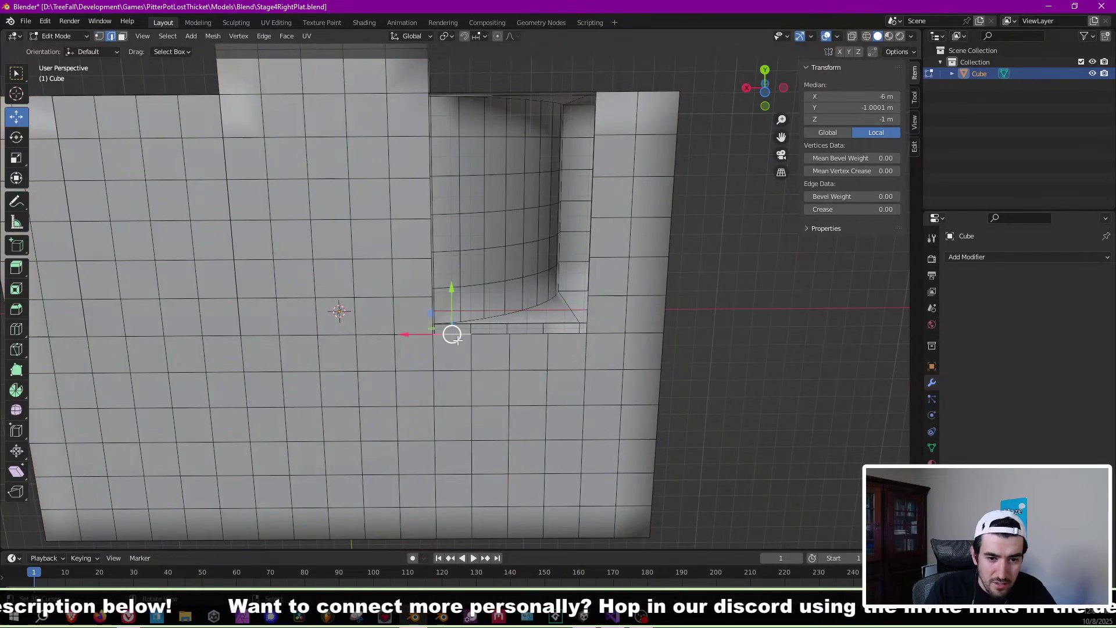
pyautogui.moveTo(499, 341); pyautogui.dragTo(527, 294, button='middle')
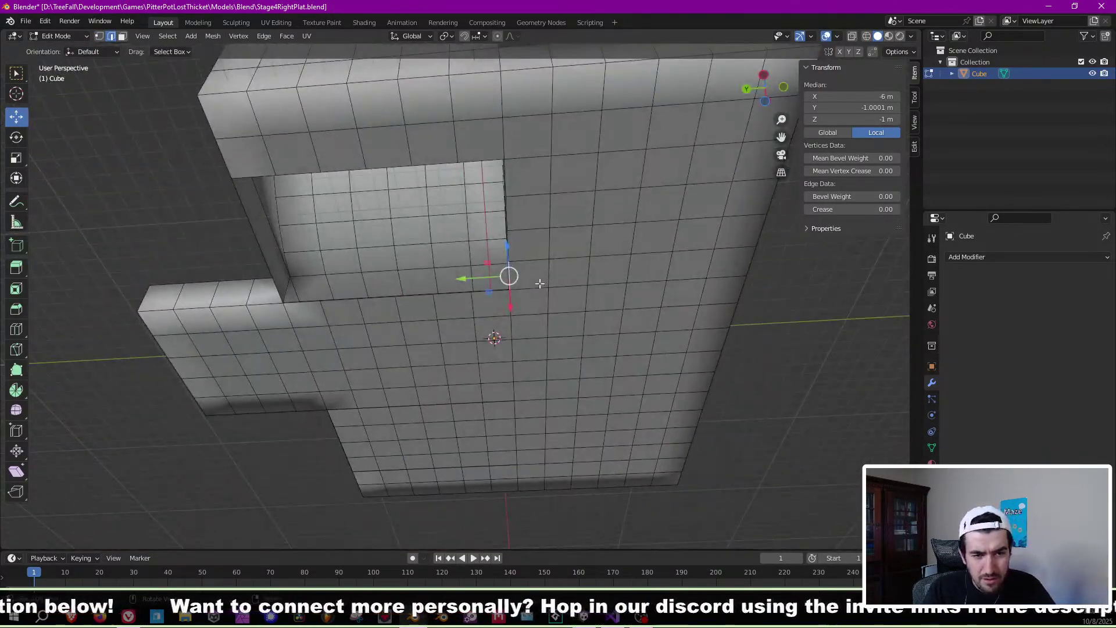
pyautogui.keyDown('shift'); pyautogui.click(518, 240); pyautogui.keyUp('shift')
pyautogui.keyDown('shift'); pyautogui.click(511, 224); pyautogui.keyUp('shift')
pyautogui.keyDown('shift'); pyautogui.click(515, 195); pyautogui.keyUp('shift')
pyautogui.keyDown('shift'); pyautogui.click(511, 176); pyautogui.keyUp('shift')
pyautogui.moveTo(499, 193); pyautogui.dragTo(576, 170, button='middle')
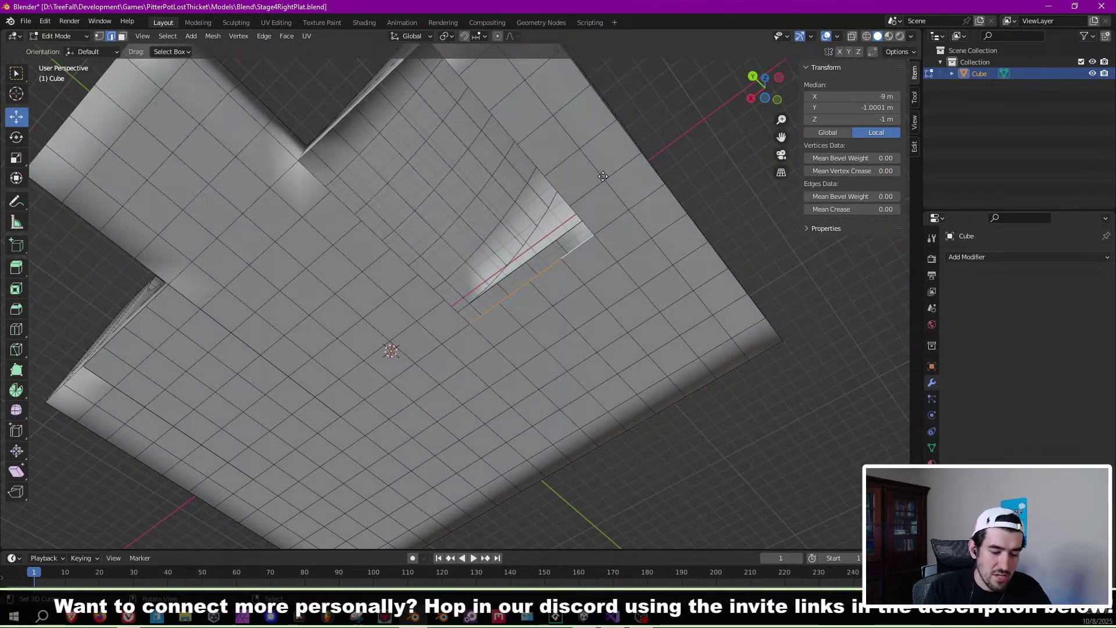
pyautogui.press('g')
pyautogui.press('y')
pyautogui.press('2')
pyautogui.press('Return')
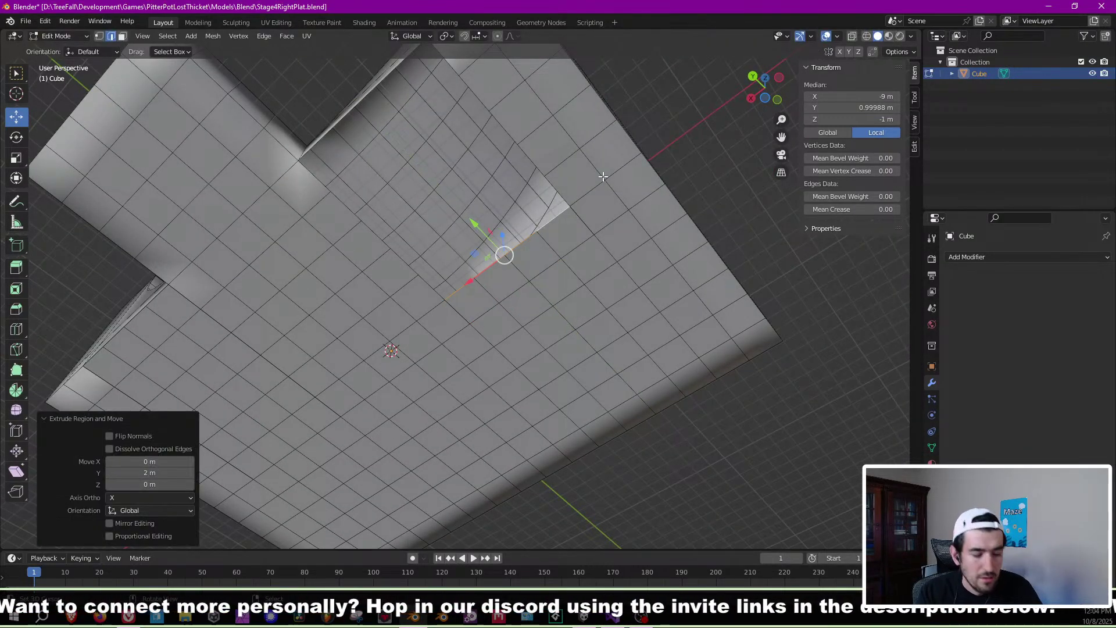
# Extrude the -X underside edges along Y in five further 2 m increments to cover the opening.
pyautogui.press('e')
pyautogui.press('y')
pyautogui.press('2')
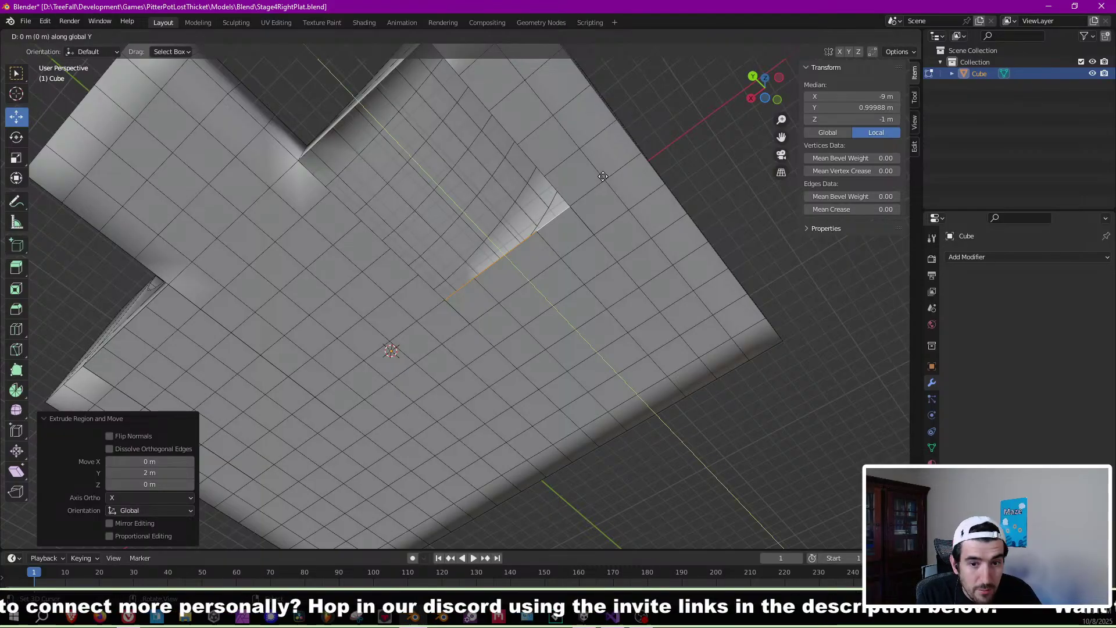
pyautogui.press('Return')
pyautogui.press('e')
pyautogui.press('y')
pyautogui.press('2')
pyautogui.press('Return')
pyautogui.press('e')
pyautogui.press('y')
pyautogui.press('2')
pyautogui.press('Return')
pyautogui.press('e')
pyautogui.press('y')
pyautogui.press('2')
pyautogui.press('Return')
pyautogui.press('e')
pyautogui.press('y')
pyautogui.press('2')
pyautogui.press('Return')
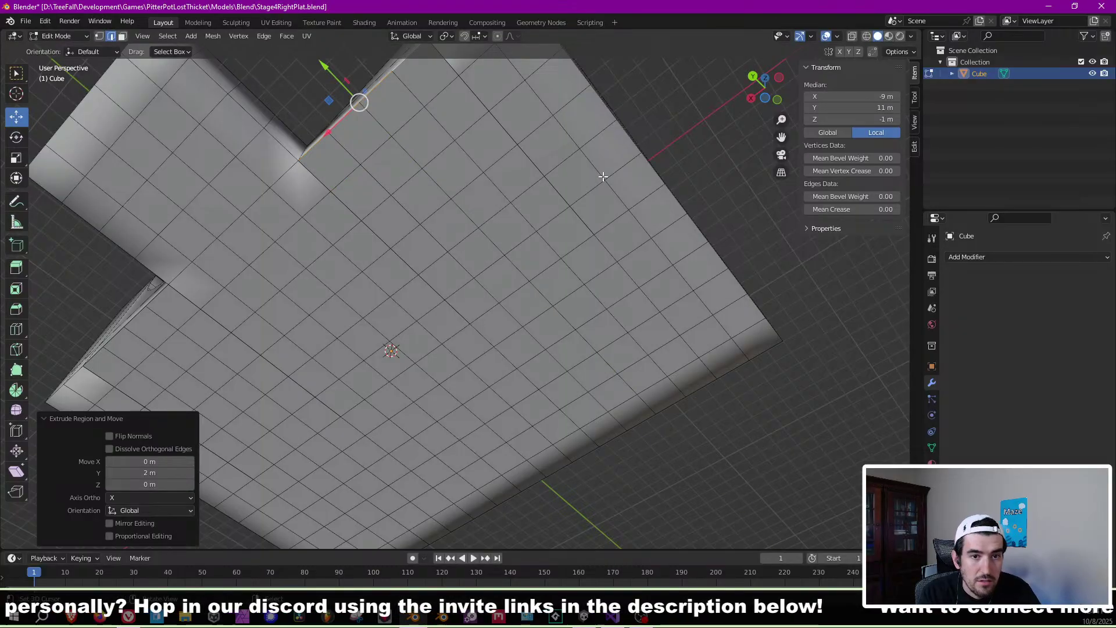
# Move the last extruded edges on the -X underside back by 1 m along Y.
pyautogui.press('g')
pyautogui.press('y')
pyautogui.press('-')
pyautogui.press('1')
pyautogui.press('Return')
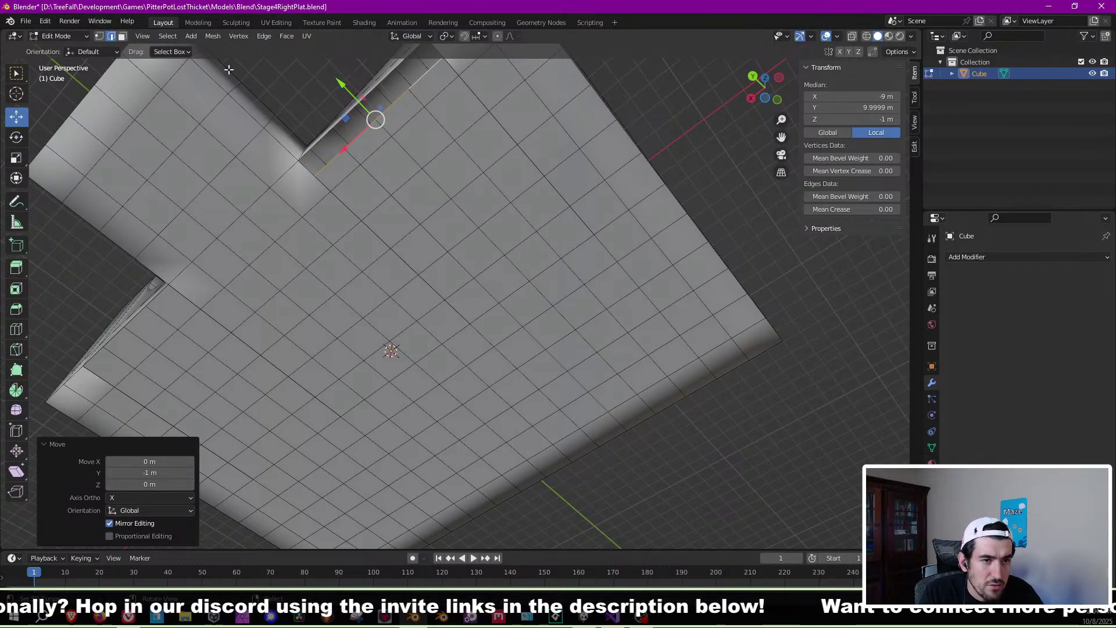
# Subdivide the edge at Y 11 m bordering the -X underside gap twice.
pyautogui.click(99, 36)
pyautogui.moveTo(372, 175); pyautogui.dragTo(386, 145, button='middle')
pyautogui.click(428, 129)
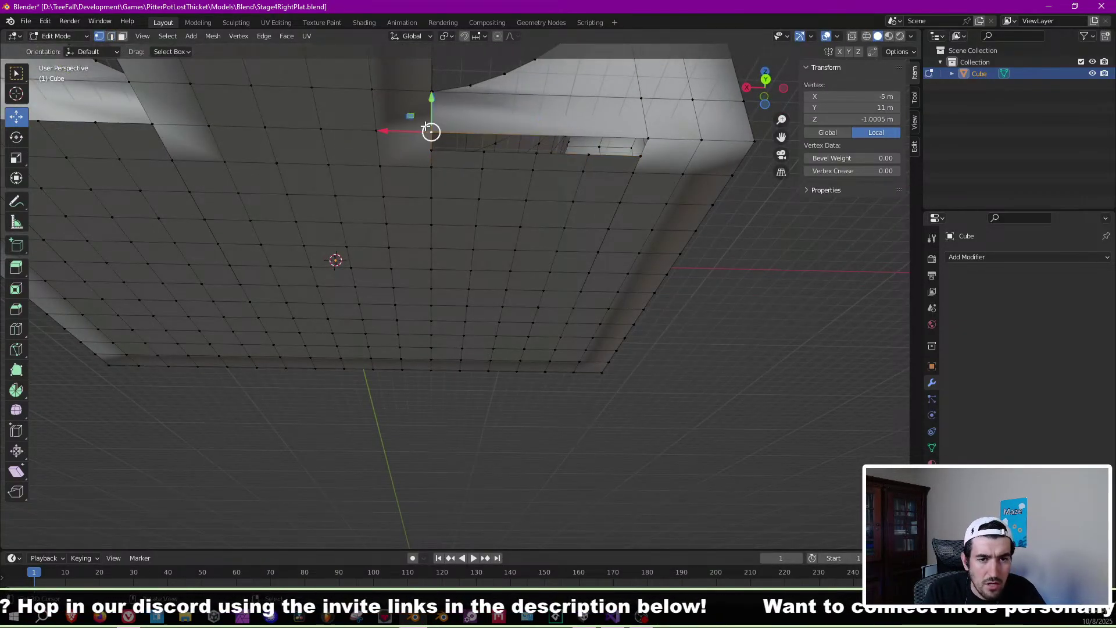
pyautogui.keyDown('shift'); pyautogui.click(626, 130); pyautogui.keyUp('shift')
pyautogui.click(263, 36)
pyautogui.click(302, 97)
pyautogui.click(263, 37)
pyautogui.click(308, 99)
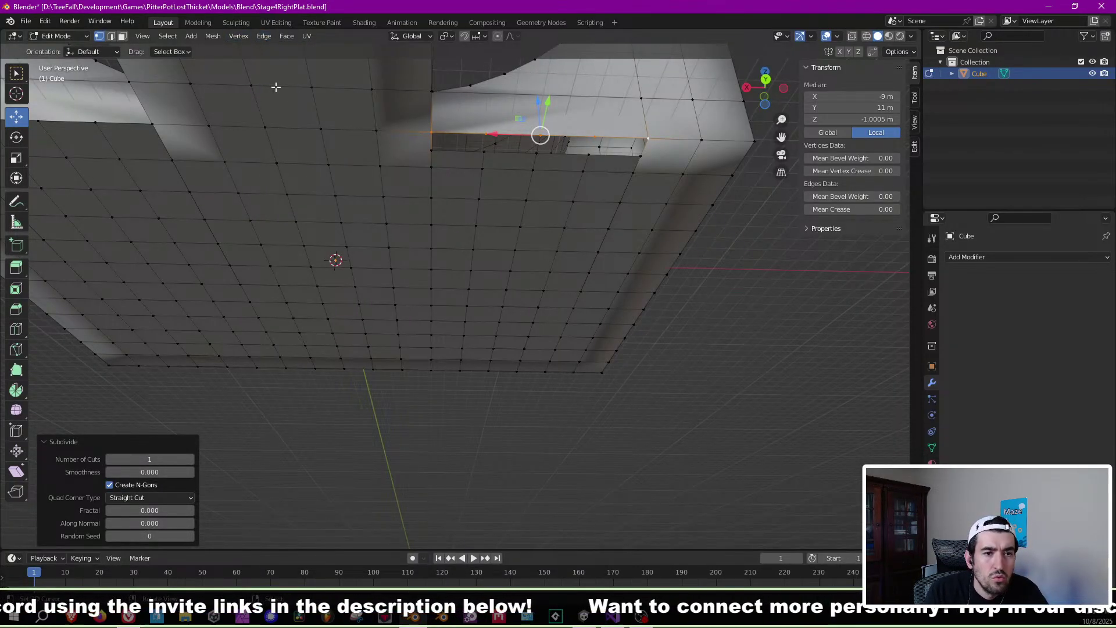
# Select the five underside border vertices along the -X gap and move them 1 m along Y.
pyautogui.click(436, 149)
pyautogui.keyDown('shift'); pyautogui.click(483, 152); pyautogui.keyUp('shift')
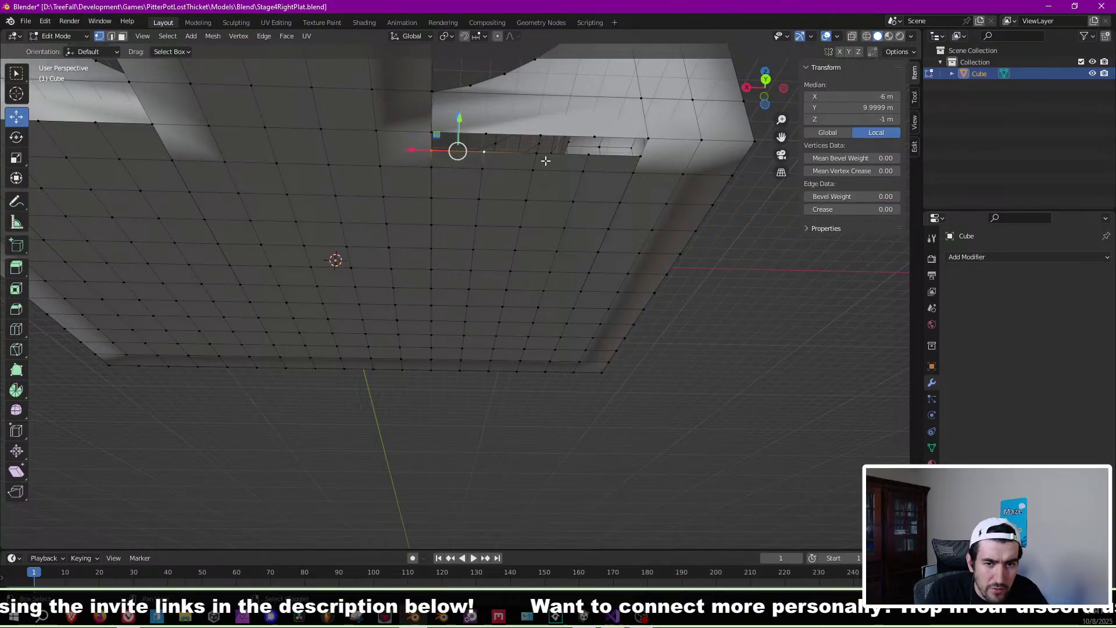
pyautogui.keyDown('shift'); pyautogui.click(535, 153); pyautogui.keyUp('shift')
pyautogui.keyDown('shift'); pyautogui.click(589, 154); pyautogui.keyUp('shift')
pyautogui.keyDown('shift'); pyautogui.click(630, 160); pyautogui.keyUp('shift')
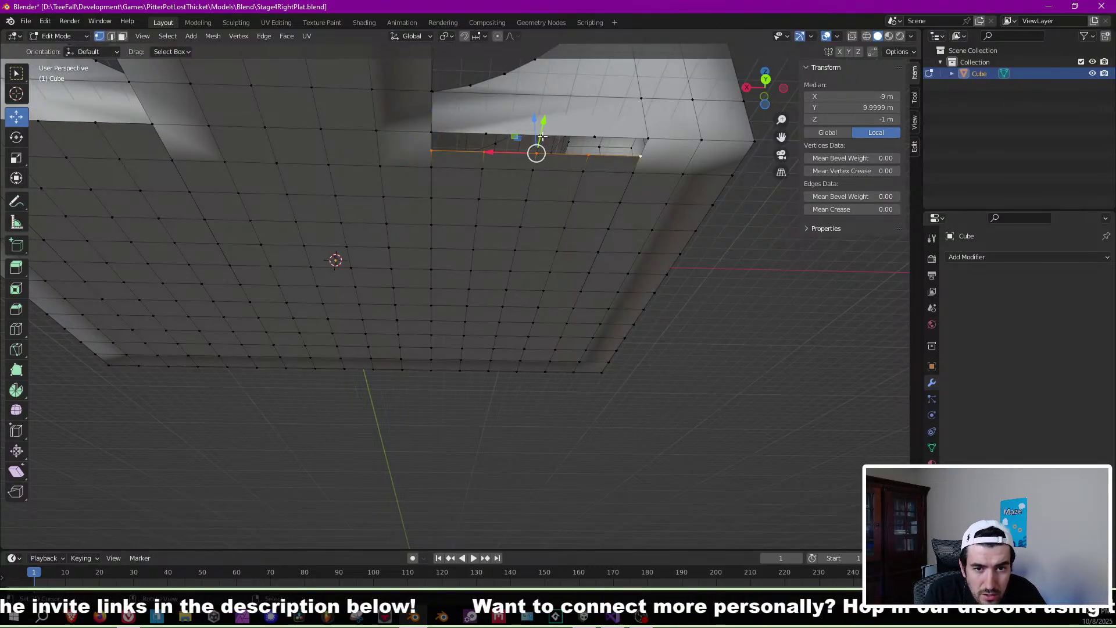
pyautogui.moveTo(542, 135); pyautogui.dragTo(672, 202, button='middle')
pyautogui.keyDown('ctrl'); pyautogui.moveTo(692, 251); pyautogui.dragTo(711, 249); pyautogui.keyUp('ctrl')
pyautogui.moveTo(707, 249); pyautogui.dragTo(540, 214, button='middle')
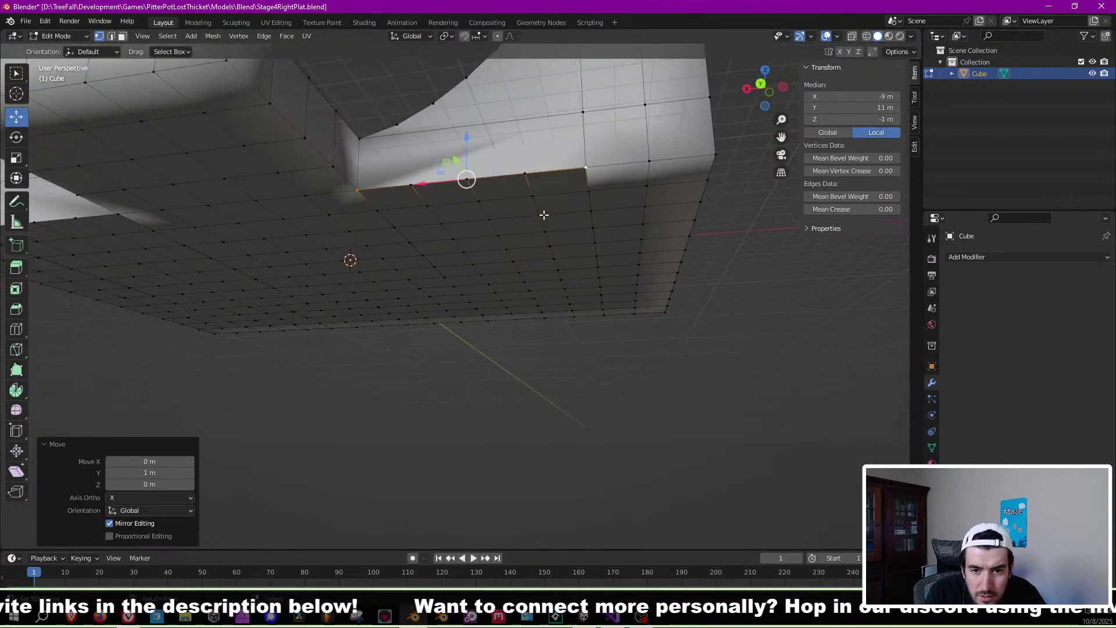
# Select the whole mesh and merge its vertices by distance at 0.0001 m.
pyautogui.press('a')
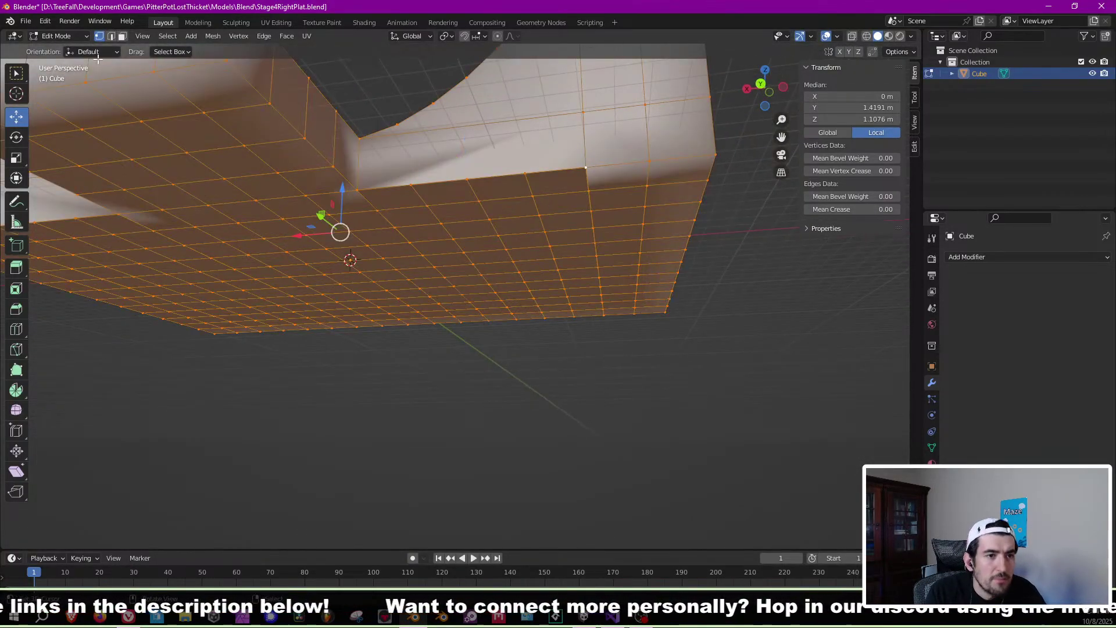
pyautogui.click(213, 36)
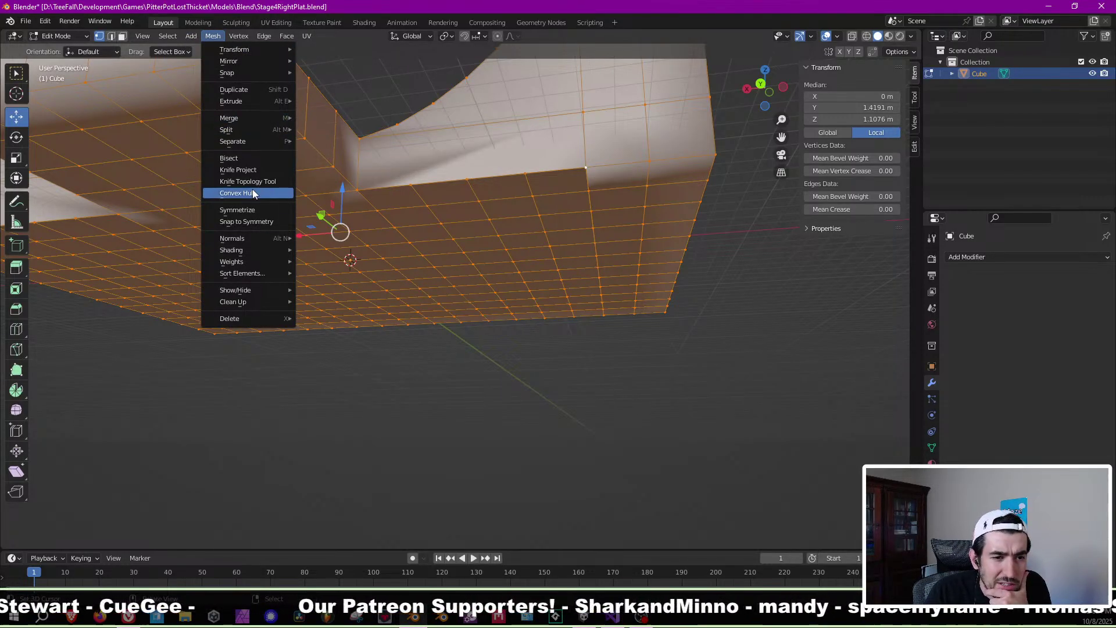
pyautogui.moveTo(243, 53)
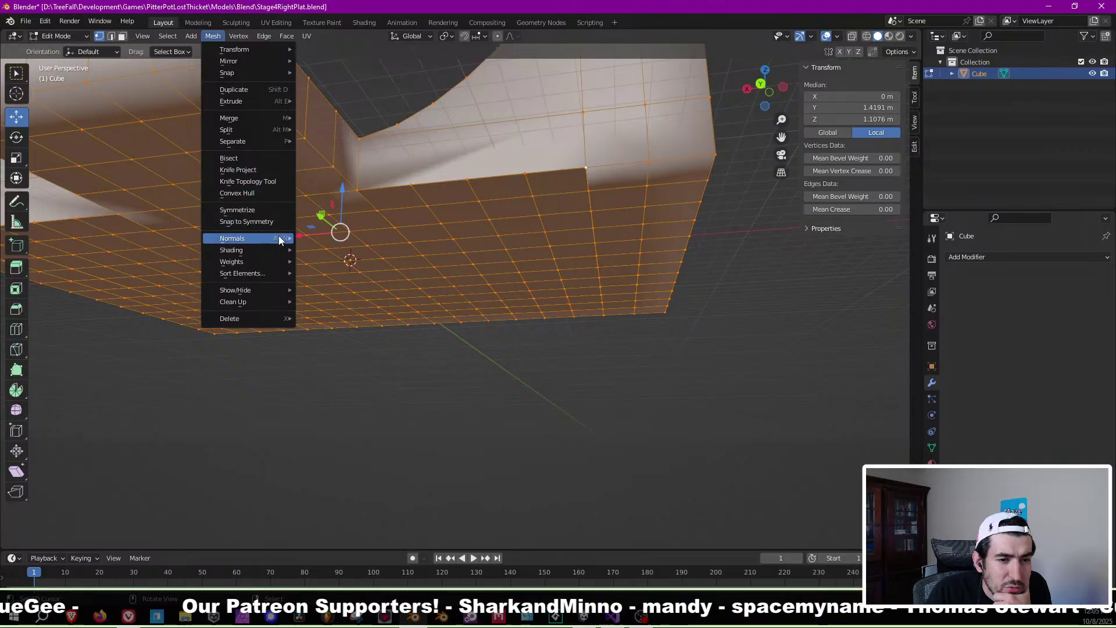
pyautogui.moveTo(210, 47)
pyautogui.moveTo(244, 118)
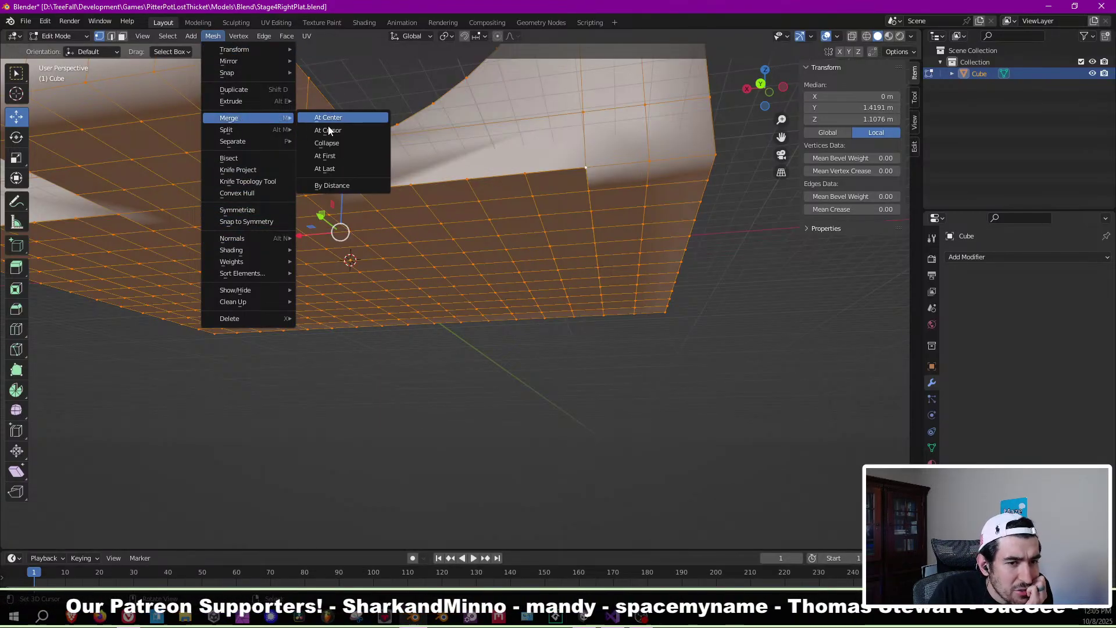
pyautogui.click(341, 185)
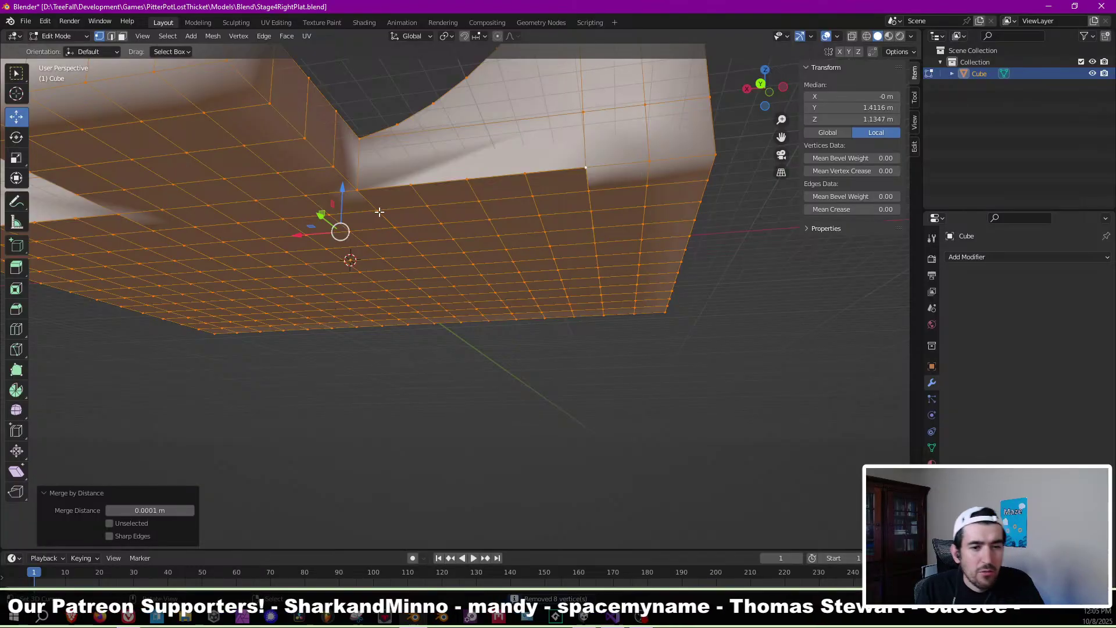
# Inspect the underside and its border edge loops for remaining gaps or unconnected edges.
pyautogui.hotkey('alt', 'a')
pyautogui.scroll(-6, 394, 205)
pyautogui.moveTo(393, 205)
pyautogui.mouseDown(button='middle')
pyautogui.moveTo(280, 306)
pyautogui.moveTo(375, 250)
pyautogui.moveTo(395, 204)
pyautogui.mouseUp(button='middle')
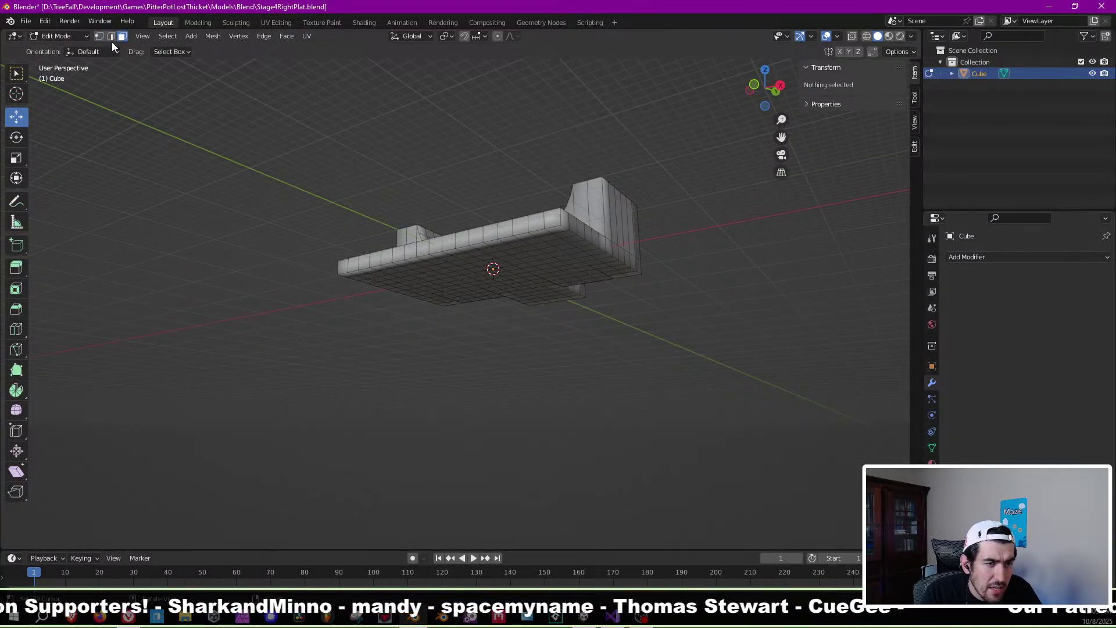
pyautogui.scroll(3, 406, 268)
pyautogui.moveTo(444, 240); pyautogui.dragTo(435, 206, button='middle')
pyautogui.keyDown('alt'); pyautogui.click(398, 191); pyautogui.keyUp('alt')
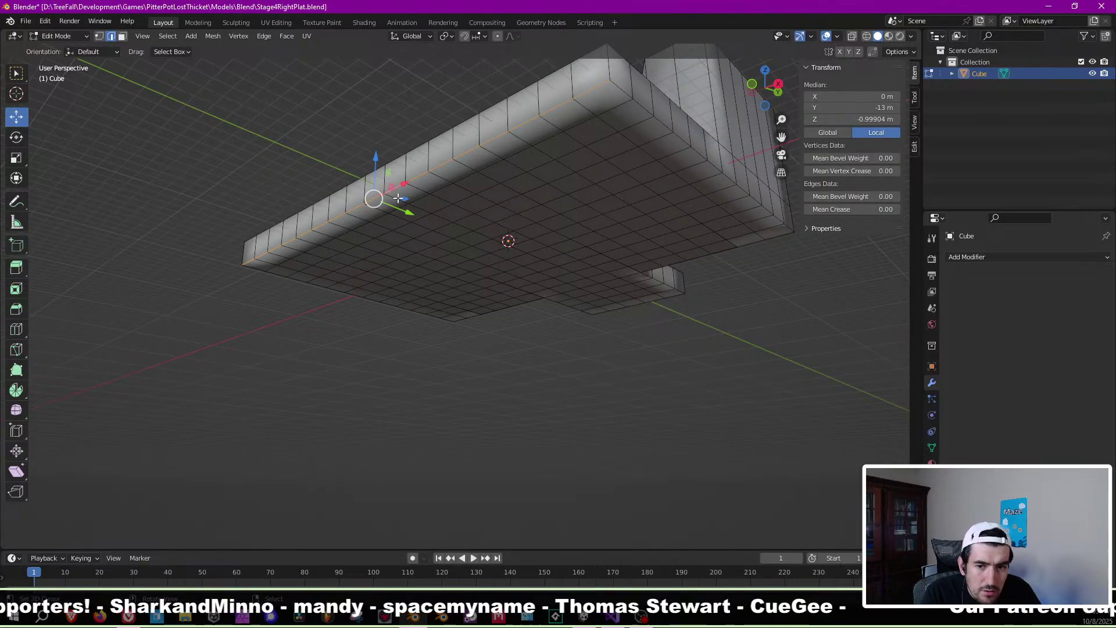
pyautogui.moveTo(587, 228); pyautogui.dragTo(477, 222, button='middle')
pyautogui.keyDown('alt'); pyautogui.keyDown('shift'); pyautogui.click(477, 170); pyautogui.keyUp('shift'); pyautogui.keyUp('alt')
pyautogui.moveTo(401, 163); pyautogui.dragTo(379, 216, button='middle')
pyautogui.scroll(3, 281, 222)
pyautogui.press('a')
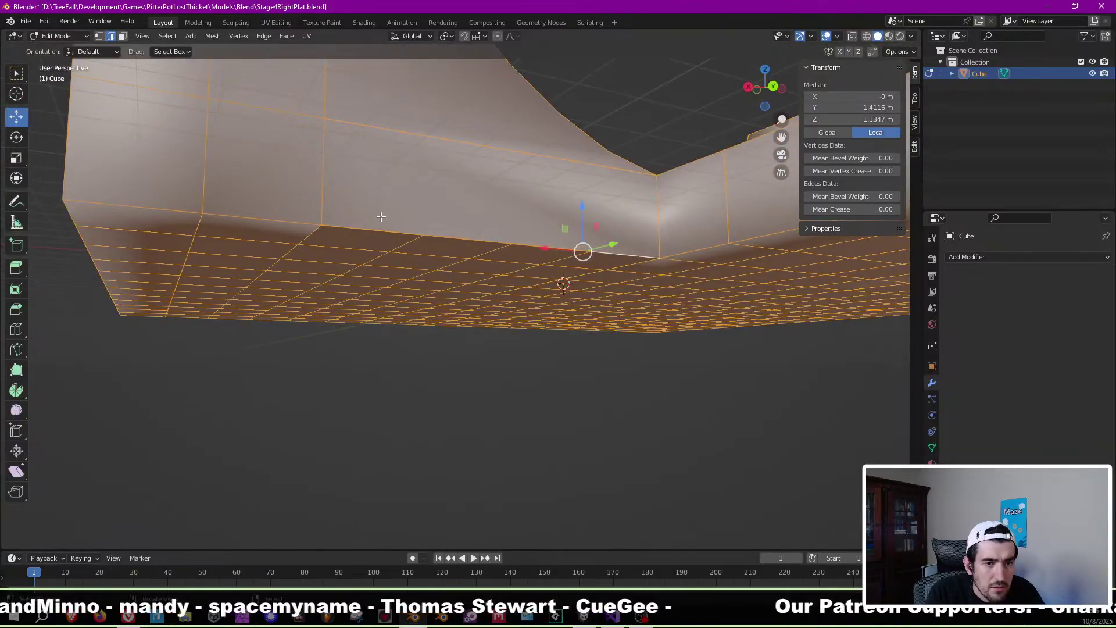
pyautogui.rightClick(410, 178)
pyautogui.moveTo(419, 179); pyautogui.dragTo(386, 112, button='middle')
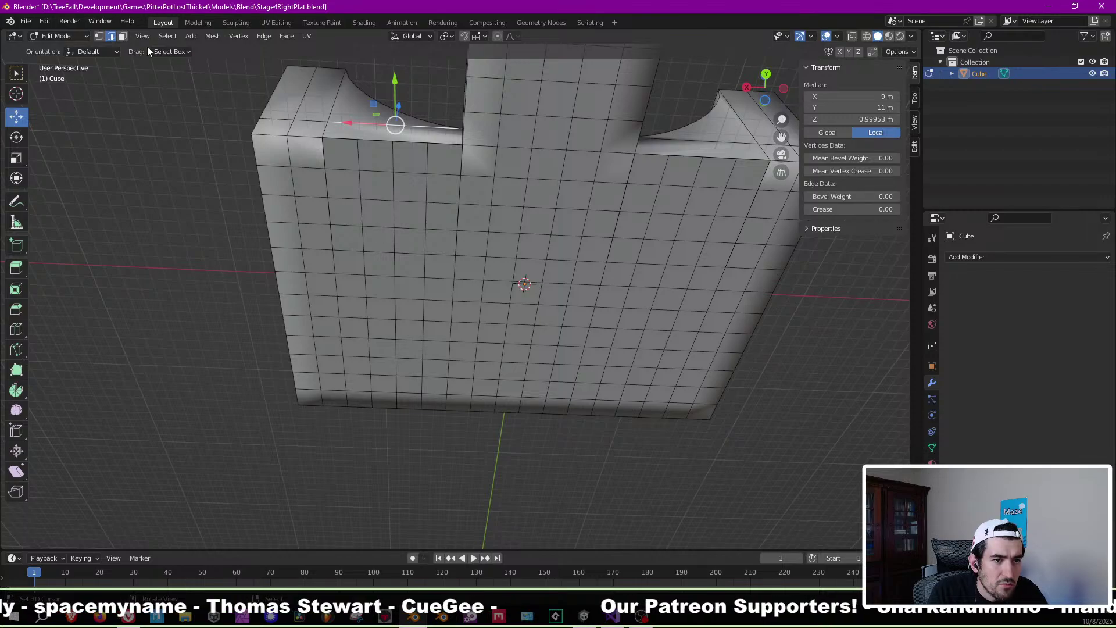
# Try extruding a single underside face near the +X notch at X 12 m.
pyautogui.click(122, 37)
pyautogui.rightClick(342, 151)
pyautogui.moveTo(342, 151); pyautogui.dragTo(401, 198, button='middle')
pyautogui.press('e')
pyautogui.click(404, 245)
pyautogui.hotkey('ctrl', 'z')
# Merge the whole mesh's vertices by distance again, with the merge distance set to 0.0101 m.
pyautogui.scroll(2, 339, 138)
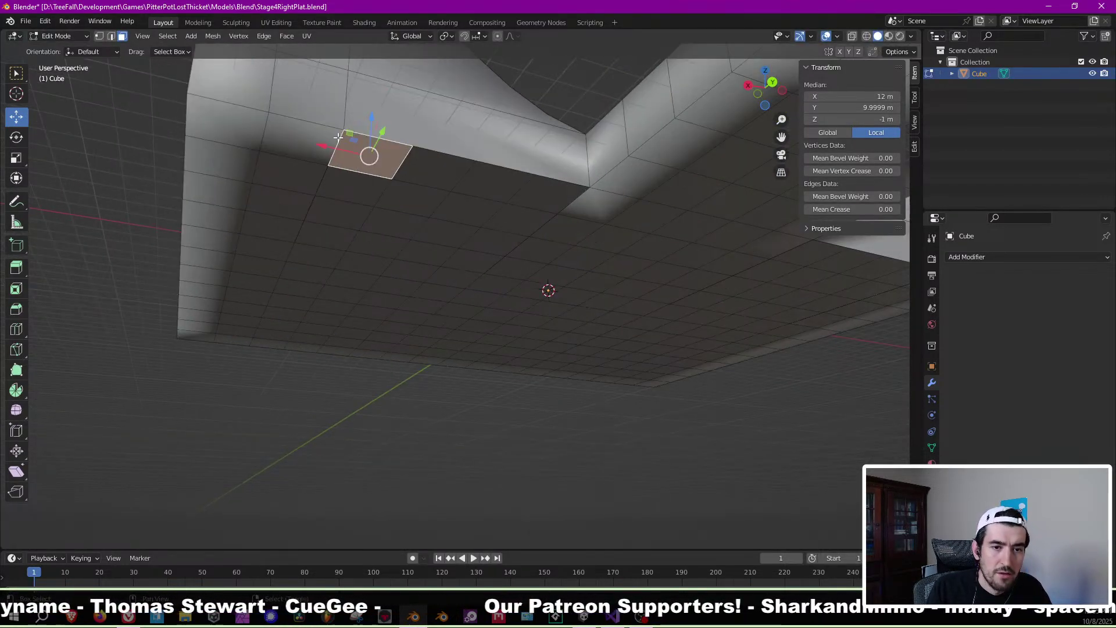
pyautogui.moveTo(339, 138); pyautogui.dragTo(341, 167, button='middle')
pyautogui.hotkey('ctrl', 'i')
pyautogui.click(204, 37)
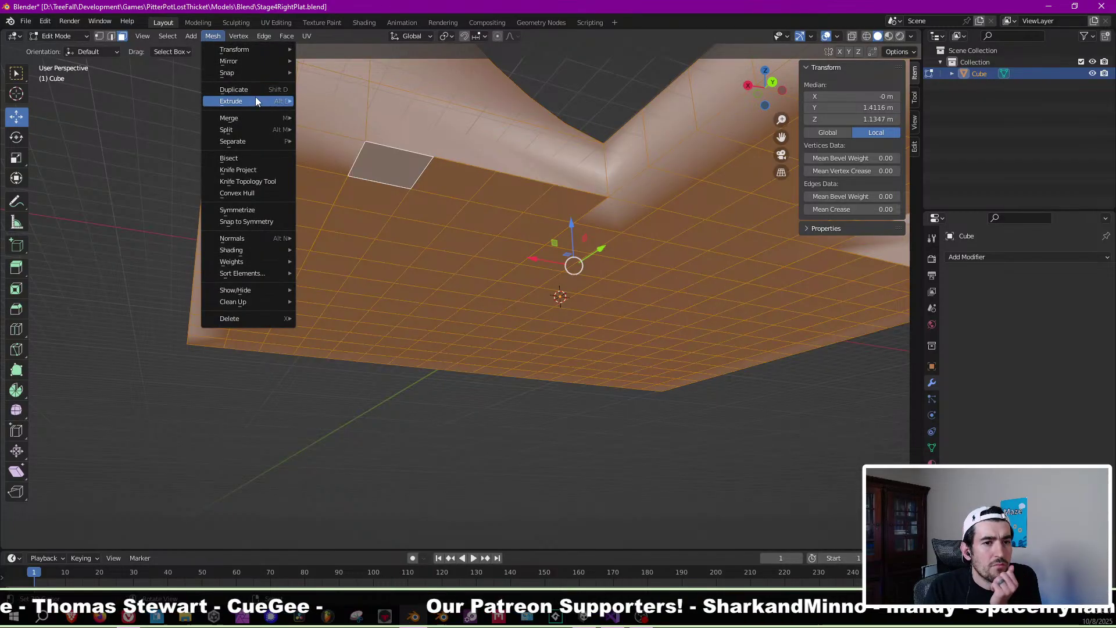
pyautogui.moveTo(255, 118)
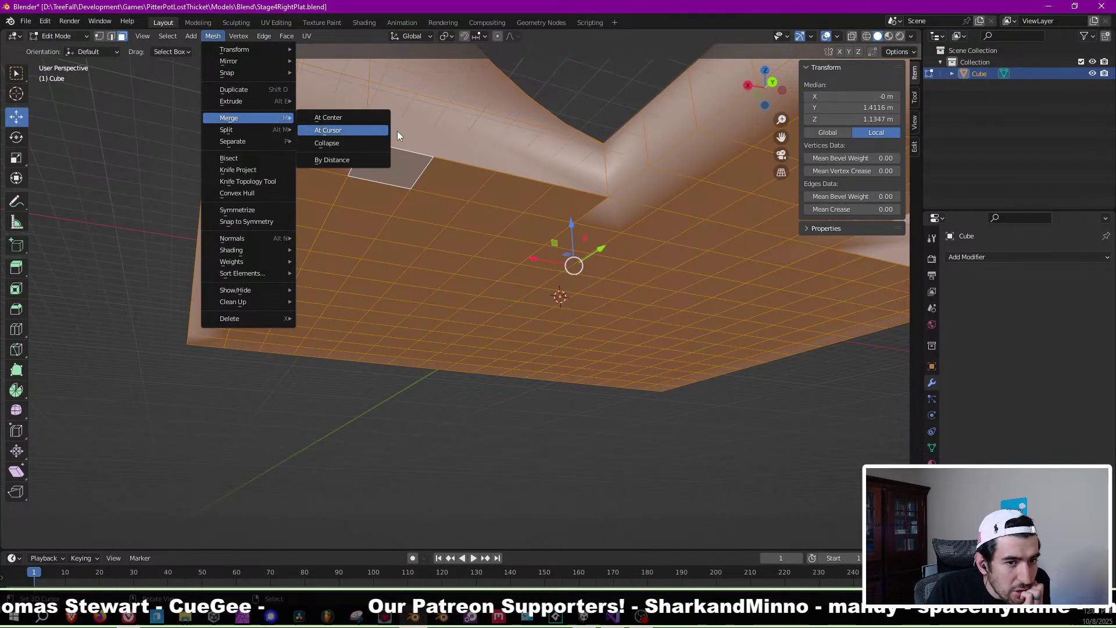
pyautogui.click(358, 156)
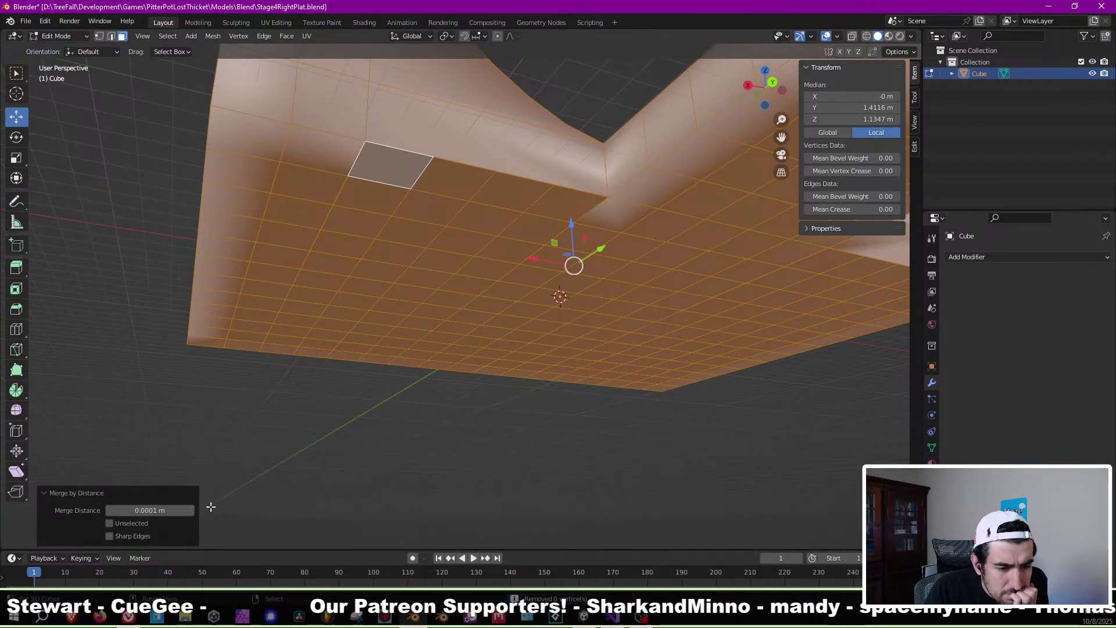
pyautogui.click(191, 511)
pyautogui.moveTo(407, 319); pyautogui.dragTo(460, 242, button='middle')
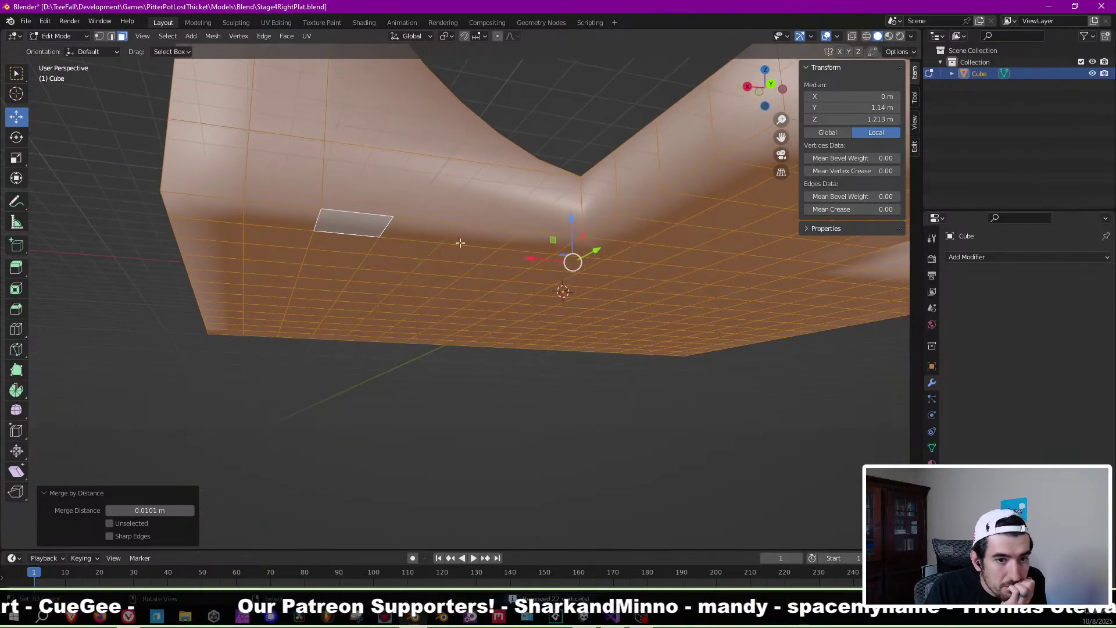
pyautogui.click(40, 491)
pyautogui.press('Tab')
pyautogui.moveTo(416, 202); pyautogui.dragTo(423, 133, button='middle')
pyautogui.press('Tab')
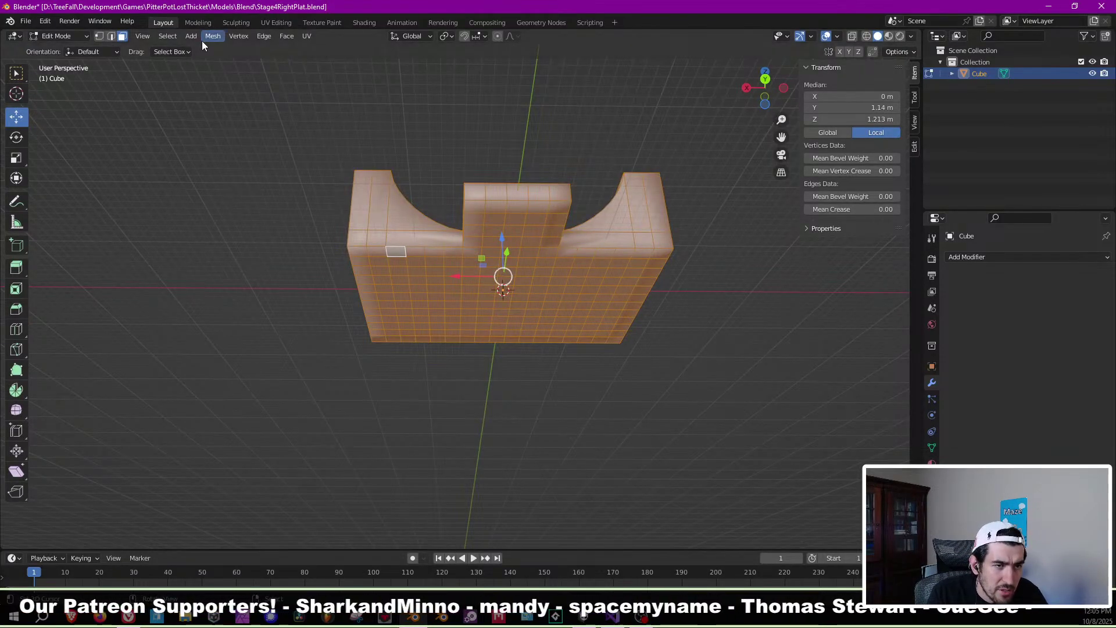
# Select the complete edge outline around the underside, including the protruding middle section, and mark it as a seam.
pyautogui.click(109, 36)
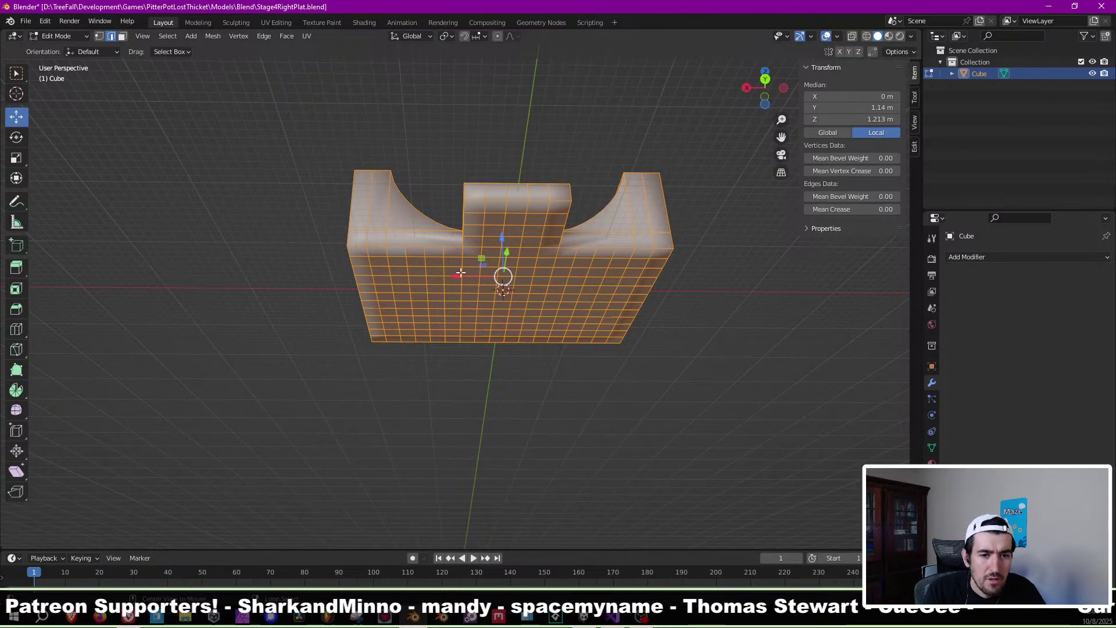
pyautogui.click(413, 248)
pyautogui.scroll(3, 435, 265)
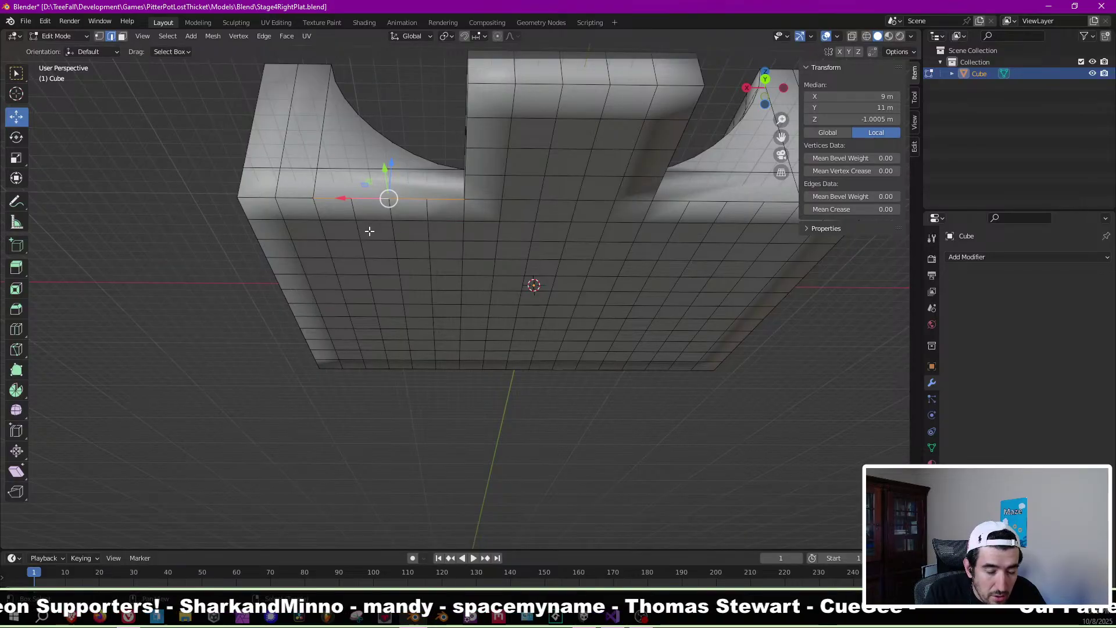
pyautogui.keyDown('shift'); pyautogui.moveTo(370, 232); pyautogui.dragTo(425, 233, button='middle'); pyautogui.keyUp('shift')
pyautogui.keyDown('alt'); pyautogui.keyDown('shift'); pyautogui.click(356, 201); pyautogui.keyUp('shift'); pyautogui.keyUp('alt')
pyautogui.keyDown('alt'); pyautogui.keyDown('shift'); pyautogui.click(333, 254); pyautogui.keyUp('shift'); pyautogui.keyUp('alt')
pyautogui.keyDown('alt'); pyautogui.keyDown('shift'); pyautogui.click(332, 254); pyautogui.keyUp('shift'); pyautogui.keyUp('alt')
pyautogui.keyDown('alt'); pyautogui.keyDown('shift'); pyautogui.click(316, 236); pyautogui.keyUp('shift'); pyautogui.keyUp('alt')
pyautogui.keyDown('alt'); pyautogui.keyDown('shift'); pyautogui.click(404, 388); pyautogui.keyUp('shift'); pyautogui.keyUp('alt')
pyautogui.keyDown('shift'); pyautogui.moveTo(695, 331); pyautogui.dragTo(482, 338, button='middle'); pyautogui.keyUp('shift')
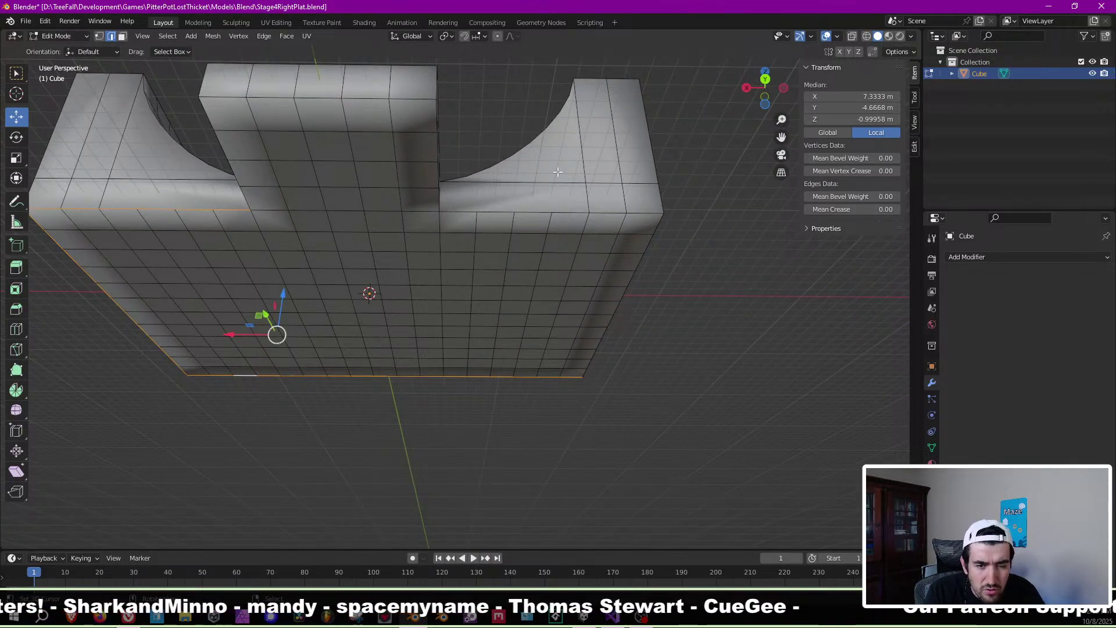
pyautogui.keyDown('alt'); pyautogui.keyDown('shift'); pyautogui.click(655, 268); pyautogui.keyUp('shift'); pyautogui.keyUp('alt')
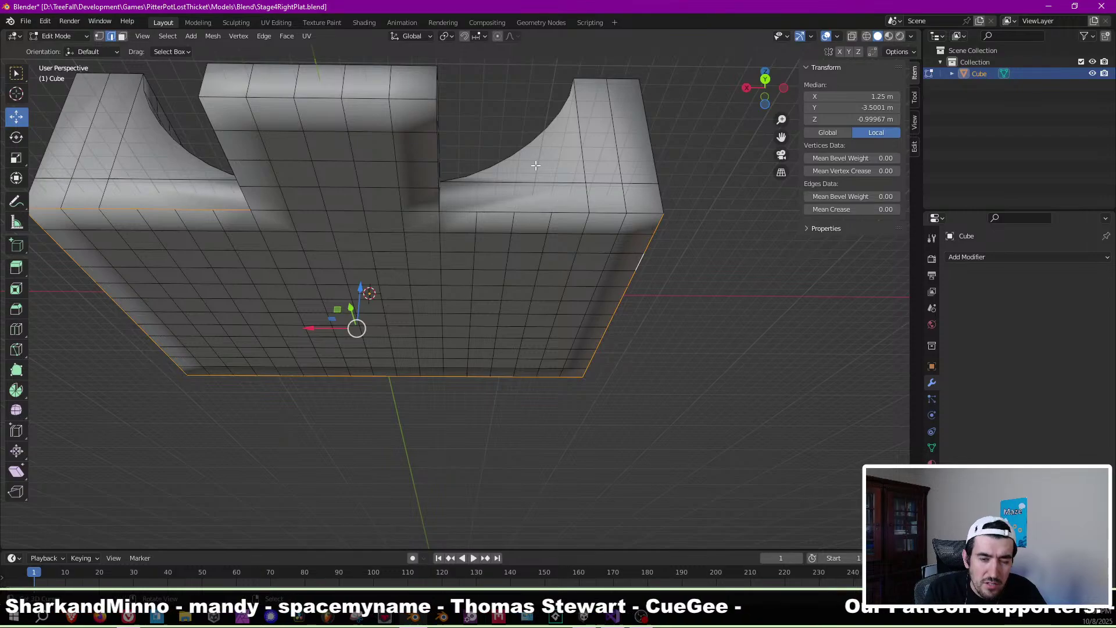
pyautogui.keyDown('alt'); pyautogui.keyDown('shift'); pyautogui.click(524, 207); pyautogui.keyUp('shift'); pyautogui.keyUp('alt')
pyautogui.keyDown('alt'); pyautogui.keyDown('shift'); pyautogui.click(612, 210); pyautogui.keyUp('shift'); pyautogui.keyUp('alt')
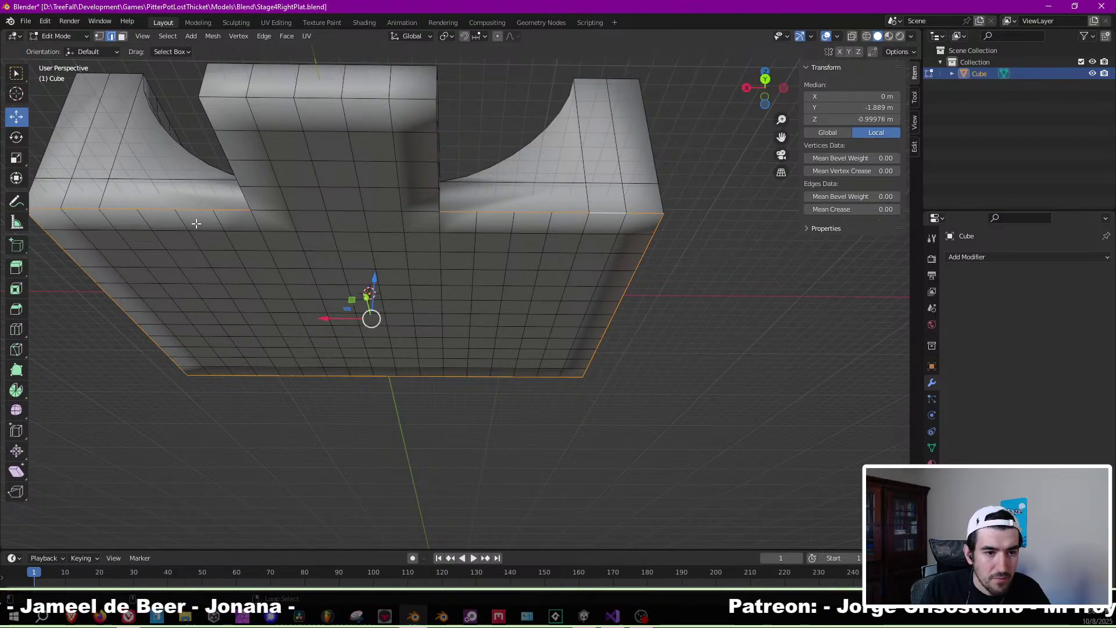
pyautogui.keyDown('alt'); pyautogui.keyDown('shift'); pyautogui.click(248, 175); pyautogui.keyUp('shift'); pyautogui.keyUp('alt')
pyautogui.keyDown('alt'); pyautogui.keyDown('shift'); pyautogui.click(389, 100); pyautogui.keyUp('shift'); pyautogui.keyUp('alt')
pyautogui.keyDown('alt'); pyautogui.keyDown('shift'); pyautogui.click(430, 112); pyautogui.keyUp('shift'); pyautogui.keyUp('alt')
pyautogui.scroll(-3, 423, 139)
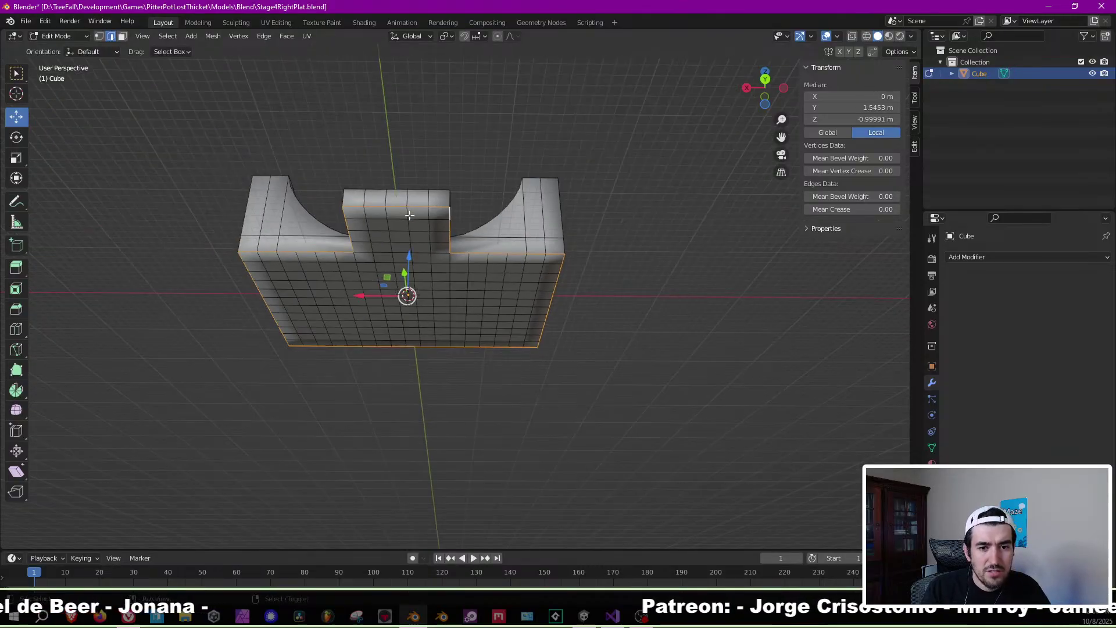
pyautogui.click(306, 36)
pyautogui.click(368, 174)
# Select the underside faces enclosed by the seam and extrude them downward in eighteen 2 m increments.
pyautogui.click(122, 36)
pyautogui.click(375, 299)
pyautogui.hotkey('ctrl', 'l')
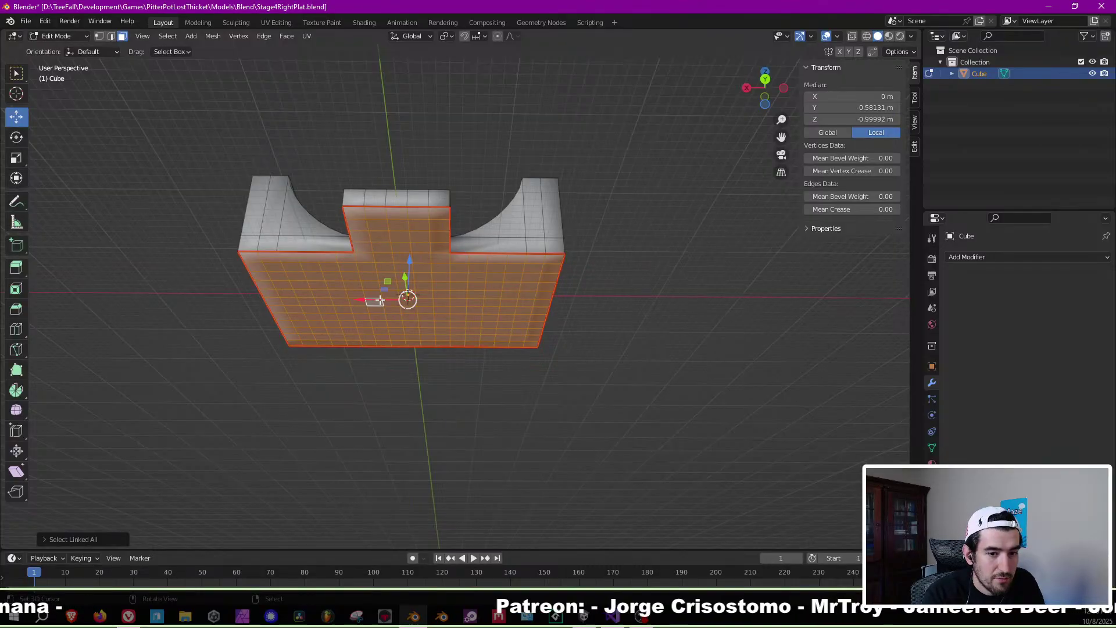
pyautogui.press('KP_1')
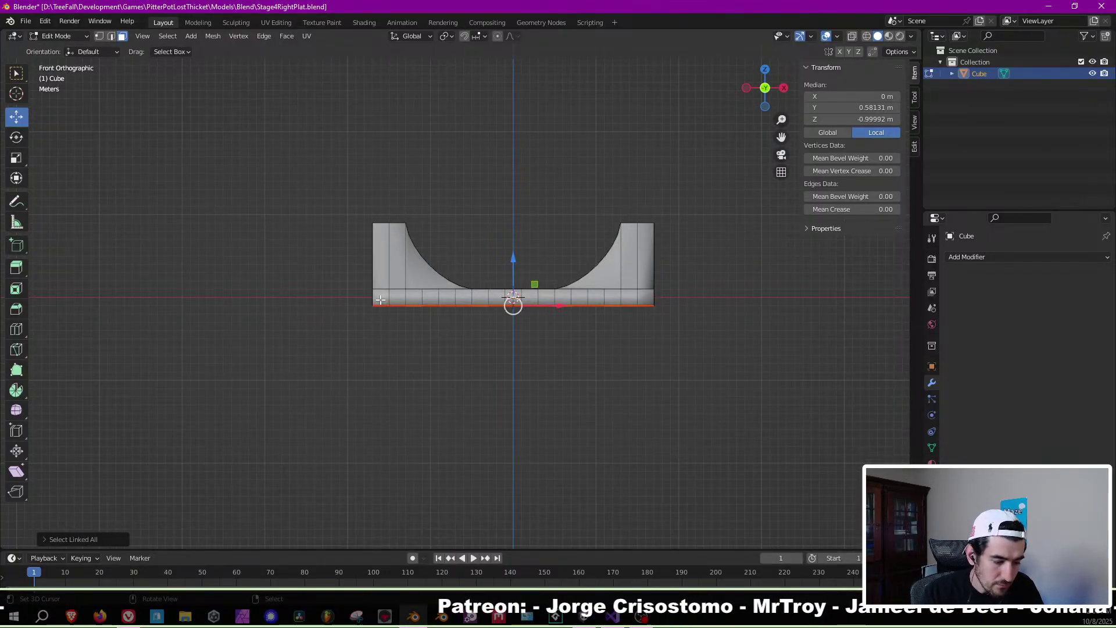
pyautogui.write('e2')
pyautogui.press('Return')
pyautogui.write('e2')
pyautogui.press('Return')
pyautogui.write('e2')
pyautogui.press('Return')
pyautogui.write('e2')
pyautogui.press('Return')
pyautogui.write('e2')
pyautogui.press('Return')
pyautogui.write('e2')
pyautogui.press('Return')
pyautogui.write('e2')
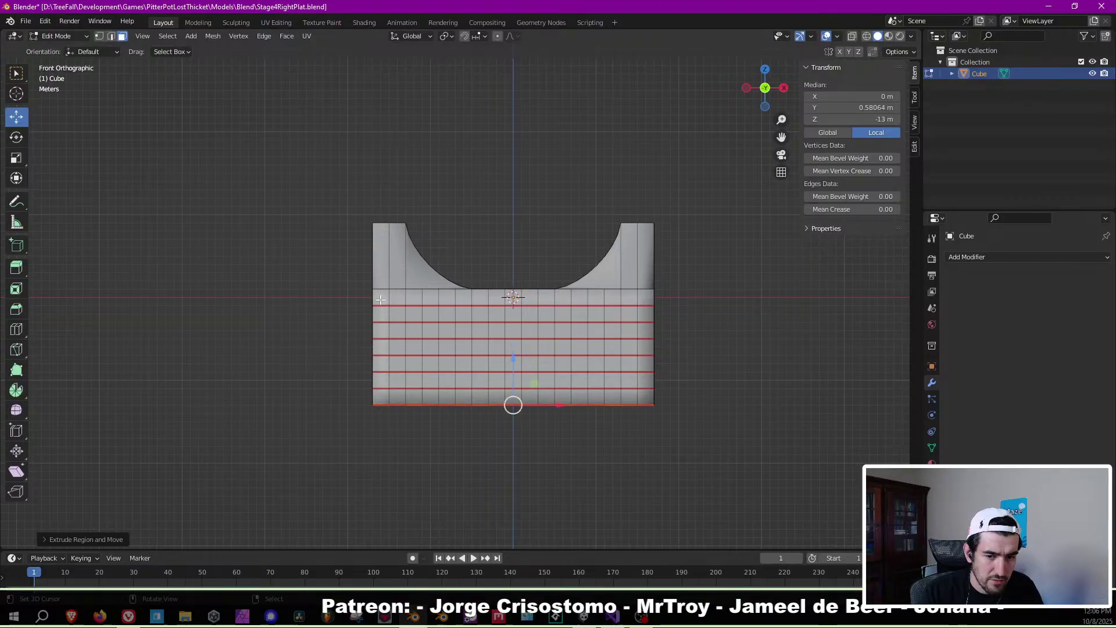
pyautogui.press('Return')
pyautogui.write('e2')
pyautogui.press('Return')
pyautogui.write('e2')
pyautogui.press('Return')
pyautogui.press('e')
pyautogui.press('2')
pyautogui.press('Return')
pyautogui.press('e')
pyautogui.press('2')
pyautogui.press('Return')
pyautogui.press('e')
pyautogui.press('2')
pyautogui.press('Return')
pyautogui.press('e')
pyautogui.press('2')
pyautogui.press('Return')
pyautogui.press('e')
pyautogui.press('2')
pyautogui.press('Return')
pyautogui.press('e')
pyautogui.press('2')
pyautogui.press('Return')
pyautogui.press('e')
pyautogui.press('2')
pyautogui.press('Return')
pyautogui.press('e')
pyautogui.press('2')
pyautogui.press('Return')
pyautogui.press('e')
pyautogui.press('2')
pyautogui.press('Return')
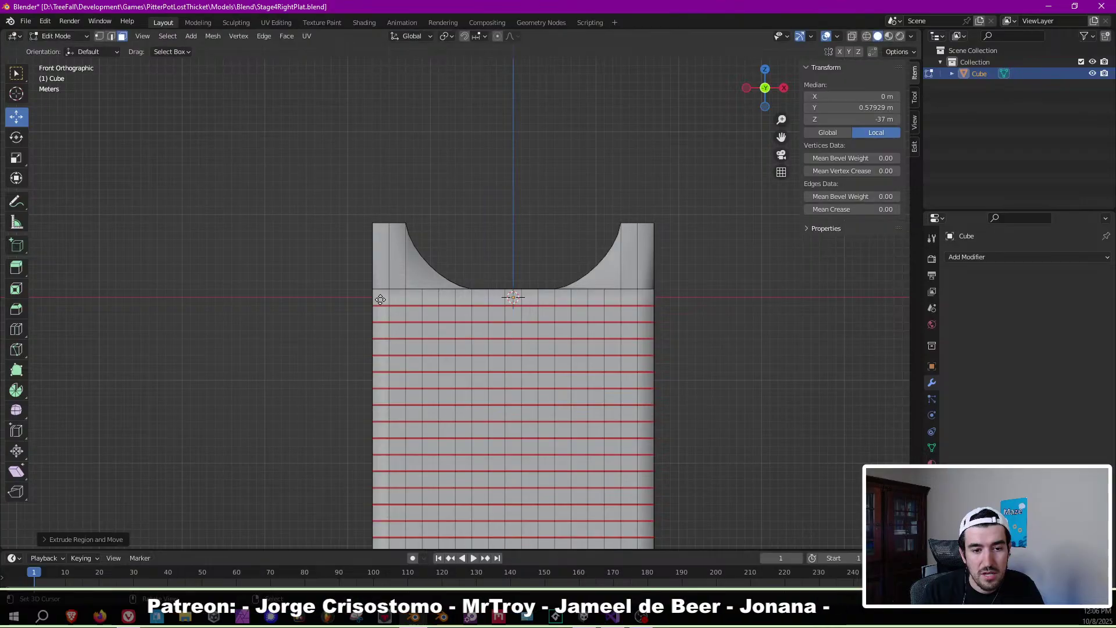
# Replace a trial X-axis extrusion of the bottom faces with one further 2 m downward extrusion.
pyautogui.press('e')
pyautogui.write('xis')
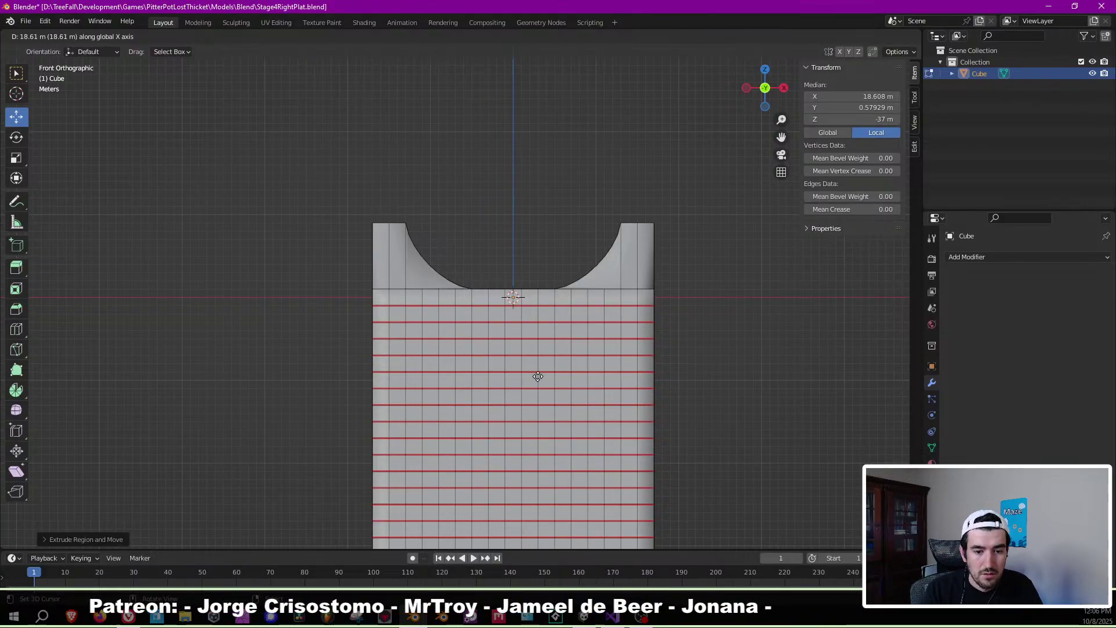
pyautogui.write('19.1')
pyautogui.press('Return')
pyautogui.scroll(-4, 328, 329)
pyautogui.hotkey('ctrl', 'z')
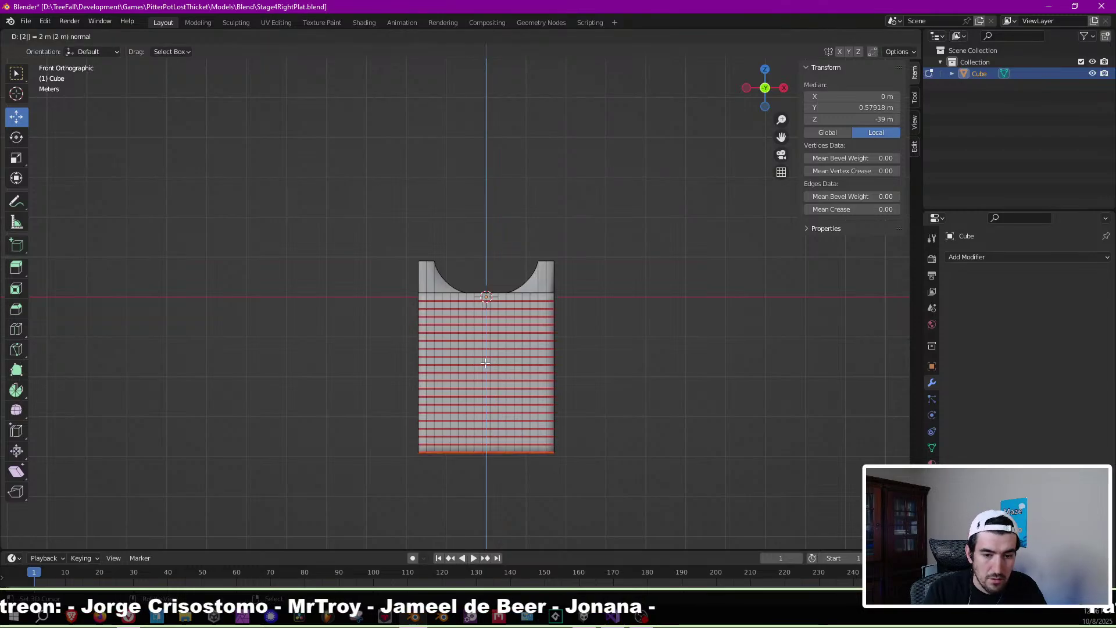
# Select the whole mesh and clear all of its seams.
pyautogui.moveTo(546, 362); pyautogui.dragTo(417, 353, button='middle')
pyautogui.press('a')
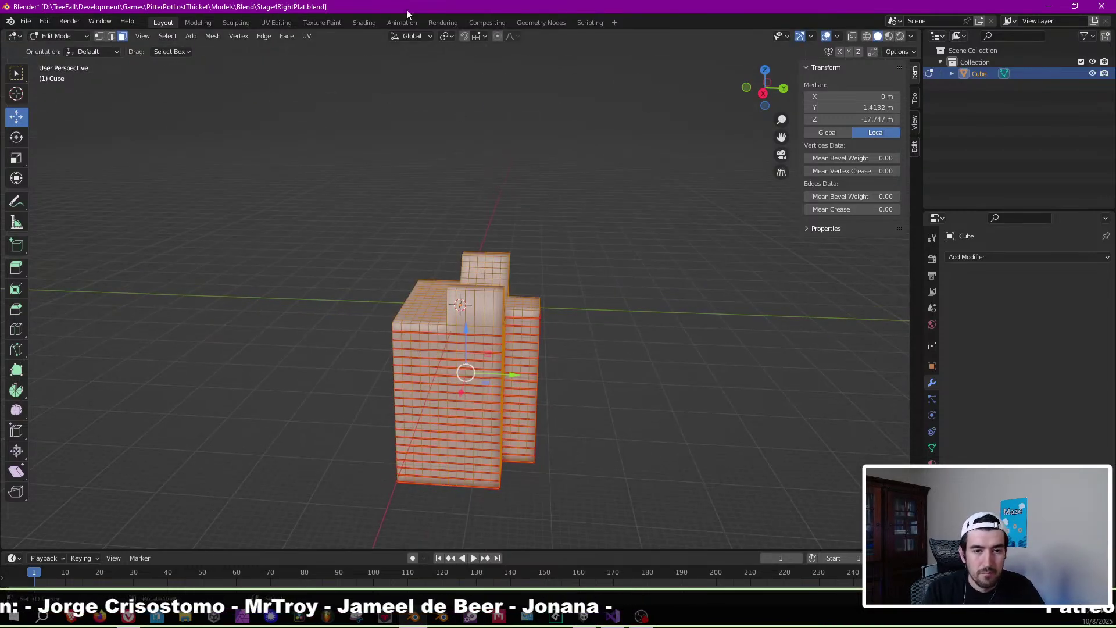
pyautogui.click(306, 36)
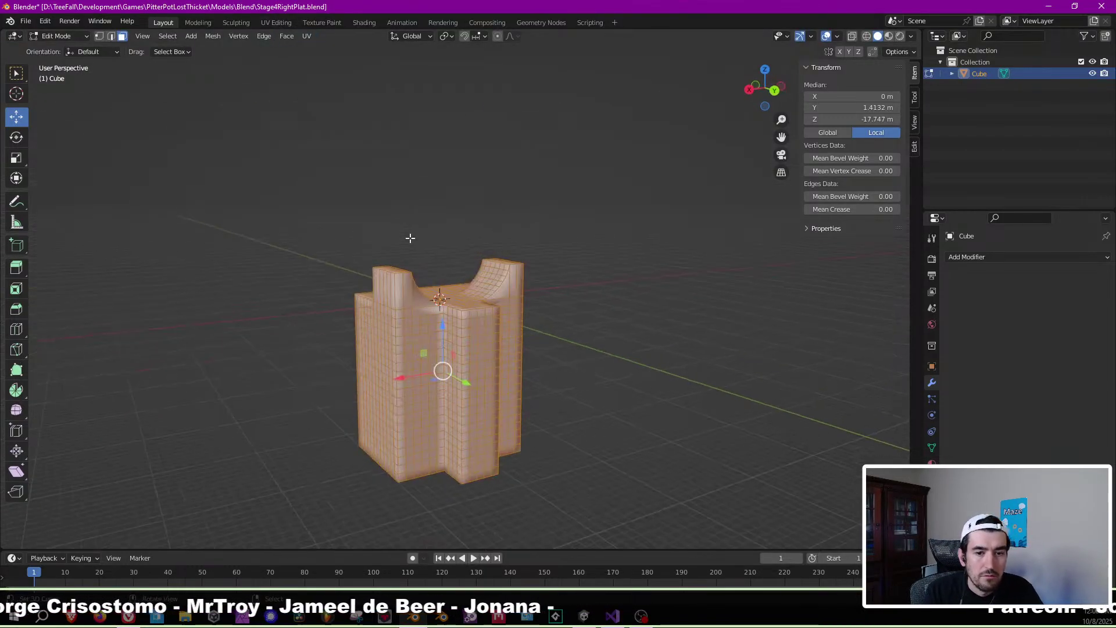
pyautogui.scroll(4, 410, 238)
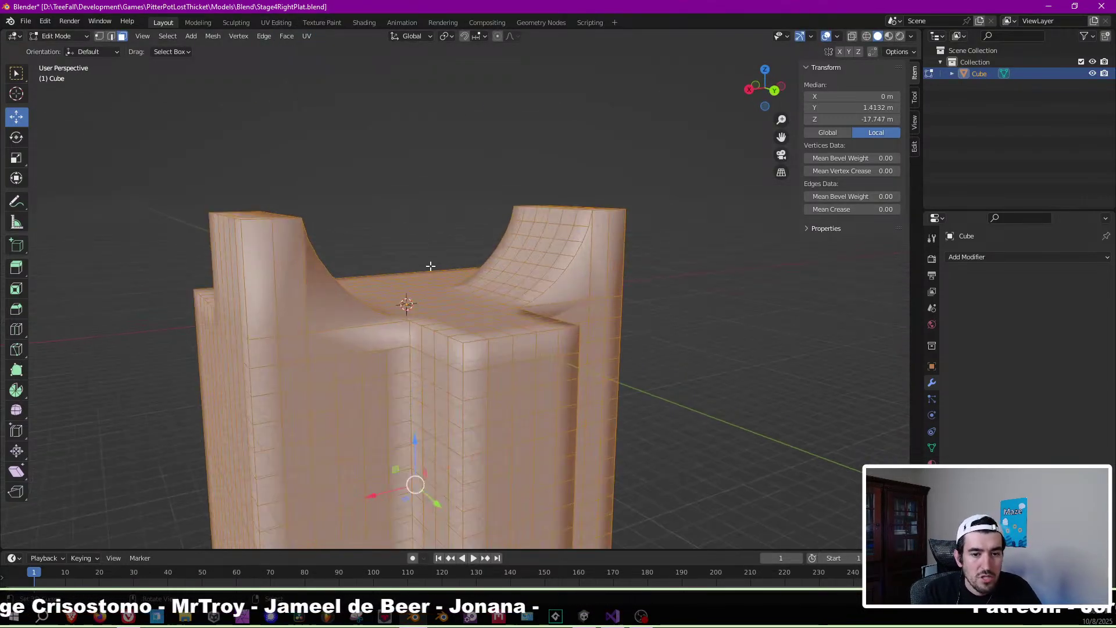
# Select the edge loops at the protruding middle section's outer and inner corners and at the adjoining half-pipe wall's outer corner.
pyautogui.scroll(1, 458, 370)
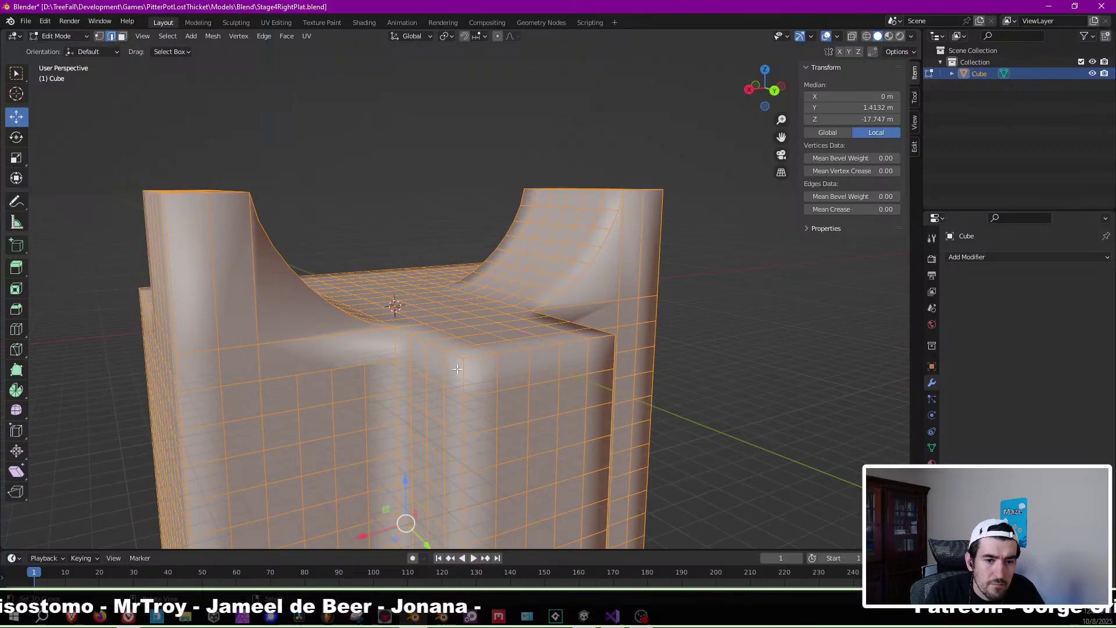
pyautogui.keyDown('alt'); pyautogui.click(400, 383); pyautogui.keyUp('alt')
pyautogui.keyDown('alt'); pyautogui.click(461, 367); pyautogui.keyUp('alt')
pyautogui.moveTo(590, 385); pyautogui.dragTo(456, 391, button='middle')
pyautogui.moveTo(277, 384); pyautogui.dragTo(341, 356, button='middle')
pyautogui.keyDown('alt'); pyautogui.click(295, 324); pyautogui.keyUp('alt')
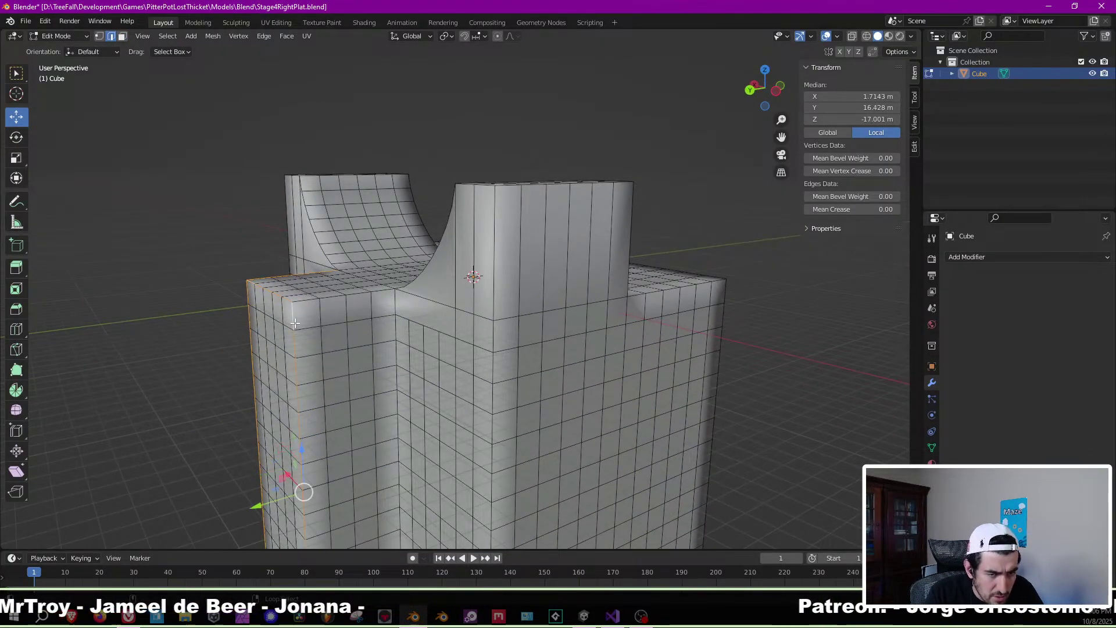
pyautogui.keyDown('alt'); pyautogui.keyDown('shift'); pyautogui.click(400, 311); pyautogui.keyUp('shift'); pyautogui.keyUp('alt')
pyautogui.scroll(-1, 433, 337)
pyautogui.keyDown('alt'); pyautogui.keyDown('shift'); pyautogui.click(492, 216); pyautogui.keyUp('shift'); pyautogui.keyUp('alt')
# Add the bottom outline edges below the protrusion and adjoining wall, plus the vertical edge at the platform's far corner, to the selection.
pyautogui.scroll(-2, 477, 262)
pyautogui.keyDown('alt'); pyautogui.keyDown('shift'); pyautogui.click(394, 465); pyautogui.keyUp('shift'); pyautogui.keyUp('alt')
pyautogui.keyDown('alt'); pyautogui.keyDown('shift'); pyautogui.click(443, 478); pyautogui.keyUp('shift'); pyautogui.keyUp('alt')
pyautogui.keyDown('alt'); pyautogui.keyDown('shift'); pyautogui.click(361, 470); pyautogui.keyUp('shift'); pyautogui.keyUp('alt')
pyautogui.keyDown('alt'); pyautogui.keyDown('shift'); pyautogui.click(552, 475); pyautogui.keyUp('shift'); pyautogui.keyUp('alt')
pyautogui.keyDown('alt'); pyautogui.keyDown('shift'); pyautogui.click(617, 272); pyautogui.keyUp('shift'); pyautogui.keyUp('alt')
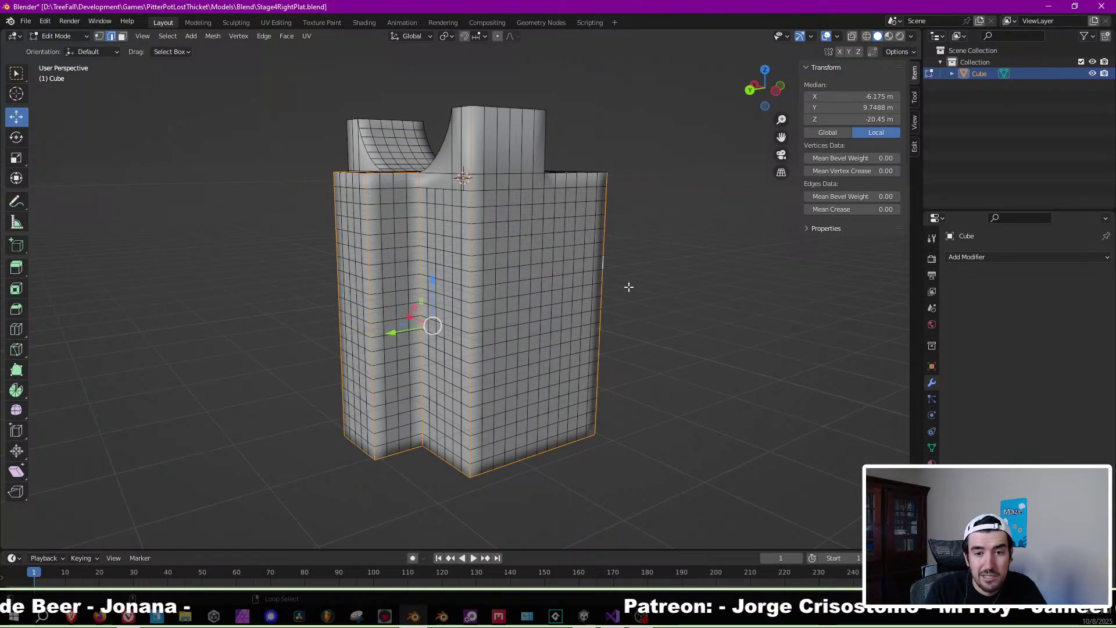
# Extend the edge selection along the first side's upper outline and the top and bottom edges of the wide flat end.
pyautogui.keyDown('alt'); pyautogui.keyDown('shift'); pyautogui.click(571, 170); pyautogui.keyUp('shift'); pyautogui.keyUp('alt')
pyautogui.moveTo(582, 177); pyautogui.dragTo(517, 235, button='middle')
pyautogui.keyDown('alt'); pyautogui.keyDown('shift'); pyautogui.click(516, 237); pyautogui.keyUp('shift'); pyautogui.keyUp('alt')
pyautogui.moveTo(468, 208); pyautogui.dragTo(424, 200, button='middle')
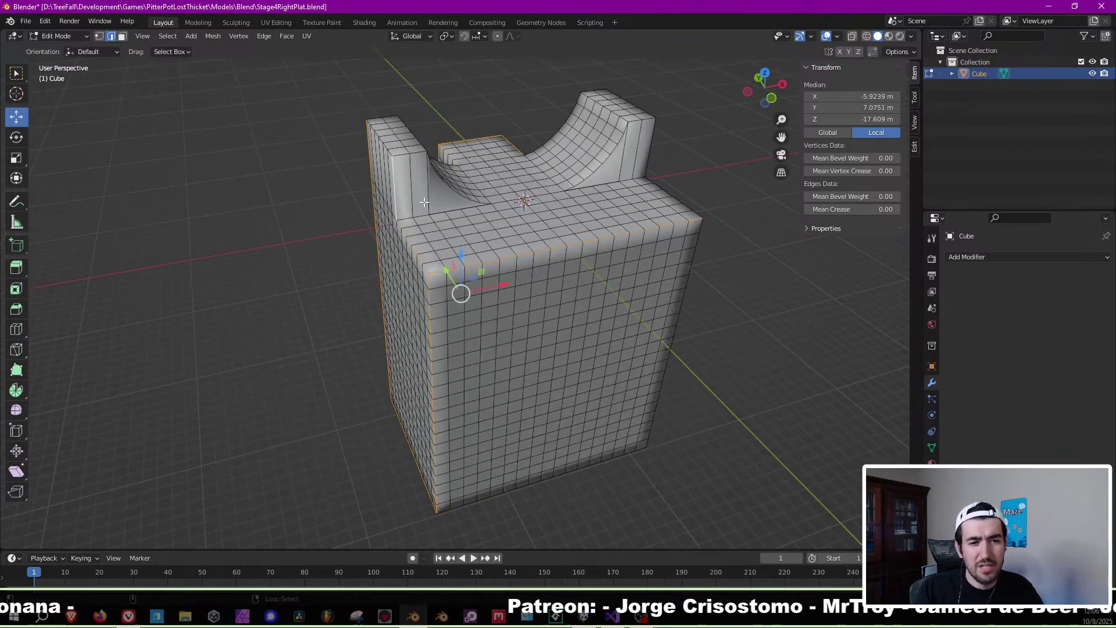
pyautogui.keyDown('alt'); pyautogui.keyDown('shift'); pyautogui.click(581, 484); pyautogui.keyUp('shift'); pyautogui.keyUp('alt')
# Add the opposite side's upper, bottom and vertical outline edges, including the outer top edge of its half-pipe wall, to the selection.
pyautogui.moveTo(593, 253); pyautogui.dragTo(450, 283, button='middle')
pyautogui.keyDown('alt'); pyautogui.keyDown('shift'); pyautogui.click(443, 275); pyautogui.keyUp('shift'); pyautogui.keyUp('alt')
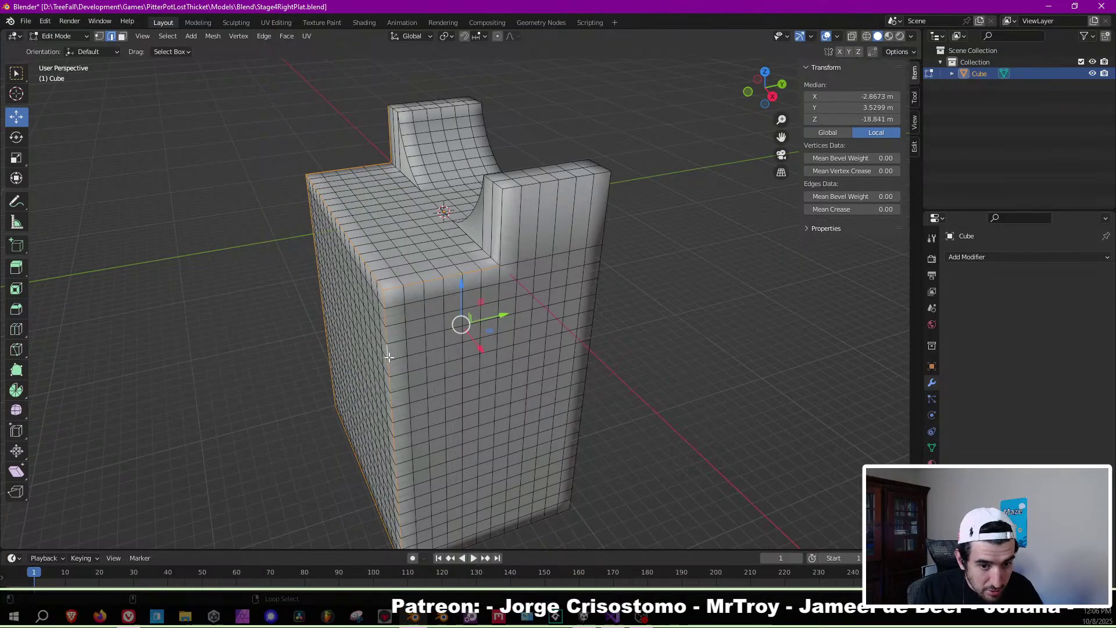
pyautogui.keyDown('alt'); pyautogui.keyDown('shift'); pyautogui.click(546, 533); pyautogui.keyUp('shift'); pyautogui.keyUp('alt')
pyautogui.keyDown('alt'); pyautogui.keyDown('shift'); pyautogui.click(578, 460); pyautogui.keyUp('shift'); pyautogui.keyUp('alt')
pyautogui.keyDown('alt'); pyautogui.keyDown('shift'); pyautogui.click(553, 184); pyautogui.keyUp('shift'); pyautogui.keyUp('alt')
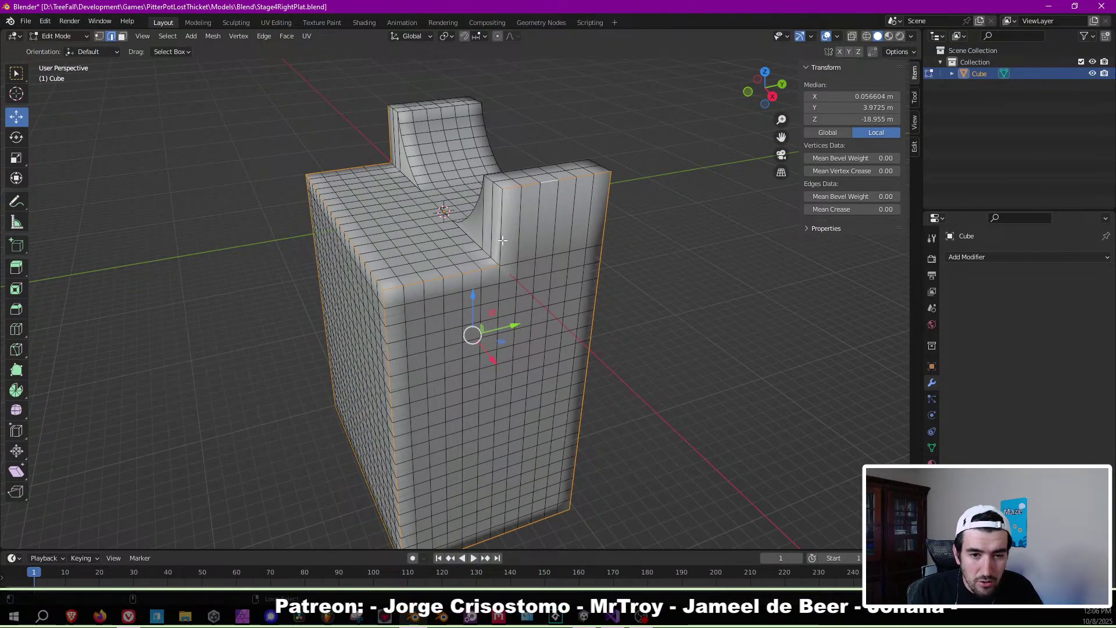
pyautogui.moveTo(504, 243); pyautogui.dragTo(602, 275, button='middle')
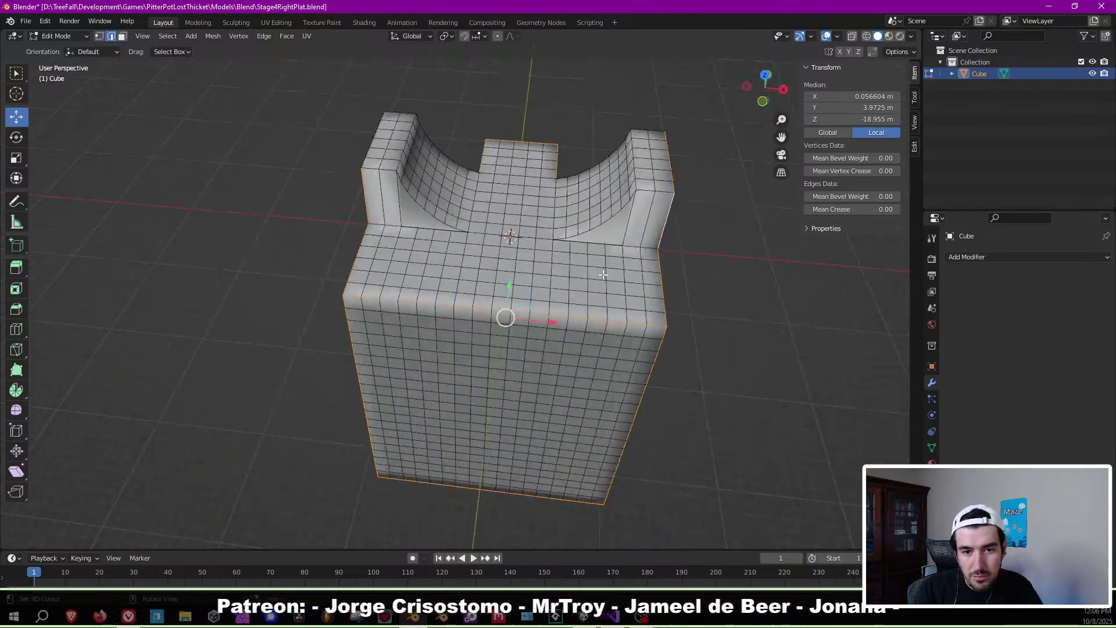
# Add the base edges of both half-pipe walls and the curved edges bordering the ramps to the seam selection.
pyautogui.keyDown('alt'); pyautogui.keyDown('shift'); pyautogui.click(596, 228); pyautogui.keyUp('shift'); pyautogui.keyUp('alt')
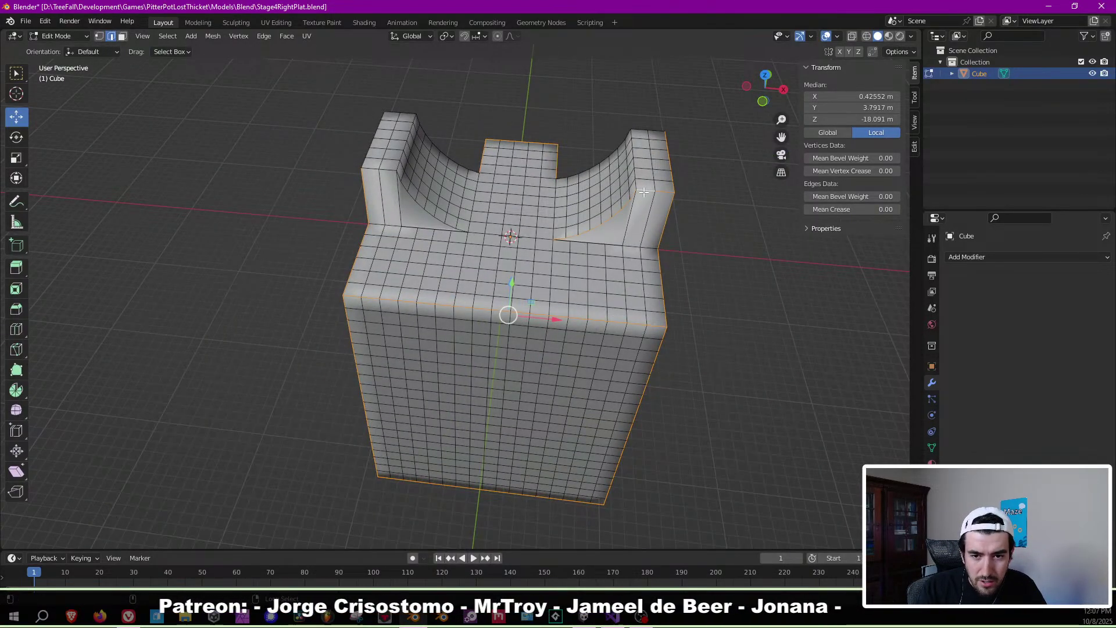
pyautogui.keyDown('alt'); pyautogui.keyDown('shift'); pyautogui.click(388, 224); pyautogui.keyUp('shift'); pyautogui.keyUp('alt')
pyautogui.moveTo(388, 224); pyautogui.dragTo(518, 304, button='middle')
pyautogui.scroll(3, 517, 304)
pyautogui.keyDown('alt'); pyautogui.keyDown('shift'); pyautogui.click(565, 255); pyautogui.keyUp('shift'); pyautogui.keyUp('alt')
pyautogui.moveTo(570, 239); pyautogui.dragTo(414, 247, button='middle')
pyautogui.keyDown('alt'); pyautogui.keyDown('shift'); pyautogui.click(340, 197); pyautogui.keyUp('shift'); pyautogui.keyUp('alt')
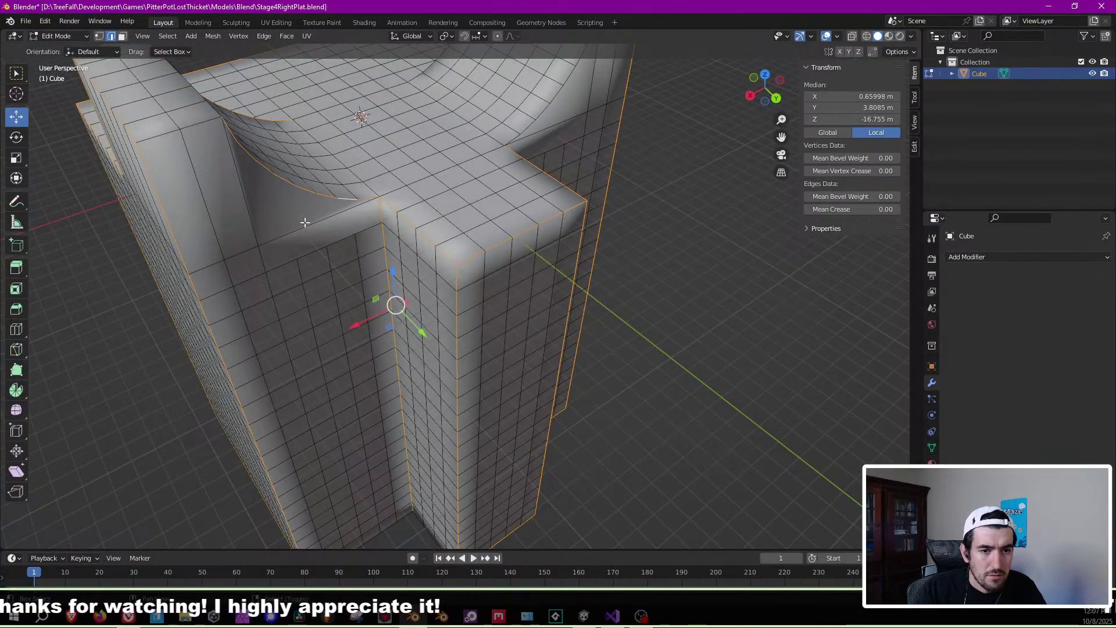
# Add the remaining top and curved edges of both half-pipe walls, and mark the complete edge selection as seams.
pyautogui.moveTo(202, 132); pyautogui.dragTo(482, 125, button='middle')
pyautogui.keyDown('alt'); pyautogui.keyDown('shift'); pyautogui.click(486, 125); pyautogui.keyUp('shift'); pyautogui.keyUp('alt')
pyautogui.keyDown('alt'); pyautogui.keyDown('shift'); pyautogui.click(511, 110); pyautogui.keyUp('shift'); pyautogui.keyUp('alt')
pyautogui.keyDown('alt'); pyautogui.keyDown('shift'); pyautogui.click(483, 112); pyautogui.keyUp('shift'); pyautogui.keyUp('alt')
pyautogui.keyDown('alt'); pyautogui.keyDown('shift'); pyautogui.click(398, 142); pyautogui.keyUp('shift'); pyautogui.keyUp('alt')
pyautogui.keyDown('alt'); pyautogui.keyDown('shift'); pyautogui.click(510, 108); pyautogui.keyUp('shift'); pyautogui.keyUp('alt')
pyautogui.moveTo(391, 156); pyautogui.dragTo(368, 168, button='middle')
pyautogui.keyDown('alt'); pyautogui.keyDown('shift'); pyautogui.click(336, 147); pyautogui.keyUp('shift'); pyautogui.keyUp('alt')
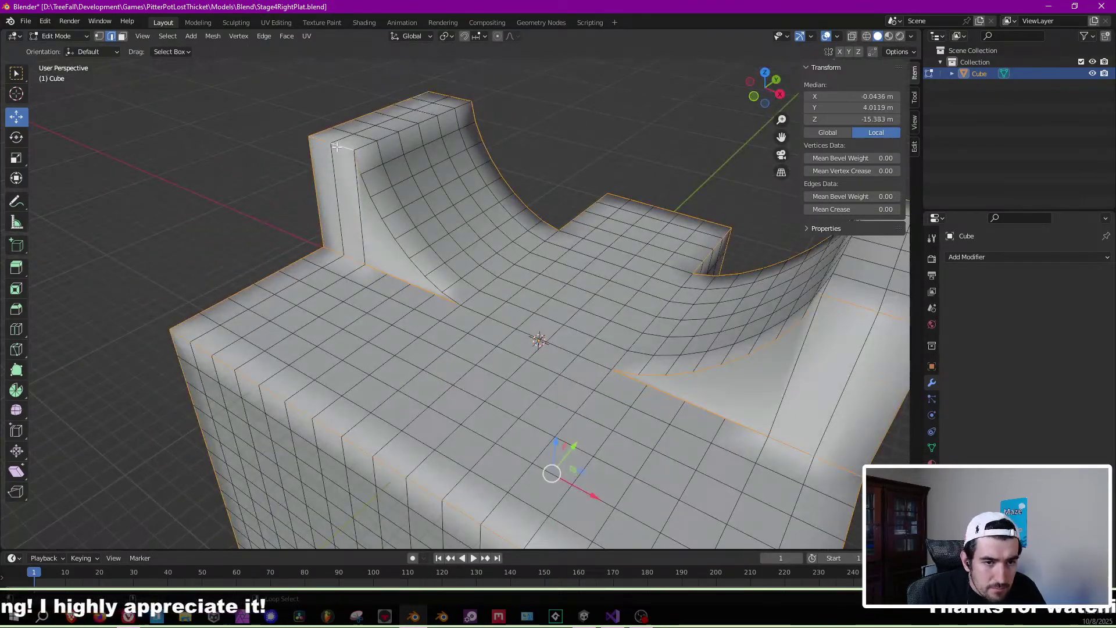
pyautogui.keyDown('alt'); pyautogui.keyDown('shift'); pyautogui.click(386, 223); pyautogui.keyUp('shift'); pyautogui.keyUp('alt')
pyautogui.moveTo(386, 223); pyautogui.dragTo(408, 231, button='middle')
pyautogui.click(313, 37)
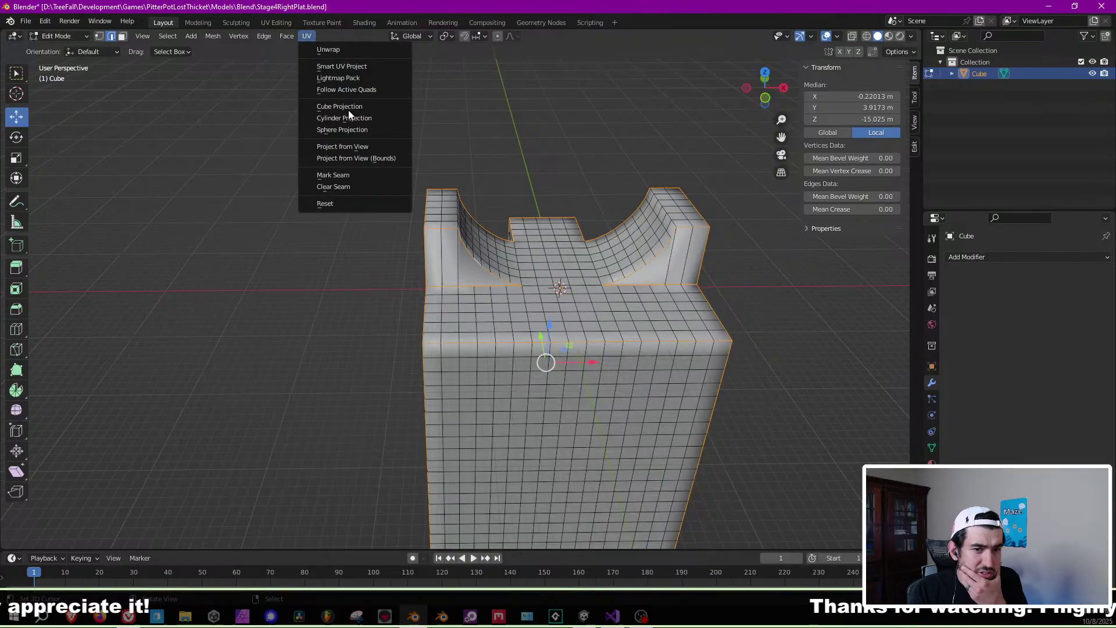
pyautogui.click(352, 172)
# Select the whole mesh, leave Edit Mode and examine the platform's shape and shading from all sides.
pyautogui.scroll(-4, 575, 214)
pyautogui.moveTo(576, 215); pyautogui.dragTo(637, 237, button='middle')
pyautogui.press('a')
pyautogui.press('Tab')
pyautogui.moveTo(433, 271); pyautogui.dragTo(622, 285, button='middle')
pyautogui.scroll(3, 466, 274)
pyautogui.scroll(3, 490, 237)
pyautogui.scroll(-2, 491, 305)
pyautogui.scroll(-5, 602, 287)
pyautogui.moveTo(407, 296); pyautogui.dragTo(511, 269, button='middle')
pyautogui.scroll(5, 507, 324)
pyautogui.scroll(3, 511, 270)
pyautogui.scroll(-5, 511, 269)
pyautogui.moveTo(583, 264); pyautogui.dragTo(508, 242, button='middle')
pyautogui.moveTo(507, 242); pyautogui.dragTo(434, 246, button='middle')
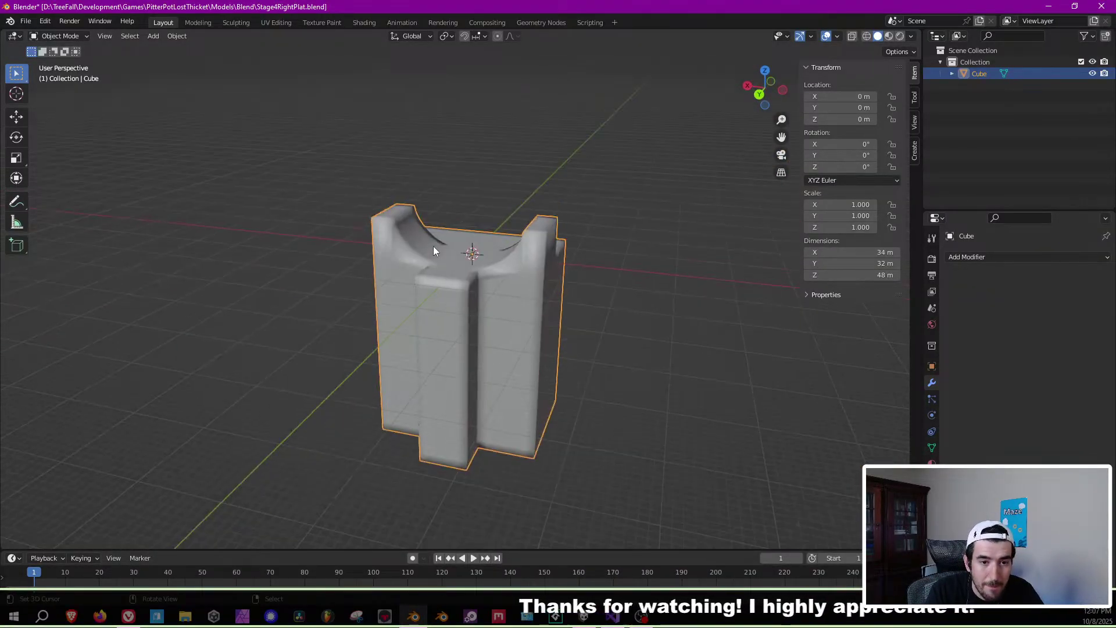
pyautogui.scroll(3, 460, 239)
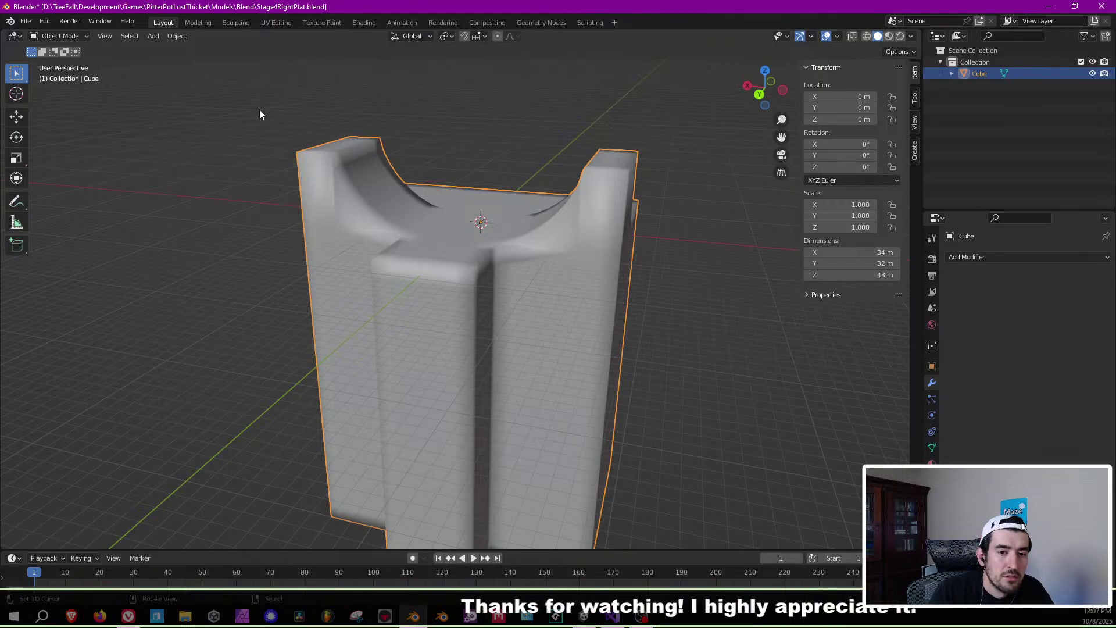
pyautogui.moveTo(456, 190); pyautogui.dragTo(288, 197, button='middle')
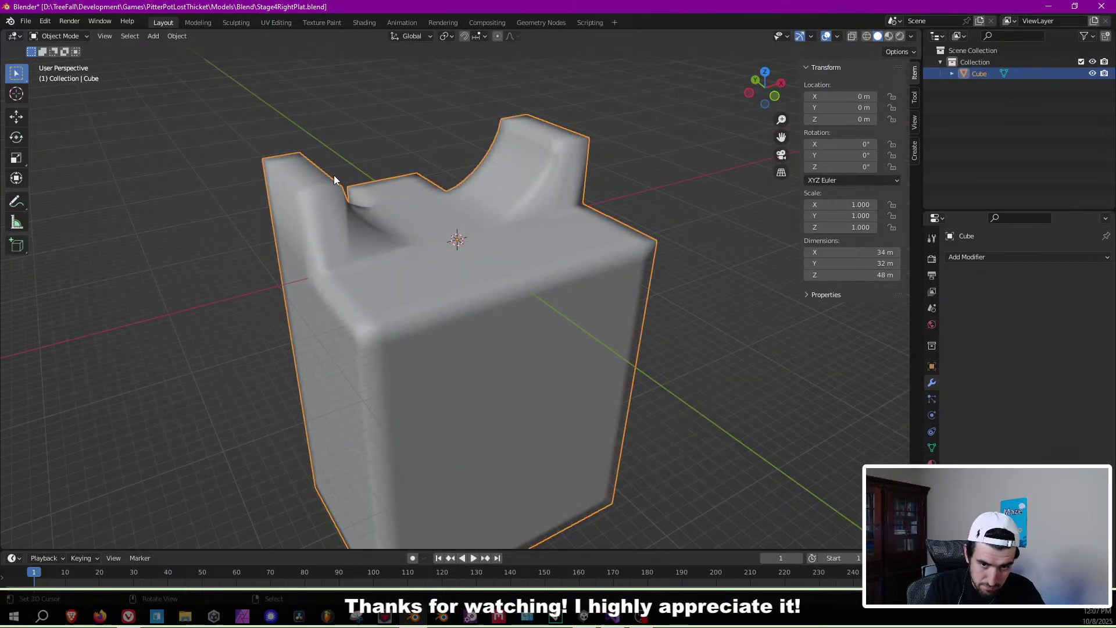
# In face selection, select a two-by-two block of top faces in front of one half-pipe wall and extrude it 2 m upward.
pyautogui.press('Tab')
pyautogui.moveTo(440, 199); pyautogui.dragTo(457, 248, button='middle')
pyautogui.scroll(5, 354, 207)
pyautogui.press('3')
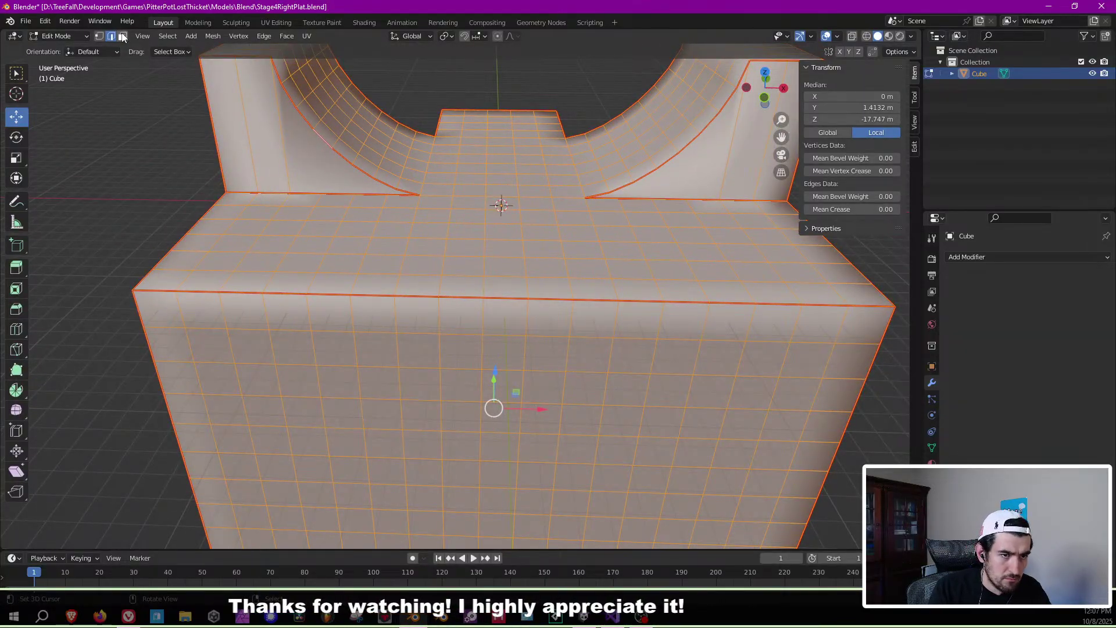
pyautogui.click(280, 235)
pyautogui.moveTo(328, 231); pyautogui.dragTo(347, 237)
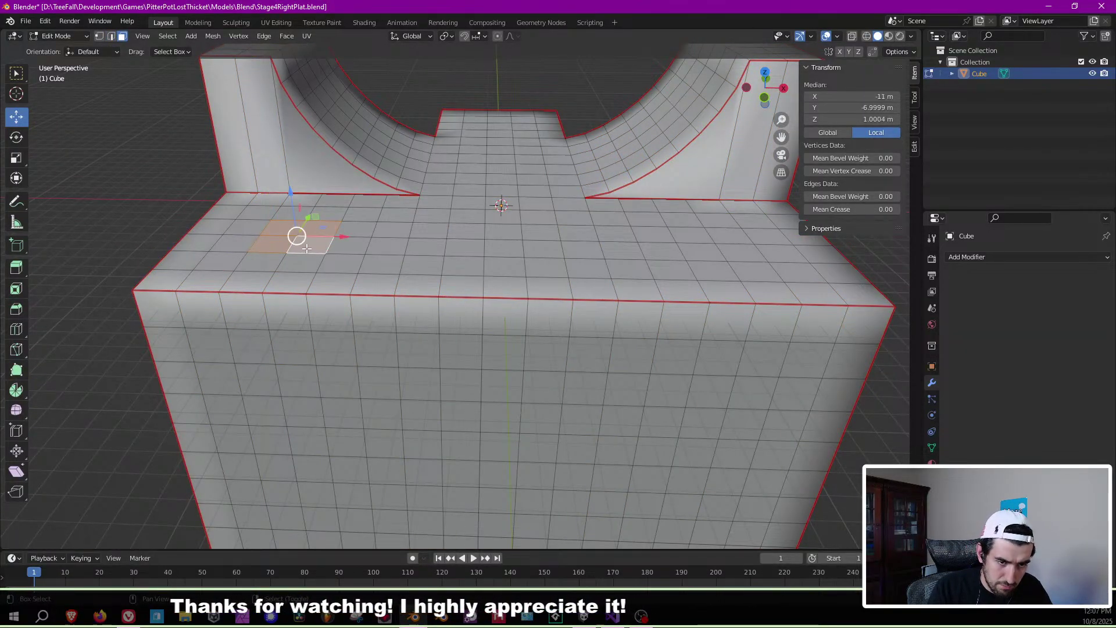
pyautogui.press('e')
pyautogui.press('2')
pyautogui.press('Return')
# Select a three-by-three block of top faces in front of the opposite half-pipe wall and extrude it 1 m upward.
pyautogui.scroll(-4, 389, 265)
pyautogui.moveTo(372, 256); pyautogui.dragTo(390, 265, button='middle')
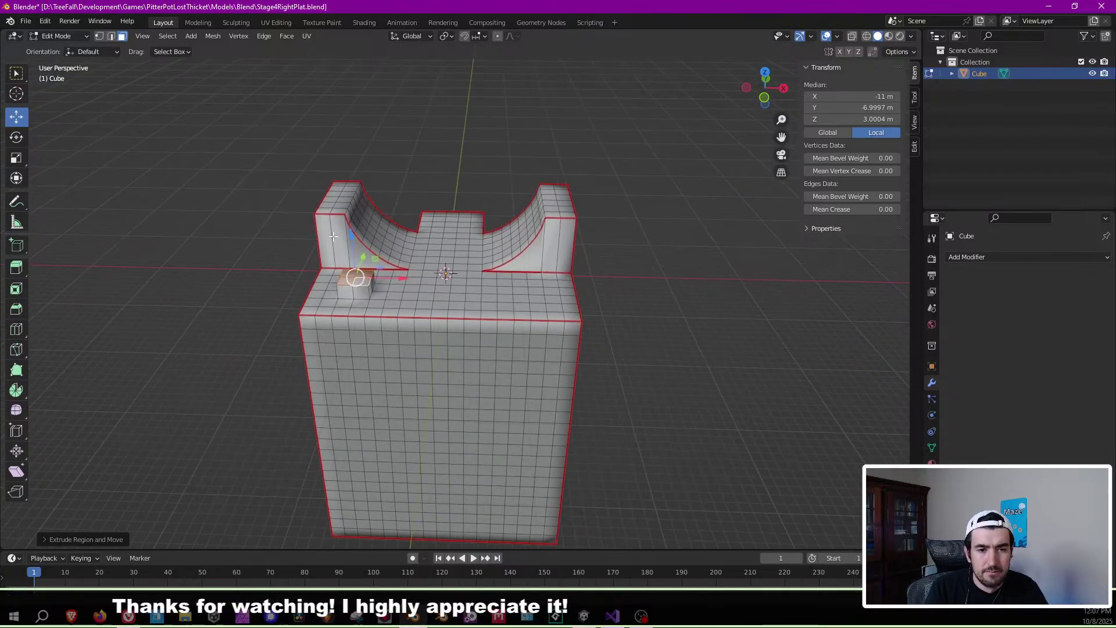
pyautogui.scroll(4, 390, 265)
pyautogui.moveTo(518, 277); pyautogui.dragTo(586, 257, button='middle')
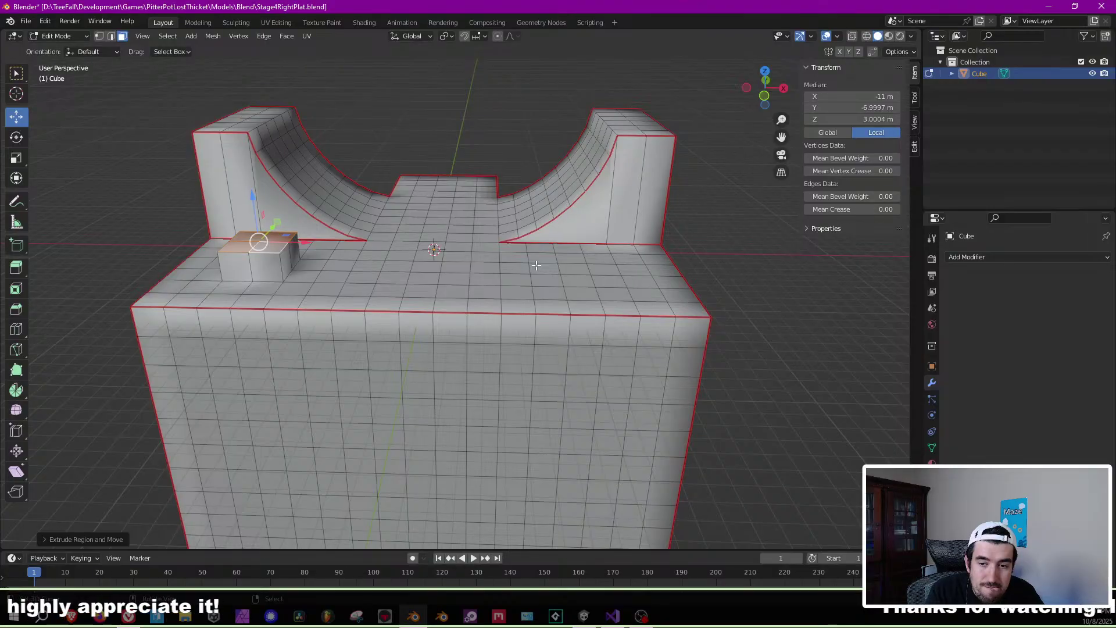
pyautogui.click(577, 264)
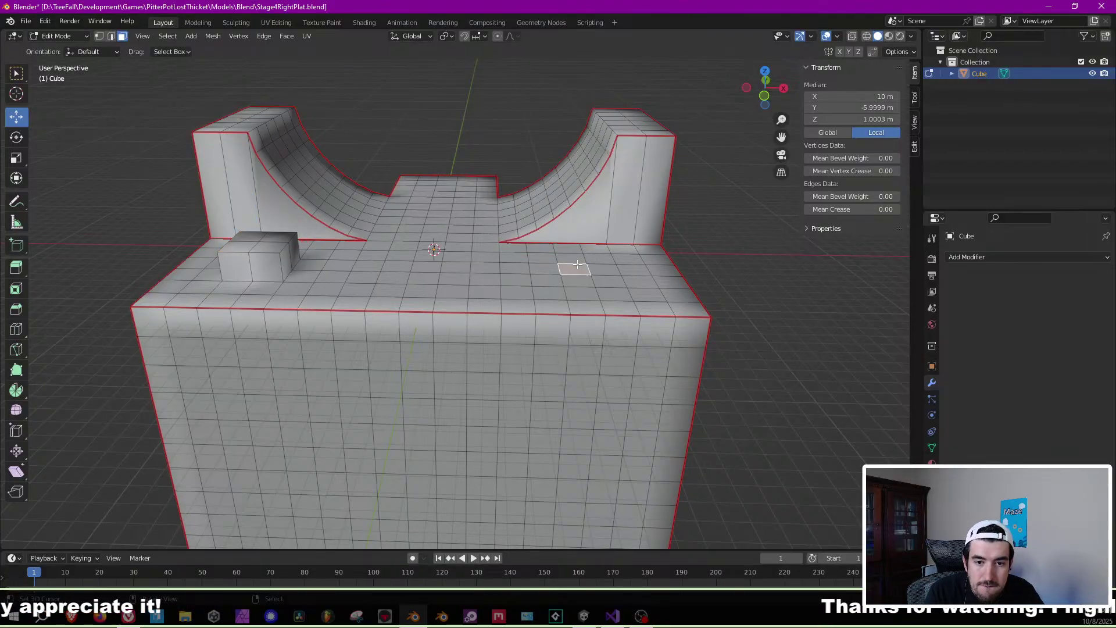
pyautogui.keyDown('shift'); pyautogui.click(615, 281); pyautogui.keyUp('shift')
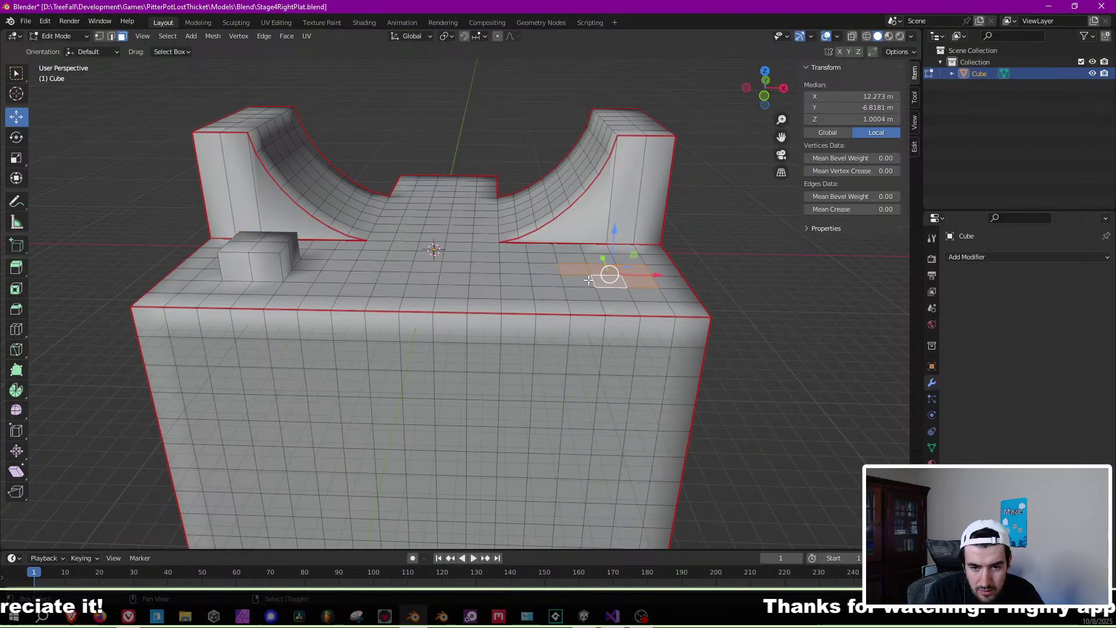
pyautogui.keyDown('shift'); pyautogui.click(647, 296); pyautogui.keyUp('shift')
pyautogui.write('e2')
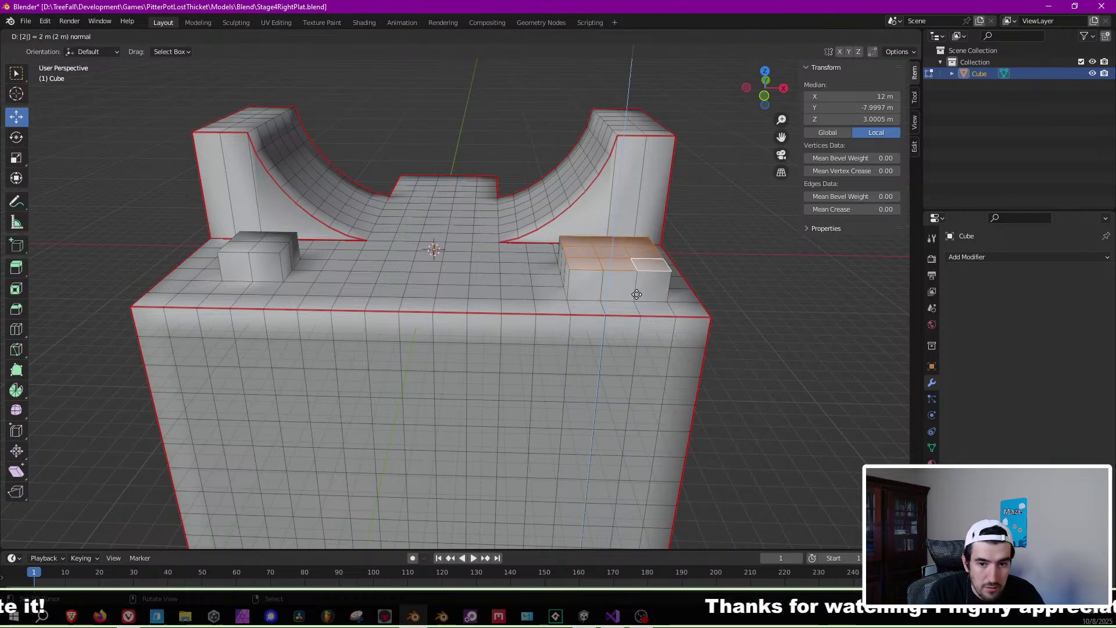
pyautogui.press('Escape')
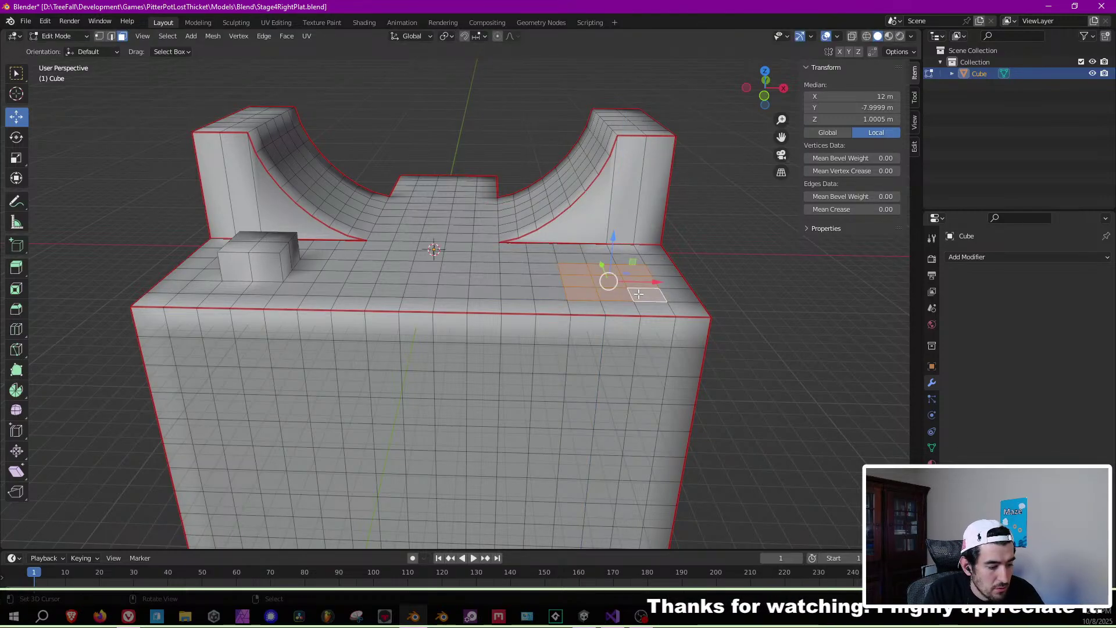
pyautogui.write('e1')
pyautogui.press('Return')
# Pick faces on the platform's vertical sides and expand them with Select Linked to every seam-bounded side region.
pyautogui.scroll(6, 579, 214)
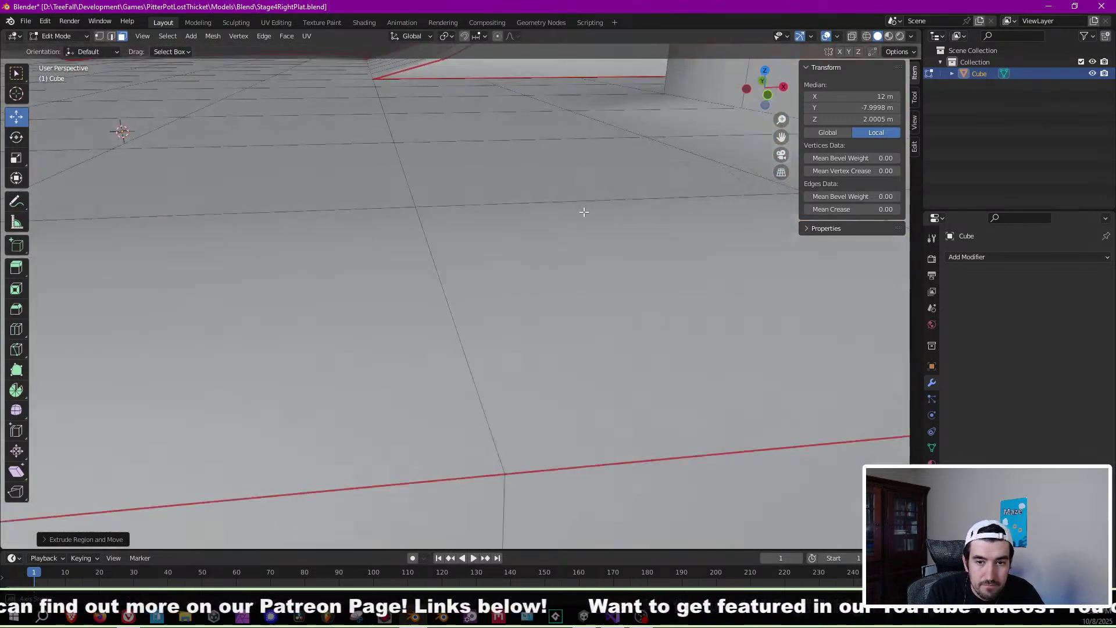
pyautogui.scroll(-6, 579, 214)
pyautogui.moveTo(579, 214); pyautogui.dragTo(414, 245, button='middle')
pyautogui.scroll(2, 436, 243)
pyautogui.scroll(-5, 436, 243)
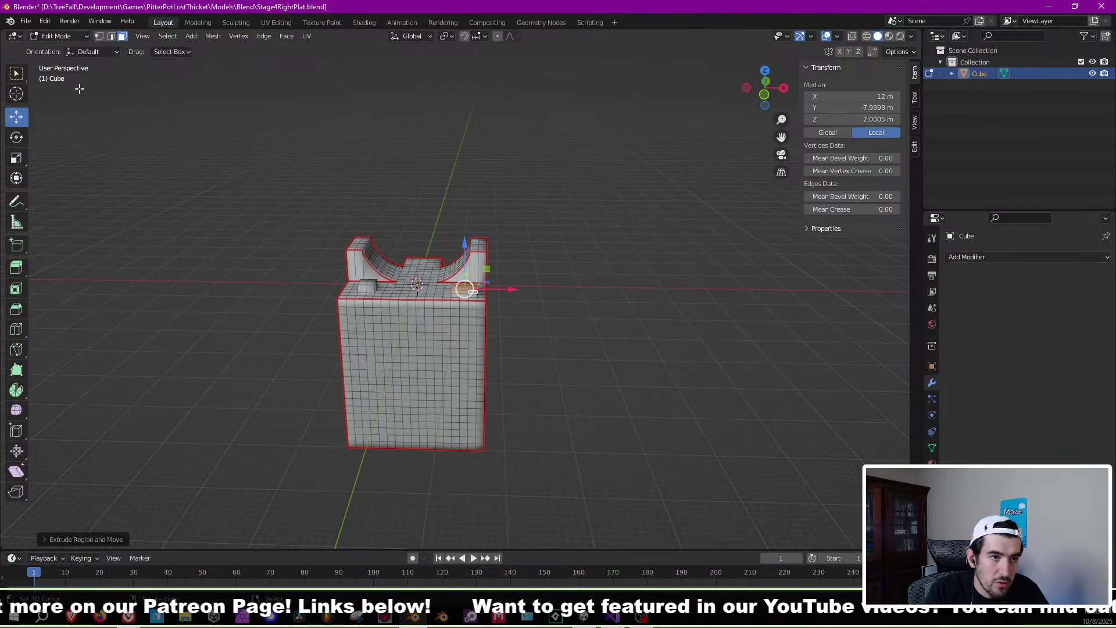
pyautogui.click(430, 336)
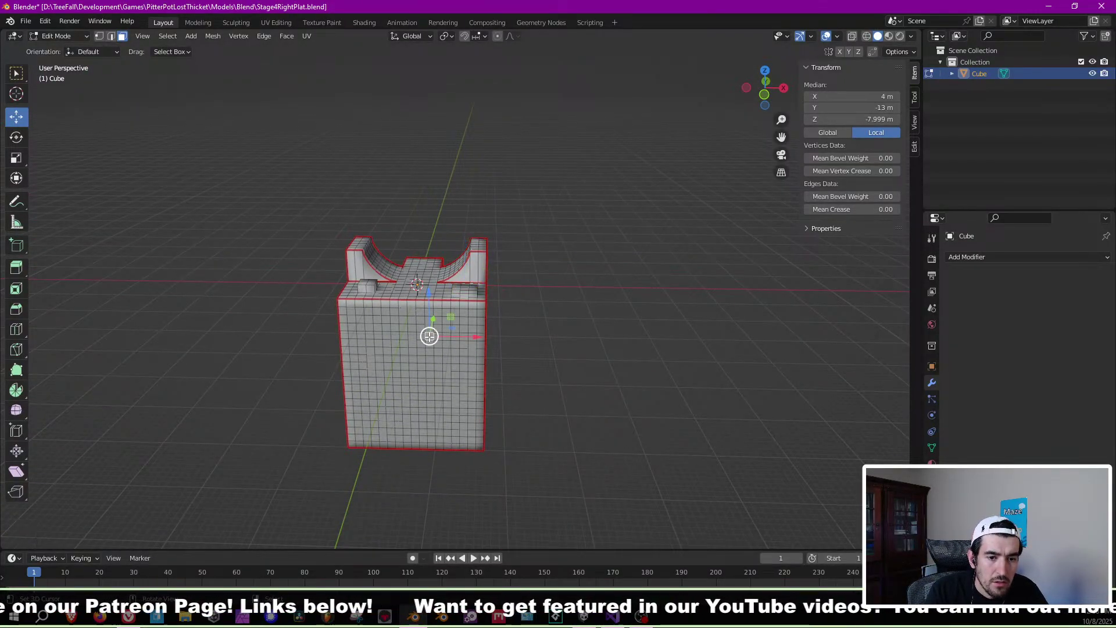
pyautogui.hotkey('ctrl', 'l')
pyautogui.moveTo(506, 302); pyautogui.dragTo(380, 308, button='middle')
pyautogui.scroll(3, 424, 322)
pyautogui.keyDown('shift'); pyautogui.click(436, 302); pyautogui.keyUp('shift')
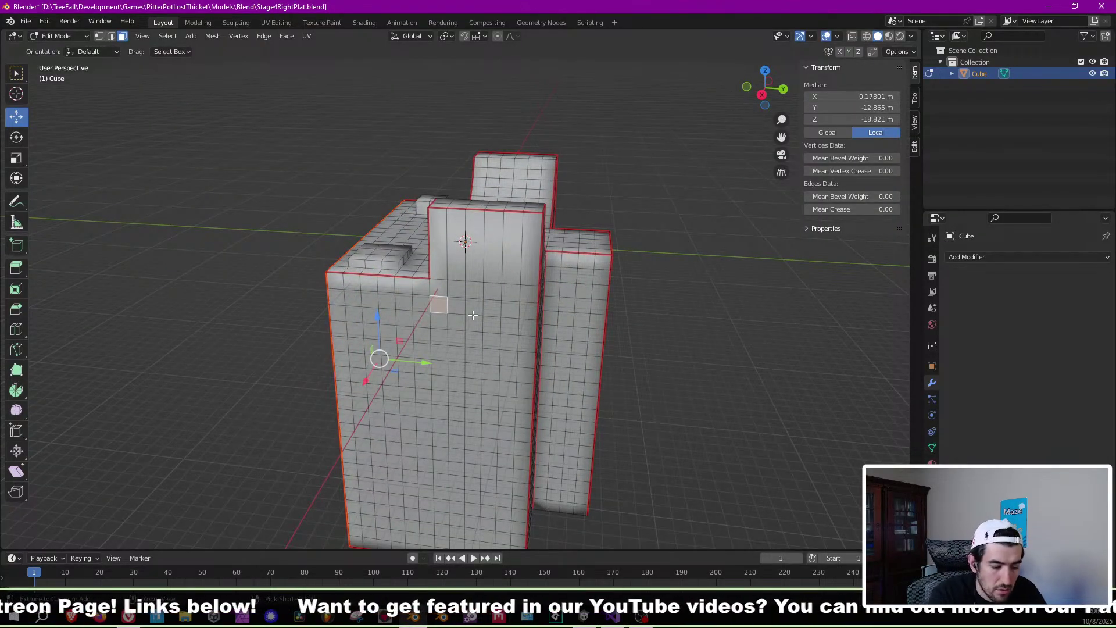
pyautogui.hotkey('ctrl', 'l')
pyautogui.moveTo(505, 357); pyautogui.dragTo(564, 327, button='middle')
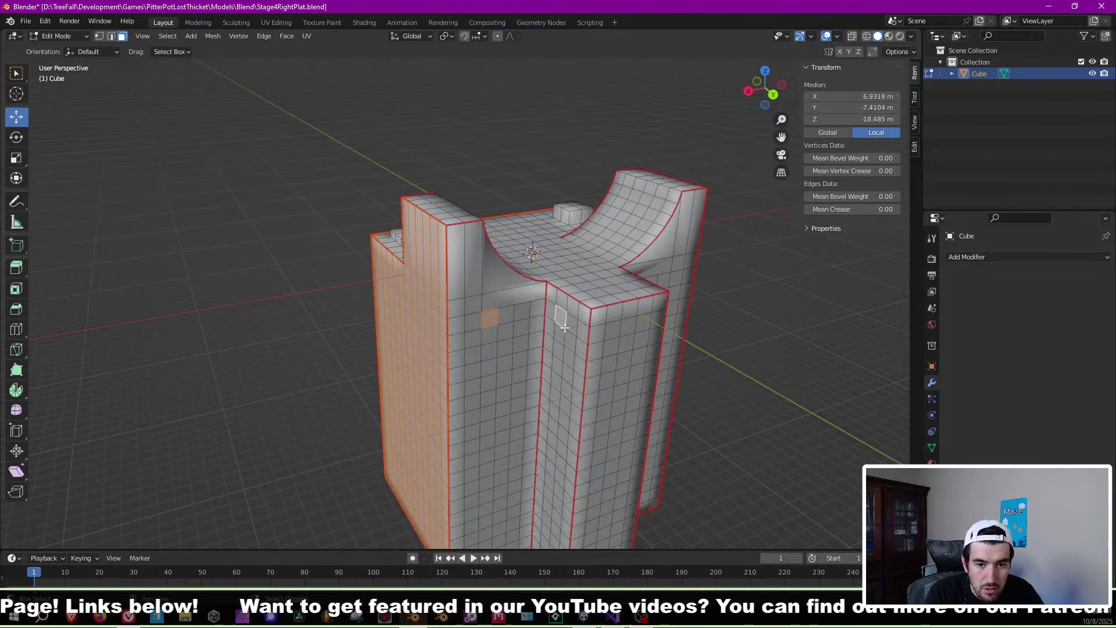
pyautogui.moveTo(646, 355); pyautogui.dragTo(509, 351, button='middle')
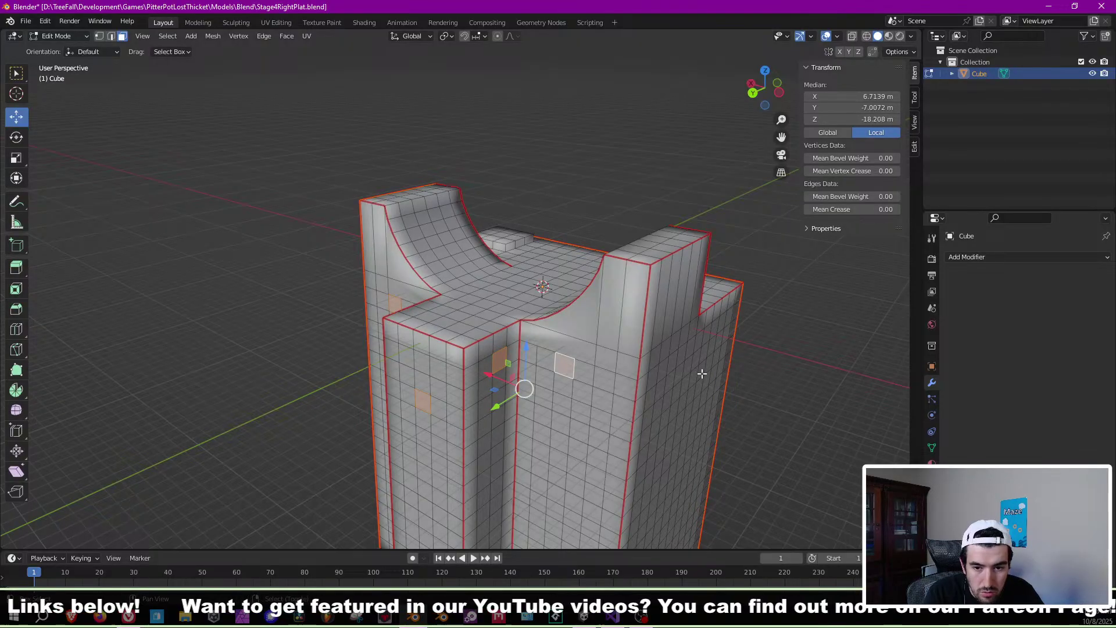
pyautogui.hotkey('ctrl', 'l')
# Add the side faces around both raised blocks to the selected vertical faces.
pyautogui.scroll(-4, 437, 411)
pyautogui.moveTo(437, 412); pyautogui.dragTo(303, 307, button='middle')
pyautogui.scroll(6, 422, 198)
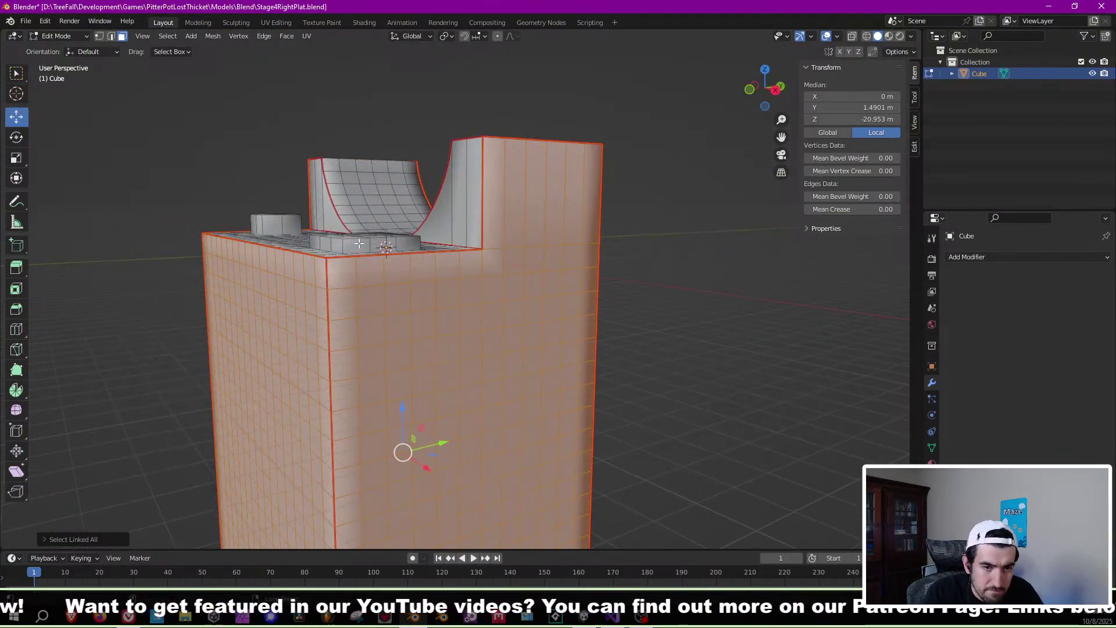
pyautogui.keyDown('alt'); pyautogui.keyDown('shift'); pyautogui.rightClick(344, 246); pyautogui.keyUp('shift'); pyautogui.keyUp('alt')
pyautogui.keyDown('alt'); pyautogui.keyDown('shift'); pyautogui.rightClick(269, 224); pyautogui.keyUp('shift'); pyautogui.keyUp('alt')
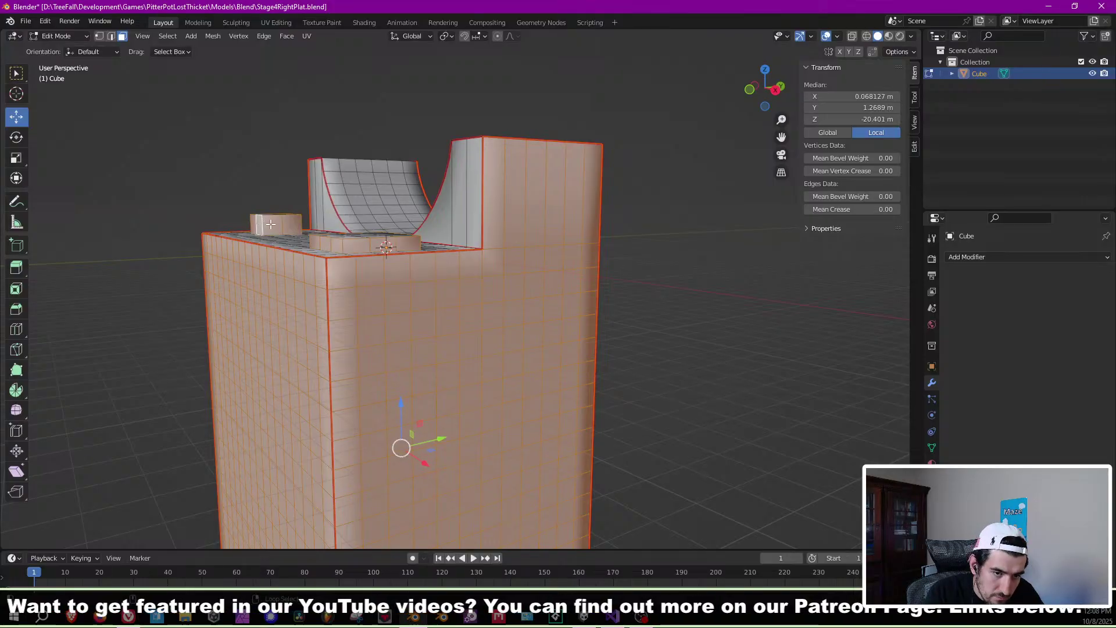
pyautogui.moveTo(290, 225); pyautogui.dragTo(521, 235, button='middle')
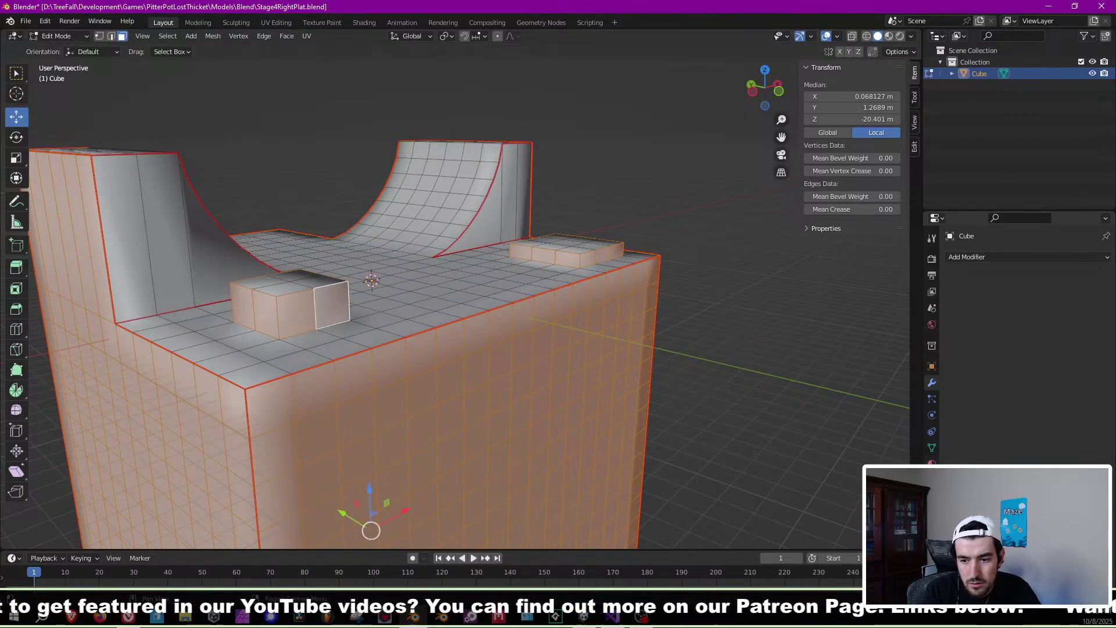
# In the Shading workspace, add an Image Texture node to the cube's material and connect its Color output to Base Color.
pyautogui.click(932, 462)
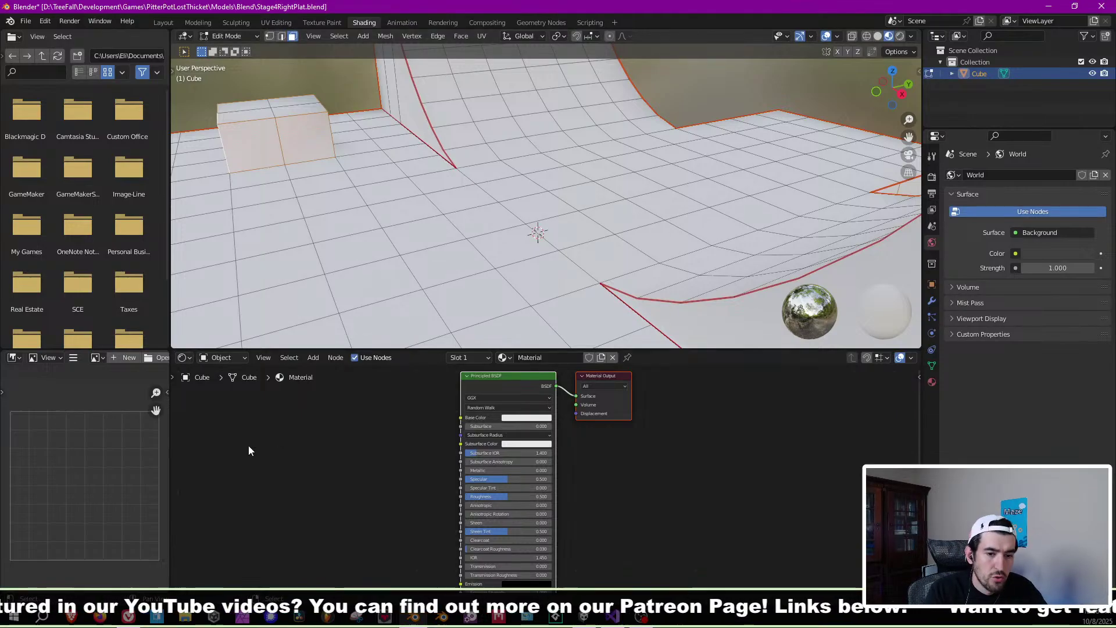
pyautogui.hotkey('shift', 'a')
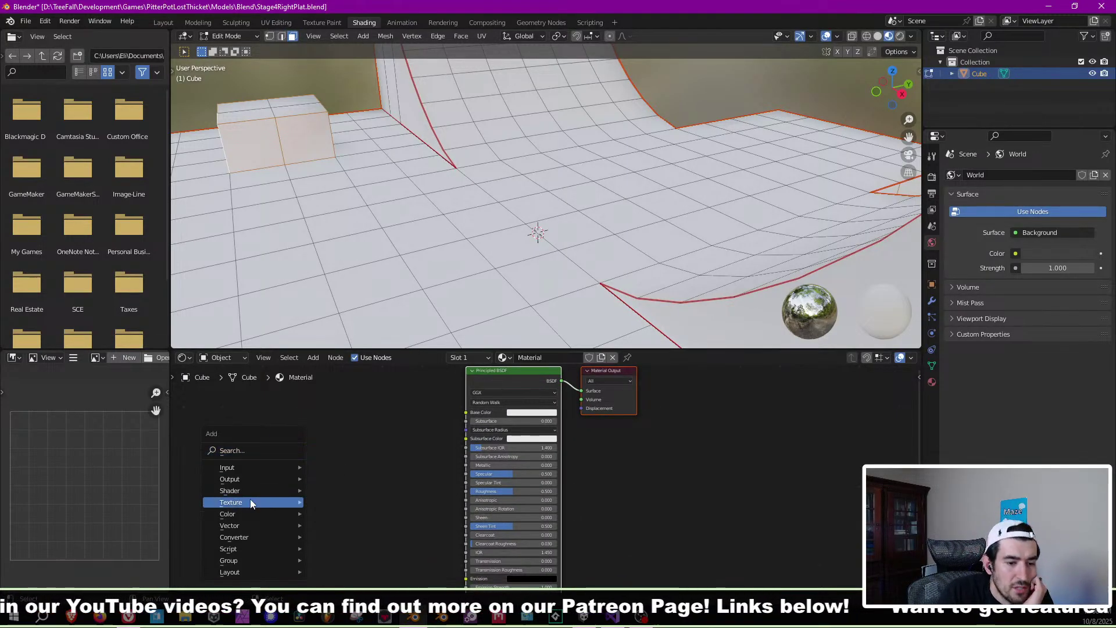
pyautogui.moveTo(250, 503)
pyautogui.click(371, 408)
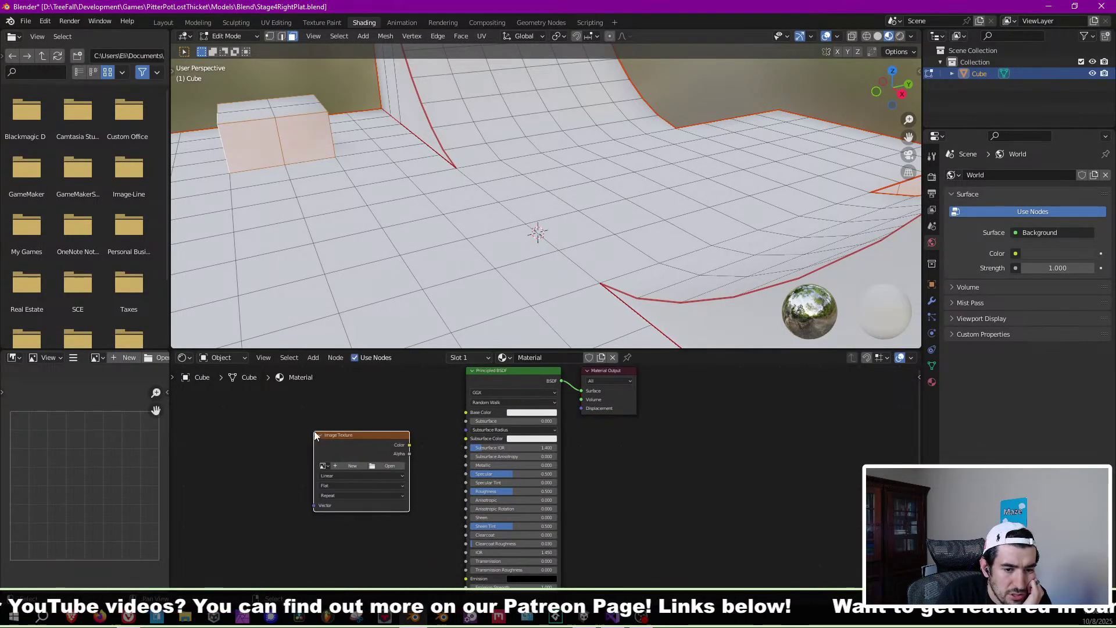
# Load RockPathSnow.png from the CursedThicketProject12.5 project's Textures folder into the Image Texture node.
pyautogui.click(389, 465)
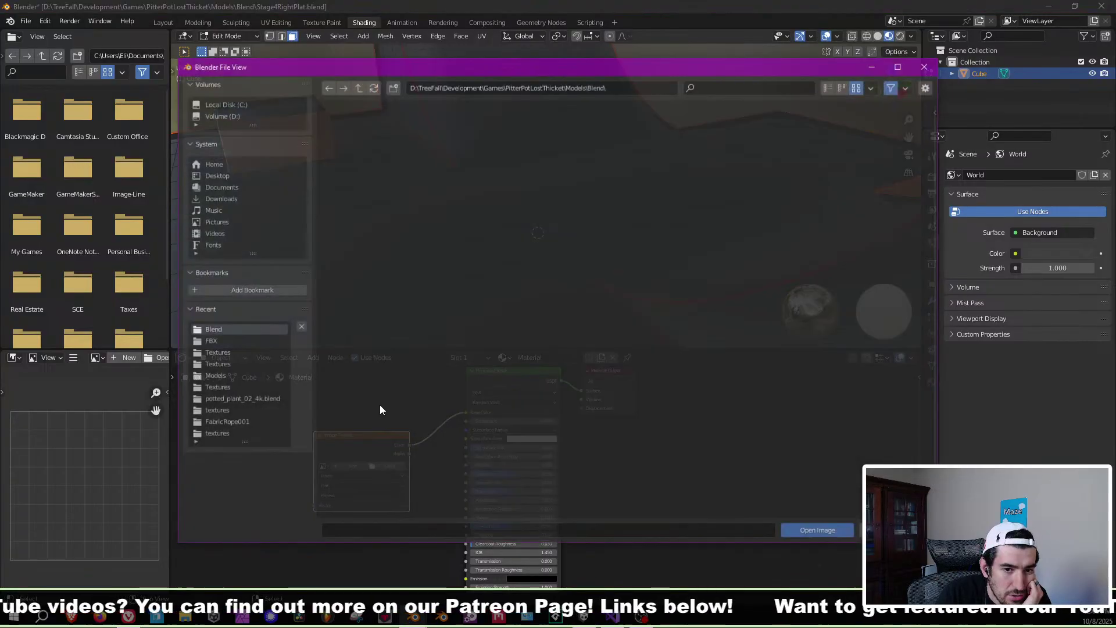
pyautogui.click(355, 90)
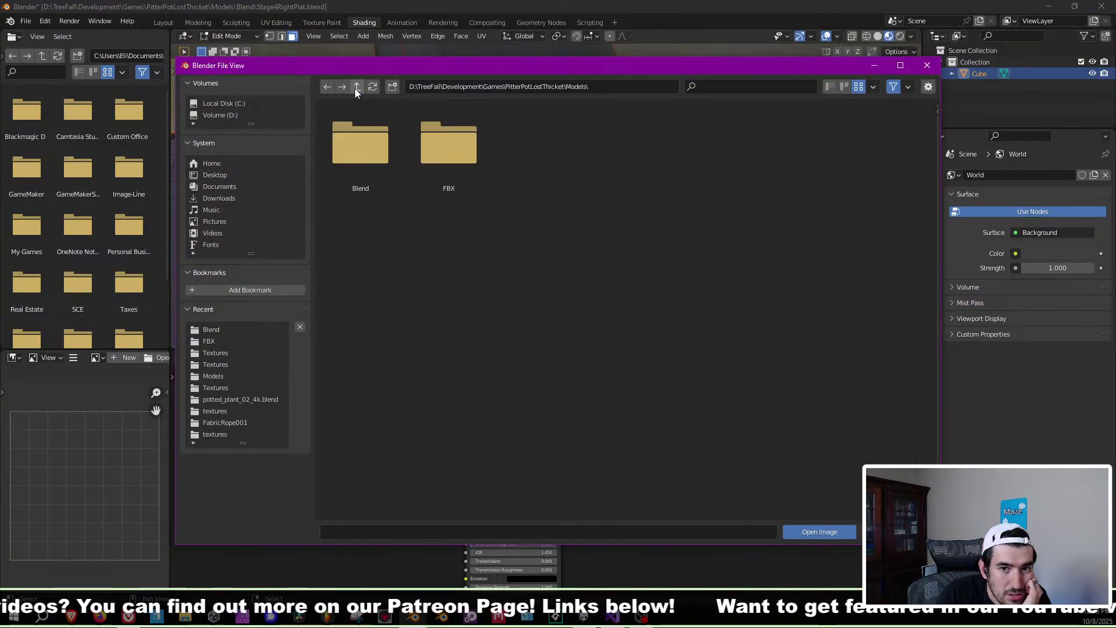
pyautogui.click(357, 90)
pyautogui.click(554, 168)
pyautogui.doubleClick(554, 167)
pyautogui.doubleClick(354, 152)
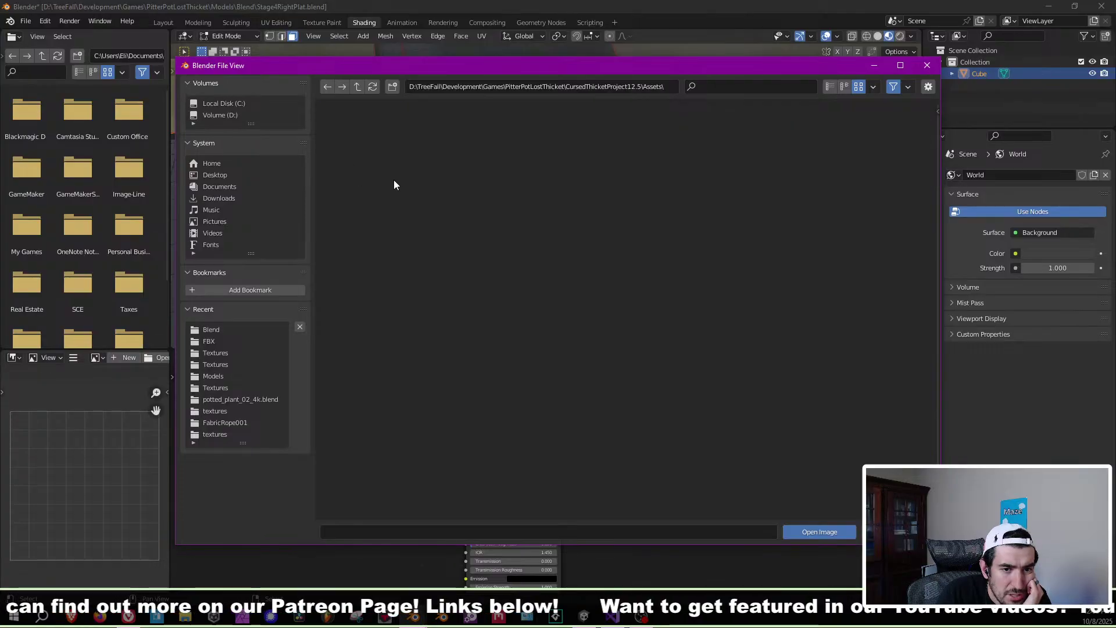
pyautogui.doubleClick(724, 324)
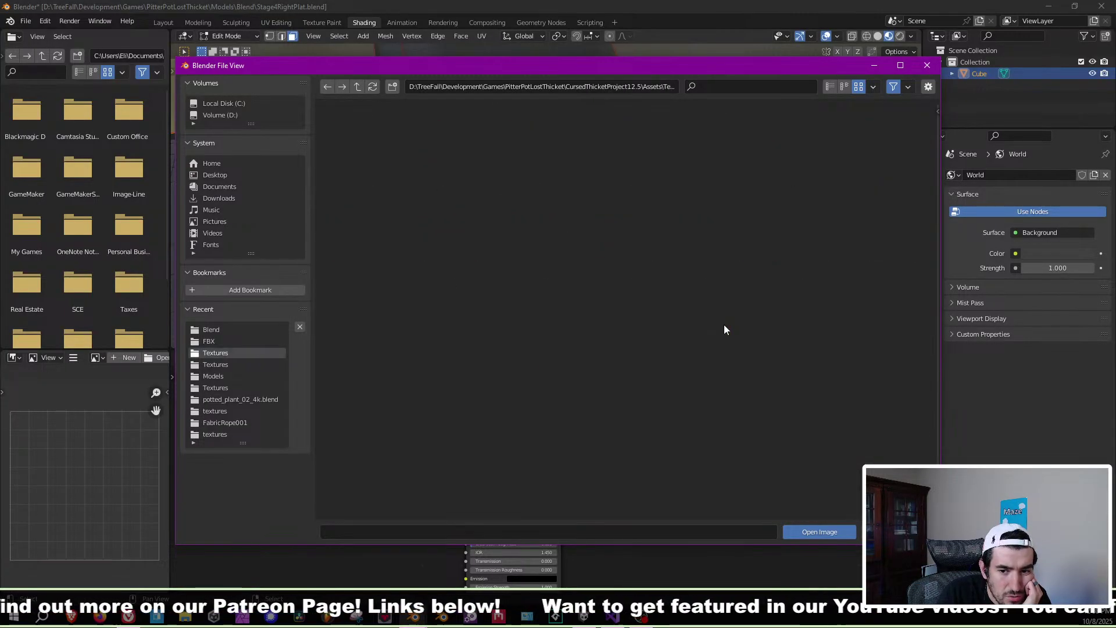
pyautogui.scroll(-8, 619, 302)
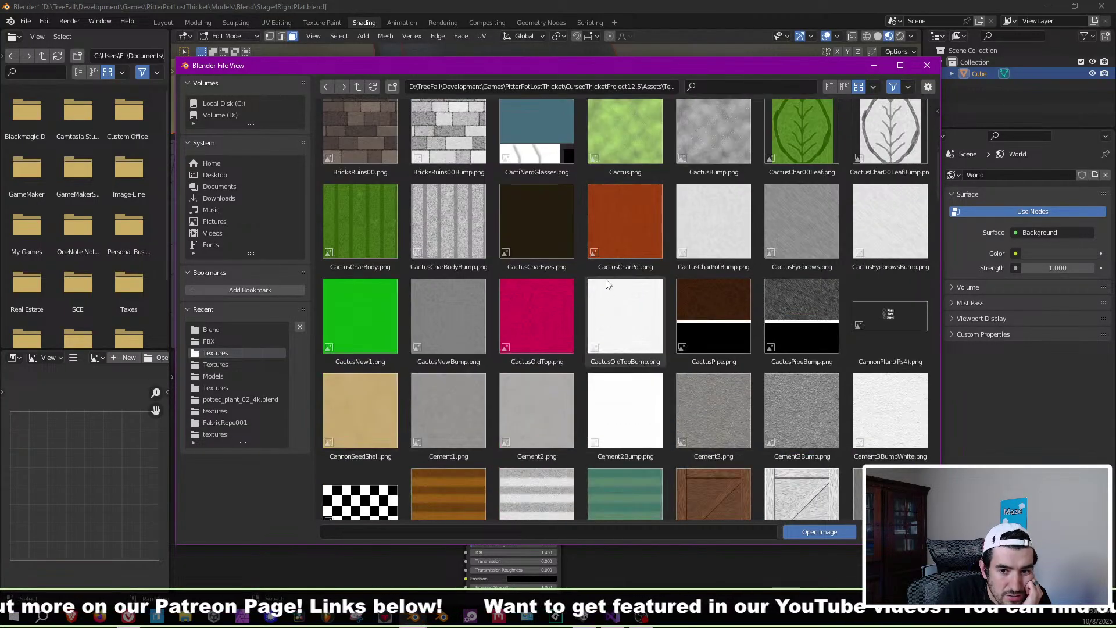
pyautogui.scroll(-15, 605, 262)
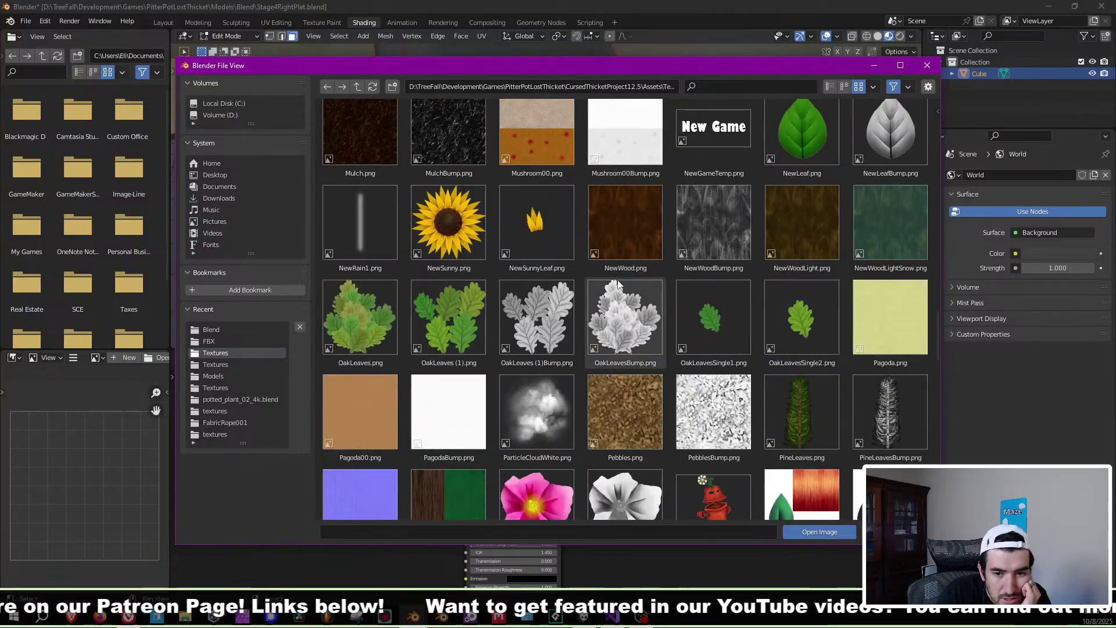
pyautogui.scroll(-6, 618, 309)
pyautogui.click(884, 277)
pyautogui.doubleClick(885, 276)
# In the UV Editing workspace with material preview shading, reset the UVs of the selected platform and raised-block side faces.
pyautogui.scroll(-5, 445, 215)
pyautogui.moveTo(445, 215); pyautogui.dragTo(371, 121, button='middle')
pyautogui.click(276, 23)
pyautogui.scroll(-5, 873, 38)
pyautogui.click(889, 36)
pyautogui.scroll(-4, 693, 296)
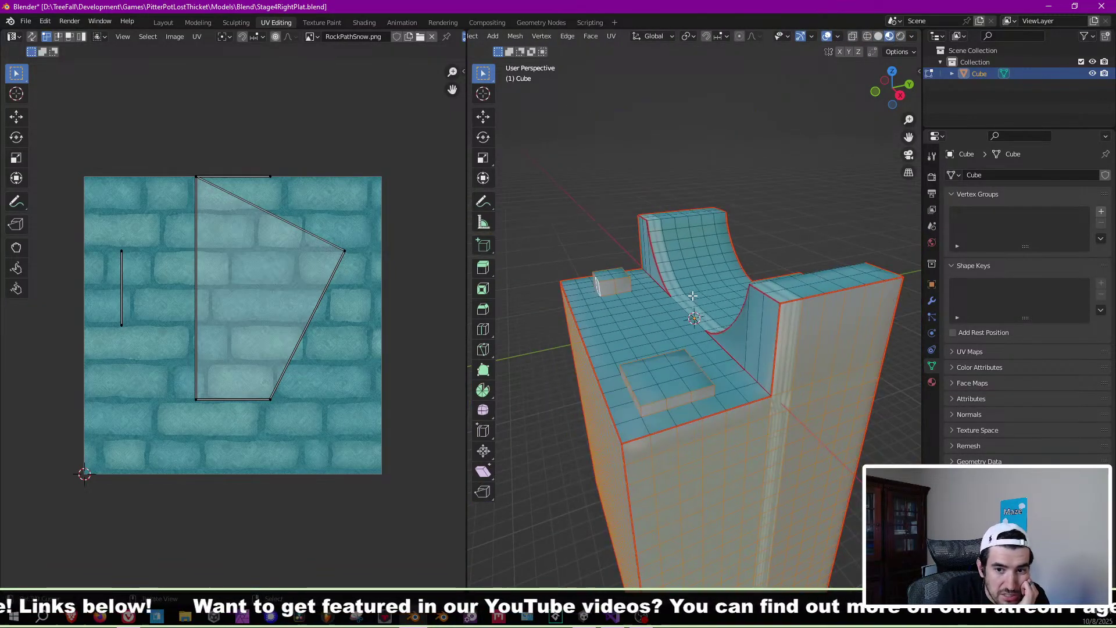
pyautogui.moveTo(692, 296); pyautogui.dragTo(720, 254, button='middle')
pyautogui.scroll(-3, 690, 317)
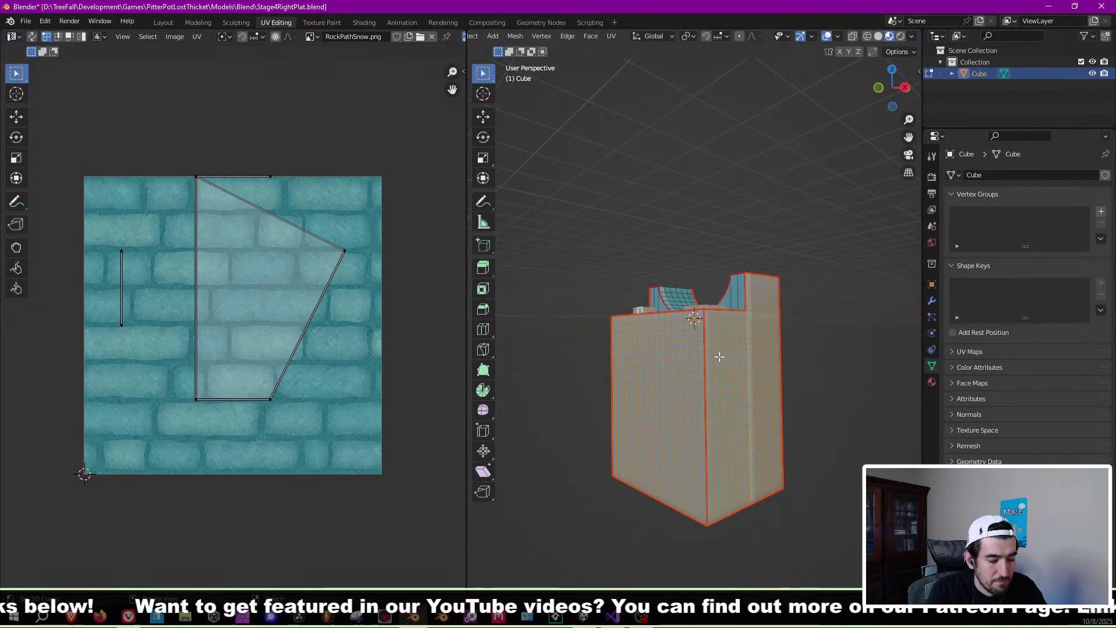
pyautogui.press('u')
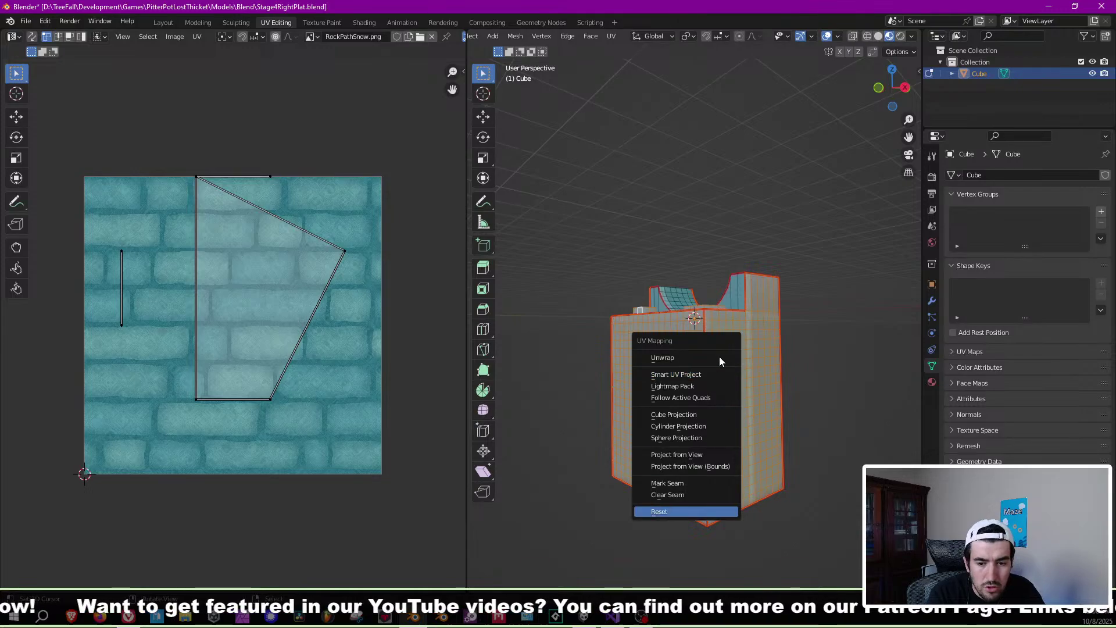
pyautogui.press('Up')
pyautogui.press('Return')
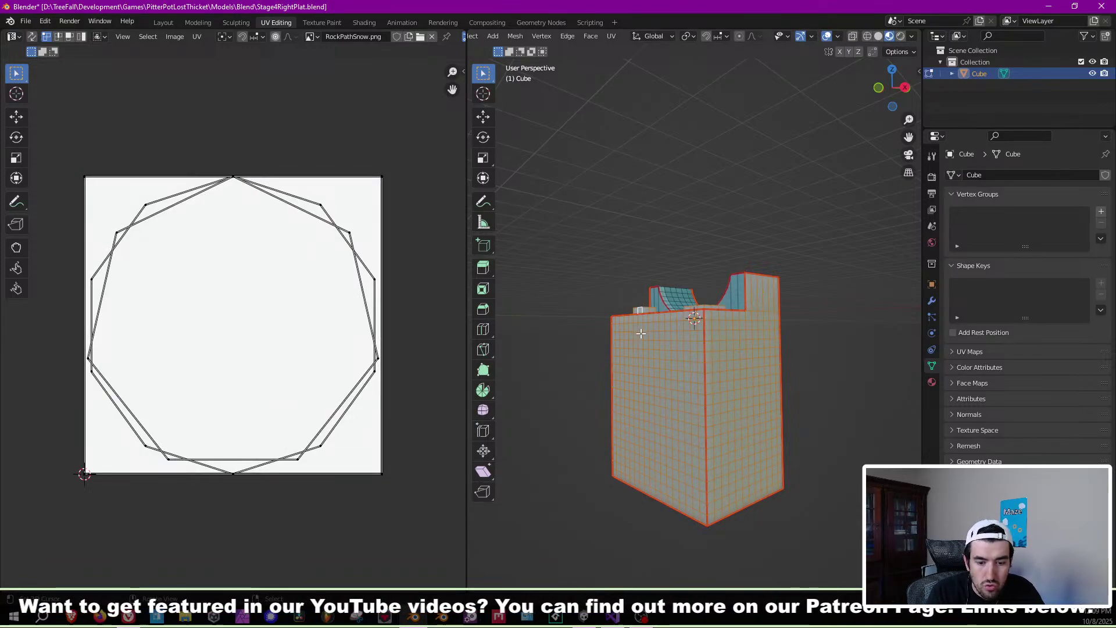
# Examine the brick direction on the platform's sides and raised blocks, and save the file.
pyautogui.press('KP_1')
pyautogui.press('Tab')
pyautogui.scroll(5, 719, 352)
pyautogui.moveTo(692, 342); pyautogui.dragTo(657, 308, button='middle')
pyautogui.scroll(-5, 678, 295)
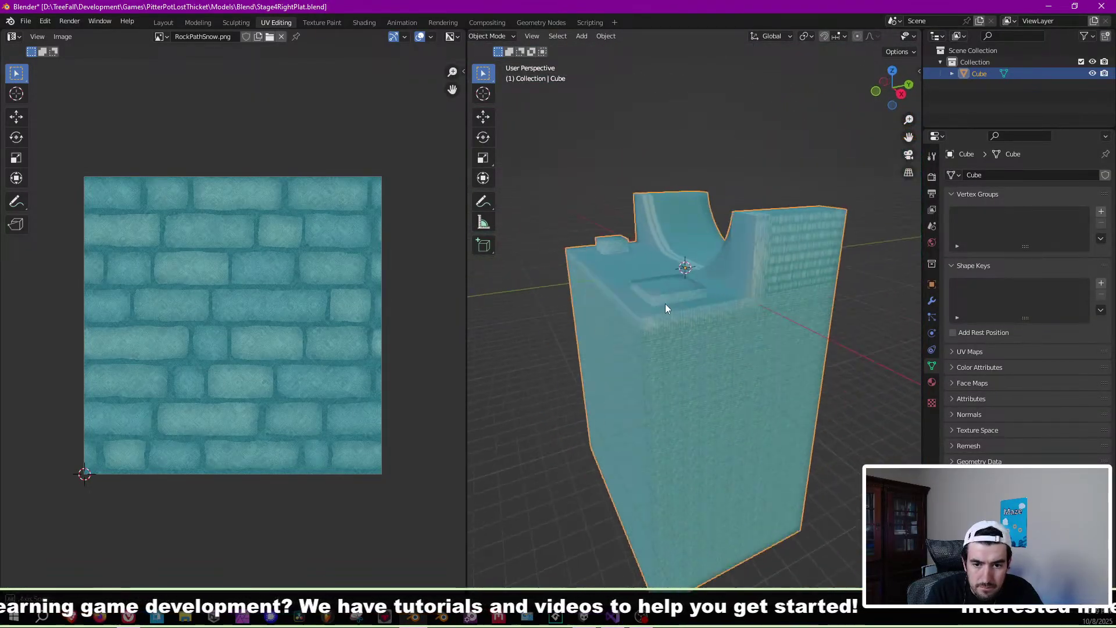
pyautogui.press('Tab')
pyautogui.scroll(6, 685, 298)
pyautogui.press('Tab')
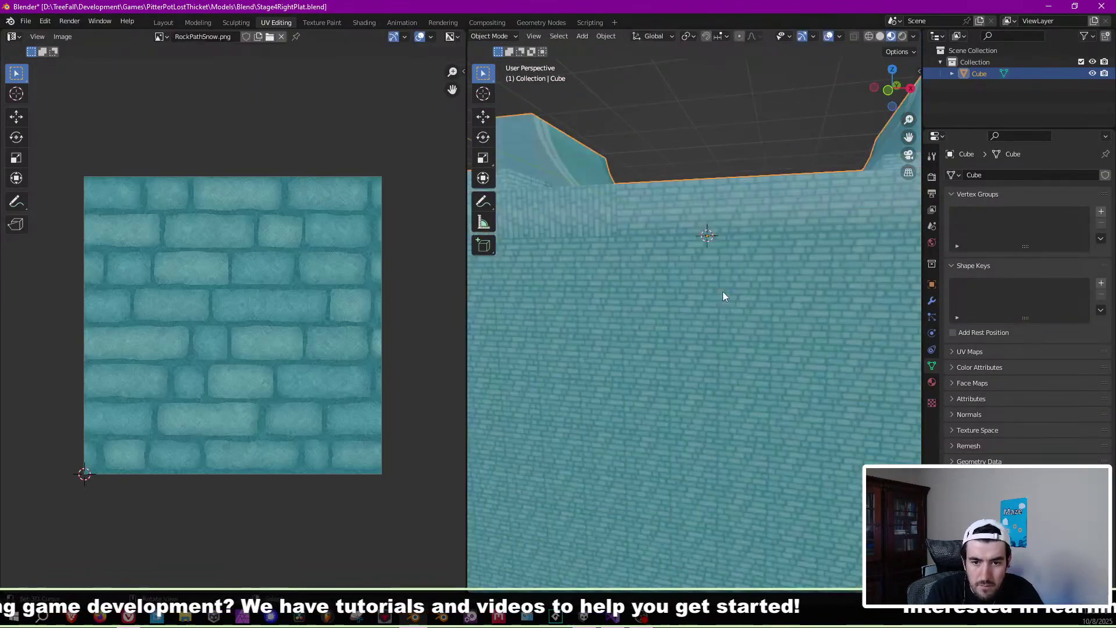
pyautogui.scroll(-3, 698, 287)
pyautogui.press('Tab')
pyautogui.scroll(-3, 698, 288)
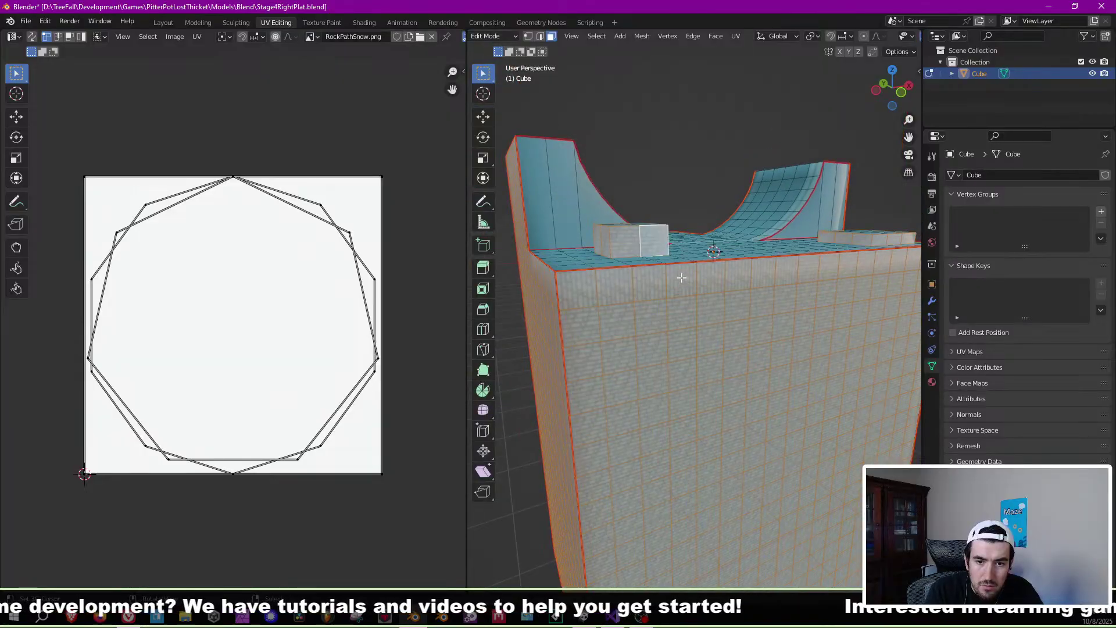
pyautogui.press('Tab')
pyautogui.click(932, 382)
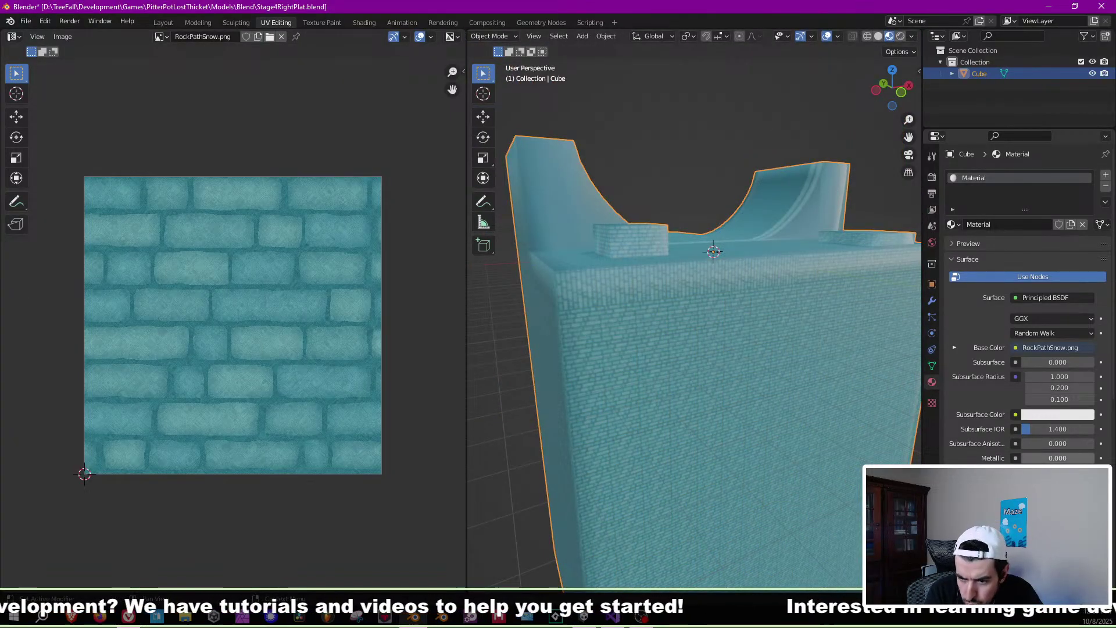
pyautogui.hotkey('ctrl', 's')
# Select the uppermost row of side faces behind the two-by-two block and rotate their UVs by 90°.
pyautogui.press('Tab')
pyautogui.click(767, 272)
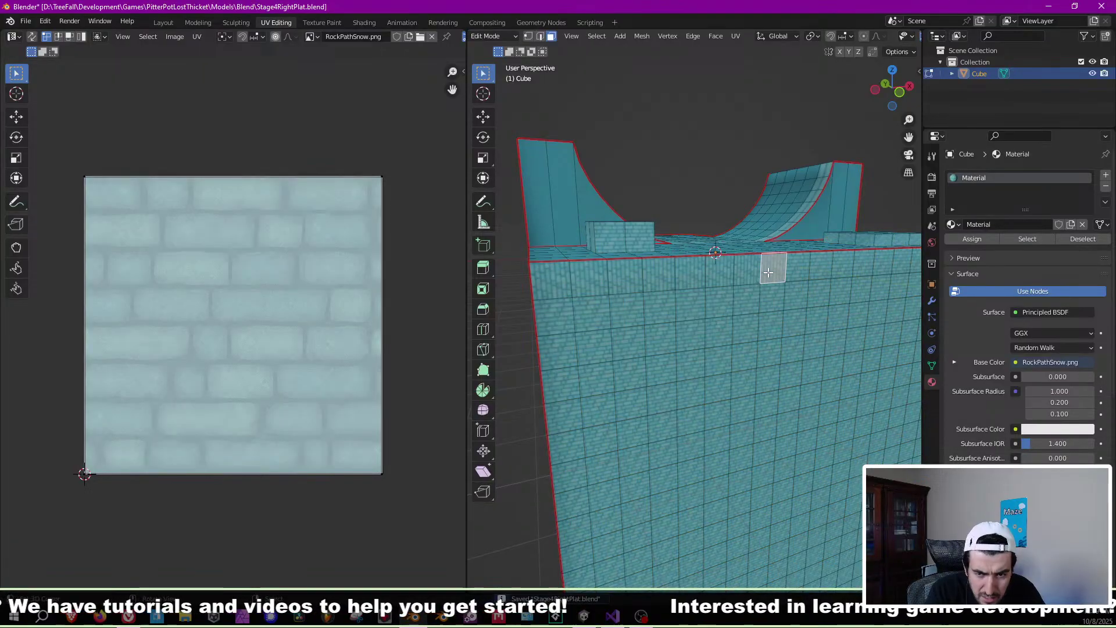
pyautogui.keyDown('ctrl'); pyautogui.click(569, 274); pyautogui.keyUp('ctrl')
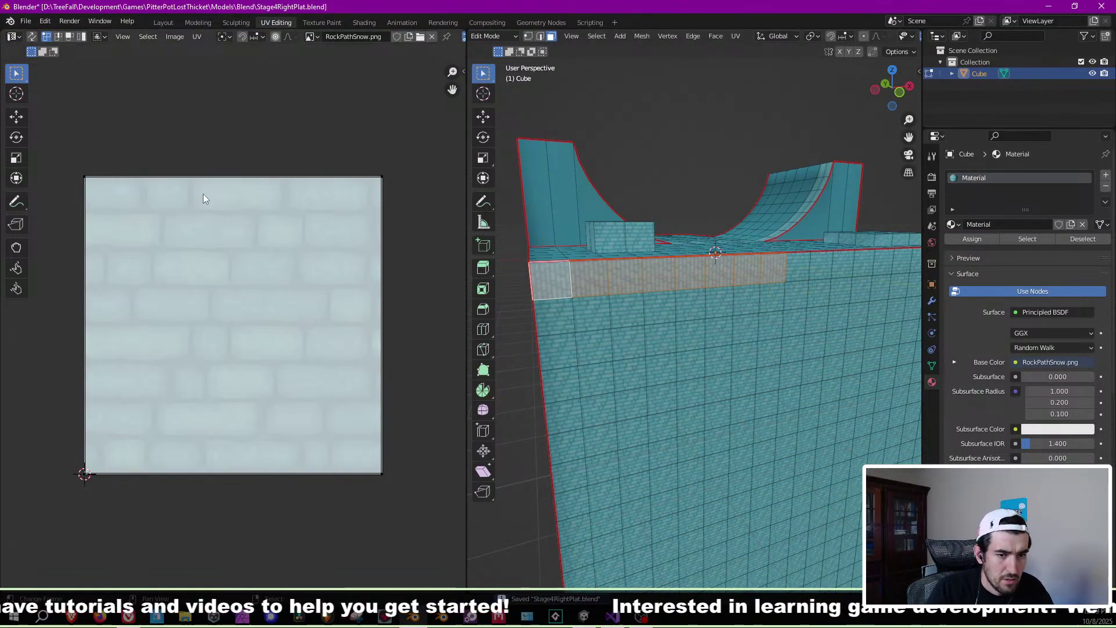
pyautogui.press('a')
pyautogui.press('r')
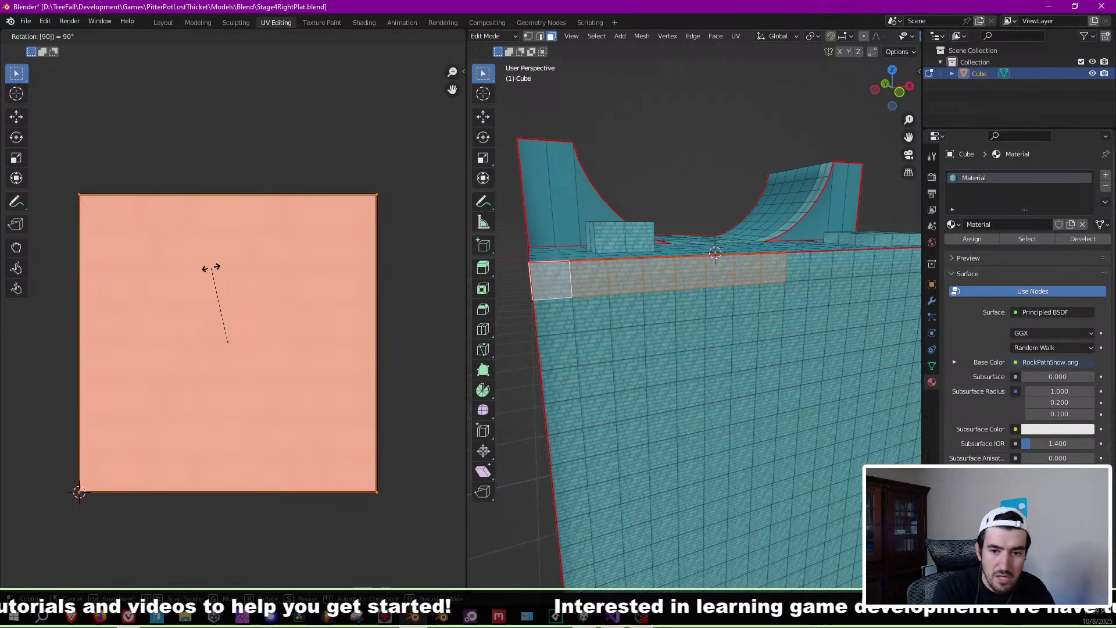
pyautogui.press('Return')
pyautogui.press('Tab')
# Select the uppermost row of faces on the side beside the three-by-three block and rotate their UVs by 90°.
pyautogui.scroll(2, 598, 256)
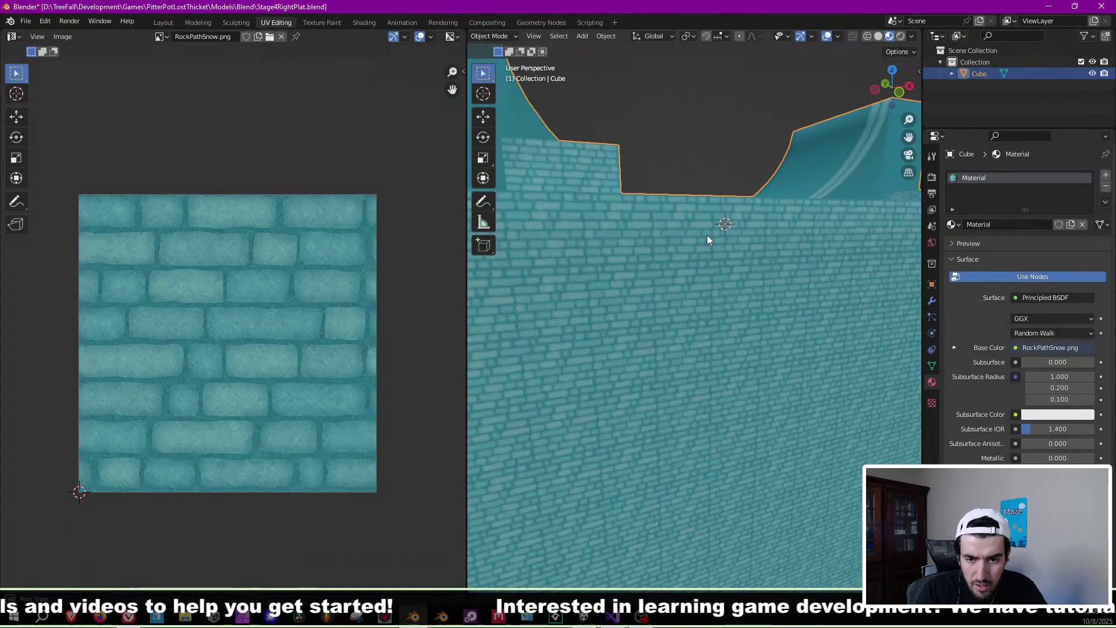
pyautogui.scroll(-2, 706, 239)
pyautogui.scroll(-3, 724, 251)
pyautogui.moveTo(724, 251); pyautogui.dragTo(723, 275, button='middle')
pyautogui.scroll(3, 723, 275)
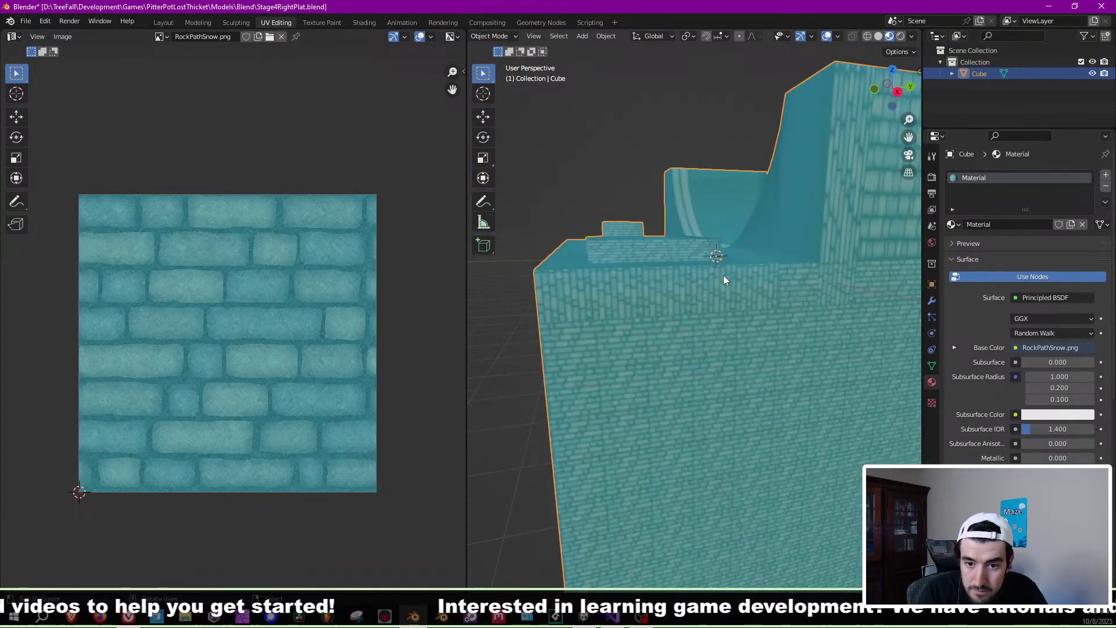
pyautogui.press('Tab')
pyautogui.click(564, 293)
pyautogui.keyDown('ctrl'); pyautogui.click(745, 289); pyautogui.keyUp('ctrl')
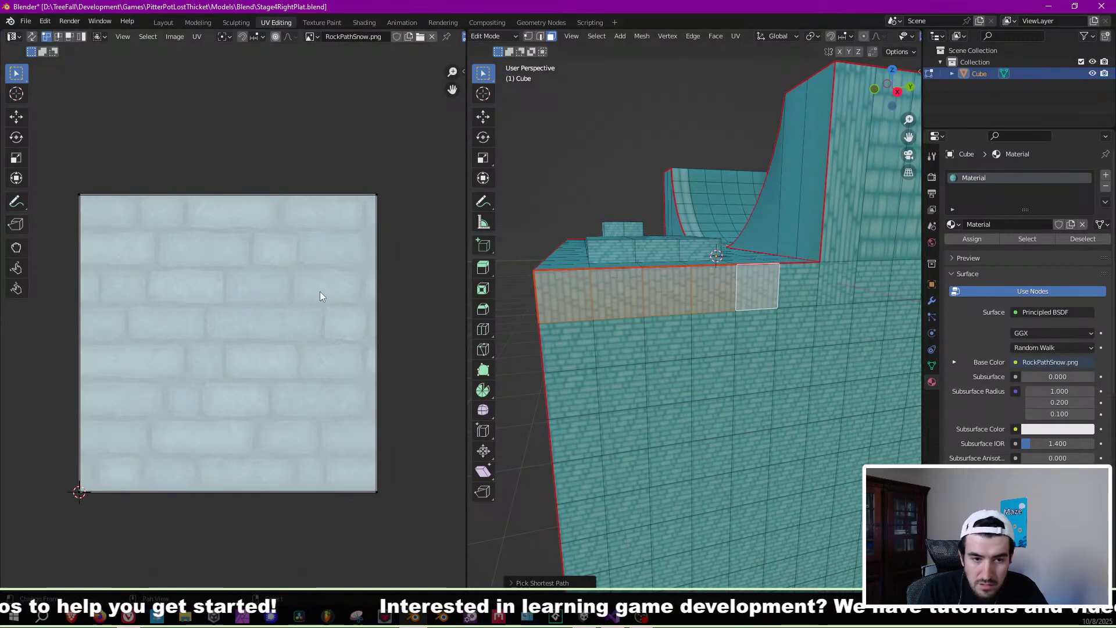
pyautogui.write('ar90')
pyautogui.press('Return')
pyautogui.press('Tab')
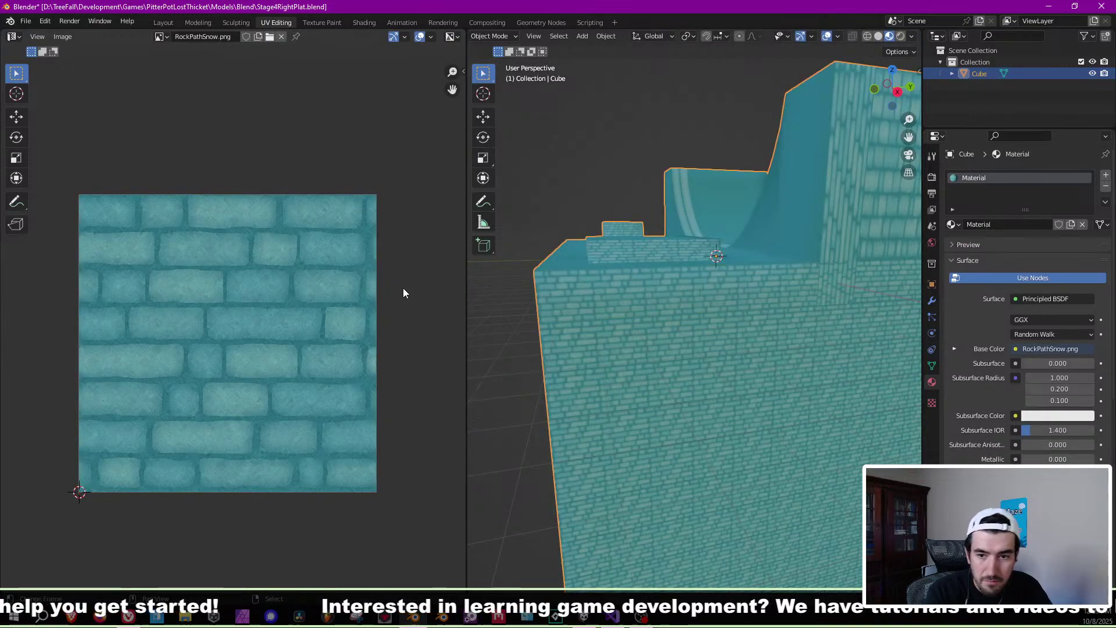
# Select the single face directly beneath the near corner of the half-pipe wall and rotate its UVs by 90°.
pyautogui.moveTo(618, 234)
pyautogui.mouseDown(button='middle')
pyautogui.moveTo(587, 239)
pyautogui.moveTo(605, 247)
pyautogui.mouseUp(button='middle')
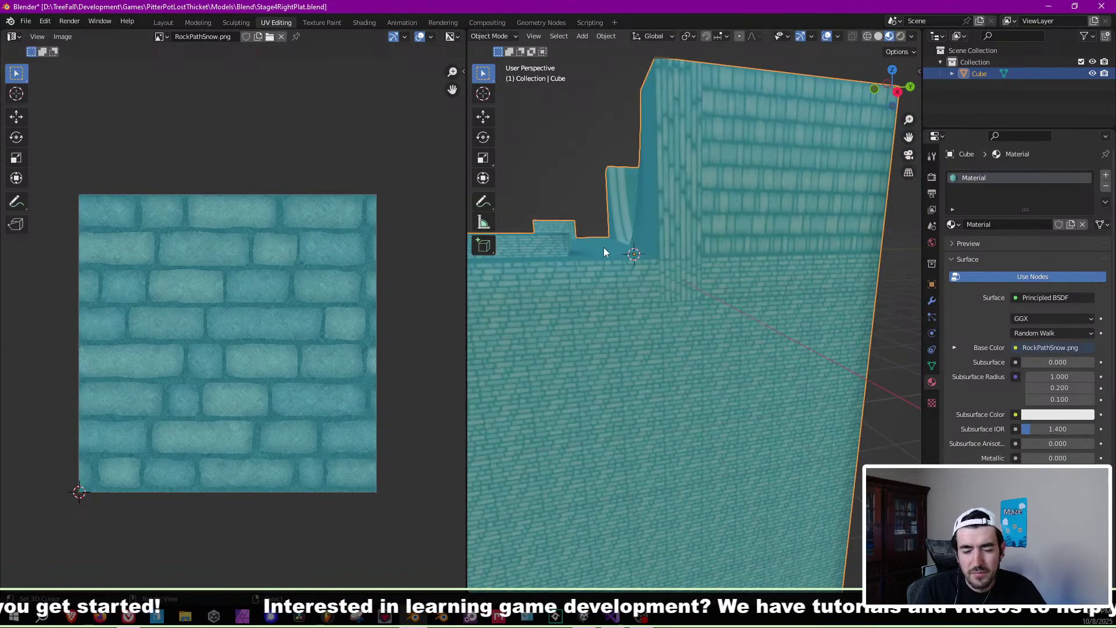
pyautogui.press('Tab')
pyautogui.click(677, 274)
pyautogui.write('a')
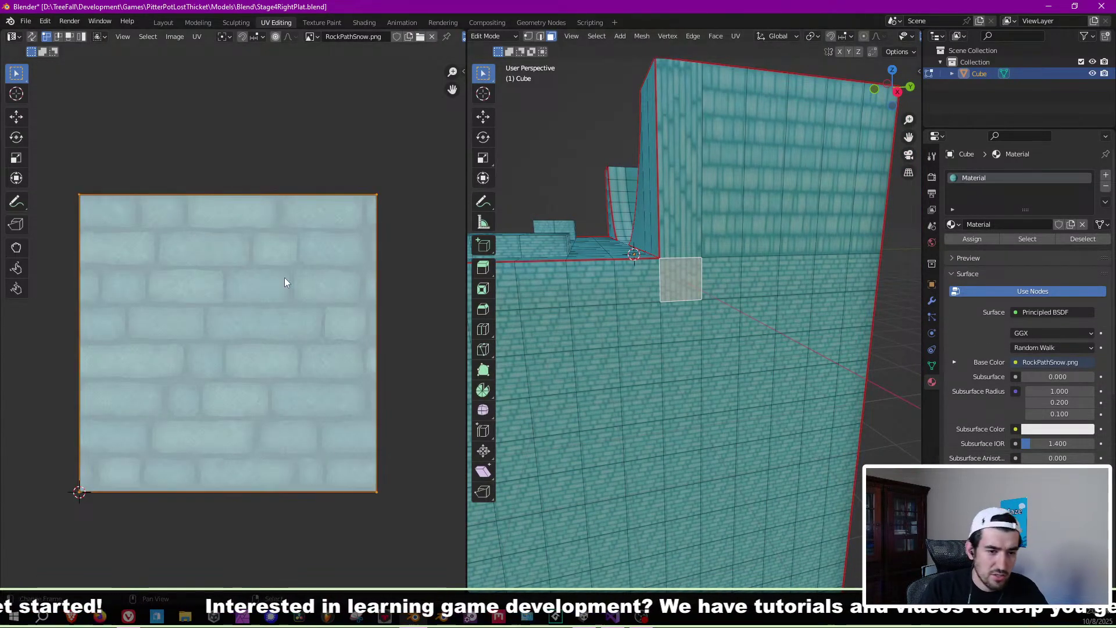
pyautogui.write('r90')
pyautogui.press('Return')
pyautogui.press('Tab')
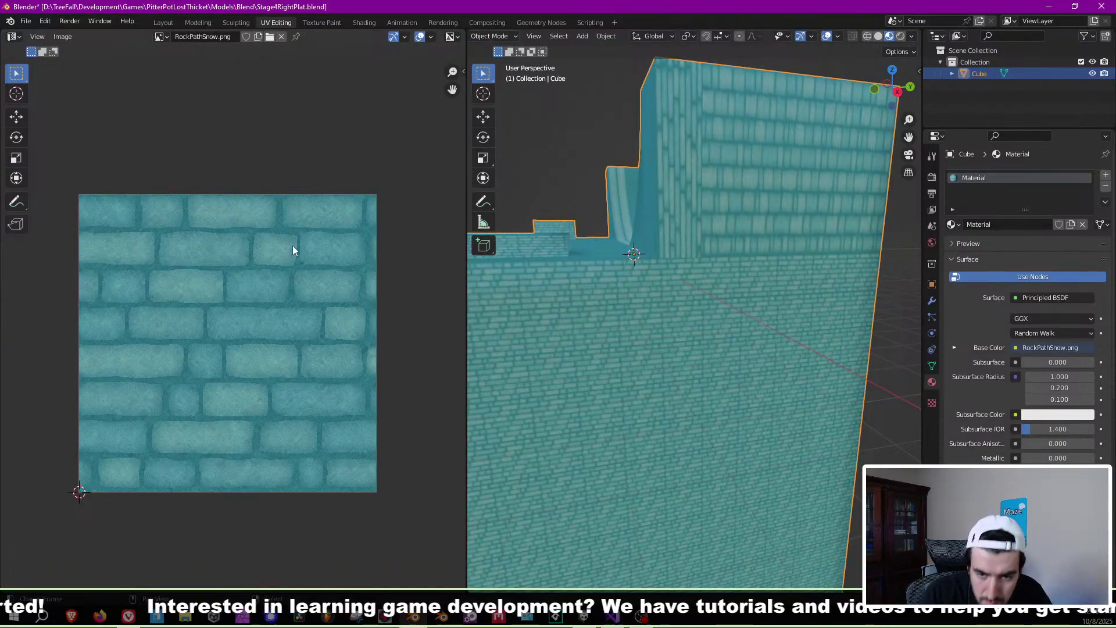
# Try rotating the UVs of the face beneath the half-pipe wall's corner by 1880°, and undo the rotation.
pyautogui.scroll(3, 703, 271)
pyautogui.press('Tab')
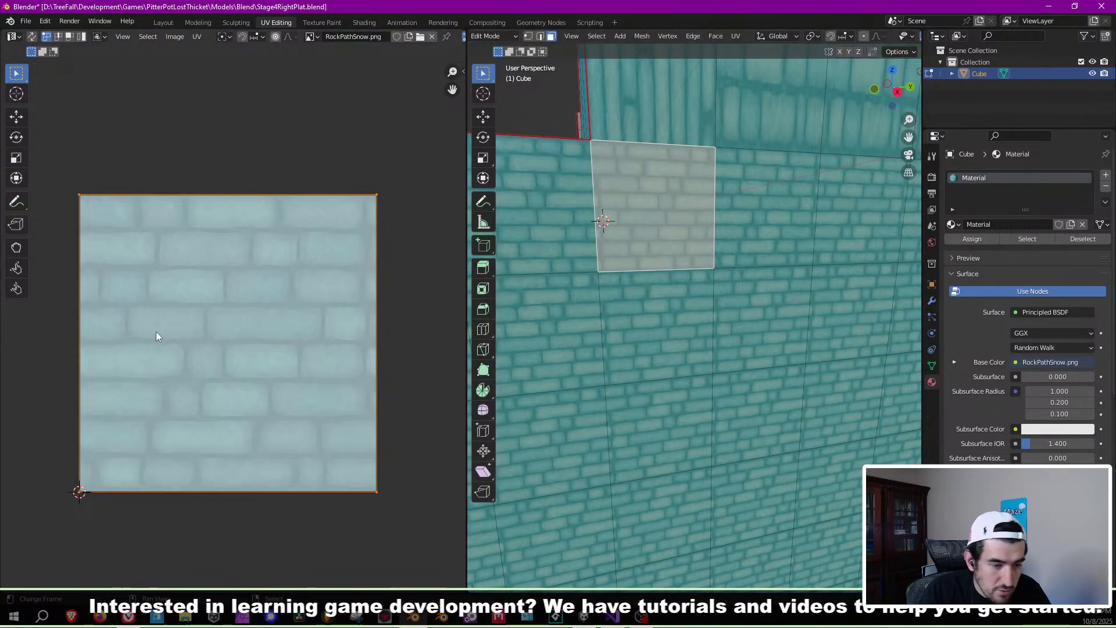
pyautogui.write('r1880')
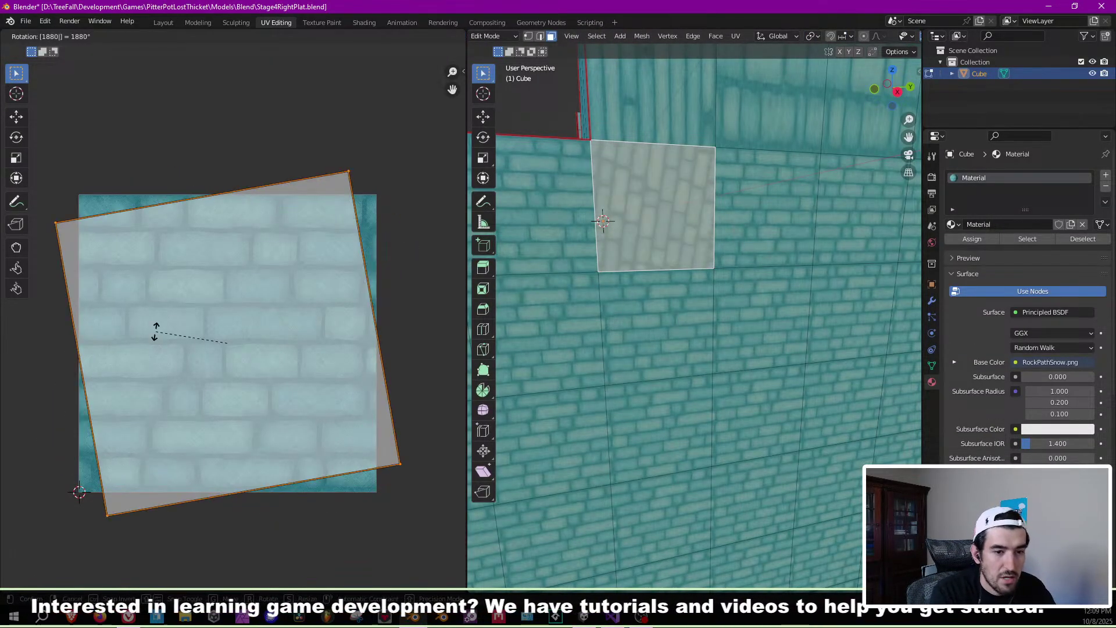
pyautogui.press('Return')
pyautogui.hotkey('ctrl', 'z')
pyautogui.press('r')
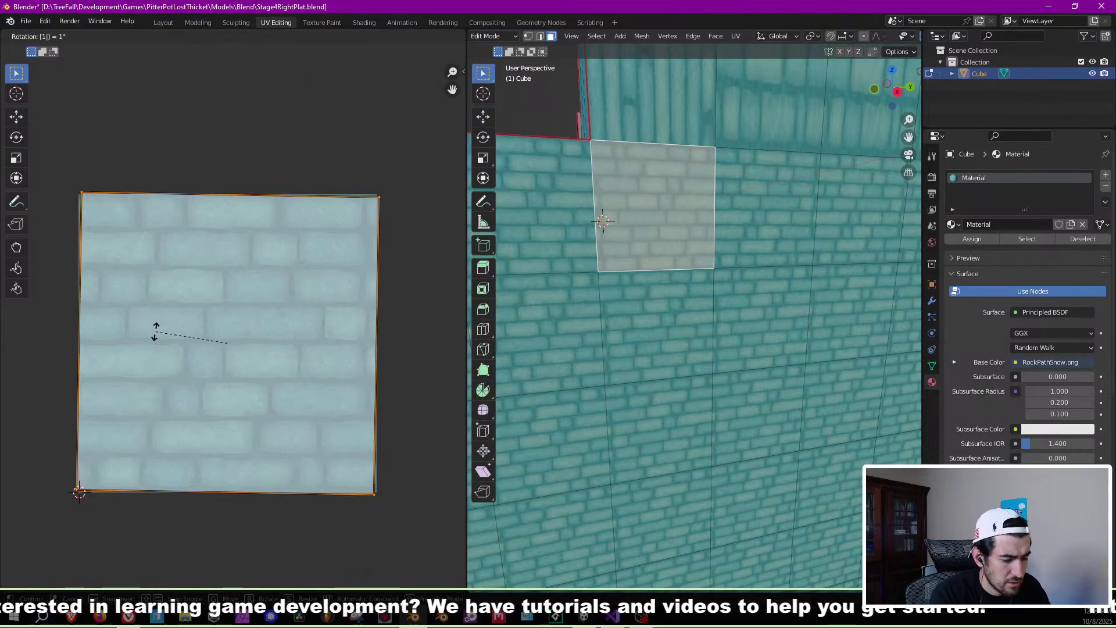
pyautogui.press('Escape')
pyautogui.press('Tab')
pyautogui.press('Tab')
pyautogui.press('Tab')
pyautogui.press('Tab')
# Extend the selection to the row of faces beneath the half-pipe wall, try rotating their UVs by 18°, and undo it.
pyautogui.moveTo(688, 232); pyautogui.dragTo(651, 273, button='middle')
pyautogui.keyDown('ctrl'); pyautogui.click(734, 277); pyautogui.keyUp('ctrl')
pyautogui.moveTo(733, 277); pyautogui.dragTo(590, 288, button='middle')
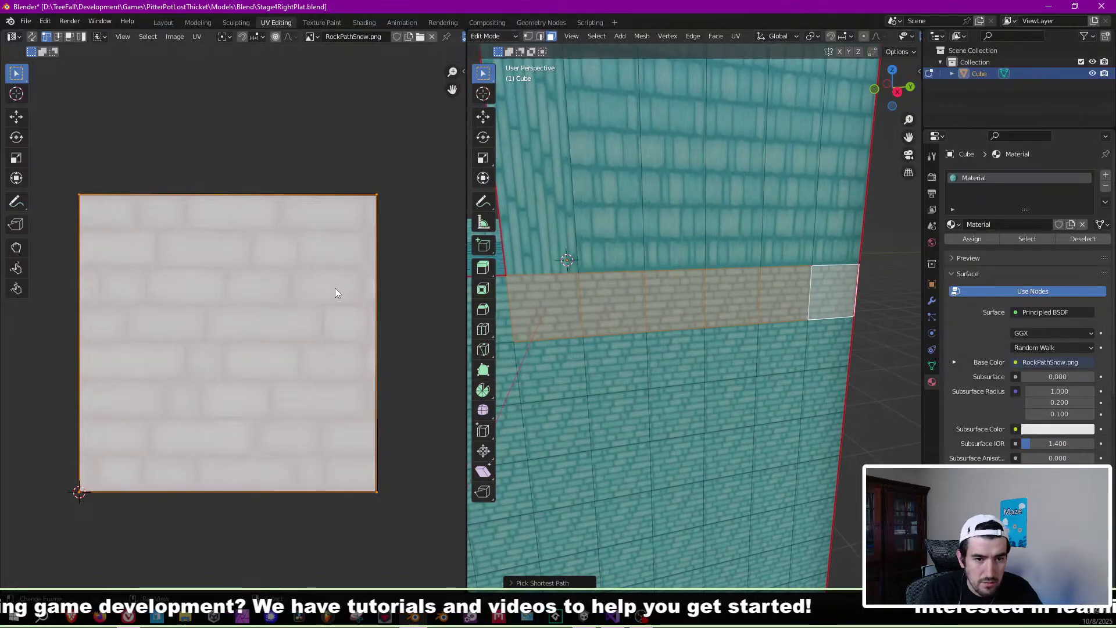
pyautogui.write('ar18')
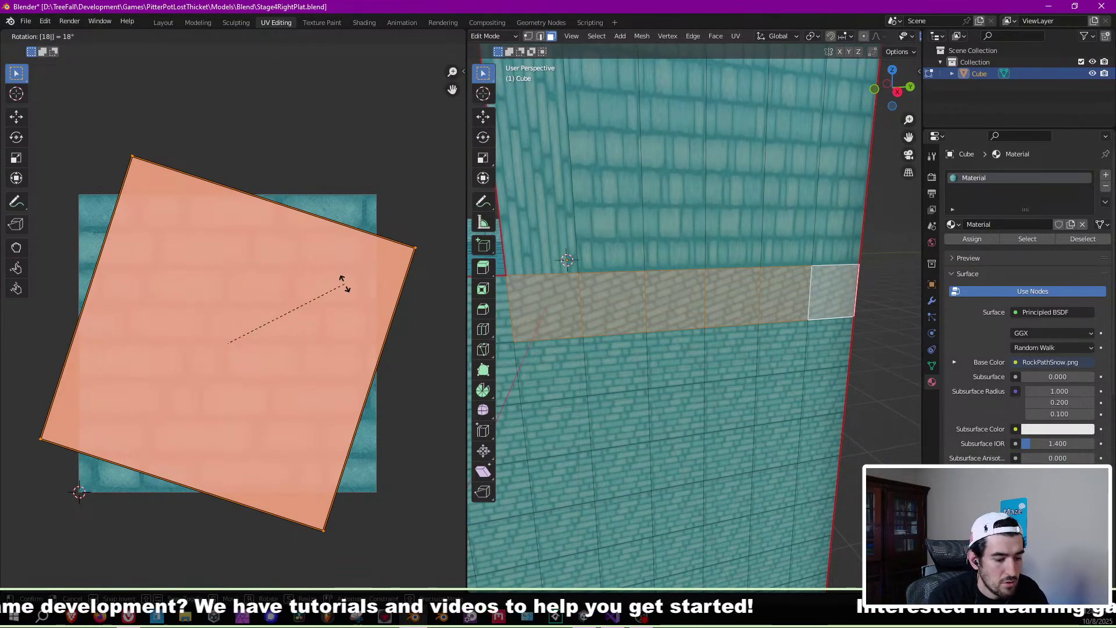
pyautogui.press('Return')
pyautogui.hotkey('ctrl', 'z')
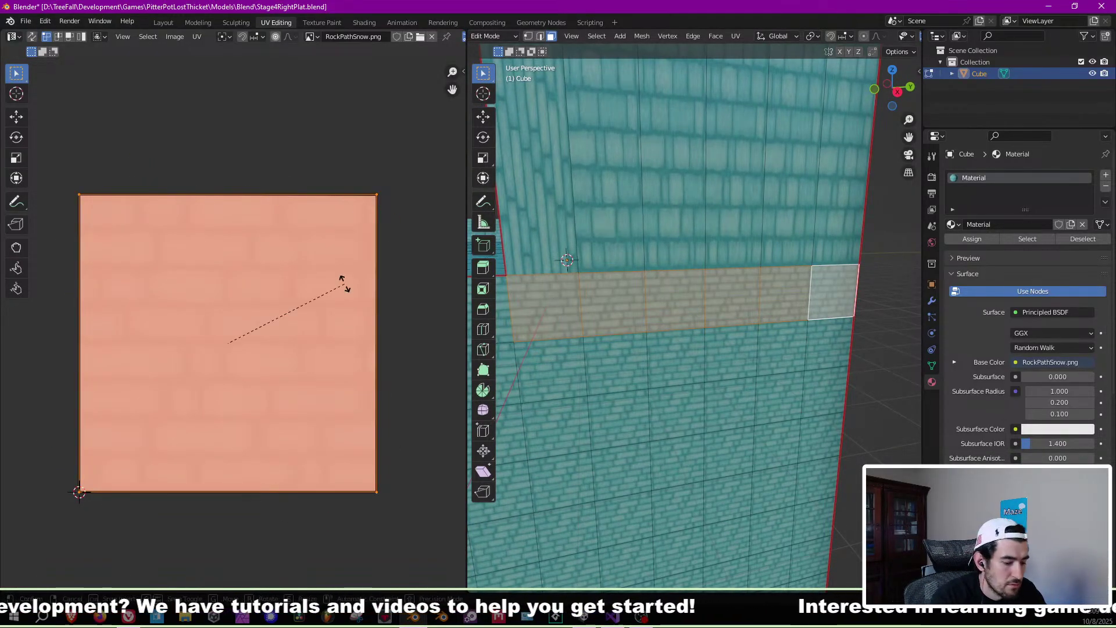
pyautogui.press('Escape')
# Select the top row of side faces from the near corner to beneath the half-pipe wall and rotate their UVs by 180°.
pyautogui.press('Tab')
pyautogui.moveTo(555, 370); pyautogui.dragTo(764, 298, button='middle')
pyautogui.scroll(3, 765, 298)
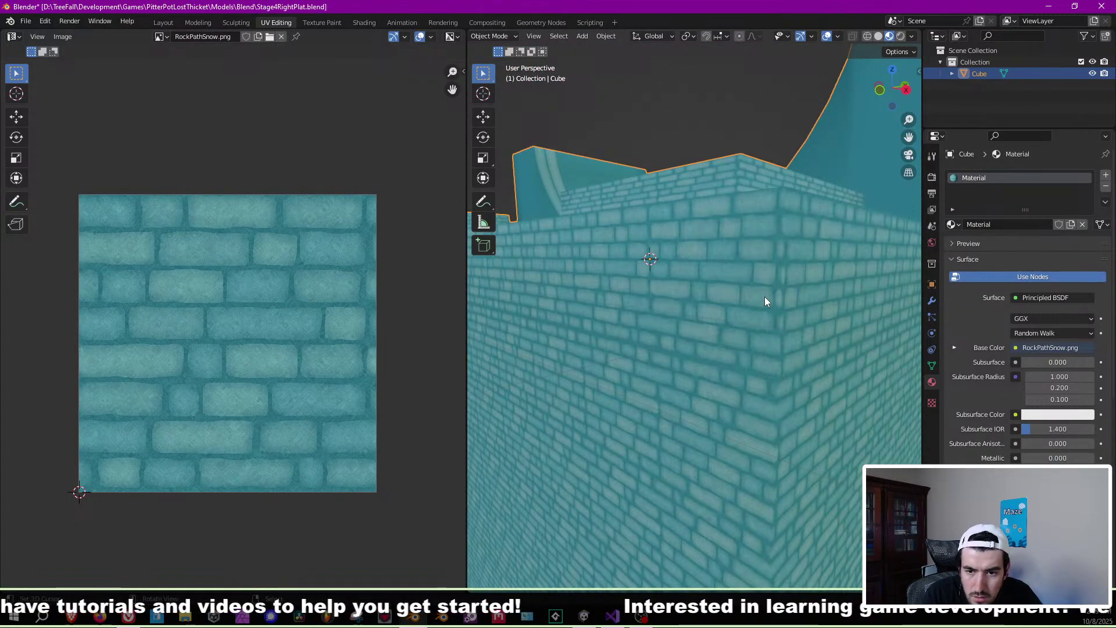
pyautogui.scroll(-2, 765, 297)
pyautogui.press('Tab')
pyautogui.click(754, 298)
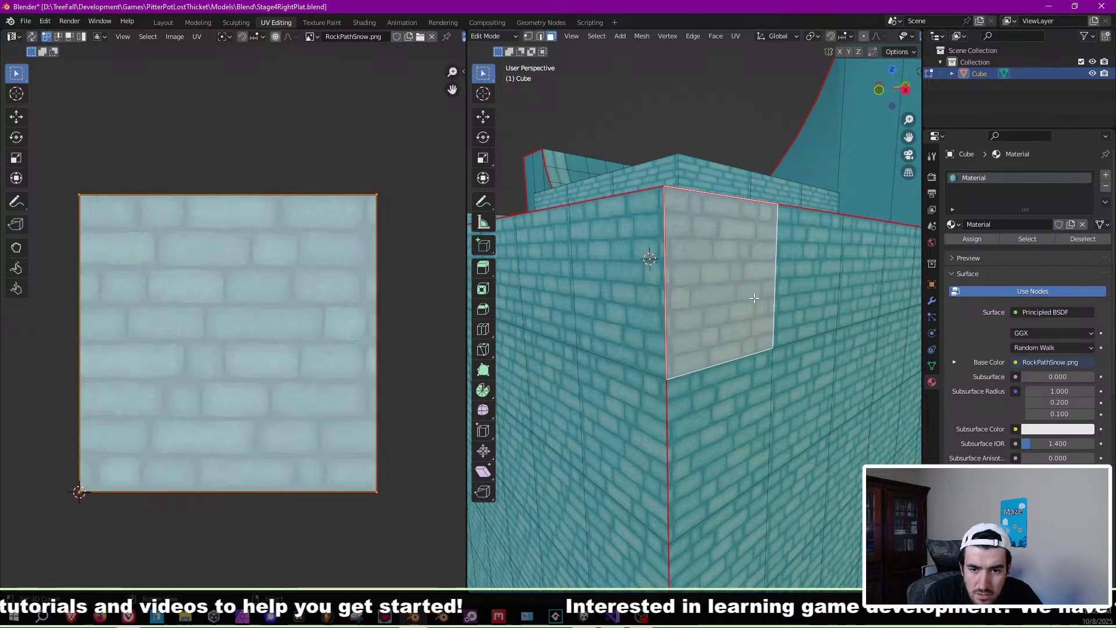
pyautogui.scroll(-4, 754, 298)
pyautogui.moveTo(754, 297); pyautogui.dragTo(720, 311, button='middle')
pyautogui.keyDown('ctrl'); pyautogui.click(821, 294); pyautogui.keyUp('ctrl')
pyautogui.hotkey('alt', 'a')
pyautogui.write('ar180')
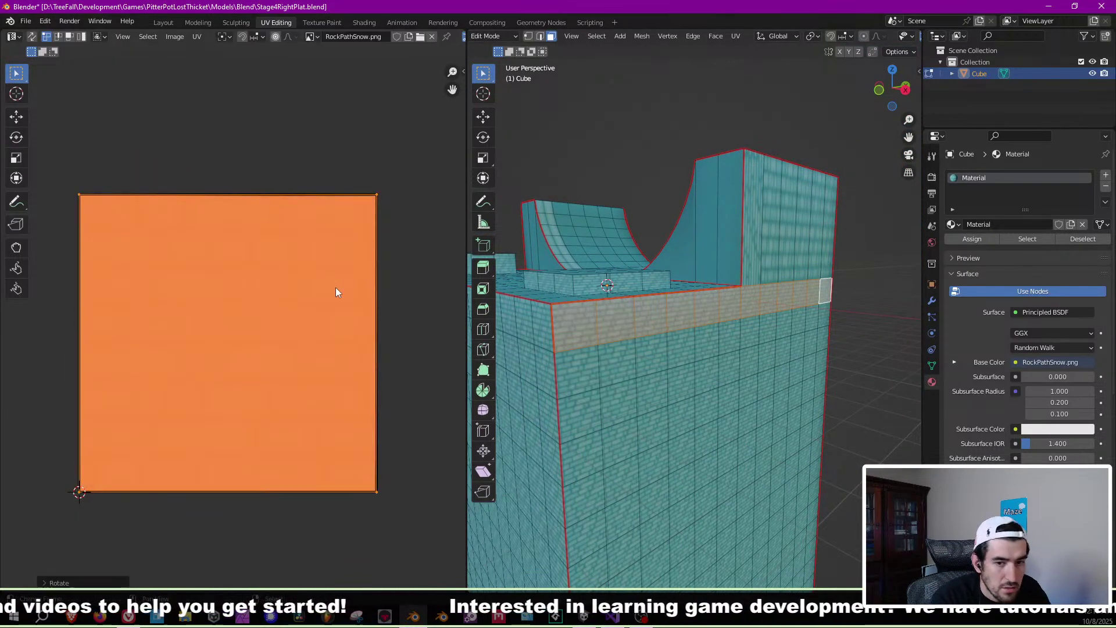
pyautogui.press('Return')
# Examine the brick alignment along the rotated row and on the side beneath the half-pipe's curved edge.
pyautogui.press('Tab')
pyautogui.scroll(5, 628, 337)
pyautogui.moveTo(657, 365)
pyautogui.mouseDown(button='middle')
pyautogui.moveTo(657, 340)
pyautogui.moveTo(659, 351)
pyautogui.mouseUp(button='middle')
pyautogui.scroll(-8, 632, 453)
pyautogui.press('Tab')
pyautogui.rightClick(593, 266)
pyautogui.scroll(-3, 648, 293)
pyautogui.moveTo(649, 293); pyautogui.dragTo(581, 311, button='middle')
pyautogui.scroll(5, 652, 324)
pyautogui.moveTo(652, 325); pyautogui.dragTo(634, 301, button='middle')
pyautogui.rightClick(757, 287)
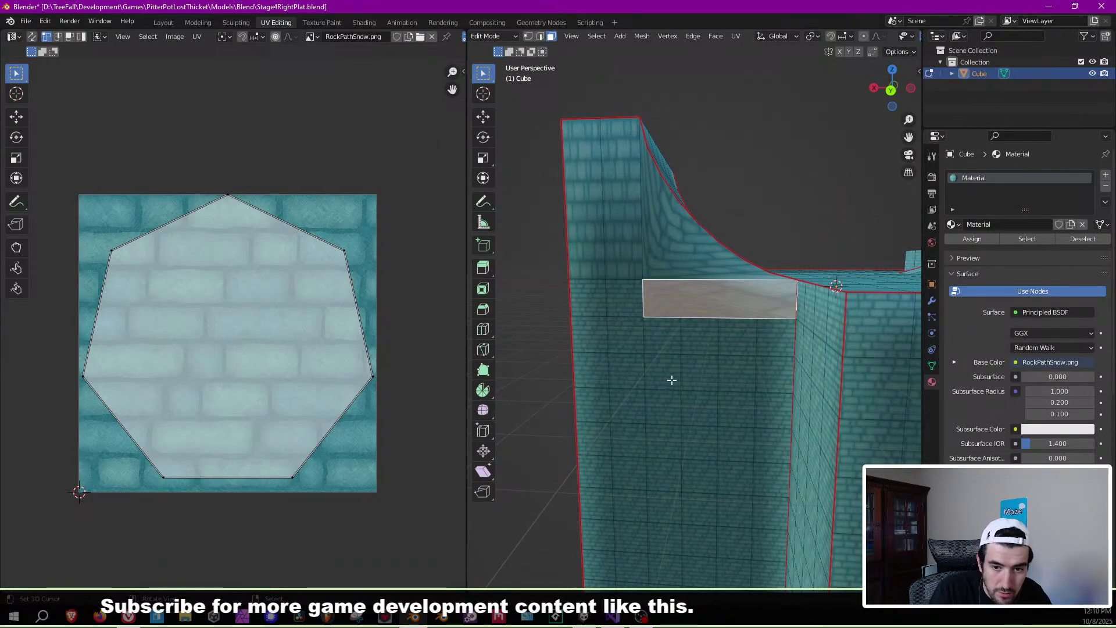
pyautogui.rightClick(600, 301)
# Select the two adjacent top-row faces at the outer corner of the side between the half-pipe curves.
pyautogui.press('Tab')
pyautogui.moveTo(644, 388); pyautogui.dragTo(792, 321, button='middle')
pyautogui.moveTo(782, 249); pyautogui.dragTo(682, 322, button='middle')
pyautogui.moveTo(738, 365); pyautogui.dragTo(668, 273, button='middle')
pyautogui.press('Tab')
pyautogui.click(616, 251)
pyautogui.keyDown('shift'); pyautogui.click(656, 266); pyautogui.keyUp('shift')
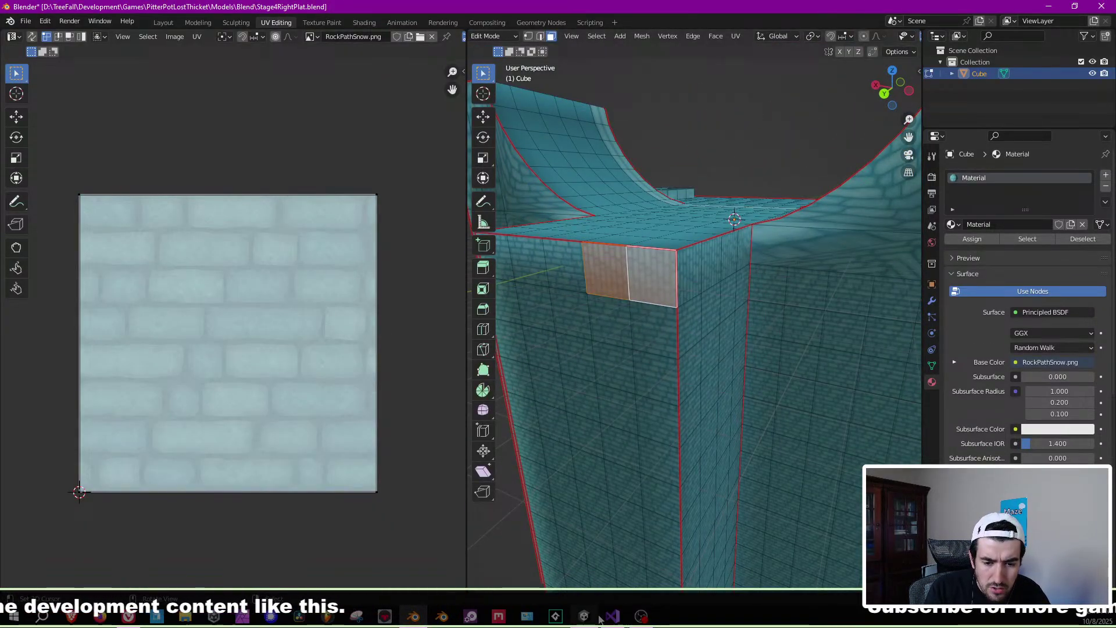
# Switch to Unity, look around the Stage4 scene at the existing platforms, and return to Blender.
pyautogui.click(597, 617)
pyautogui.moveTo(487, 240); pyautogui.dragTo(609, 228, button='right')
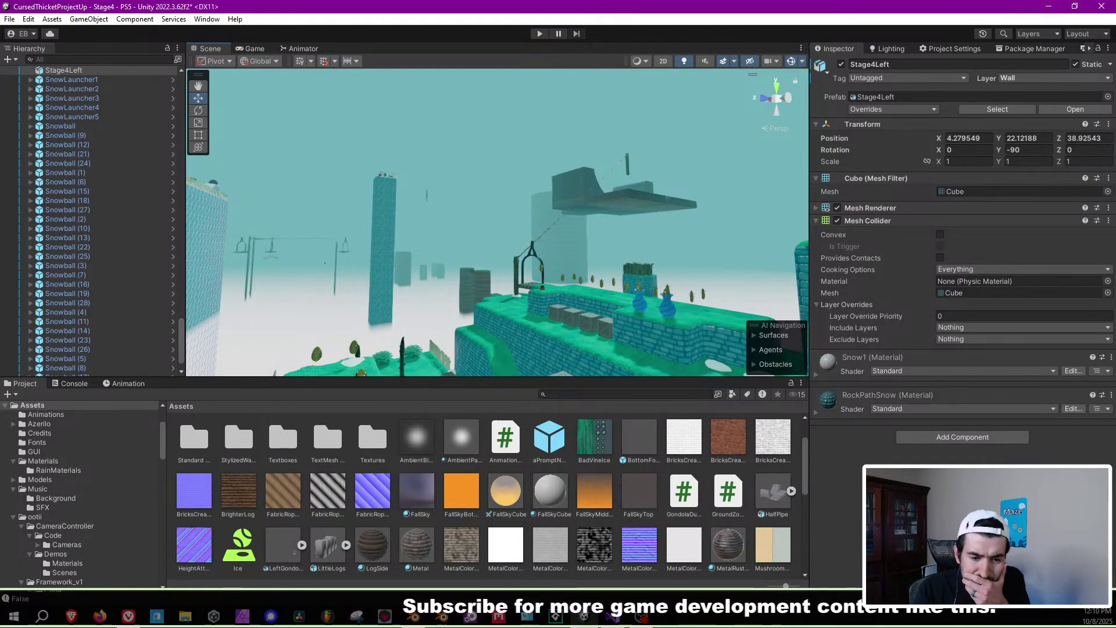
pyautogui.click(425, 622)
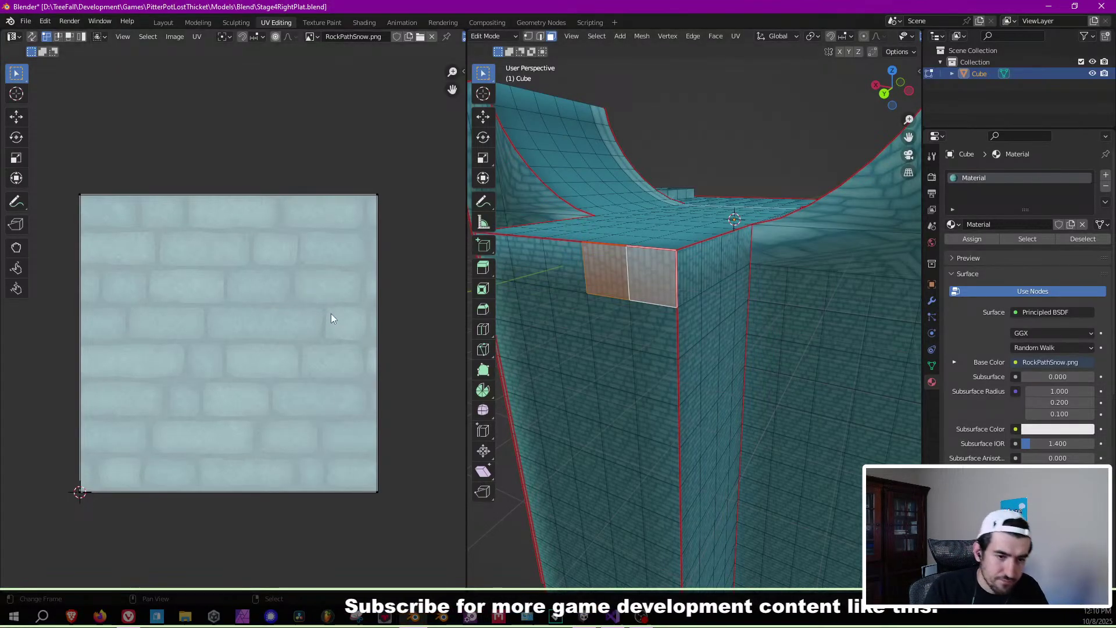
# Rotate the UVs of the two selected top-row corner faces by 90° and check the brick direction in Object Mode.
pyautogui.press('a')
pyautogui.press('r')
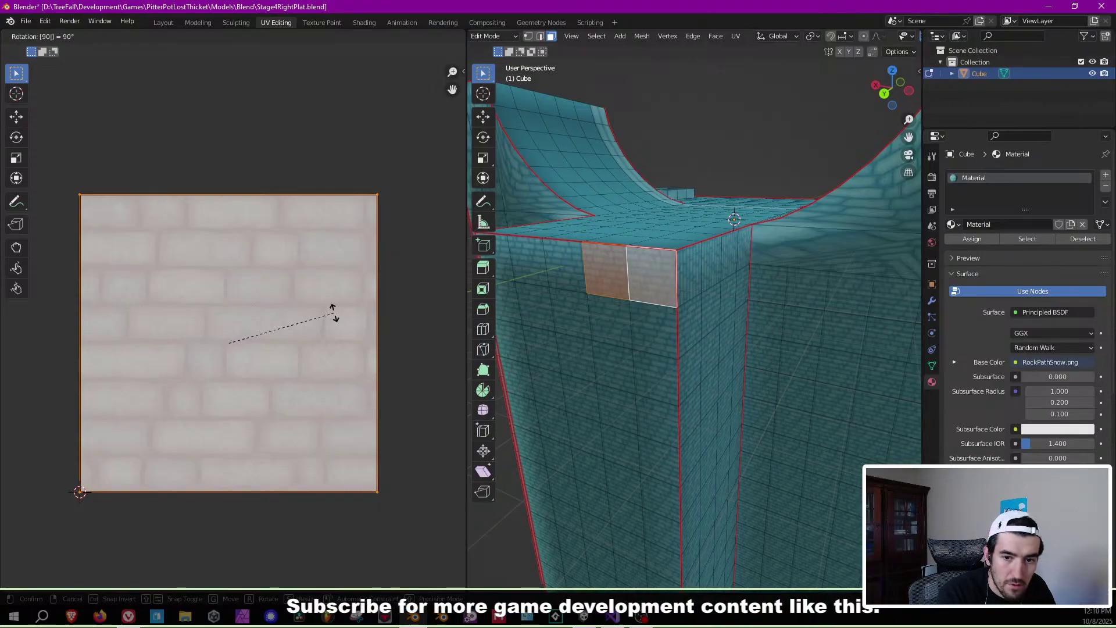
pyautogui.press('Return')
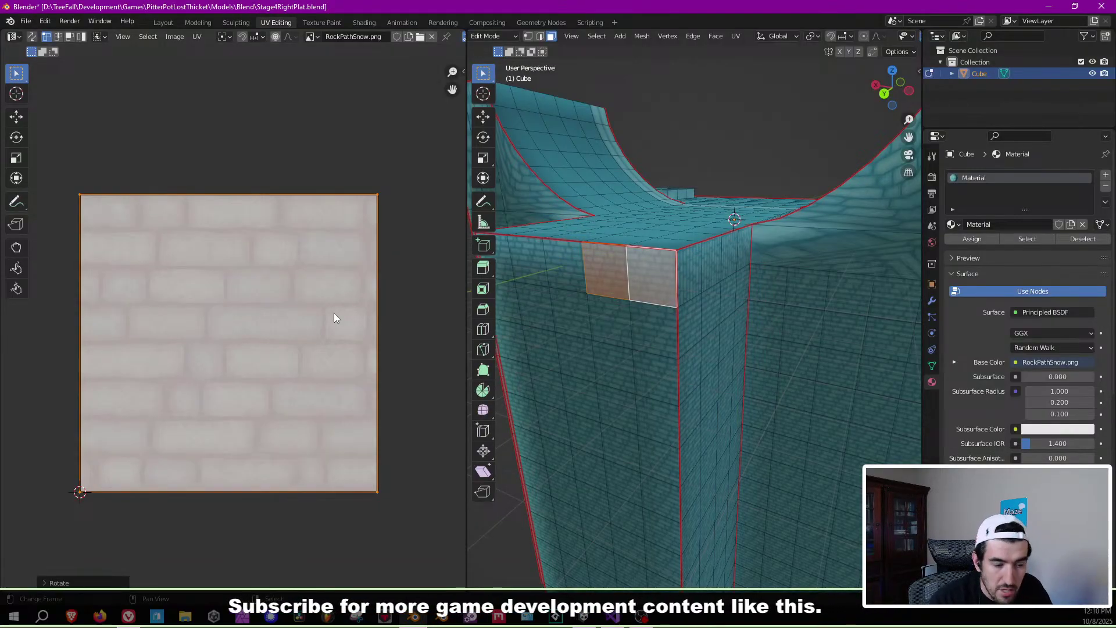
pyautogui.press('Tab')
pyautogui.scroll(8, 609, 268)
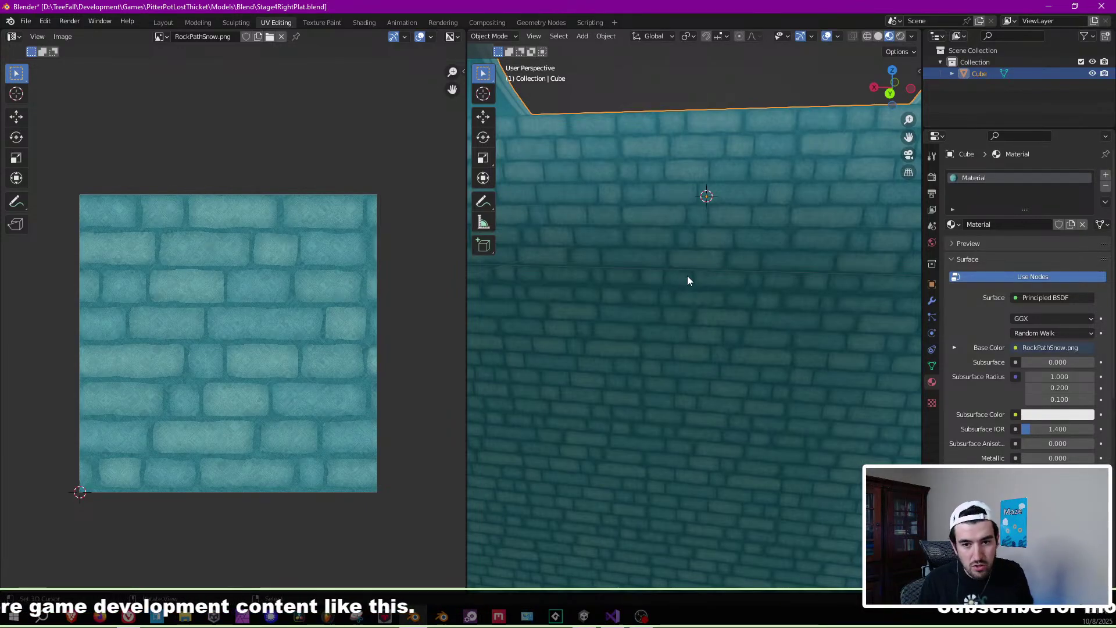
# Select the whole top row of faces on the narrow side leading to the recessed wall and rotate their UVs by 90°.
pyautogui.moveTo(741, 251); pyautogui.dragTo(653, 251, button='middle')
pyautogui.scroll(-4, 745, 248)
pyautogui.press('Tab')
pyautogui.click(560, 251)
pyautogui.keyDown('ctrl'); pyautogui.click(697, 246); pyautogui.keyUp('ctrl')
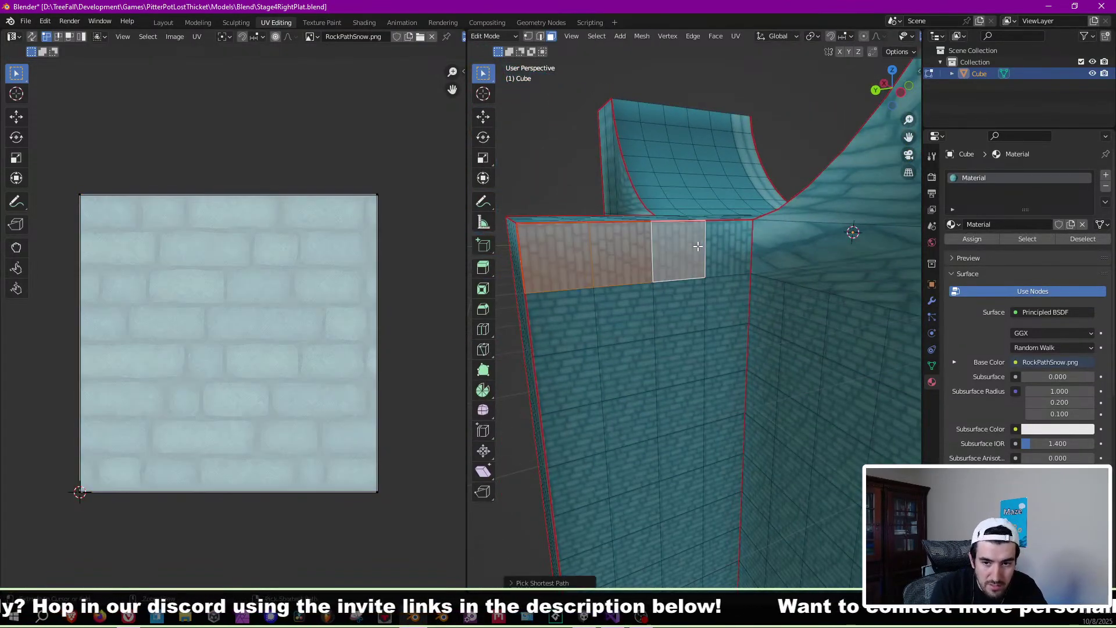
pyautogui.keyDown('ctrl'); pyautogui.click(727, 244); pyautogui.keyUp('ctrl')
pyautogui.write('ar90')
pyautogui.press('Return')
pyautogui.press('Tab')
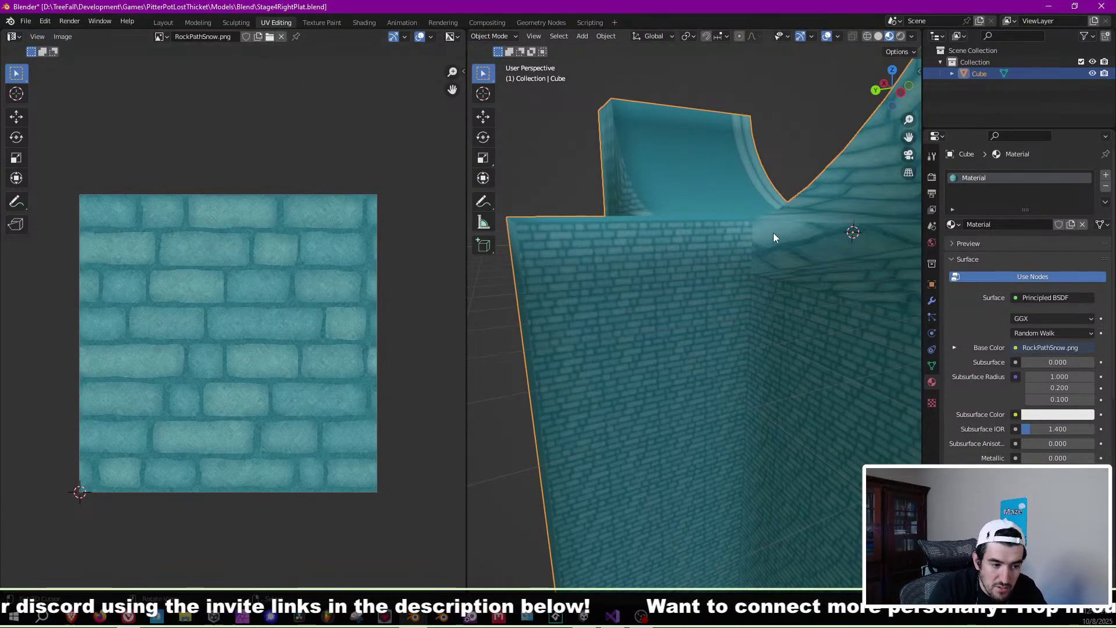
pyautogui.moveTo(682, 284)
pyautogui.mouseDown(button='middle')
pyautogui.moveTo(705, 267)
pyautogui.moveTo(686, 276)
pyautogui.moveTo(692, 287)
pyautogui.mouseUp(button='middle')
pyautogui.scroll(3, 706, 268)
pyautogui.press('Tab')
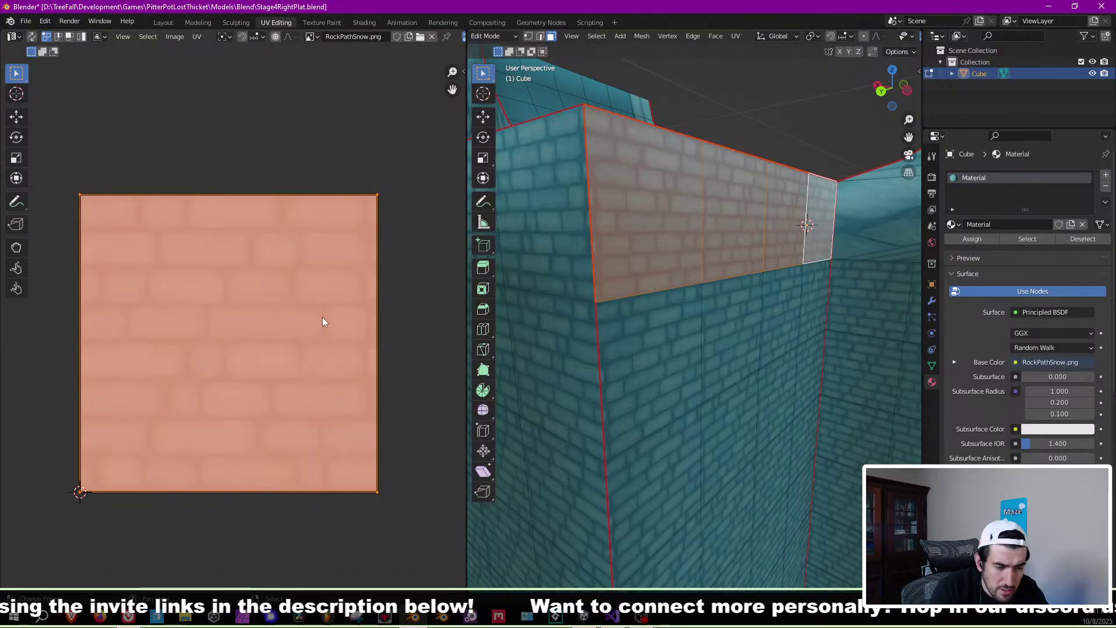
pyautogui.press('r')
pyautogui.press('Escape')
pyautogui.press('Tab')
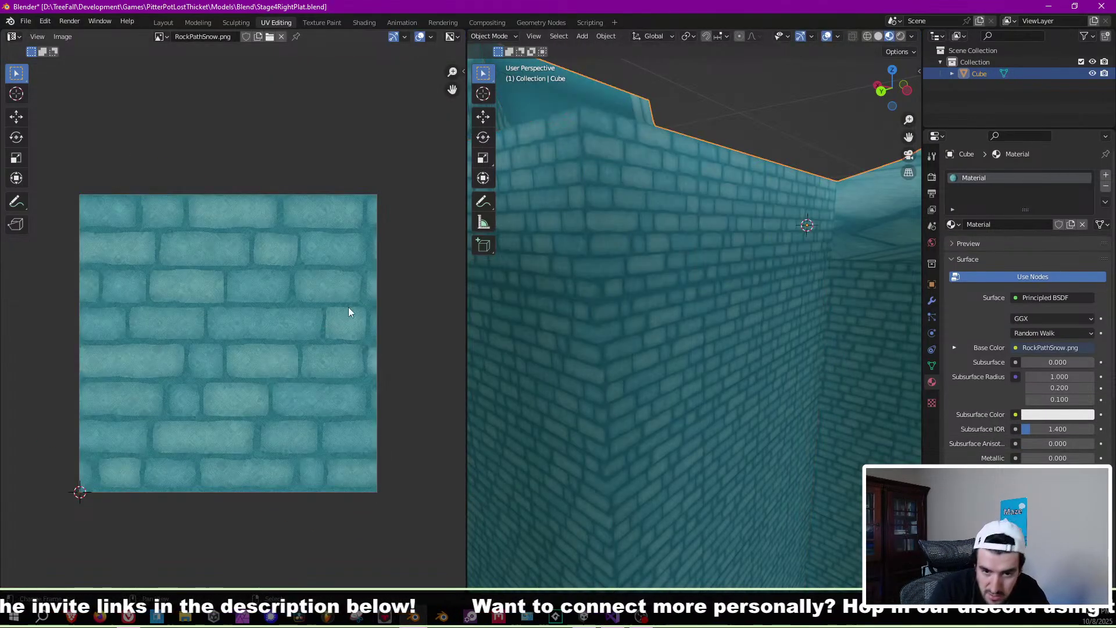
pyautogui.moveTo(818, 263); pyautogui.dragTo(683, 324, button='middle')
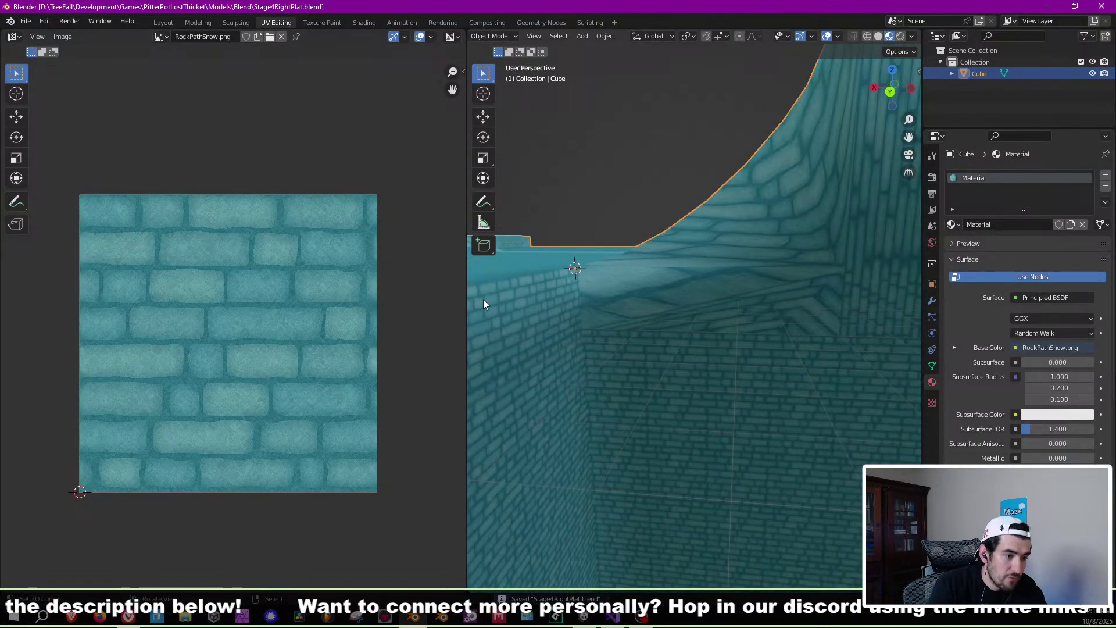
# Select the two outer faces just below the tall pillar and rotate their UVs by 90 degrees.
pyautogui.moveTo(711, 247); pyautogui.dragTo(732, 258, button='middle')
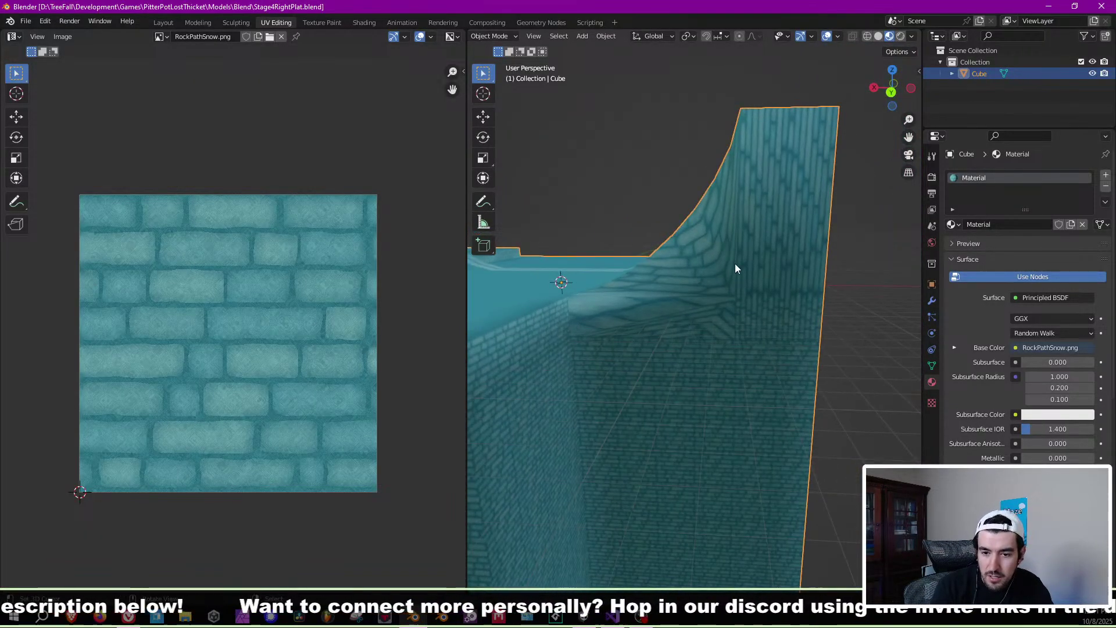
pyautogui.press('Tab')
pyautogui.click(758, 309)
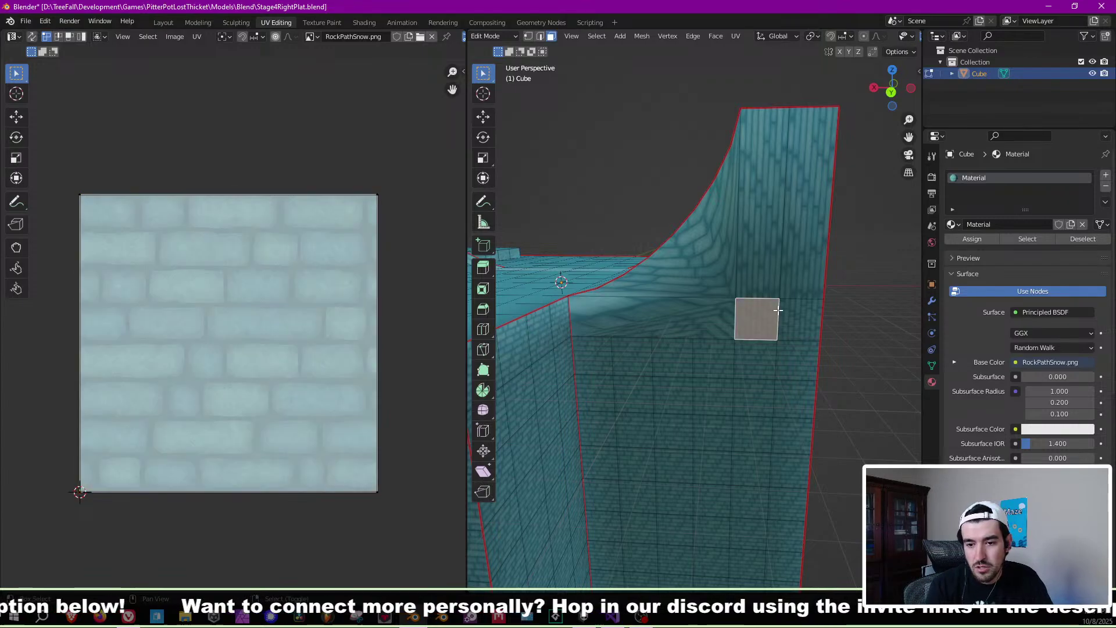
pyautogui.keyDown('shift'); pyautogui.click(784, 309); pyautogui.keyUp('shift')
pyautogui.write('a')
pyautogui.write('r90')
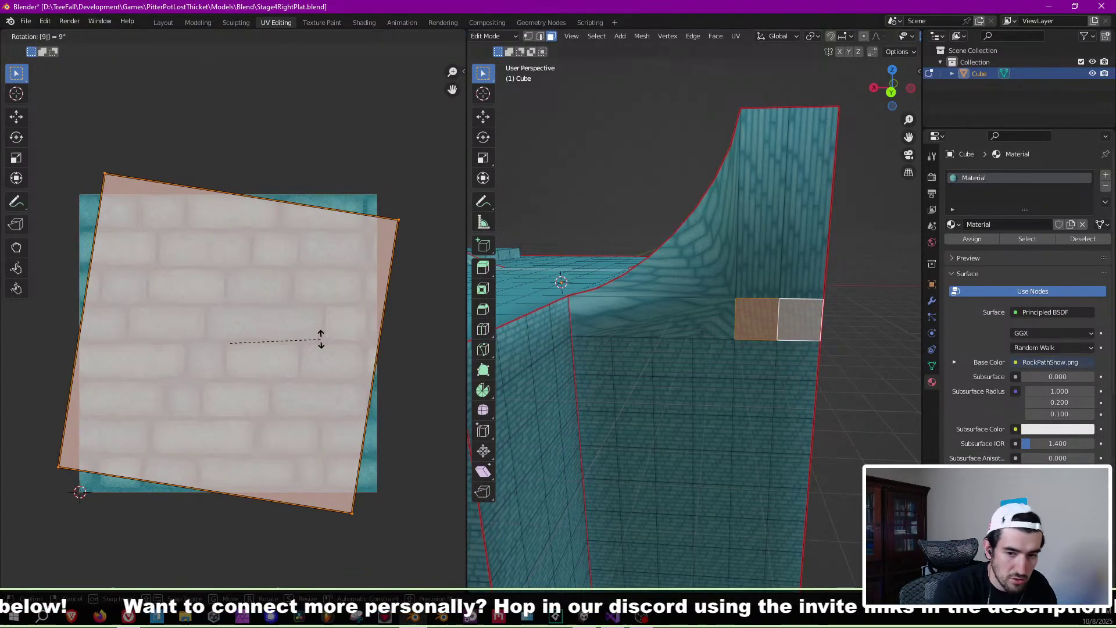
pyautogui.press('Return')
pyautogui.press('Tab')
pyautogui.moveTo(772, 364); pyautogui.dragTo(663, 276, button='middle')
# Rotate the UVs of the two selected faces below the pillar by 180 degrees and save the file.
pyautogui.press('Tab')
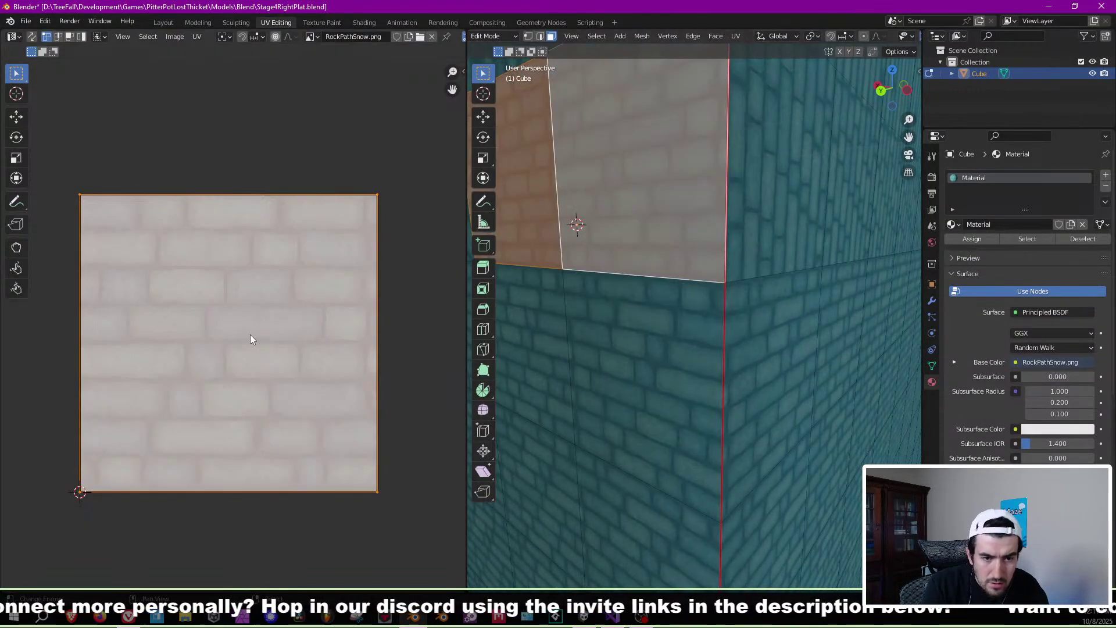
pyautogui.write('ar180')
pyautogui.press('Return')
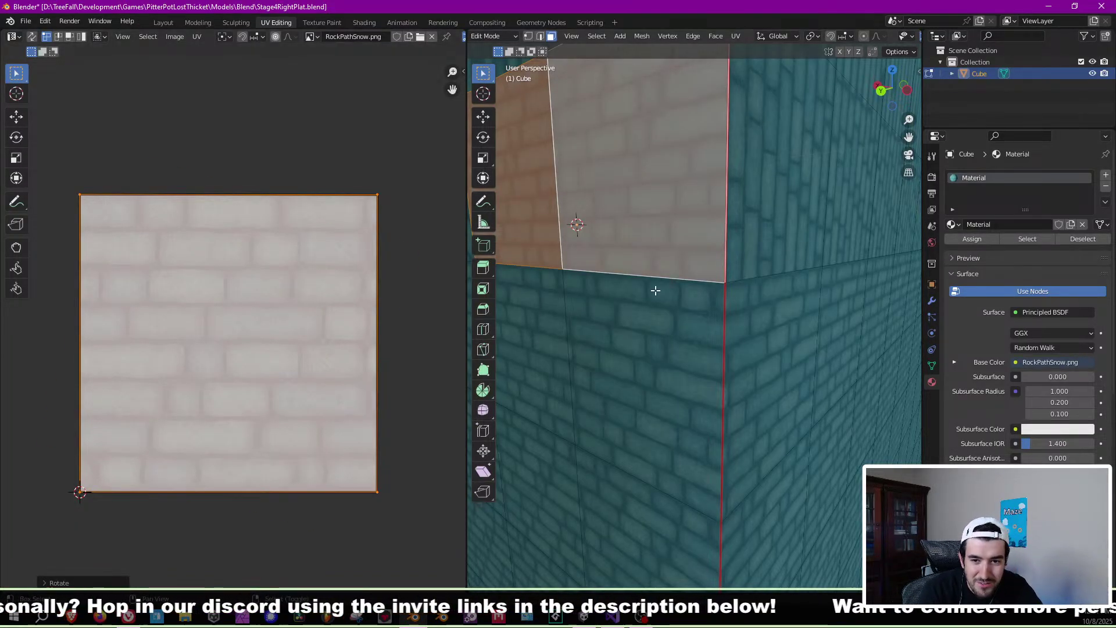
pyautogui.press('Tab')
pyautogui.moveTo(722, 294); pyautogui.dragTo(722, 322, button='middle')
pyautogui.hotkey('ctrl', 's')
# Select the row of side-wall faces directly beneath the tall wall section and rotate its UVs so the bricks run horizontally.
pyautogui.press('Tab')
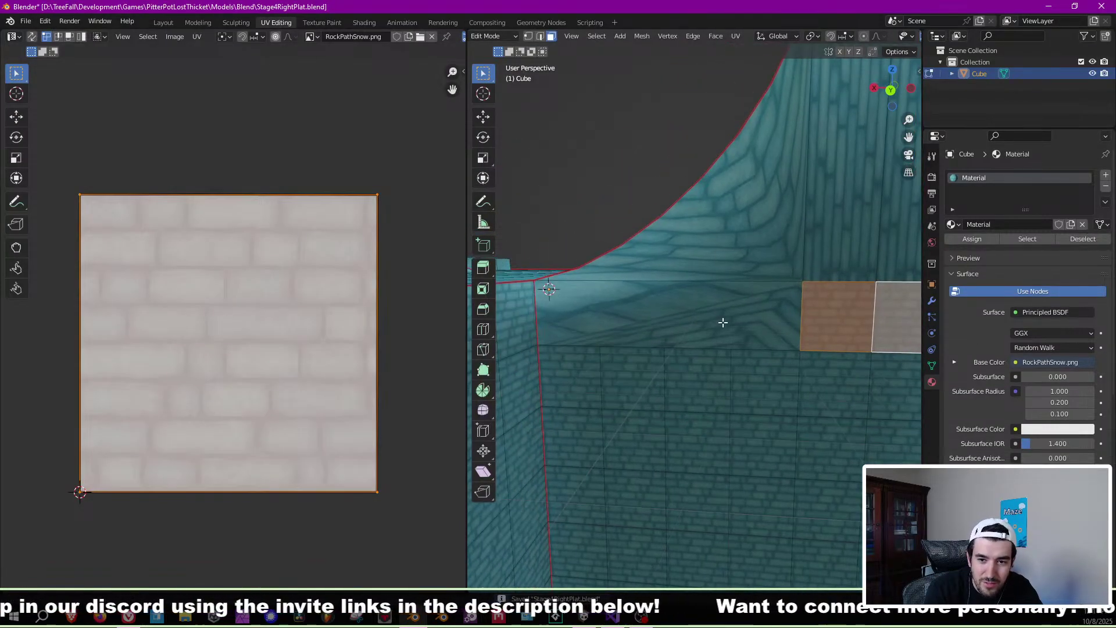
pyautogui.click(758, 238)
pyautogui.moveTo(788, 256); pyautogui.dragTo(668, 360, button='middle')
pyautogui.click(756, 299)
pyautogui.click(805, 310)
pyautogui.click(601, 367)
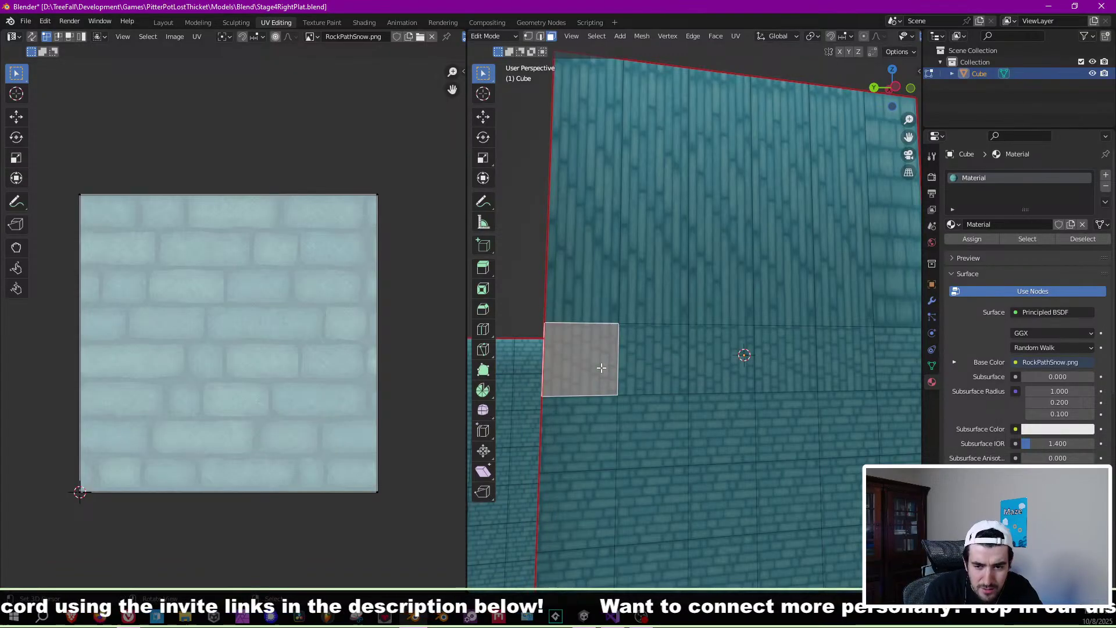
pyautogui.keyDown('ctrl'); pyautogui.click(828, 362); pyautogui.keyUp('ctrl')
pyautogui.press('a')
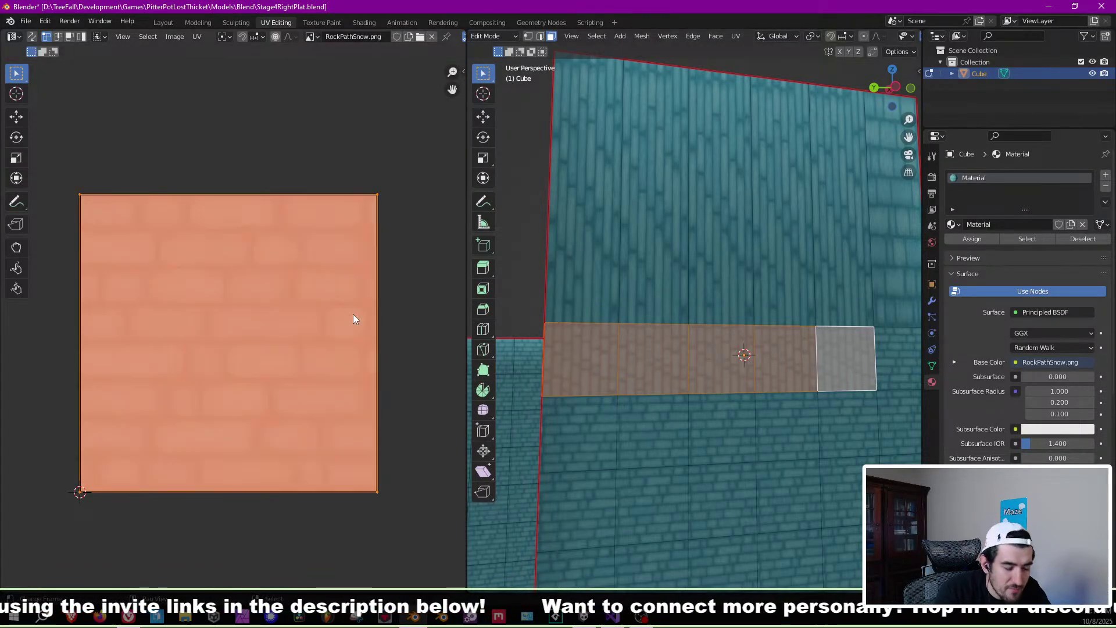
pyautogui.press('r')
pyautogui.press('Escape')
# Examine how the bricks of the rotated row line up with the wall courses around it.
pyautogui.press('Tab')
pyautogui.moveTo(706, 294)
pyautogui.mouseDown(button='middle')
pyautogui.moveTo(697, 339)
pyautogui.moveTo(737, 279)
pyautogui.moveTo(728, 303)
pyautogui.moveTo(723, 294)
pyautogui.moveTo(733, 295)
pyautogui.moveTo(695, 298)
pyautogui.mouseUp(button='middle')
pyautogui.press('Tab')
pyautogui.press('Tab')
pyautogui.press('Tab')
pyautogui.press('Tab')
pyautogui.scroll(2, 734, 296)
pyautogui.scroll(-2, 689, 299)
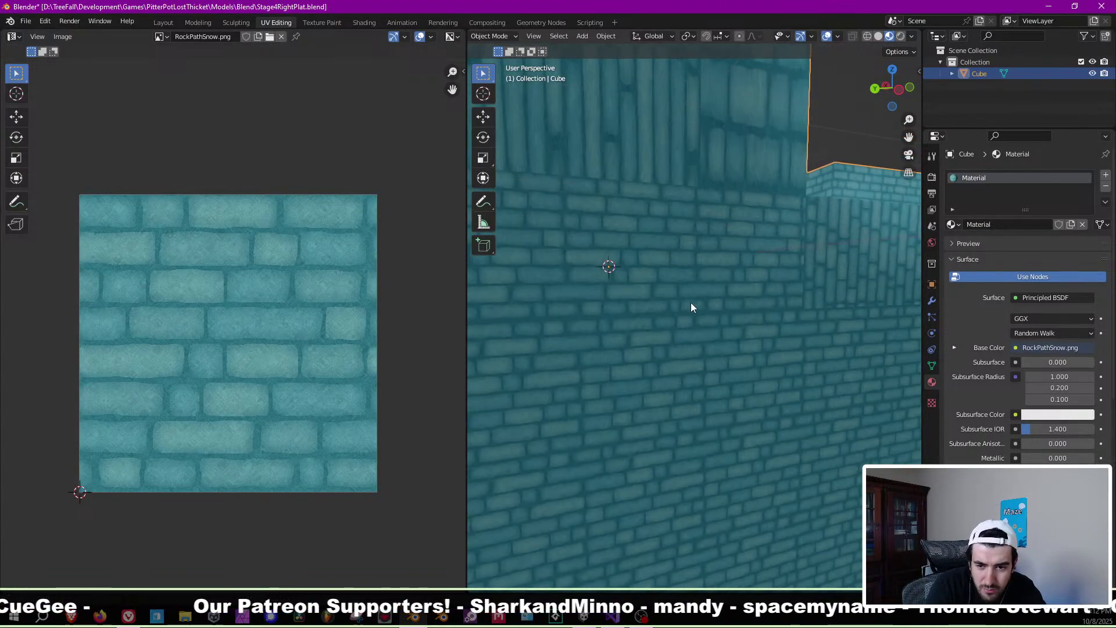
# Add the end face to the selected row, try rotating the row's UVs again, and save the file.
pyautogui.press('Tab')
pyautogui.keyDown('shift'); pyautogui.click(735, 266); pyautogui.keyUp('shift')
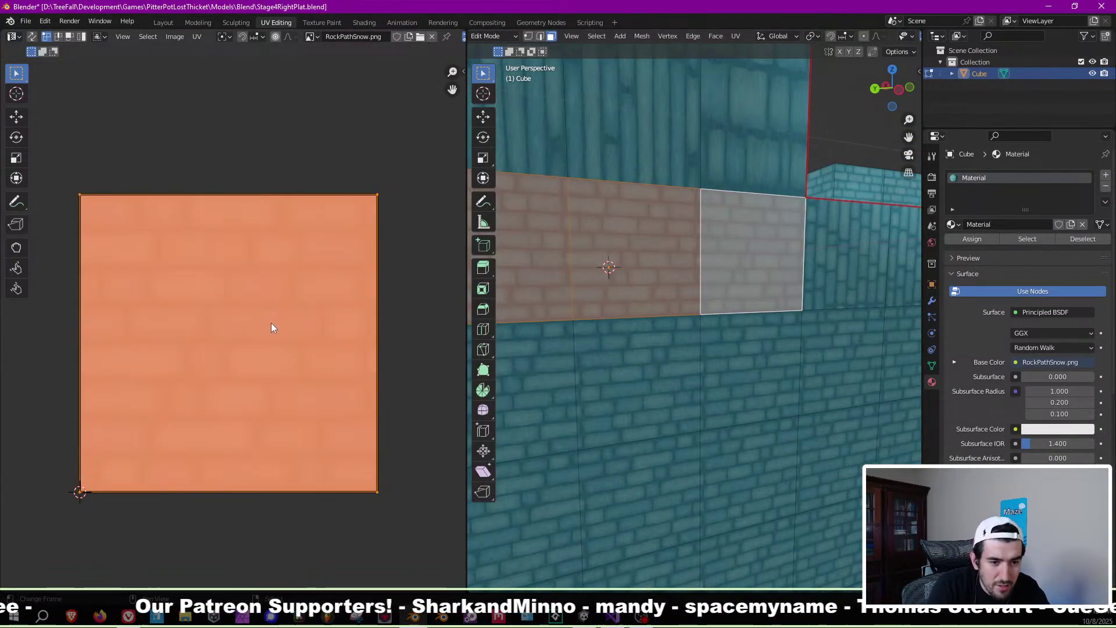
pyautogui.press('r')
pyautogui.press('Escape')
pyautogui.press('Tab')
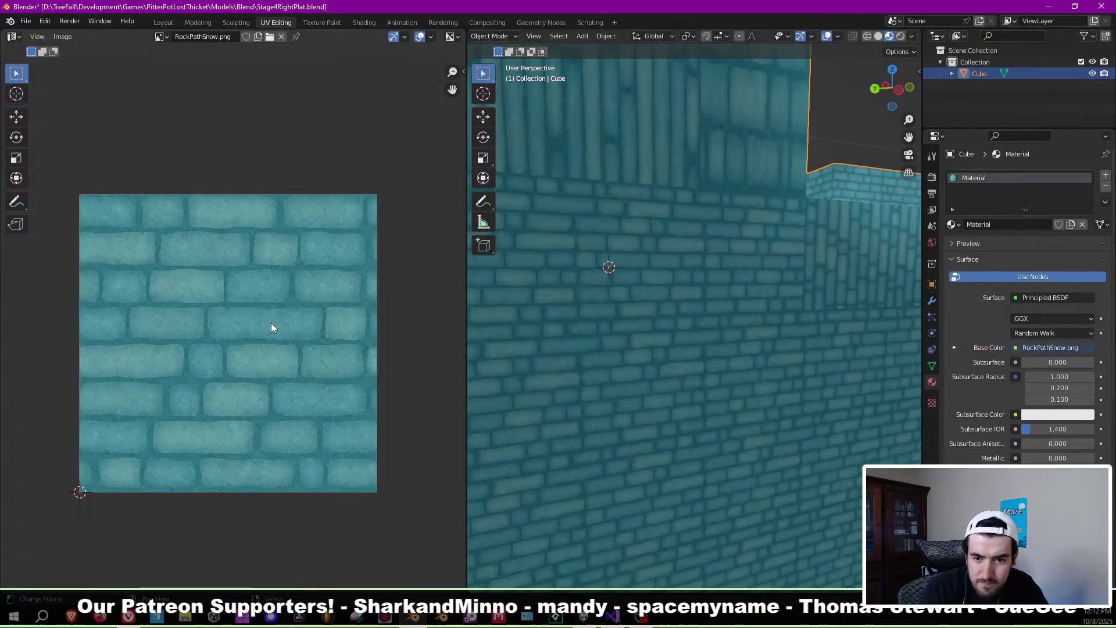
pyautogui.moveTo(664, 256); pyautogui.dragTo(735, 359, button='middle')
pyautogui.hotkey('ctrl', 's')
# Select the top row of wall faces along the lower platform's edge, rotate its UVs by 90 degrees, and save the file.
pyautogui.press('Tab')
pyautogui.rightClick(678, 343)
pyautogui.keyDown('ctrl'); pyautogui.rightClick(896, 344); pyautogui.keyUp('ctrl')
pyautogui.press('a')
pyautogui.press('r')
pyautogui.press('Escape')
pyautogui.press('Tab')
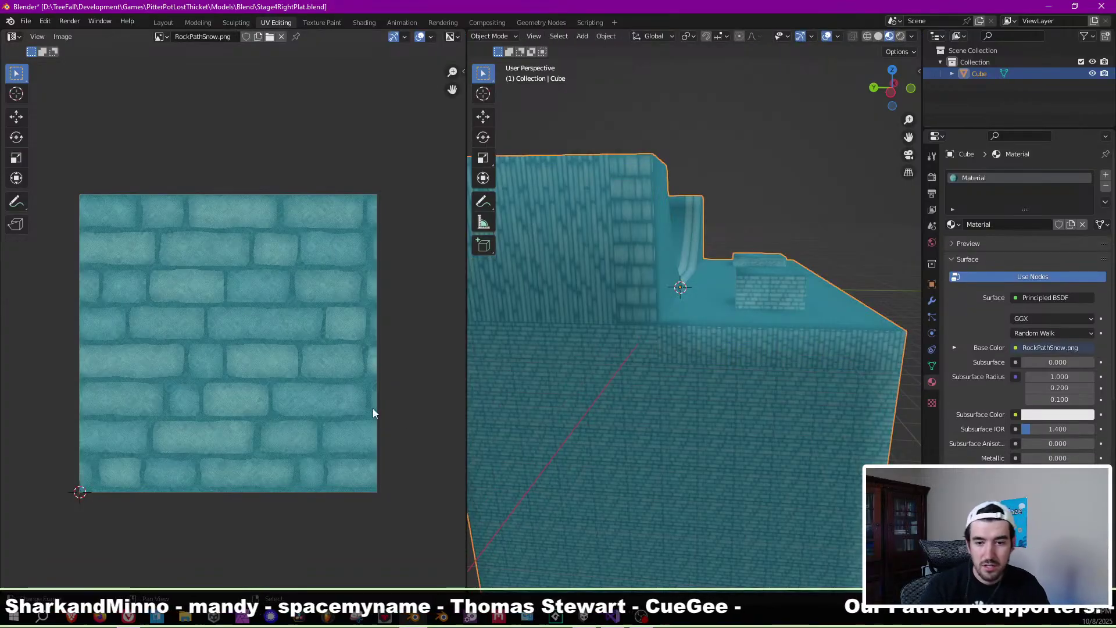
pyautogui.press('Tab')
pyautogui.write('r90')
pyautogui.press('Return')
pyautogui.press('Tab')
pyautogui.scroll(5, 613, 379)
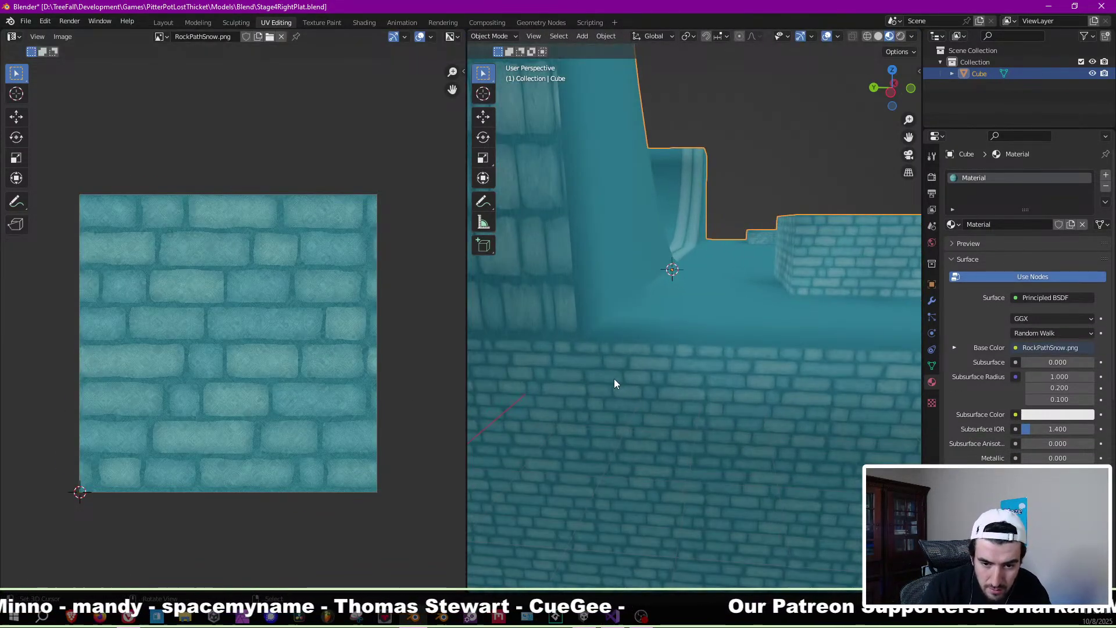
pyautogui.hotkey('ctrl', 's')
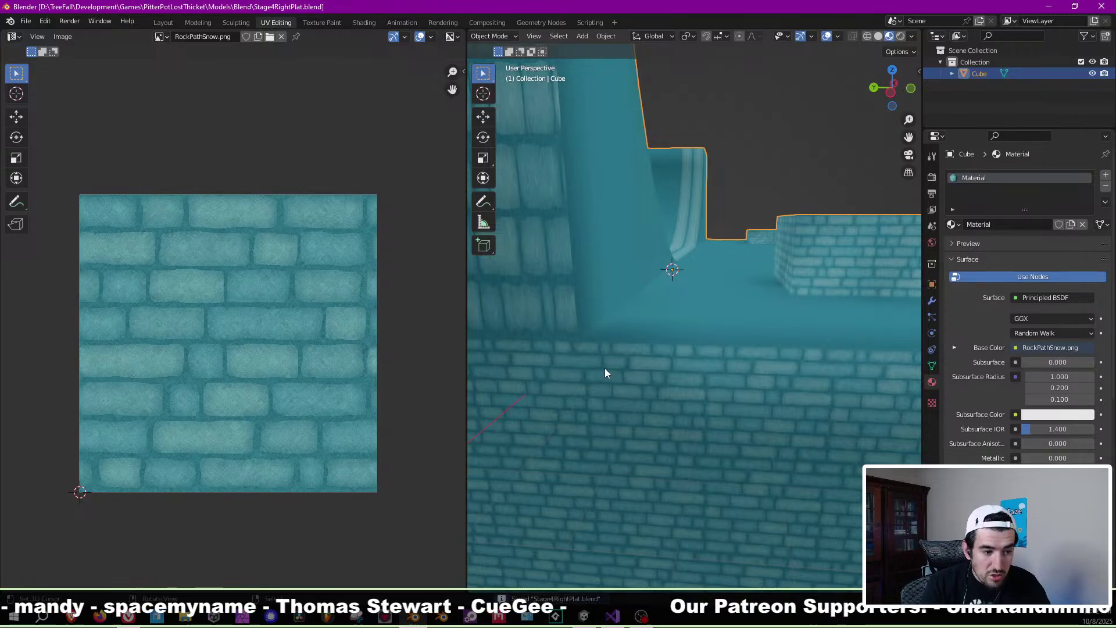
# Inspect the brick texture on the platform walls and the raised blocks from several angles.
pyautogui.moveTo(670, 377); pyautogui.dragTo(733, 389, button='middle')
pyautogui.scroll(-7, 675, 282)
pyautogui.scroll(7, 692, 367)
pyautogui.scroll(-7, 733, 391)
pyautogui.moveTo(709, 307); pyautogui.dragTo(887, 320, button='middle')
pyautogui.scroll(7, 654, 273)
pyautogui.moveTo(811, 312); pyautogui.dragTo(697, 297, button='middle')
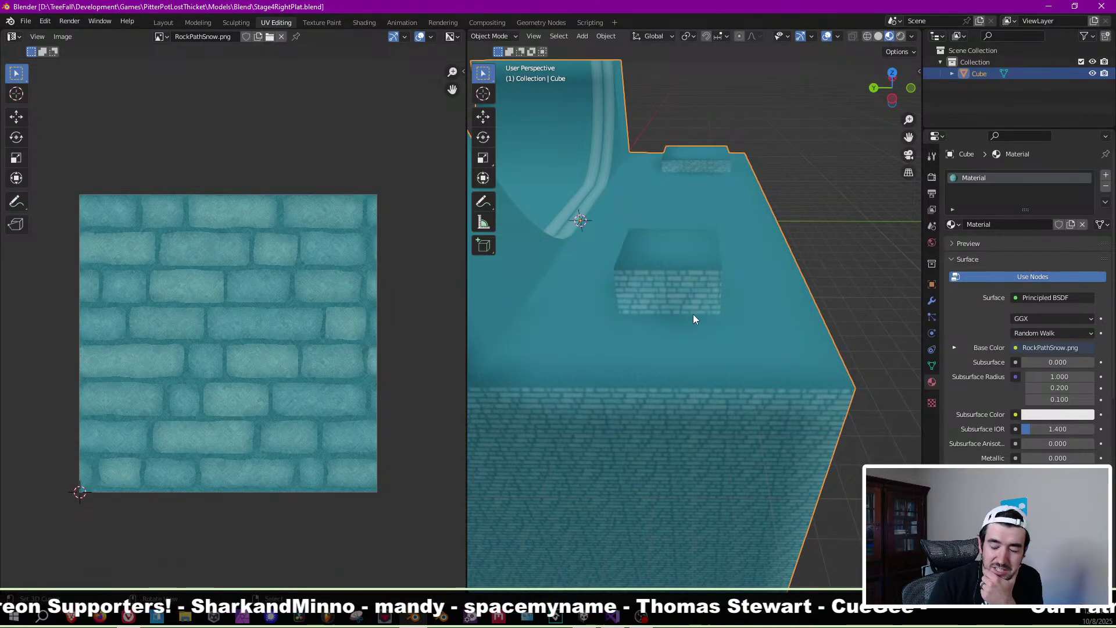
pyautogui.moveTo(702, 282); pyautogui.dragTo(724, 289, button='middle')
# Select the ring of side faces around the raised block, scale their UVs by 0.5 along Y, and save the file.
pyautogui.press('Tab')
pyautogui.click(600, 276)
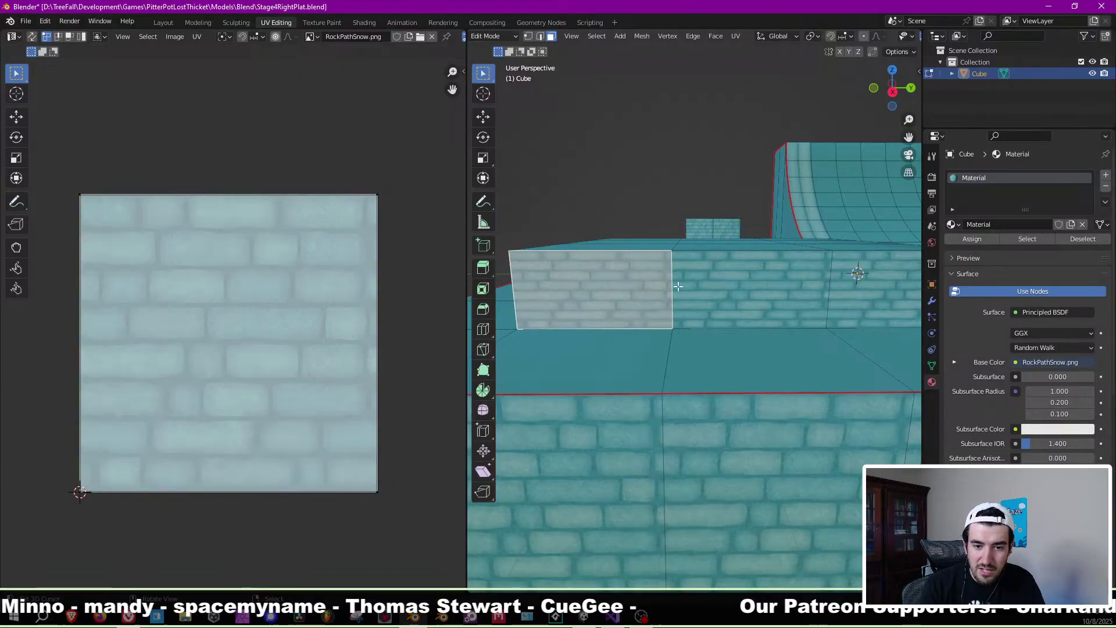
pyautogui.keyDown('alt'); pyautogui.click(658, 284); pyautogui.keyUp('alt')
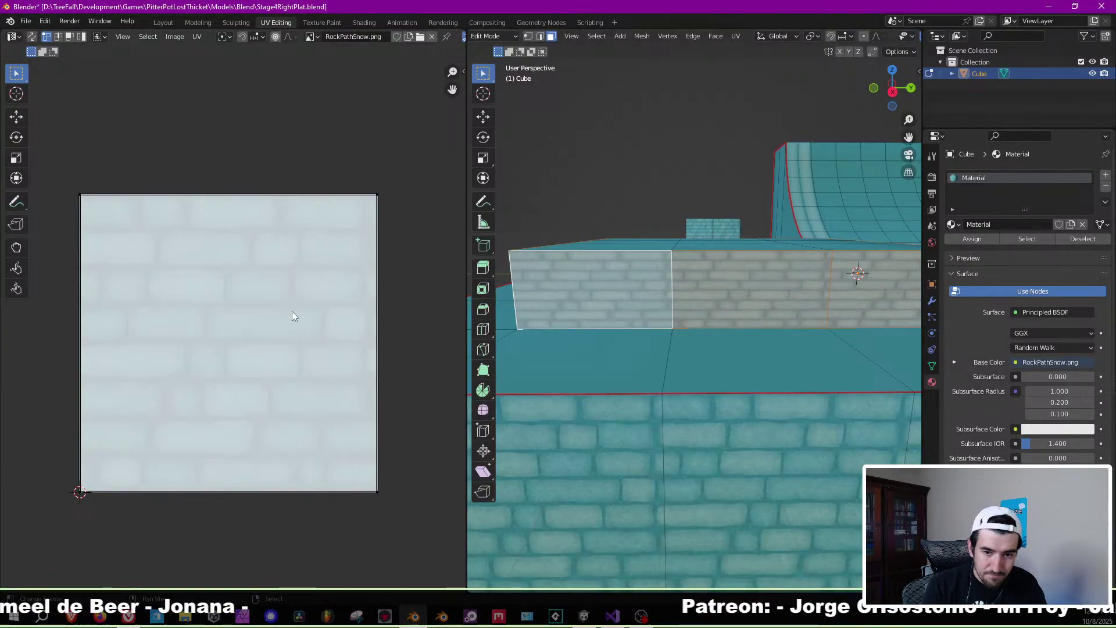
pyautogui.write('asy')
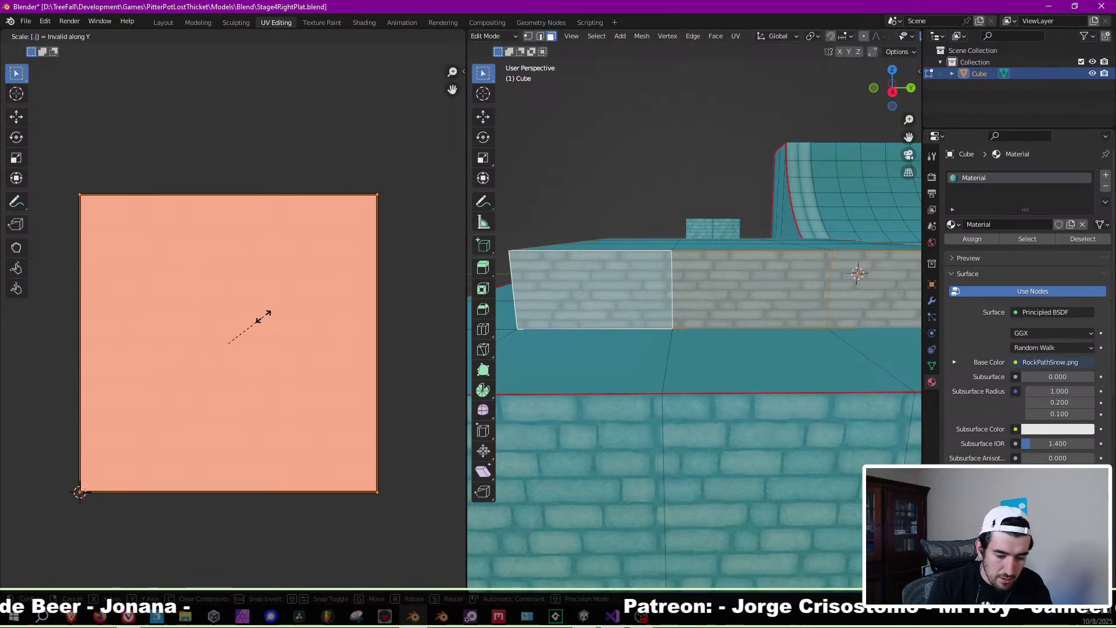
pyautogui.write('.5')
pyautogui.press('Return')
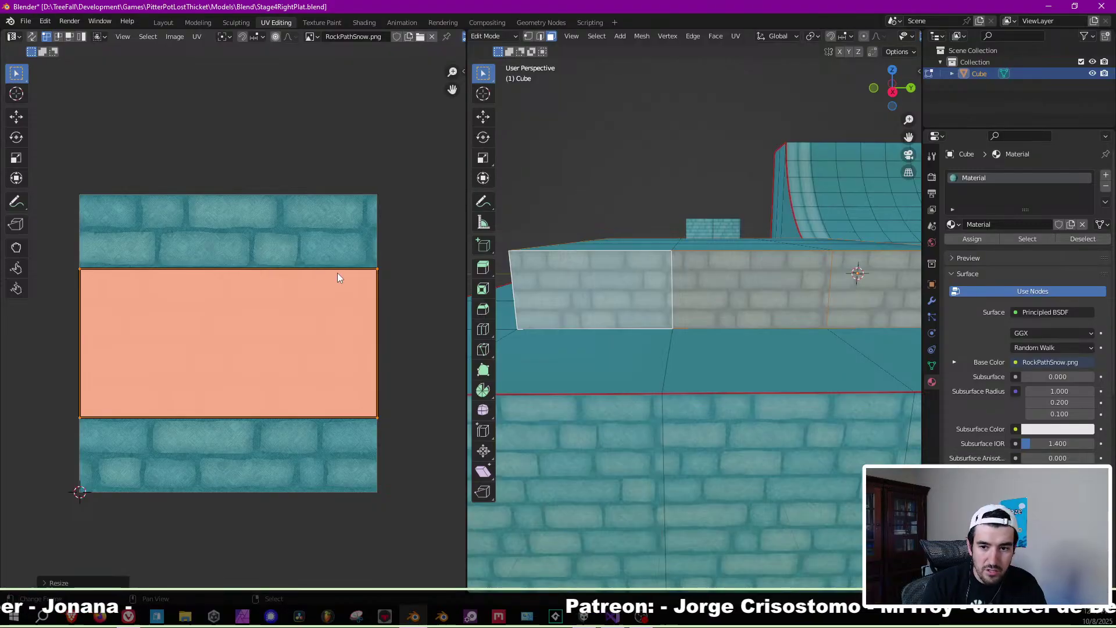
pyautogui.press('Tab')
pyautogui.moveTo(593, 257); pyautogui.dragTo(633, 320, button='middle')
pyautogui.hotkey('ctrl', 's')
# Select all seam-bounded top surfaces, including the platform, the raised blocks and the curved ramp.
pyautogui.press('Tab')
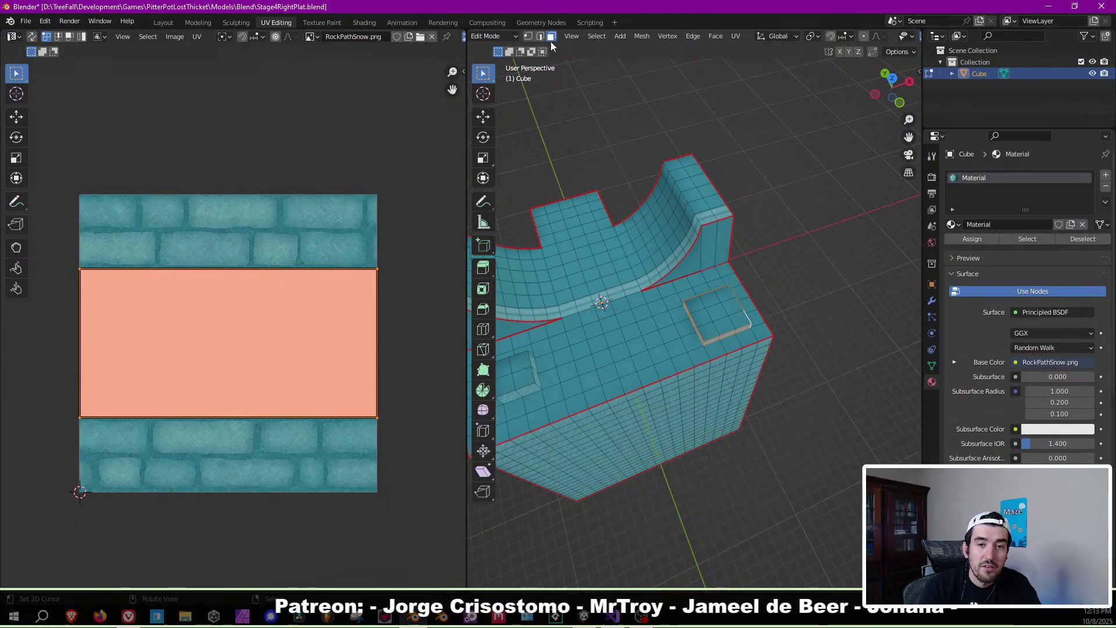
pyautogui.click(659, 386)
pyautogui.click(641, 343)
pyautogui.keyDown('shift'); pyautogui.click(719, 329); pyautogui.keyUp('shift')
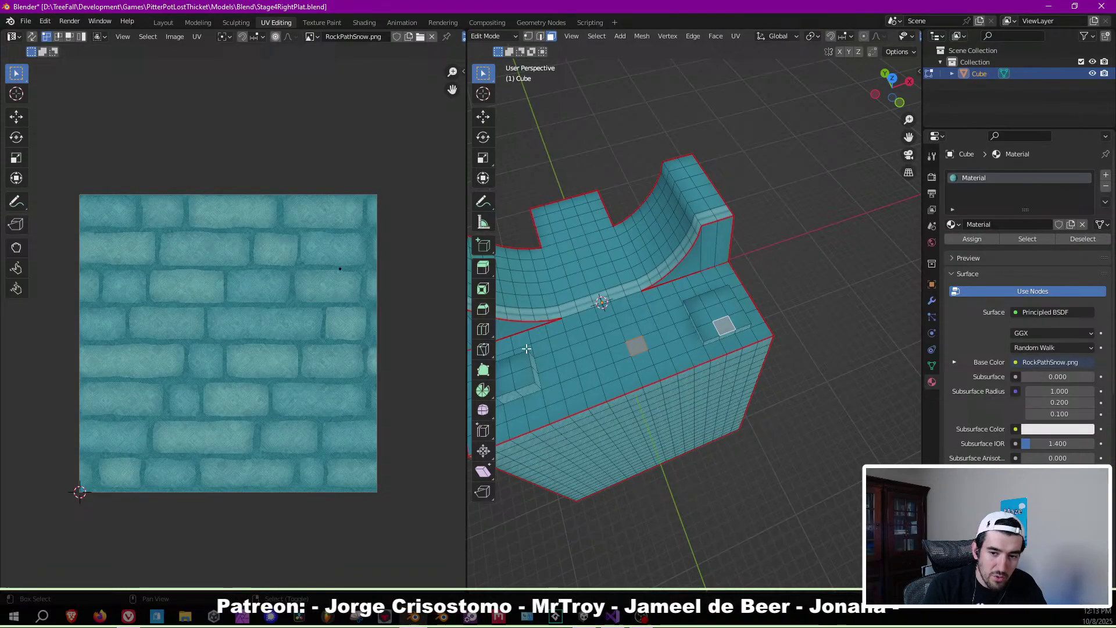
pyautogui.keyDown('shift'); pyautogui.click(523, 377); pyautogui.keyUp('shift')
pyautogui.moveTo(591, 274); pyautogui.dragTo(707, 330, button='middle')
pyautogui.keyDown('shift'); pyautogui.click(678, 262); pyautogui.keyUp('shift')
pyautogui.hotkey('ctrl', 'l')
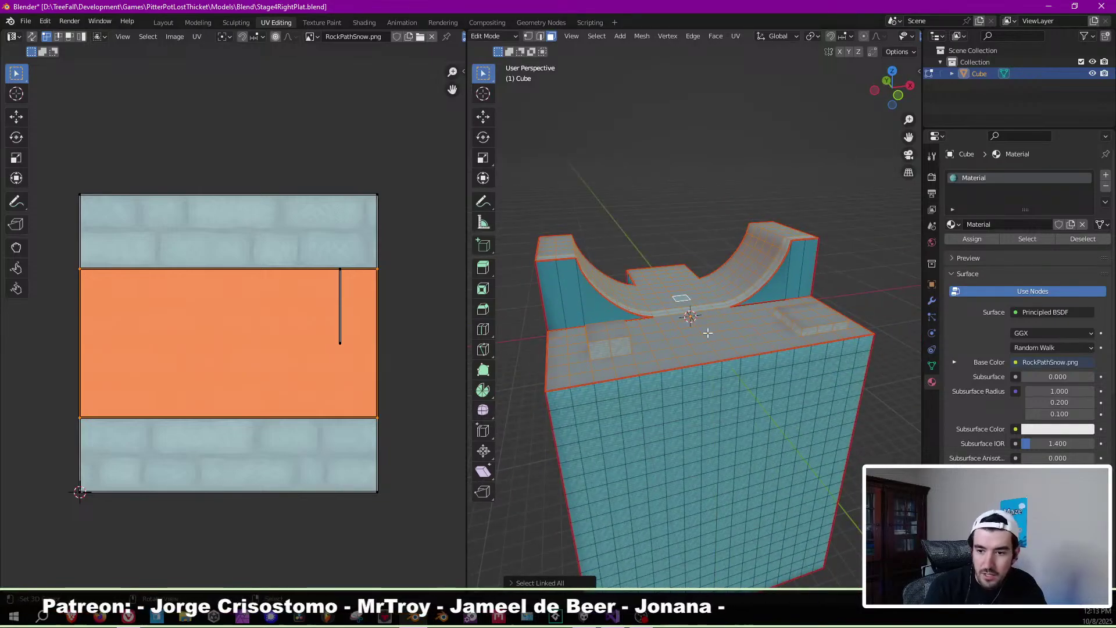
# Add a second material slot with a new material and assign it to the selected top surfaces.
pyautogui.click(1106, 174)
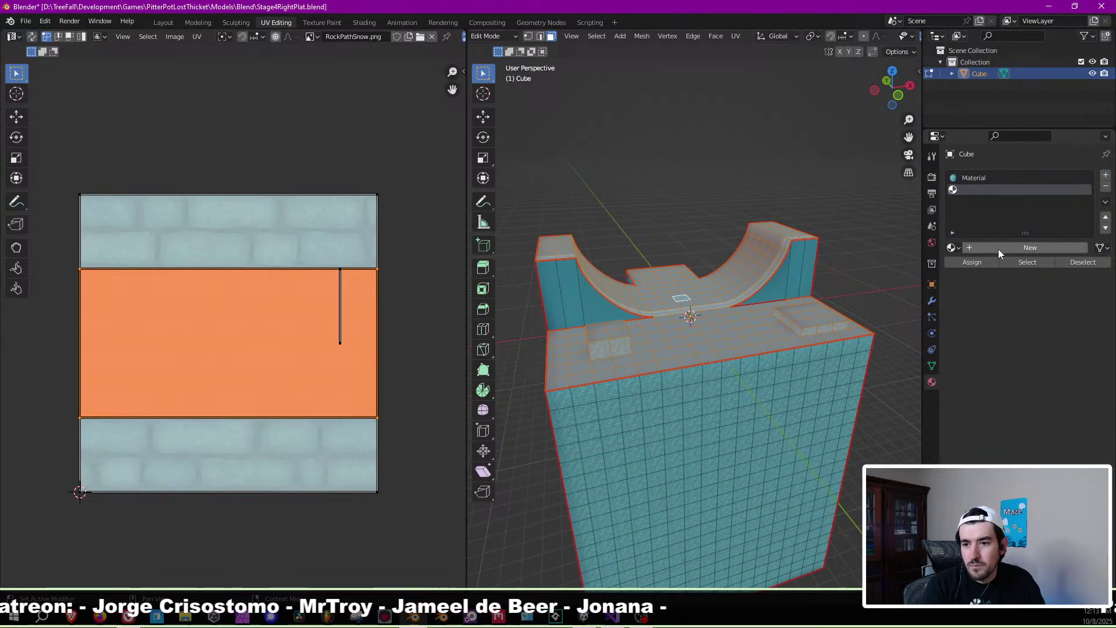
pyautogui.click(996, 249)
pyautogui.click(959, 260)
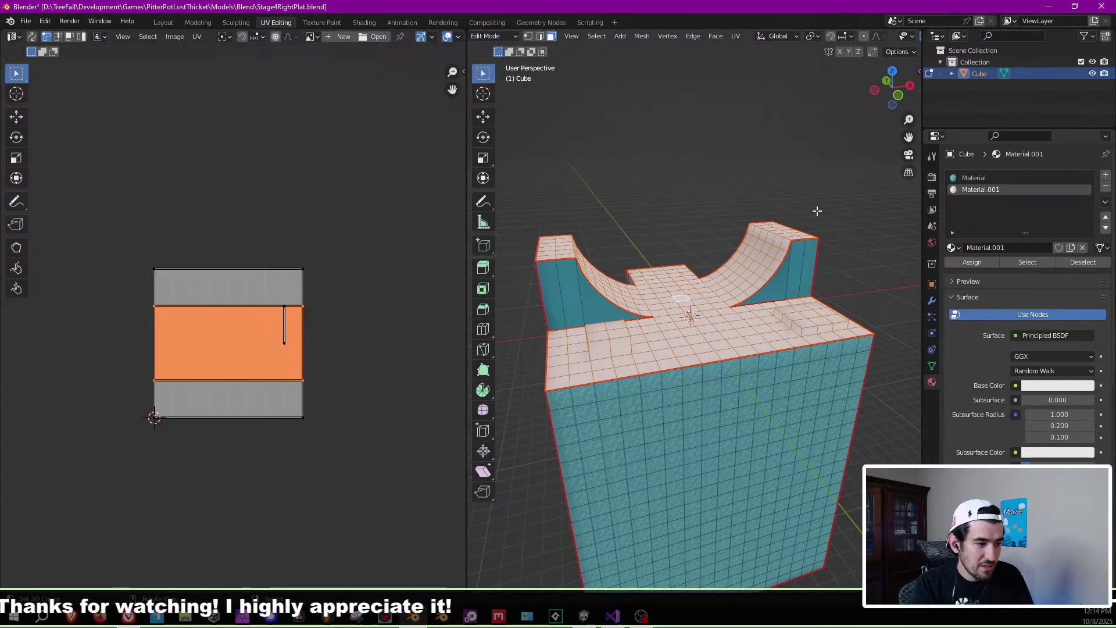
# Exclude the vertical side faces of the raised sections from the selection and assign Material.001 to the remaining top faces.
pyautogui.moveTo(779, 325); pyautogui.dragTo(693, 303, button='middle')
pyautogui.scroll(5, 745, 332)
pyautogui.scroll(-3, 730, 269)
pyautogui.scroll(1, 694, 303)
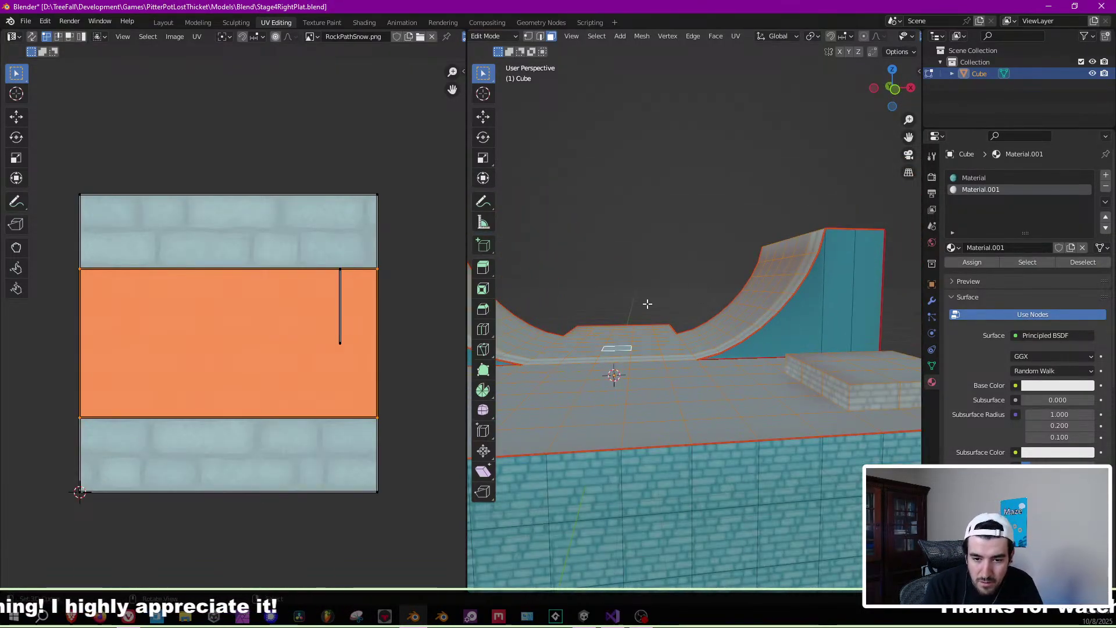
pyautogui.scroll(1, 716, 381)
pyautogui.keyDown('alt'); pyautogui.click(787, 366); pyautogui.keyUp('alt')
pyautogui.moveTo(789, 366)
pyautogui.mouseDown(button='middle')
pyautogui.moveTo(687, 340)
pyautogui.moveTo(798, 364)
pyautogui.mouseUp(button='middle')
pyautogui.click(687, 340)
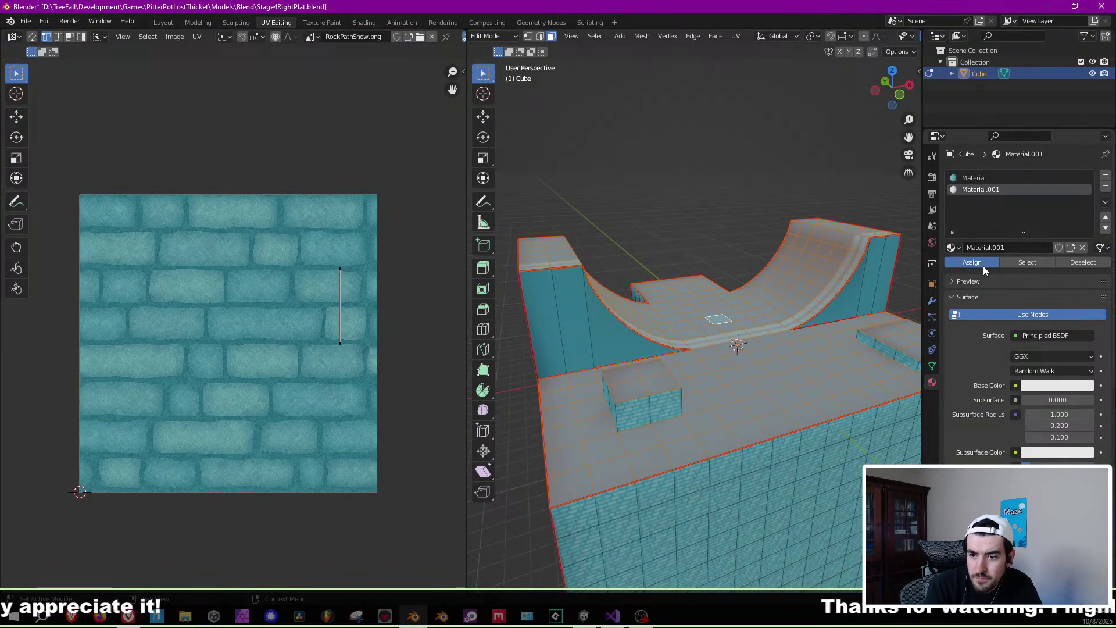
pyautogui.click(972, 262)
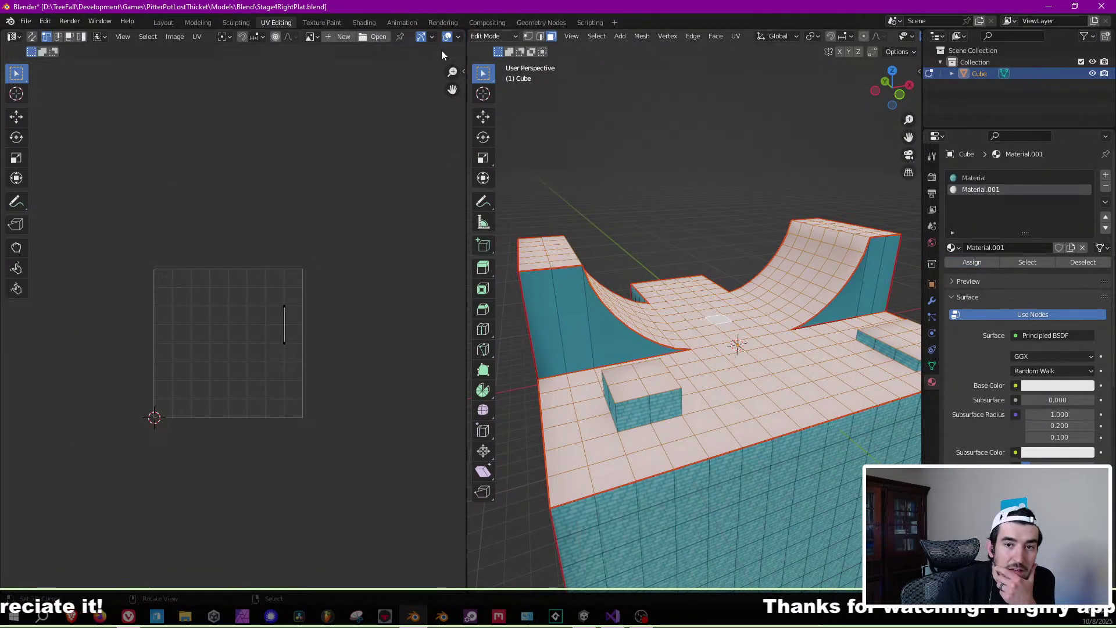
# Switch to the Shading workspace, add an Image Texture node to Material.001, and connect its Color to Base Color.
pyautogui.click(367, 22)
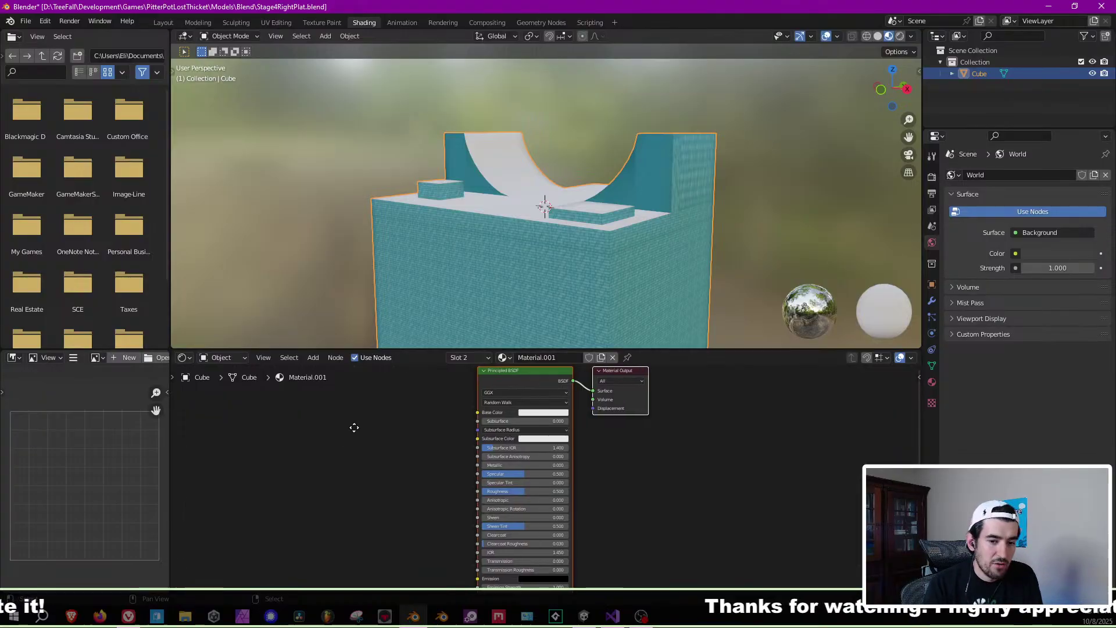
pyautogui.hotkey('shift', 'a')
pyautogui.moveTo(356, 435)
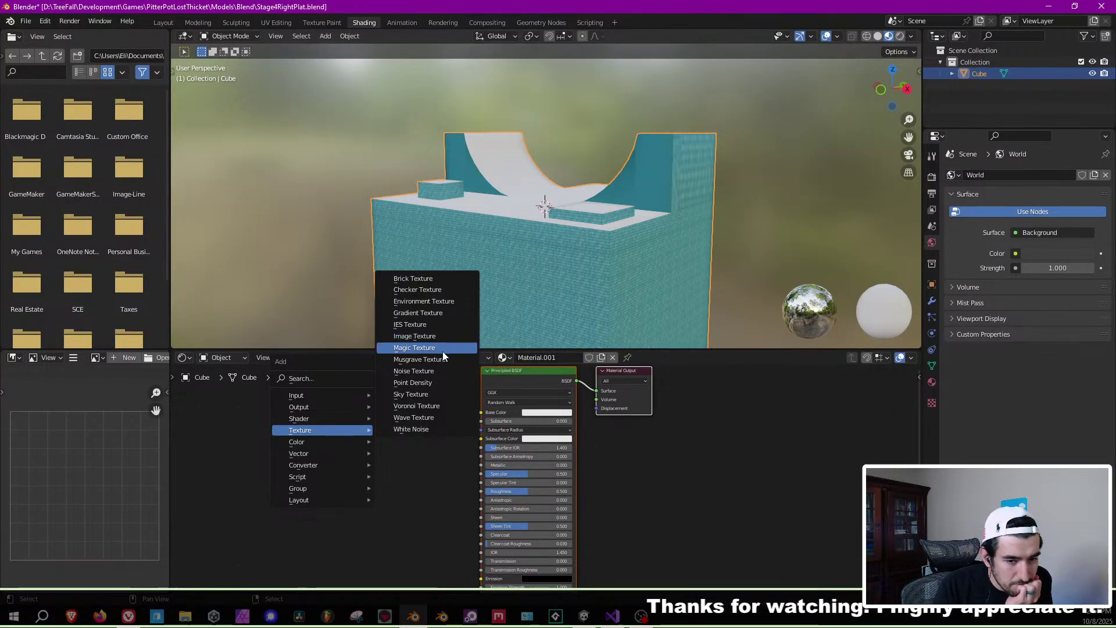
pyautogui.click(414, 335)
pyautogui.click(303, 405)
pyautogui.moveTo(397, 414); pyautogui.dragTo(480, 412)
# Open an image for the Image Texture node and browse to the CursedThicketProject12.5\Assets\Textures folder.
pyautogui.click(377, 435)
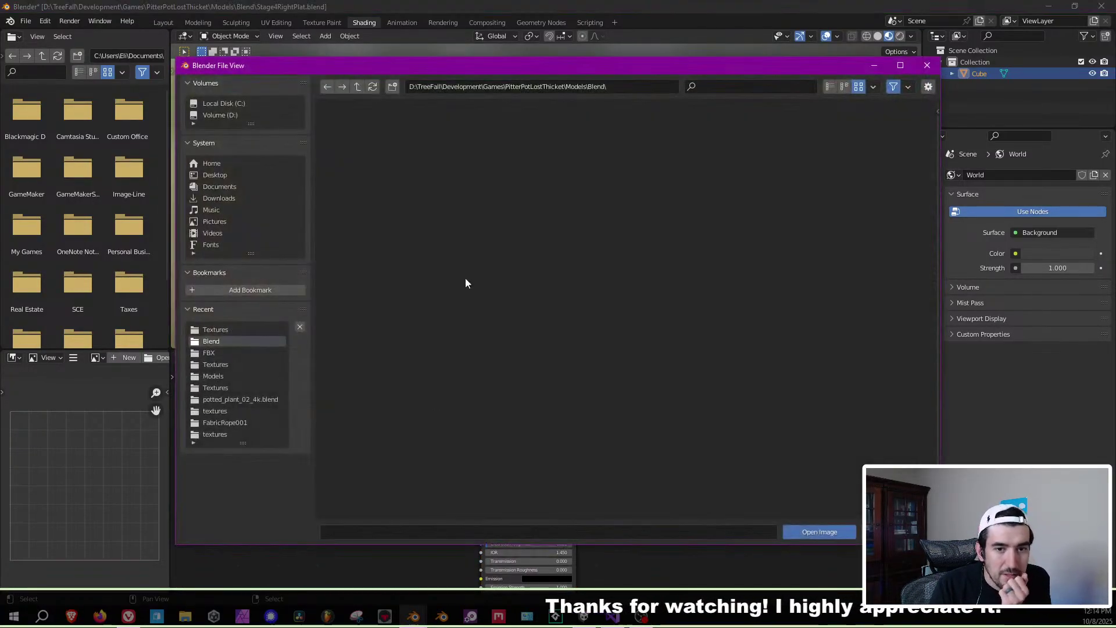
pyautogui.click(357, 87)
pyautogui.click(358, 87)
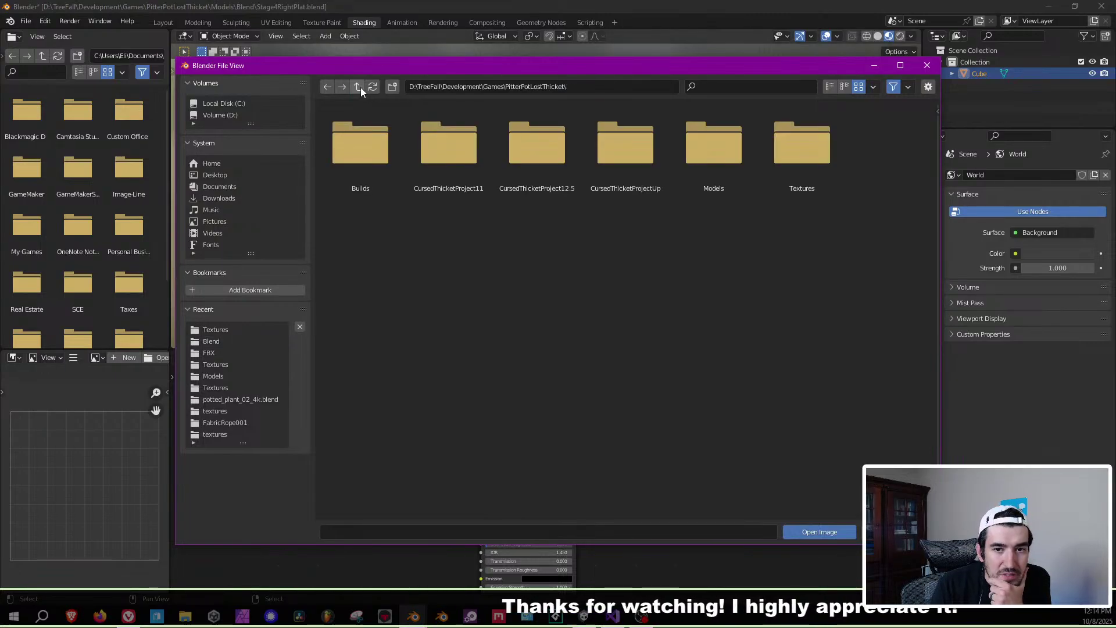
pyautogui.click(811, 153)
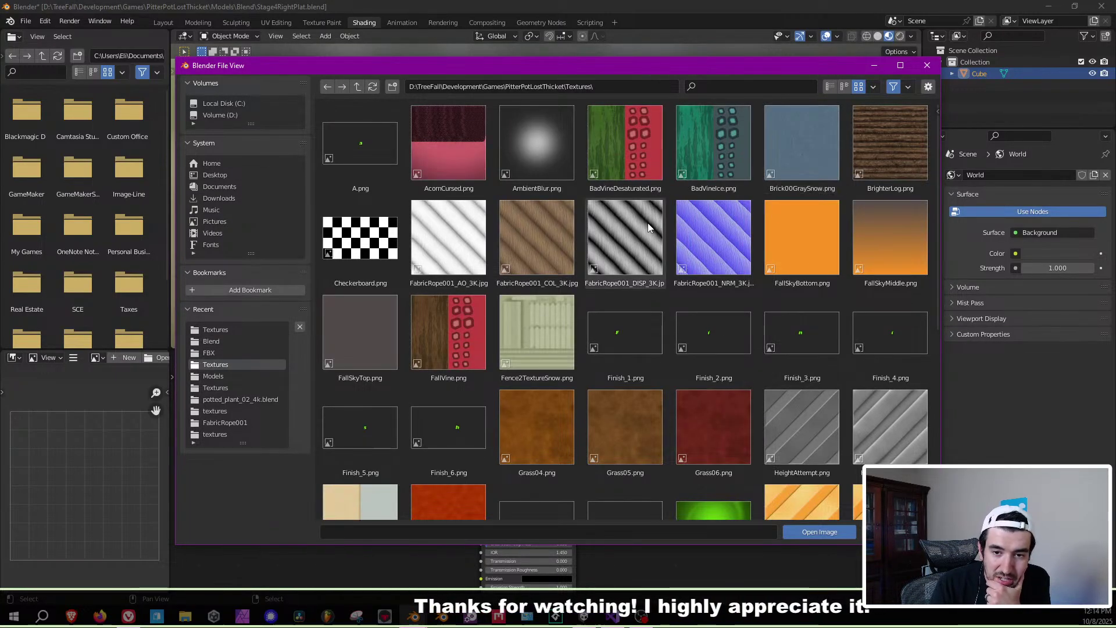
pyautogui.scroll(-10, 623, 251)
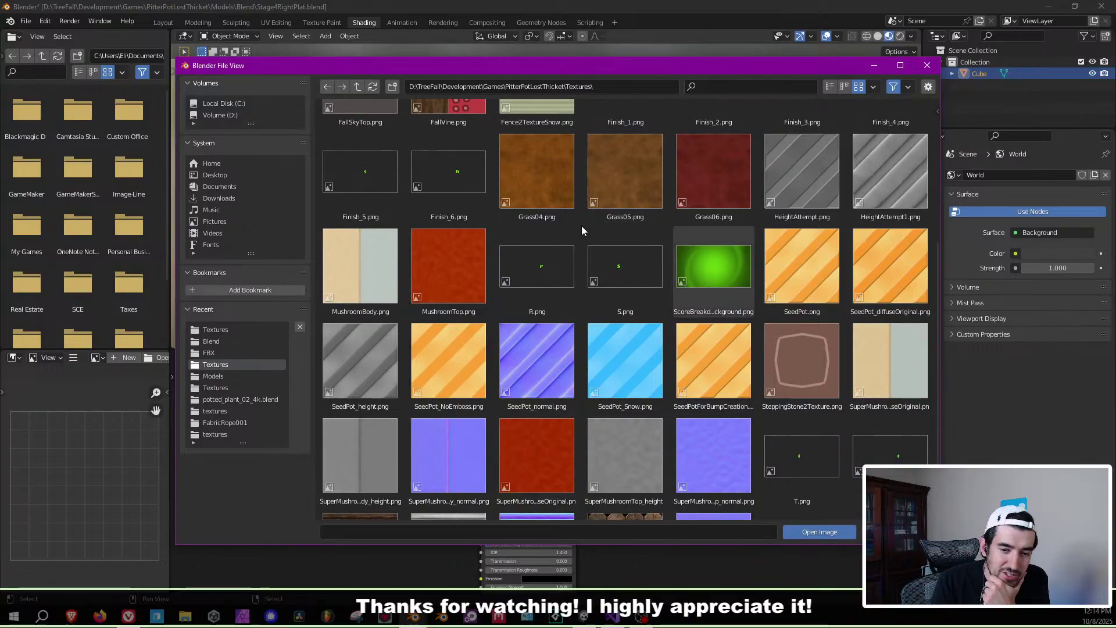
pyautogui.scroll(10, 542, 273)
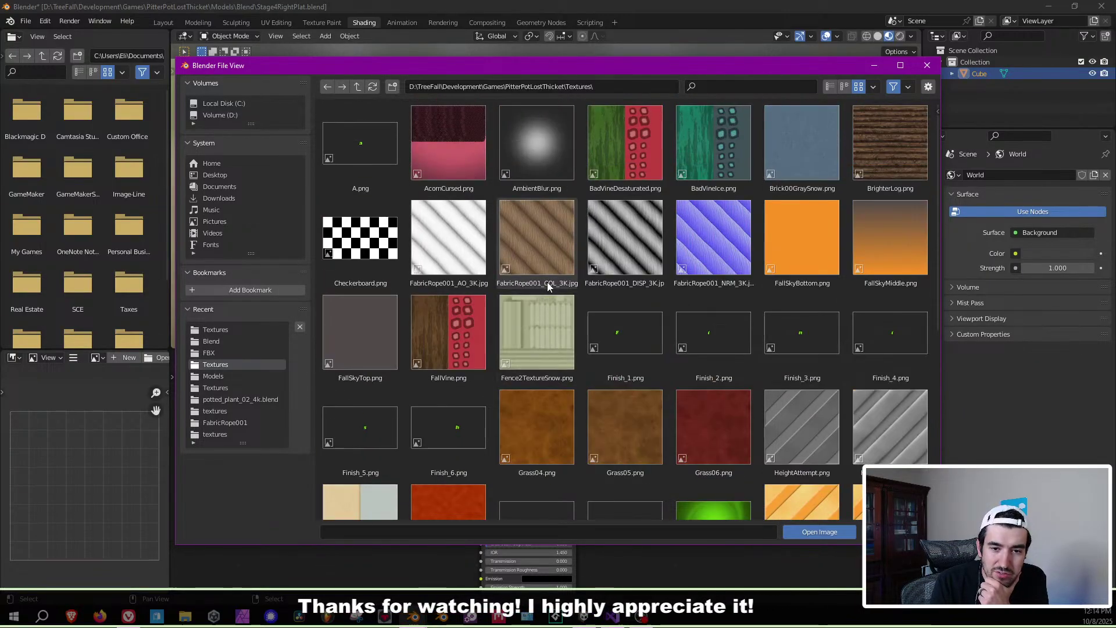
pyautogui.click(359, 86)
pyautogui.doubleClick(552, 166)
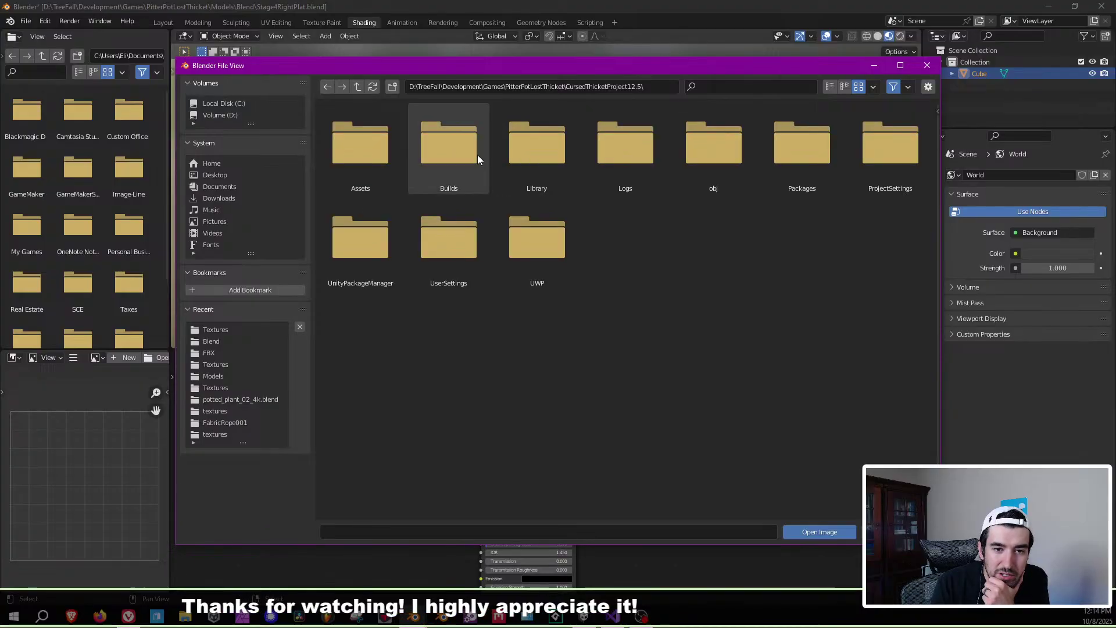
pyautogui.doubleClick(390, 162)
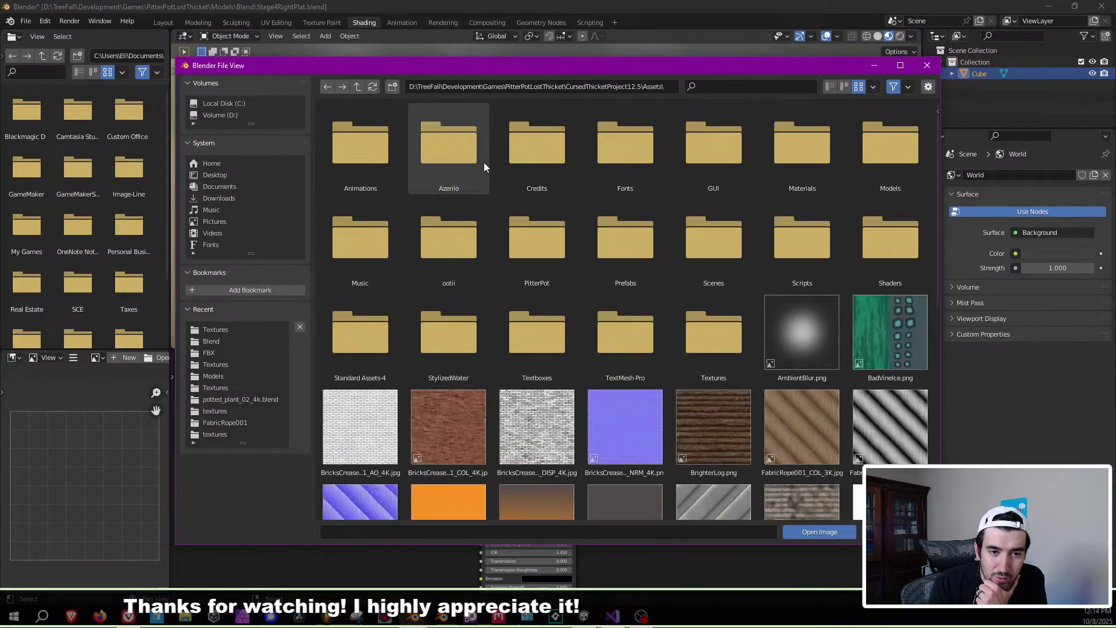
pyautogui.doubleClick(733, 334)
# Find Grass00Snow.png among the textures and load it into Material.001's Image Texture node.
pyautogui.scroll(-6, 584, 249)
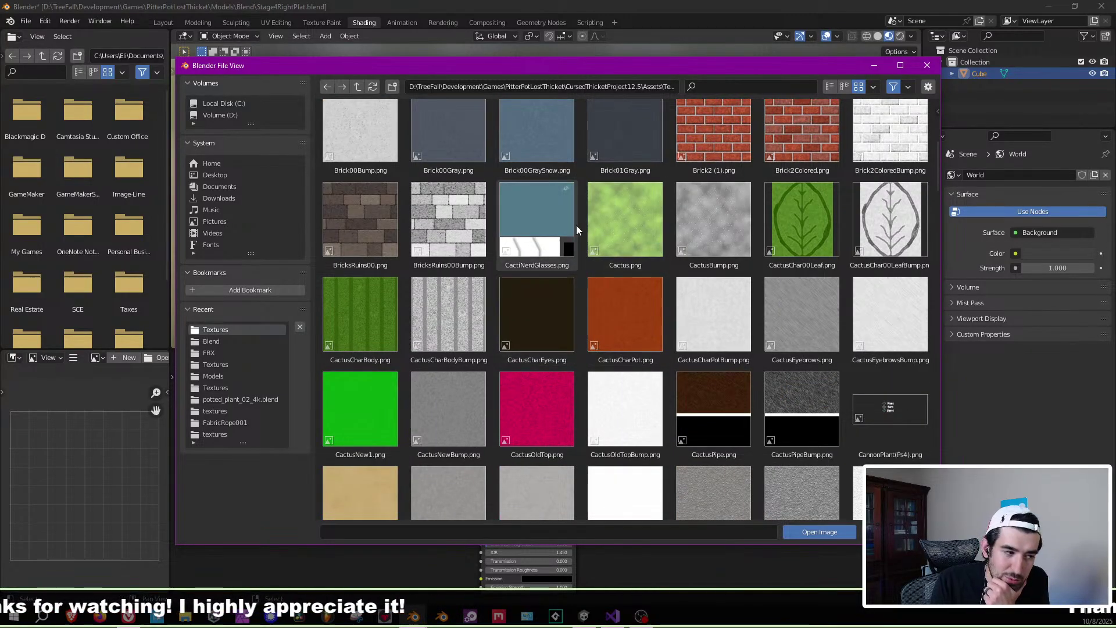
pyautogui.scroll(-6, 577, 242)
pyautogui.scroll(-4, 669, 309)
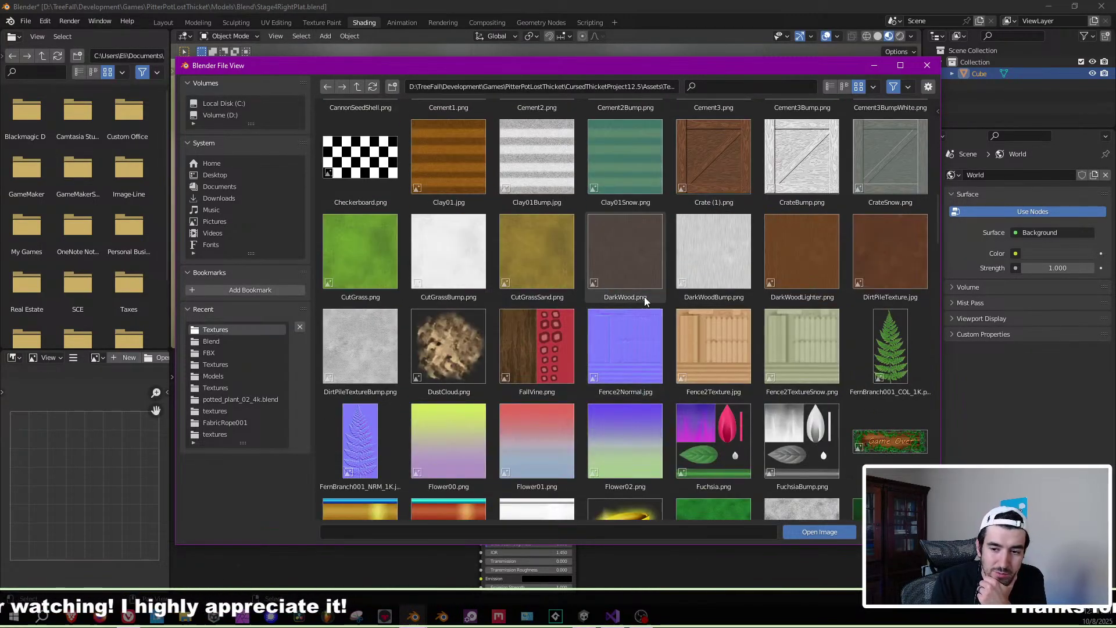
pyautogui.click(633, 185)
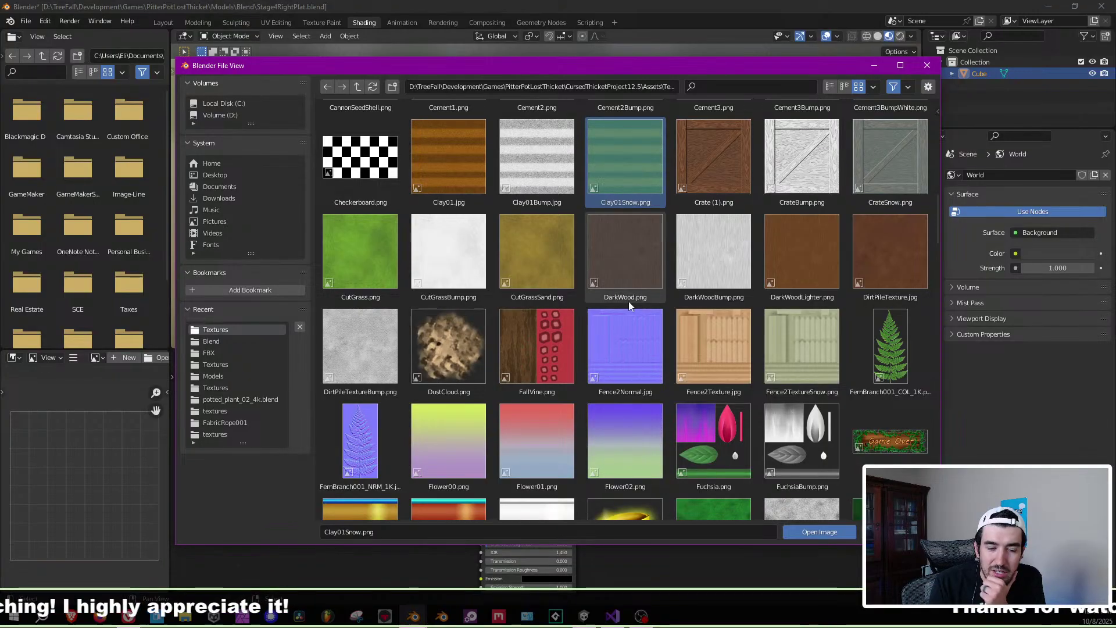
pyautogui.scroll(7, 643, 308)
pyautogui.scroll(8, 645, 320)
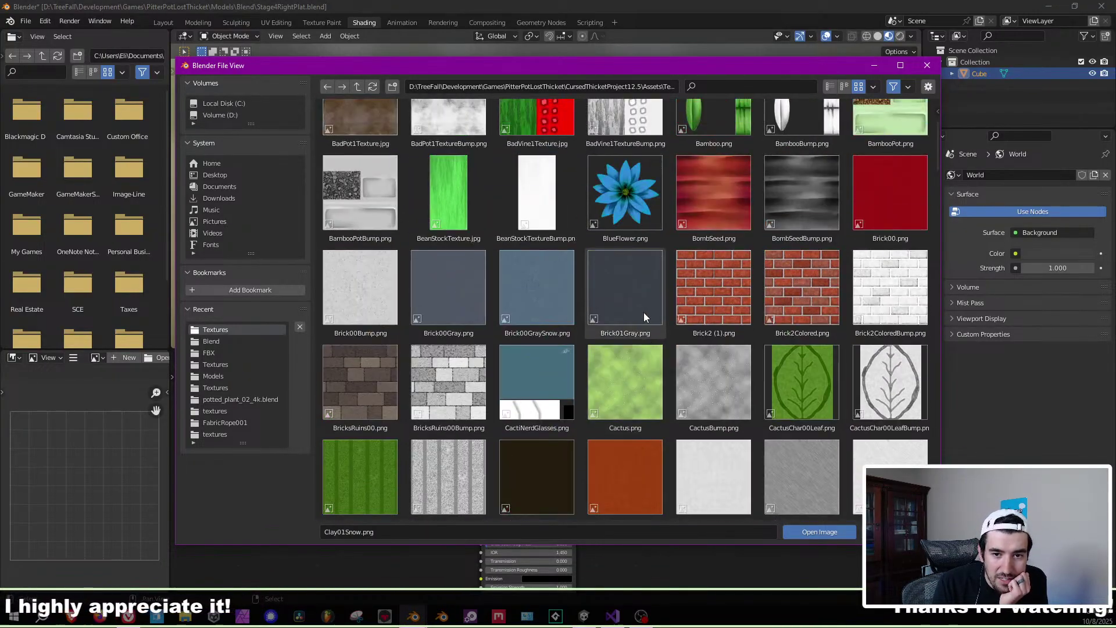
pyautogui.scroll(-7, 639, 320)
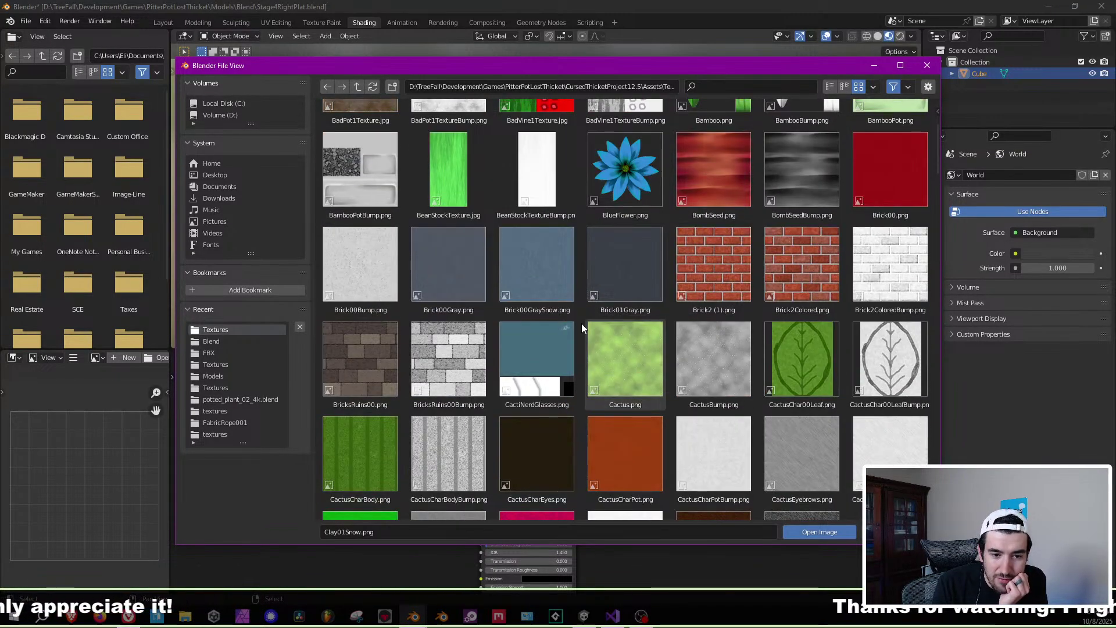
pyautogui.scroll(-14, 604, 326)
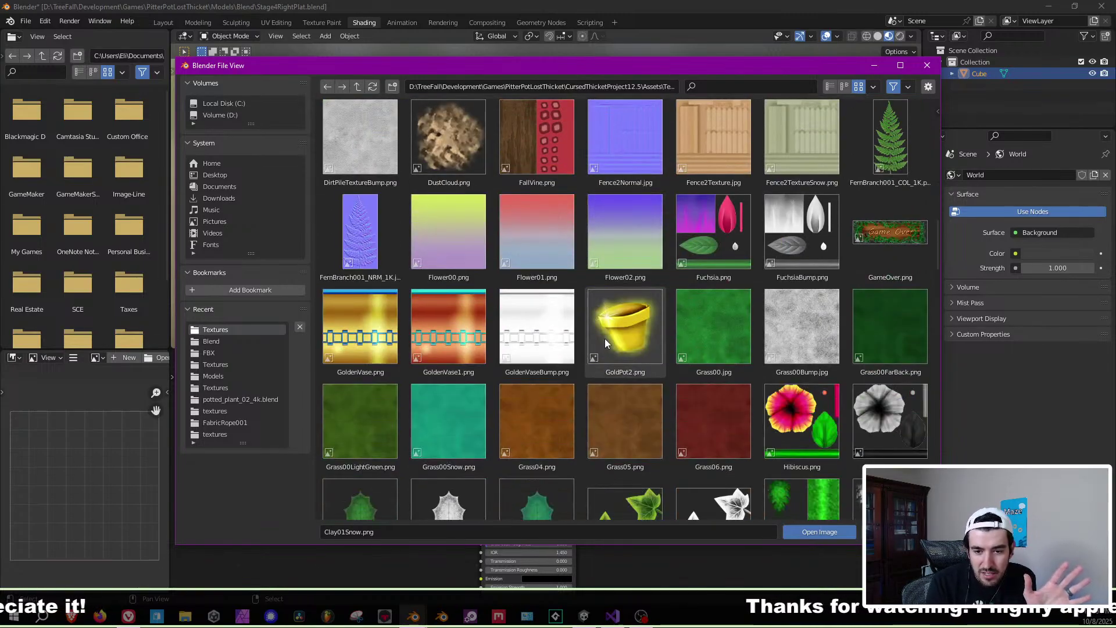
pyautogui.doubleClick(451, 407)
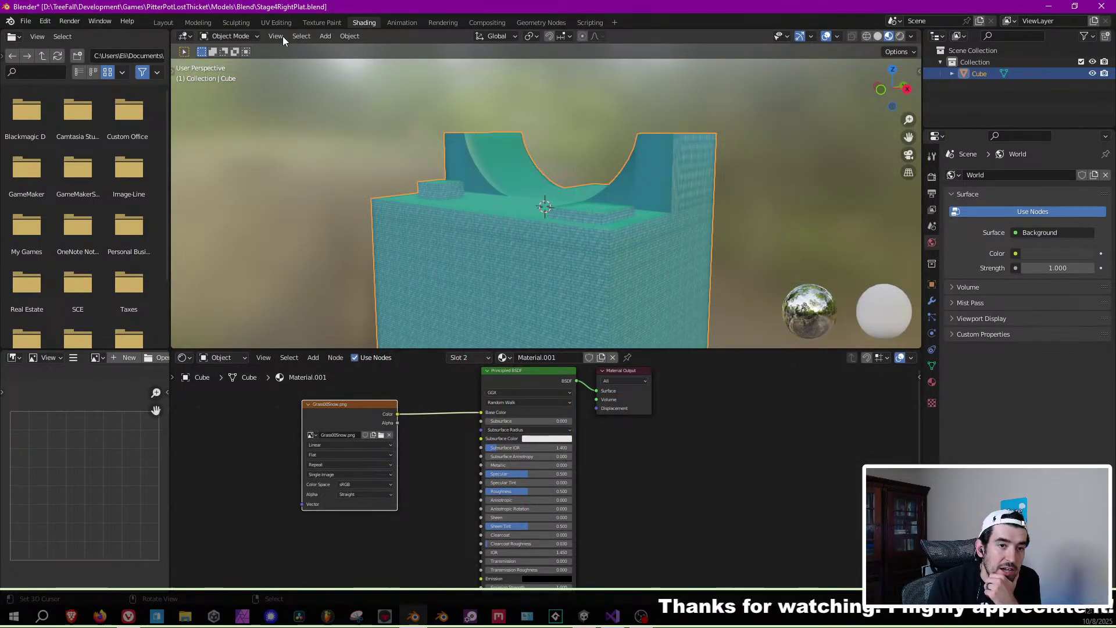
# Switch to the UV Editing workspace and save the blend file.
pyautogui.click(277, 23)
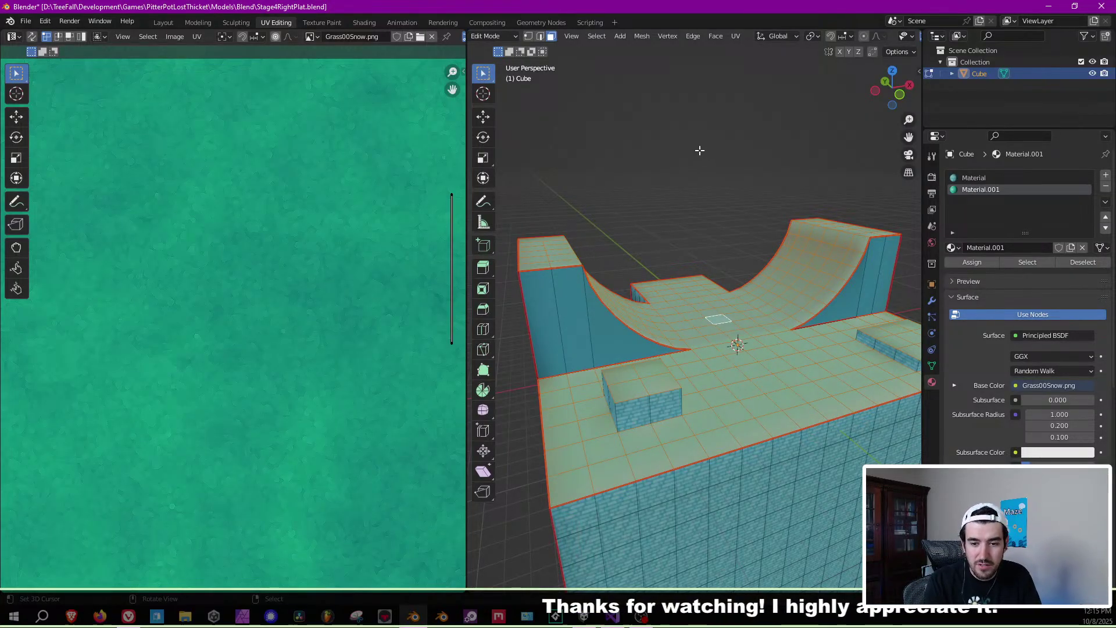
pyautogui.hotkey('ctrl', 's')
pyautogui.moveTo(609, 287); pyautogui.dragTo(631, 366, button='middle')
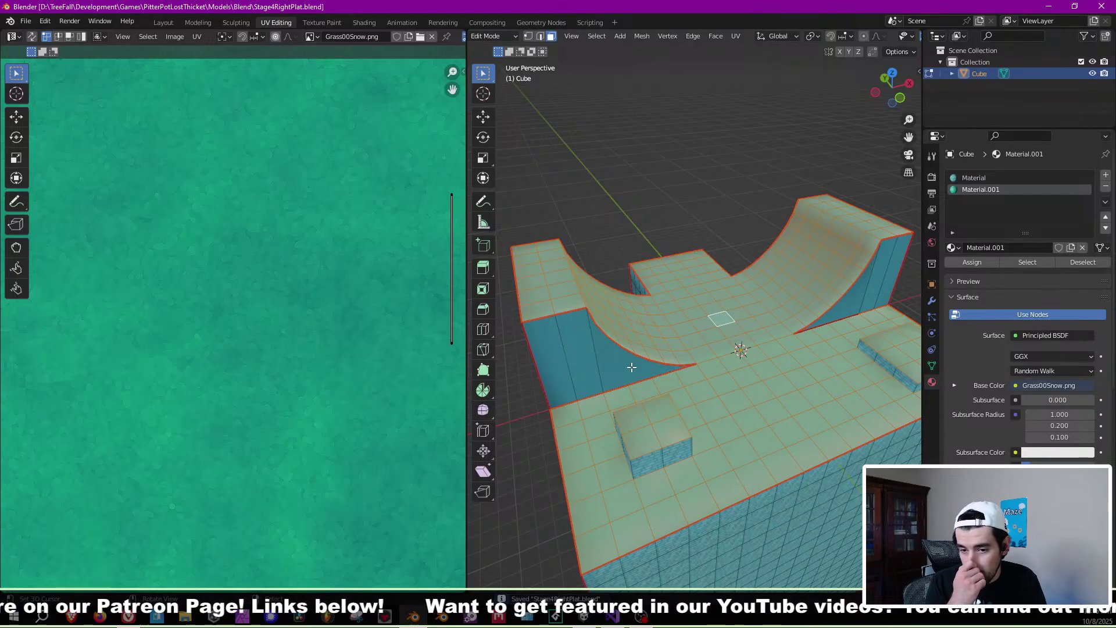
pyautogui.moveTo(666, 221); pyautogui.dragTo(663, 277, button='middle')
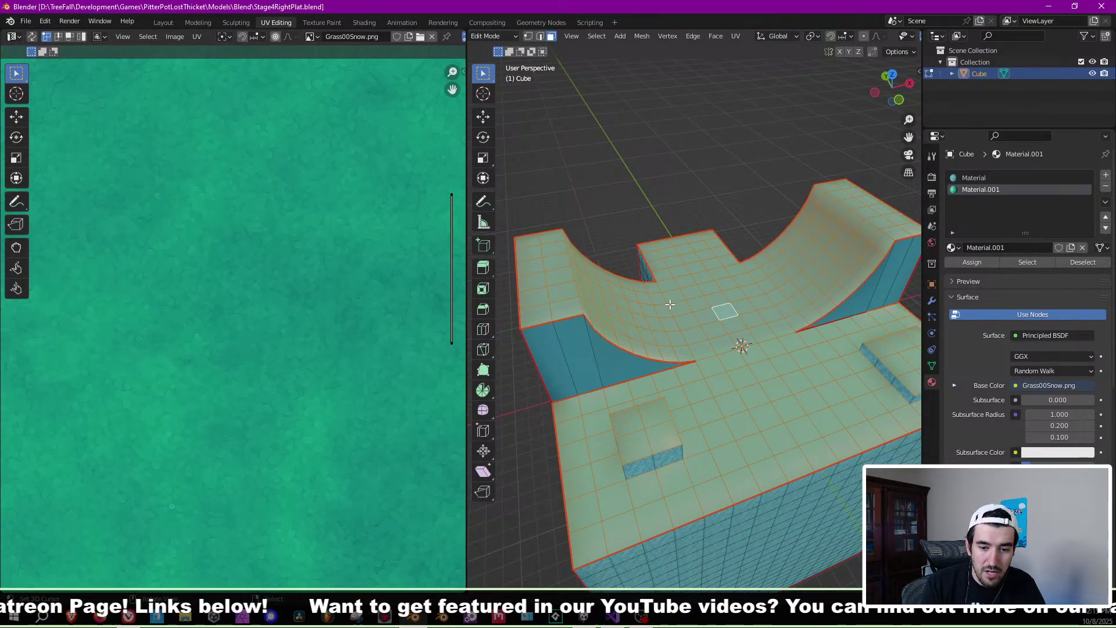
# Show the model from directly above, framing the platform's front-left corner around the small raised block.
pyautogui.press('KP_7')
pyautogui.scroll(1, 577, 419)
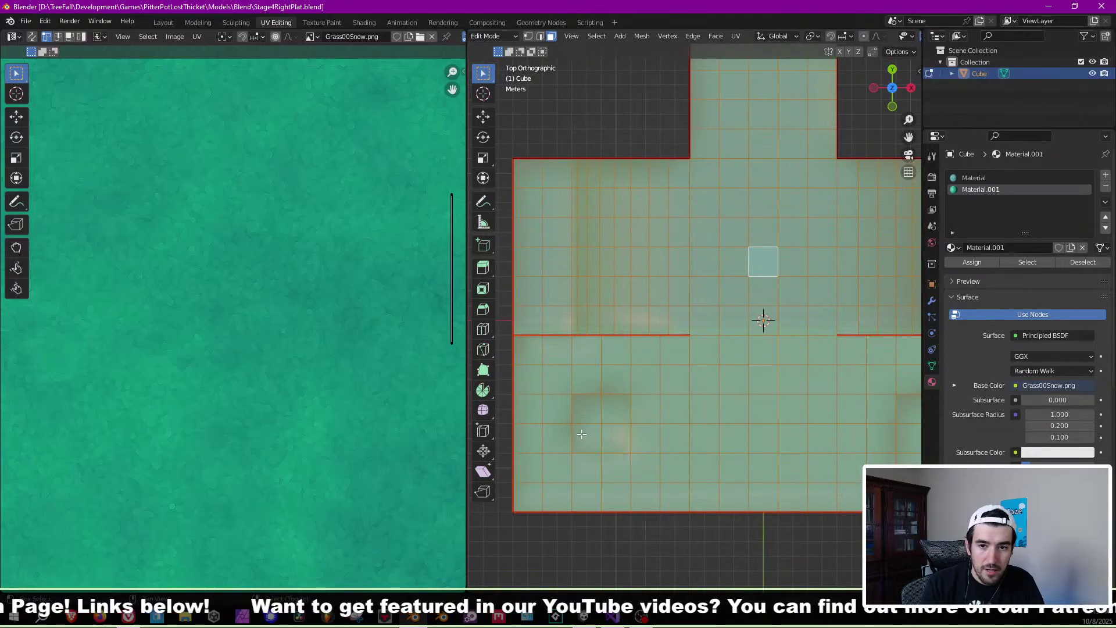
pyautogui.keyDown('shift'); pyautogui.moveTo(579, 416); pyautogui.dragTo(624, 288, button='middle'); pyautogui.keyUp('shift')
pyautogui.scroll(-1, 630, 300)
pyautogui.click(598, 340)
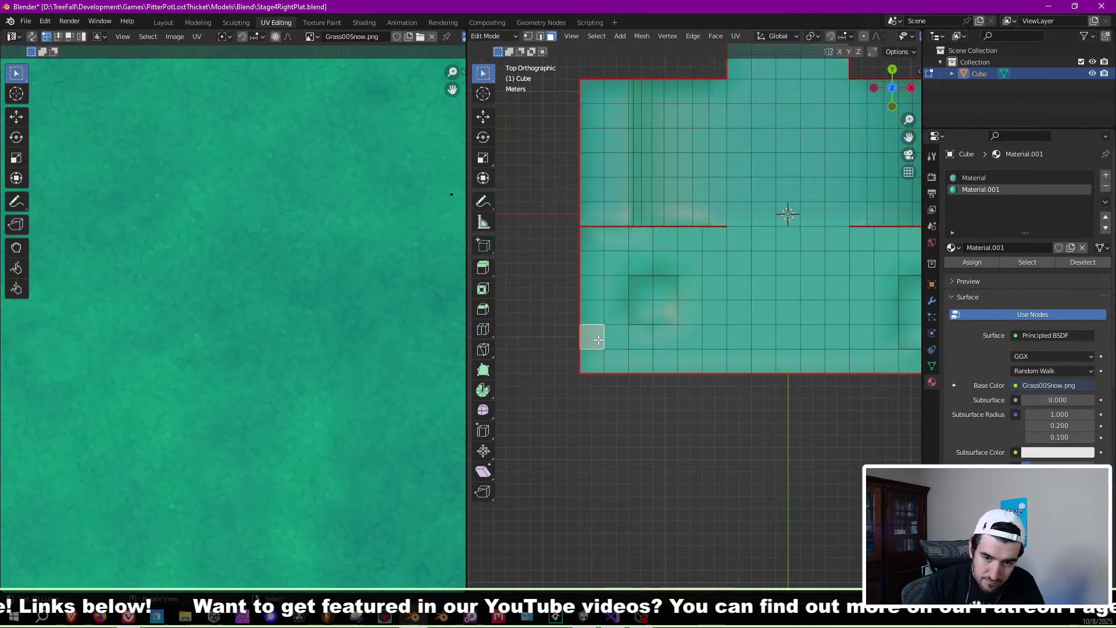
pyautogui.scroll(3, 612, 347)
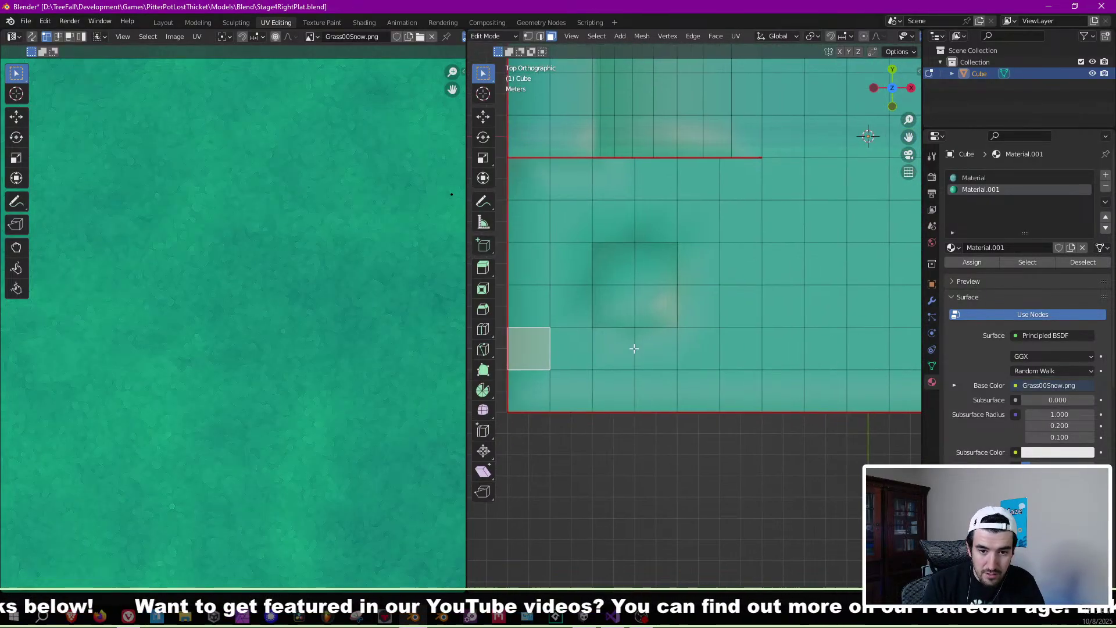
pyautogui.keyDown('shift'); pyautogui.moveTo(520, 329); pyautogui.dragTo(632, 302, button='middle'); pyautogui.keyUp('shift')
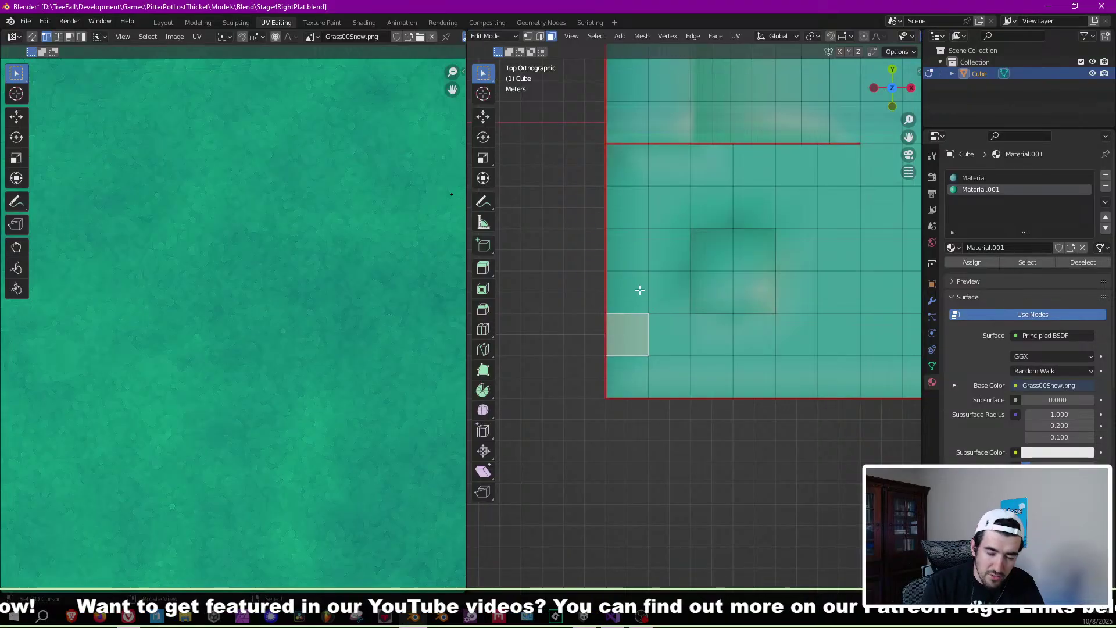
pyautogui.click(625, 182)
pyautogui.keyDown('shift'); pyautogui.click(685, 176); pyautogui.keyUp('shift')
pyautogui.keyDown('shift'); pyautogui.click(715, 169); pyautogui.keyUp('shift')
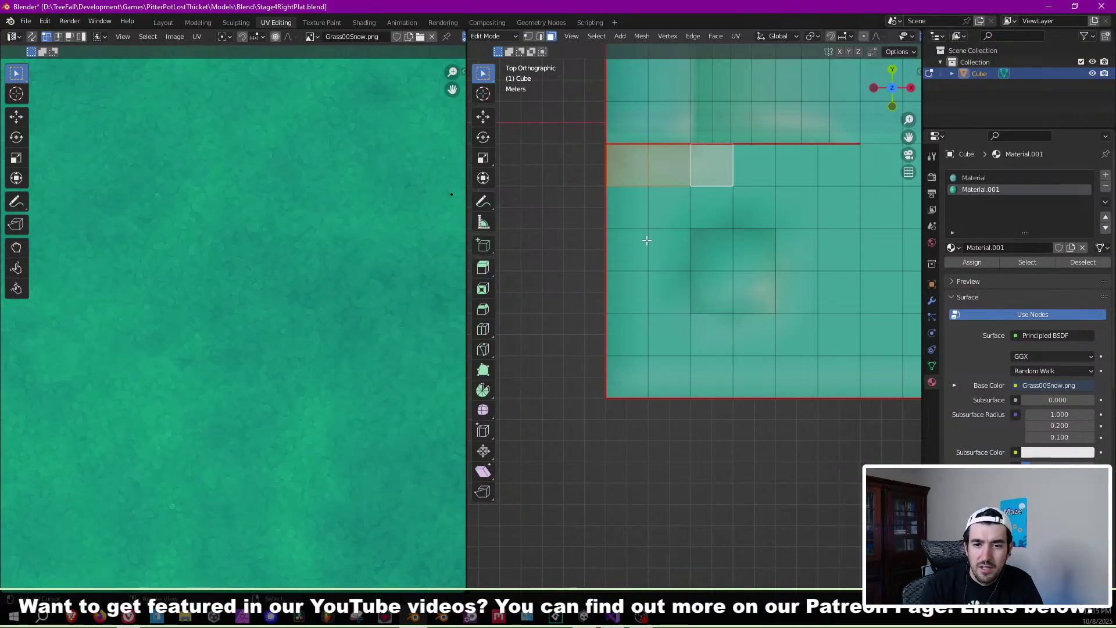
# Select the 3 × 3 block of top faces at the platform's front-left corner, including one face of the raised block.
pyautogui.click(622, 370)
pyautogui.keyDown('shift'); pyautogui.click(668, 375); pyautogui.keyUp('shift')
pyautogui.keyDown('shift'); pyautogui.click(712, 375); pyautogui.keyUp('shift')
pyautogui.keyDown('shift'); pyautogui.click(712, 334); pyautogui.keyUp('shift')
pyautogui.keyDown('shift'); pyautogui.click(668, 334); pyautogui.keyUp('shift')
pyautogui.keyDown('shift'); pyautogui.click(626, 335); pyautogui.keyUp('shift')
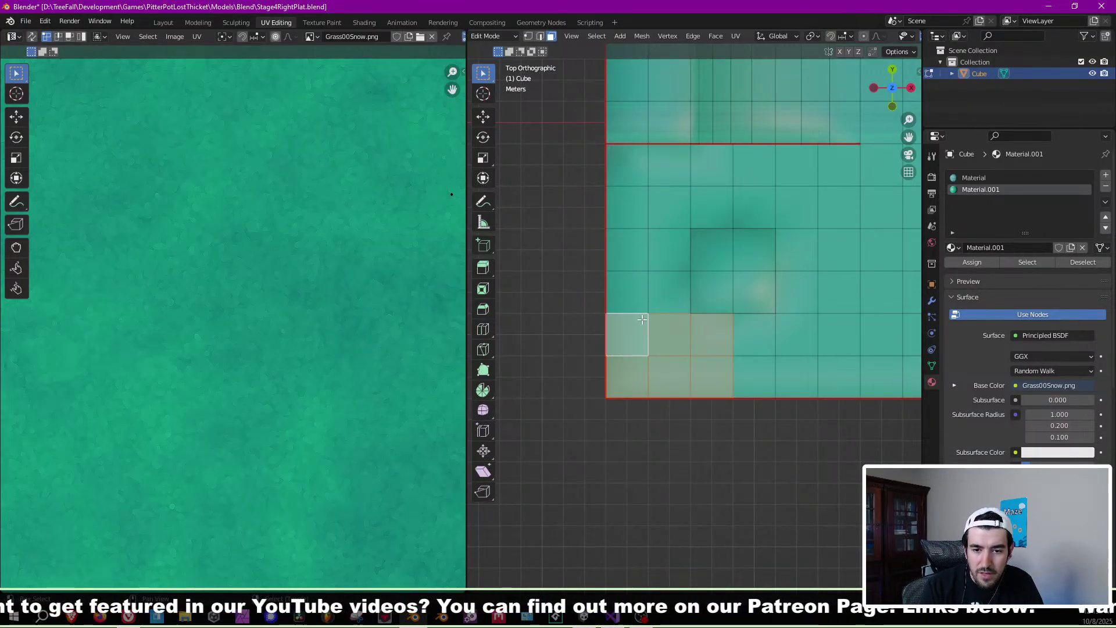
pyautogui.keyDown('shift'); pyautogui.click(627, 292); pyautogui.keyUp('shift')
pyautogui.keyDown('shift'); pyautogui.click(678, 298); pyautogui.keyUp('shift')
pyautogui.keyDown('shift'); pyautogui.click(705, 300); pyautogui.keyUp('shift')
# Unwrap the nine selected corner faces onto the Grass00Snow.png texture.
pyautogui.press('u')
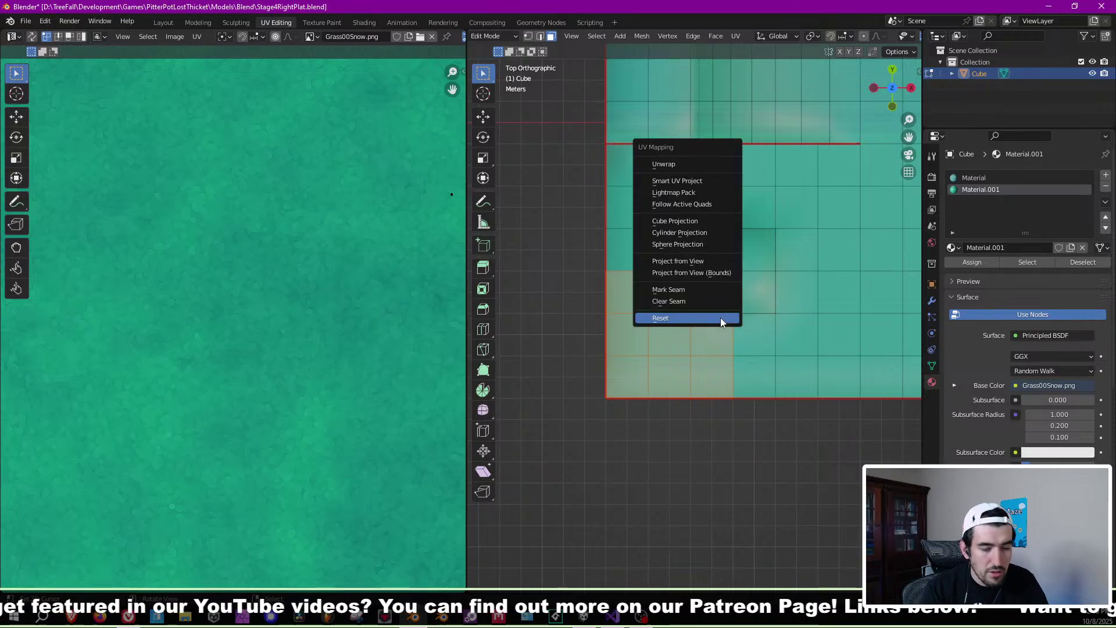
pyautogui.press('Down')
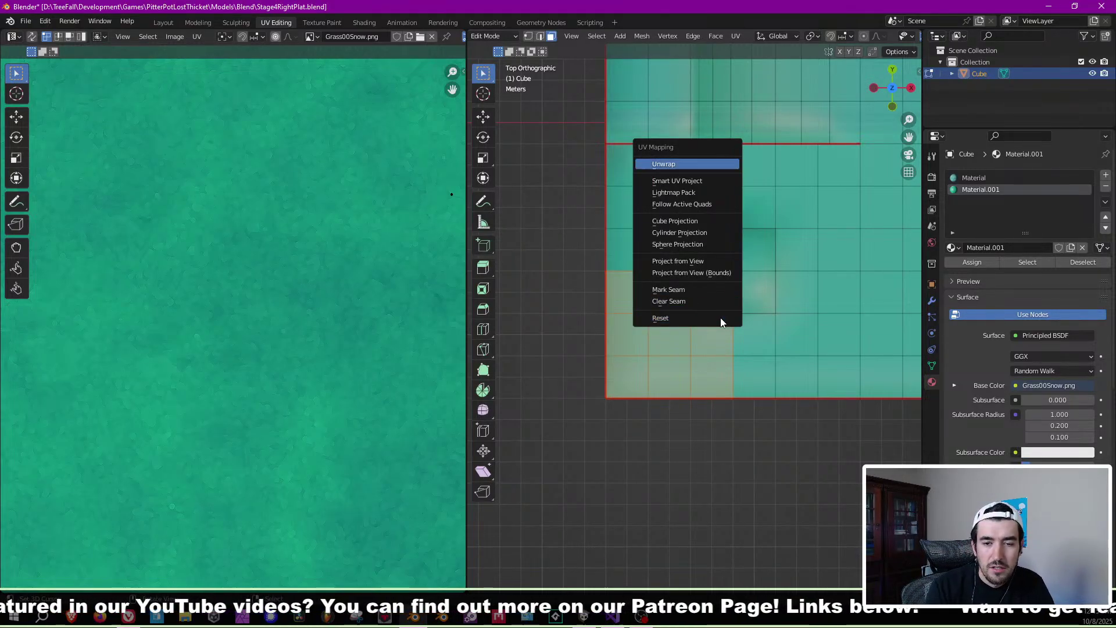
pyautogui.press('Return')
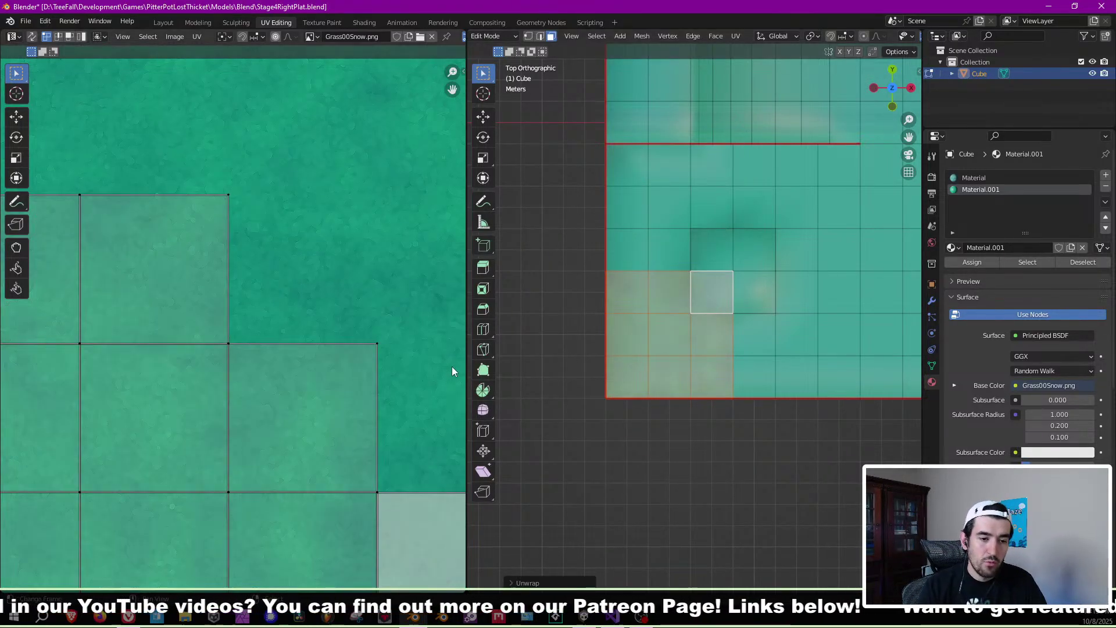
pyautogui.scroll(-5, 321, 370)
pyautogui.moveTo(668, 262); pyautogui.dragTo(702, 371, button='middle')
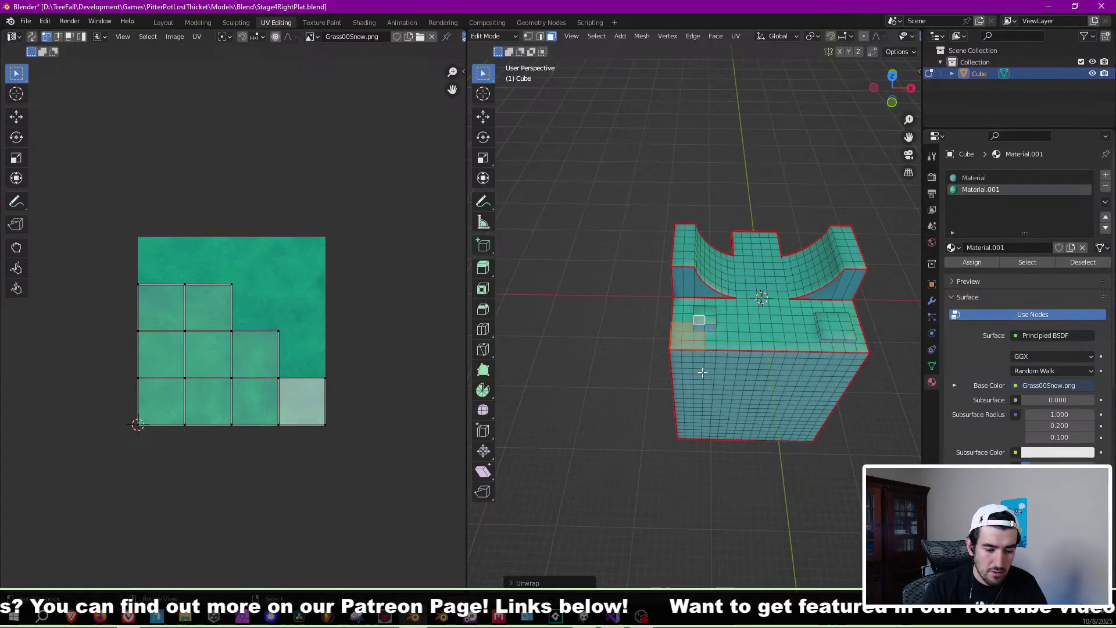
pyautogui.press('KP_7')
pyautogui.scroll(5, 674, 358)
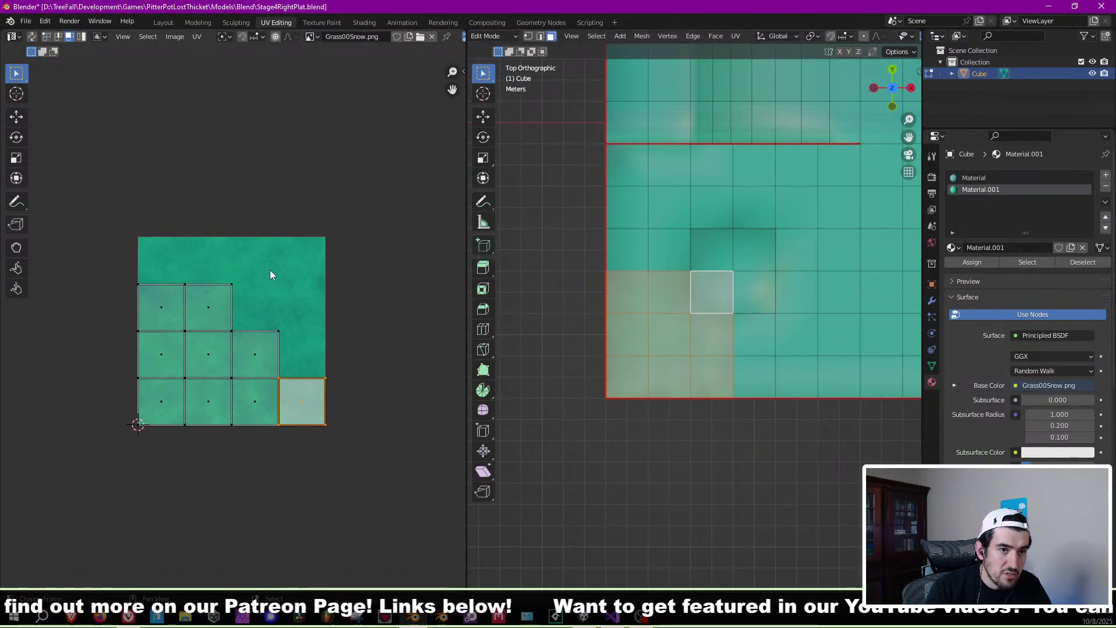
# Turn on snapping for UVs and move the detached UV face into the empty upper-right cell, completing the 3 × 3 grid.
pyautogui.click(257, 37)
pyautogui.click(250, 82)
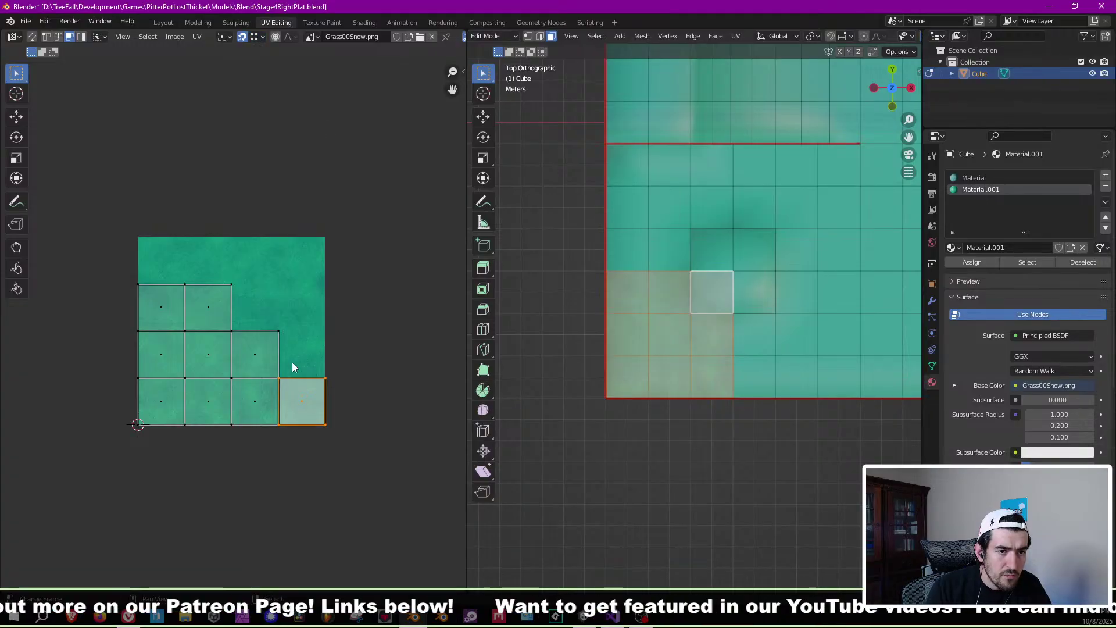
pyautogui.press('g')
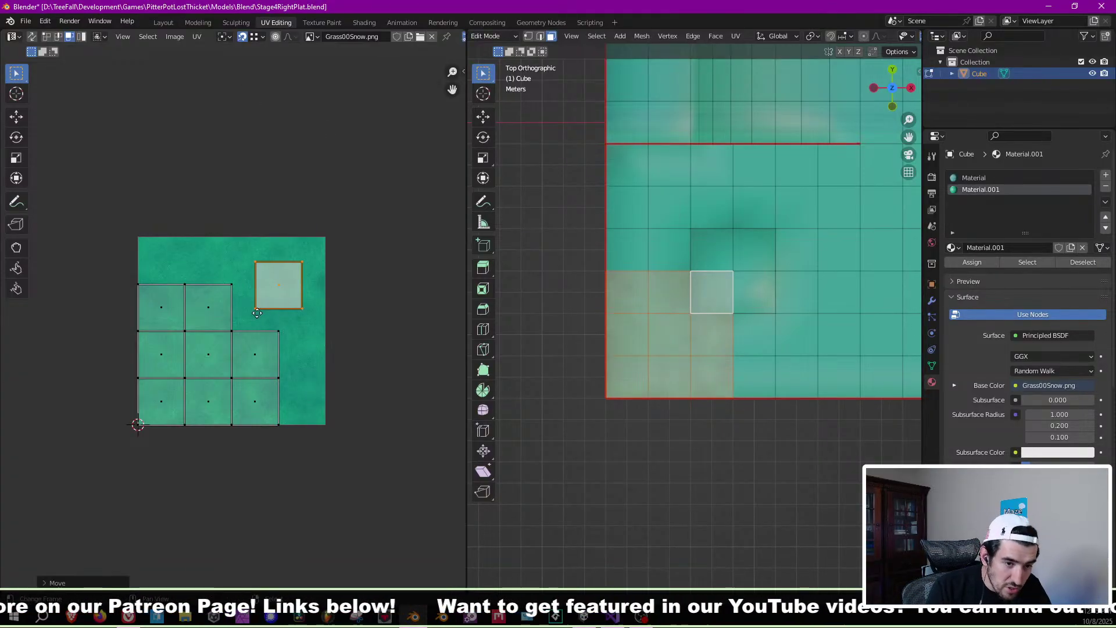
pyautogui.click(243, 321)
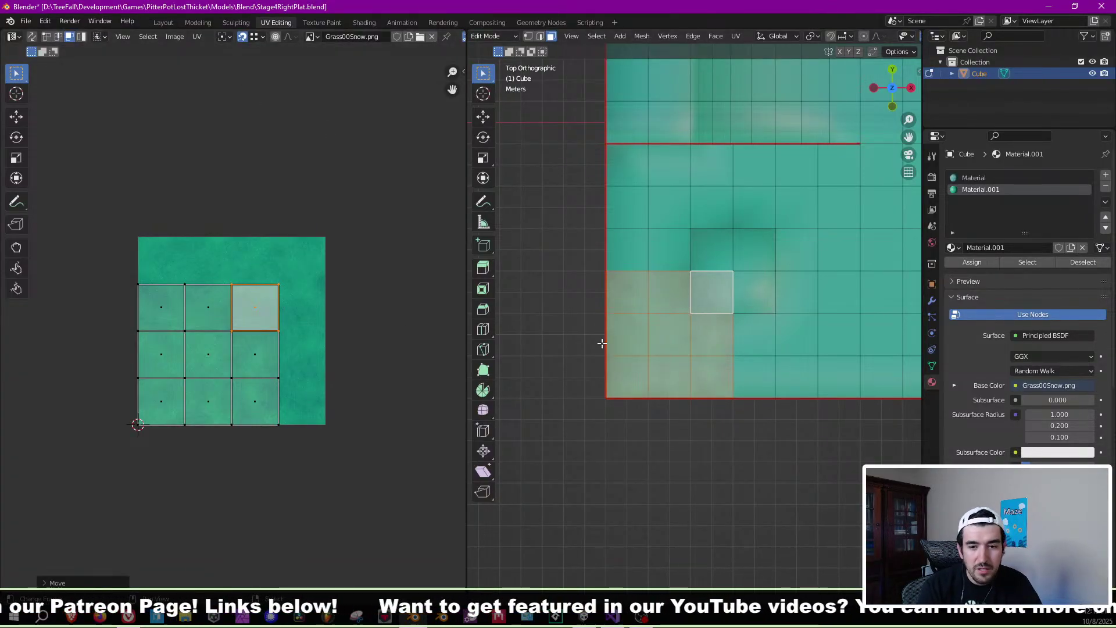
# Select all nine UV faces and center them on the texture at X 0.5, Y 0.5.
pyautogui.press('a')
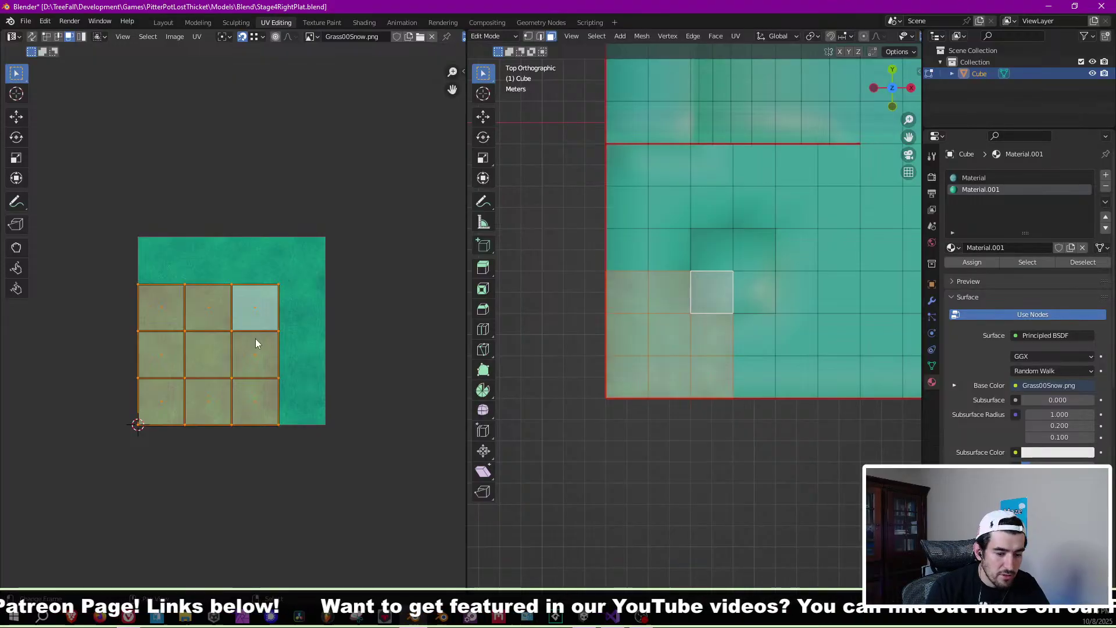
pyautogui.press('n')
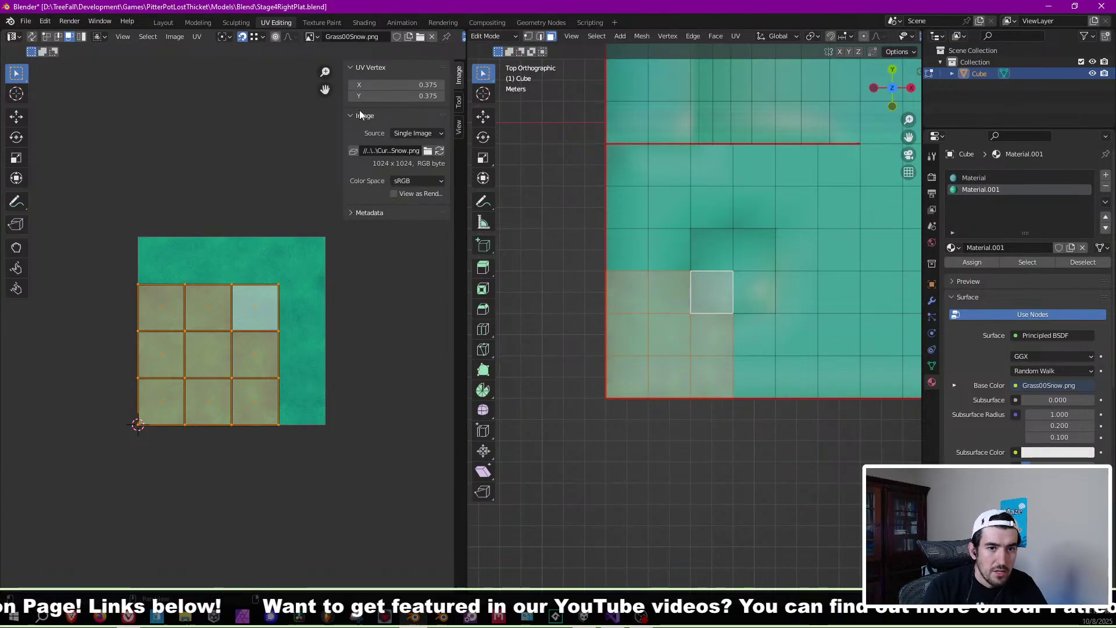
pyautogui.click(395, 84)
pyautogui.write('0.5')
pyautogui.press('Tab')
pyautogui.write('0.5')
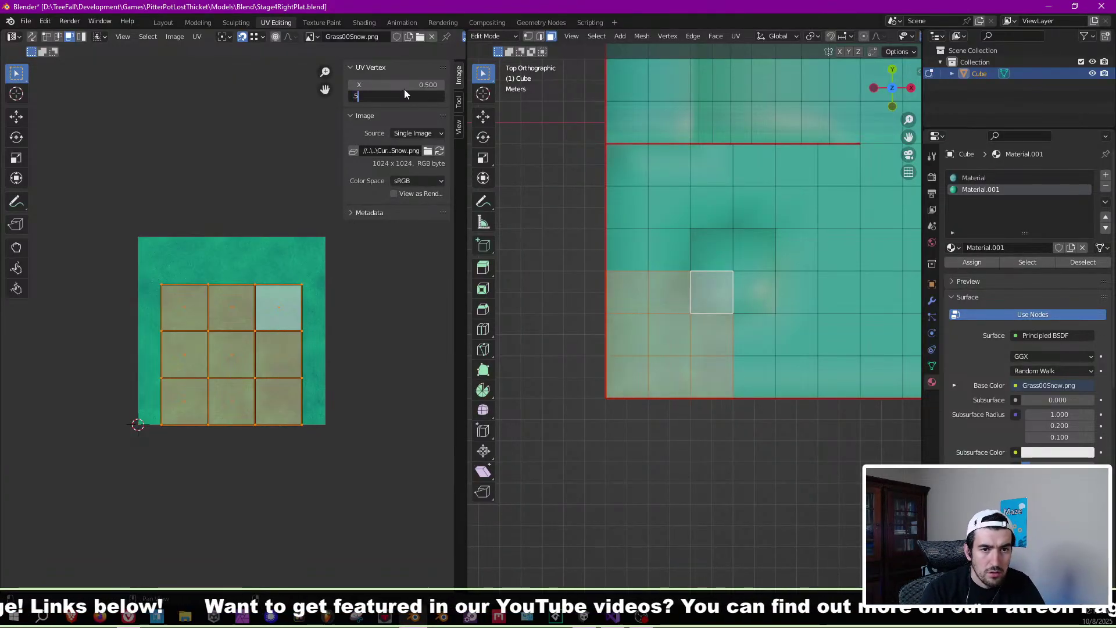
pyautogui.press('Return')
# Scale the centered 3 × 3 UV grid up from its middle until it fills the whole Grass00Snow.png texture.
pyautogui.press('s')
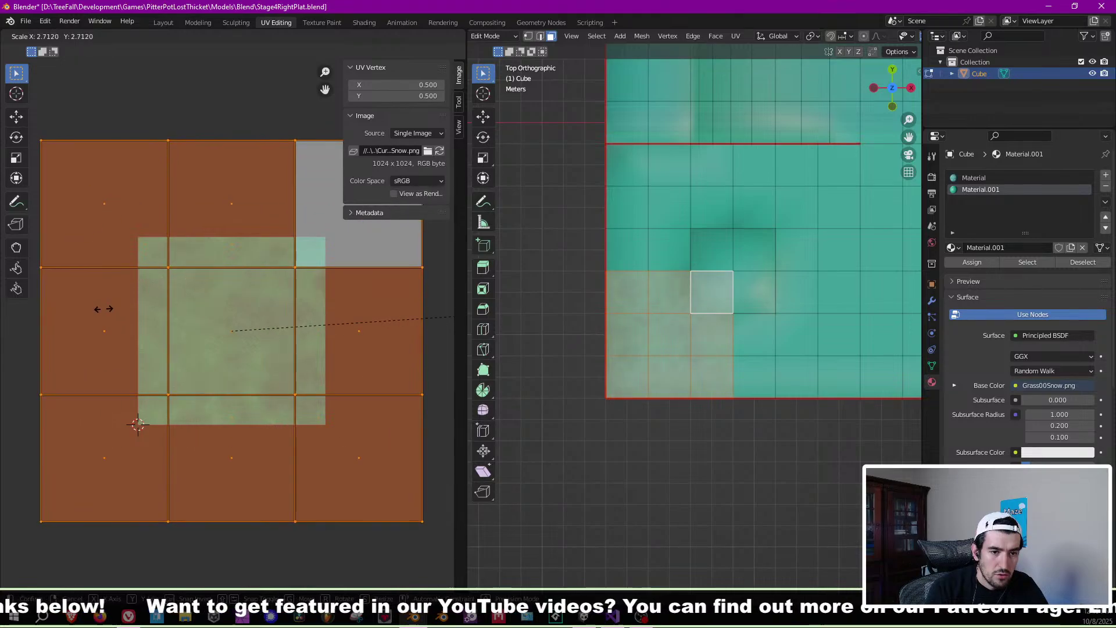
pyautogui.press('Escape')
pyautogui.click(187, 37)
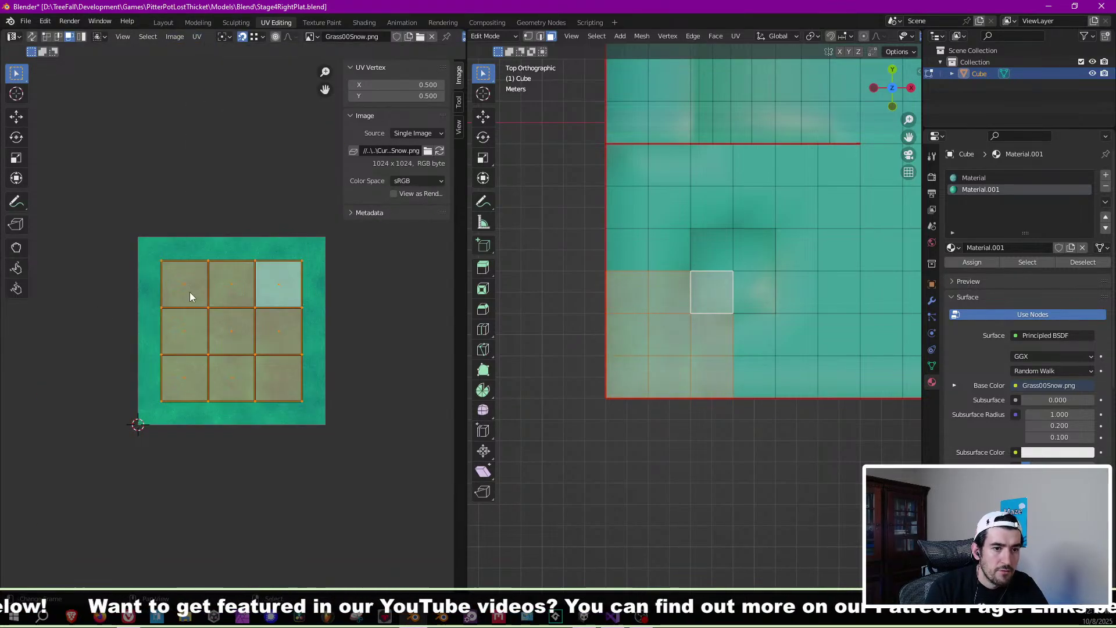
pyautogui.press('s')
pyautogui.click(357, 308)
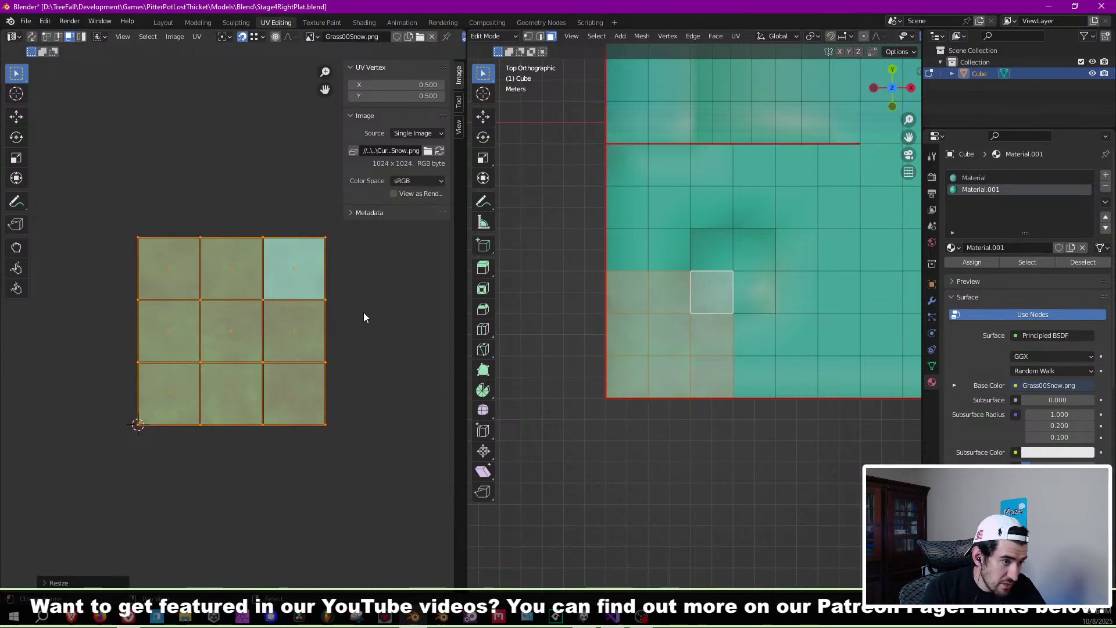
# Leave Edit Mode, save the model file and check how the grass texture looks on the front-left corner.
pyautogui.moveTo(765, 301); pyautogui.dragTo(692, 328, button='middle')
pyautogui.press('Tab')
pyautogui.hotkey('ctrl', 's')
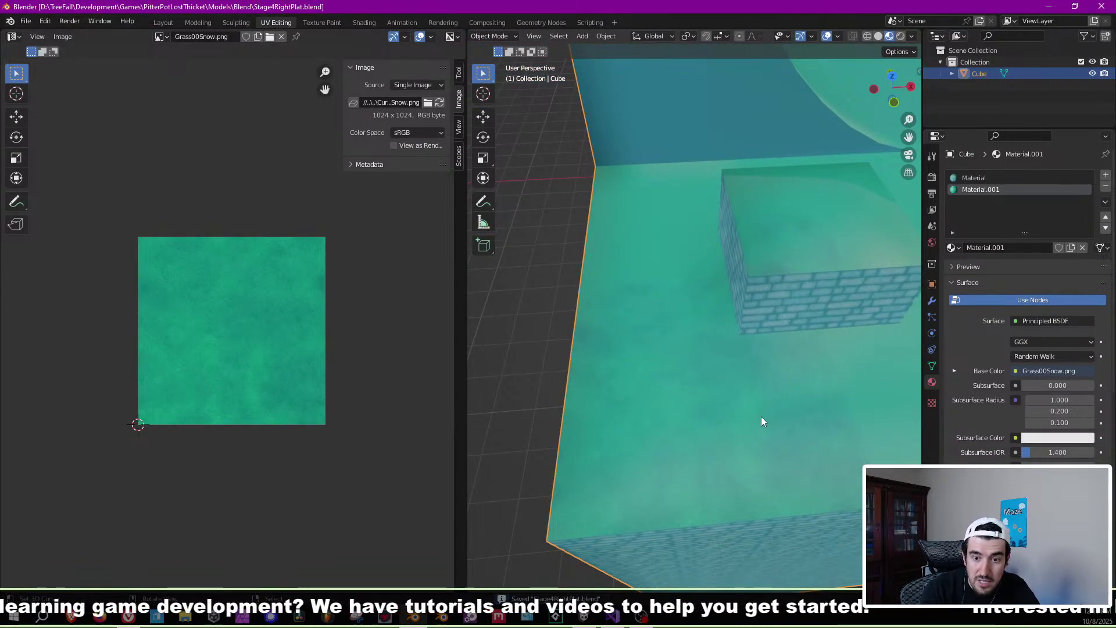
pyautogui.scroll(-5, 744, 367)
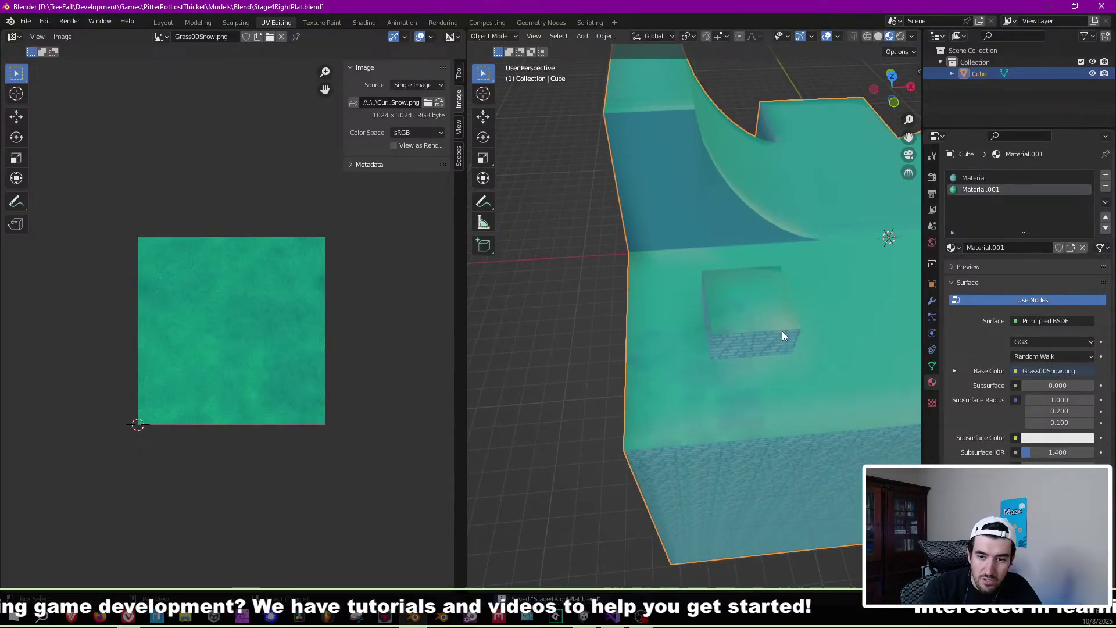
# In Edit Mode, select the 3 × 3 block of top faces at the platform's back-left corner, including the raised block's back-left face.
pyautogui.press('Tab')
pyautogui.scroll(2, 691, 342)
pyautogui.moveTo(704, 352); pyautogui.dragTo(703, 371, button='middle')
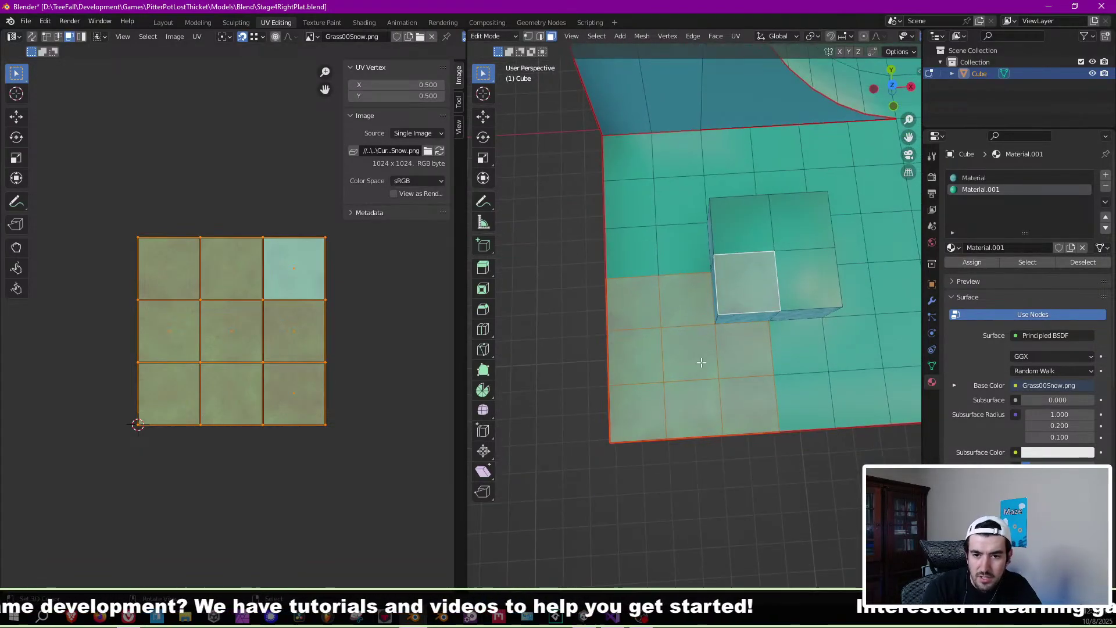
pyautogui.scroll(-4, 699, 360)
pyautogui.scroll(-2, 805, 344)
pyautogui.keyDown('shift'); pyautogui.moveTo(804, 344); pyautogui.dragTo(735, 336, button='middle'); pyautogui.keyUp('shift')
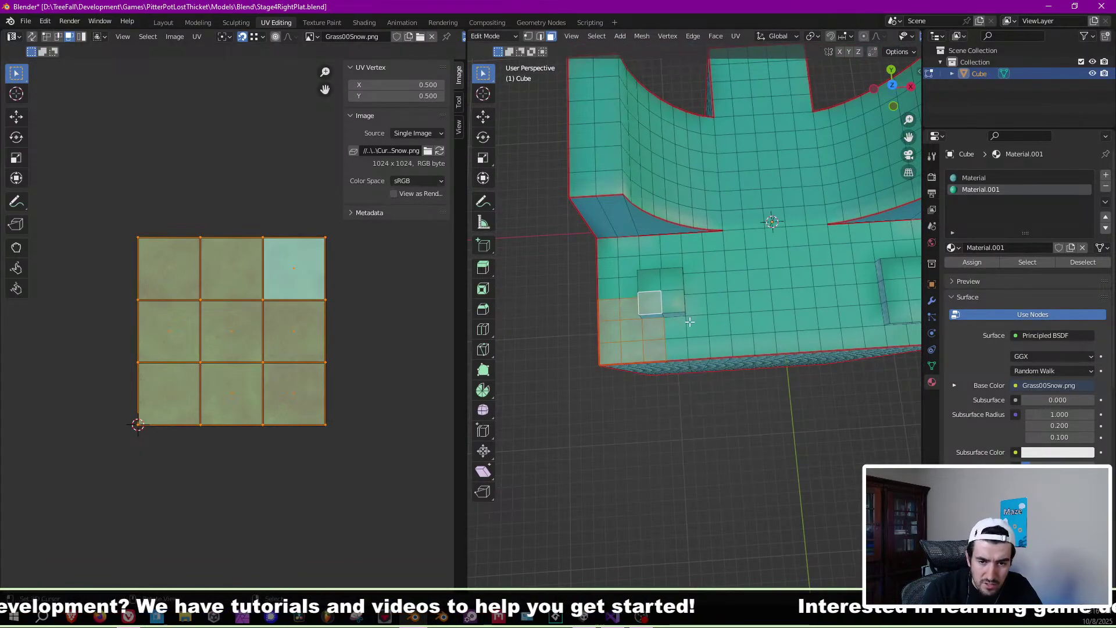
pyautogui.rightClick(606, 252)
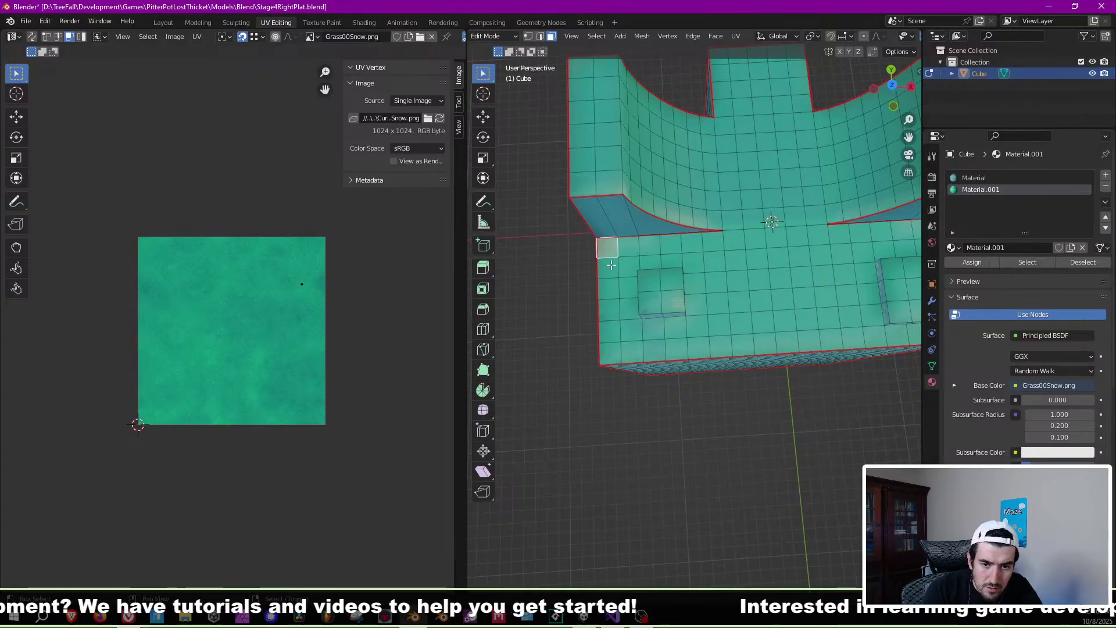
pyautogui.keyDown('shift'); pyautogui.rightClick(607, 269); pyautogui.keyUp('shift')
pyautogui.keyDown('shift'); pyautogui.rightClick(609, 286); pyautogui.keyUp('shift')
pyautogui.keyDown('shift'); pyautogui.rightClick(628, 287); pyautogui.keyUp('shift')
pyautogui.keyDown('shift'); pyautogui.rightClick(647, 279); pyautogui.keyUp('shift')
pyautogui.keyDown('shift'); pyautogui.rightClick(651, 258); pyautogui.keyUp('shift')
pyautogui.keyDown('shift'); pyautogui.rightClick(651, 249); pyautogui.keyUp('shift')
pyautogui.keyDown('shift'); pyautogui.rightClick(629, 246); pyautogui.keyUp('shift')
pyautogui.keyDown('shift'); pyautogui.rightClick(631, 263); pyautogui.keyUp('shift')
# Unwrap the nine back-left corner faces while looking straight down at the platform.
pyautogui.press('KP_7')
pyautogui.press('u')
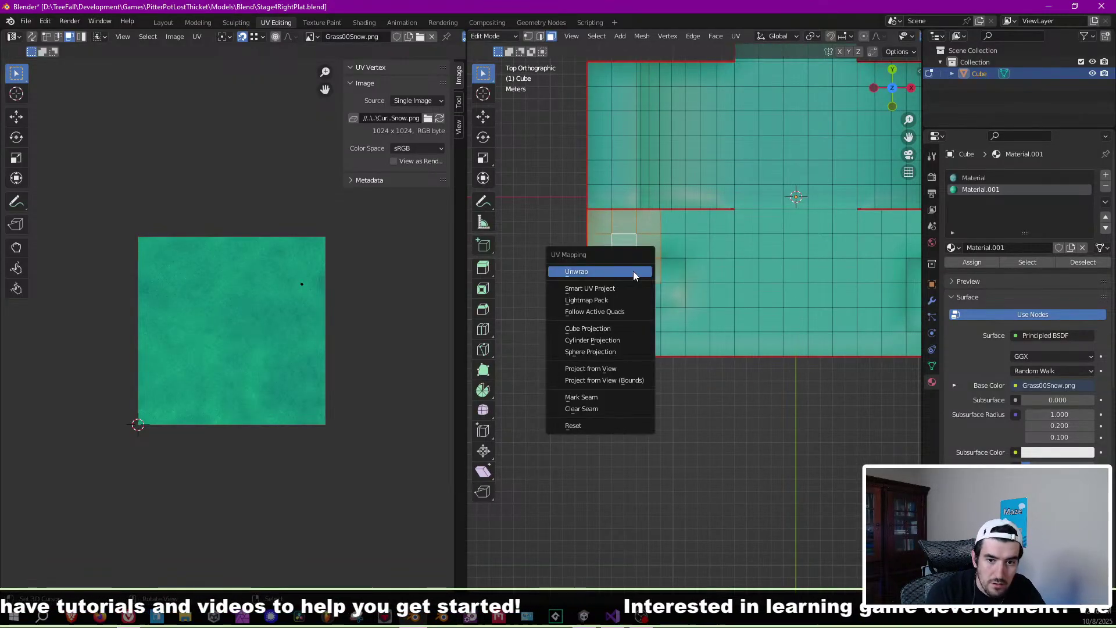
pyautogui.click(632, 271)
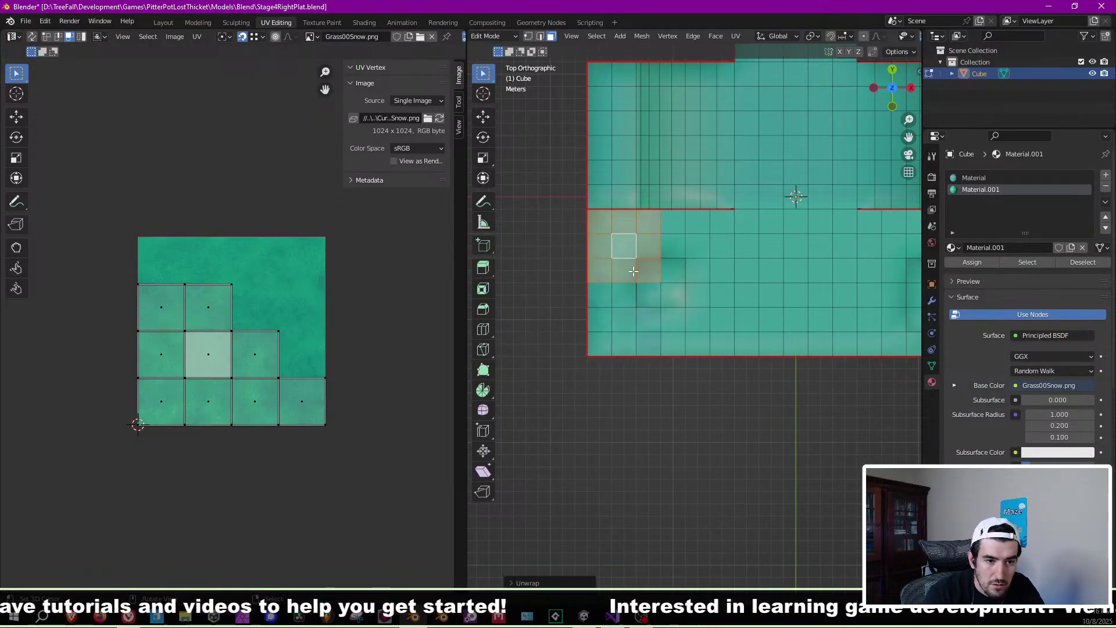
# Snap the detached UV face into the grid's empty upper-right cell to complete the back-left corner's 3 × 3 layout.
pyautogui.rightClick(329, 392)
pyautogui.press('g')
pyautogui.click(237, 326)
pyautogui.press('g')
pyautogui.rightClick(245, 326)
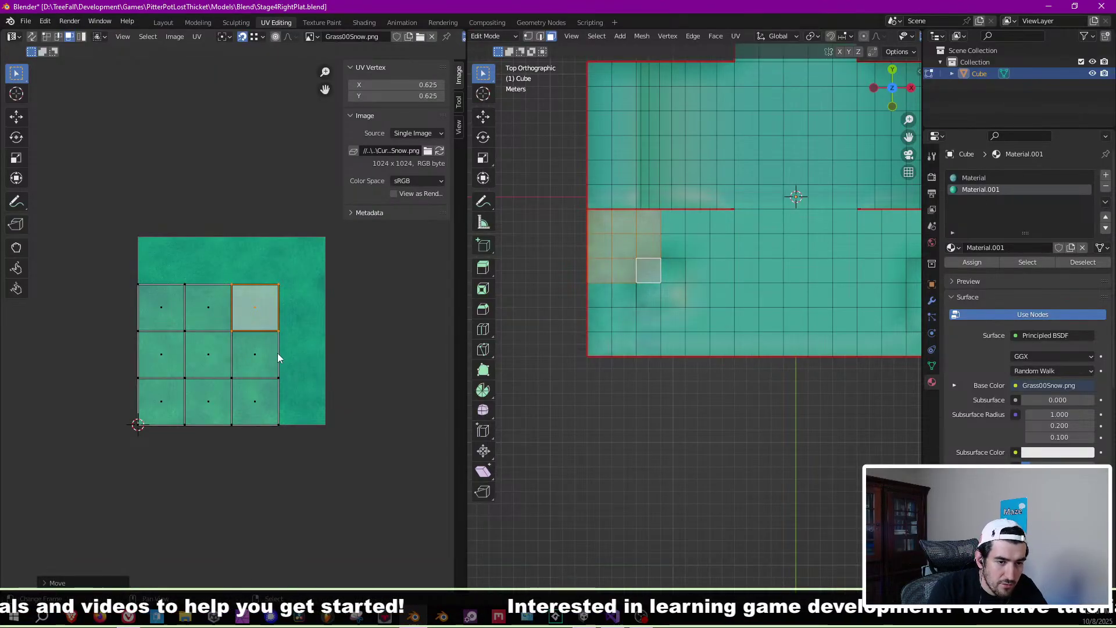
# Center all nine back-left corner UV faces at X 0.5, Y 0.5 and scale them to fill the texture.
pyautogui.write('a')
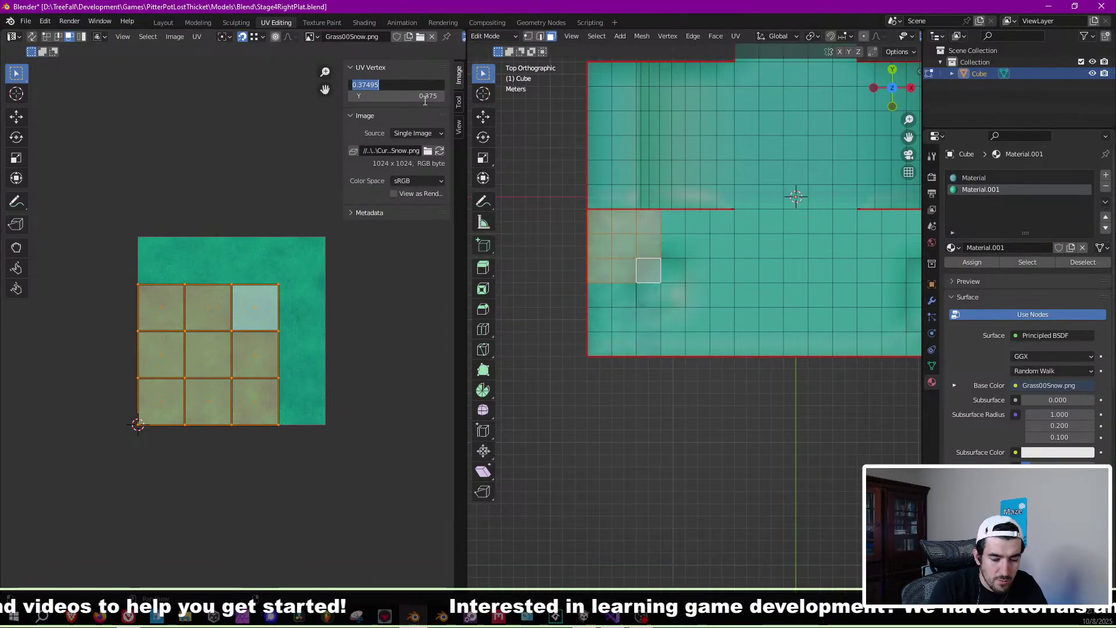
pyautogui.write('0.5')
pyautogui.press('Return')
pyautogui.doubleClick(425, 96)
pyautogui.write('0.5')
pyautogui.press('Return')
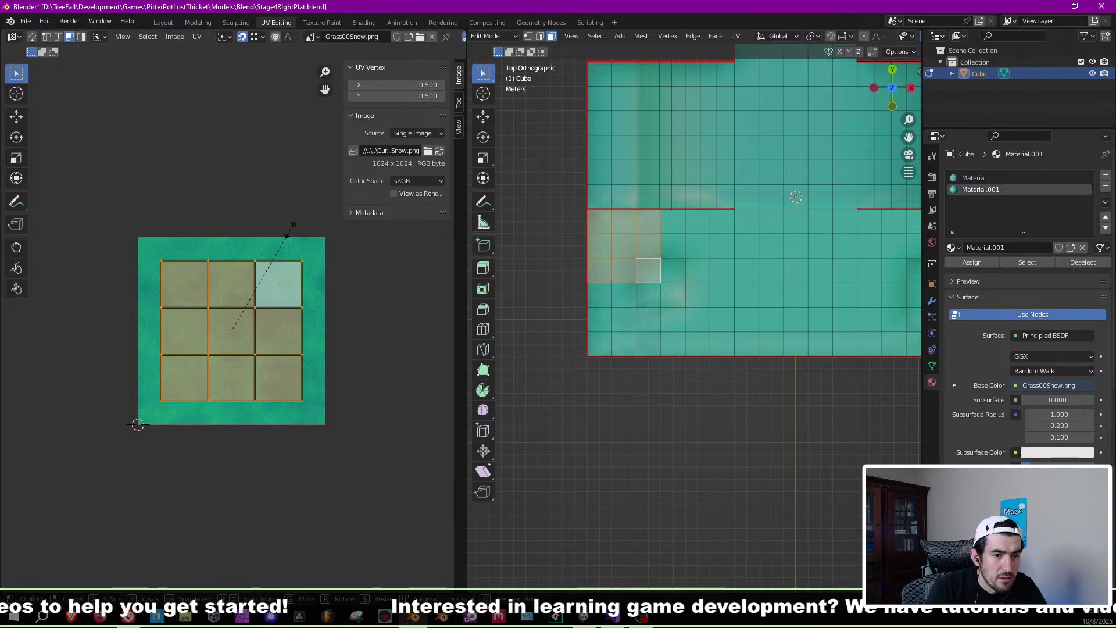
pyautogui.hotkey('alt', 'a')
# Check the back-left corner's grass texture outside Edit Mode and save the model file.
pyautogui.press('Tab')
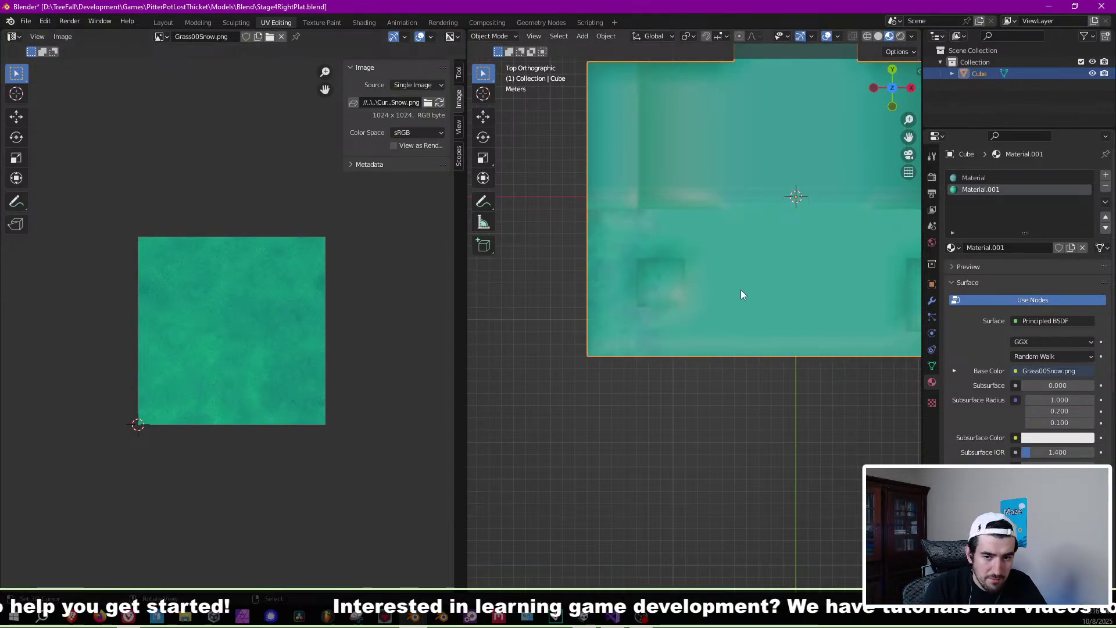
pyautogui.scroll(4, 698, 284)
pyautogui.moveTo(697, 281); pyautogui.dragTo(740, 350, button='middle')
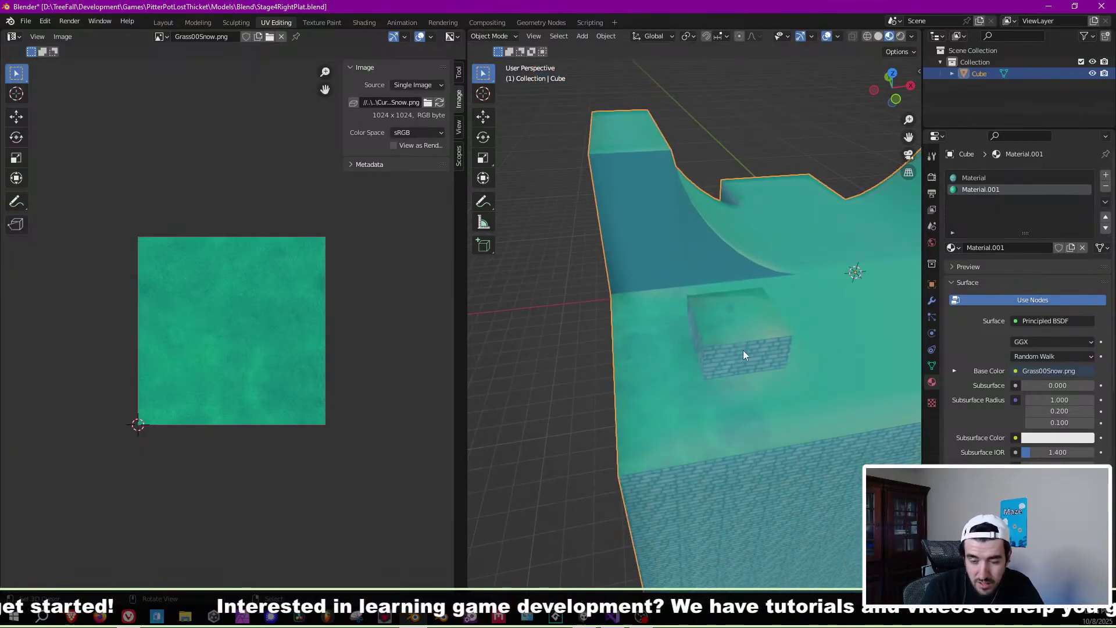
pyautogui.press('Tab')
pyautogui.hotkey('ctrl', 's')
# Select the next 3 × 3 block of top faces along the platform's front edge, including the raised block's front-right face.
pyautogui.scroll(3, 750, 291)
pyautogui.moveTo(816, 366); pyautogui.dragTo(675, 369, button='middle')
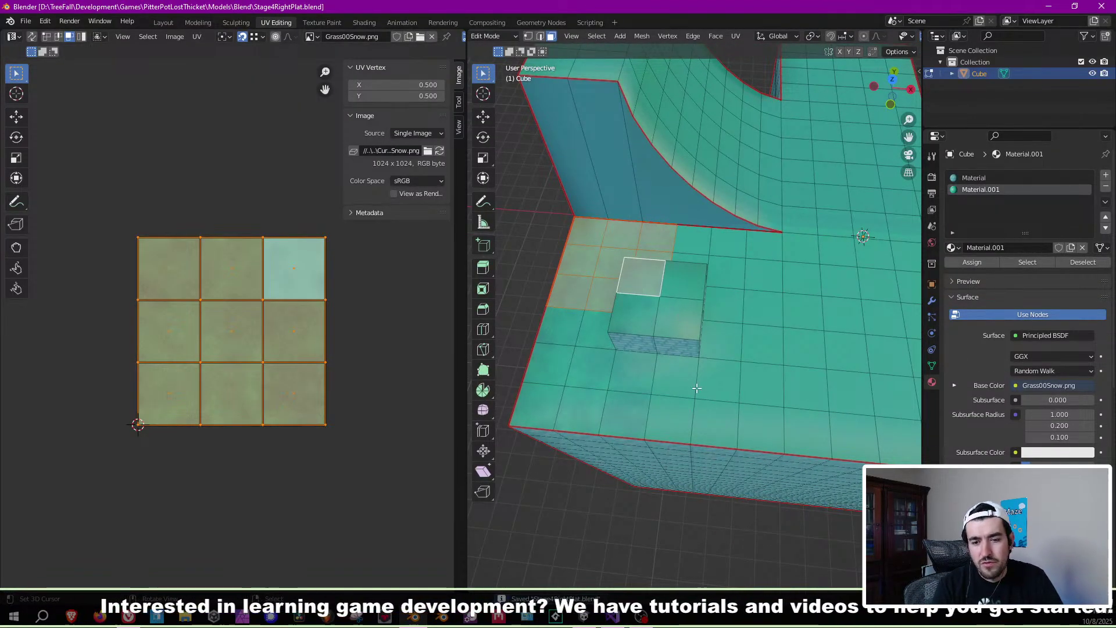
pyautogui.click(674, 407)
pyautogui.keyDown('shift'); pyautogui.click(669, 378); pyautogui.keyUp('shift')
pyautogui.keyDown('shift'); pyautogui.click(679, 319); pyautogui.keyUp('shift')
pyautogui.keyDown('shift'); pyautogui.click(722, 342); pyautogui.keyUp('shift')
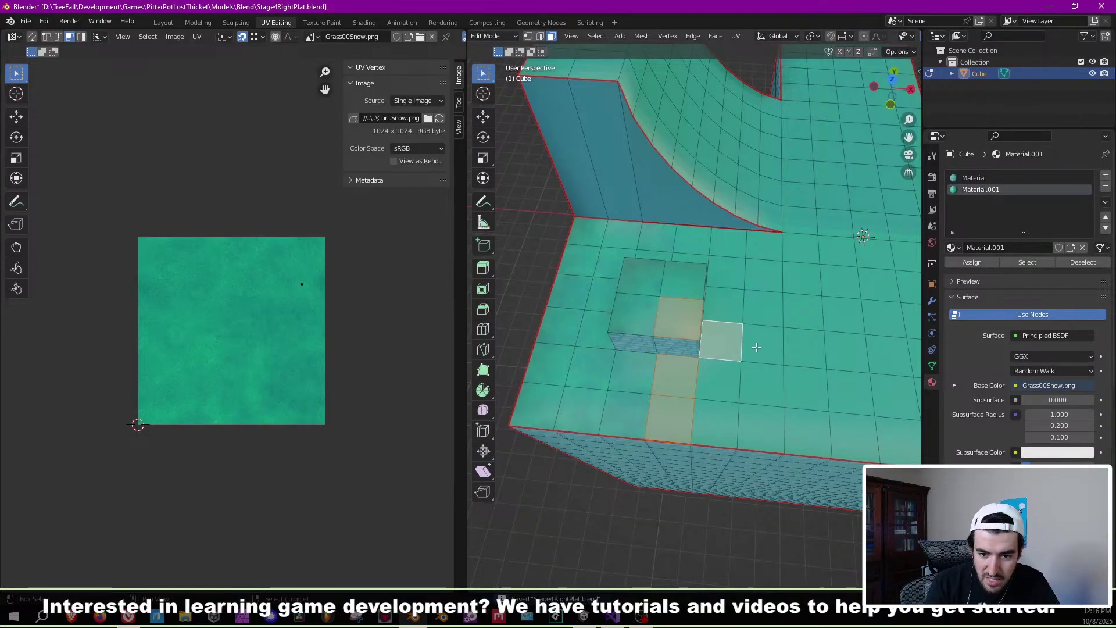
pyautogui.keyDown('shift'); pyautogui.click(761, 342); pyautogui.keyUp('shift')
pyautogui.keyDown('shift'); pyautogui.click(760, 382); pyautogui.keyUp('shift')
pyautogui.keyDown('shift'); pyautogui.click(715, 421); pyautogui.keyUp('shift')
pyautogui.keyDown('shift'); pyautogui.click(761, 425); pyautogui.keyUp('shift')
pyautogui.keyDown('shift'); pyautogui.click(718, 381); pyautogui.keyUp('shift')
pyautogui.moveTo(718, 381); pyautogui.dragTo(727, 364, button='middle')
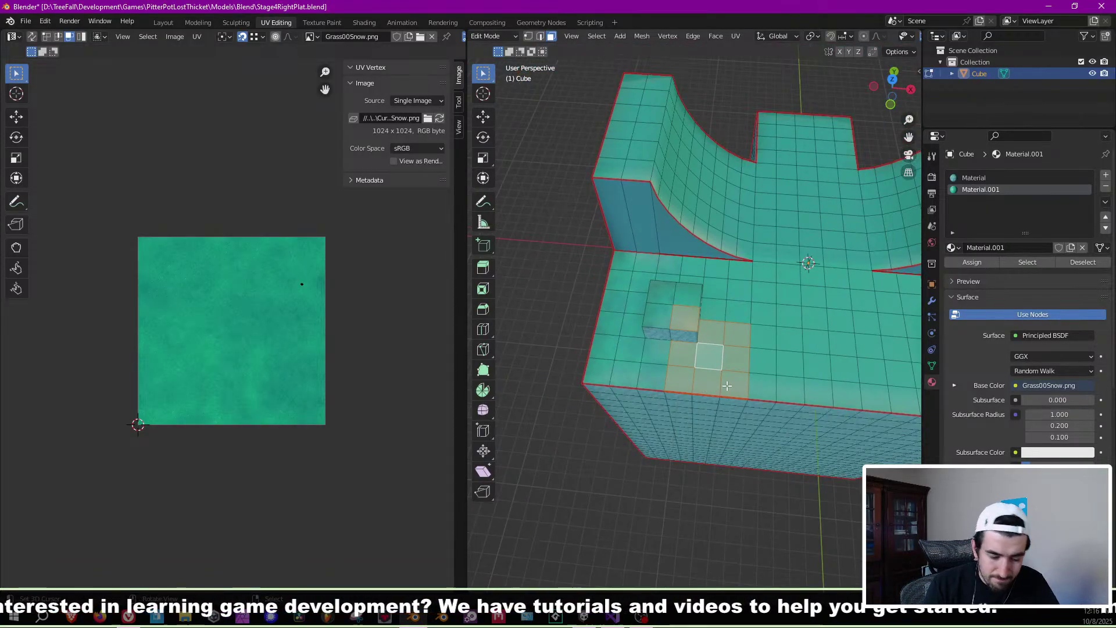
# Unwrap the nine selected front-edge faces from the top view.
pyautogui.press('KP_7')
pyautogui.press('u')
pyautogui.click(727, 385)
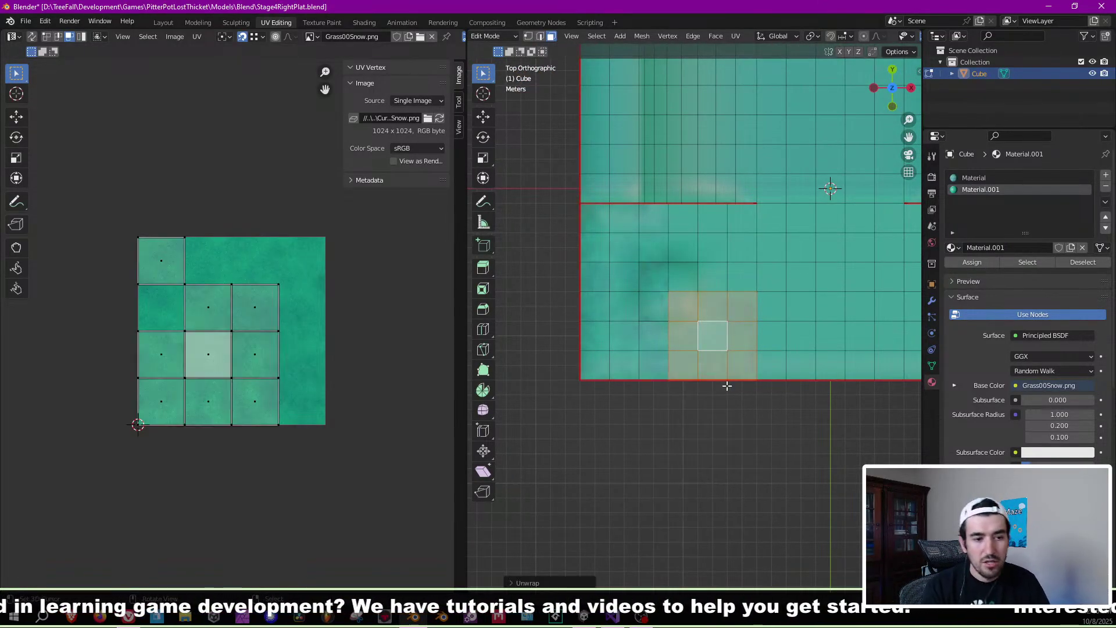
# Snap the detached UV face down into the grid's empty upper-left cell, completing the front-edge block's 3 × 3 layout.
pyautogui.click(176, 270)
pyautogui.press('g')
pyautogui.click(165, 303)
pyautogui.press('g')
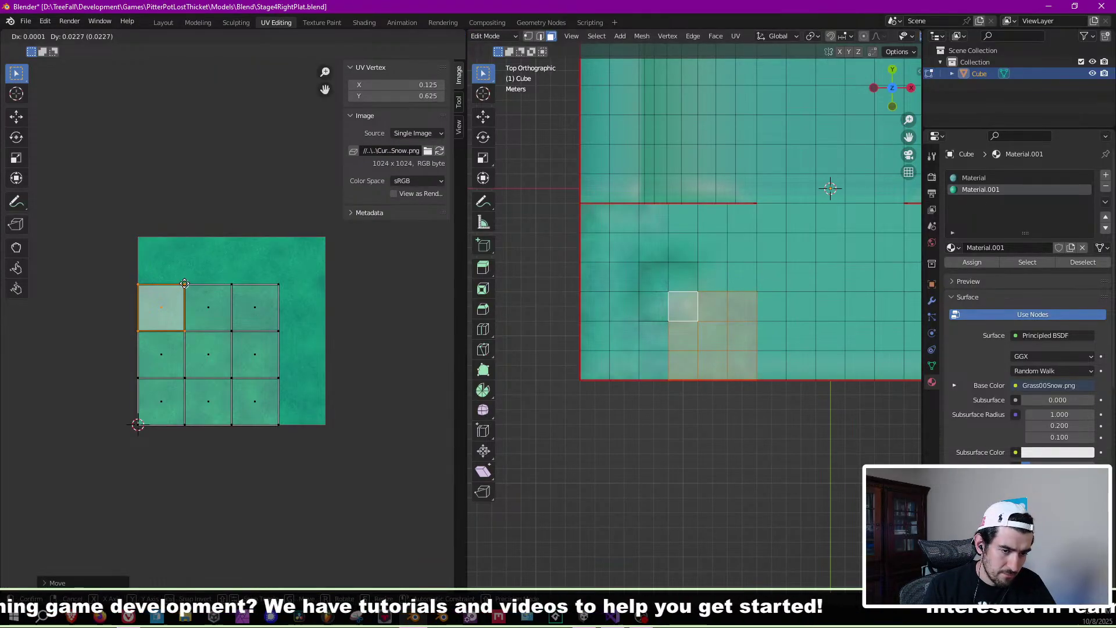
pyautogui.click(184, 283)
# Center the front-edge block's nine UV faces at X 0.5, Y 0.5 and scale them to cover the texture.
pyautogui.press('a')
pyautogui.click(409, 94)
pyautogui.press('Return')
pyautogui.click(389, 86)
pyautogui.write('.5')
pyautogui.press('Return')
pyautogui.press('s')
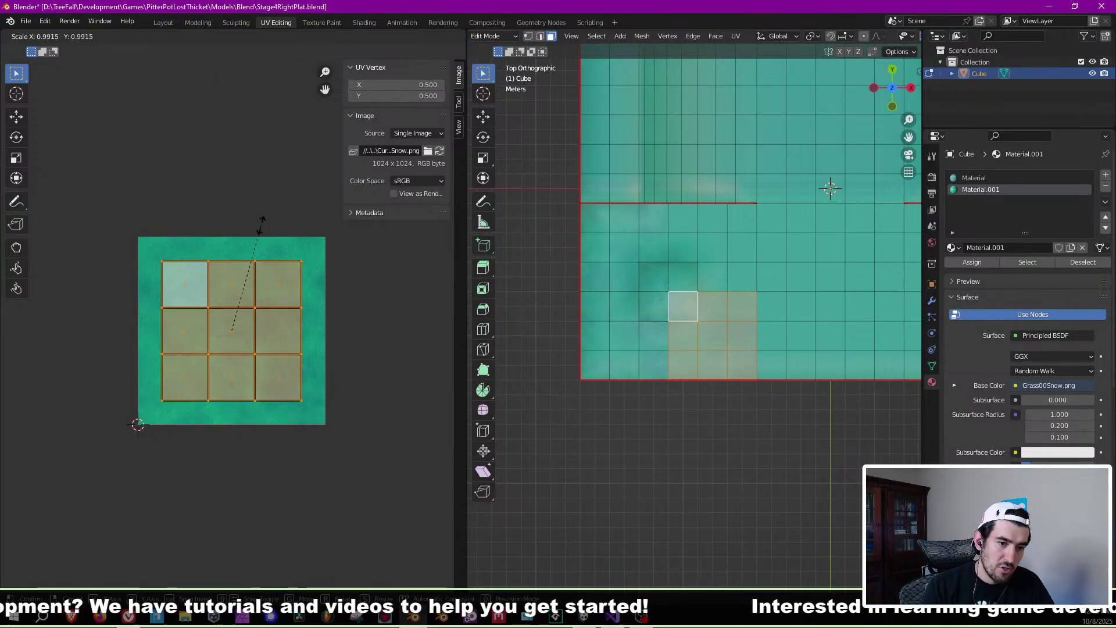
pyautogui.click(374, 167)
# Inspect the texture seams around the raised block and rotate its front-right top face's UVs by 90°.
pyautogui.press('Tab')
pyautogui.scroll(5, 698, 325)
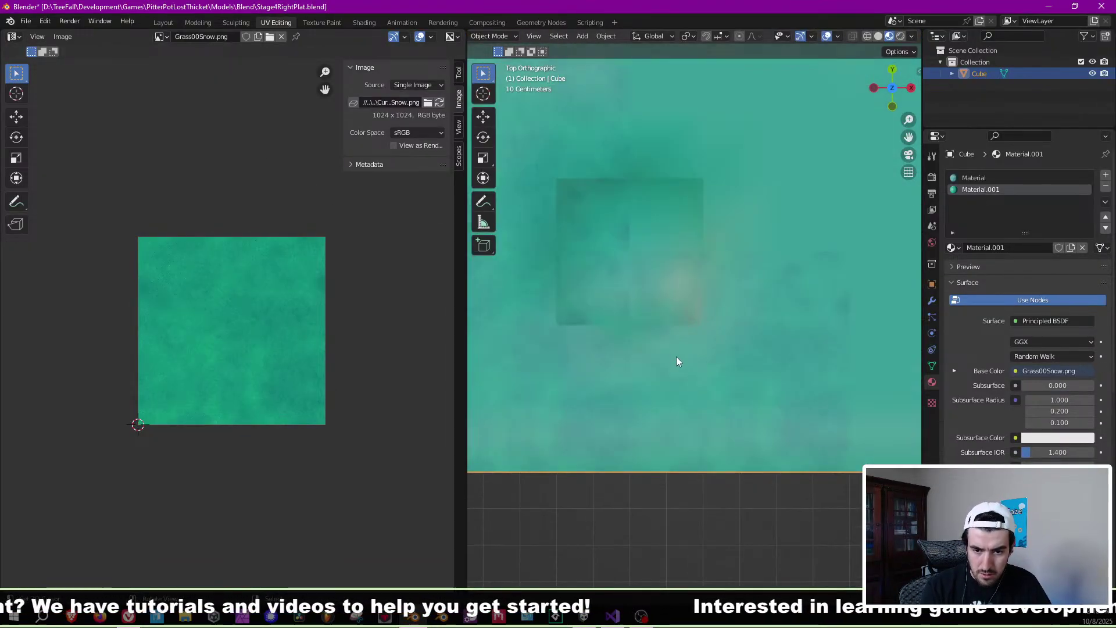
pyautogui.moveTo(767, 237); pyautogui.dragTo(768, 331, button='middle')
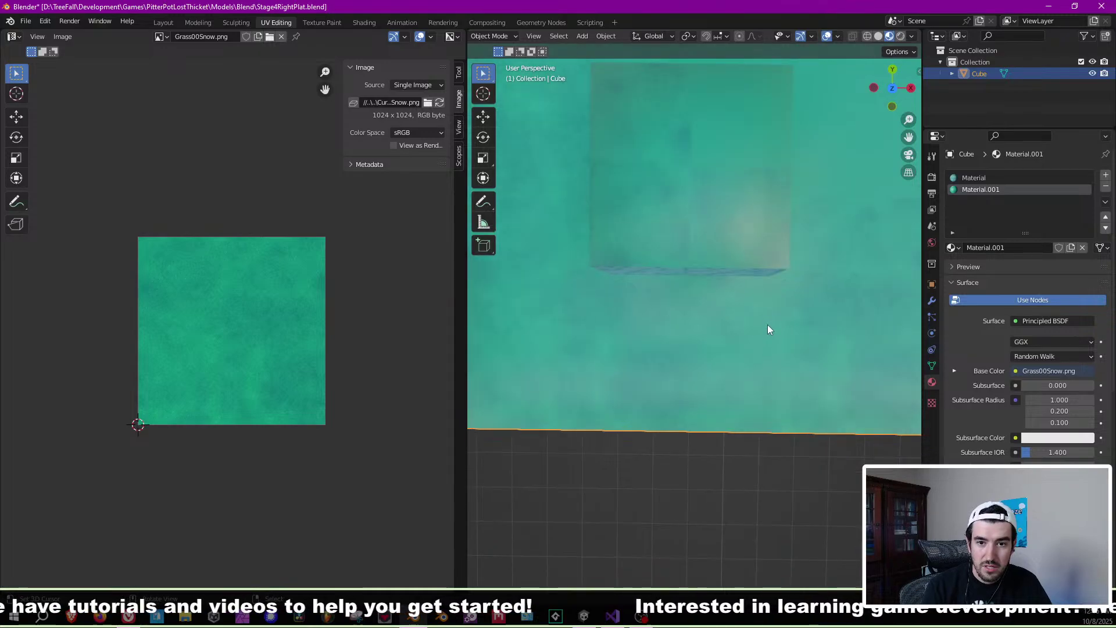
pyautogui.press('KP_7')
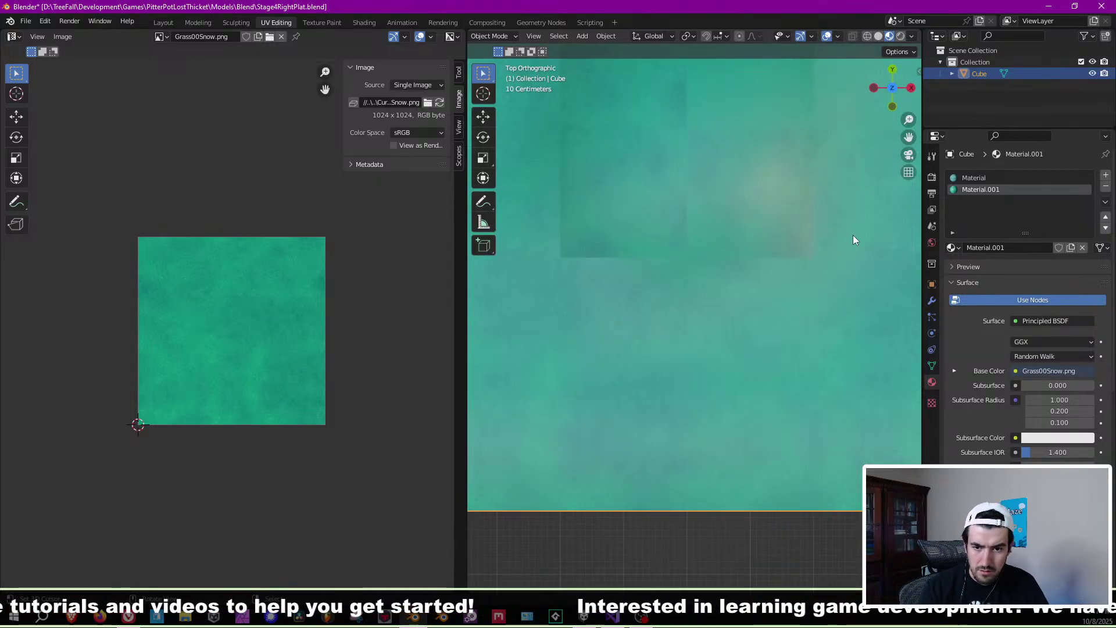
pyautogui.press('Tab')
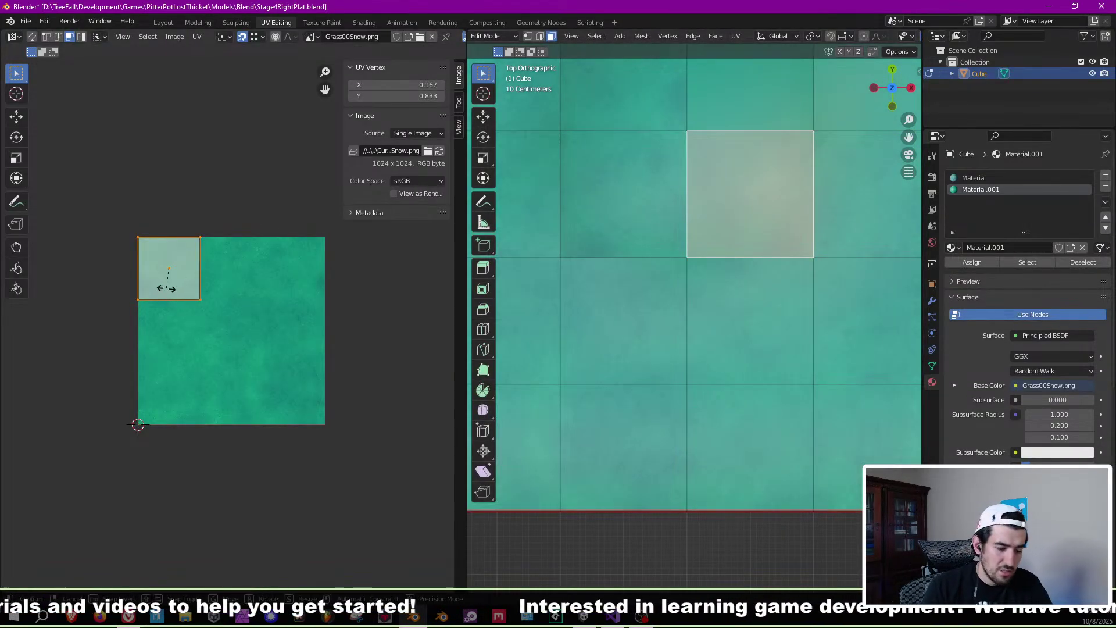
pyautogui.press('r')
pyautogui.press('s')
pyautogui.rightClick(164, 289)
pyautogui.write('r90')
pyautogui.press('Return')
pyautogui.press('Tab')
pyautogui.press('Tab')
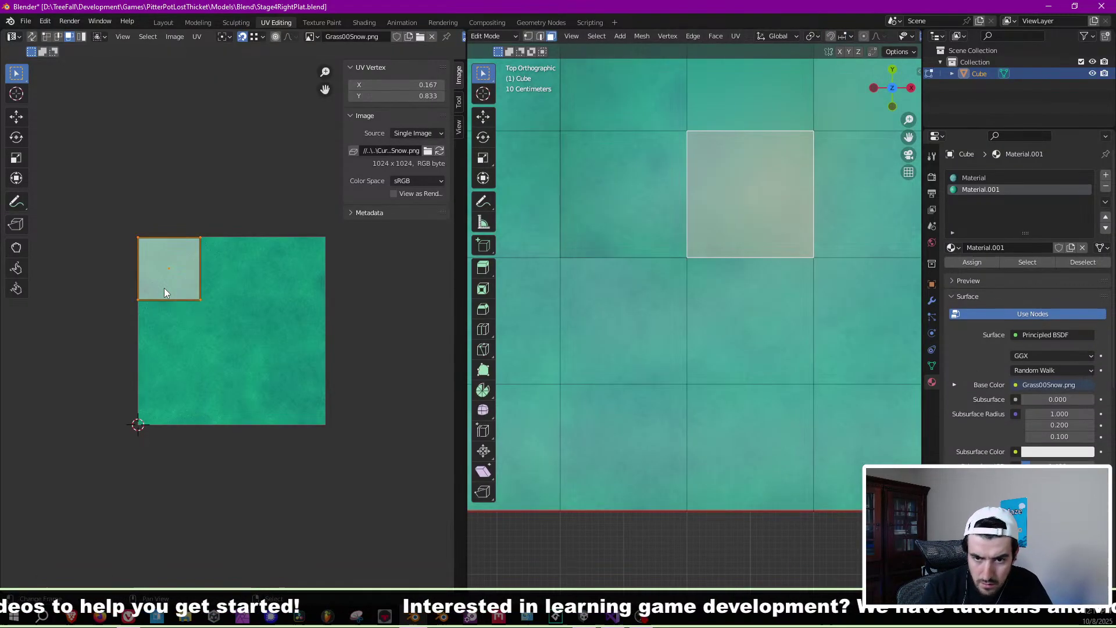
# Rotate the raised block's front-right face UVs two more times, comparing the texture seams after each rotation.
pyautogui.press('Tab')
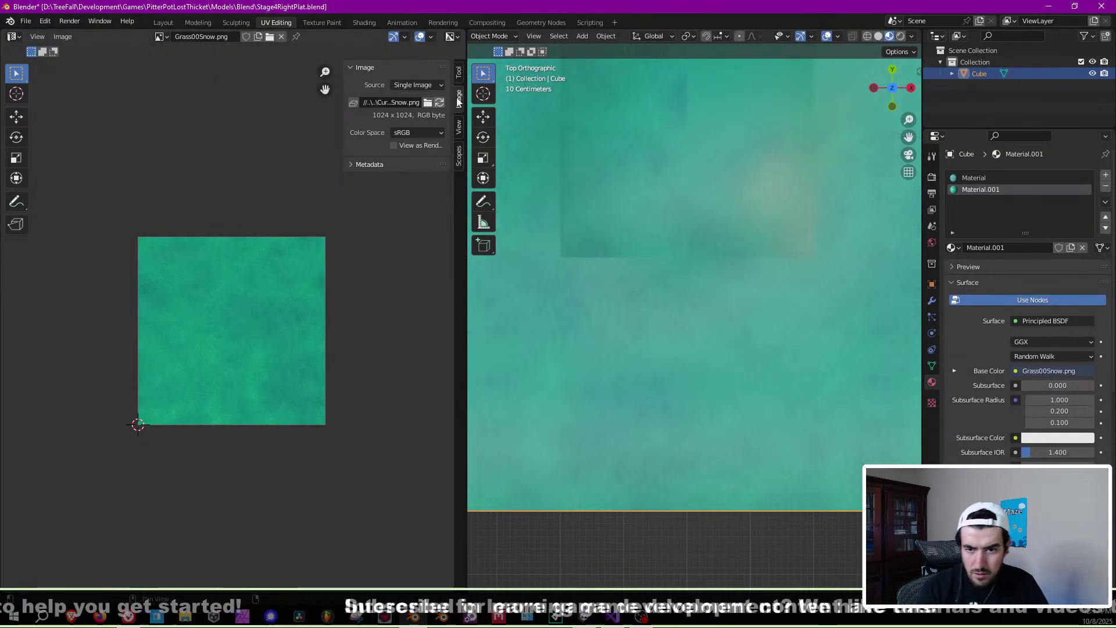
pyautogui.scroll(2, 741, 212)
pyautogui.scroll(2, 719, 290)
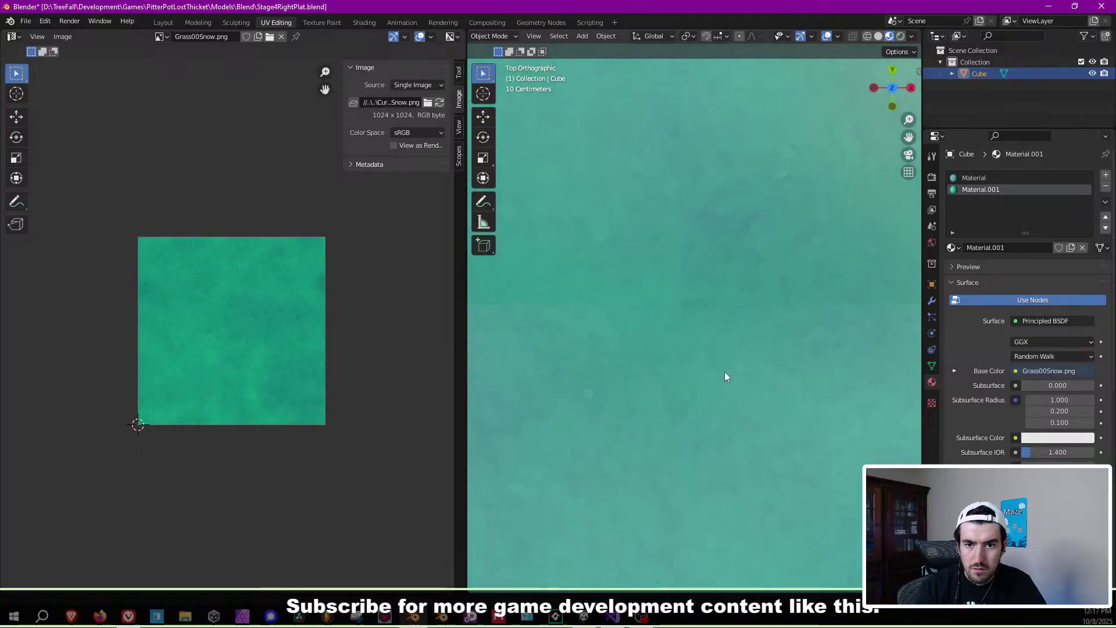
pyautogui.moveTo(706, 341); pyautogui.dragTo(763, 221, button='middle')
pyautogui.press('Tab')
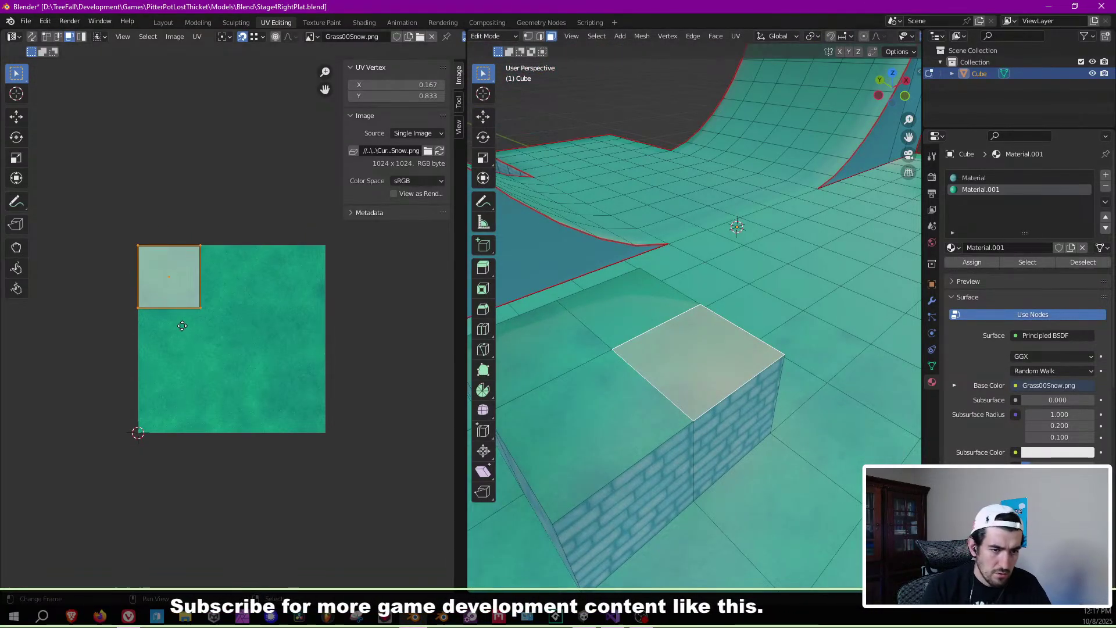
pyautogui.press('r')
pyautogui.press('Return')
pyautogui.press('Tab')
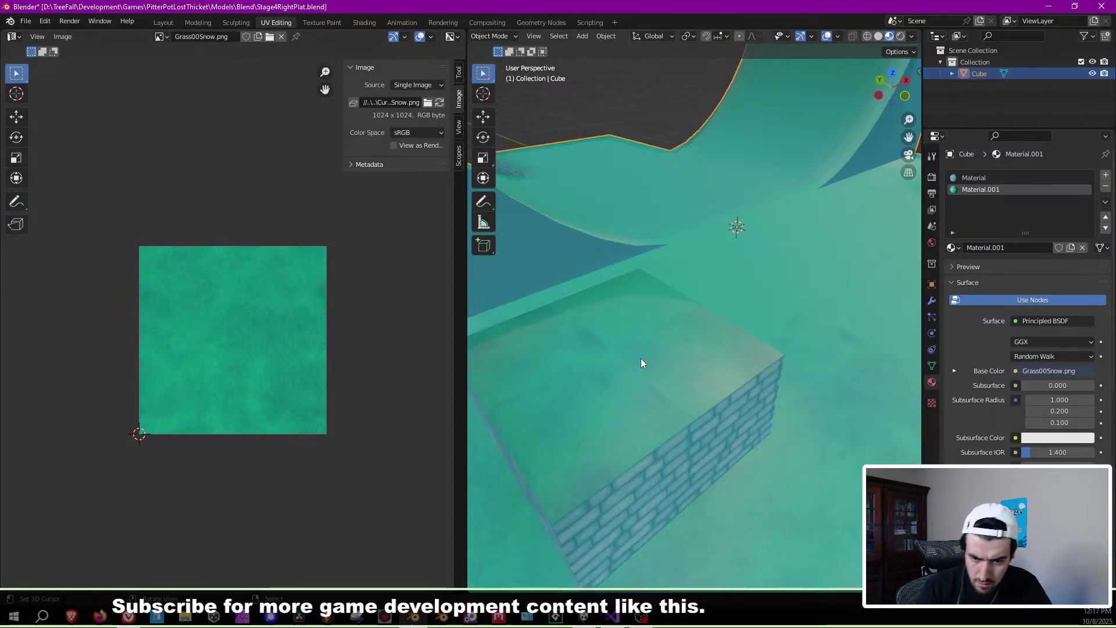
pyautogui.press('Tab')
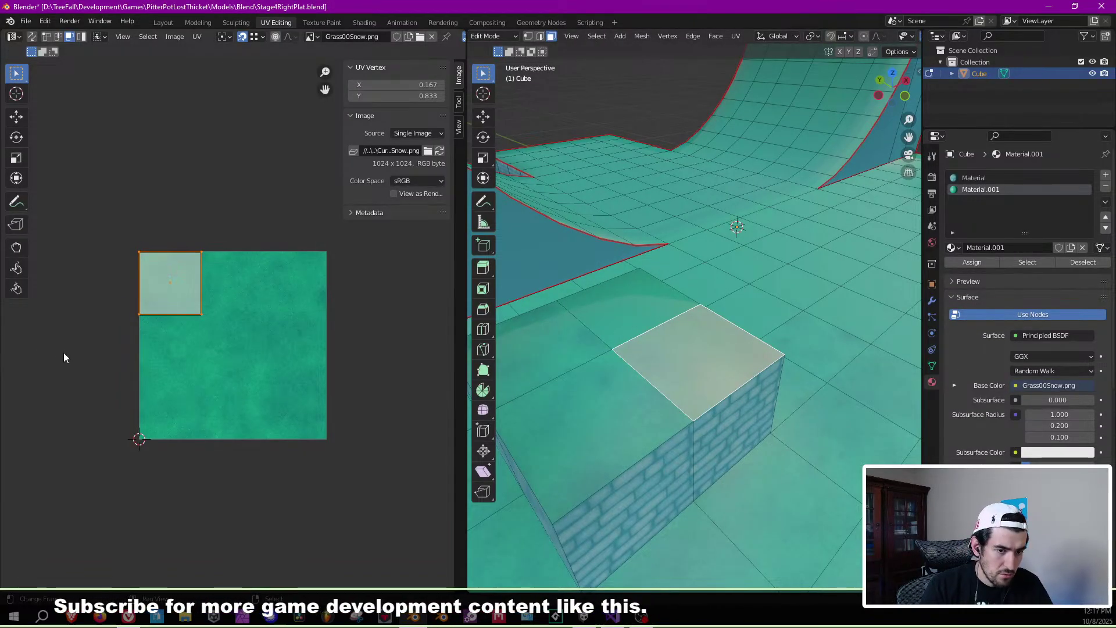
pyautogui.press('r')
pyautogui.press('Return')
pyautogui.press('Tab')
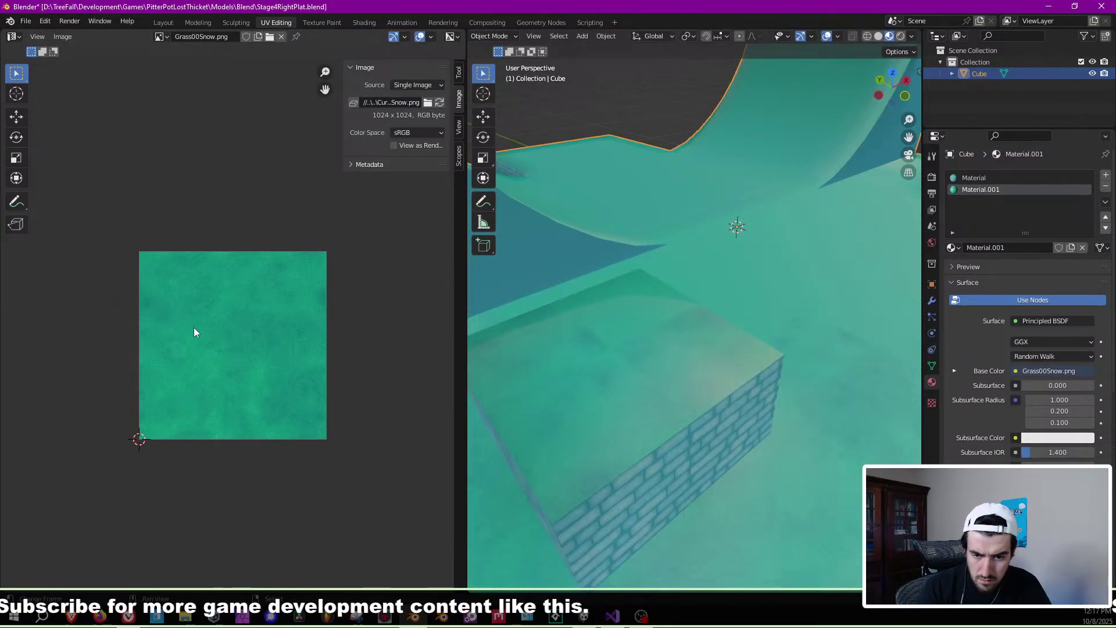
# Rotate the raised block's front-right face UVs by another 90° and view the result outside Edit Mode.
pyautogui.press('Tab')
pyautogui.press('Tab')
pyautogui.press('Tab')
pyautogui.write('r90')
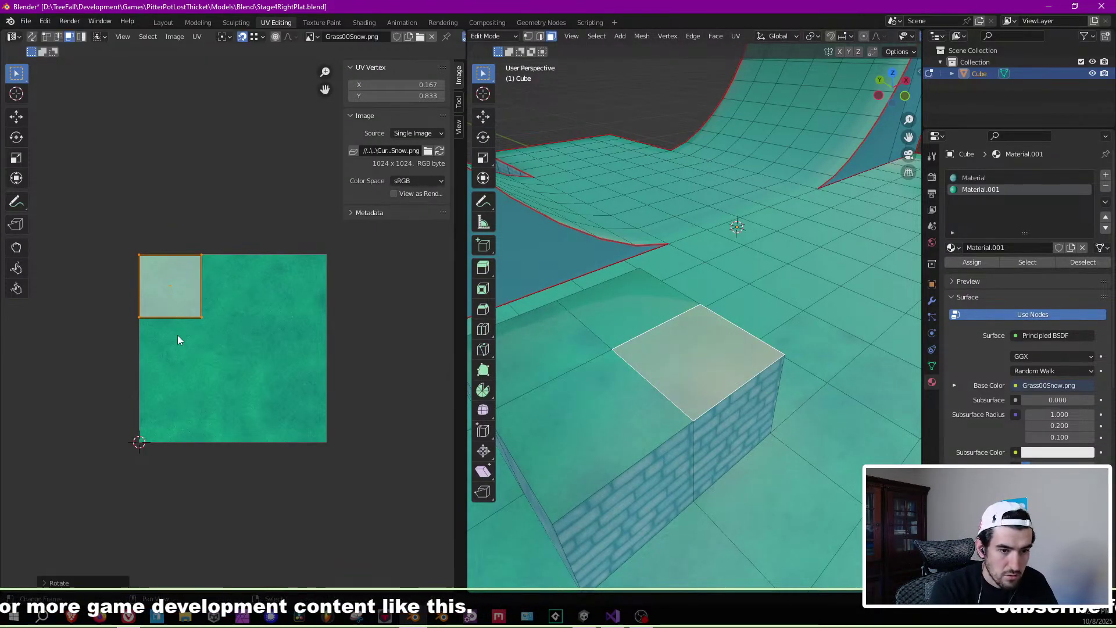
pyautogui.press('Return')
pyautogui.press('Tab')
# Examine where the ground faces in front of the raised block and its front-left top face lie on the grass texture.
pyautogui.scroll(-4, 719, 320)
pyautogui.keyDown('shift'); pyautogui.moveTo(706, 368); pyautogui.dragTo(648, 257, button='middle'); pyautogui.keyUp('shift')
pyautogui.moveTo(762, 314); pyautogui.dragTo(613, 348, button='middle')
pyautogui.scroll(3, 694, 337)
pyautogui.press('Tab')
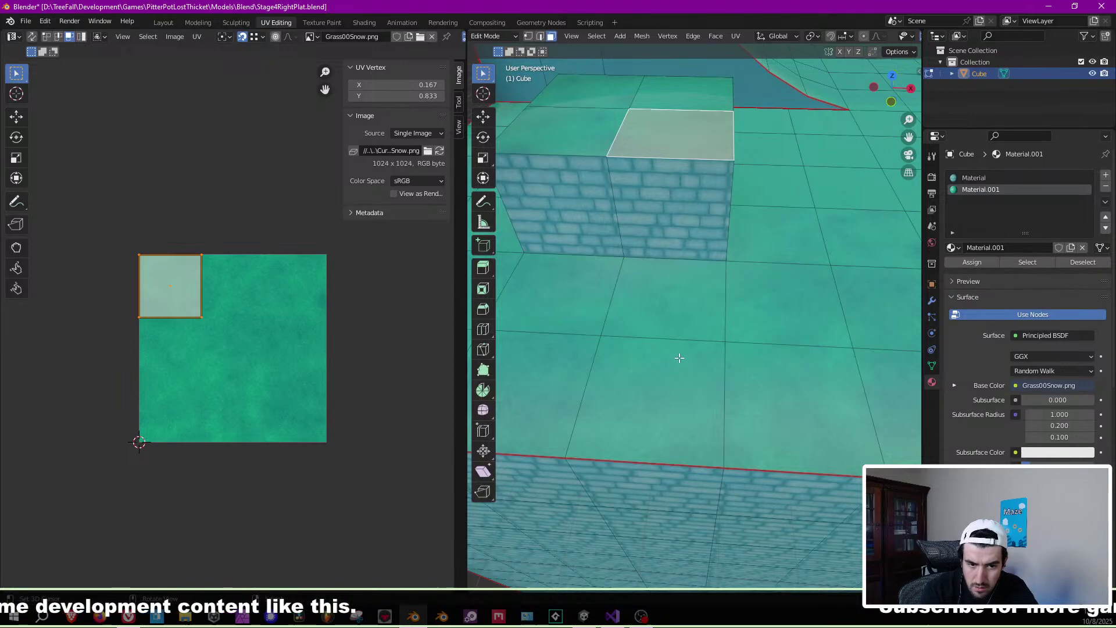
pyautogui.click(680, 357)
pyautogui.click(688, 317)
pyautogui.click(591, 139)
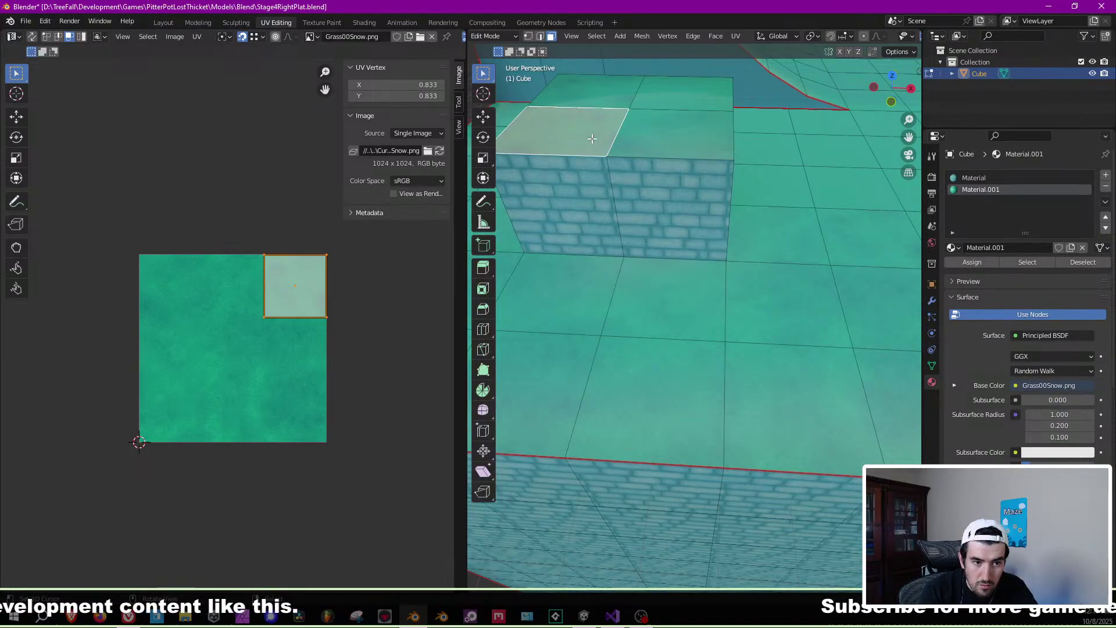
# Check the texture placement of the raised block's front wall, front-left top face and adjoining ground faces, and view the seams in Object Mode.
pyautogui.click(574, 254)
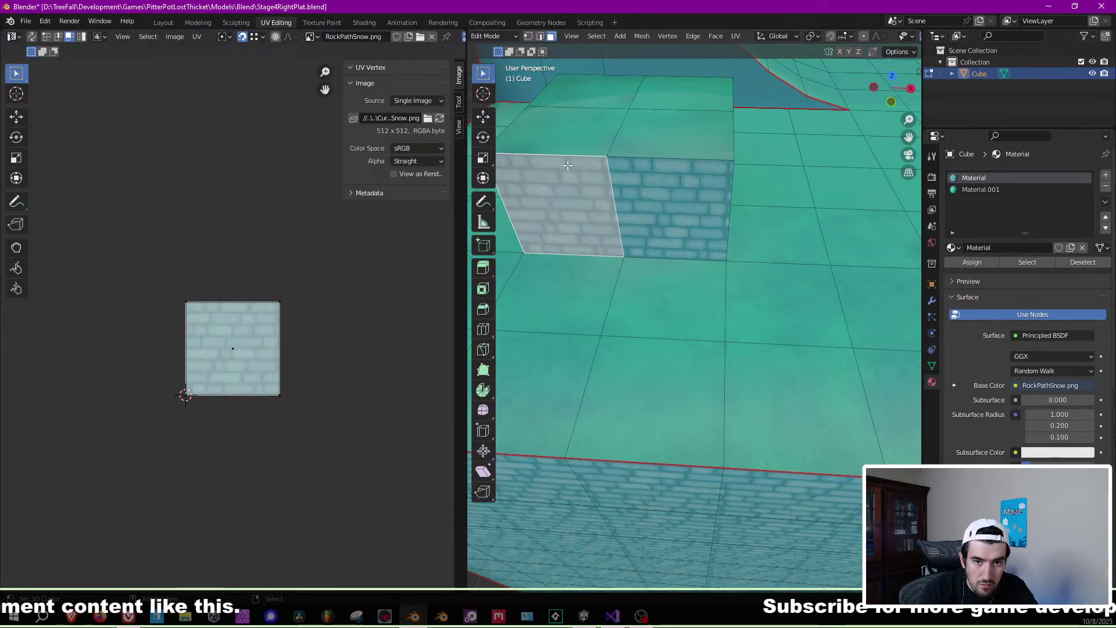
pyautogui.click(567, 137)
pyautogui.click(561, 288)
pyautogui.click(570, 375)
pyautogui.scroll(-4, 688, 300)
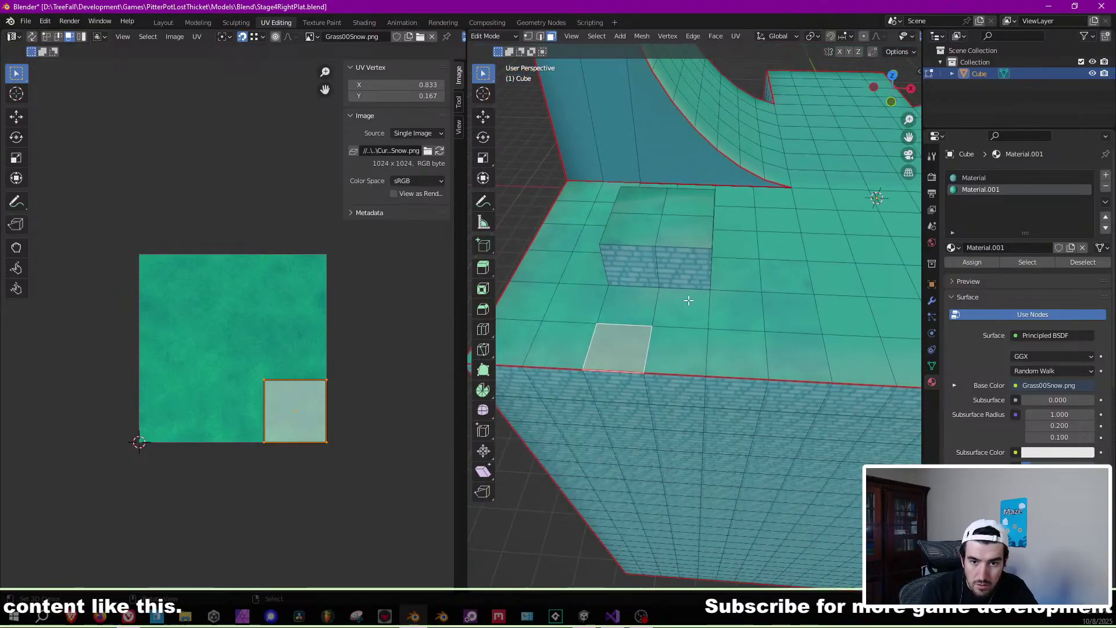
pyautogui.press('Tab')
pyautogui.scroll(-4, 689, 336)
pyautogui.scroll(6, 695, 377)
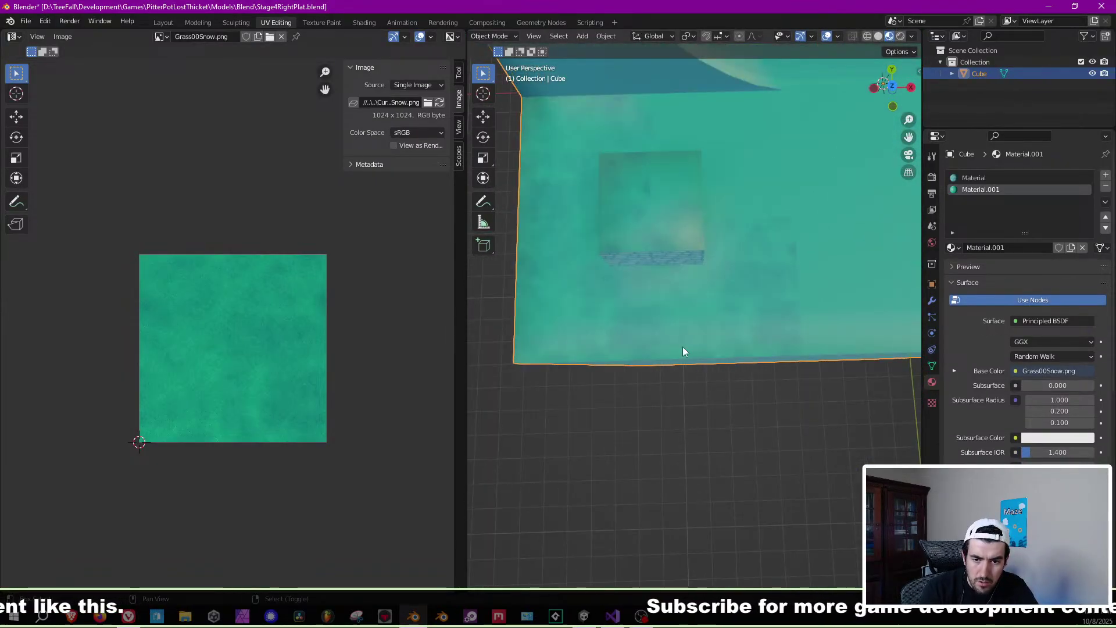
pyautogui.moveTo(687, 355); pyautogui.dragTo(660, 343, button='middle')
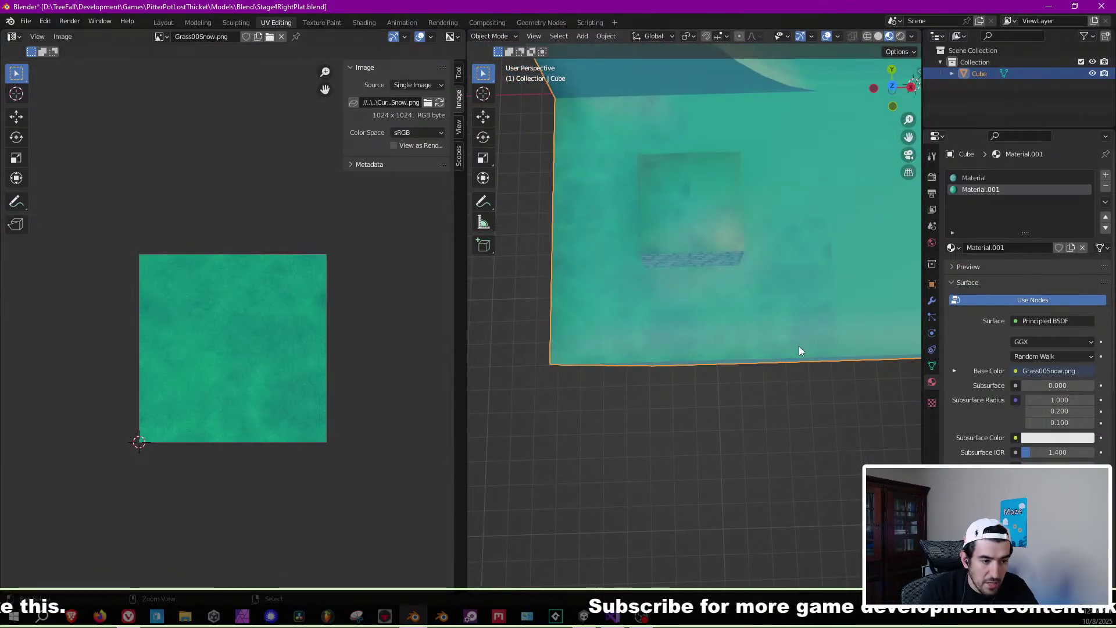
# Unwrap the 3 × 3 face block behind and beside the raised block, including its back-right top face, from top view.
pyautogui.press('Tab')
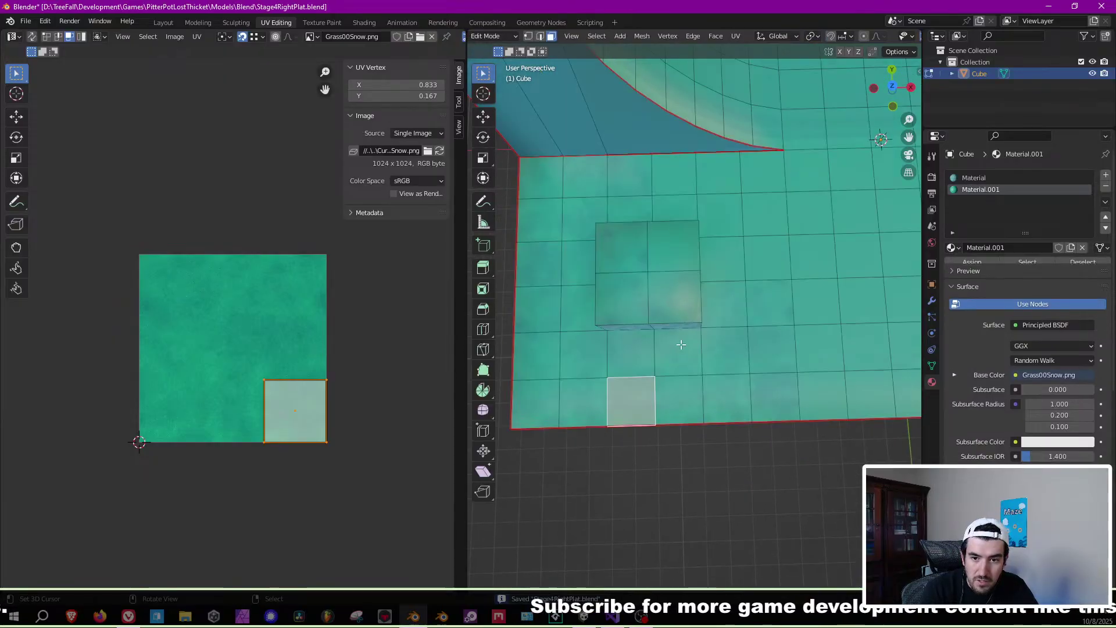
pyautogui.click(679, 218)
pyautogui.keyDown('shift'); pyautogui.click(674, 246); pyautogui.keyUp('shift')
pyautogui.keyDown('shift'); pyautogui.click(723, 259); pyautogui.keyUp('shift')
pyautogui.keyDown('shift'); pyautogui.click(721, 215); pyautogui.keyUp('shift')
pyautogui.keyDown('shift'); pyautogui.click(718, 173); pyautogui.keyUp('shift')
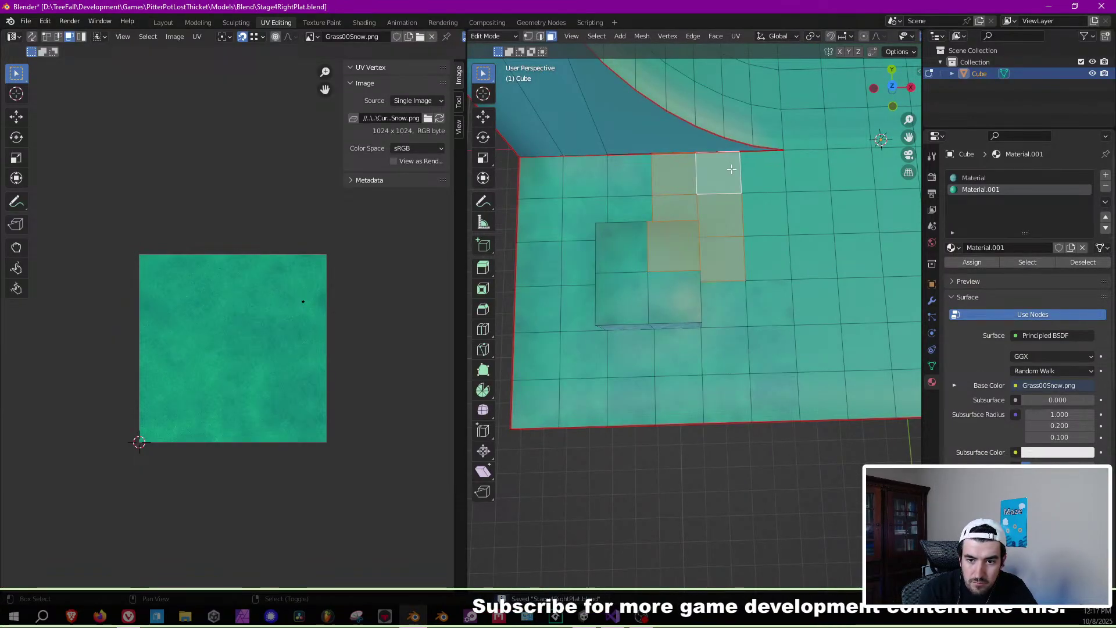
pyautogui.keyDown('shift'); pyautogui.click(763, 171); pyautogui.keyUp('shift')
pyautogui.keyDown('shift'); pyautogui.click(766, 215); pyautogui.keyUp('shift')
pyautogui.keyDown('shift'); pyautogui.click(775, 263); pyautogui.keyUp('shift')
pyautogui.press('KP_7')
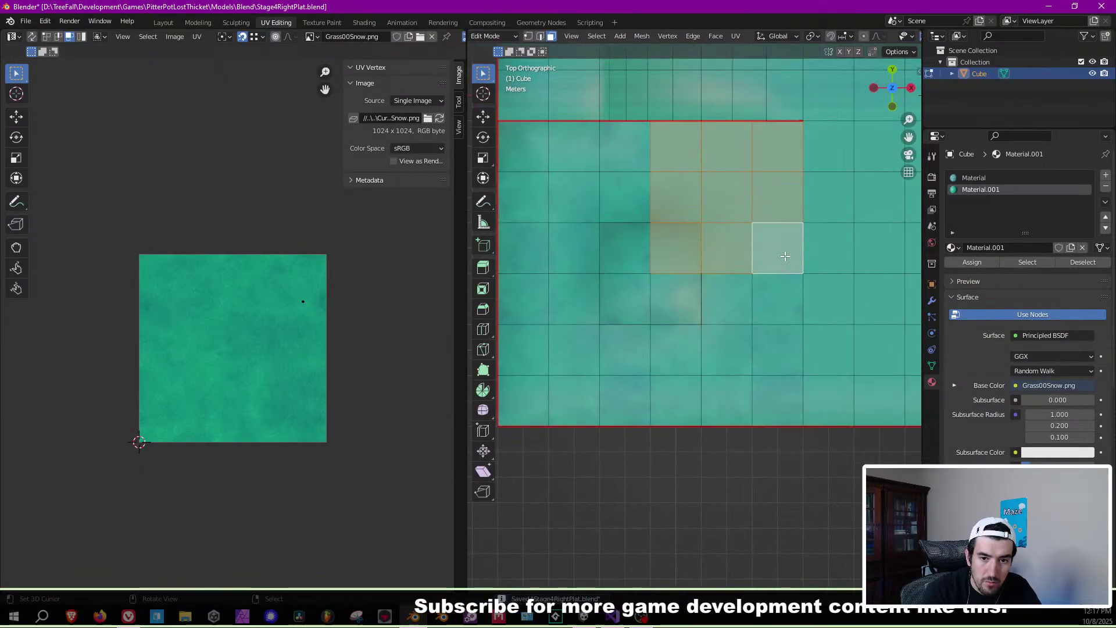
pyautogui.press('u')
pyautogui.click(785, 255)
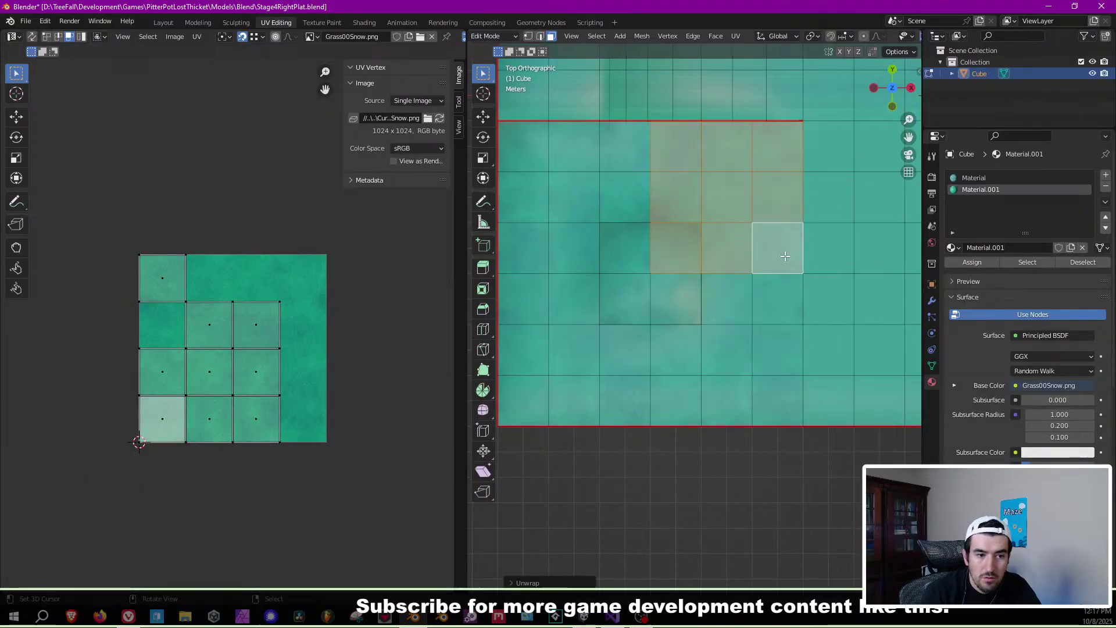
# Move the detached UV island of the raised block's back-right top face down into the gap in the unwrapped grid.
pyautogui.click(162, 277)
pyautogui.press('g')
pyautogui.click(161, 317)
pyautogui.press('g')
pyautogui.click(176, 306)
# Inspect the seams on the raised block's top in Object Mode and check where its back-left face lies on the grass texture.
pyautogui.moveTo(726, 233); pyautogui.dragTo(705, 361, button='middle')
pyautogui.press('Tab')
pyautogui.scroll(5, 704, 361)
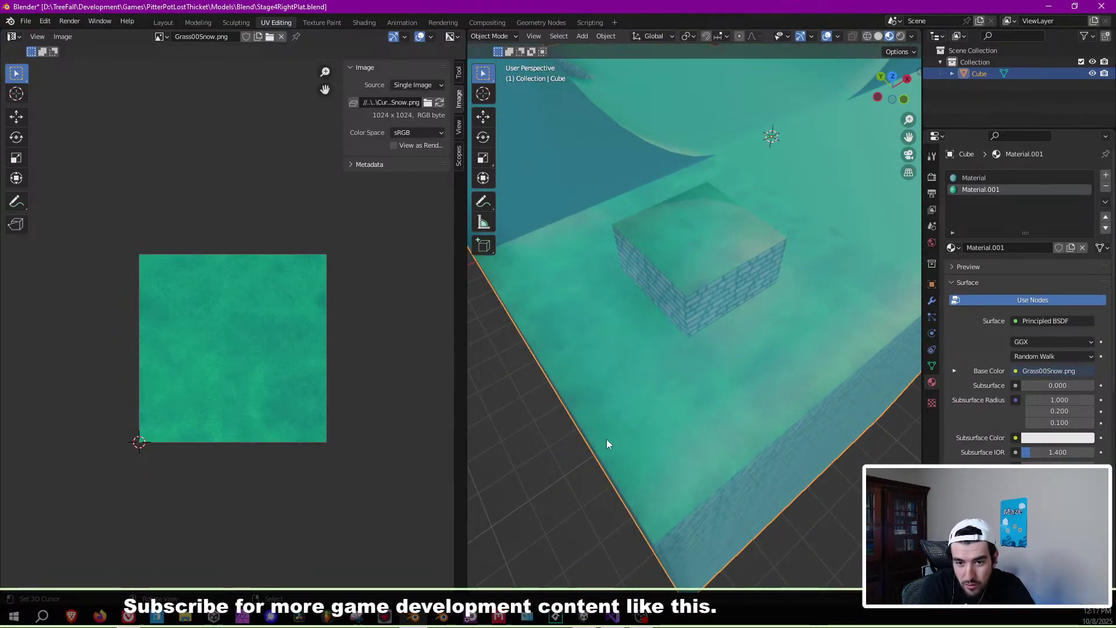
pyautogui.moveTo(719, 307); pyautogui.dragTo(693, 261, button='middle')
pyautogui.scroll(5, 747, 249)
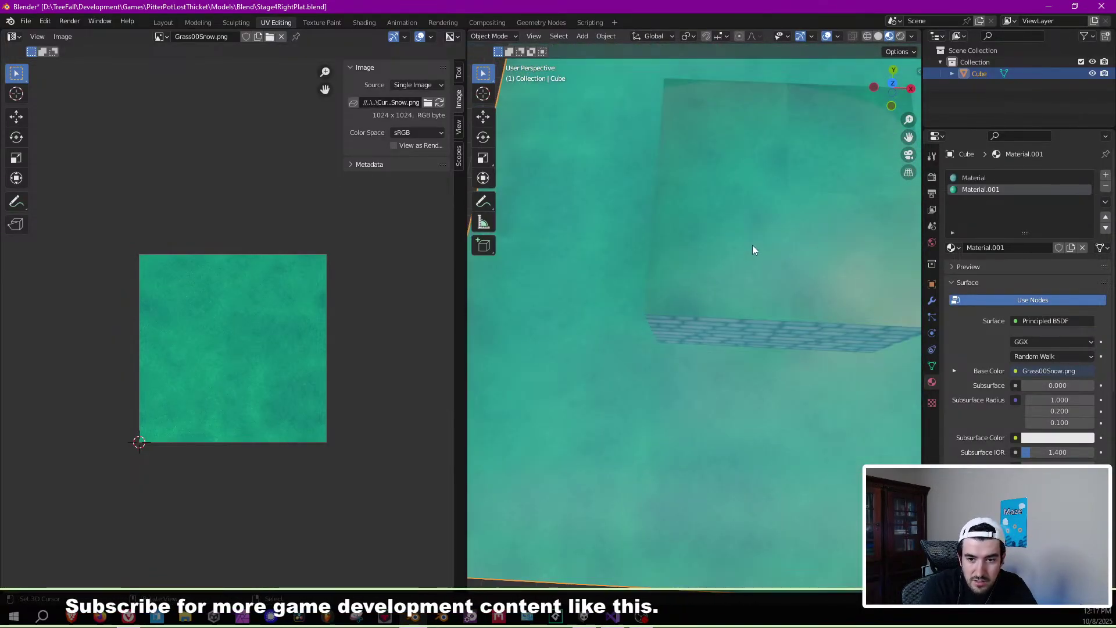
pyautogui.press('Tab')
pyautogui.click(712, 197)
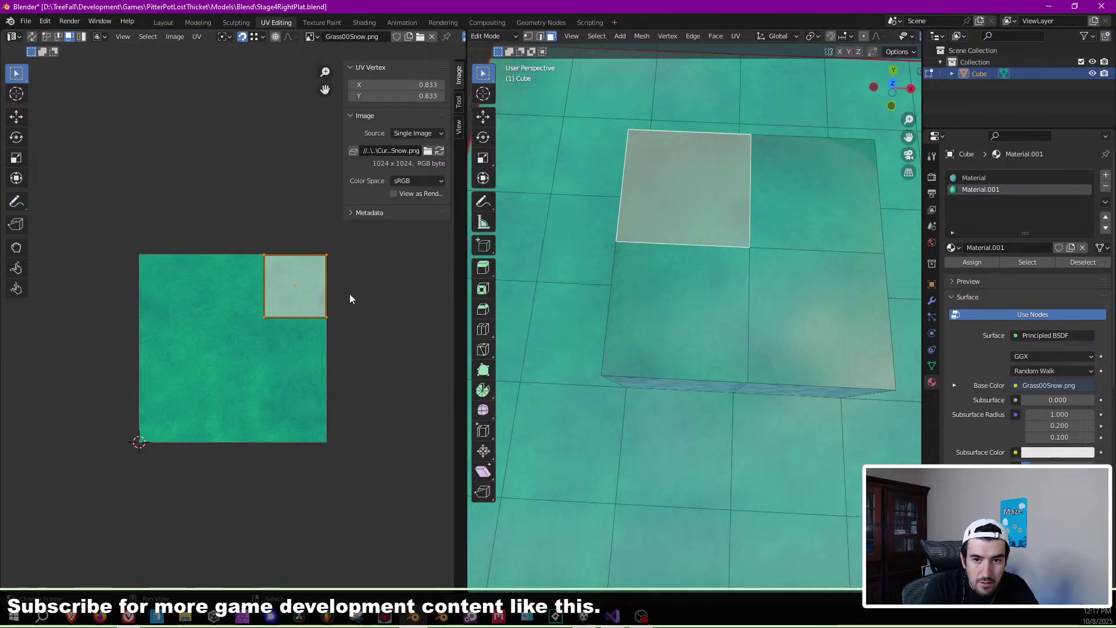
pyautogui.press('Escape')
pyautogui.press('Tab')
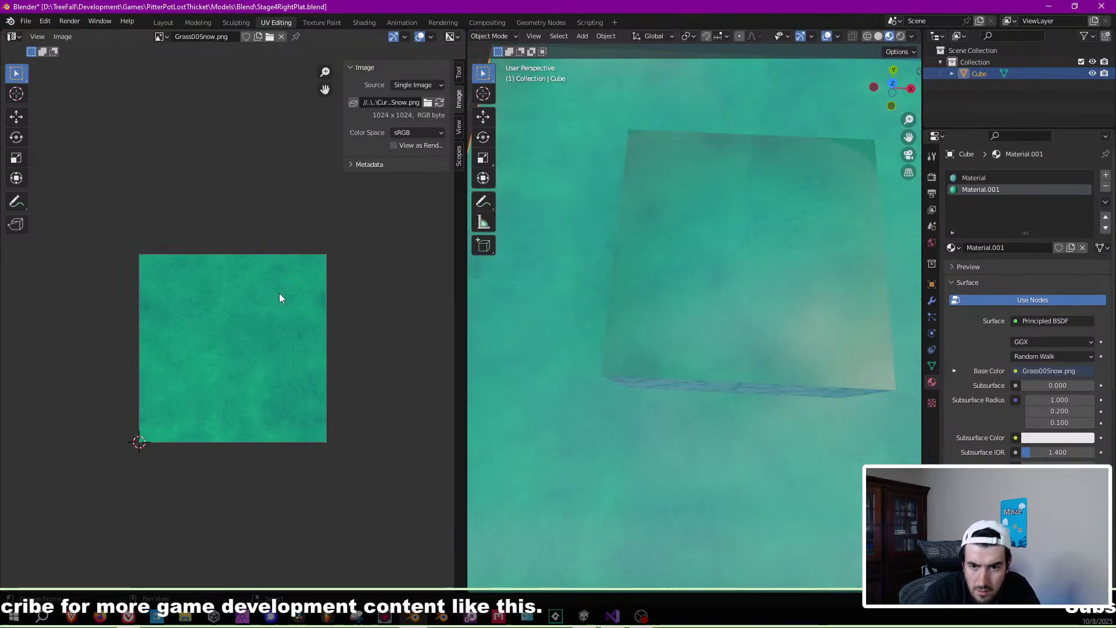
pyautogui.scroll(-5, 653, 299)
pyautogui.moveTo(653, 299); pyautogui.dragTo(687, 349, button='middle')
# Rotate the raised block's back-left top face UVs in 90° increments, comparing the seams in Object Mode after each rotation.
pyautogui.press('Tab')
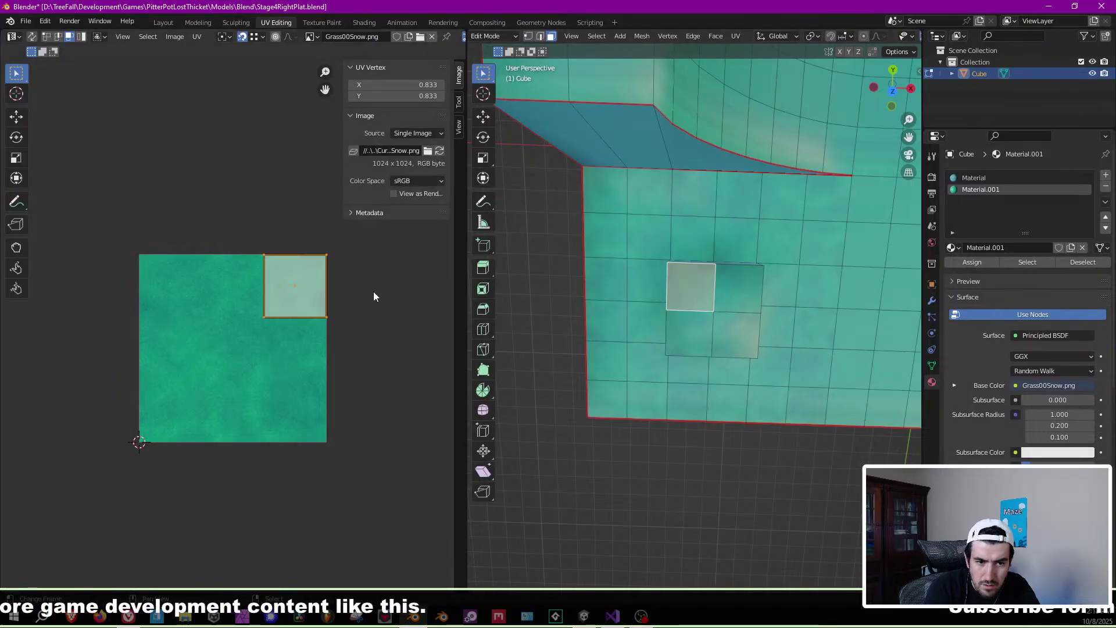
pyautogui.press('Return')
pyautogui.press('Tab')
pyautogui.press('Tab')
pyautogui.write('r90')
pyautogui.press('Return')
pyautogui.press('Tab')
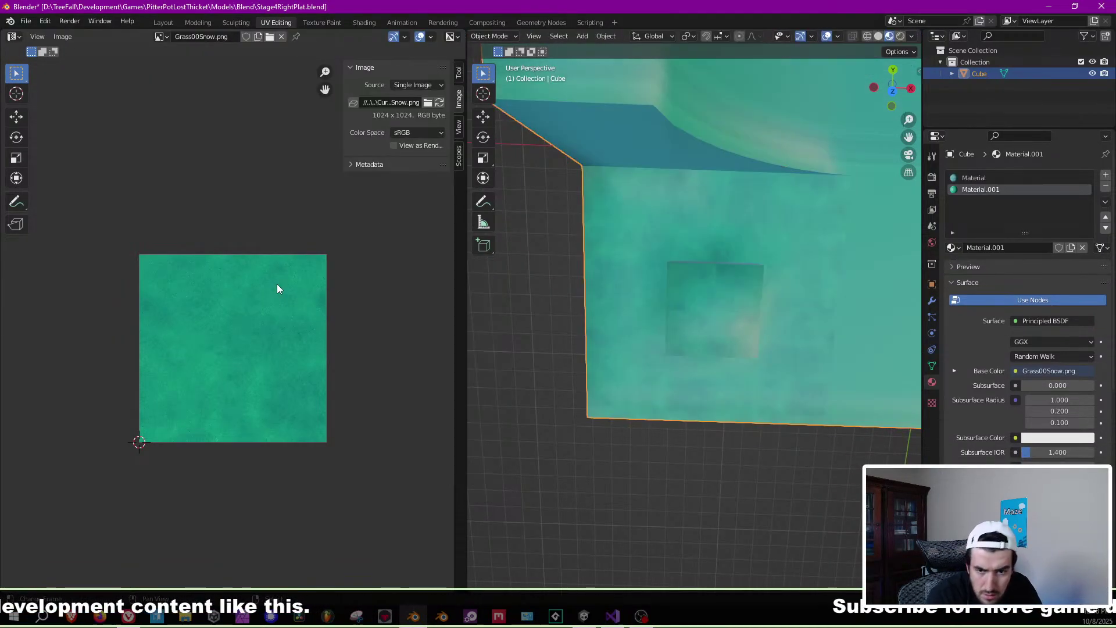
pyautogui.press('Tab')
pyautogui.write('r90')
pyautogui.press('Return')
pyautogui.press('Tab')
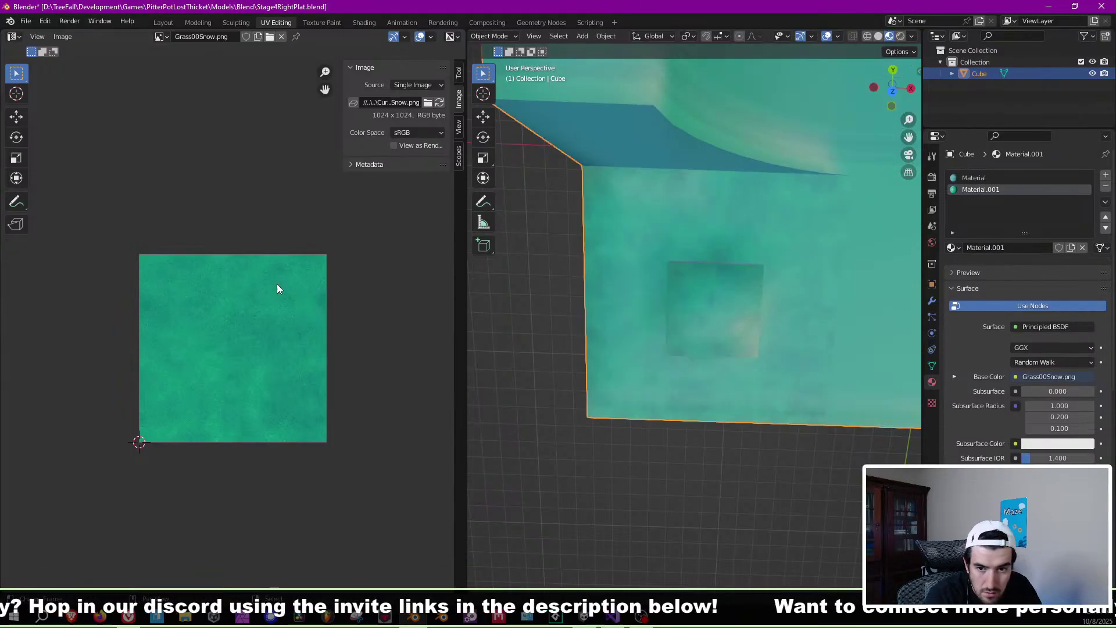
# Check the back-left top face's seam up close and try another rotation of its UVs.
pyautogui.moveTo(604, 241); pyautogui.dragTo(674, 284, button='middle')
pyautogui.scroll(6, 670, 278)
pyautogui.scroll(2, 674, 284)
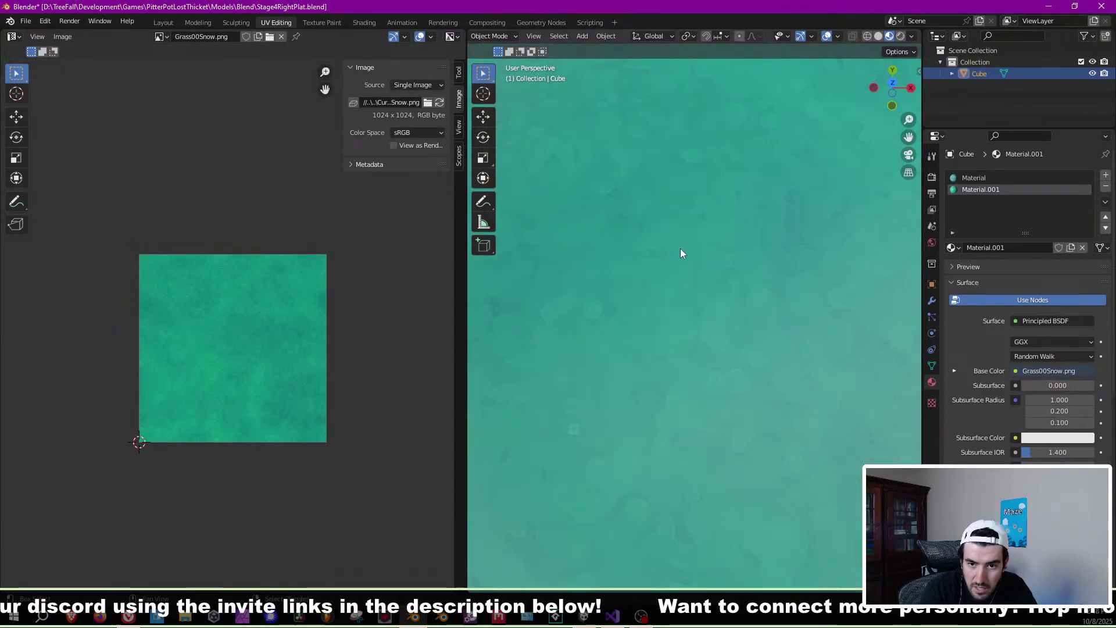
pyautogui.keyDown('shift'); pyautogui.moveTo(680, 239); pyautogui.dragTo(673, 333, button='middle'); pyautogui.keyUp('shift')
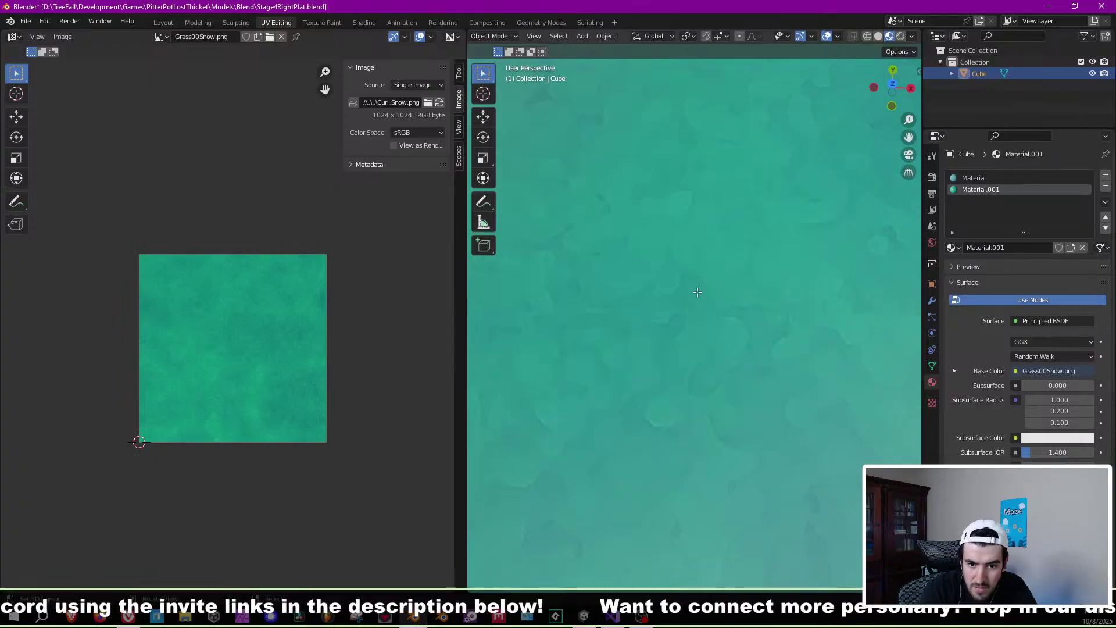
pyautogui.press('Tab')
pyautogui.press('r')
pyautogui.click(251, 295)
pyautogui.press('Tab')
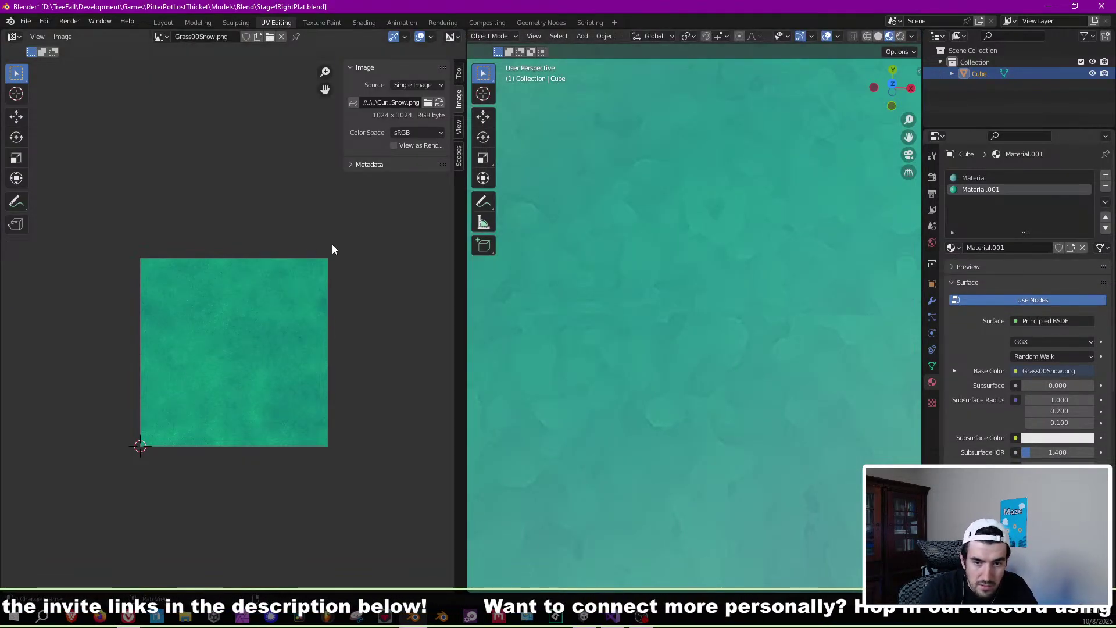
# Compare the seam between the raised block's left top faces with the matching area of the grass texture image.
pyautogui.scroll(5, 374, 285)
pyautogui.press('Tab')
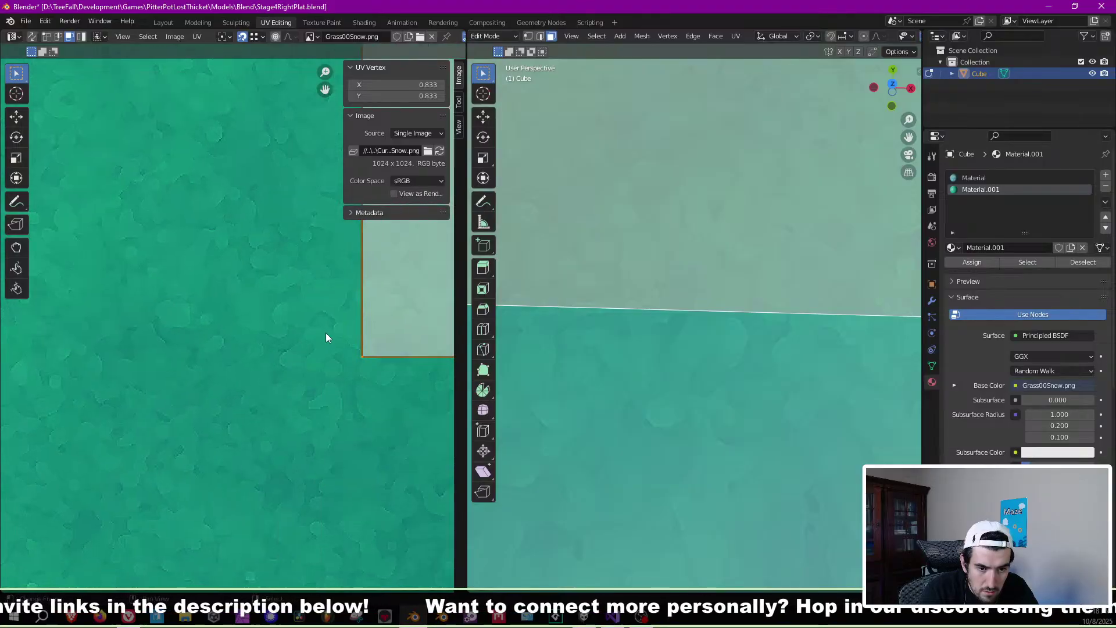
pyautogui.moveTo(325, 332); pyautogui.dragTo(183, 323, button='middle')
pyautogui.scroll(3, 354, 368)
pyautogui.press('Tab')
pyautogui.moveTo(359, 411); pyautogui.dragTo(234, 369, button='middle')
pyautogui.scroll(-5, 236, 374)
pyautogui.scroll(-3, 114, 352)
pyautogui.moveTo(401, 354); pyautogui.dragTo(308, 346, button='middle')
pyautogui.press('Tab')
pyautogui.press('Tab')
pyautogui.scroll(-3, 675, 252)
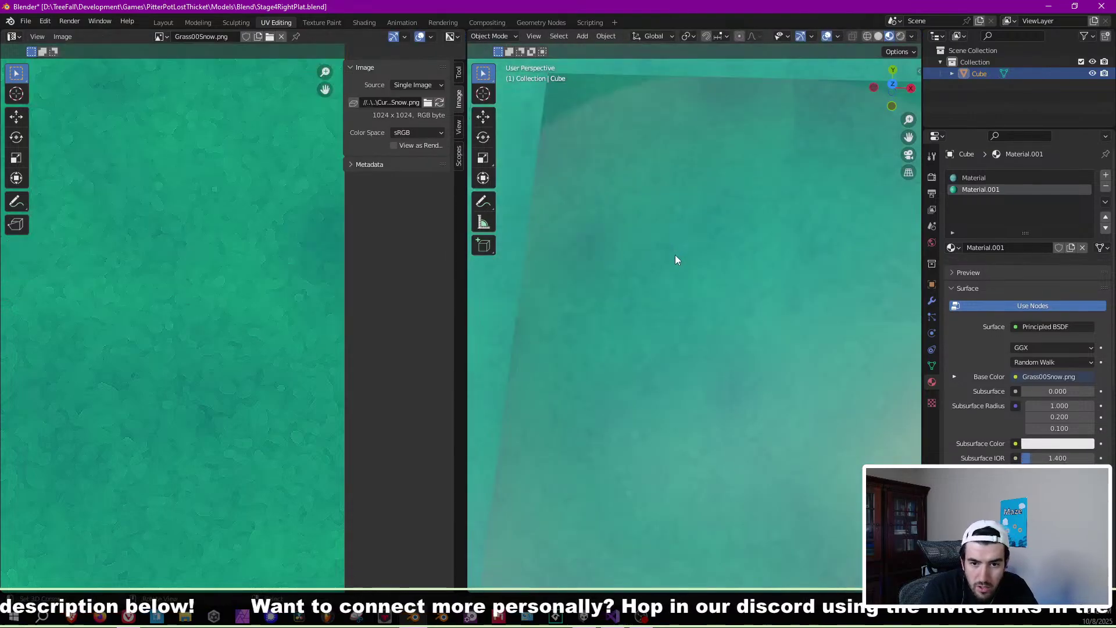
pyautogui.press('Tab')
pyautogui.scroll(-5, 663, 348)
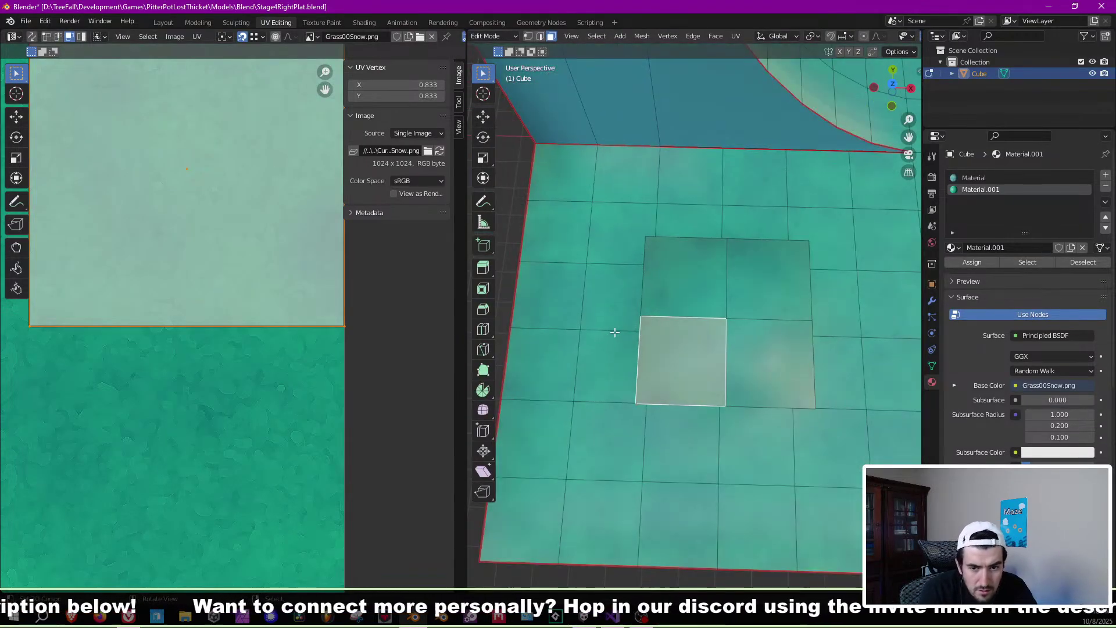
pyautogui.scroll(-6, 303, 334)
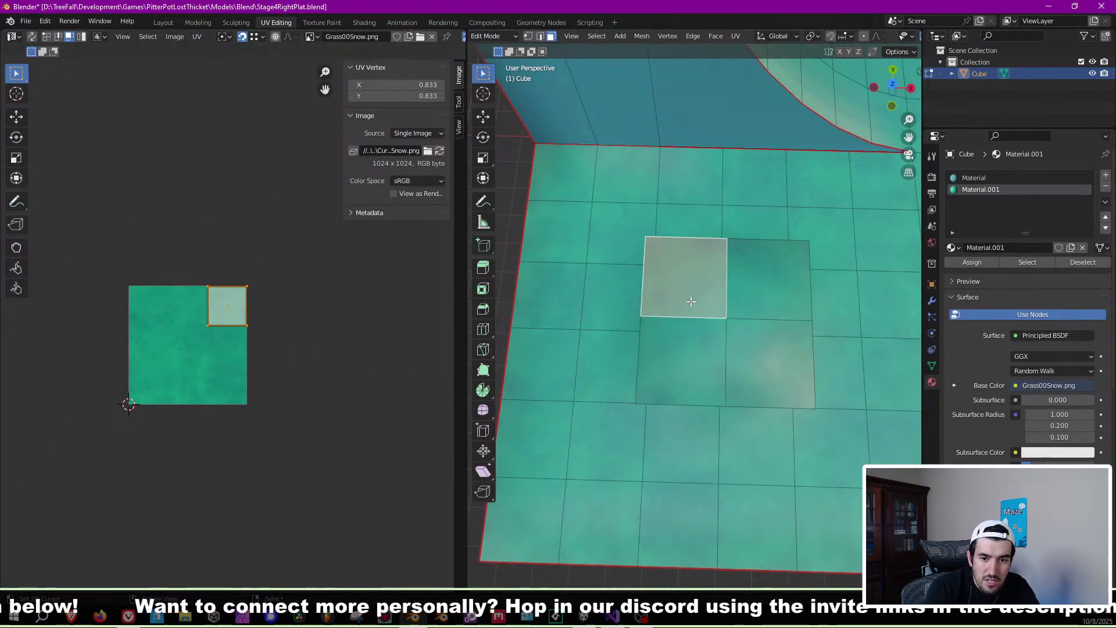
pyautogui.press('Tab')
pyautogui.moveTo(681, 378); pyautogui.dragTo(603, 372, button='middle')
# Unwrap the raised block's four top faces together and view the result in Object Mode.
pyautogui.press('Tab')
pyautogui.click(698, 228)
pyautogui.keyDown('shift'); pyautogui.click(799, 250); pyautogui.keyUp('shift')
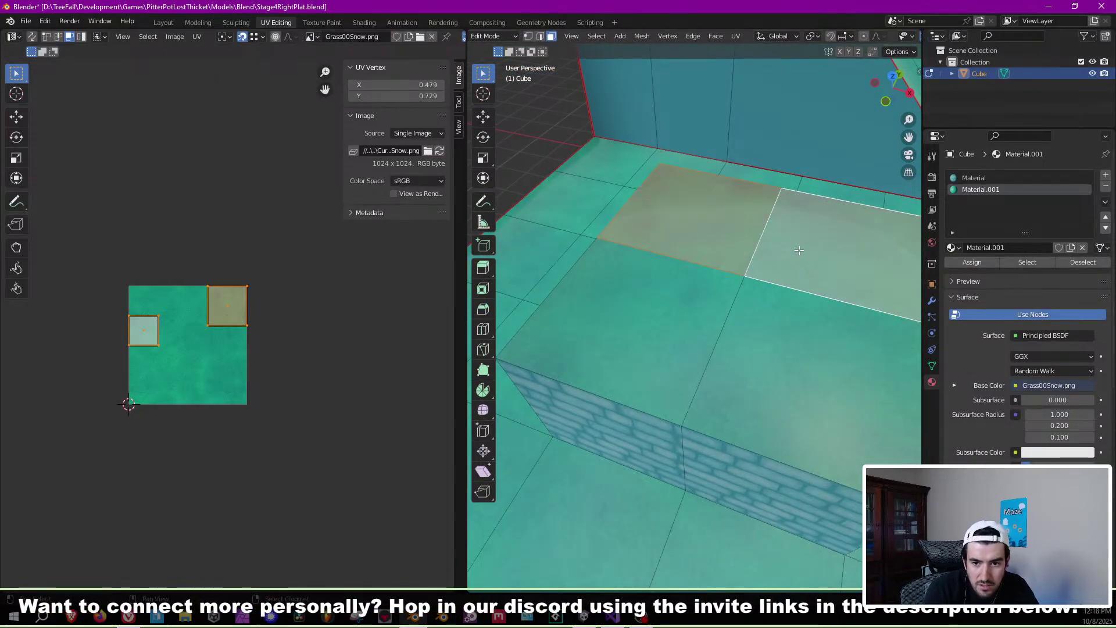
pyautogui.keyDown('shift'); pyautogui.click(691, 302); pyautogui.keyUp('shift')
pyautogui.keyDown('shift'); pyautogui.click(785, 334); pyautogui.keyUp('shift')
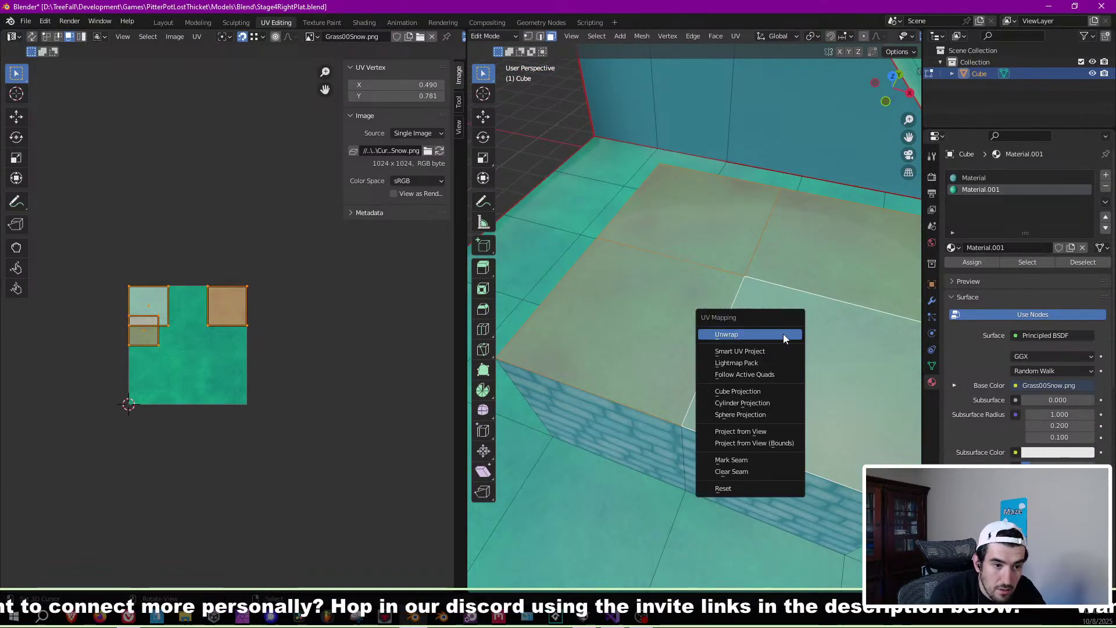
pyautogui.press('u')
pyautogui.click(783, 334)
pyautogui.press('Tab')
pyautogui.moveTo(648, 394); pyautogui.dragTo(720, 319, button='middle')
pyautogui.scroll(-3, 709, 353)
pyautogui.moveTo(663, 290); pyautogui.dragTo(639, 385, button='middle')
# Unwrap a 3 × 3 block of ground faces along the platform's front edge, to the right of the textured area, from top view.
pyautogui.press('Tab')
pyautogui.moveTo(696, 355); pyautogui.dragTo(734, 422, button='middle')
pyautogui.click(726, 369)
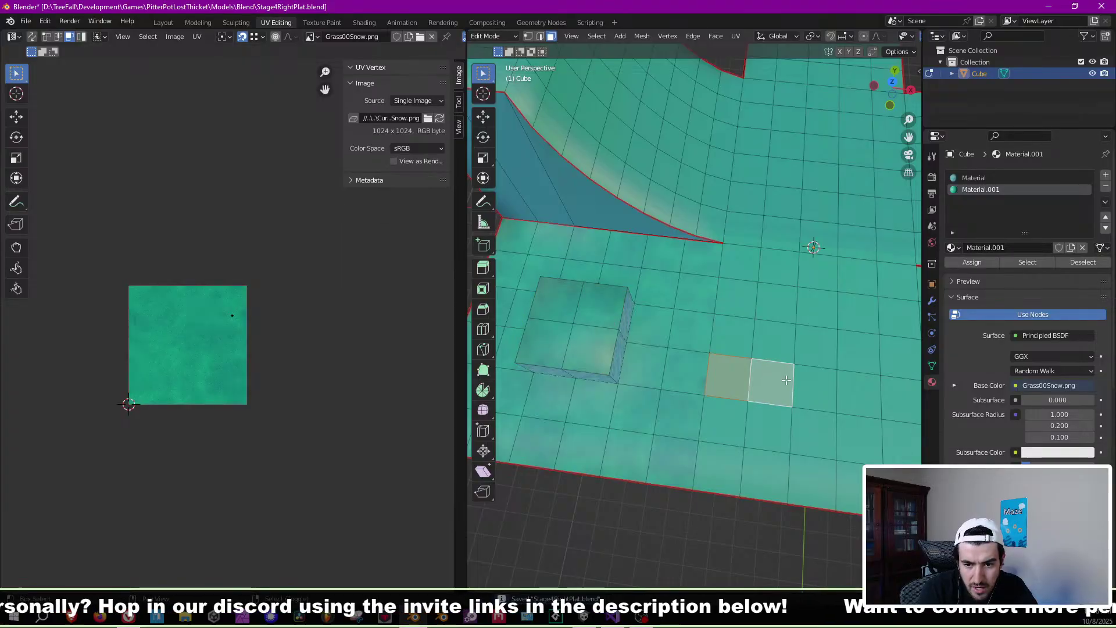
pyautogui.keyDown('shift'); pyautogui.click(771, 381); pyautogui.keyUp('shift')
pyautogui.keyDown('shift'); pyautogui.click(814, 385); pyautogui.keyUp('shift')
pyautogui.keyDown('shift'); pyautogui.click(824, 426); pyautogui.keyUp('shift')
pyautogui.keyDown('shift'); pyautogui.click(759, 479); pyautogui.keyUp('shift')
pyautogui.keyDown('shift'); pyautogui.click(773, 433); pyautogui.keyUp('shift')
pyautogui.keyDown('shift'); pyautogui.click(806, 441); pyautogui.keyUp('shift')
pyautogui.keyDown('shift'); pyautogui.click(802, 477); pyautogui.keyUp('shift')
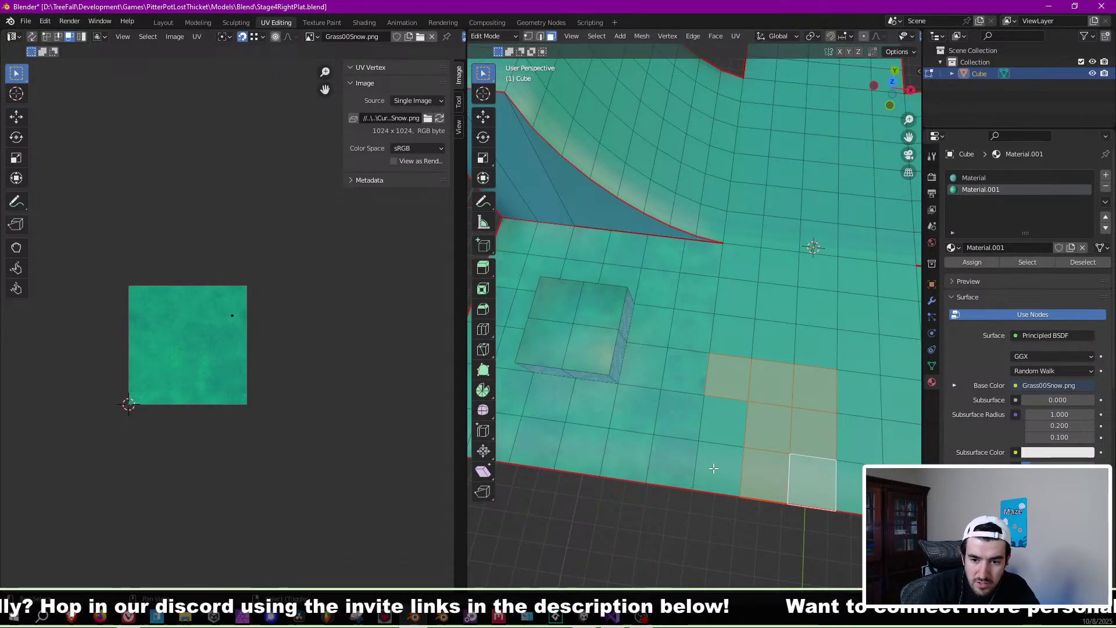
pyautogui.keyDown('shift'); pyautogui.click(718, 469); pyautogui.keyUp('shift')
pyautogui.keyDown('shift'); pyautogui.click(730, 423); pyautogui.keyUp('shift')
pyautogui.press('KP_7')
pyautogui.press('u')
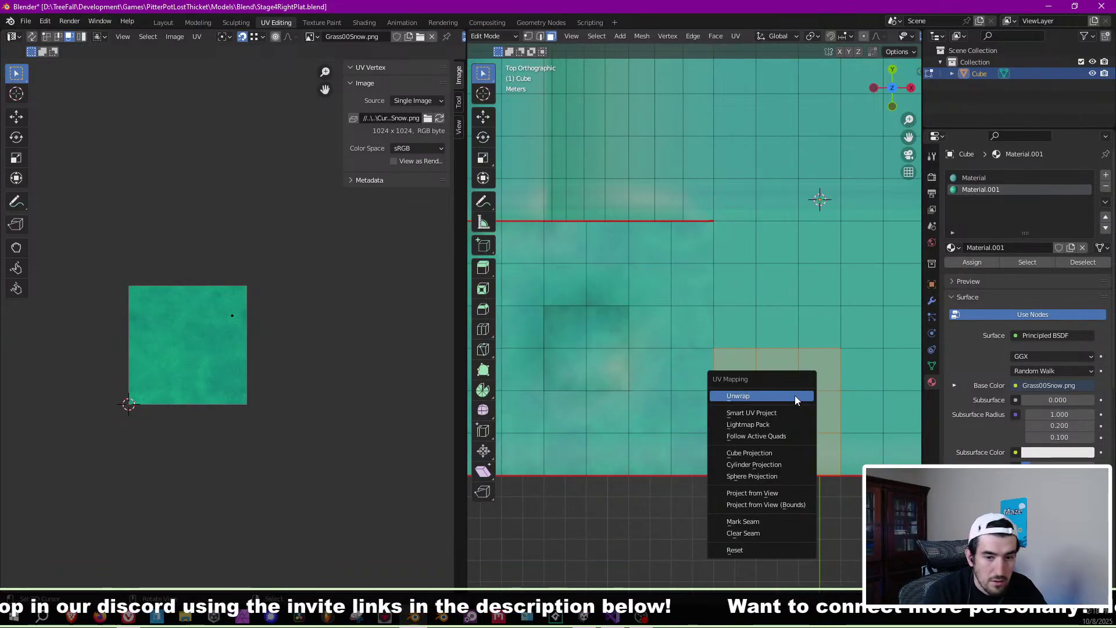
pyautogui.click(795, 395)
# Rotate all UVs of the front-edge 3 × 3 ground block in 90° increments, comparing its seams with the neighbouring blocks.
pyautogui.press('Tab')
pyautogui.scroll(5, 735, 372)
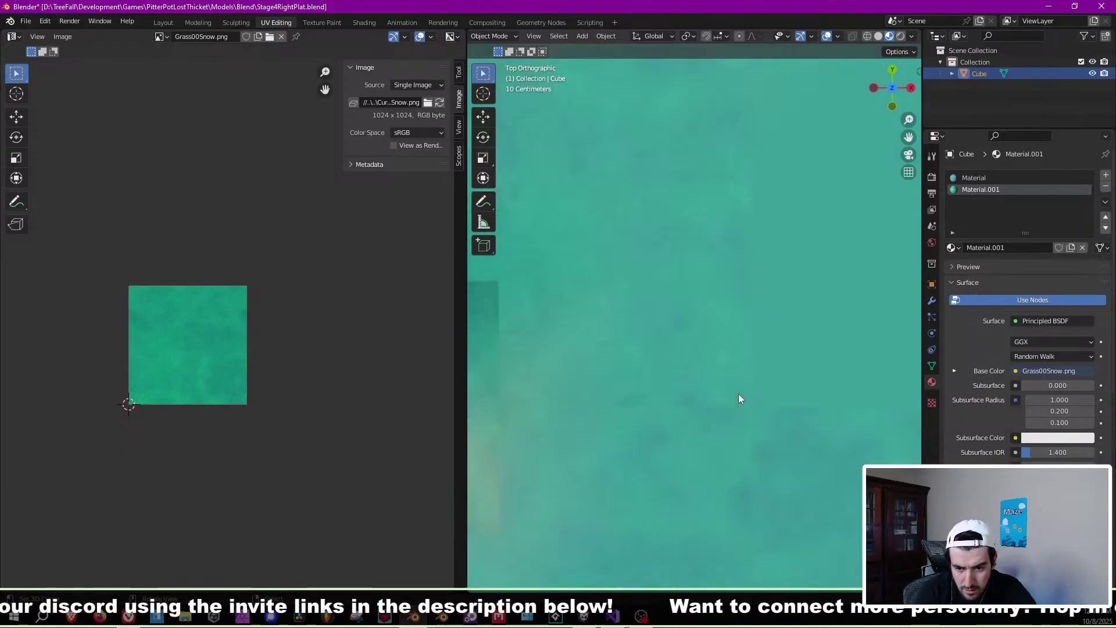
pyautogui.scroll(-4, 721, 286)
pyautogui.press('Tab')
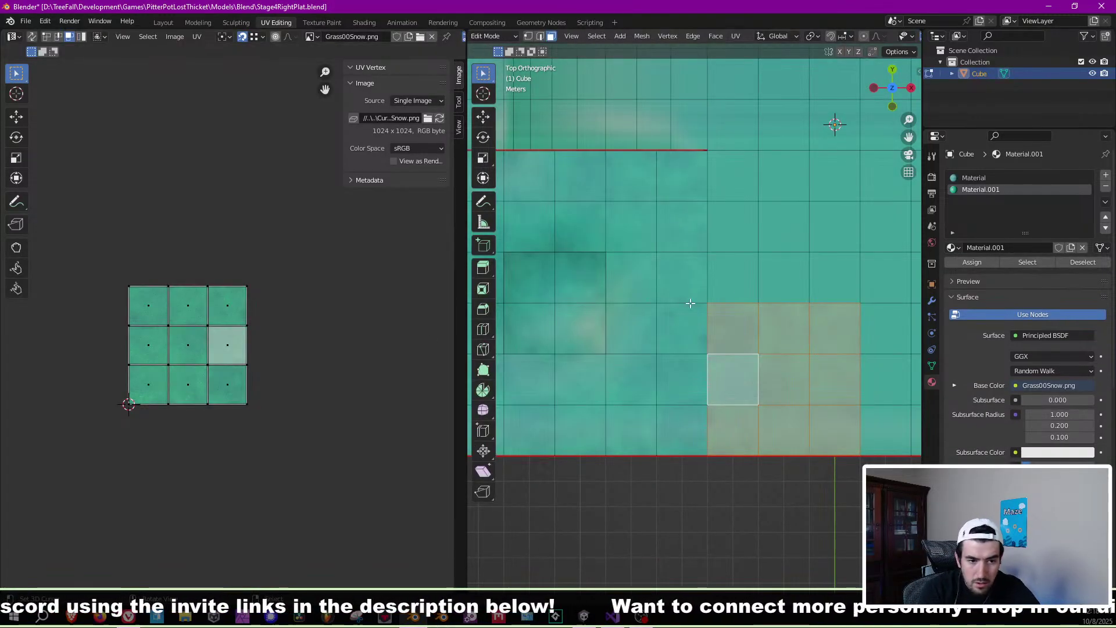
pyautogui.write('ar90')
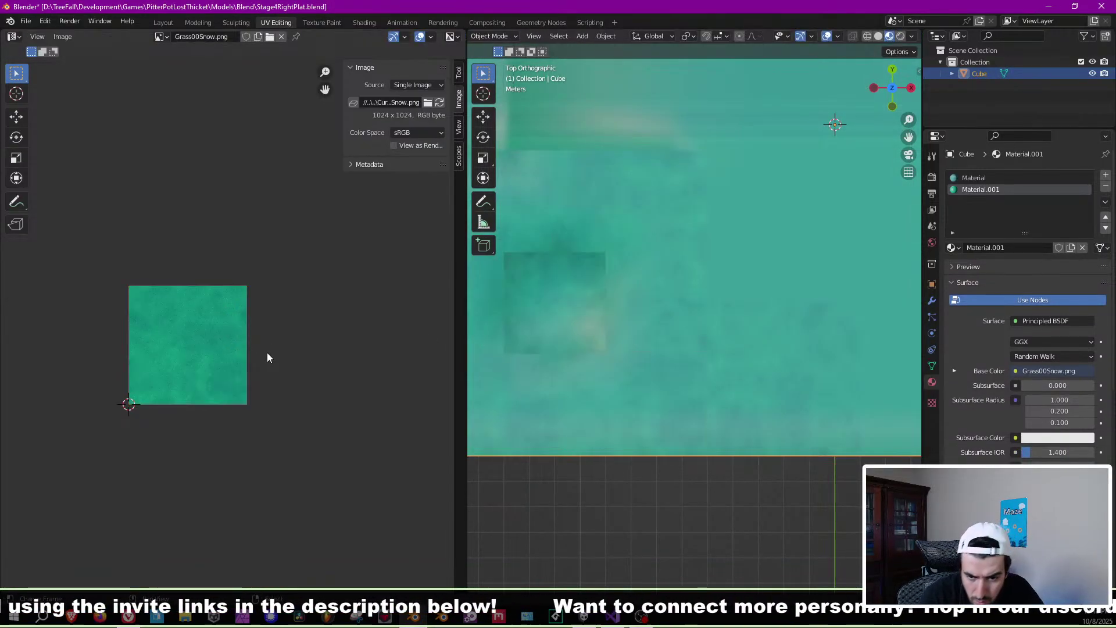
pyautogui.press('BackSpace')
pyautogui.write('0')
pyautogui.press('Return')
pyautogui.press('Tab')
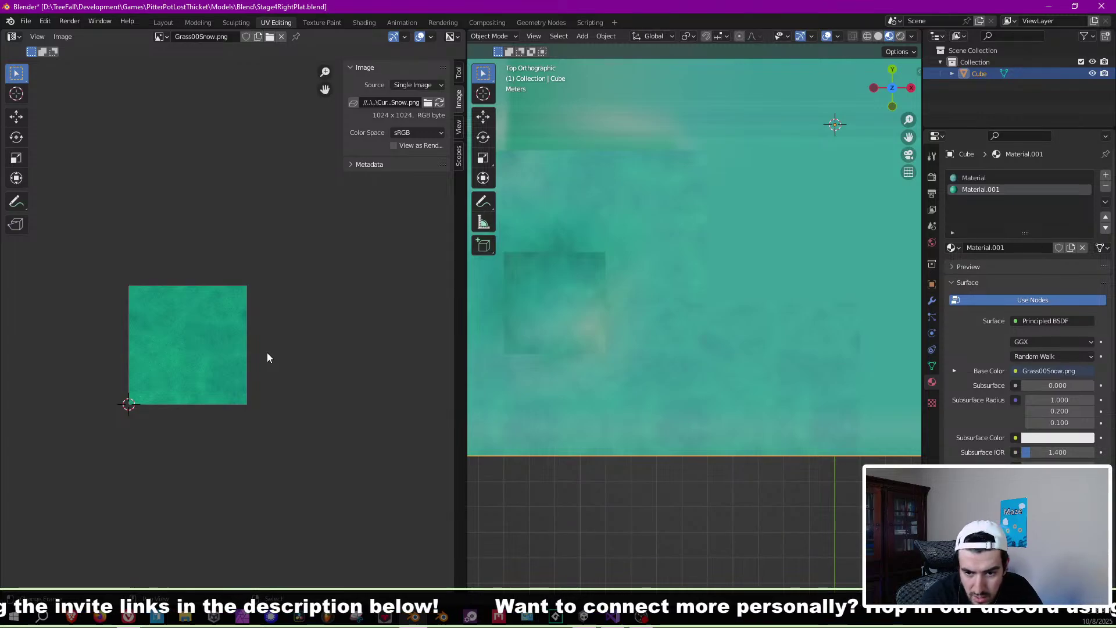
# Select the eight ground faces behind and beside the raised block and centre their UVs at X 0.5, Y 0.5.
pyautogui.press('Tab')
pyautogui.click(598, 185)
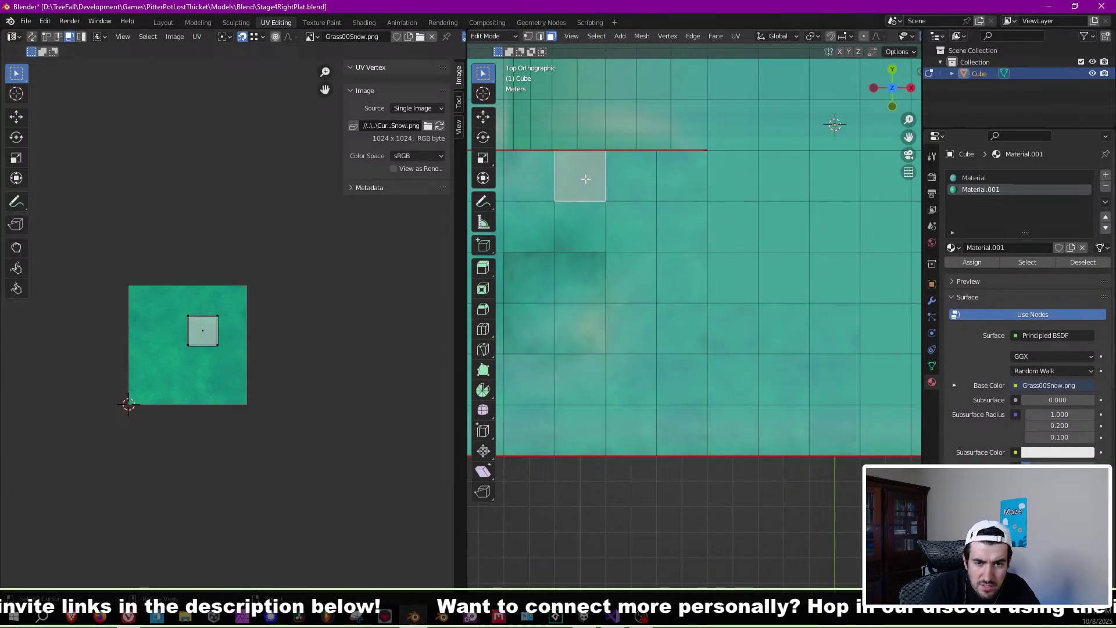
pyautogui.keyDown('shift'); pyautogui.click(581, 227); pyautogui.keyUp('shift')
pyautogui.keyDown('shift'); pyautogui.click(632, 227); pyautogui.keyUp('shift')
pyautogui.keyDown('shift'); pyautogui.click(631, 176); pyautogui.keyUp('shift')
pyautogui.keyDown('shift'); pyautogui.click(682, 176); pyautogui.keyUp('shift')
pyautogui.keyDown('shift'); pyautogui.click(673, 258); pyautogui.keyUp('shift')
pyautogui.keyDown('shift'); pyautogui.click(636, 268); pyautogui.keyUp('shift')
pyautogui.keyDown('shift'); pyautogui.click(692, 231); pyautogui.keyUp('shift')
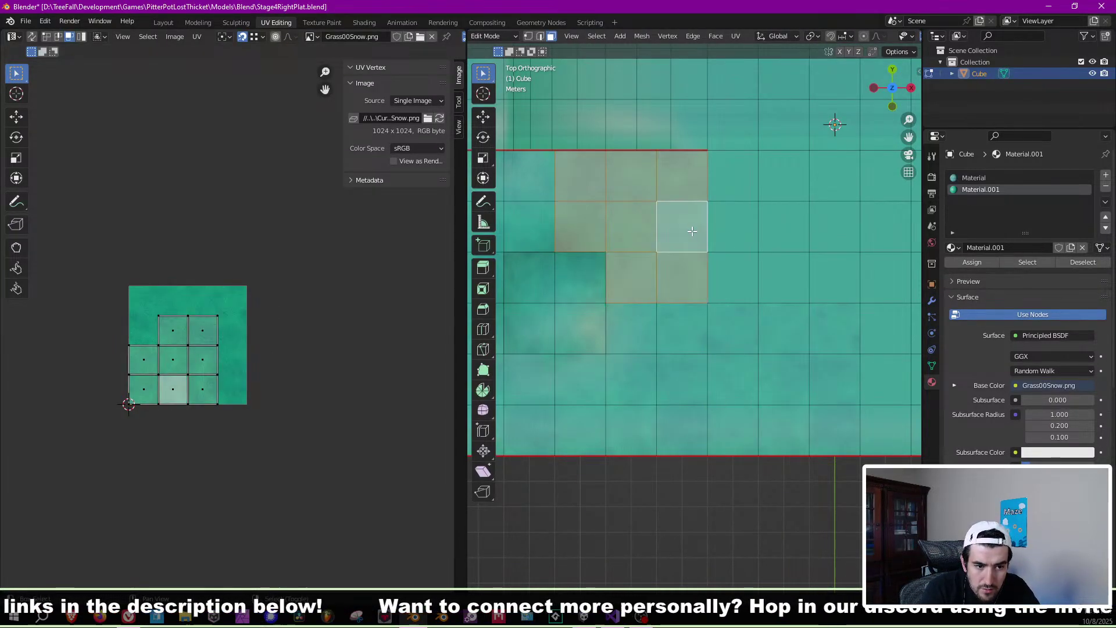
pyautogui.scroll(-2, 295, 259)
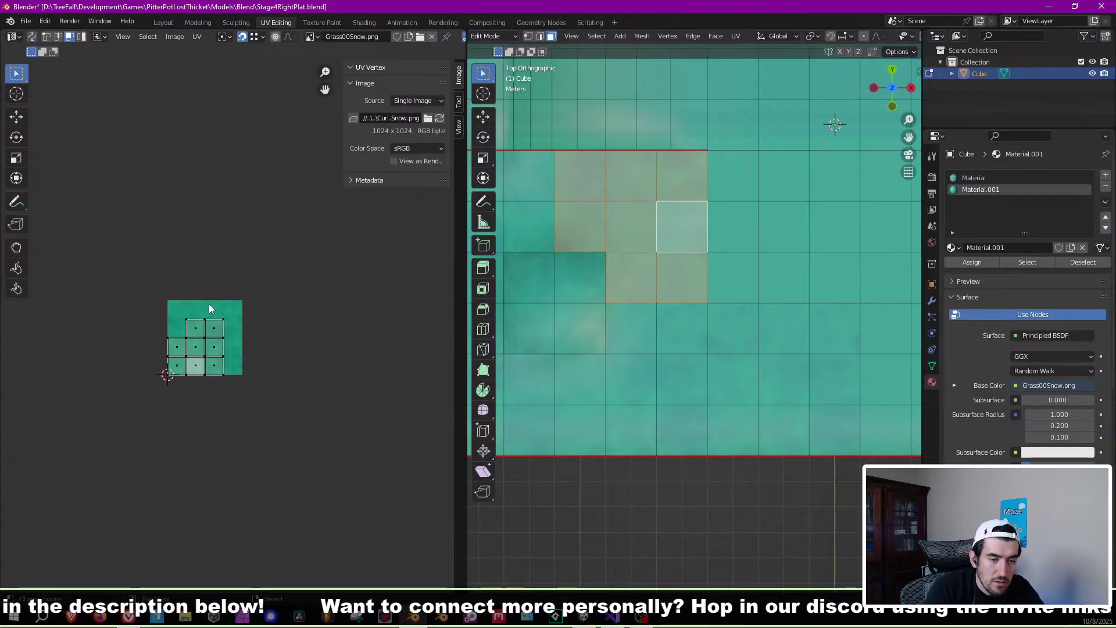
pyautogui.press('a')
pyautogui.write('0.5')
pyautogui.press('Tab')
pyautogui.write('0.5')
pyautogui.press('Tab')
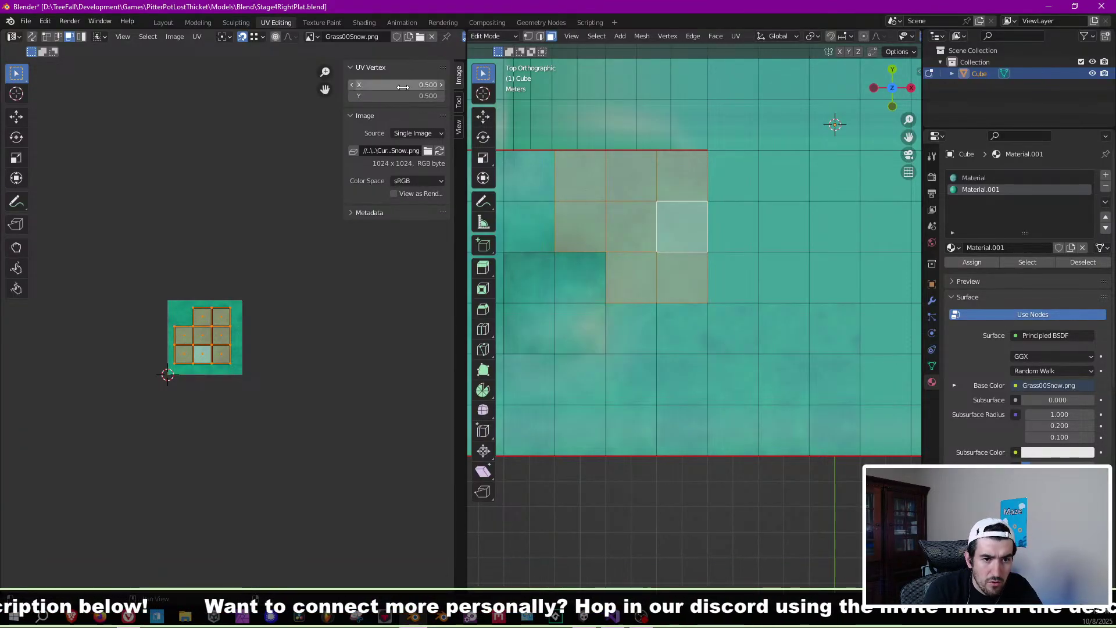
# Try to unwrap the eight ground faces together with the directly adjacent face on their right, then undo the attempt.
pyautogui.press('s')
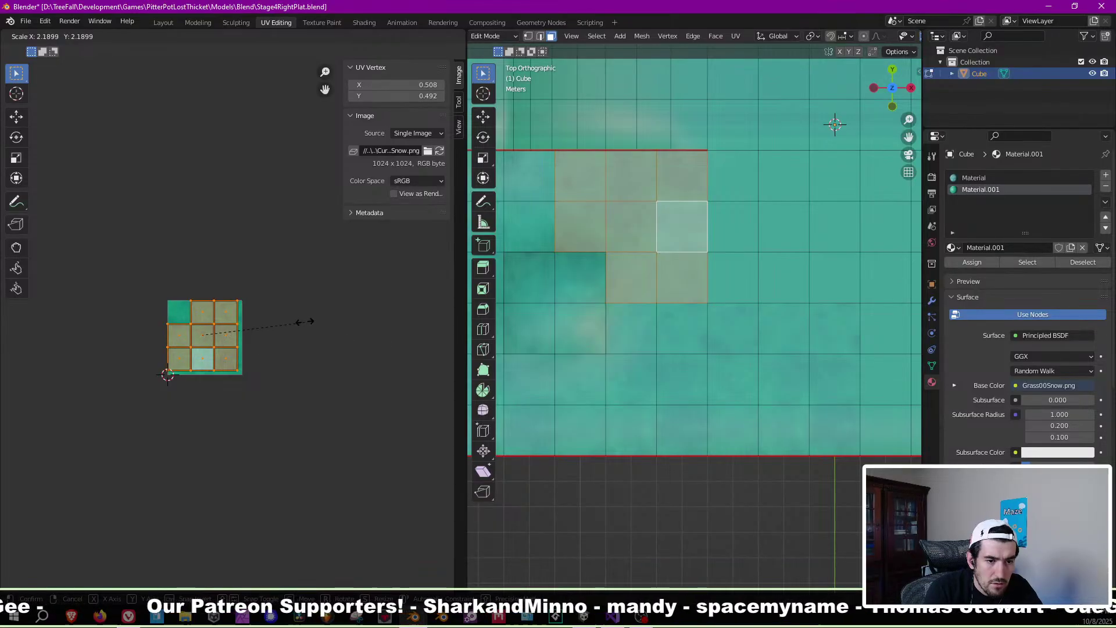
pyautogui.press('Escape')
pyautogui.scroll(2, 601, 242)
pyautogui.scroll(-2, 601, 250)
pyautogui.keyDown('shift'); pyautogui.moveTo(685, 279); pyautogui.dragTo(730, 273, button='middle'); pyautogui.keyUp('shift')
pyautogui.click(766, 268)
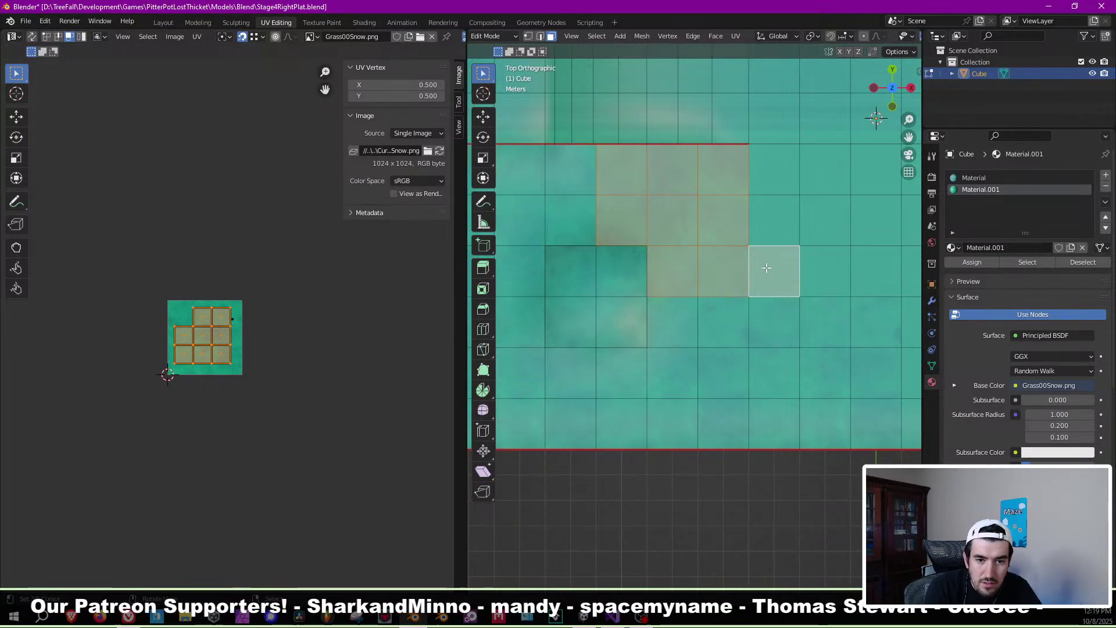
pyautogui.press('u')
pyautogui.click(699, 261)
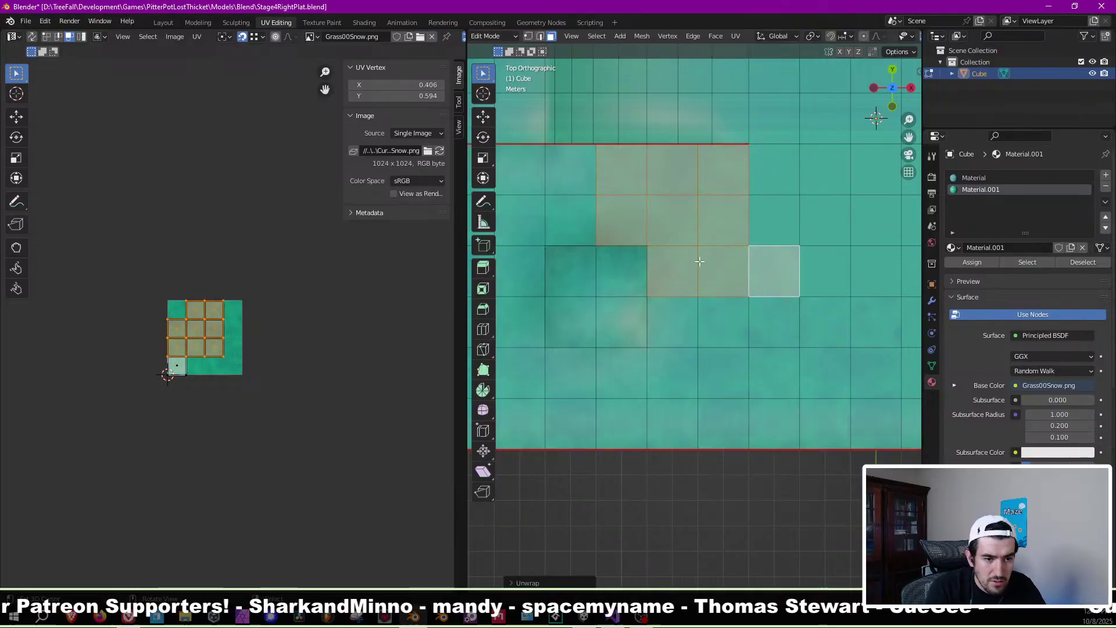
pyautogui.click(170, 364)
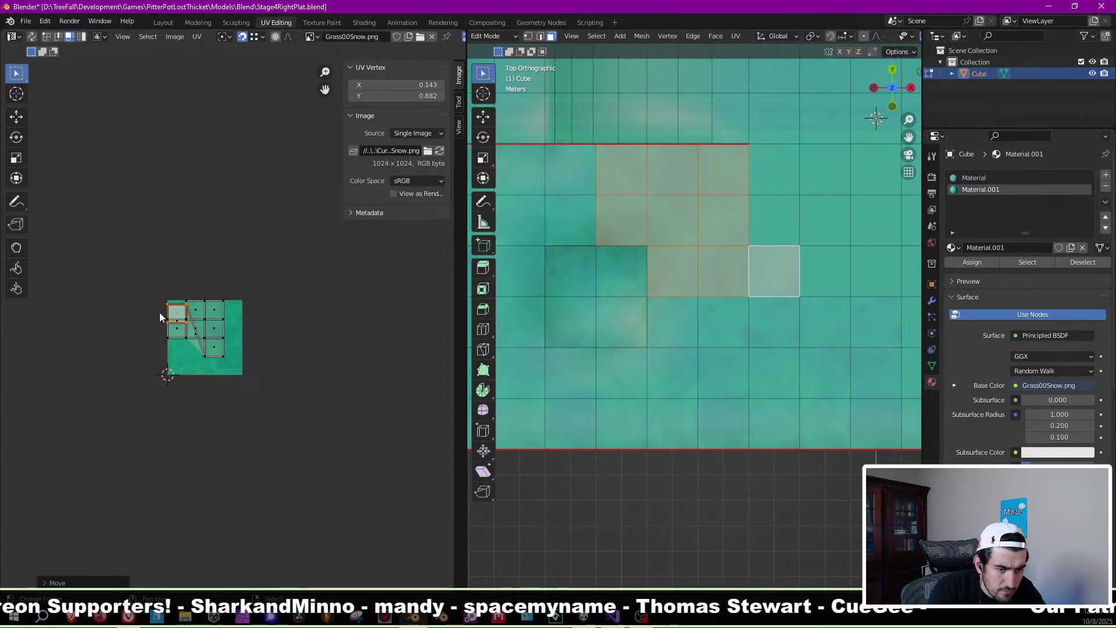
pyautogui.scroll(5, 139, 344)
pyautogui.moveTo(125, 348); pyautogui.dragTo(296, 336, button='middle')
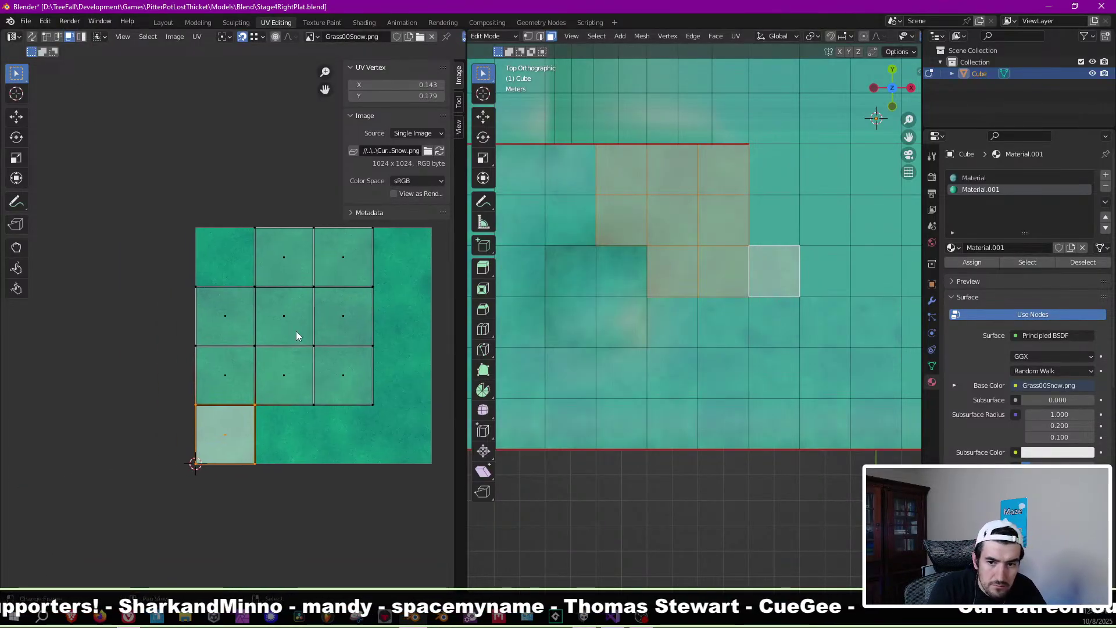
pyautogui.press('u')
# Add a detached ground face to the eight selected faces, unwrap them together, and move its UV square into the empty corner of the 3 × 3 layout.
pyautogui.click(759, 277)
pyautogui.keyDown('shift'); pyautogui.click(811, 274); pyautogui.keyUp('shift')
pyautogui.keyDown('shift'); pyautogui.click(778, 268); pyautogui.keyUp('shift')
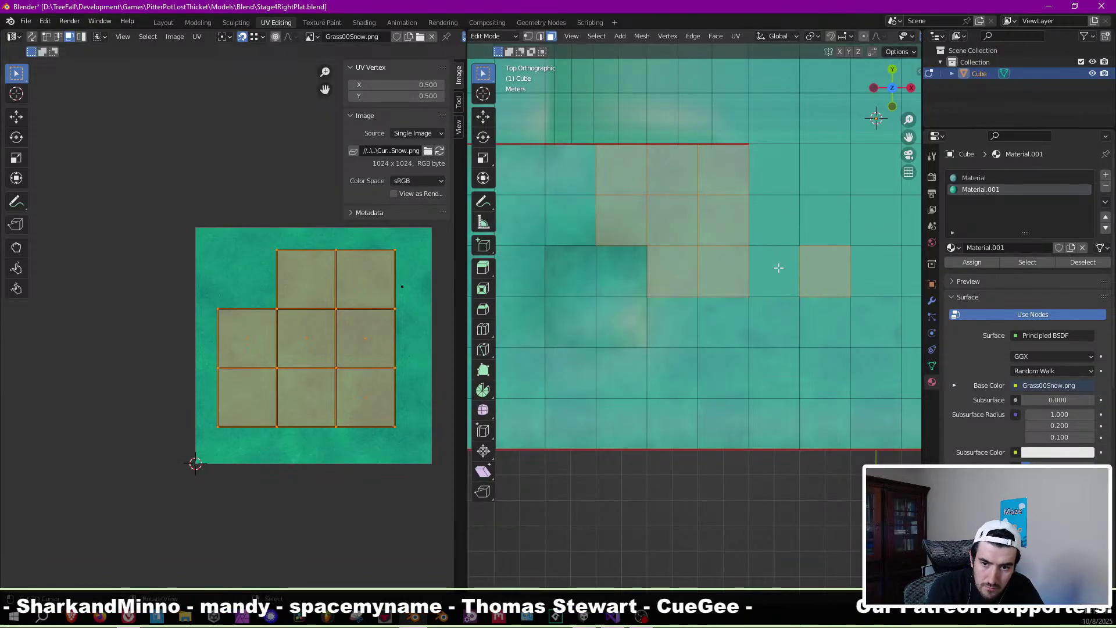
pyautogui.press('u')
pyautogui.click(777, 267)
pyautogui.click(358, 421)
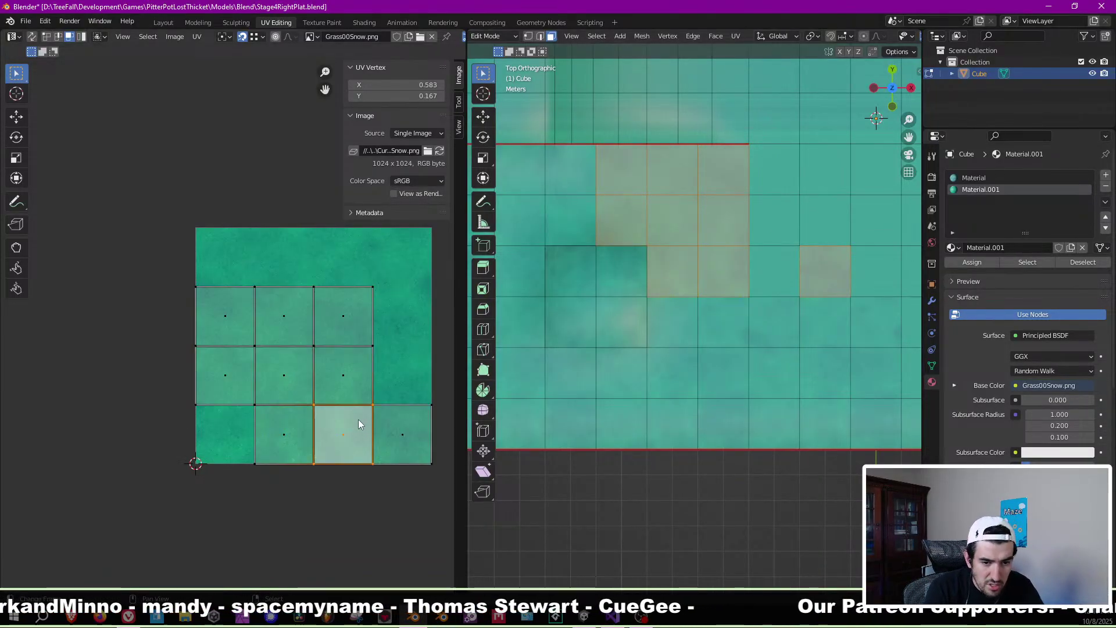
pyautogui.moveTo(378, 413); pyautogui.dragTo(224, 437)
pyautogui.press('g')
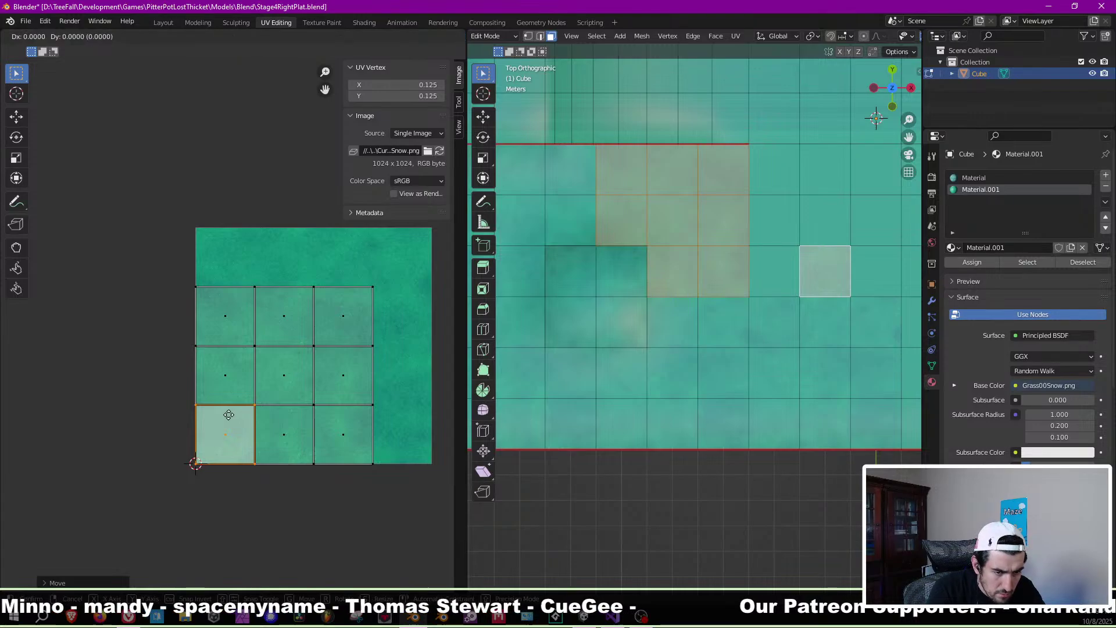
pyautogui.click(243, 412)
# Centre all nine UV faces at X 0.5, Y 0.5 and scale them up to fill the whole image.
pyautogui.press('a')
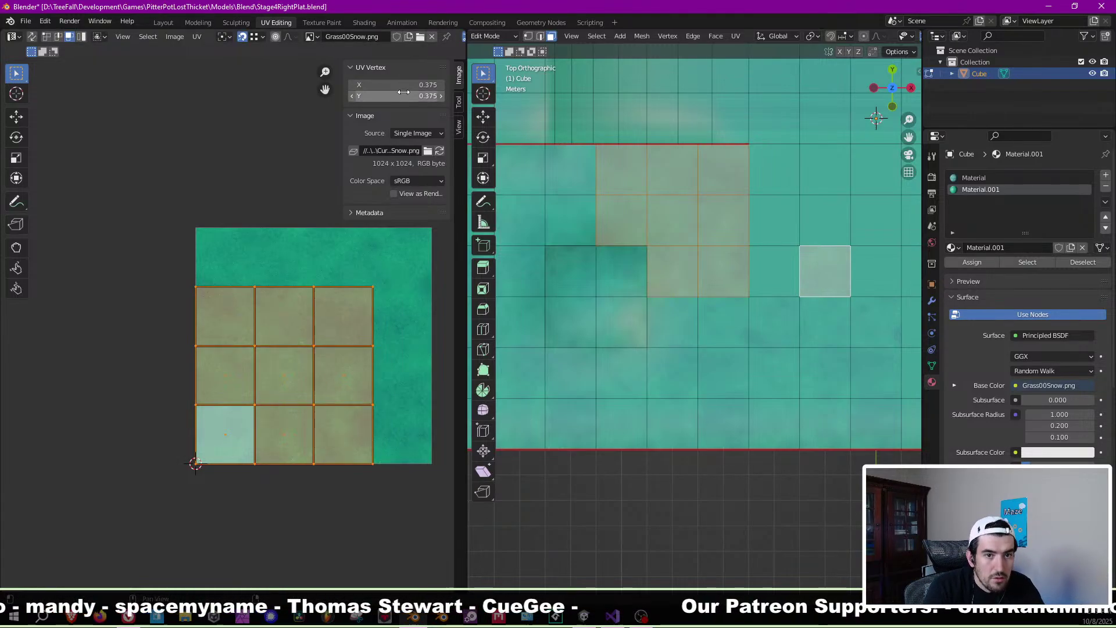
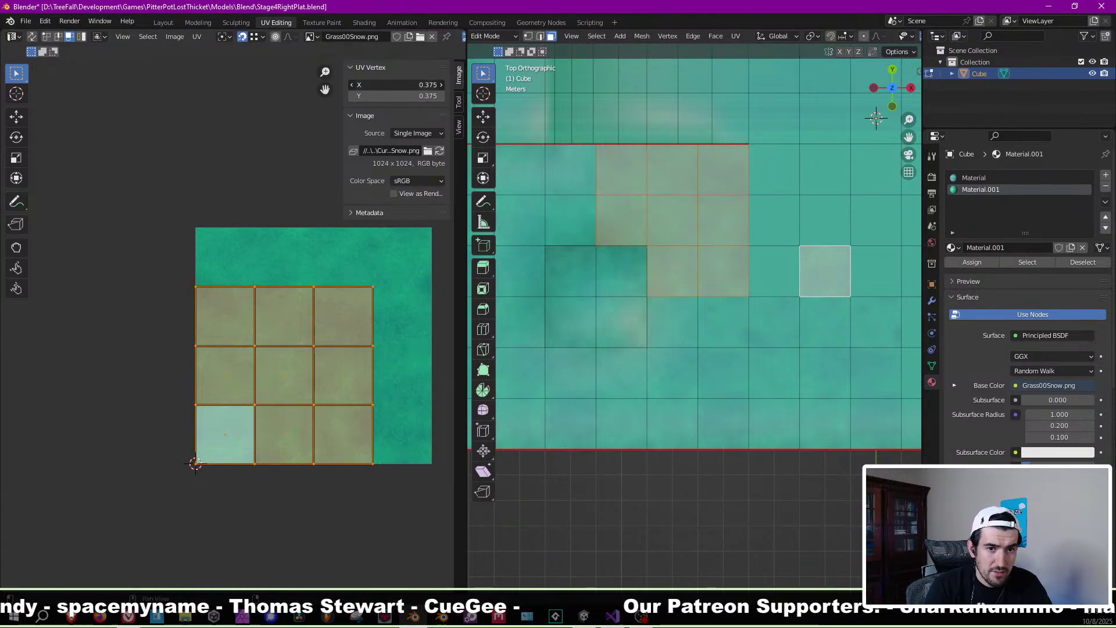
pyautogui.write('.5')
pyautogui.press('Tab')
pyautogui.press('Return')
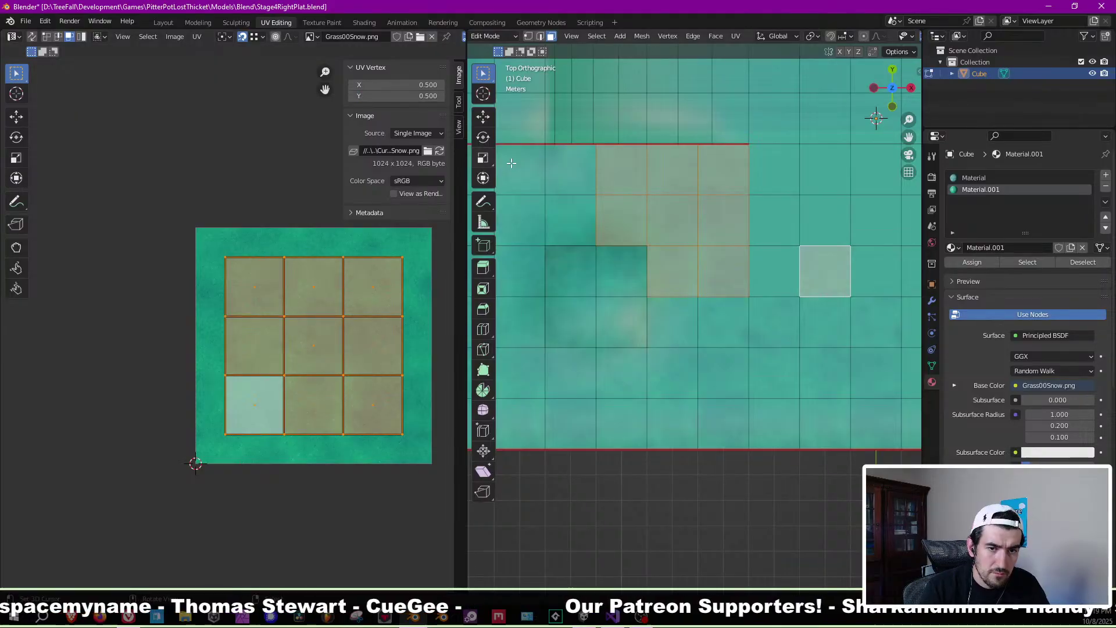
pyautogui.press('s')
pyautogui.click(431, 256)
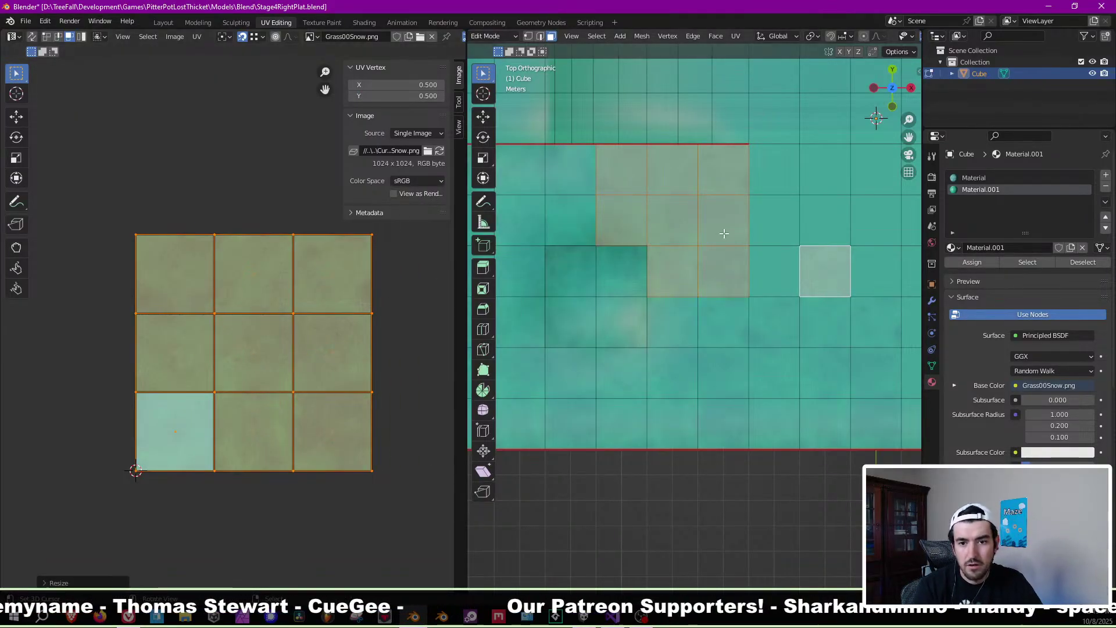
# Reselect only the eight ground faces behind and beside the raised block and inspect their texture in Object Mode.
pyautogui.press('Tab')
pyautogui.press('Tab')
pyautogui.press('`')
pyautogui.press('Escape')
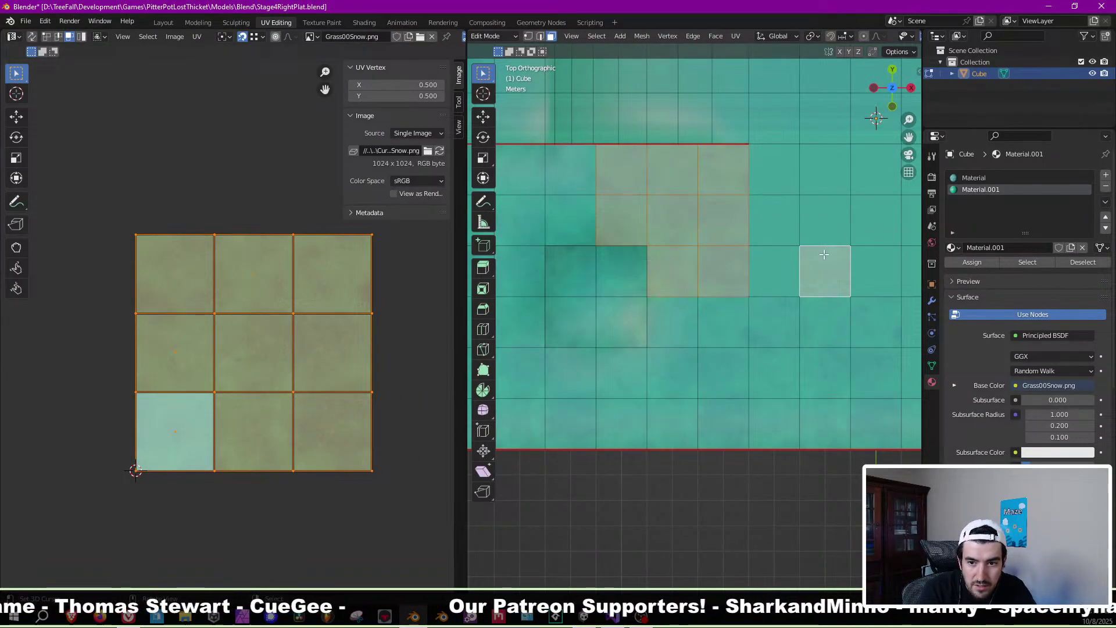
pyautogui.click(823, 254)
pyautogui.click(722, 271)
pyautogui.keyDown('shift'); pyautogui.click(672, 271); pyautogui.keyUp('shift')
pyautogui.keyDown('shift'); pyautogui.click(723, 219); pyautogui.keyUp('shift')
pyautogui.keyDown('shift'); pyautogui.click(672, 220); pyautogui.keyUp('shift')
pyautogui.keyDown('shift'); pyautogui.click(621, 219); pyautogui.keyUp('shift')
pyautogui.keyDown('shift'); pyautogui.click(621, 170); pyautogui.keyUp('shift')
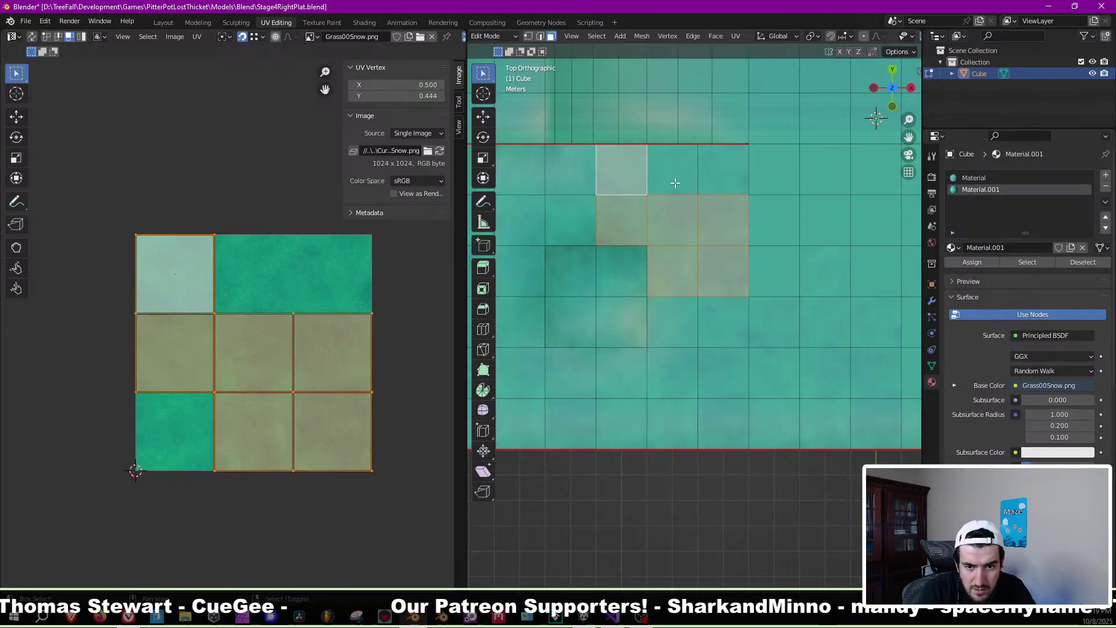
pyautogui.keyDown('shift'); pyautogui.click(675, 183); pyautogui.keyUp('shift')
pyautogui.keyDown('shift'); pyautogui.click(701, 181); pyautogui.keyUp('shift')
pyautogui.press('Tab')
pyautogui.moveTo(724, 295); pyautogui.dragTo(721, 267, button='middle')
pyautogui.press('Tab')
# Unwrap a 3 × 3 block of ground faces at the foot of the ramp, to the right of the textured faces.
pyautogui.scroll(4, 723, 338)
pyautogui.click(715, 192)
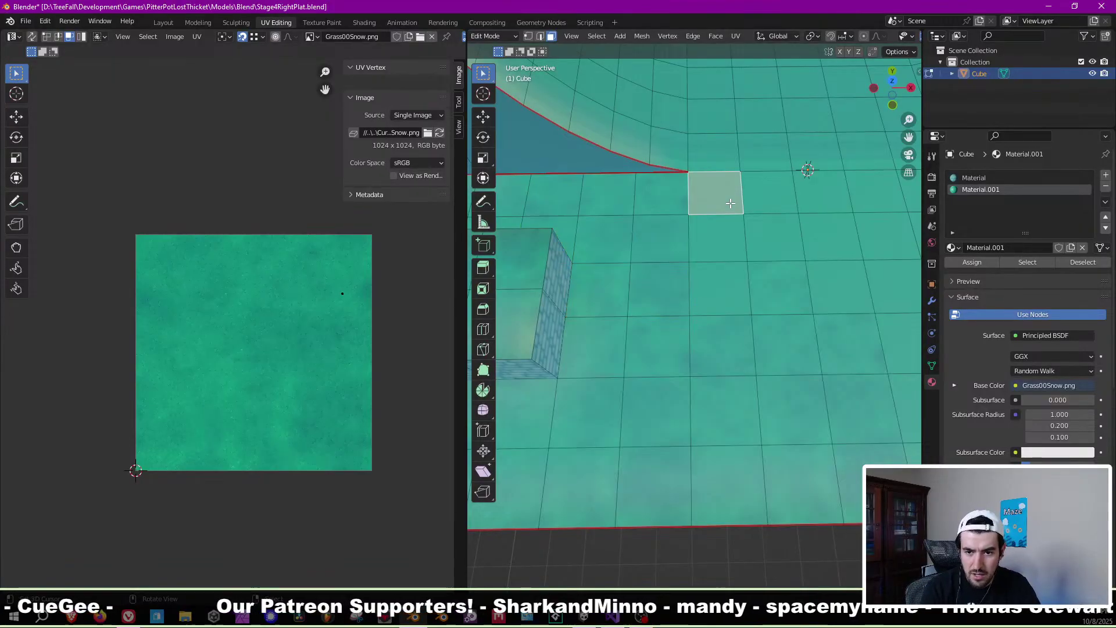
pyautogui.keyDown('shift'); pyautogui.click(716, 238); pyautogui.keyUp('shift')
pyautogui.keyDown('shift'); pyautogui.click(719, 288); pyautogui.keyUp('shift')
pyautogui.keyDown('shift'); pyautogui.click(779, 288); pyautogui.keyUp('shift')
pyautogui.keyDown('shift'); pyautogui.click(839, 286); pyautogui.keyUp('shift')
pyautogui.keyDown('shift'); pyautogui.click(837, 248); pyautogui.keyUp('shift')
pyautogui.keyDown('shift'); pyautogui.click(829, 202); pyautogui.keyUp('shift')
pyautogui.keyDown('shift'); pyautogui.click(781, 201); pyautogui.keyUp('shift')
pyautogui.keyDown('shift'); pyautogui.click(779, 234); pyautogui.keyUp('shift')
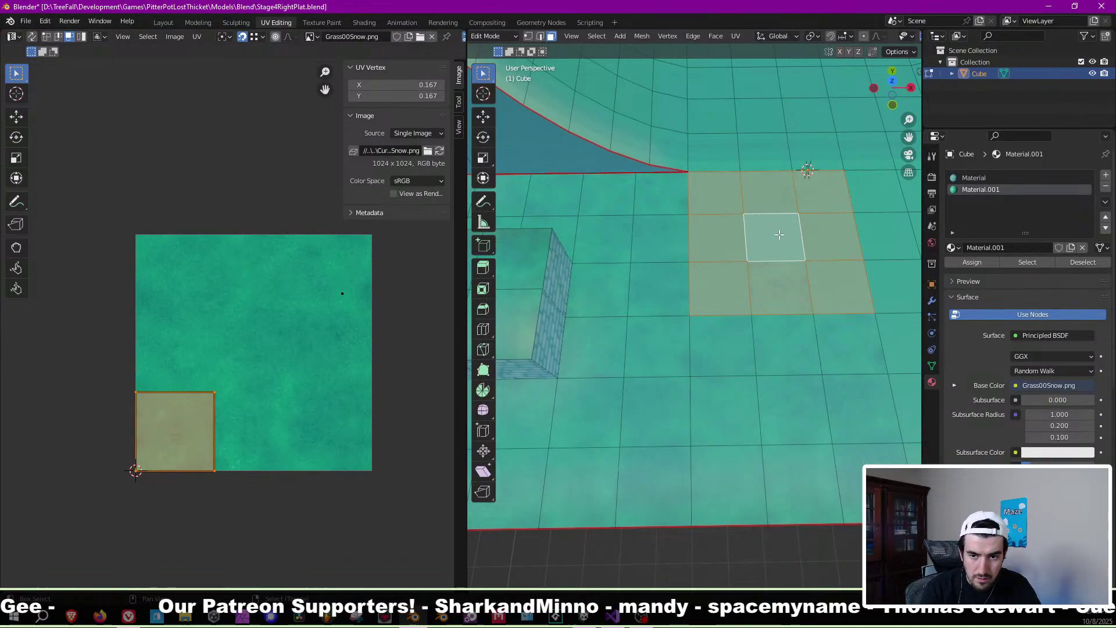
pyautogui.press('u')
pyautogui.click(783, 237)
# Rotate all UVs of the ramp-foot 3 × 3 block and compare its seams with the neighbouring blocks in Object Mode.
pyautogui.press('Tab')
pyautogui.press('Tab')
pyautogui.press('a')
pyautogui.press('r')
pyautogui.press('Return')
pyautogui.press('Tab')
pyautogui.press('Tab')
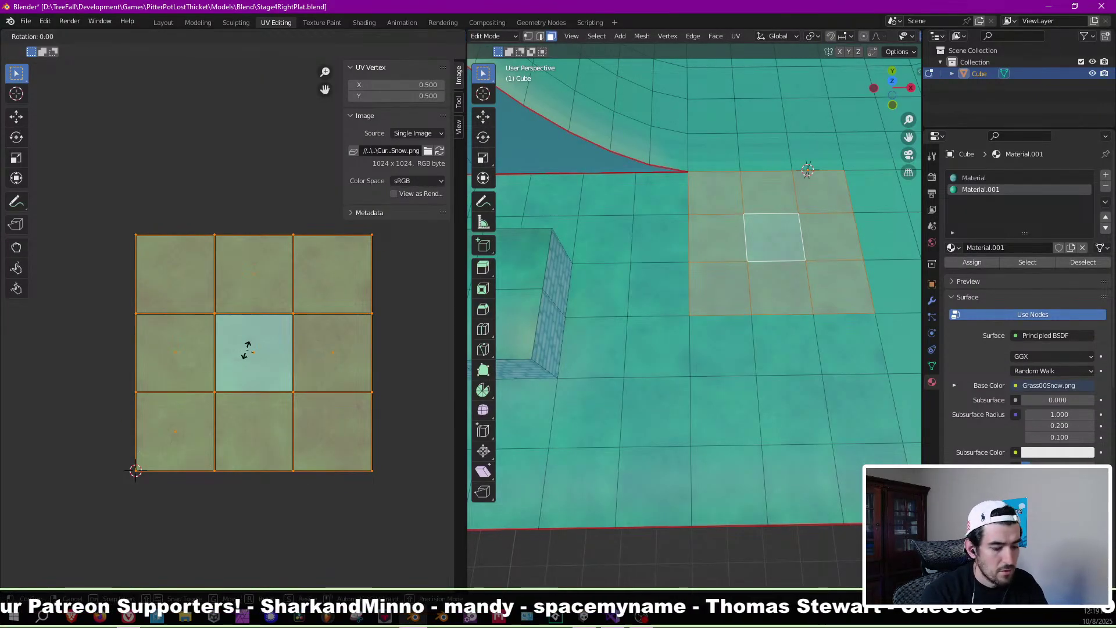
pyautogui.press('Tab')
pyautogui.scroll(-4, 739, 312)
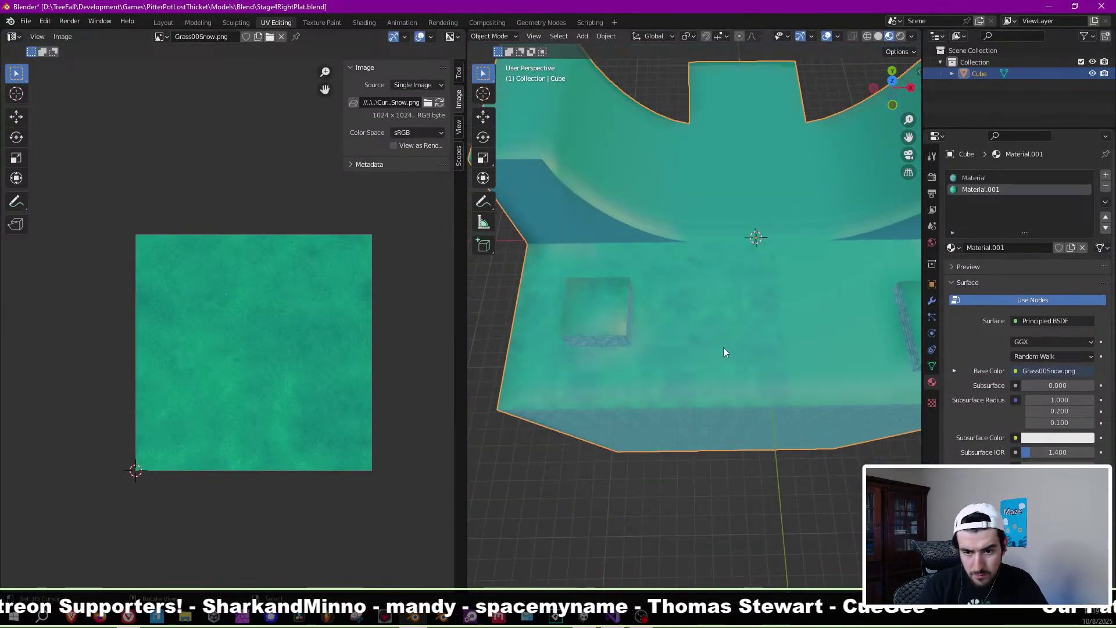
pyautogui.scroll(2, 614, 265)
pyautogui.moveTo(730, 368)
pyautogui.mouseDown(button='middle')
pyautogui.moveTo(777, 285)
pyautogui.moveTo(731, 365)
pyautogui.mouseUp(button='middle')
# Switch to Unity to look around the Stage4 scene's platforms and gondola, and return to Blender.
pyautogui.hotkey('alt', 'Tab')
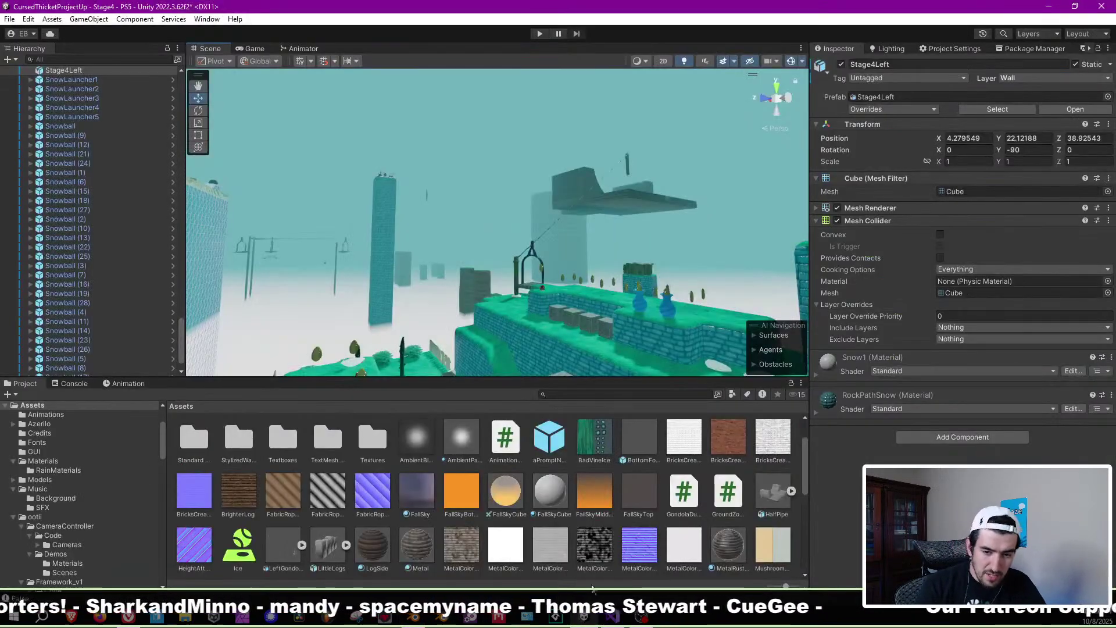
pyautogui.moveTo(500, 287); pyautogui.dragTo(528, 239, button='right')
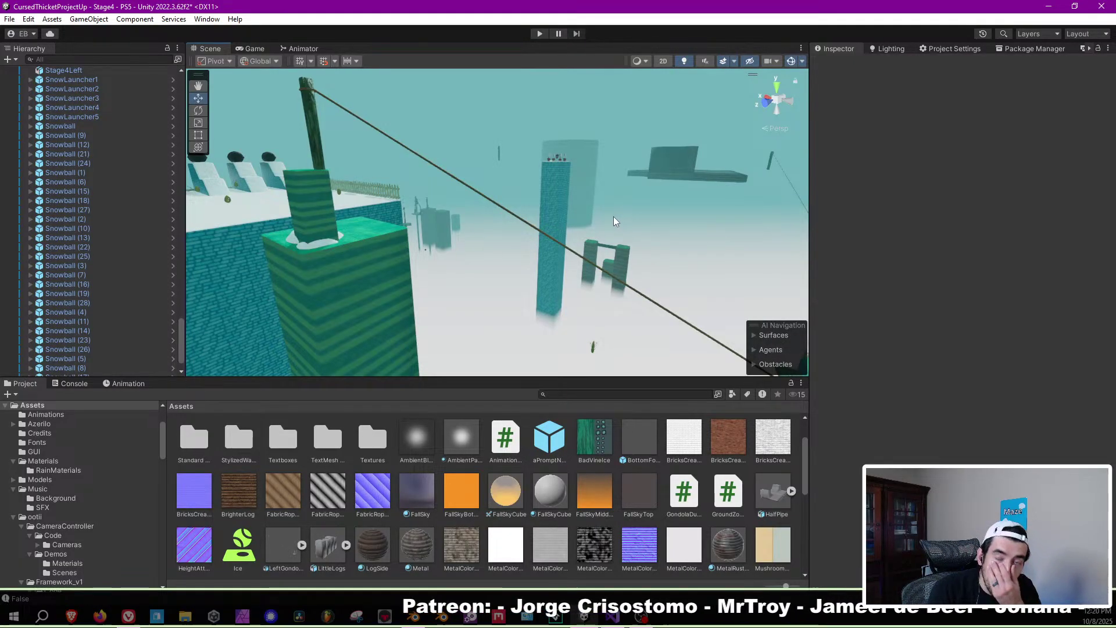
pyautogui.moveTo(688, 226)
pyautogui.mouseDown(button='right')
pyautogui.moveTo(583, 215)
pyautogui.moveTo(532, 228)
pyautogui.moveTo(573, 214)
pyautogui.moveTo(514, 198)
pyautogui.moveTo(558, 179)
pyautogui.moveTo(588, 217)
pyautogui.moveTo(435, 268)
pyautogui.moveTo(678, 293)
pyautogui.moveTo(681, 234)
pyautogui.mouseUp(button='right')
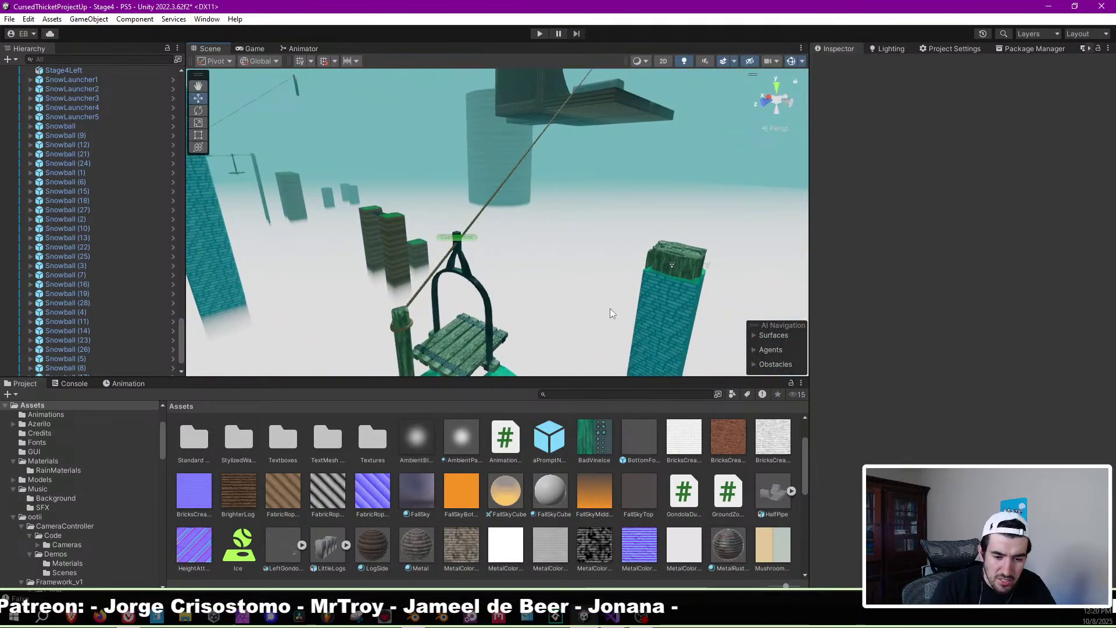
pyautogui.click(446, 618)
# Unwrap the next 3 × 3 block of ground faces along the platform's front edge, to the right of the textured area.
pyautogui.moveTo(623, 367); pyautogui.dragTo(640, 341, button='middle')
pyautogui.press('Tab')
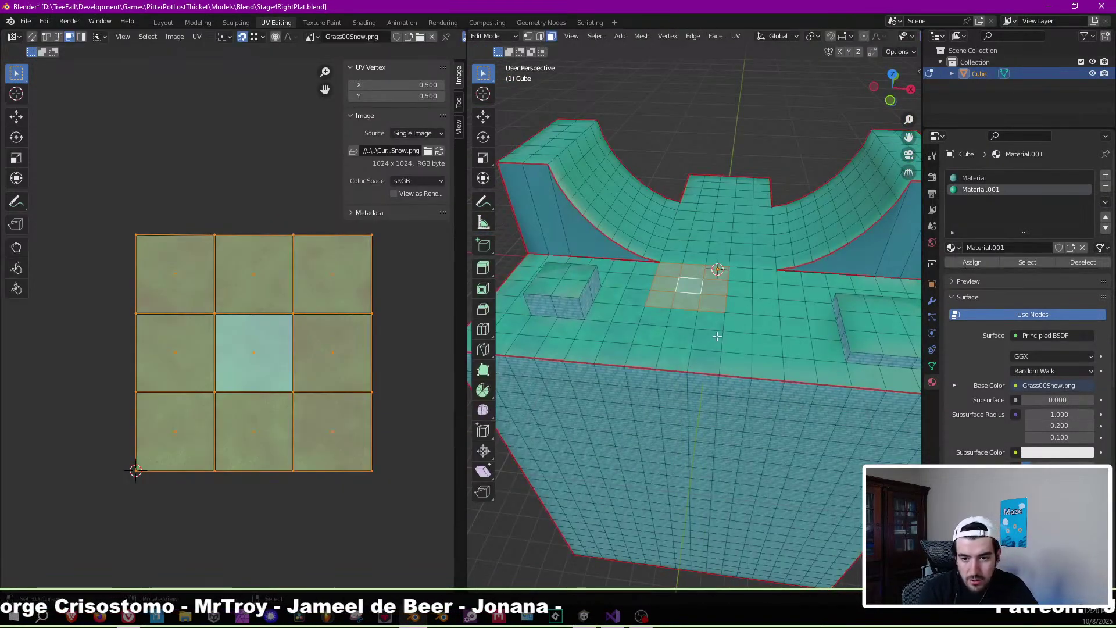
pyautogui.scroll(4, 717, 336)
pyautogui.click(706, 345)
pyautogui.keyDown('shift'); pyautogui.click(764, 349); pyautogui.keyUp('shift')
pyautogui.keyDown('shift'); pyautogui.click(820, 354); pyautogui.keyUp('shift')
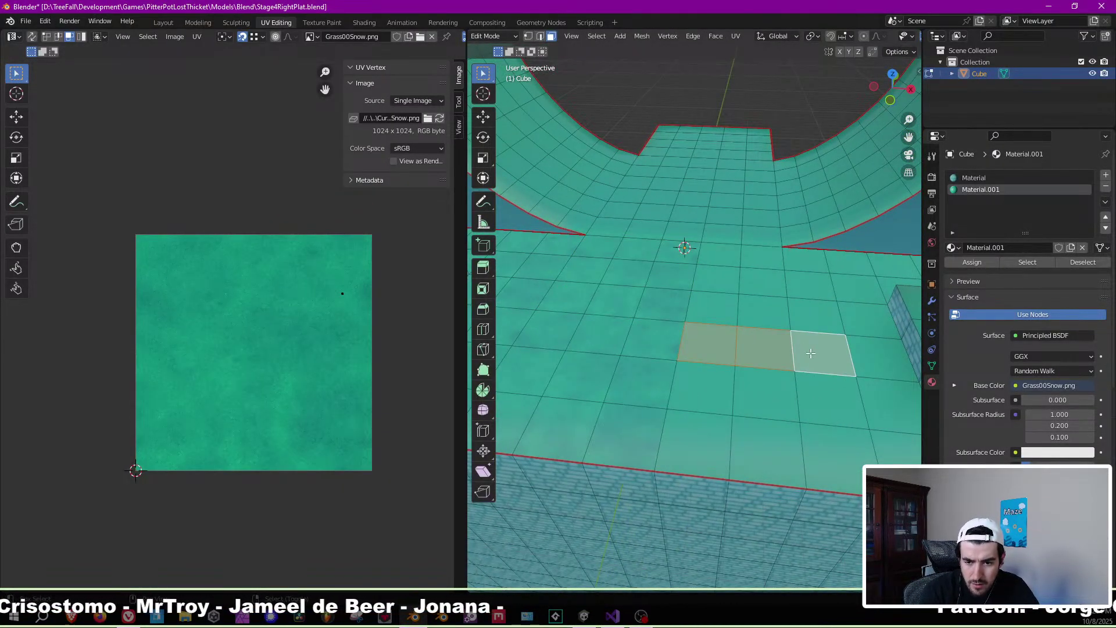
pyautogui.keyDown('shift'); pyautogui.click(831, 398); pyautogui.keyUp('shift')
pyautogui.keyDown('shift'); pyautogui.click(837, 459); pyautogui.keyUp('shift')
pyautogui.keyDown('shift'); pyautogui.click(767, 451); pyautogui.keyUp('shift')
pyautogui.keyDown('shift'); pyautogui.click(777, 402); pyautogui.keyUp('shift')
pyautogui.keyDown('shift'); pyautogui.click(705, 386); pyautogui.keyUp('shift')
pyautogui.keyDown('shift'); pyautogui.click(683, 445); pyautogui.keyUp('shift')
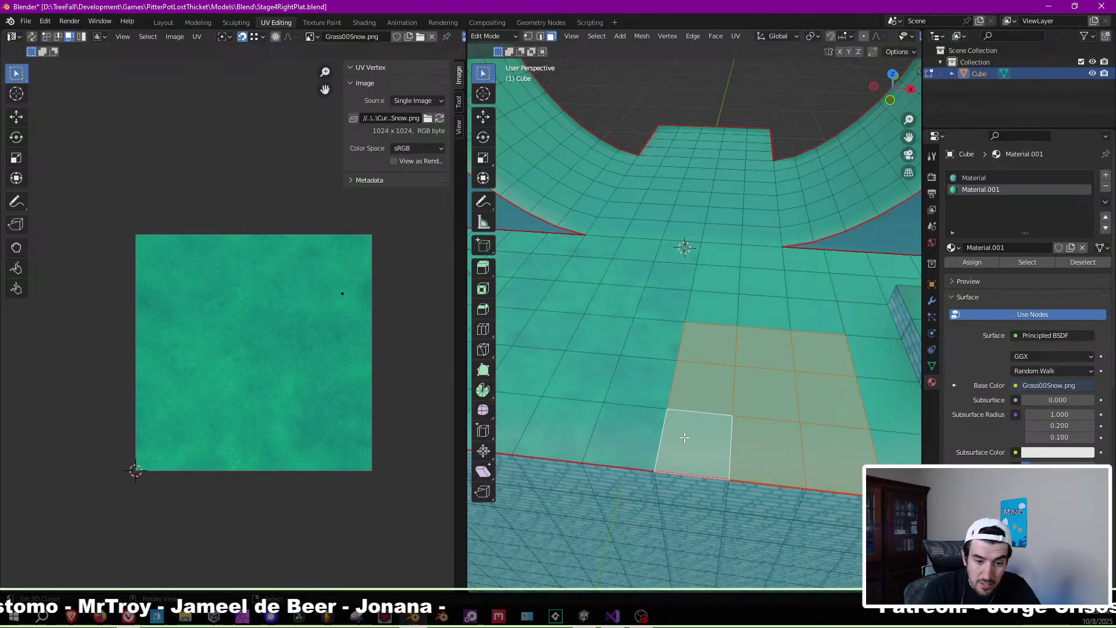
pyautogui.press('u')
pyautogui.click(685, 433)
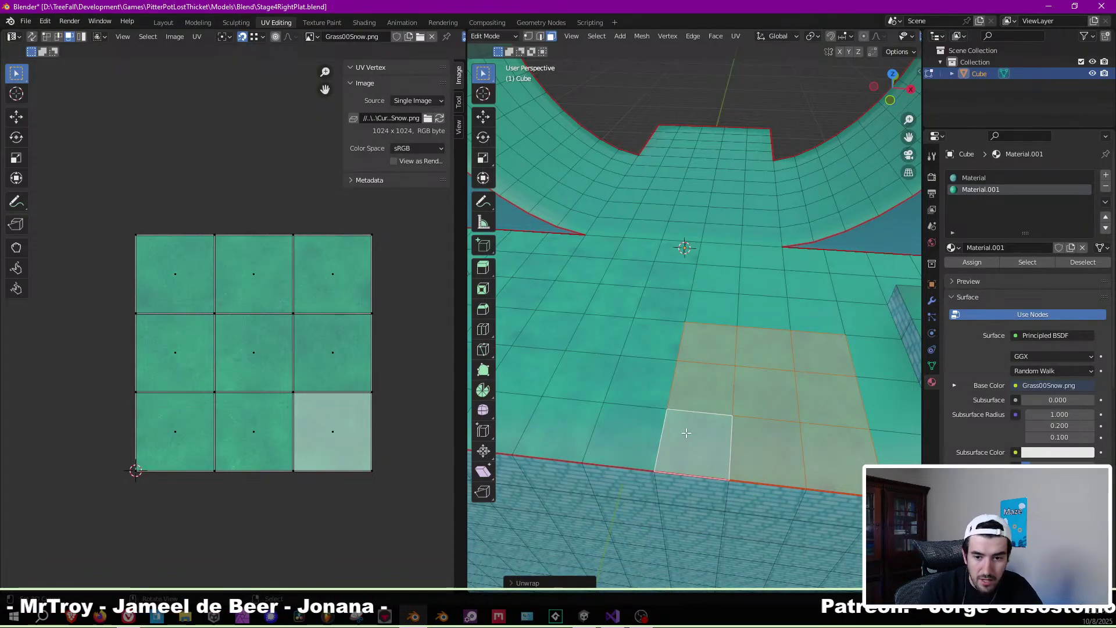
# Rotate all UVs of the new front-edge block by 90° and check its seams in Object Mode.
pyautogui.press('Tab')
pyautogui.scroll(2, 686, 465)
pyautogui.moveTo(686, 478); pyautogui.dragTo(762, 432, button='middle')
pyautogui.scroll(1, 750, 407)
pyautogui.press('Tab')
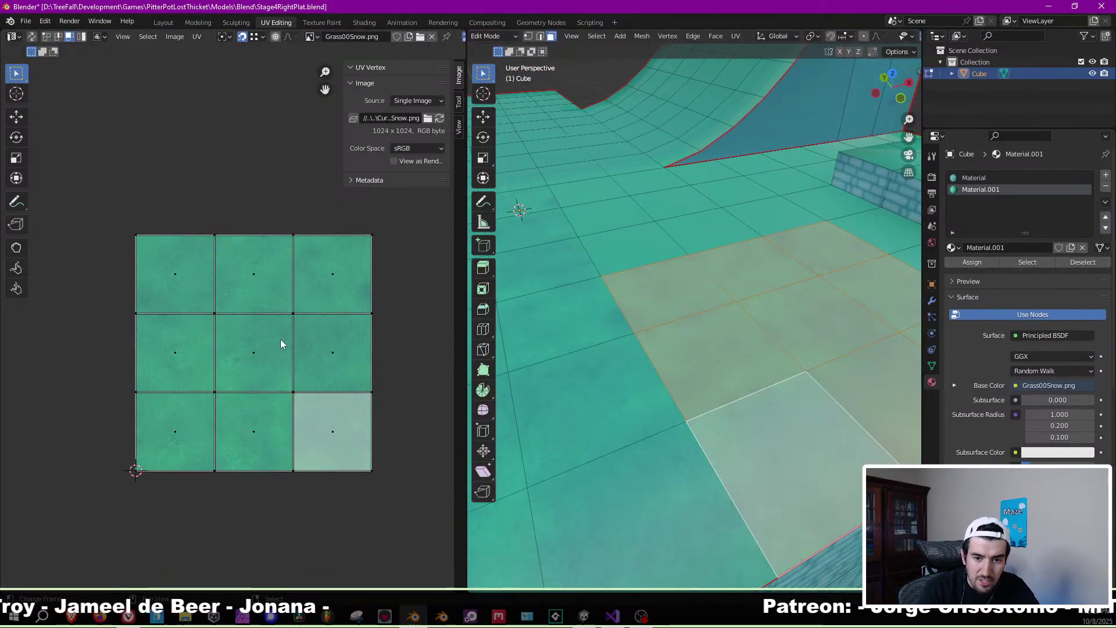
pyautogui.write('ar90')
pyautogui.press('Return')
pyautogui.press('Tab')
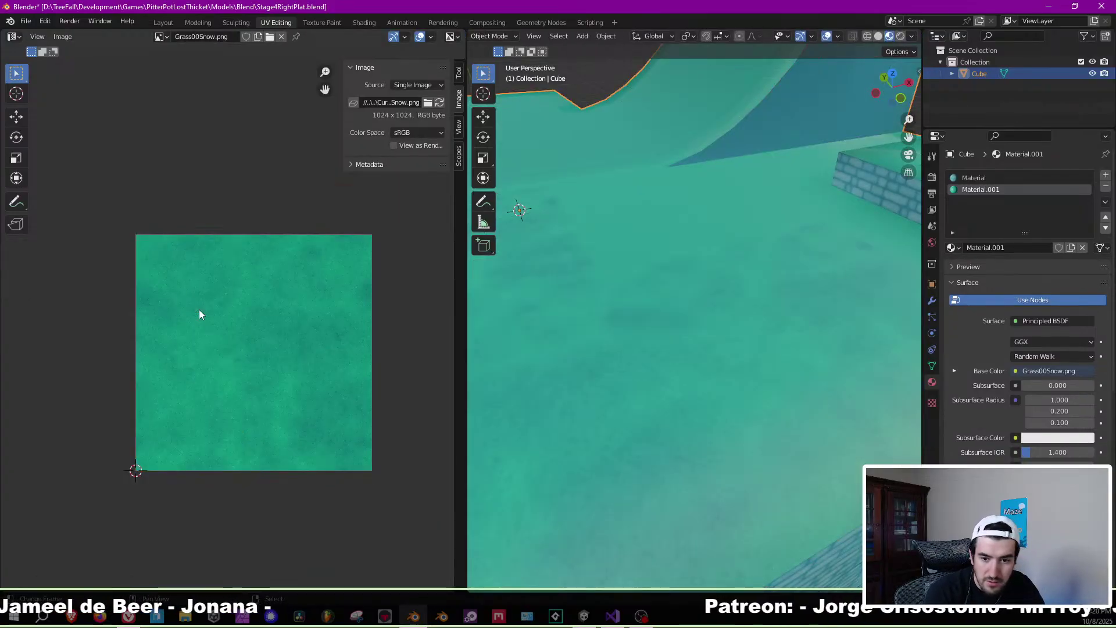
pyautogui.moveTo(836, 351); pyautogui.dragTo(683, 407, button='middle')
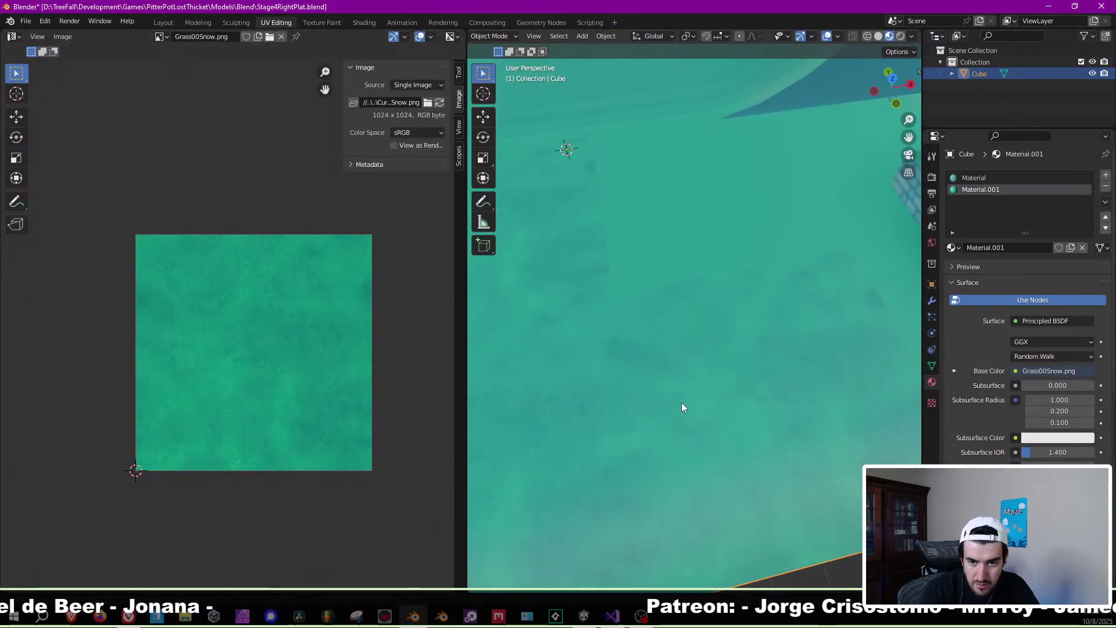
# Unwrap the untextured 3 × 3 block of ground faces between the ramp's foot and the new front-edge block.
pyautogui.press('Tab')
pyautogui.keyDown('ctrl'); pyautogui.click(651, 259); pyautogui.keyUp('ctrl')
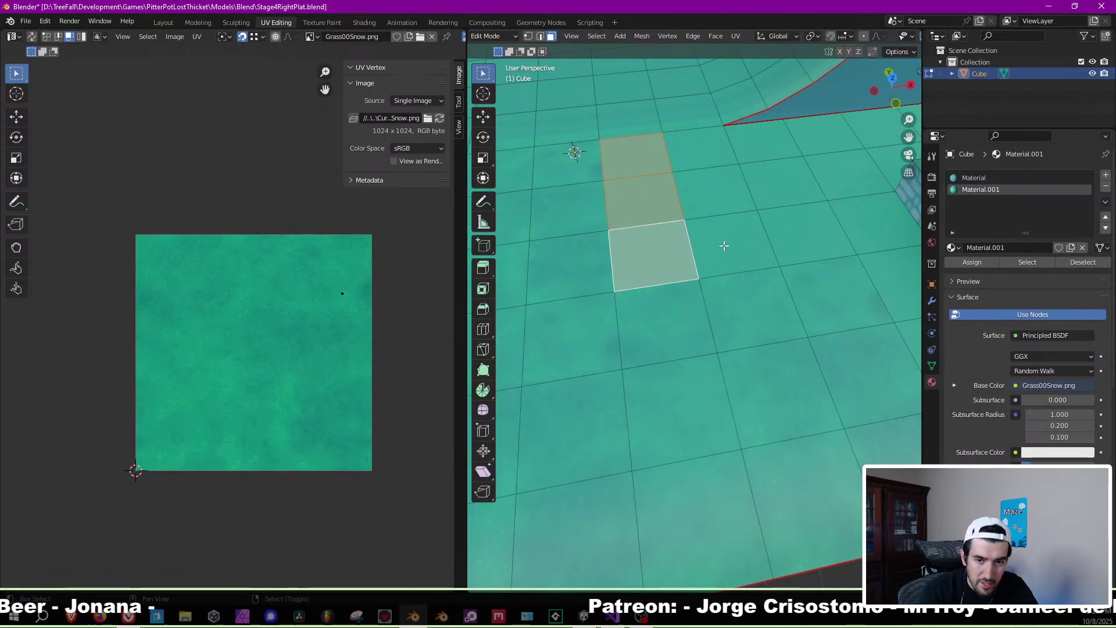
pyautogui.keyDown('shift'); pyautogui.click(729, 241); pyautogui.keyUp('shift')
pyautogui.keyDown('shift'); pyautogui.click(715, 192); pyautogui.keyUp('shift')
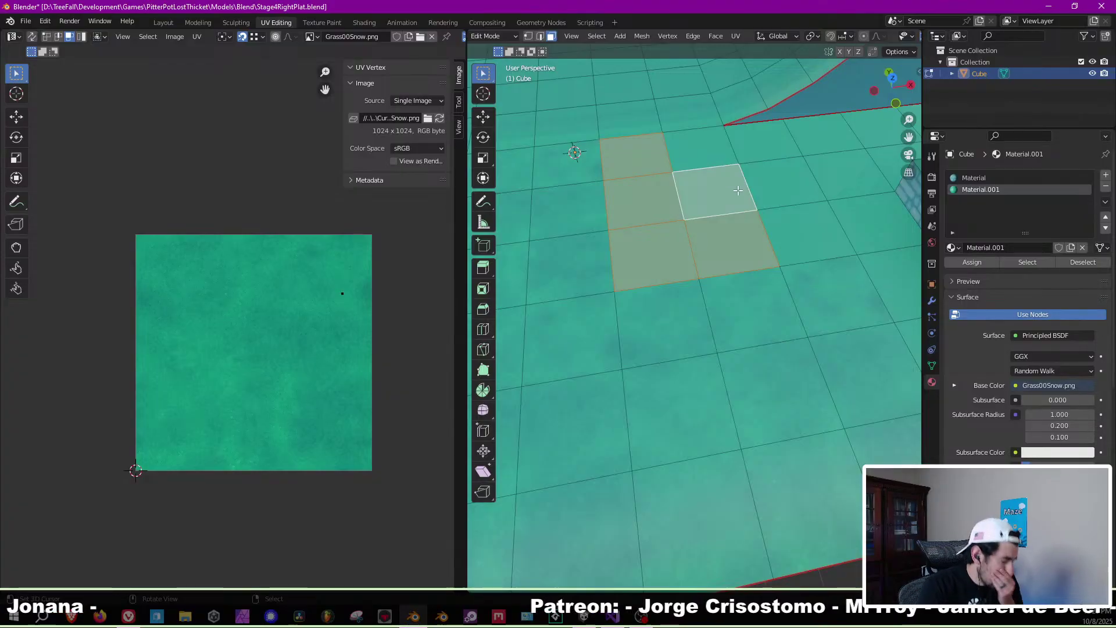
pyautogui.keyDown('shift'); pyautogui.click(691, 142); pyautogui.keyUp('shift')
pyautogui.keyDown('shift'); pyautogui.click(751, 141); pyautogui.keyUp('shift')
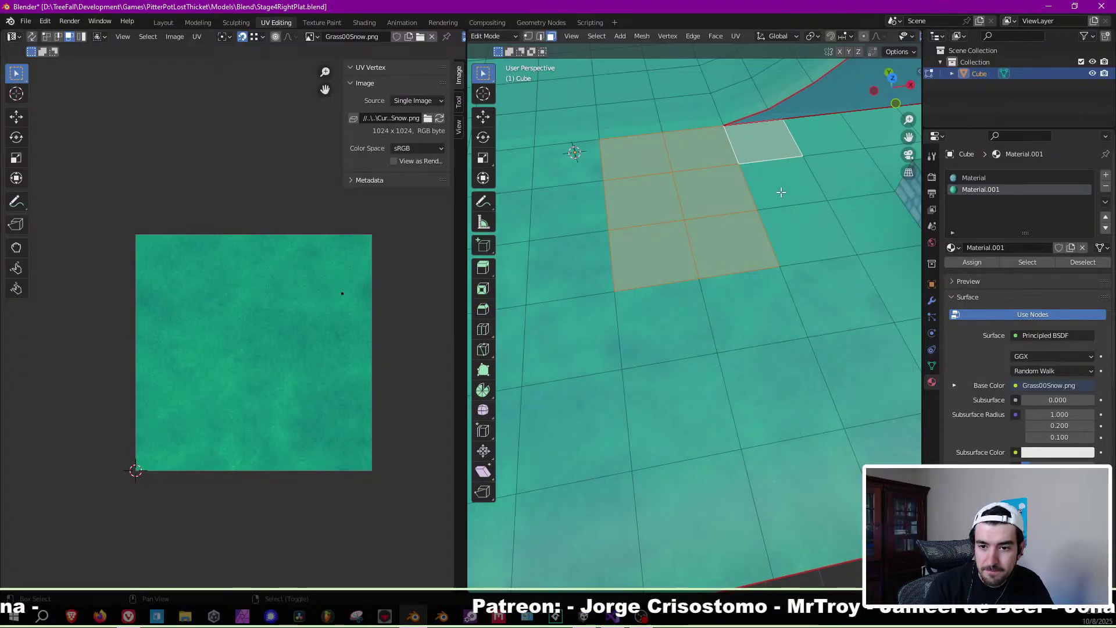
pyautogui.keyDown('shift'); pyautogui.click(782, 177); pyautogui.keyUp('shift')
pyautogui.keyDown('shift'); pyautogui.click(797, 231); pyautogui.keyUp('shift')
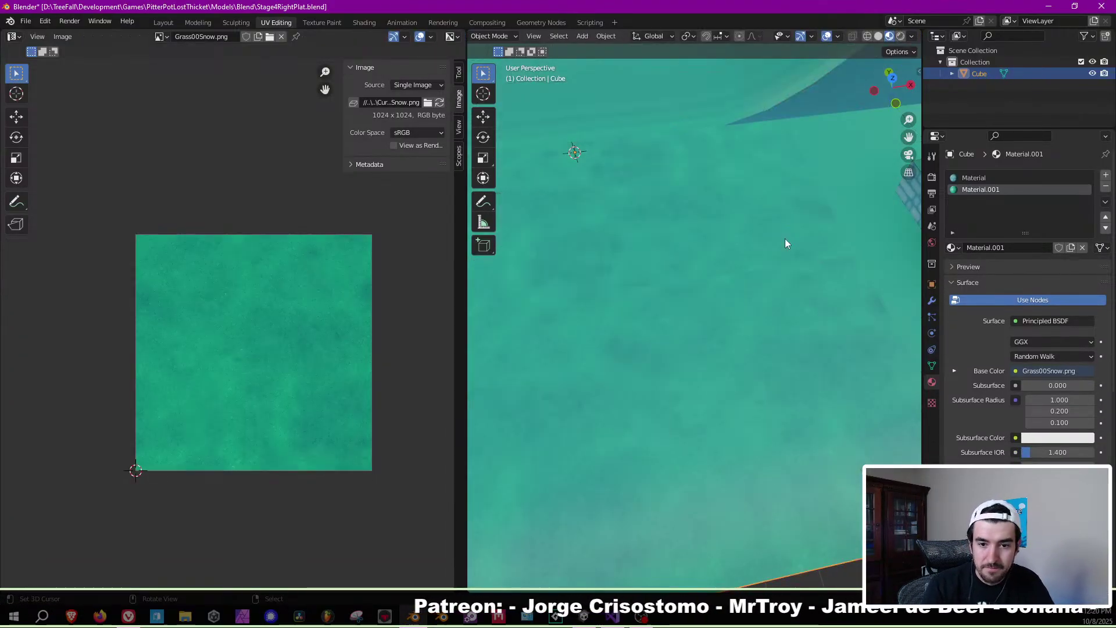
# Rotate all UVs of this ramp-foot block by 180°, check the whole platform in Object Mode, and save the file.
pyautogui.write('ar180')
pyautogui.press('Return')
pyautogui.press('Tab')
pyautogui.scroll(-6, 698, 265)
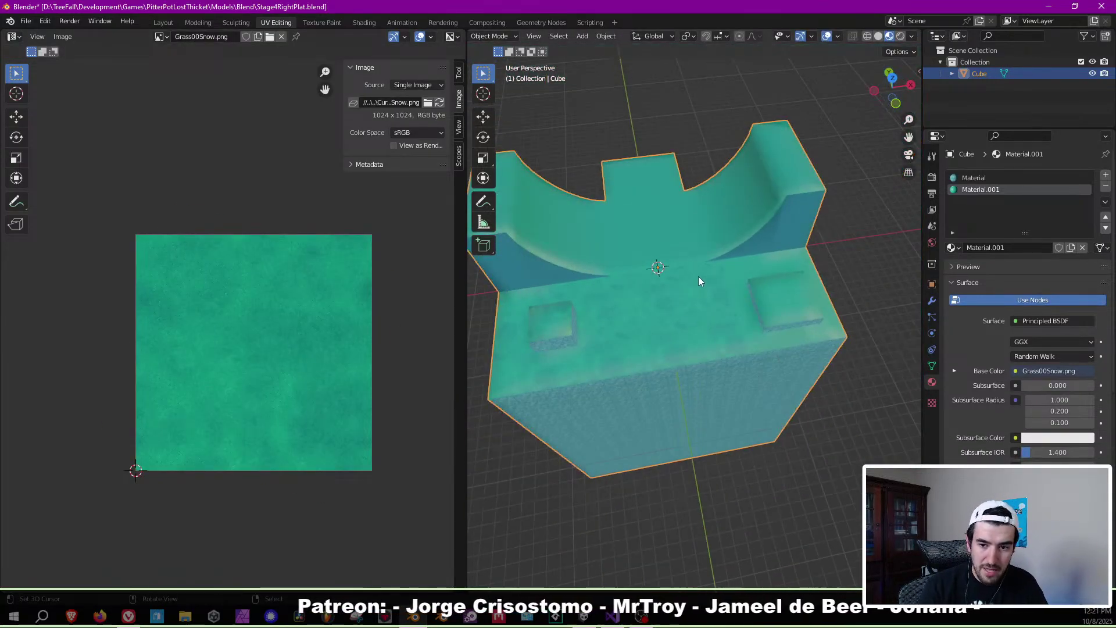
pyautogui.hotkey('ctrl', 's')
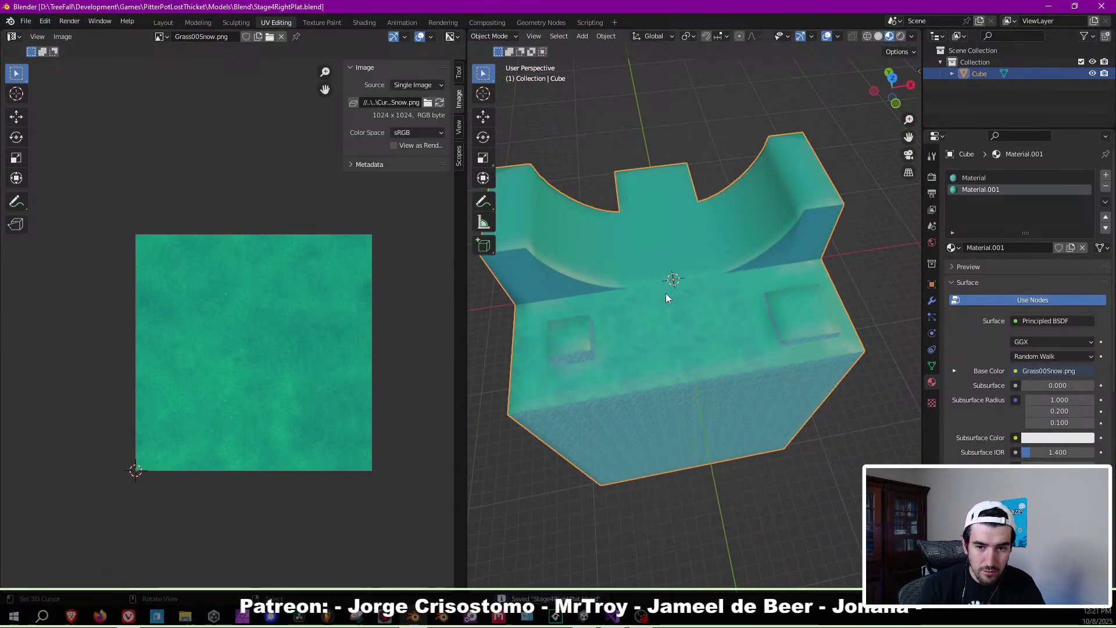
pyautogui.press('Tab')
pyautogui.scroll(5, 662, 293)
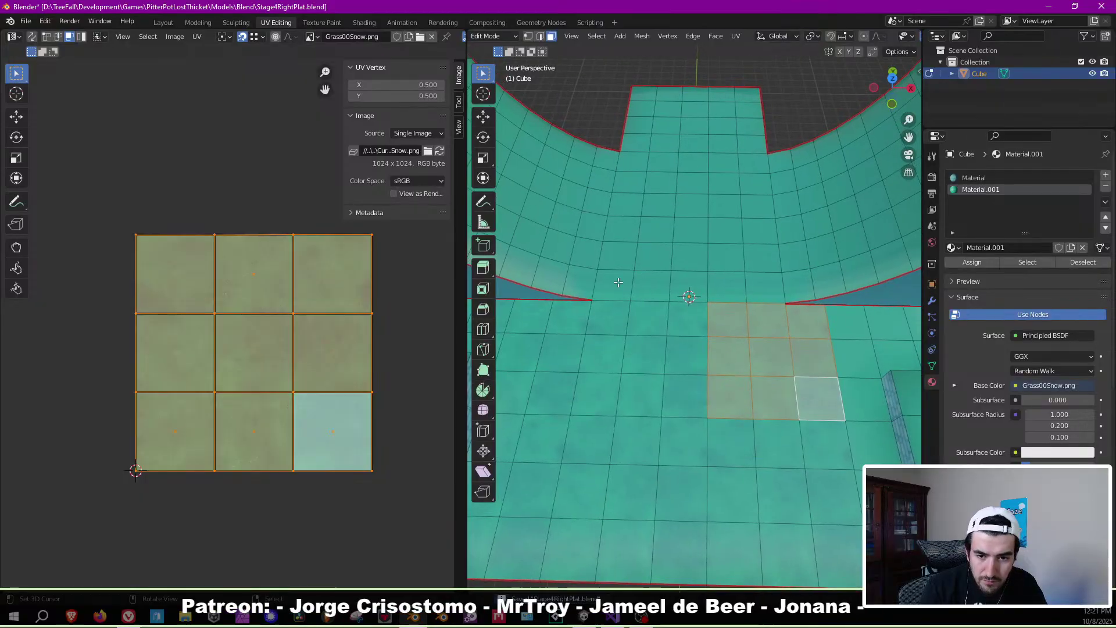
# Unwrap the 3 × 3 block of faces at the foot of the central slope, directly above the textured ground.
pyautogui.click(613, 285)
pyautogui.keyDown('shift'); pyautogui.click(651, 286); pyautogui.keyUp('shift')
pyautogui.keyDown('shift'); pyautogui.click(689, 286); pyautogui.keyUp('shift')
pyautogui.keyDown('shift'); pyautogui.click(677, 258); pyautogui.keyUp('shift')
pyautogui.keyDown('shift'); pyautogui.click(654, 258); pyautogui.keyUp('shift')
pyautogui.keyDown('shift'); pyautogui.click(689, 230); pyautogui.keyUp('shift')
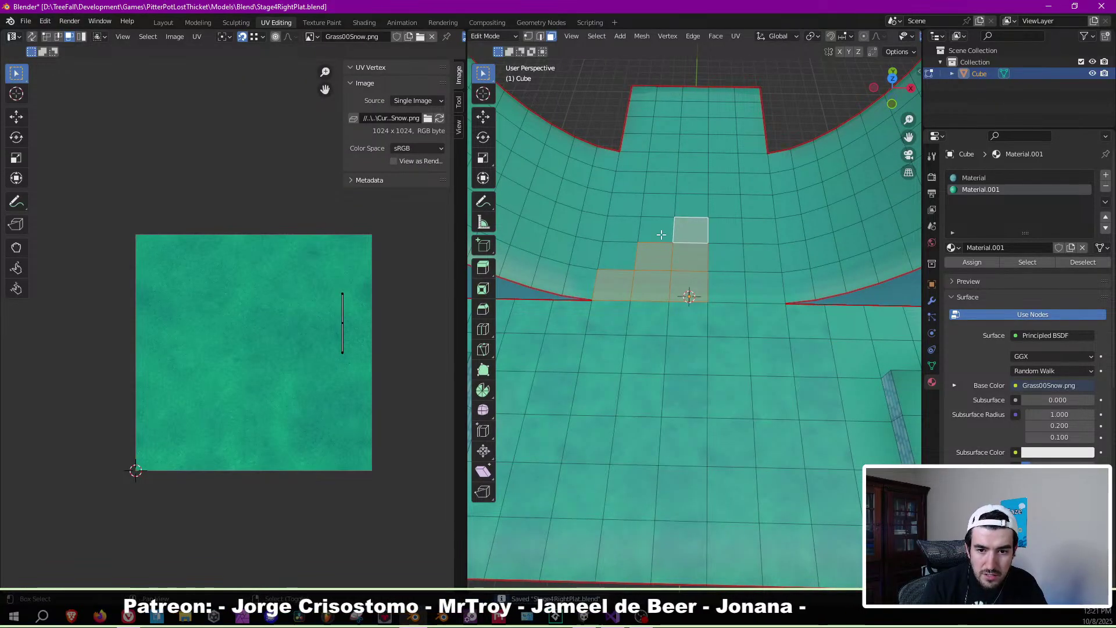
pyautogui.keyDown('shift'); pyautogui.click(654, 229); pyautogui.keyUp('shift')
pyautogui.keyDown('shift'); pyautogui.click(617, 229); pyautogui.keyUp('shift')
pyautogui.keyDown('shift'); pyautogui.click(622, 257); pyautogui.keyUp('shift')
pyautogui.press('u')
pyautogui.click(654, 268)
# Rotate all UVs of the central slope block by 90°, check its seams in Object Mode, and save the file.
pyautogui.press('Tab')
pyautogui.scroll(4, 654, 267)
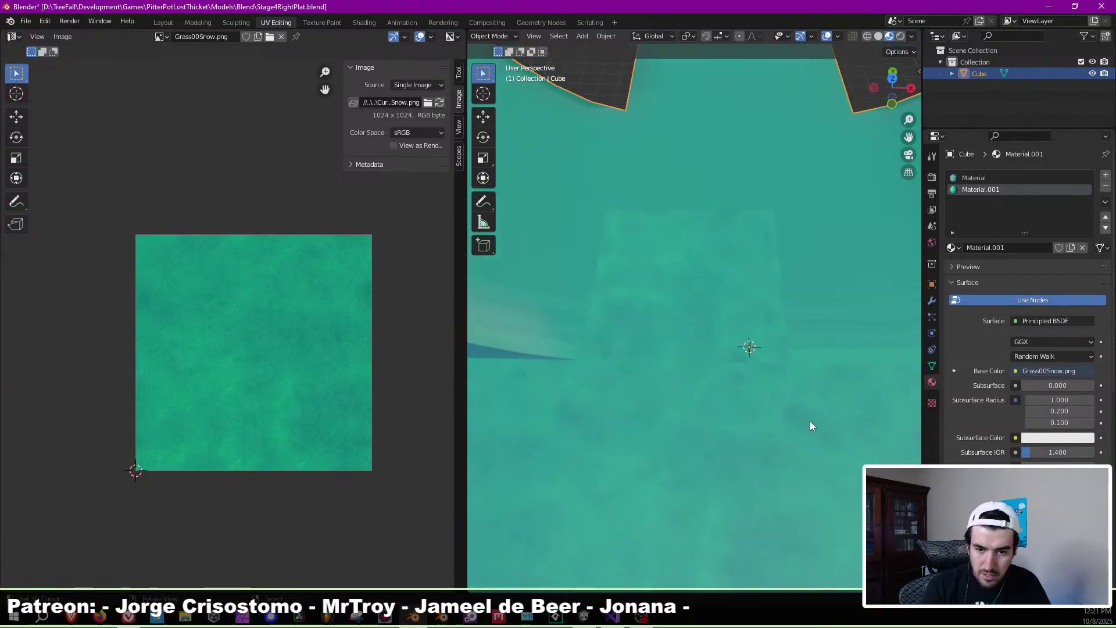
pyautogui.press('Tab')
pyautogui.scroll(-3, 740, 381)
pyautogui.write('ar90')
pyautogui.press('Return')
pyautogui.press('`')
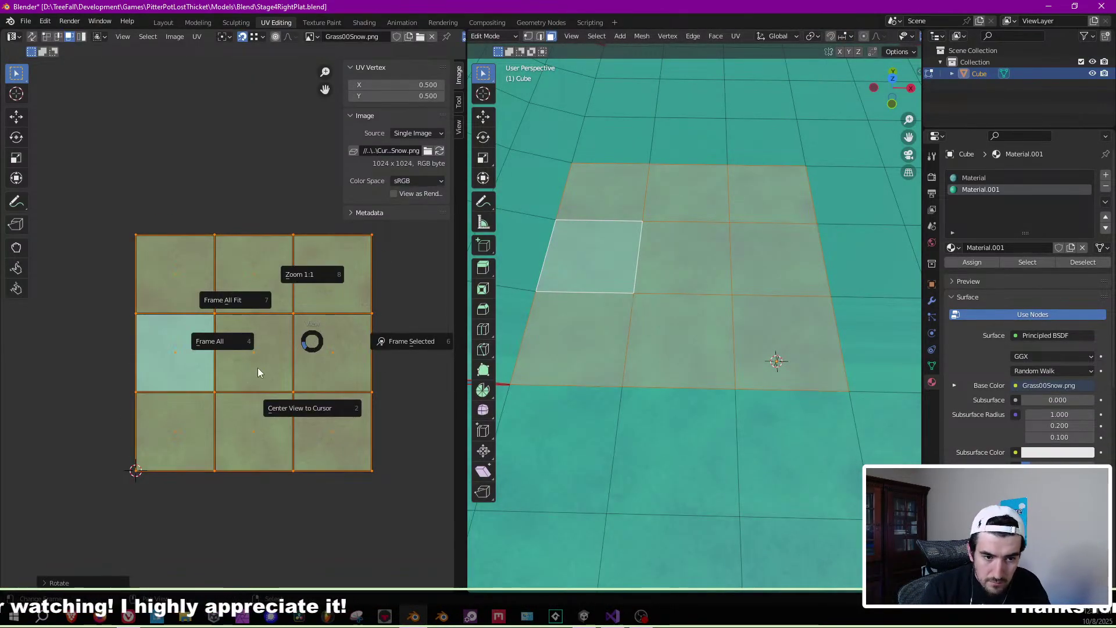
pyautogui.press('Escape')
pyautogui.press('Tab')
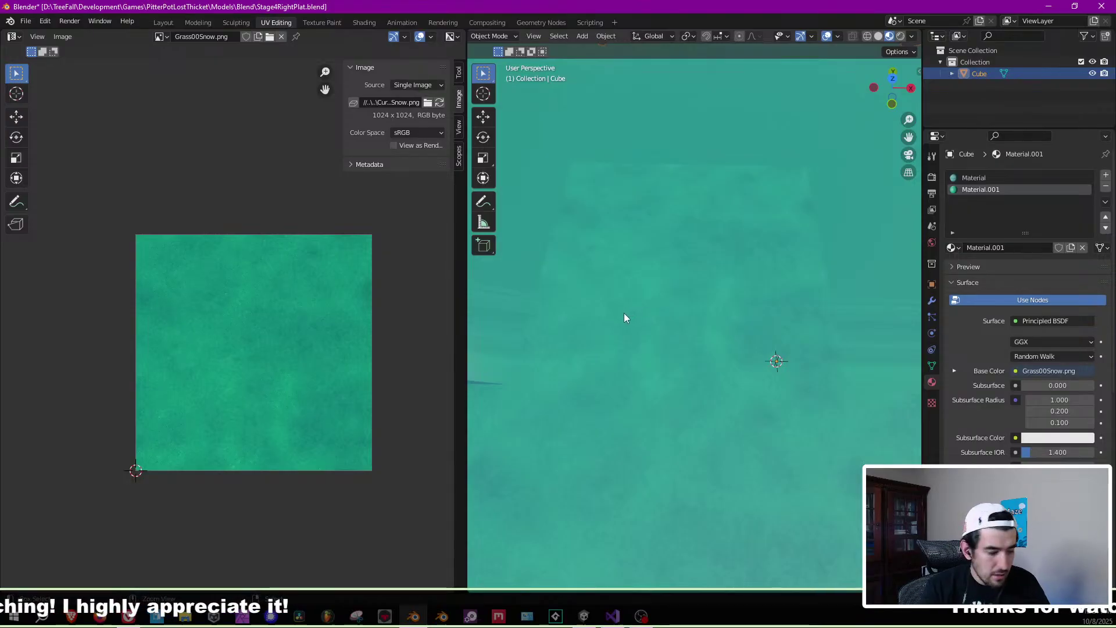
pyautogui.hotkey('ctrl', 's')
pyautogui.scroll(-6, 632, 318)
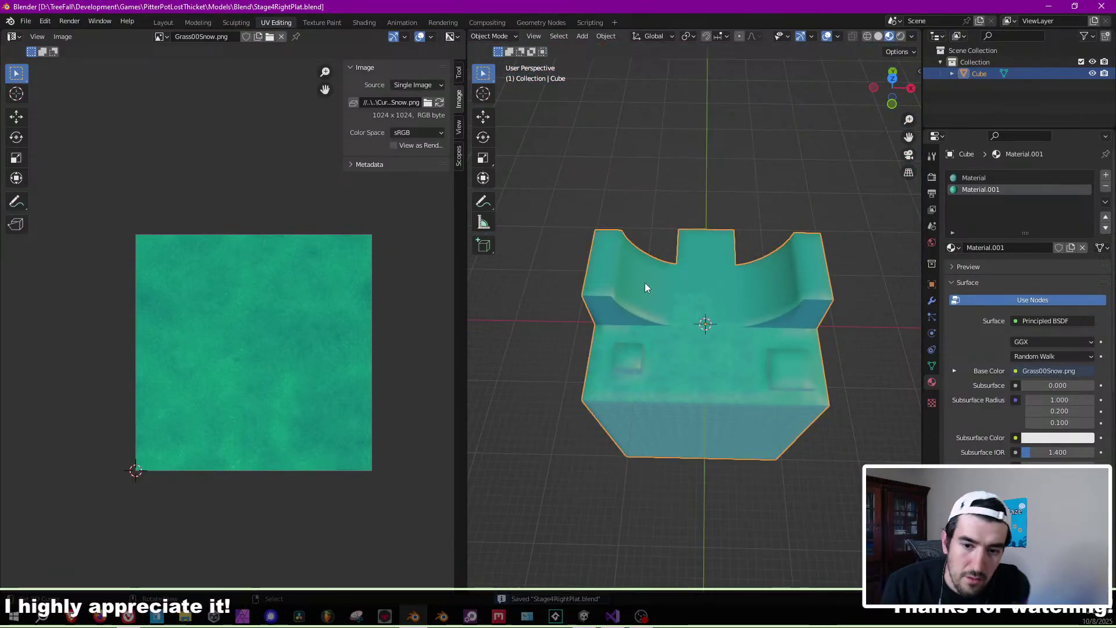
# Unwrap the 12-face block on the curved slope between the side ramp's lower edge and the central slope block.
pyautogui.scroll(3, 654, 298)
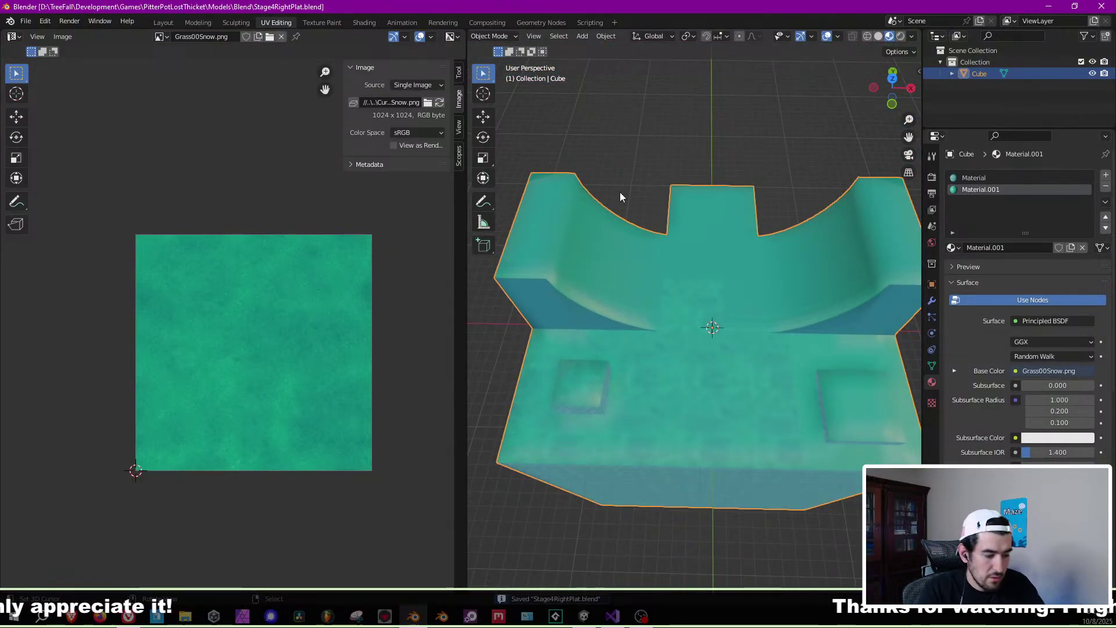
pyautogui.press('Tab')
pyautogui.scroll(5, 737, 296)
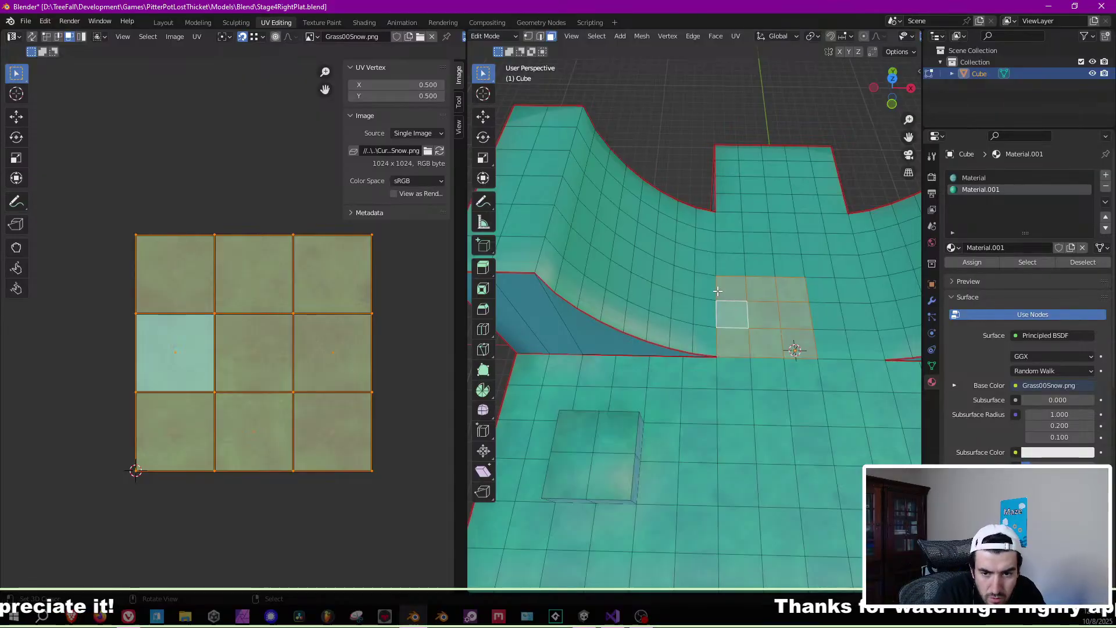
pyautogui.click(696, 346)
pyautogui.keyDown('shift'); pyautogui.click(682, 336); pyautogui.keyUp('shift')
pyautogui.keyDown('shift'); pyautogui.click(663, 329); pyautogui.keyUp('shift')
pyautogui.keyDown('shift'); pyautogui.click(641, 328); pyautogui.keyUp('shift')
pyautogui.keyDown('shift'); pyautogui.moveTo(644, 333); pyautogui.dragTo(660, 351, button='middle'); pyautogui.keyUp('shift')
pyautogui.keyDown('shift'); pyautogui.click(662, 317); pyautogui.keyUp('shift')
pyautogui.keyDown('shift'); pyautogui.click(663, 290); pyautogui.keyUp('shift')
pyautogui.keyDown('shift'); pyautogui.click(678, 294); pyautogui.keyUp('shift')
pyautogui.keyDown('shift'); pyautogui.click(720, 327); pyautogui.keyUp('shift')
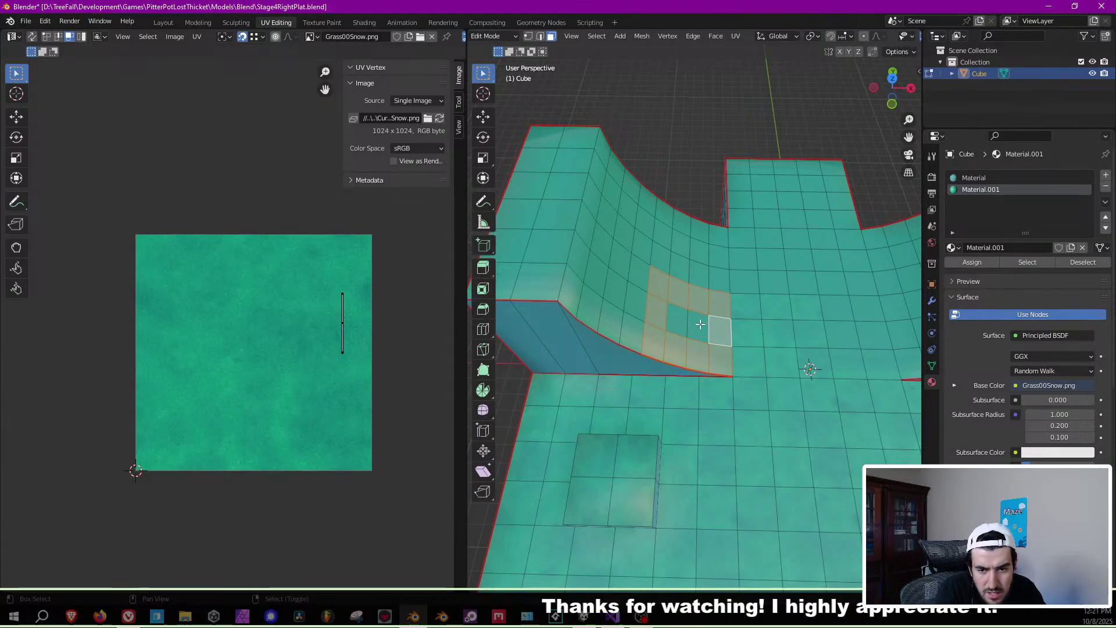
pyautogui.keyDown('shift'); pyautogui.click(697, 321); pyautogui.keyUp('shift')
pyautogui.keyDown('shift'); pyautogui.click(674, 322); pyautogui.keyUp('shift')
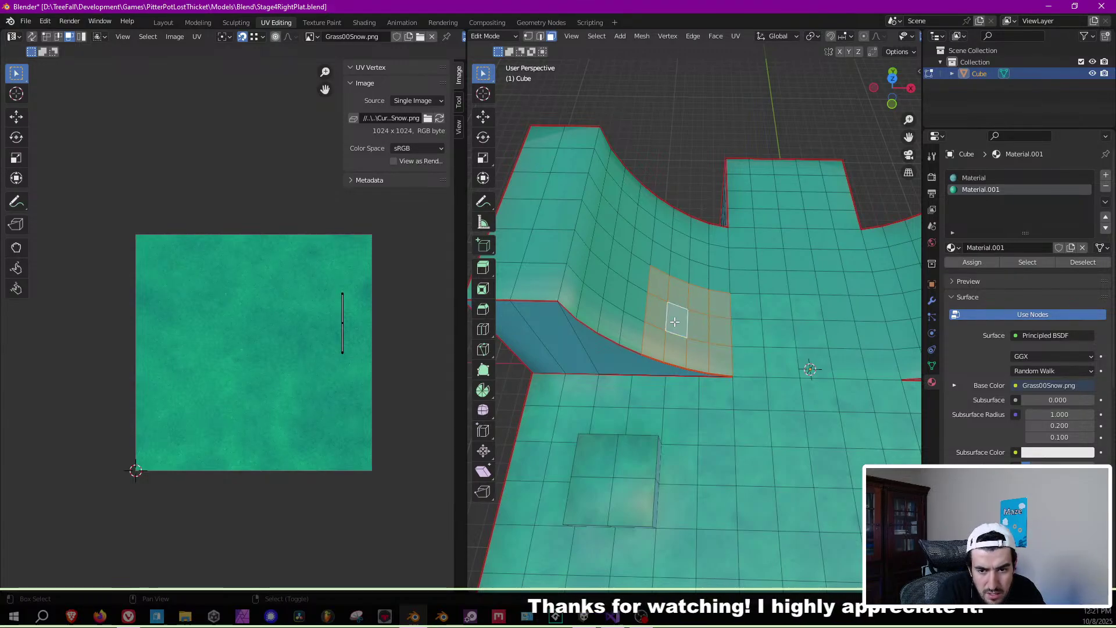
pyautogui.press('u')
pyautogui.click(736, 324)
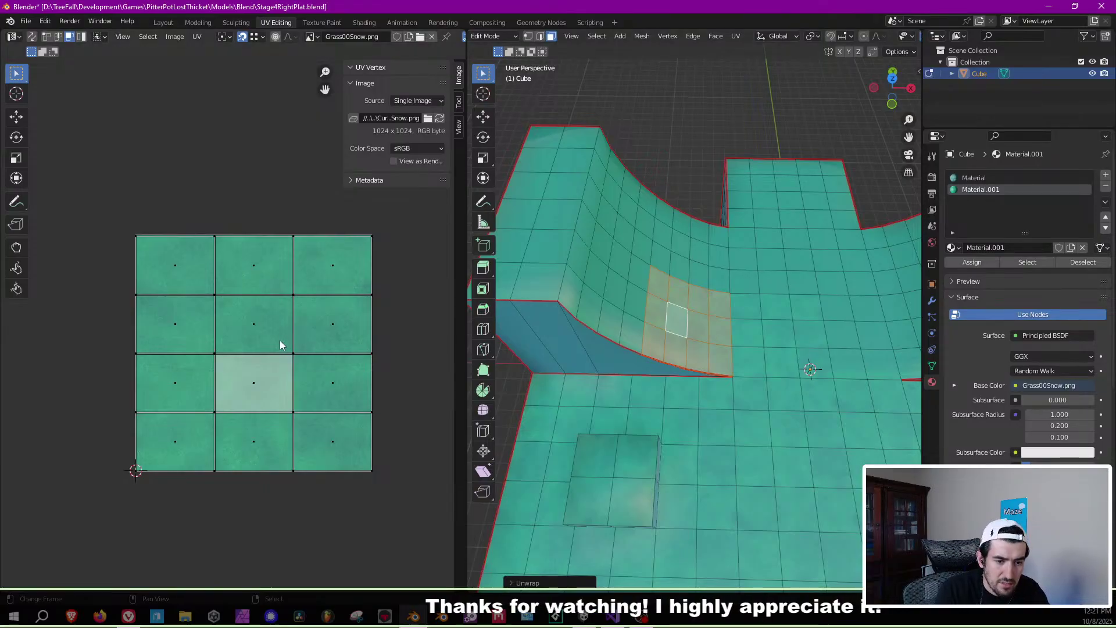
# Center all UVs of the curved block at Y 0.5 and scale them to fit the grass texture.
pyautogui.scroll(5, 281, 344)
pyautogui.scroll(-4, 182, 428)
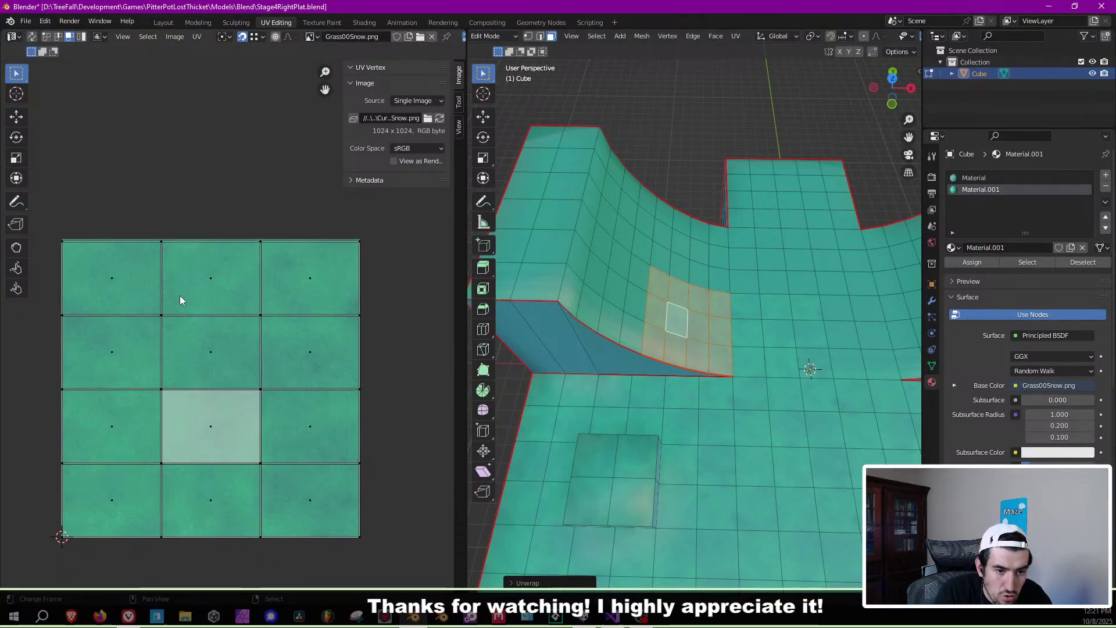
pyautogui.press('a')
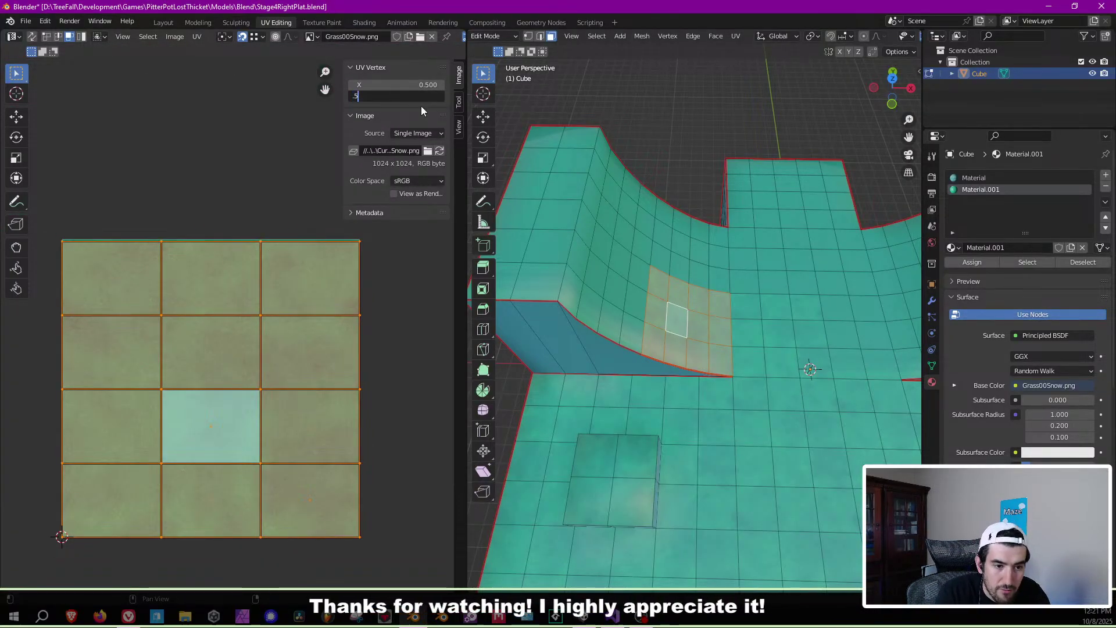
pyautogui.press('Return')
pyautogui.press('s')
pyautogui.click(419, 323)
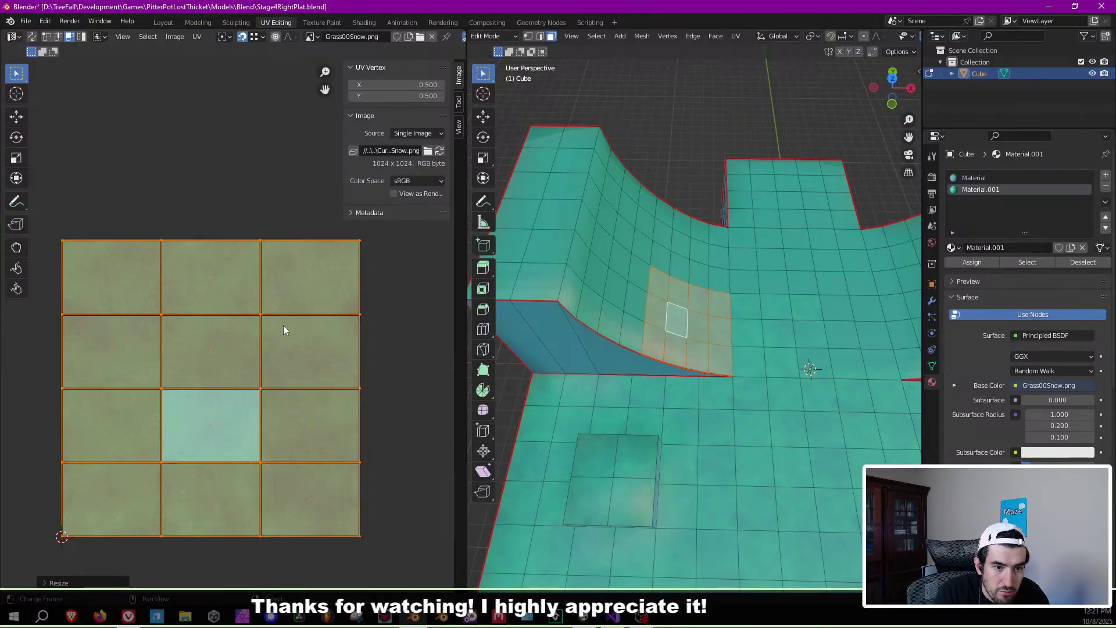
# Check the UV grid against the texture's borders and move its bottom row of vertices along Y to the lower border.
pyautogui.scroll(4, 242, 408)
pyautogui.moveTo(193, 418); pyautogui.dragTo(157, 581, button='middle')
pyautogui.scroll(2, 222, 382)
pyautogui.moveTo(223, 351); pyautogui.dragTo(217, 237, button='middle')
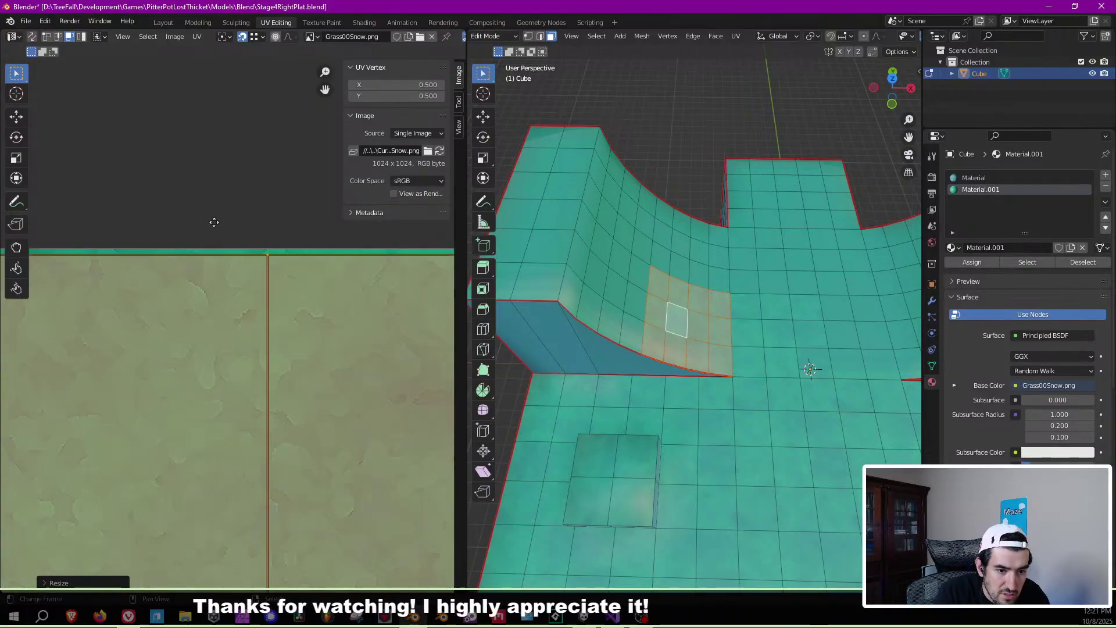
pyautogui.scroll(-9, 242, 370)
pyautogui.moveTo(241, 369); pyautogui.dragTo(236, 353, button='middle')
pyautogui.scroll(8, 187, 457)
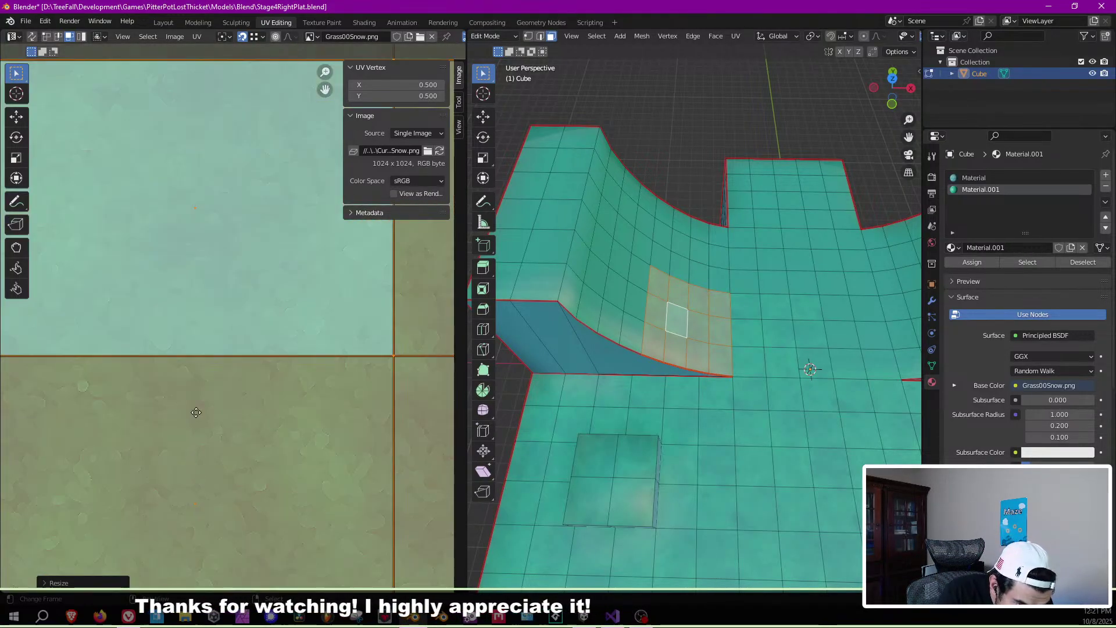
pyautogui.scroll(1, 214, 445)
pyautogui.moveTo(208, 454); pyautogui.dragTo(184, 400, button='middle')
pyautogui.scroll(-4, 204, 430)
pyautogui.scroll(-3, 197, 400)
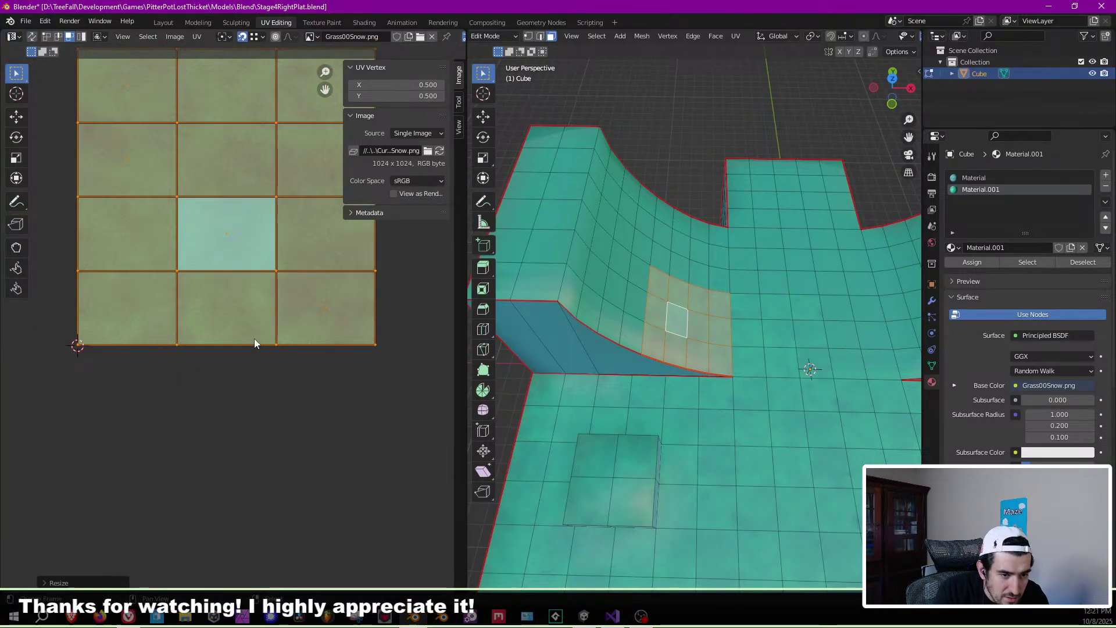
pyautogui.click(120, 365)
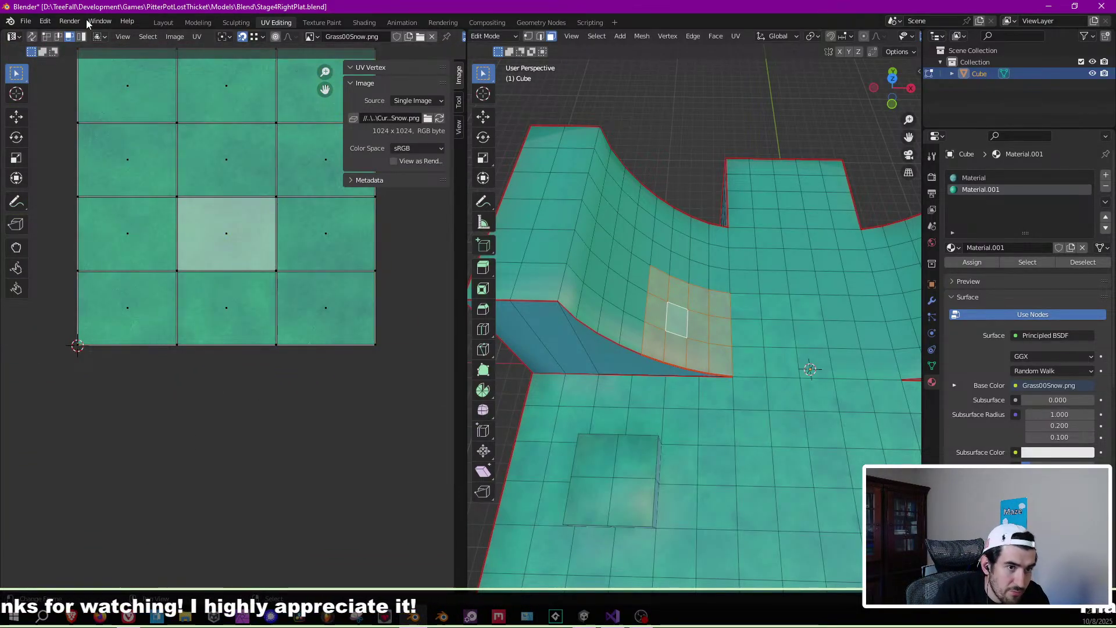
pyautogui.moveTo(61, 305); pyautogui.dragTo(427, 397)
pyautogui.press('g')
pyautogui.press('y')
pyautogui.click(403, 460)
pyautogui.scroll(-5, 233, 320)
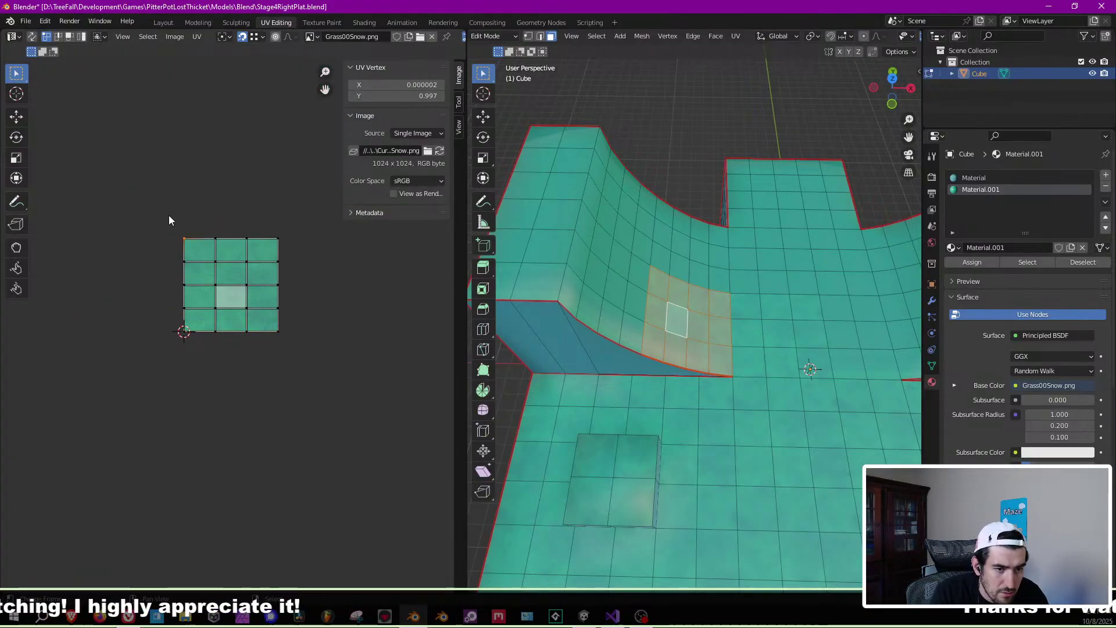
# Move the top row of UV vertices along Y to 1.000 so it meets the texture's upper border.
pyautogui.moveTo(147, 211); pyautogui.dragTo(296, 263)
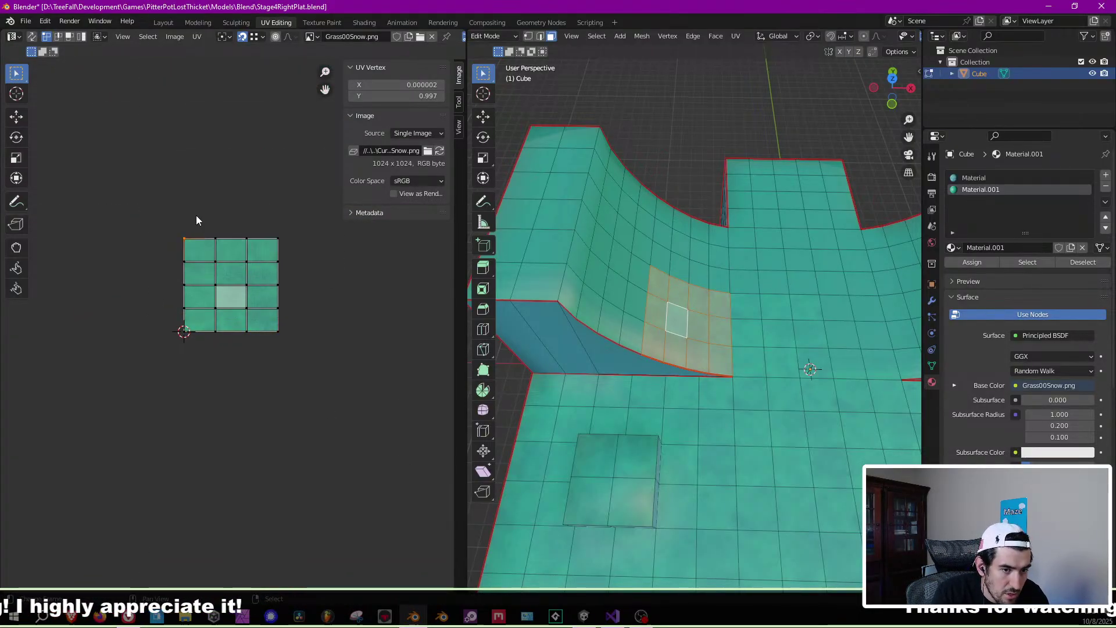
pyautogui.scroll(5, 175, 212)
pyautogui.scroll(-3, 169, 322)
pyautogui.press('b')
pyautogui.moveTo(124, 193); pyautogui.dragTo(339, 223)
pyautogui.press('g')
pyautogui.press('y')
pyautogui.scroll(5, 274, 274)
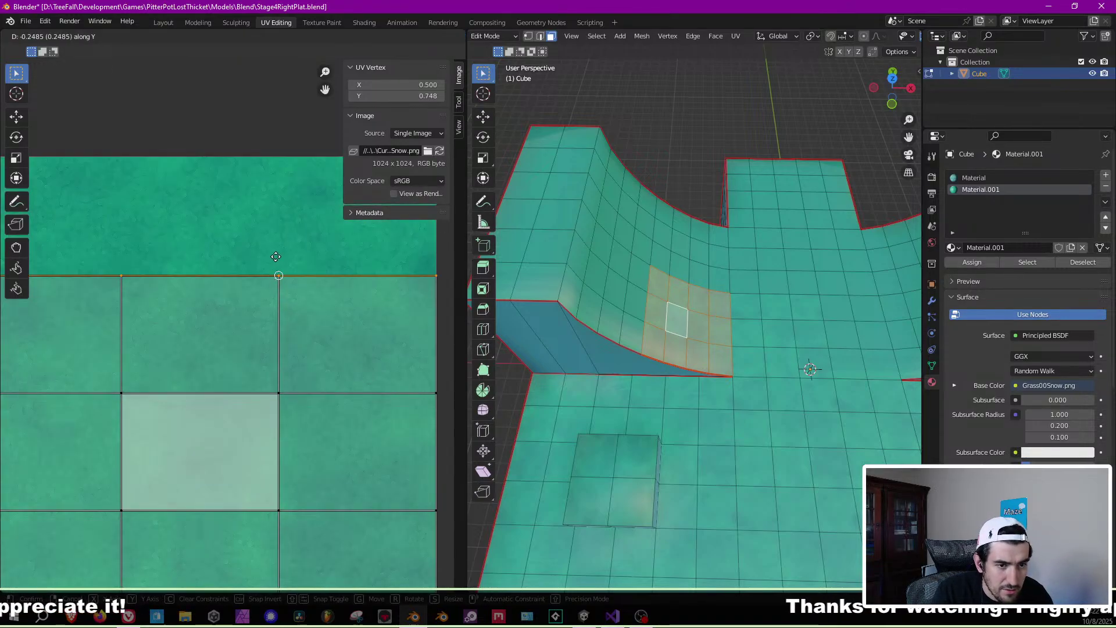
pyautogui.rightClick(275, 227)
pyautogui.moveTo(260, 240); pyautogui.dragTo(268, 334, button='middle')
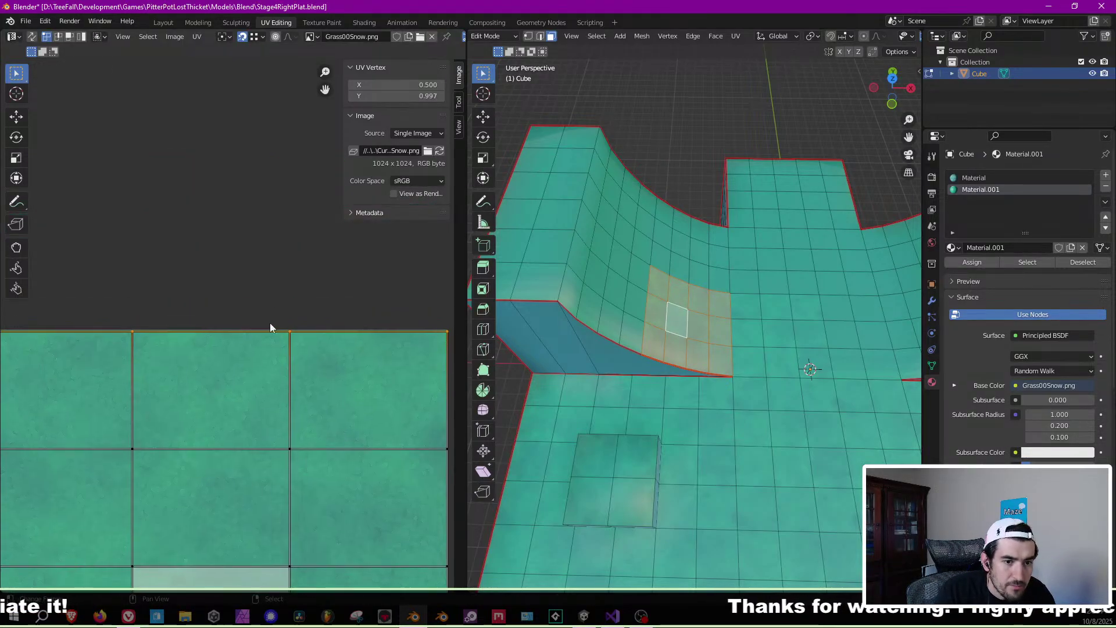
pyautogui.scroll(3, 285, 378)
pyautogui.press('g')
pyautogui.press('y')
pyautogui.click(284, 346)
pyautogui.scroll(-6, 323, 363)
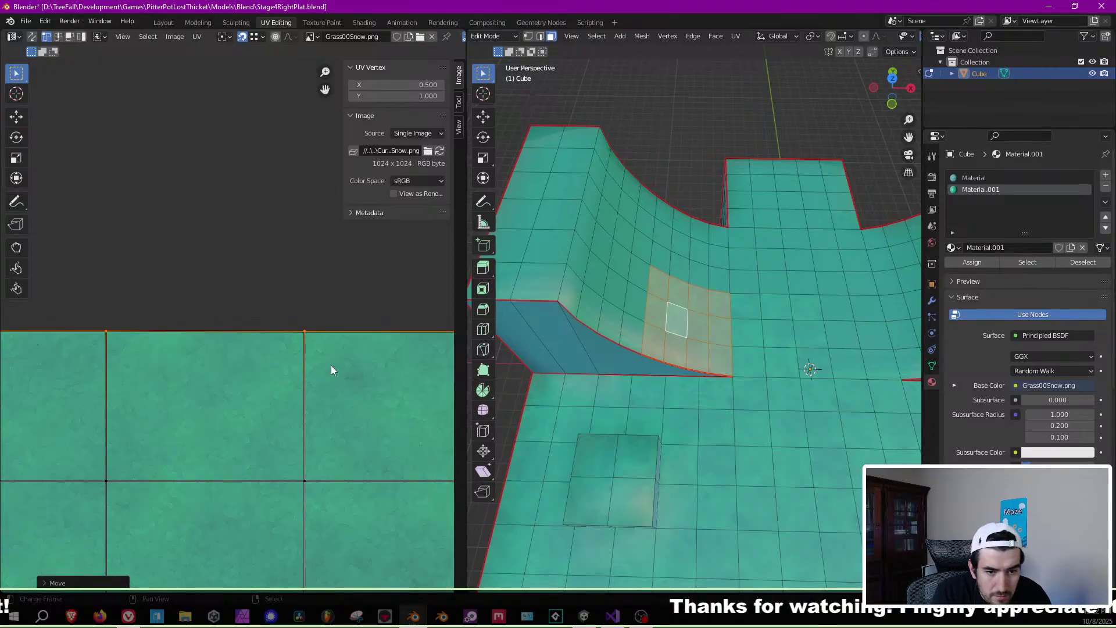
pyautogui.scroll(7, 230, 337)
# Rotate all UVs of the curved block to match its neighbours, check the seams in Object Mode, and save the file.
pyautogui.press('Tab')
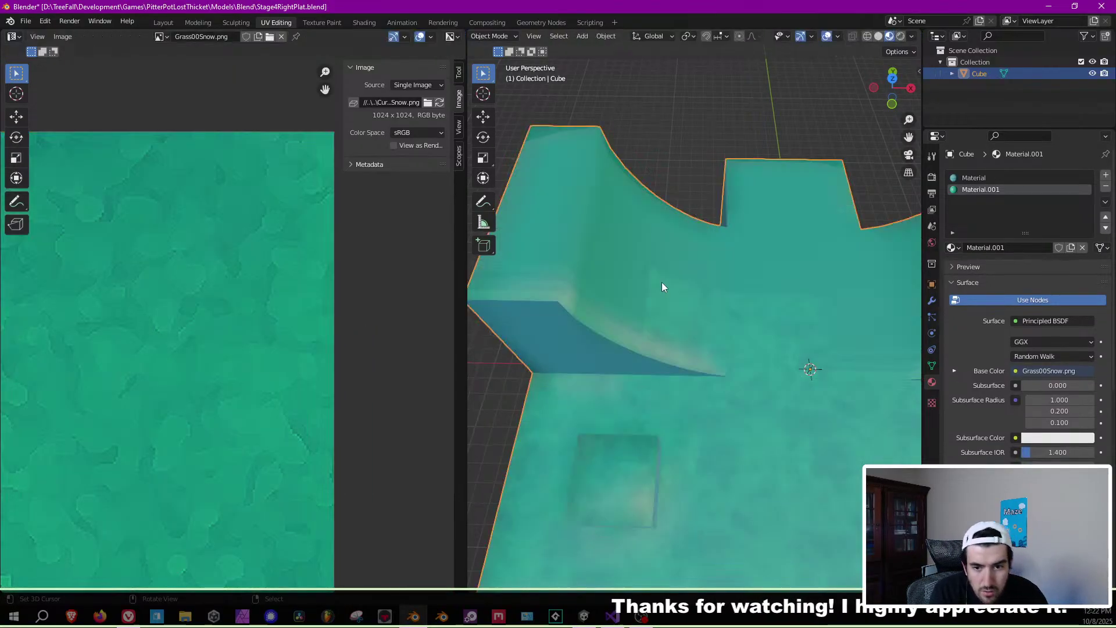
pyautogui.scroll(6, 691, 288)
pyautogui.scroll(-3, 675, 278)
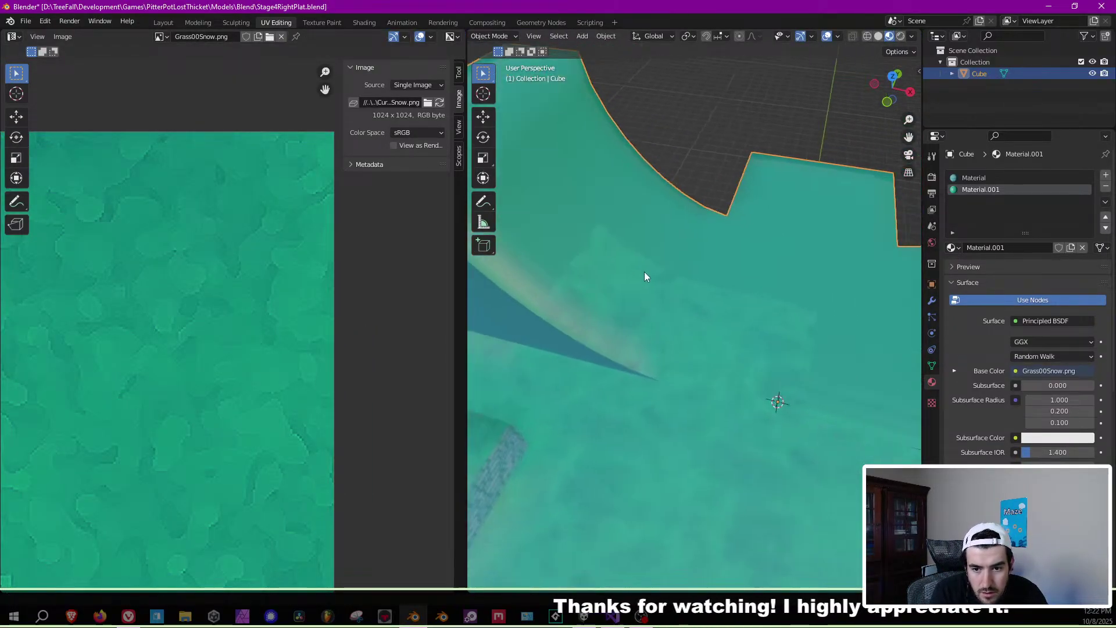
pyautogui.press('Tab')
pyautogui.scroll(-4, 192, 311)
pyautogui.press('a')
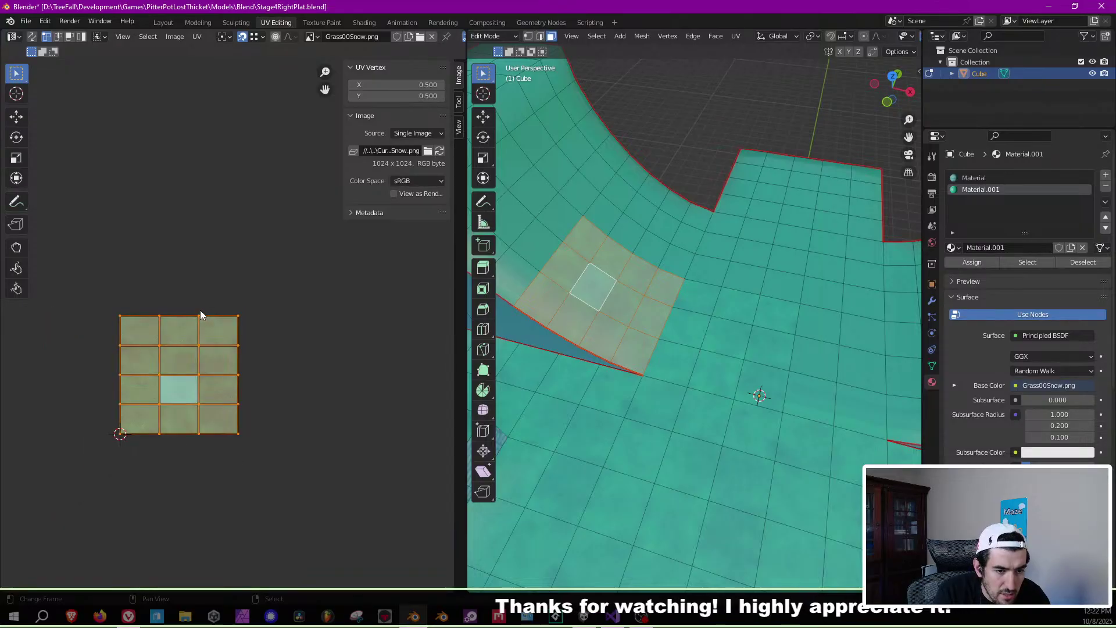
pyautogui.scroll(4, 621, 308)
pyautogui.press('Tab')
pyautogui.scroll(2, 627, 360)
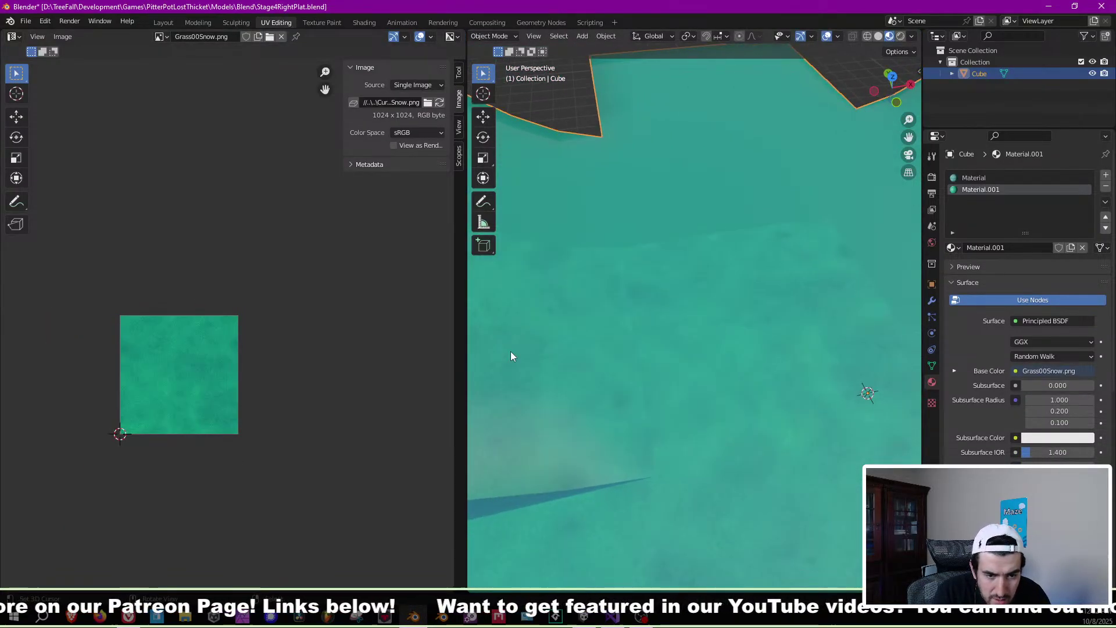
pyautogui.press('Tab')
pyautogui.press('r')
pyautogui.press('Tab')
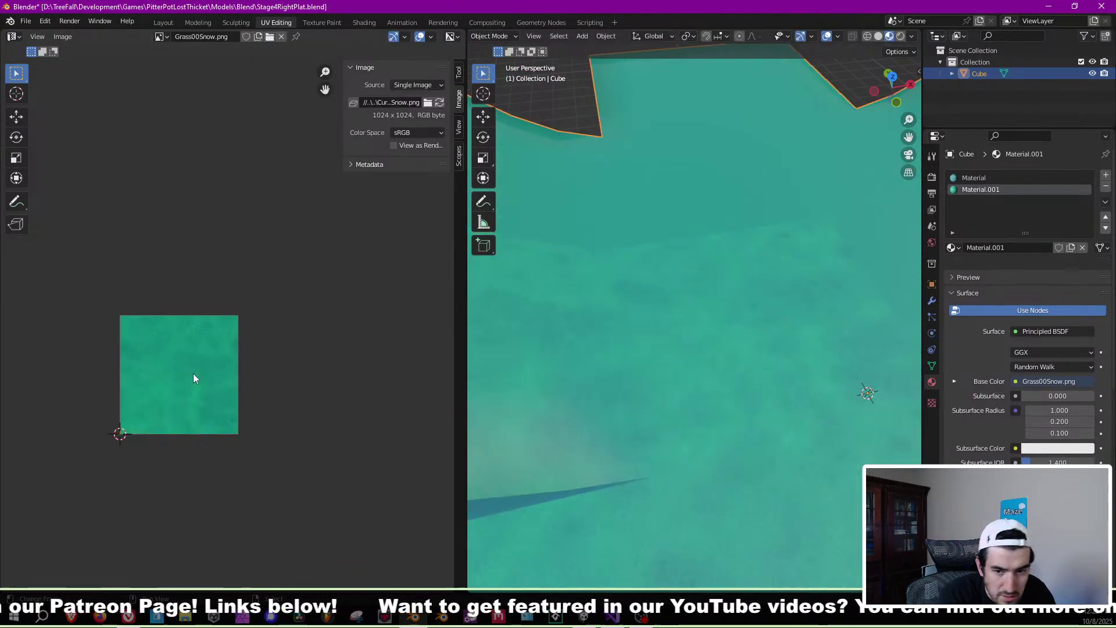
pyautogui.scroll(-5, 713, 291)
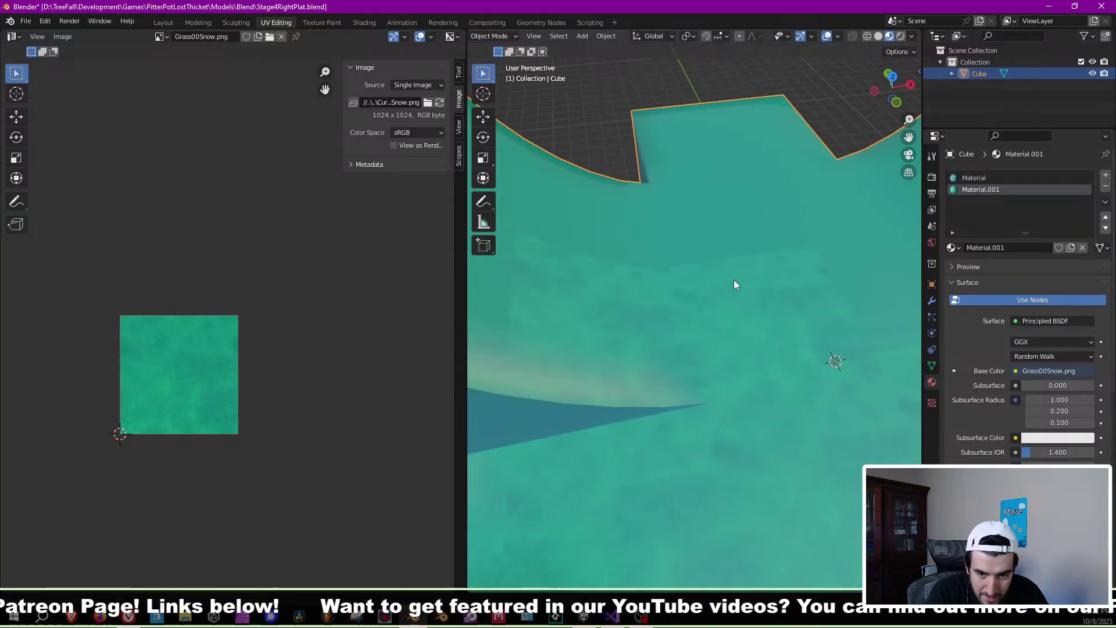
pyautogui.hotkey('ctrl', 's')
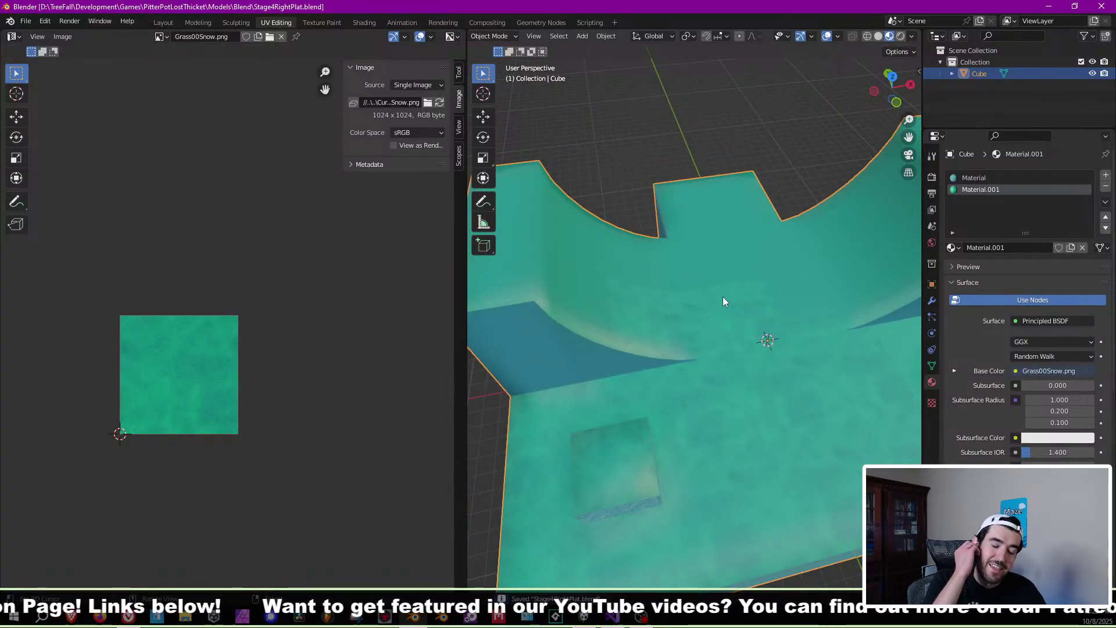
# Unwrap the 3 × 3 block of faces high on the curved side ramp, along its front edge.
pyautogui.moveTo(723, 297); pyautogui.dragTo(606, 346, button='middle')
pyautogui.press('Tab')
pyautogui.click(636, 292)
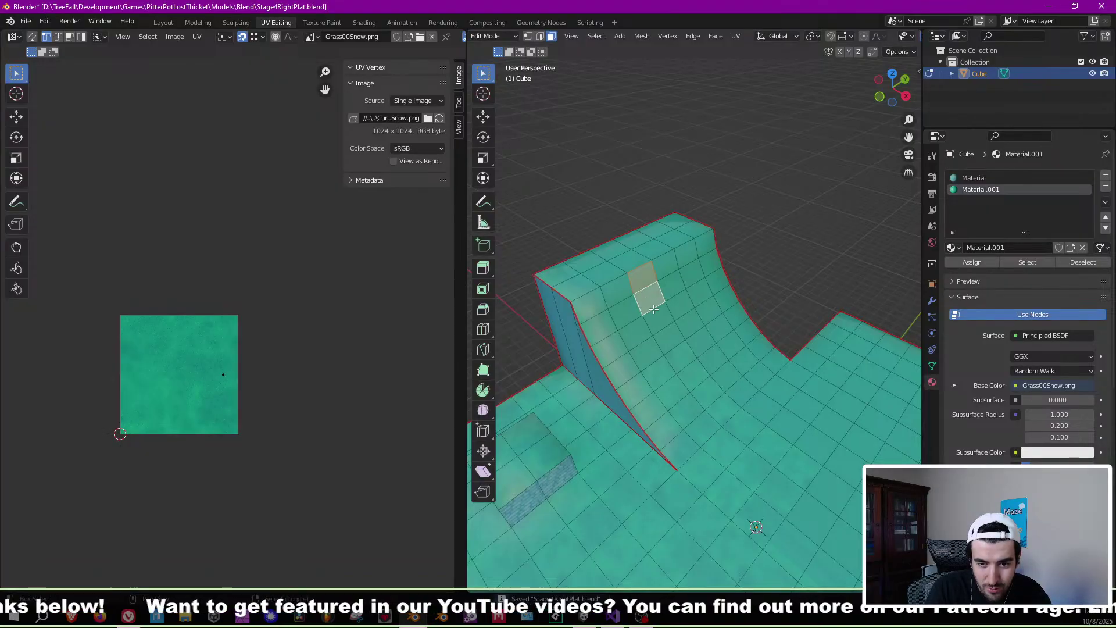
pyautogui.keyDown('ctrl'); pyautogui.click(636, 345); pyautogui.keyUp('ctrl')
pyautogui.keyDown('ctrl'); pyautogui.click(610, 349); pyautogui.keyUp('ctrl')
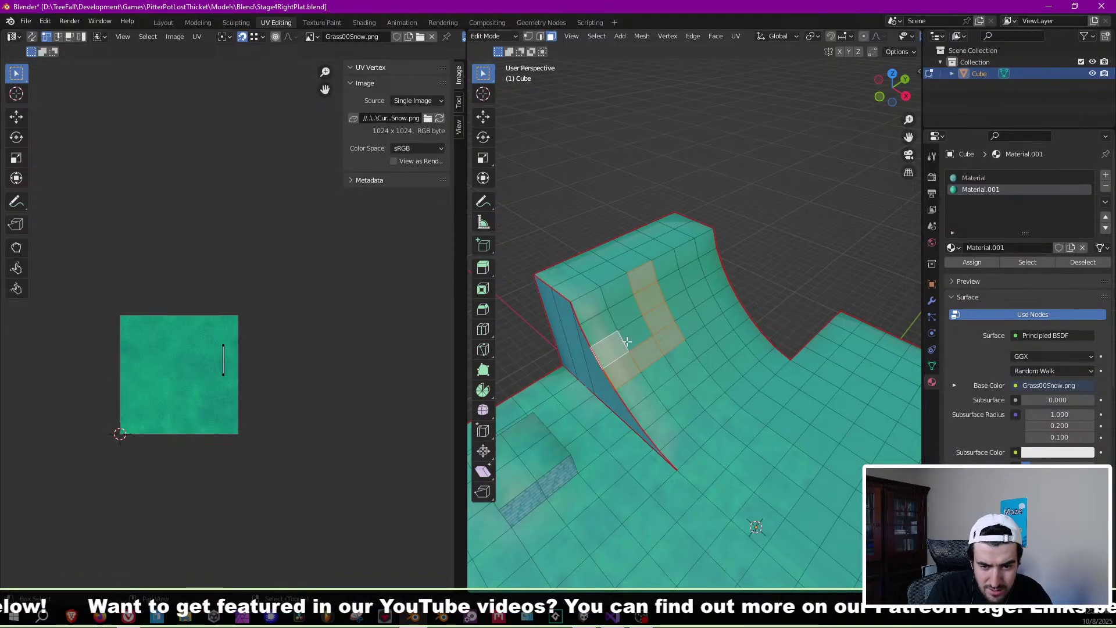
pyautogui.keyDown('ctrl'); pyautogui.click(622, 314); pyautogui.keyUp('ctrl')
pyautogui.keyDown('ctrl'); pyautogui.click(597, 311); pyautogui.keyUp('ctrl')
pyautogui.keyDown('ctrl'); pyautogui.click(616, 291); pyautogui.keyUp('ctrl')
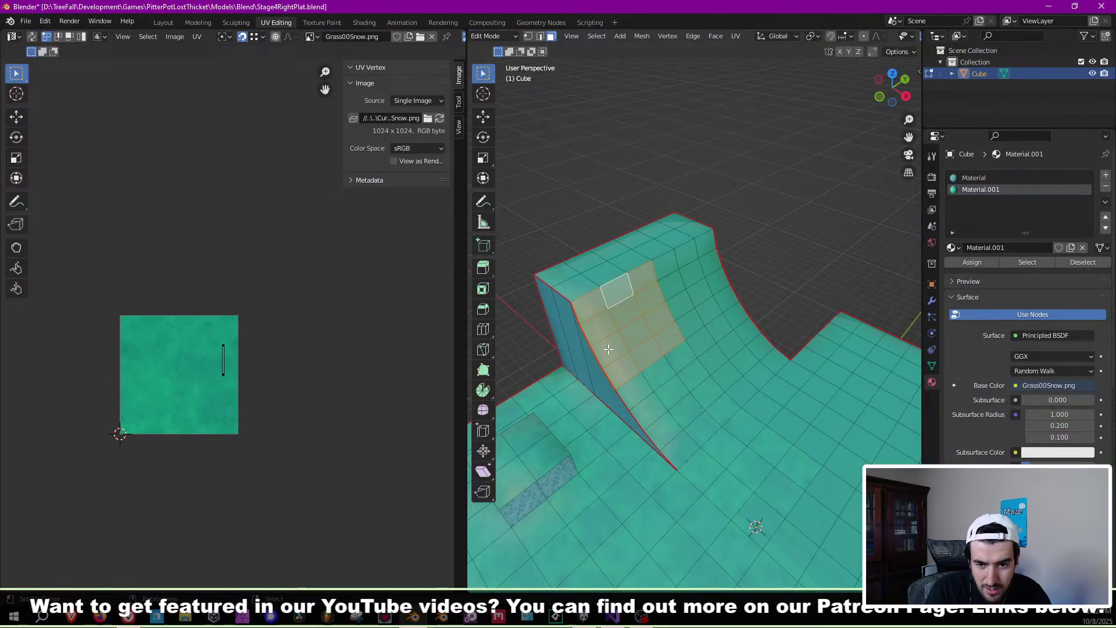
pyautogui.press('u')
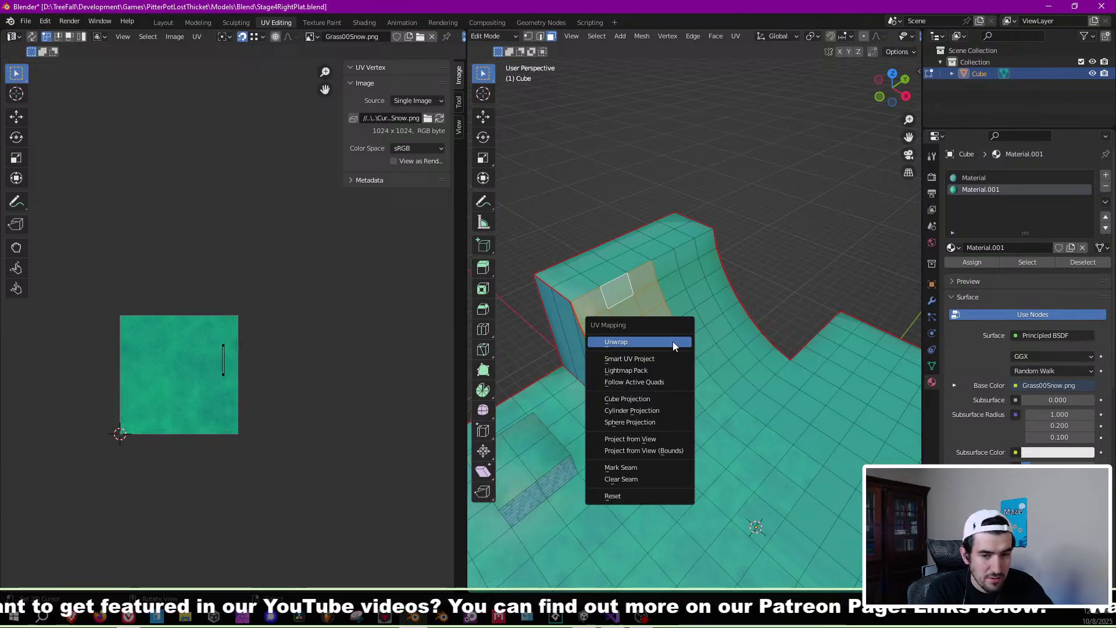
pyautogui.click(668, 340)
# Unwrap the block of faces three across and four down, high on the curved side ramp along its back edge.
pyautogui.scroll(-2, 689, 305)
pyautogui.click(689, 304)
pyautogui.hotkey('ctrl', 'z')
pyautogui.scroll(3, 735, 306)
pyautogui.click(686, 328)
pyautogui.keyDown('shift'); pyautogui.click(722, 301); pyautogui.keyUp('shift')
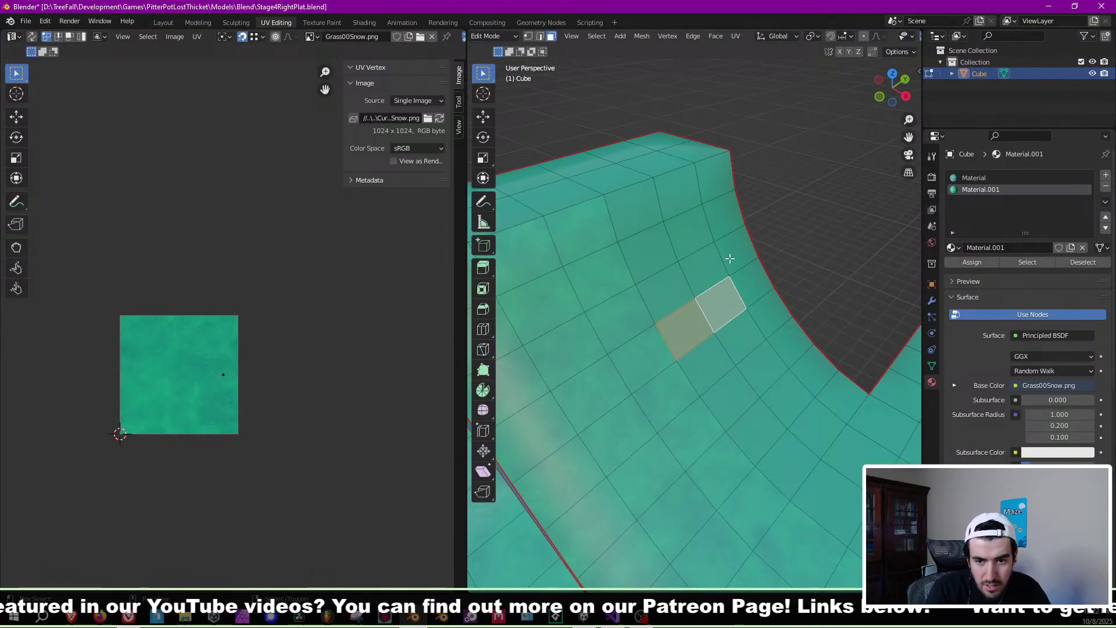
pyautogui.keyDown('shift'); pyautogui.click(733, 255); pyautogui.keyUp('shift')
pyautogui.keyDown('shift'); pyautogui.click(752, 282); pyautogui.keyUp('shift')
pyautogui.keyDown('shift'); pyautogui.click(705, 271); pyautogui.keyUp('shift')
pyautogui.keyDown('shift'); pyautogui.click(664, 292); pyautogui.keyUp('shift')
pyautogui.keyDown('shift'); pyautogui.click(655, 257); pyautogui.keyUp('shift')
pyautogui.keyDown('shift'); pyautogui.click(722, 214); pyautogui.keyUp('shift')
pyautogui.keyDown('shift'); pyautogui.click(705, 176); pyautogui.keyUp('shift')
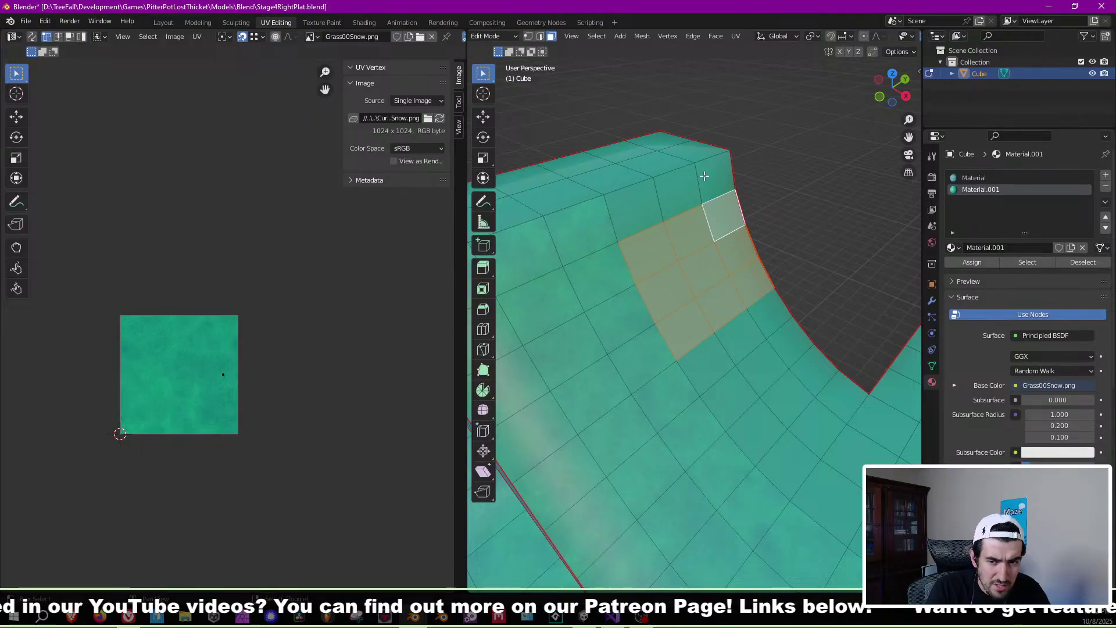
pyautogui.keyDown('shift'); pyautogui.click(683, 192); pyautogui.keyUp('shift')
pyautogui.keyDown('shift'); pyautogui.click(687, 239); pyautogui.keyUp('shift')
pyautogui.keyDown('shift'); pyautogui.click(643, 211); pyautogui.keyUp('shift')
pyautogui.press('u')
pyautogui.click(632, 214)
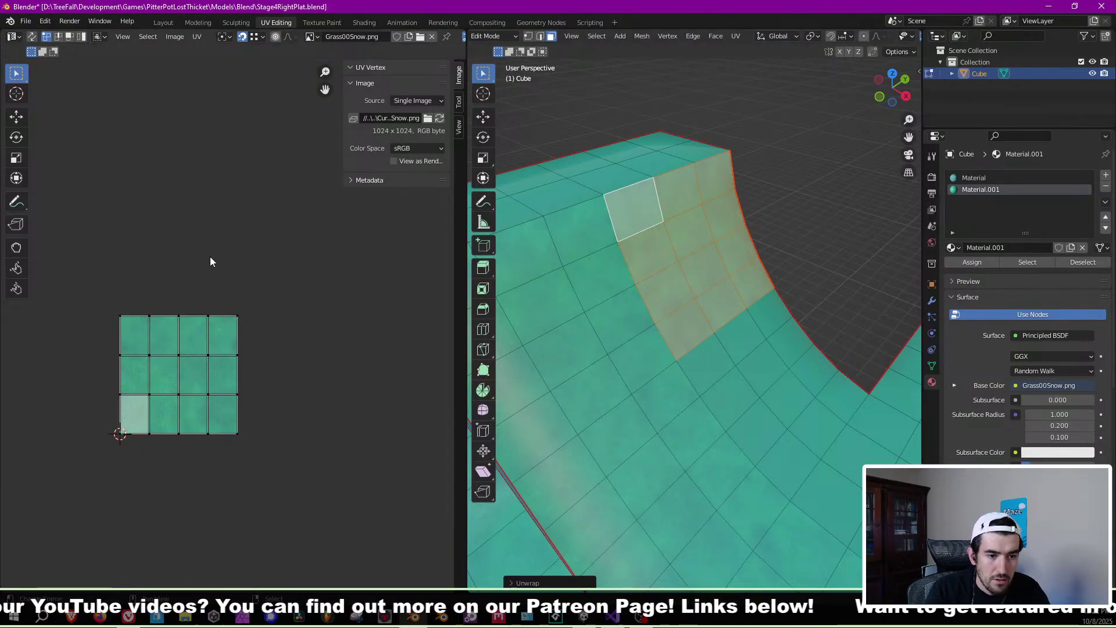
# Select the block of faces three across and four down, high on the side ramp along its front edge.
pyautogui.keyDown('shift'); pyautogui.click(592, 227); pyautogui.keyUp('shift')
pyautogui.keyDown('shift'); pyautogui.click(615, 282); pyautogui.keyUp('shift')
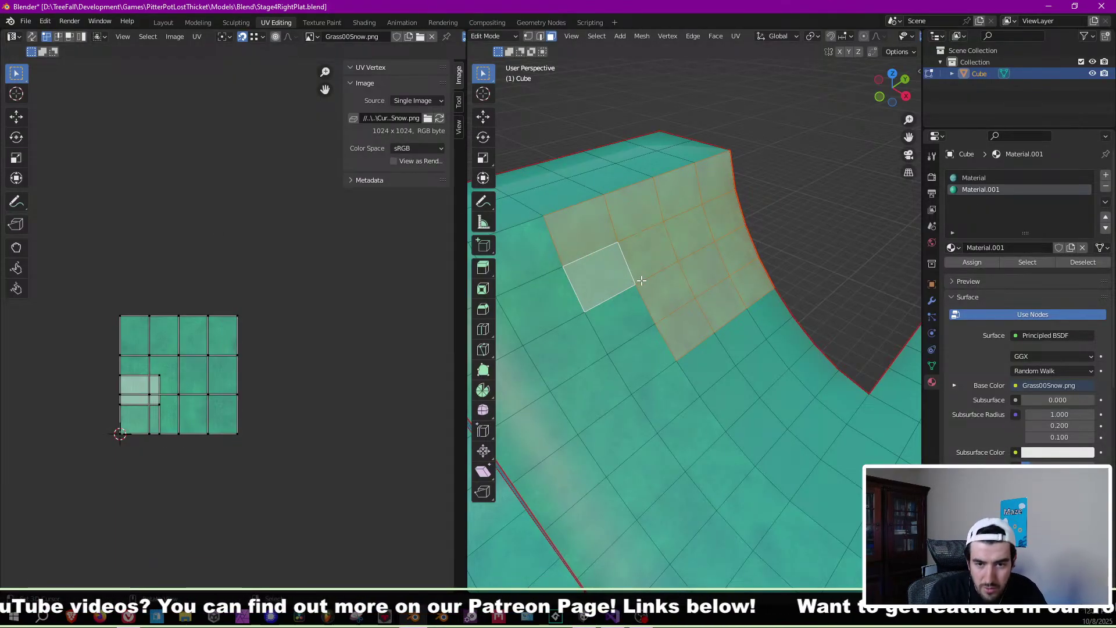
pyautogui.moveTo(597, 263); pyautogui.dragTo(567, 262, button='middle')
pyautogui.click(616, 266)
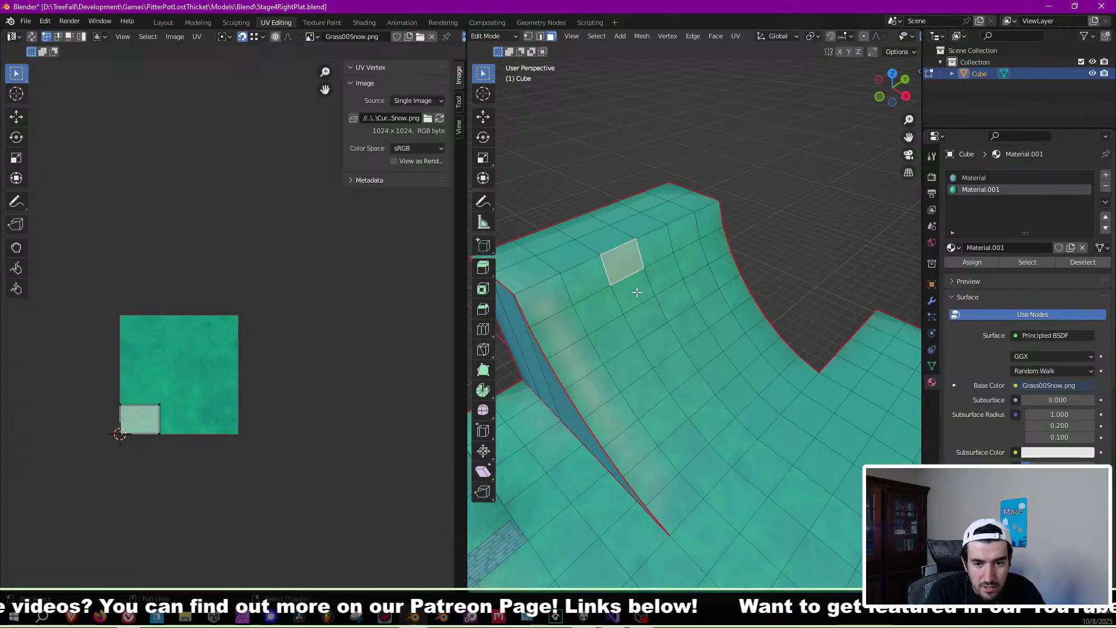
pyautogui.keyDown('ctrl'); pyautogui.click(655, 344); pyautogui.keyUp('ctrl')
pyautogui.keyDown('ctrl'); pyautogui.click(606, 383); pyautogui.keyUp('ctrl')
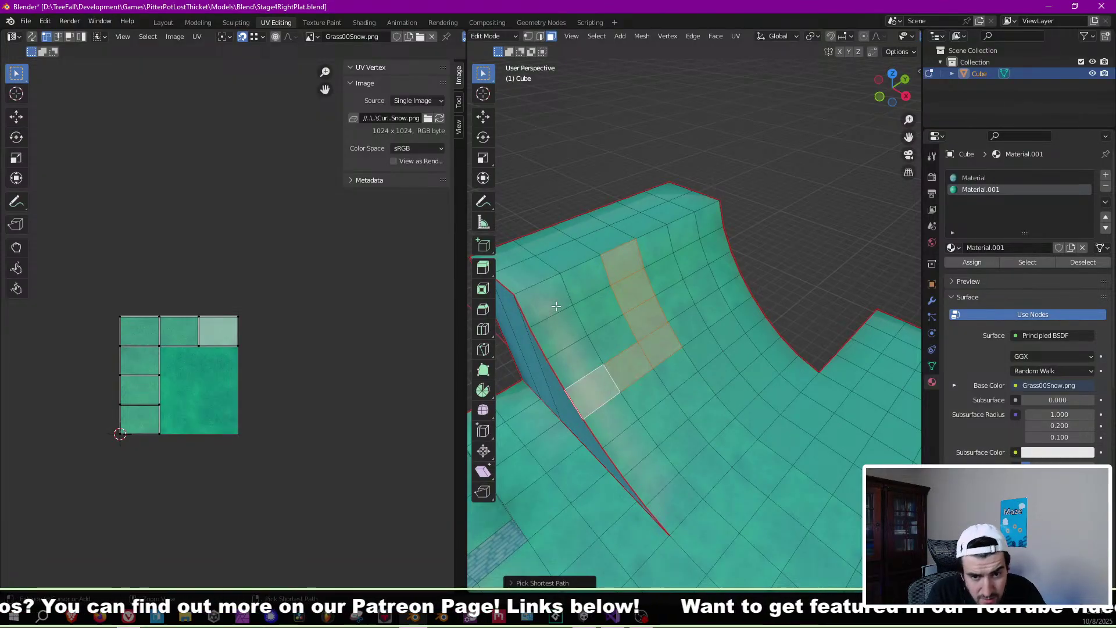
pyautogui.keyDown('ctrl'); pyautogui.click(559, 309); pyautogui.keyUp('ctrl')
pyautogui.keyDown('ctrl'); pyautogui.click(591, 282); pyautogui.keyUp('ctrl')
pyautogui.keyDown('ctrl'); pyautogui.click(617, 340); pyautogui.keyUp('ctrl')
# Check the top UV row against the texture's upper border and set the Y position of all the block's UVs to 0.5.
pyautogui.scroll(7, 230, 356)
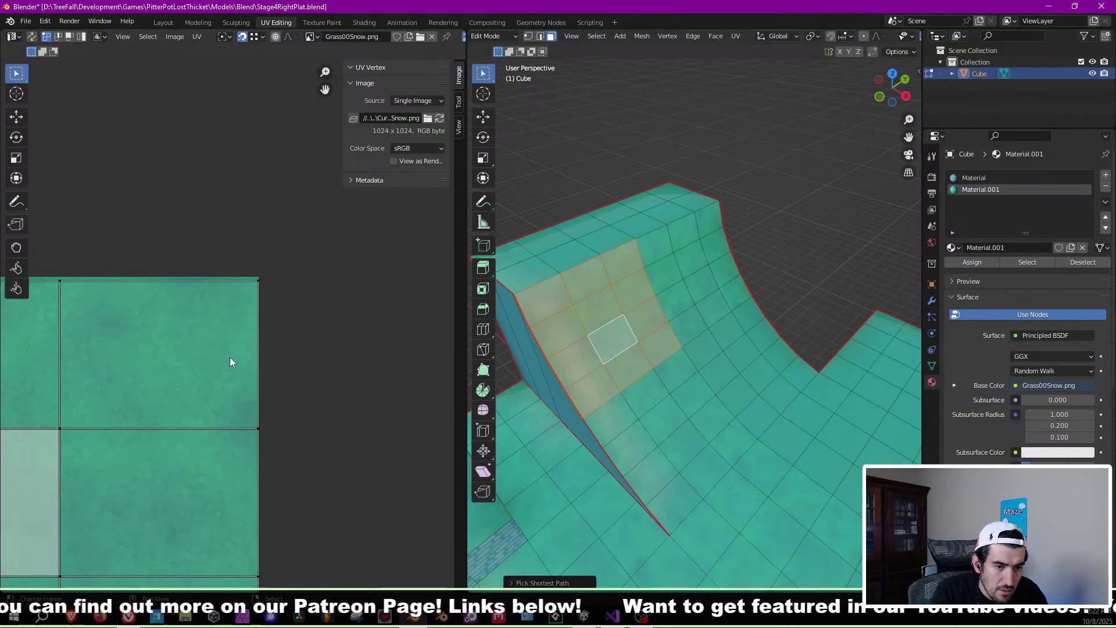
pyautogui.moveTo(249, 354); pyautogui.dragTo(312, 294, button='middle')
pyautogui.scroll(-4, 312, 293)
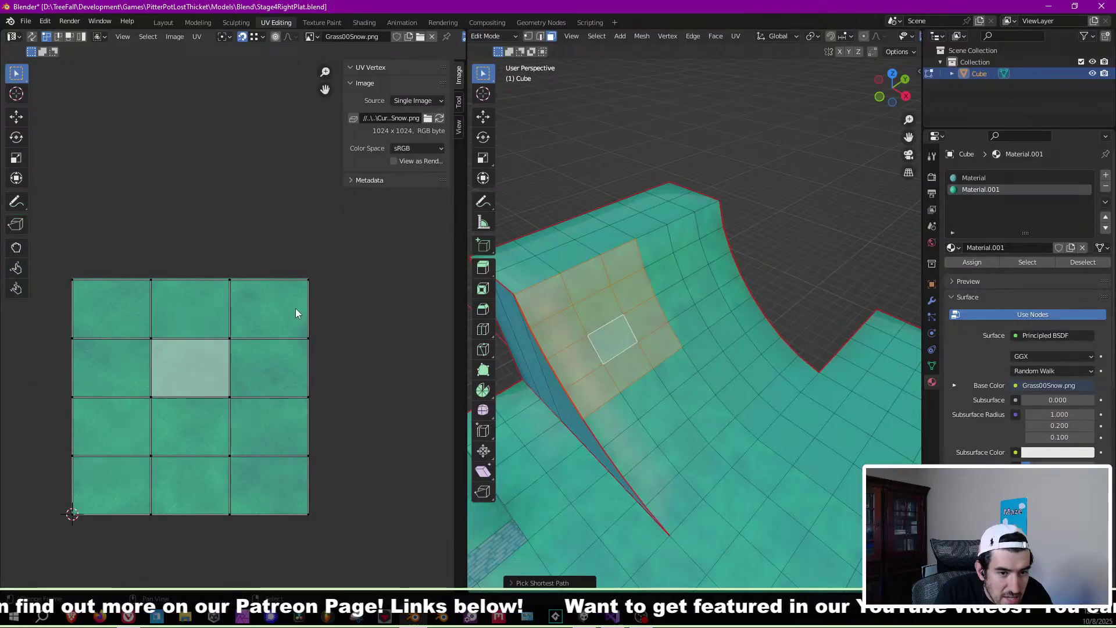
pyautogui.scroll(1, 204, 303)
pyautogui.moveTo(145, 253); pyautogui.dragTo(228, 253, button='middle')
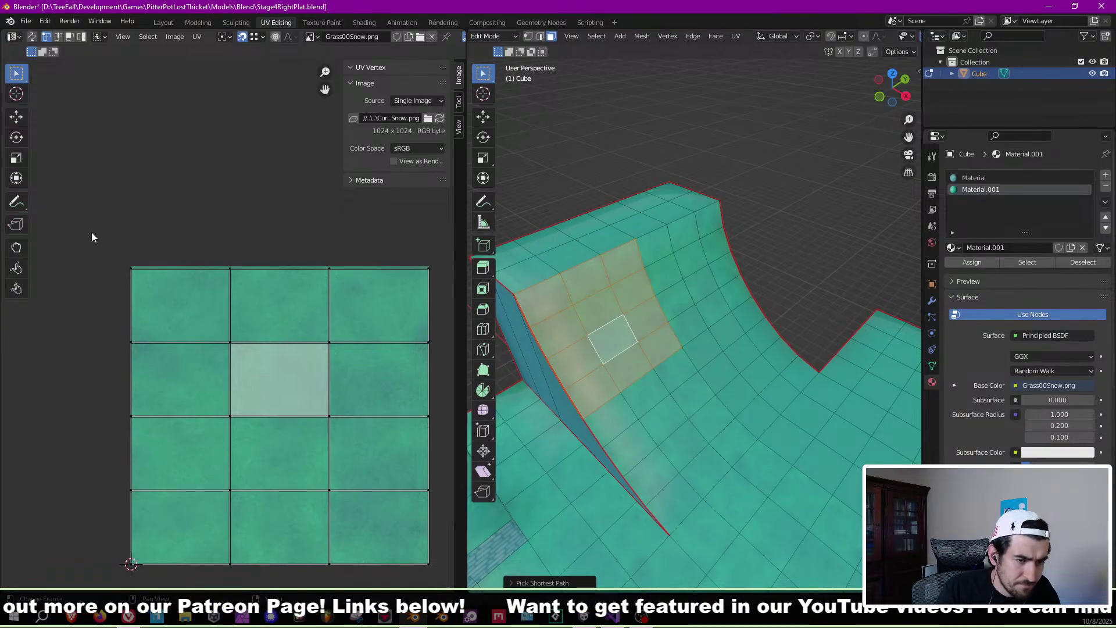
pyautogui.moveTo(92, 235); pyautogui.dragTo(440, 276)
pyautogui.scroll(3, 271, 295)
pyautogui.scroll(2, 271, 294)
pyautogui.scroll(-7, 271, 294)
pyautogui.press('a')
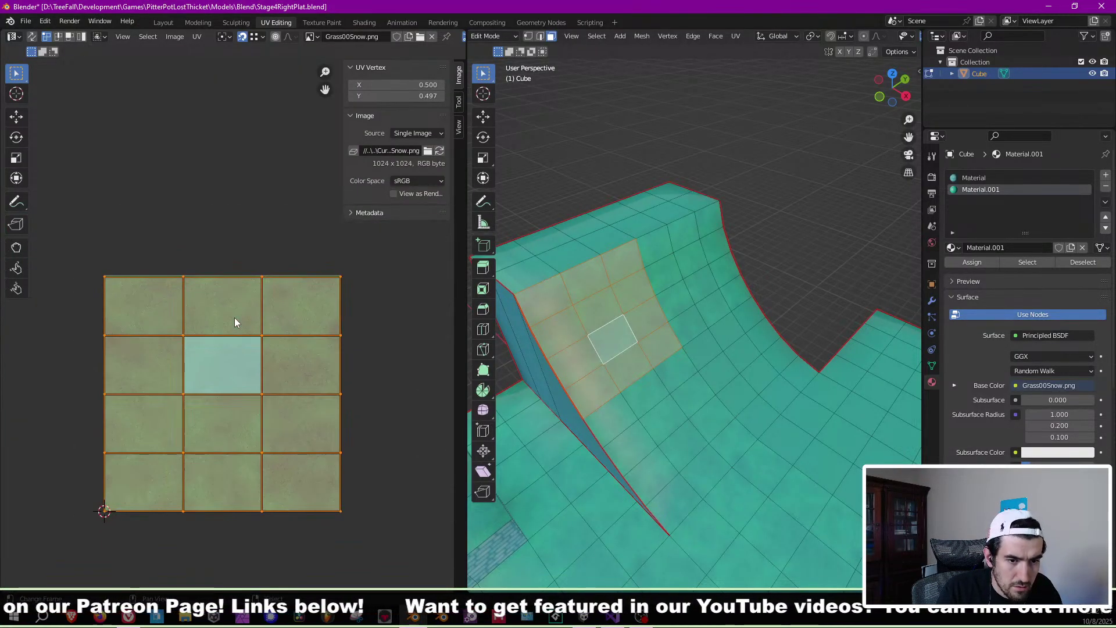
pyautogui.click(410, 96)
pyautogui.write('0.5')
pyautogui.press('Return')
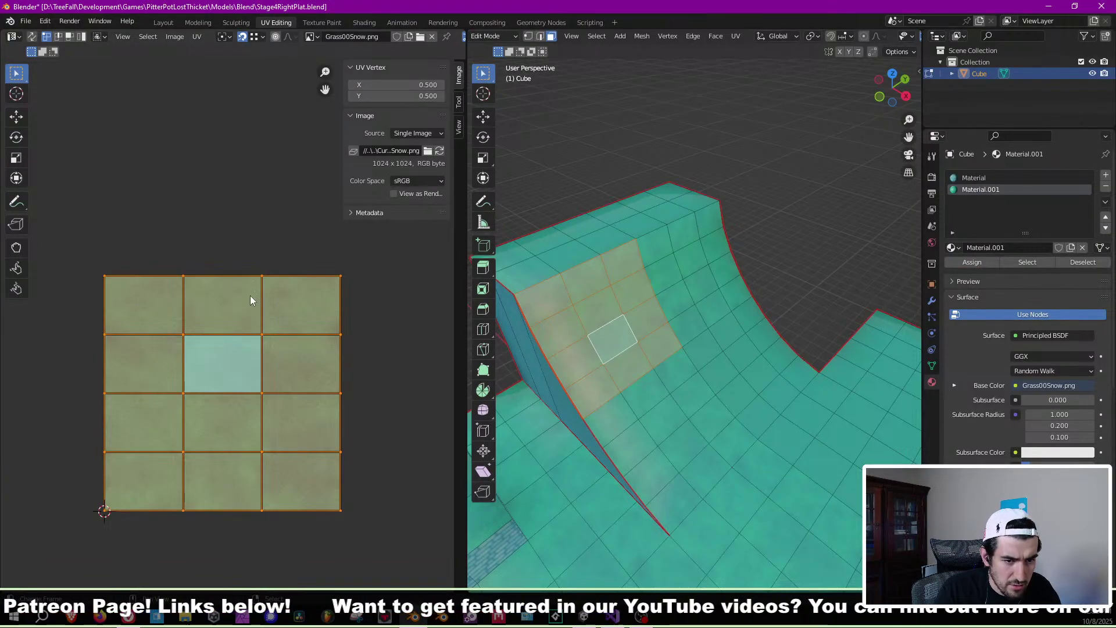
# Move the top row of the front block's UV vertices along Y to 1.000, onto the texture's upper border.
pyautogui.click(140, 248)
pyautogui.press('a')
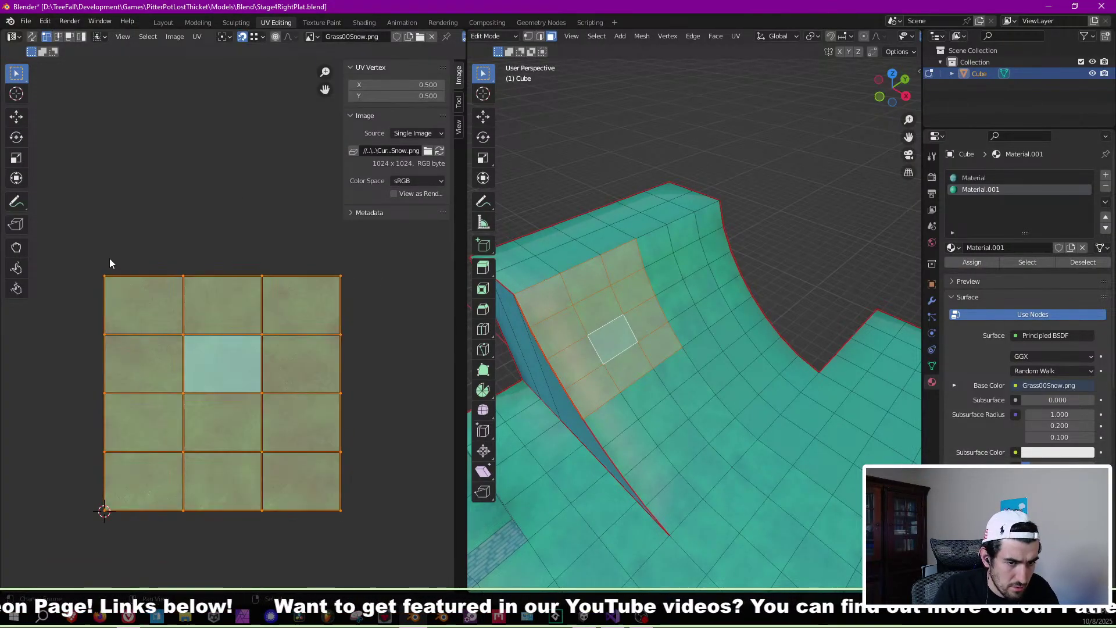
pyautogui.scroll(3, 139, 335)
pyautogui.click(190, 298)
pyautogui.press('b')
pyautogui.moveTo(68, 264); pyautogui.dragTo(273, 327)
pyautogui.scroll(-5, 274, 328)
pyautogui.press('b')
pyautogui.moveTo(175, 298); pyautogui.dragTo(343, 327)
pyautogui.scroll(5, 269, 314)
pyautogui.press('g')
pyautogui.press('y')
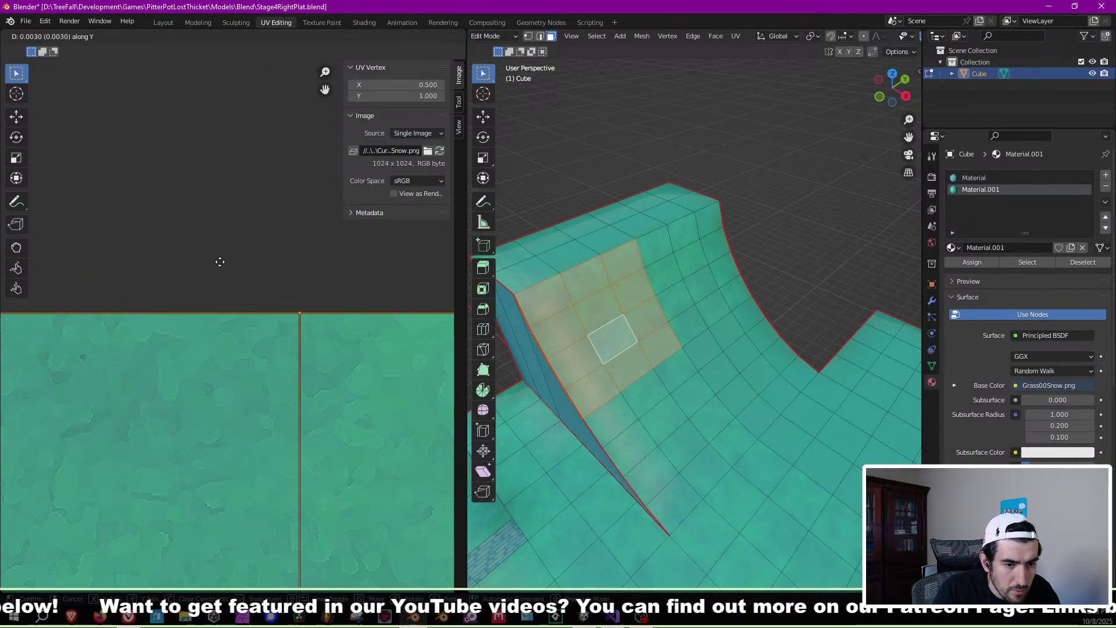
pyautogui.click(219, 261)
# Select the bottom row of the front block's UV vertices and compare it with the texture's lower border.
pyautogui.scroll(-6, 204, 383)
pyautogui.moveTo(206, 388); pyautogui.dragTo(215, 295, button='middle')
pyautogui.scroll(4, 219, 361)
pyautogui.scroll(2, 233, 348)
pyautogui.hotkey('alt', 'a')
pyautogui.scroll(-3, 110, 366)
pyautogui.press('b')
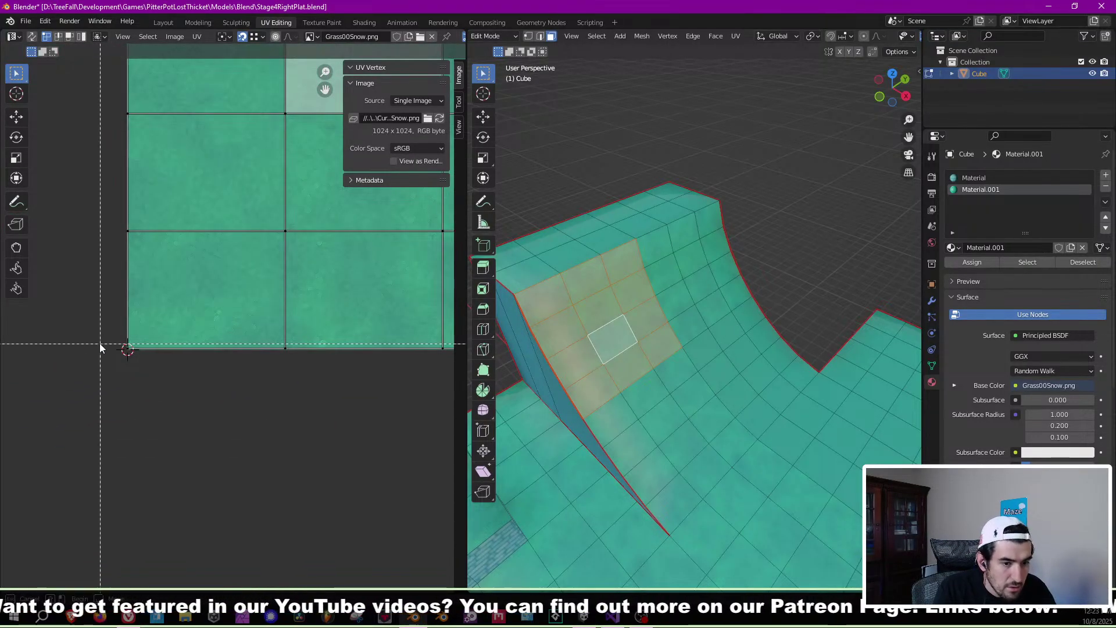
pyautogui.moveTo(117, 352); pyautogui.dragTo(359, 390)
pyautogui.scroll(-4, 314, 388)
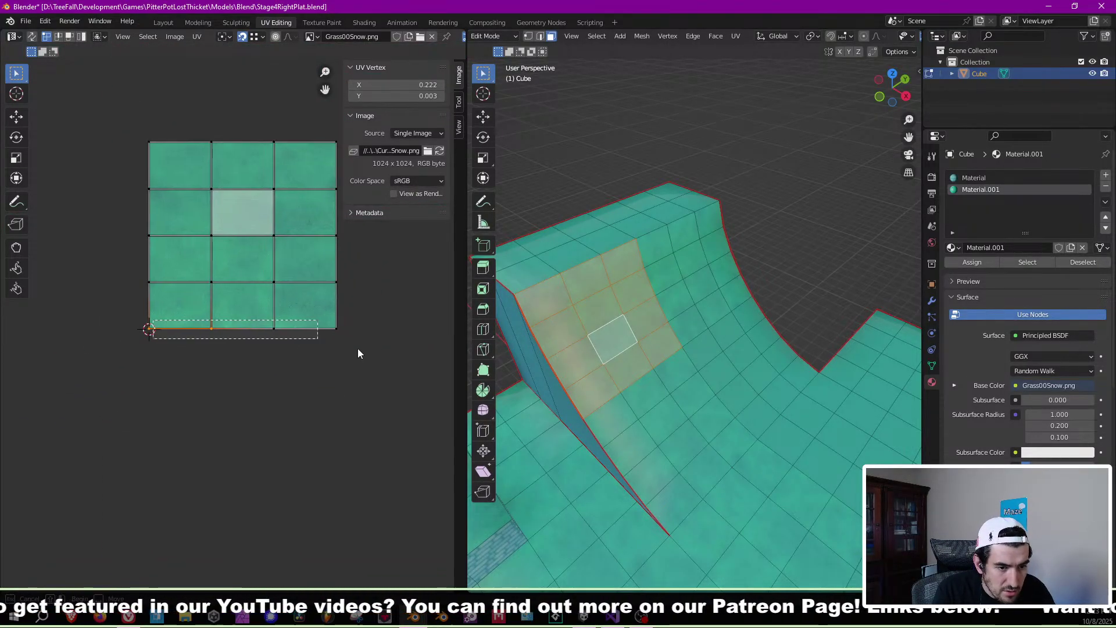
pyautogui.scroll(5, 336, 349)
# Examine the texture seams between the two upper ramp blocks in Object Mode.
pyautogui.press('Tab')
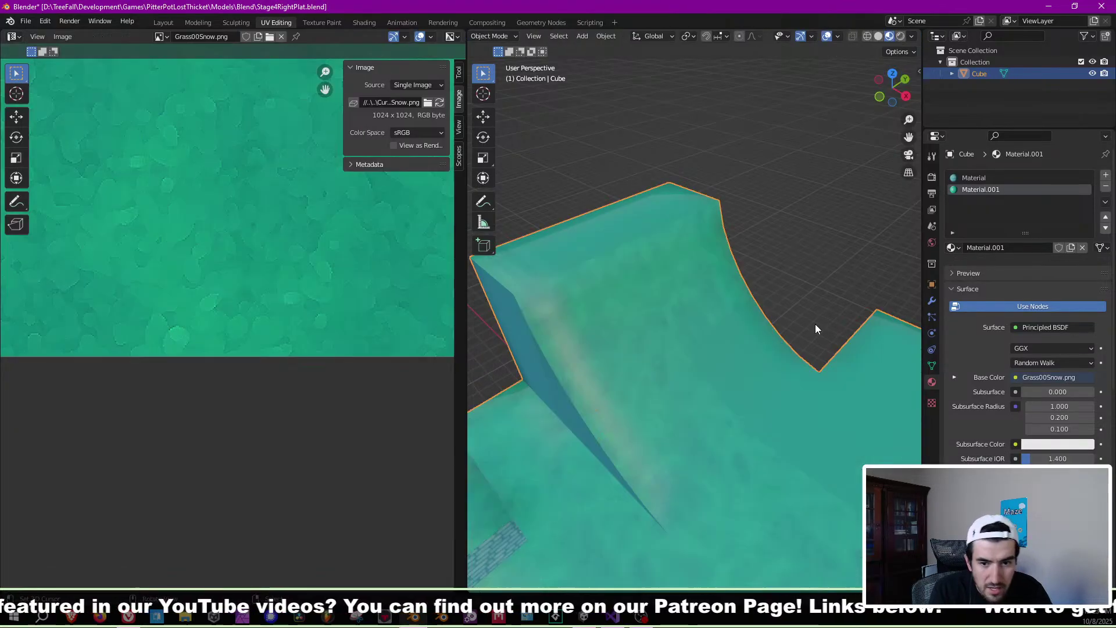
pyautogui.scroll(3, 623, 343)
pyautogui.press('Tab')
pyautogui.scroll(-3, 277, 287)
pyautogui.press('a')
pyautogui.press('Tab')
pyautogui.moveTo(512, 246); pyautogui.dragTo(730, 327, button='middle')
pyautogui.press('Tab')
pyautogui.scroll(-4, 704, 352)
# Select the 12-face block high on the side ramp along its back edge, three faces across and four down.
pyautogui.click(607, 337)
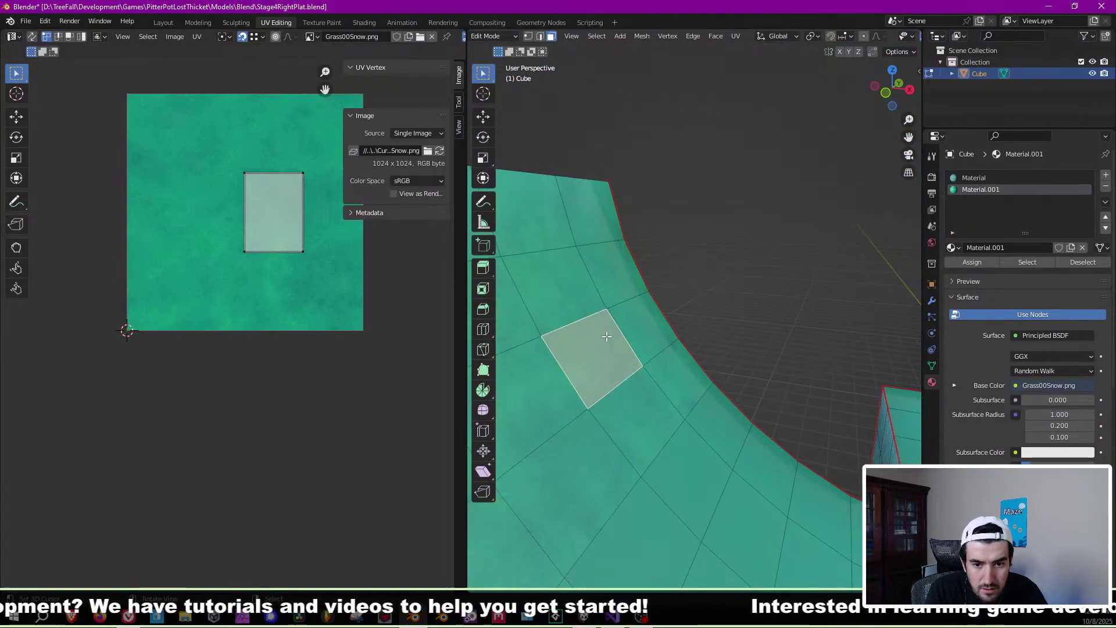
pyautogui.scroll(-2, 607, 336)
pyautogui.click(618, 407)
pyautogui.keyDown('ctrl'); pyautogui.click(681, 362); pyautogui.keyUp('ctrl')
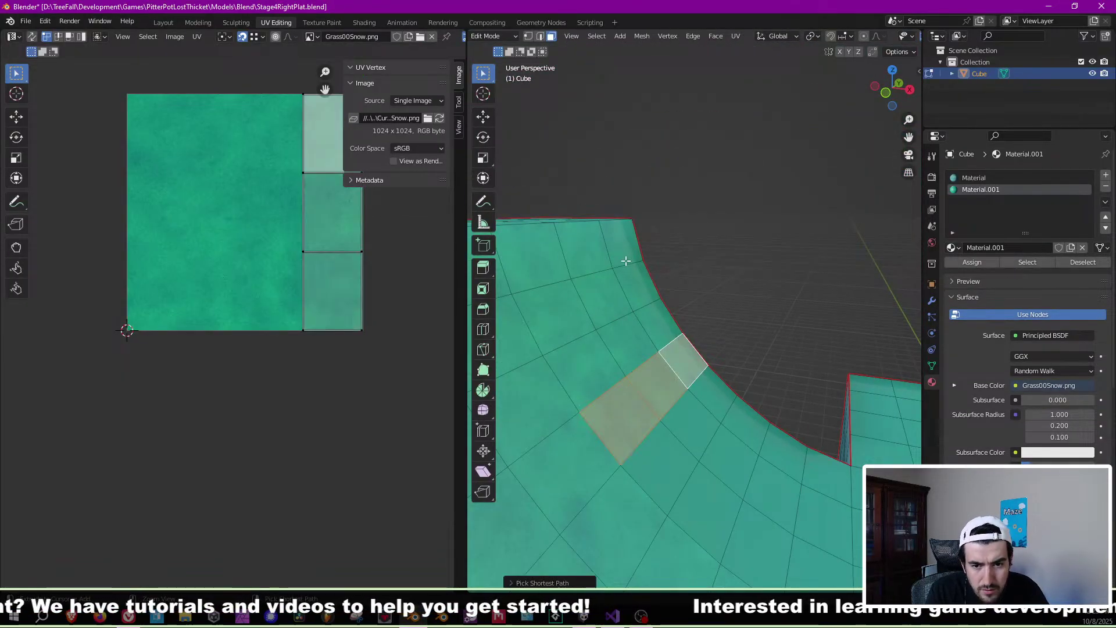
pyautogui.keyDown('ctrl'); pyautogui.click(623, 243); pyautogui.keyUp('ctrl')
pyautogui.keyDown('ctrl'); pyautogui.click(549, 258); pyautogui.keyUp('ctrl')
pyautogui.keyDown('ctrl'); pyautogui.click(586, 342); pyautogui.keyUp('ctrl')
pyautogui.keyDown('ctrl'); pyautogui.click(628, 346); pyautogui.keyUp('ctrl')
pyautogui.keyDown('ctrl'); pyautogui.click(604, 300); pyautogui.keyUp('ctrl')
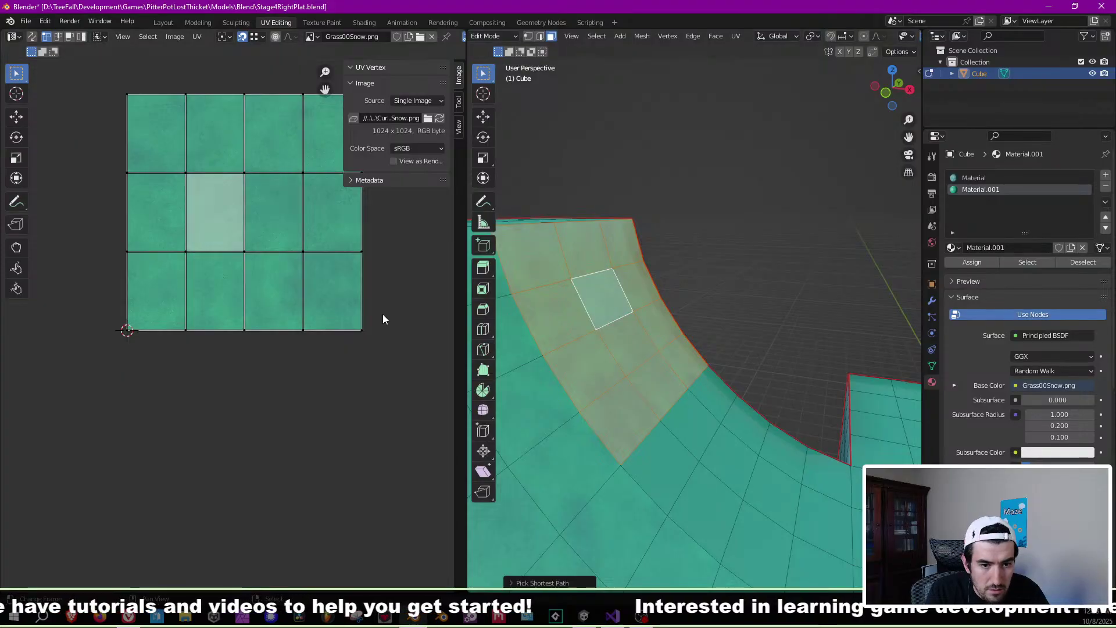
# Move the rightmost column of the back block's UV vertices to X 1.000, onto the texture's right border.
pyautogui.scroll(5, 325, 343)
pyautogui.scroll(-4, 348, 326)
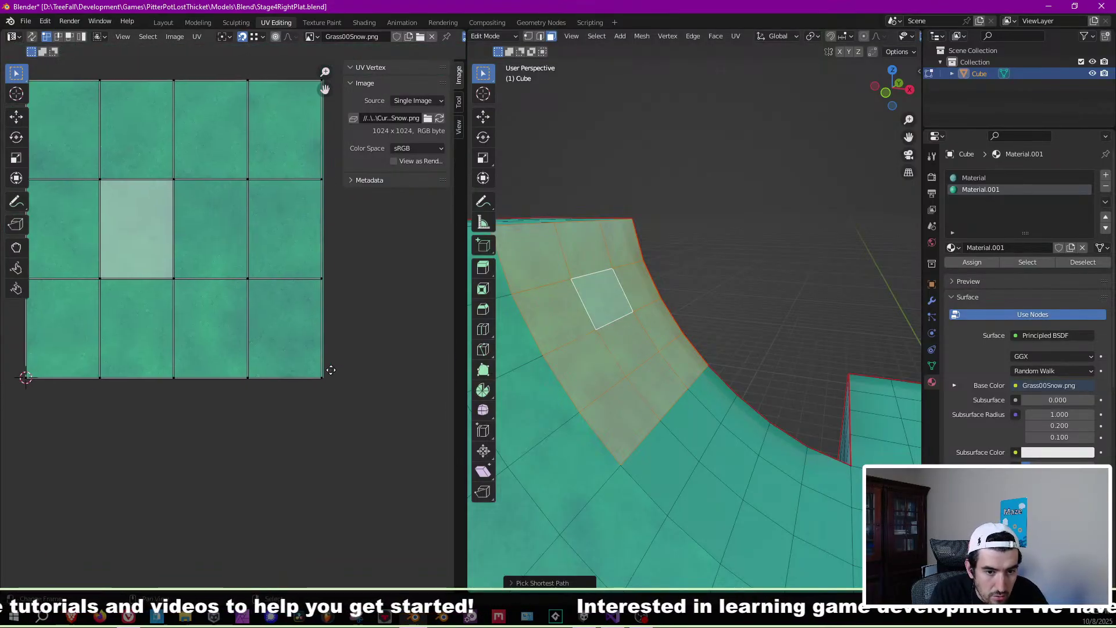
pyautogui.moveTo(183, 283); pyautogui.dragTo(315, 287, button='middle')
pyautogui.click(357, 382)
pyautogui.scroll(-3, 341, 387)
pyautogui.moveTo(323, 385); pyautogui.dragTo(252, 172)
pyautogui.press('g')
pyautogui.click(285, 185)
pyautogui.press('Tab')
pyautogui.moveTo(140, 281); pyautogui.dragTo(222, 288, button='middle')
pyautogui.press('Tab')
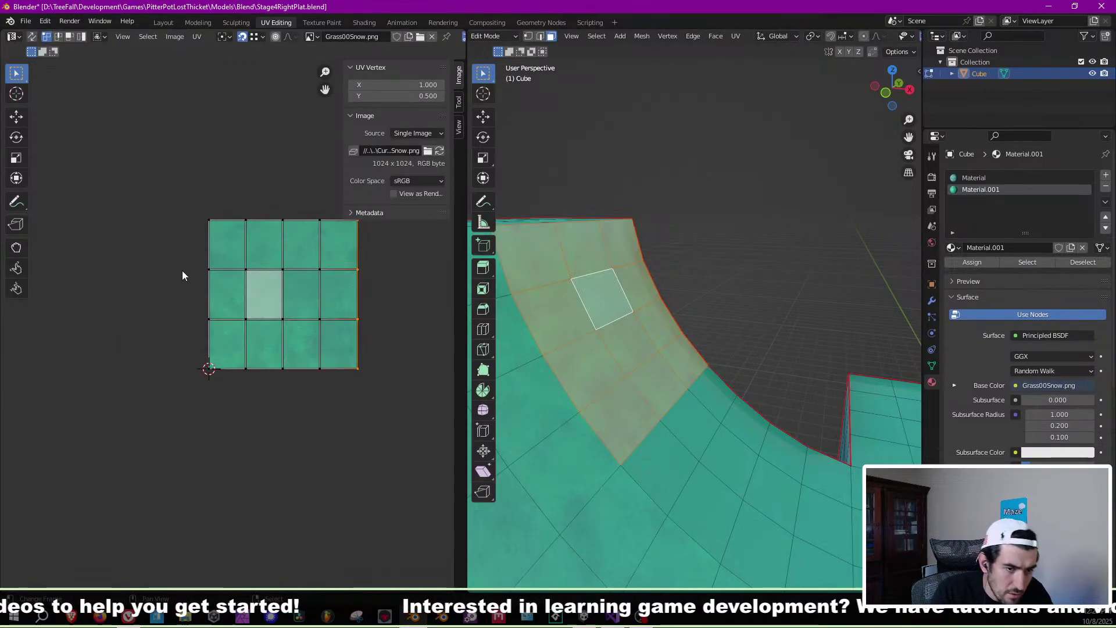
# Check the back block's UV border and the ramp's seams in Object Mode, and save the file.
pyautogui.scroll(10, 181, 274)
pyautogui.moveTo(136, 278); pyautogui.dragTo(329, 331, button='middle')
pyautogui.press('Tab')
pyautogui.moveTo(682, 311); pyautogui.dragTo(623, 356, button='middle')
pyautogui.scroll(-2, 696, 350)
pyautogui.hotkey('ctrl', 's')
pyautogui.scroll(-2, 695, 349)
# Unwrap the block of faces three across and four down, low on the side ramp along its back edge.
pyautogui.press('Tab')
pyautogui.click(634, 339)
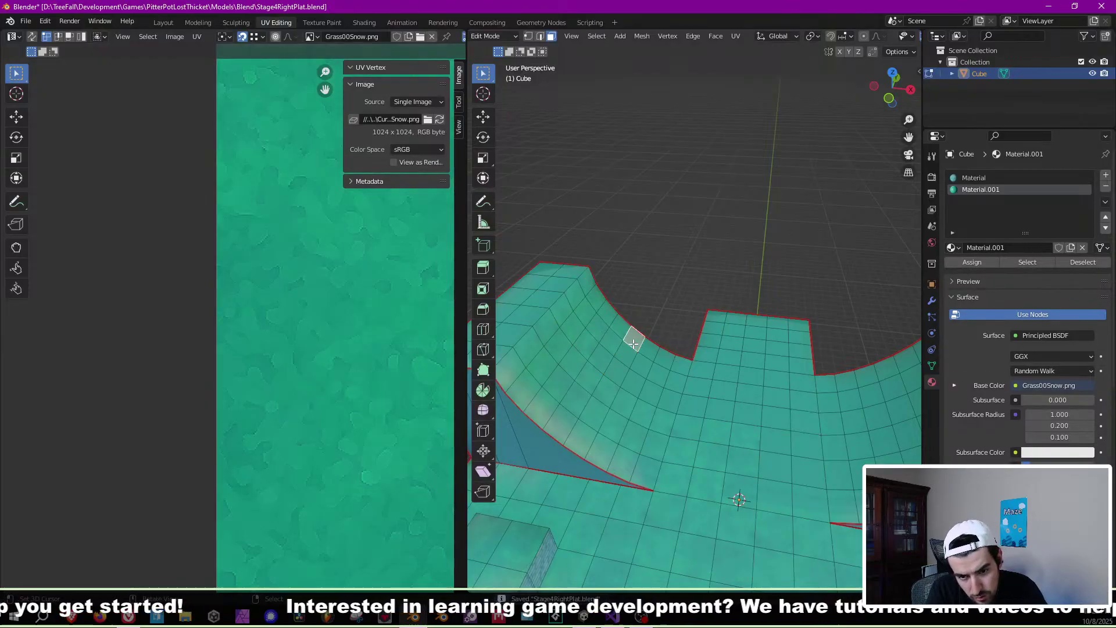
pyautogui.keyDown('ctrl'); pyautogui.click(620, 375); pyautogui.keyUp('ctrl')
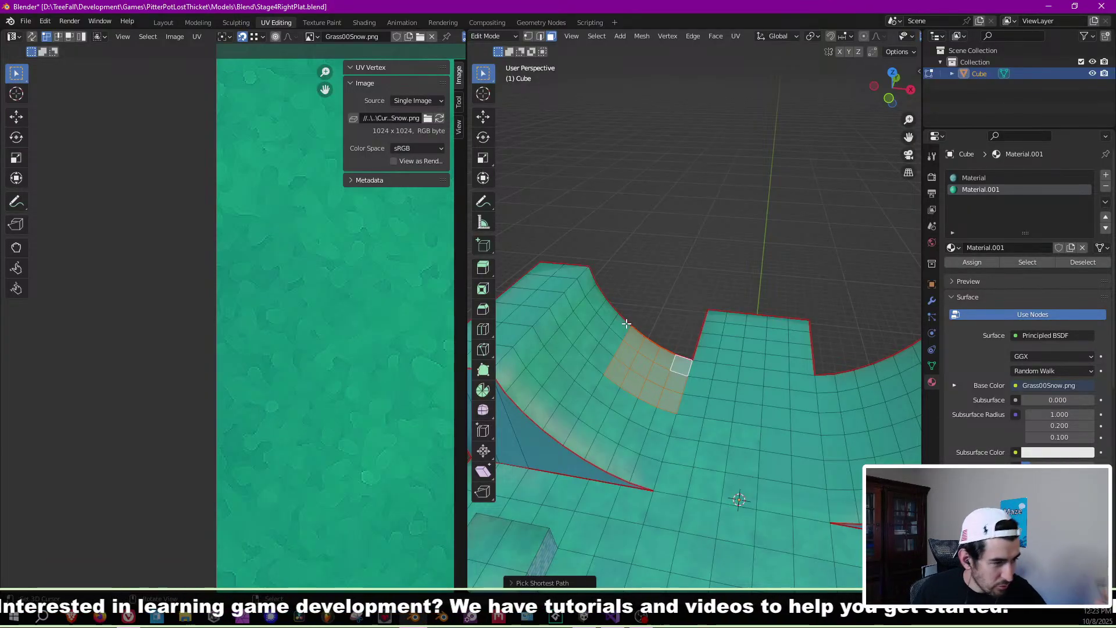
pyautogui.scroll(6, 651, 360)
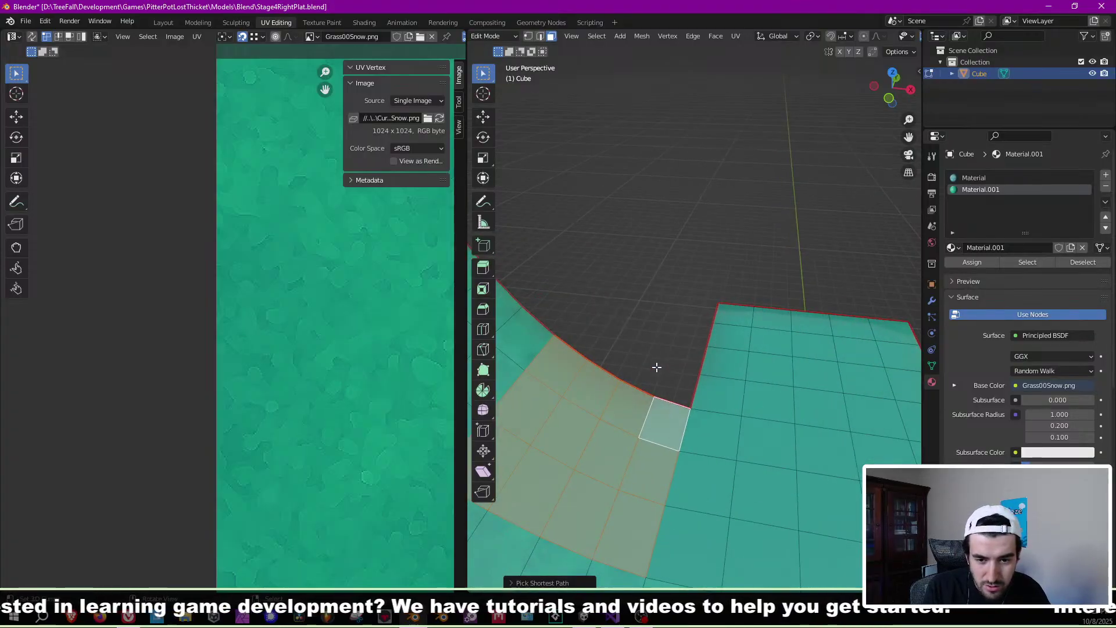
pyautogui.keyDown('shift'); pyautogui.moveTo(636, 389); pyautogui.dragTo(700, 337, button='middle'); pyautogui.keyUp('shift')
pyautogui.scroll(-5, 755, 278)
pyautogui.keyDown('shift'); pyautogui.moveTo(755, 278); pyautogui.dragTo(697, 236, button='middle'); pyautogui.keyUp('shift')
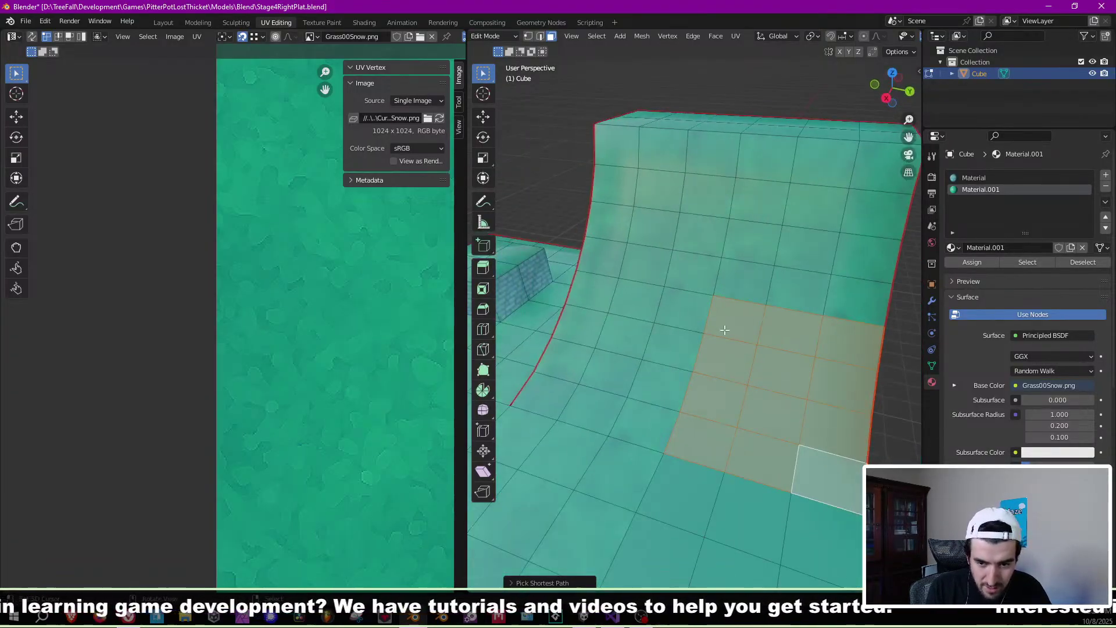
pyautogui.scroll(5, 669, 228)
pyautogui.press('u')
pyautogui.click(654, 234)
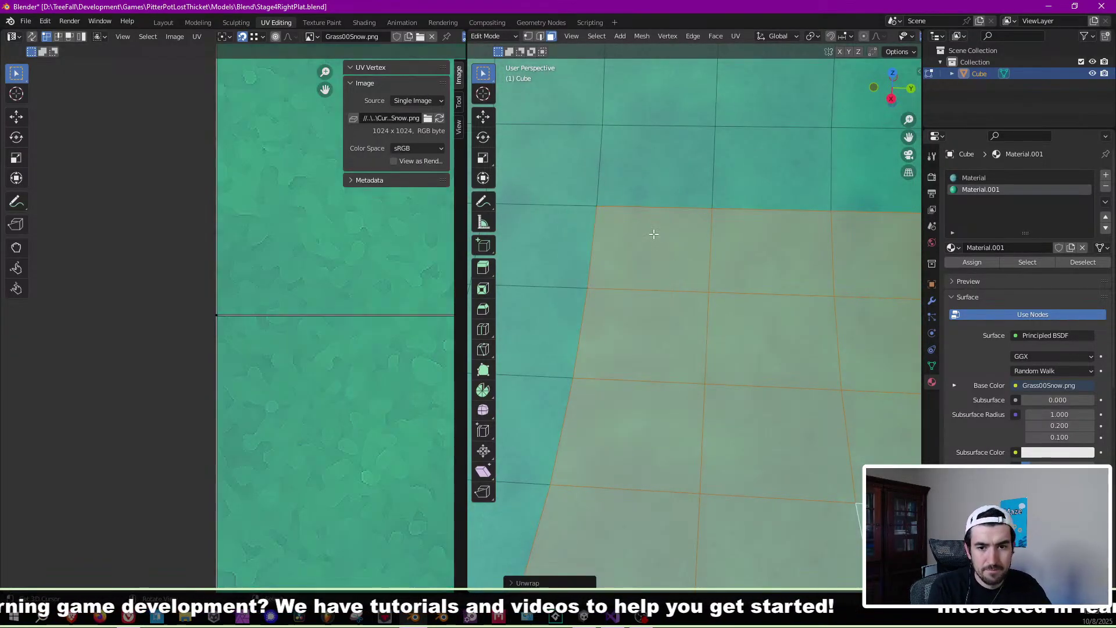
# Check the lower block's UV grid against the texture, inspect its seams in Object Mode, and save the file.
pyautogui.scroll(-8, 341, 299)
pyautogui.scroll(4, 341, 314)
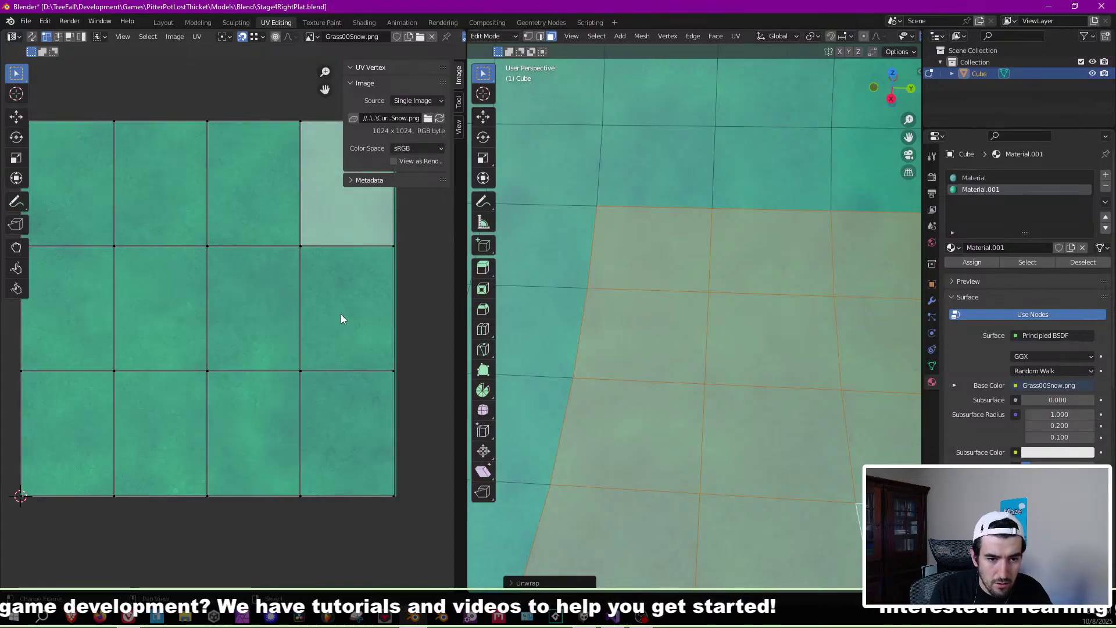
pyautogui.press('Tab')
pyautogui.press('Tab')
pyautogui.scroll(-5, 334, 276)
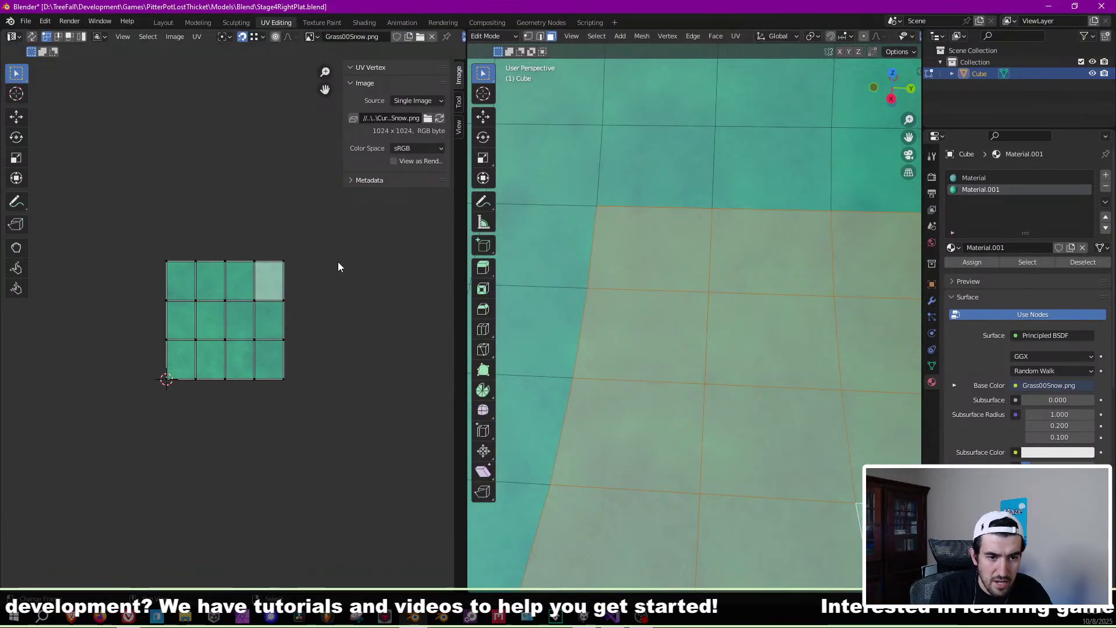
pyautogui.press('Tab')
pyautogui.moveTo(633, 342); pyautogui.dragTo(748, 390, button='middle')
pyautogui.scroll(-5, 730, 355)
pyautogui.hotkey('ctrl', 's')
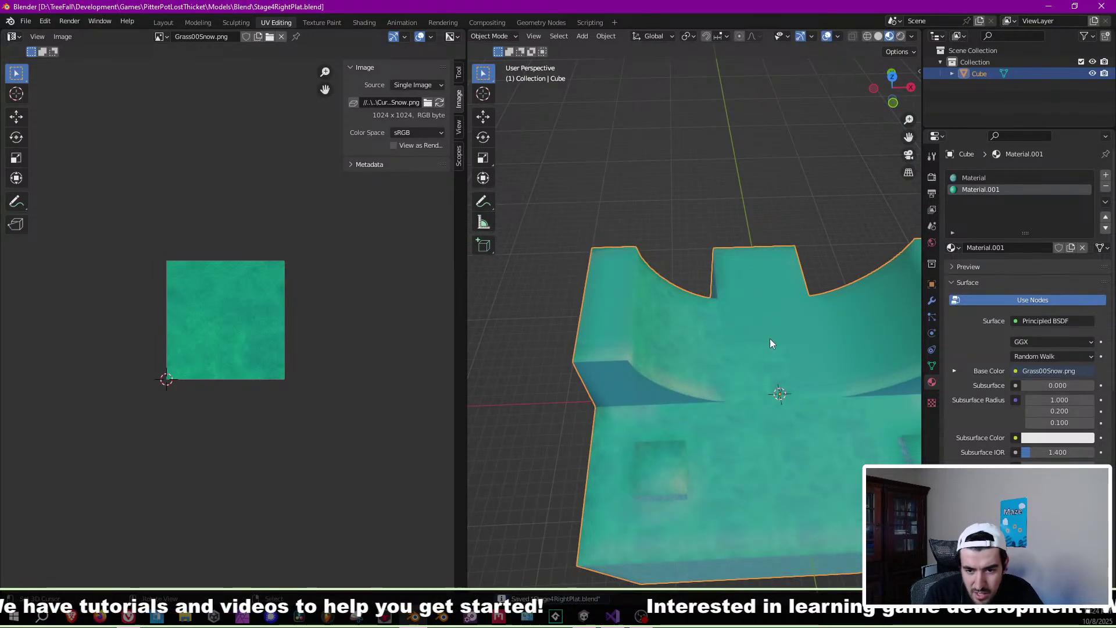
# Unwrap the 3 × 3 block of faces next to the side ramp's foot, at the base of the middle rear section.
pyautogui.scroll(6, 760, 343)
pyautogui.moveTo(775, 332); pyautogui.dragTo(707, 325, button='middle')
pyautogui.press('Tab')
pyautogui.scroll(-7, 693, 337)
pyautogui.scroll(5, 701, 343)
pyautogui.scroll(-7, 705, 252)
pyautogui.scroll(6, 705, 361)
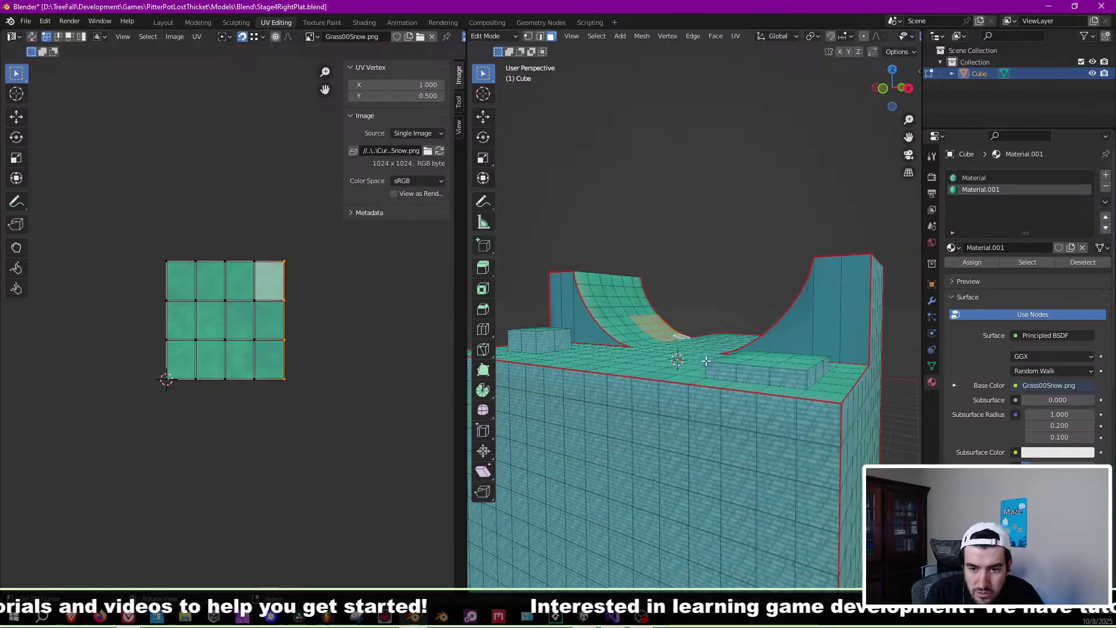
pyautogui.scroll(6, 705, 361)
pyautogui.moveTo(655, 381); pyautogui.dragTo(710, 373, button='middle')
pyautogui.click(650, 317)
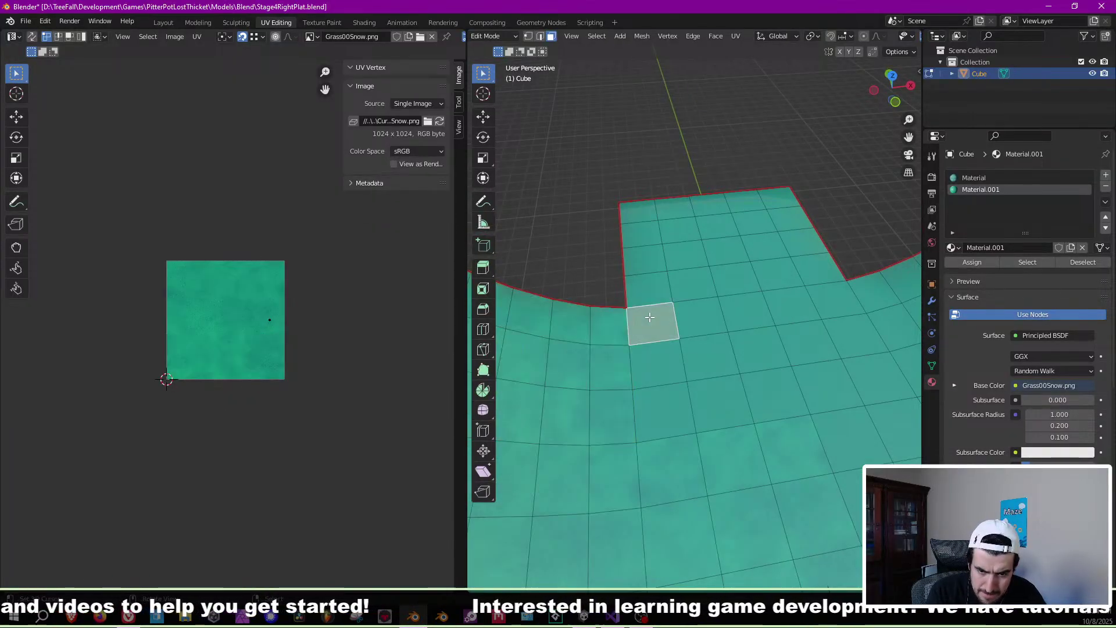
pyautogui.keyDown('ctrl'); pyautogui.click(734, 313); pyautogui.keyUp('ctrl')
pyautogui.keyDown('ctrl'); pyautogui.click(757, 384); pyautogui.keyUp('ctrl')
pyautogui.keyDown('ctrl'); pyautogui.click(668, 401); pyautogui.keyUp('ctrl')
pyautogui.keyDown('ctrl'); pyautogui.click(664, 352); pyautogui.keyUp('ctrl')
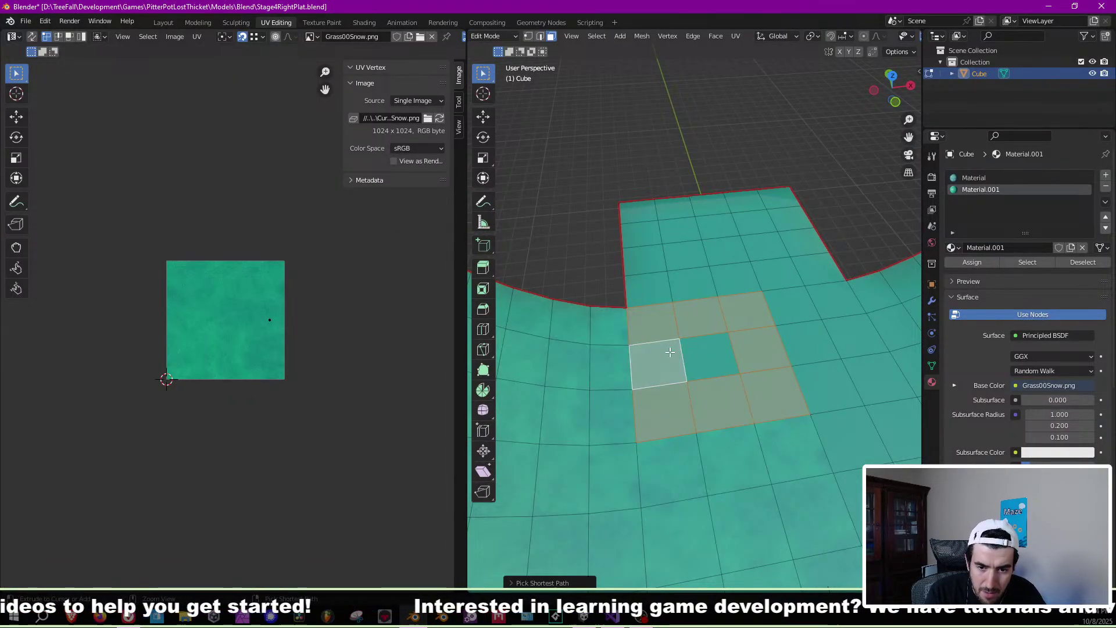
pyautogui.keyDown('ctrl'); pyautogui.click(707, 361); pyautogui.keyUp('ctrl')
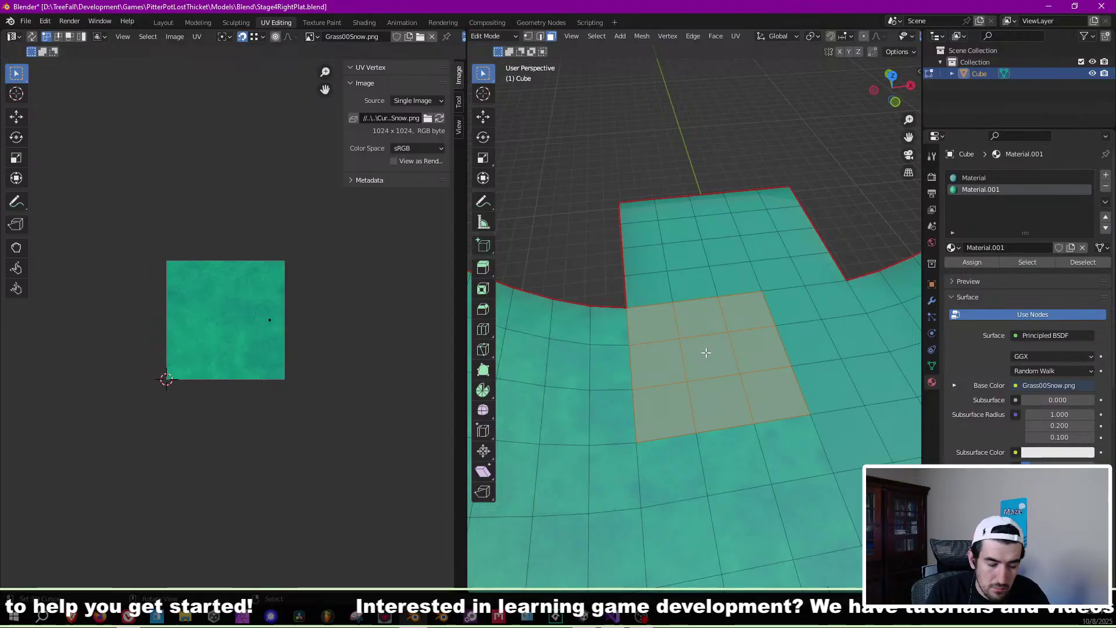
pyautogui.keyDown('shift'); pyautogui.click(705, 353); pyautogui.keyUp('shift')
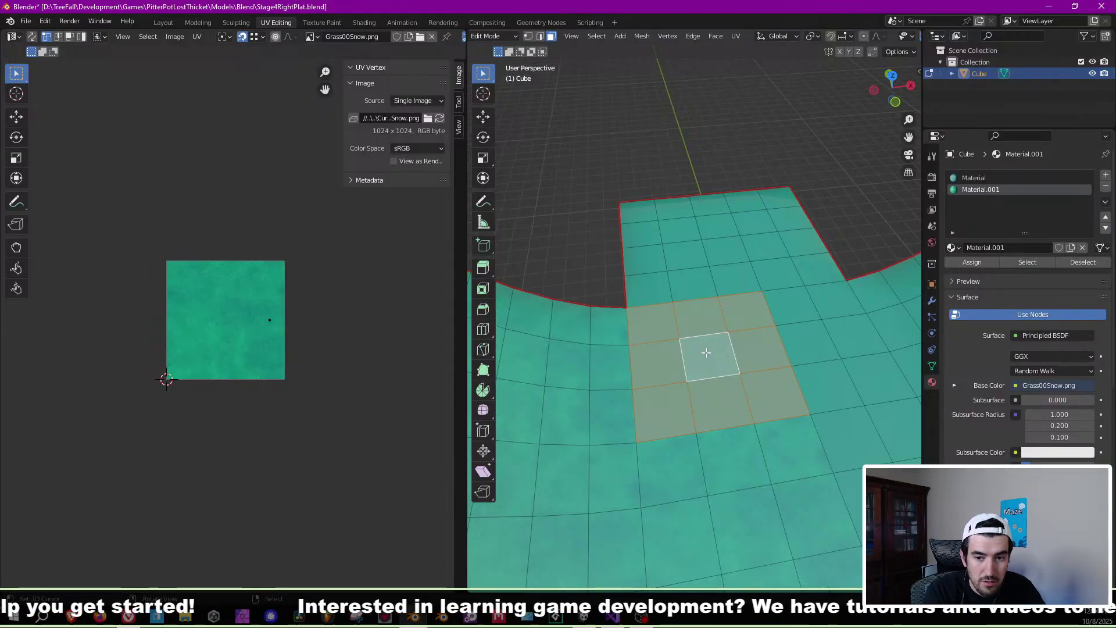
pyautogui.press('u')
pyautogui.click(705, 352)
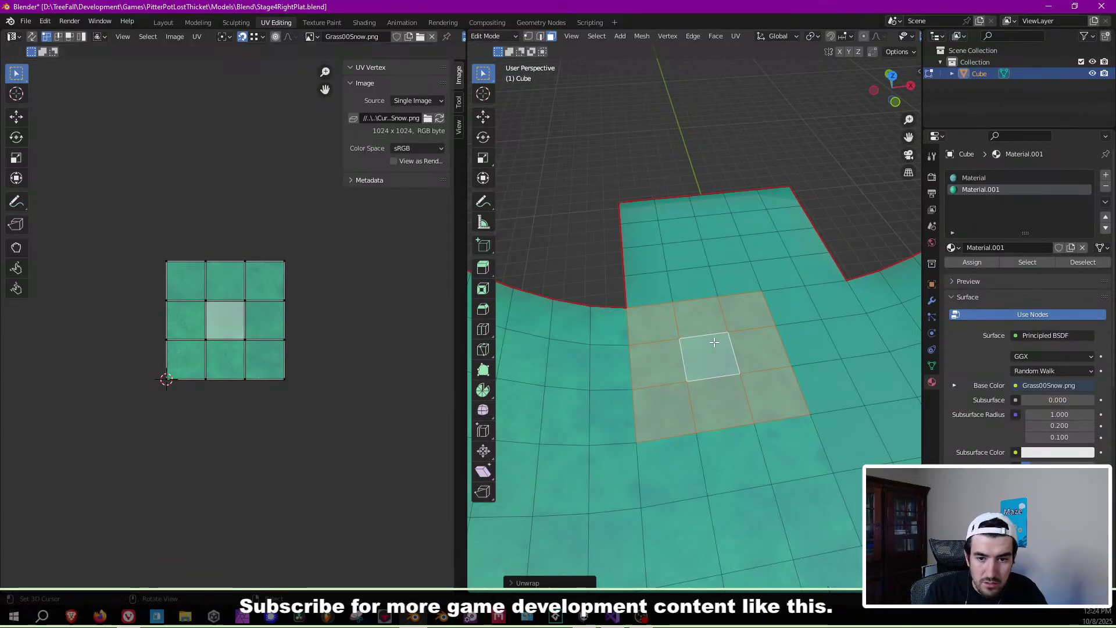
# Check the 3 × 3 block's UV grid against the texture borders and inspect its seams in Object Mode.
pyautogui.scroll(4, 705, 349)
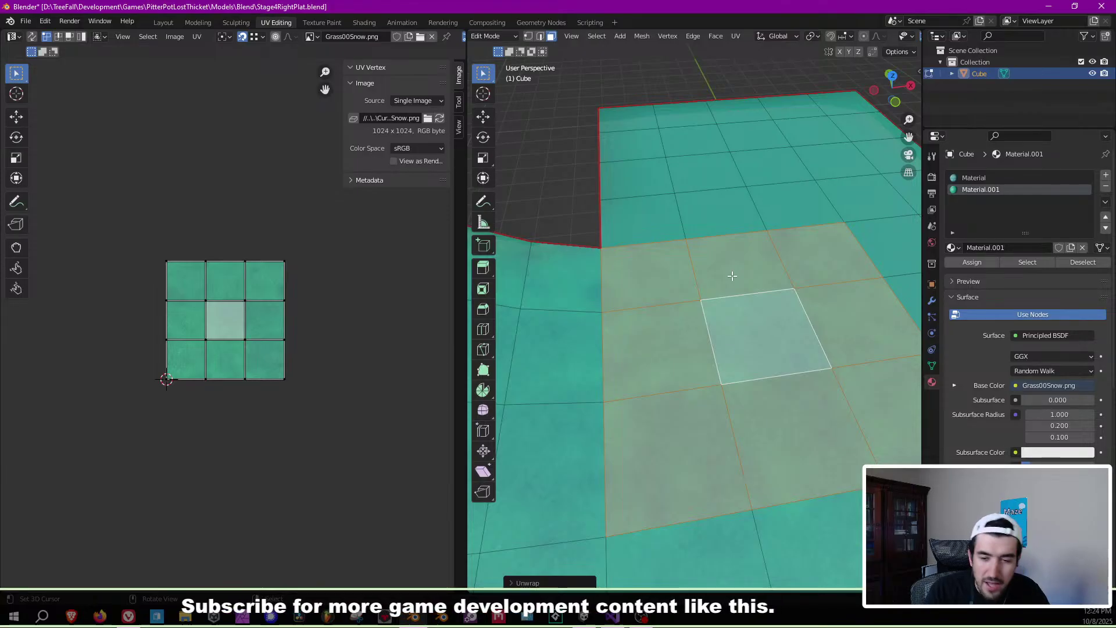
pyautogui.press('Tab')
pyautogui.press('Tab')
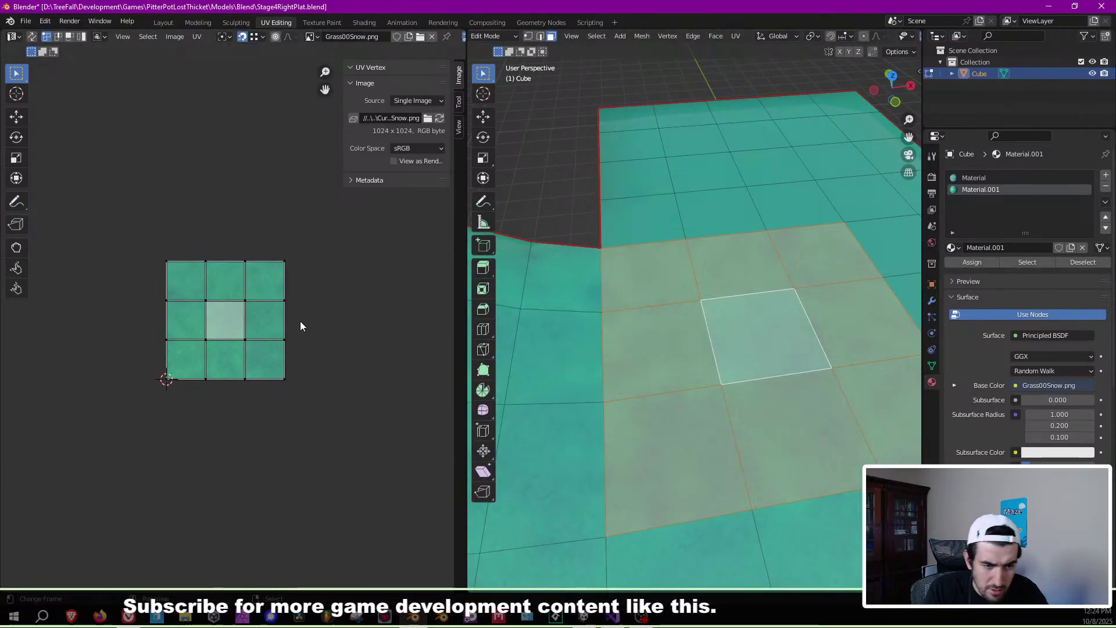
pyautogui.scroll(5, 287, 328)
pyautogui.moveTo(288, 327); pyautogui.dragTo(215, 340, button='middle')
pyautogui.scroll(-4, 242, 329)
pyautogui.press('a')
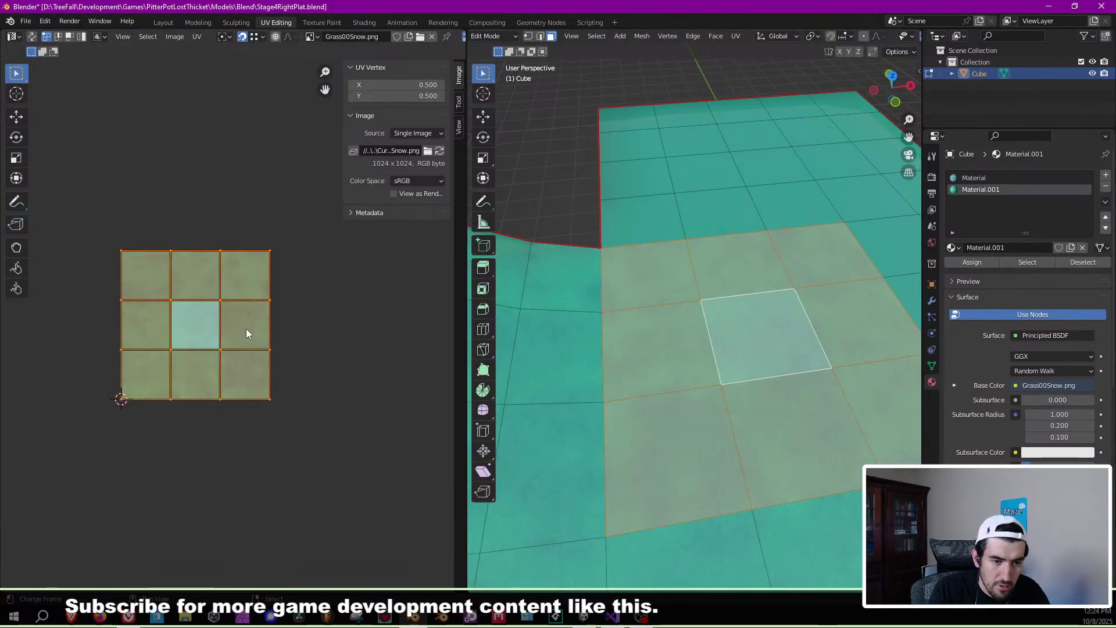
pyautogui.press('Tab')
pyautogui.moveTo(601, 342); pyautogui.dragTo(640, 308, button='middle')
pyautogui.press('Tab')
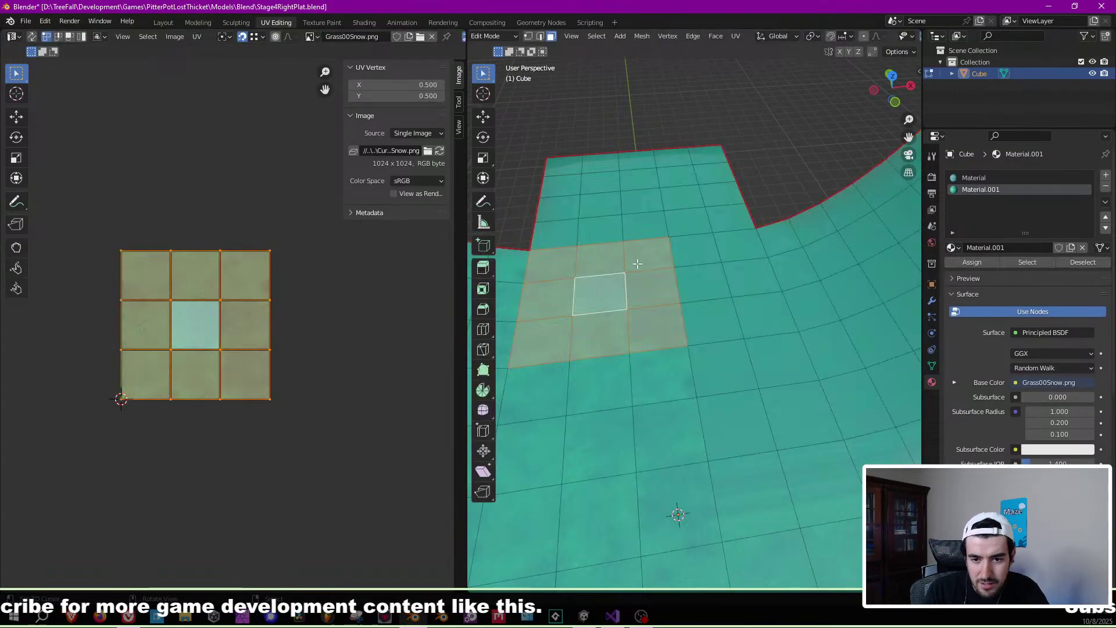
pyautogui.click(710, 262)
pyautogui.moveTo(708, 276)
pyautogui.mouseDown(button='middle')
pyautogui.moveTo(698, 275)
pyautogui.moveTo(718, 279)
pyautogui.moveTo(707, 279)
pyautogui.mouseUp(button='middle')
pyautogui.scroll(-5, 707, 279)
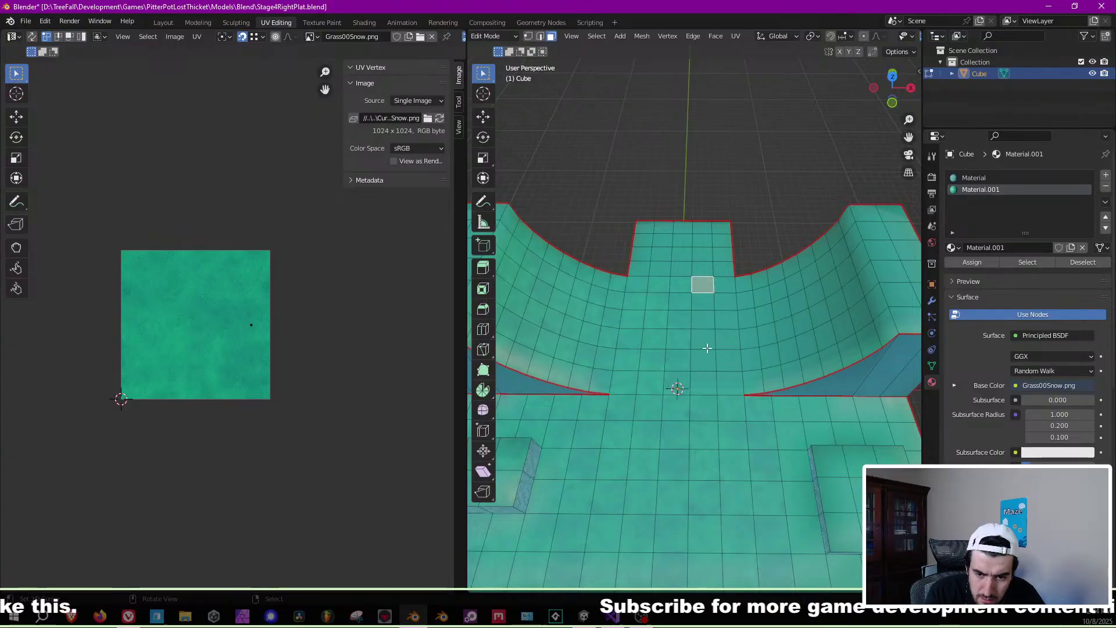
pyautogui.scroll(4, 712, 378)
pyautogui.click(698, 396)
pyautogui.keyDown('shift'); pyautogui.click(739, 410); pyautogui.keyUp('shift')
pyautogui.keyDown('shift'); pyautogui.click(743, 365); pyautogui.keyUp('shift')
pyautogui.keyDown('shift'); pyautogui.click(693, 361); pyautogui.keyUp('shift')
pyautogui.keyDown('shift'); pyautogui.click(700, 324); pyautogui.keyUp('shift')
pyautogui.keyDown('shift'); pyautogui.click(733, 323); pyautogui.keyUp('shift')
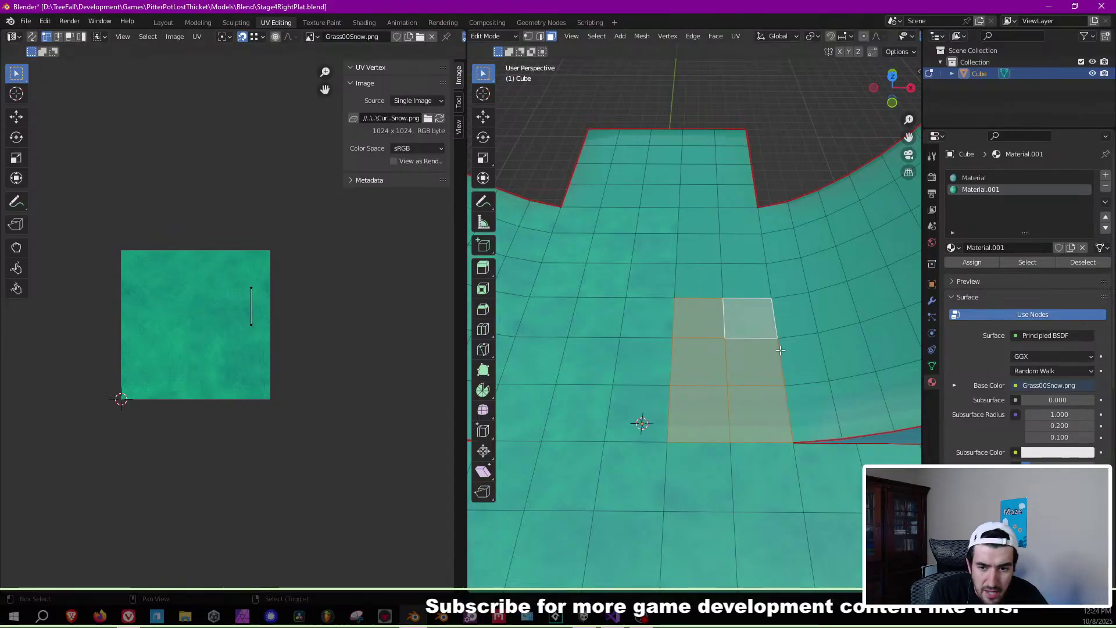
pyautogui.keyDown('shift'); pyautogui.click(670, 329); pyautogui.keyUp('shift')
pyautogui.keyDown('shift'); pyautogui.click(655, 355); pyautogui.keyUp('shift')
pyautogui.keyDown('shift'); pyautogui.click(647, 396); pyautogui.keyUp('shift')
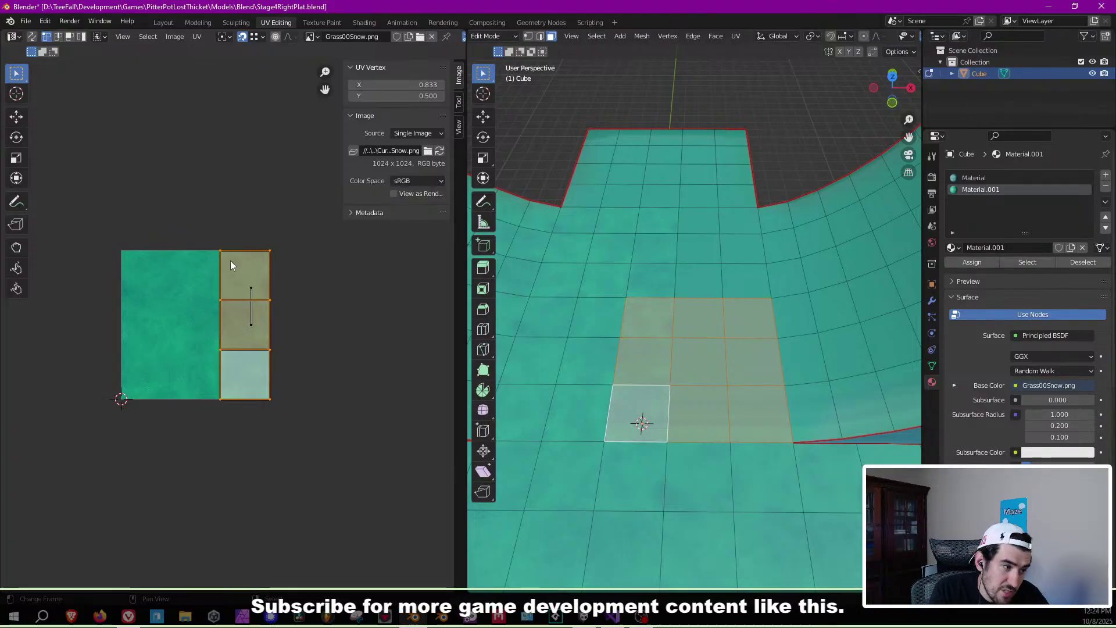
# Unwrap the block of faces four across and three down, spanning the flat ground and the foot of the right curved ramp at its front edge.
pyautogui.moveTo(830, 330); pyautogui.dragTo(782, 302, button='middle')
pyautogui.moveTo(802, 263); pyautogui.dragTo(703, 312, button='middle')
pyautogui.click(643, 326)
pyautogui.click(622, 348)
pyautogui.keyDown('ctrl'); pyautogui.rightClick(594, 392); pyautogui.keyUp('ctrl')
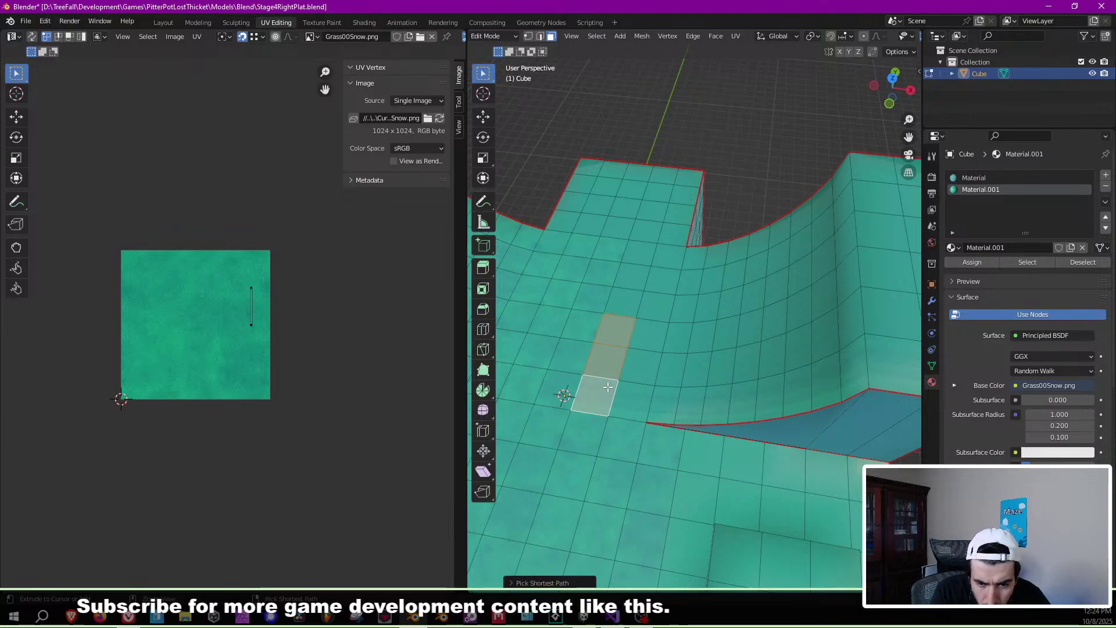
pyautogui.keyDown('ctrl'); pyautogui.rightClick(628, 393); pyautogui.keyUp('ctrl')
pyautogui.keyDown('ctrl'); pyautogui.rightClick(647, 338); pyautogui.keyUp('ctrl')
pyautogui.keyDown('shift'); pyautogui.rightClick(675, 338); pyautogui.keyUp('shift')
pyautogui.keyDown('shift'); pyautogui.rightClick(678, 347); pyautogui.keyUp('shift')
pyautogui.keyDown('shift'); pyautogui.rightClick(695, 342); pyautogui.keyUp('shift')
pyautogui.keyDown('shift'); pyautogui.rightClick(681, 345); pyautogui.keyUp('shift')
pyautogui.keyDown('shift'); pyautogui.rightClick(687, 368); pyautogui.keyUp('shift')
pyautogui.keyDown('shift'); pyautogui.rightClick(673, 380); pyautogui.keyUp('shift')
pyautogui.keyDown('shift'); pyautogui.rightClick(674, 400); pyautogui.keyUp('shift')
pyautogui.moveTo(674, 399); pyautogui.dragTo(658, 354, button='middle')
pyautogui.press('u')
pyautogui.click(689, 323)
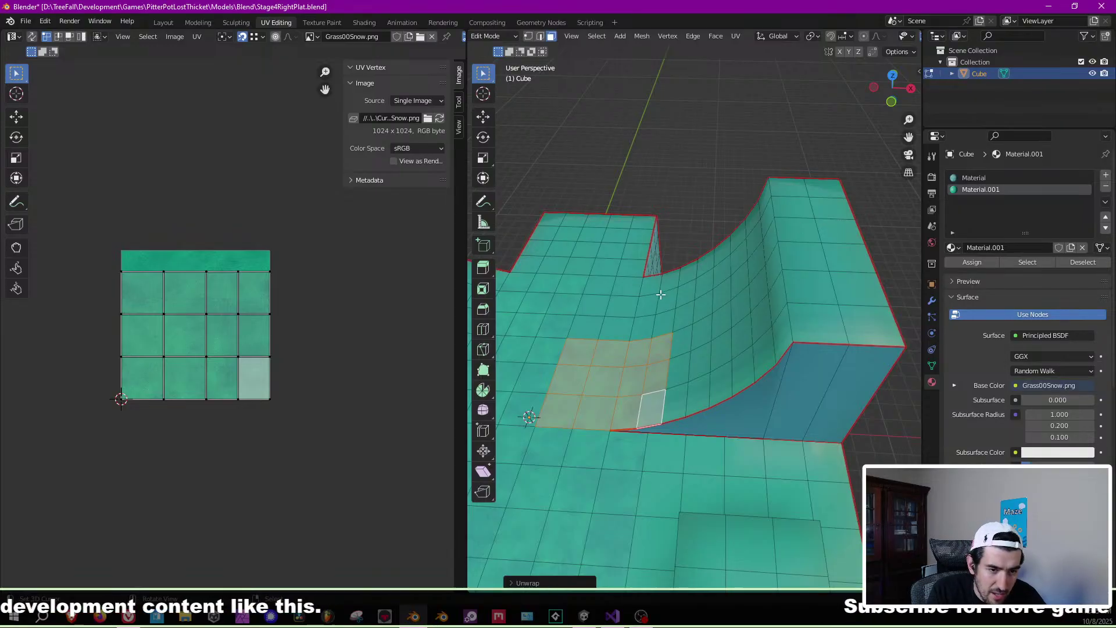
pyautogui.moveTo(535, 306); pyautogui.dragTo(708, 304, button='middle')
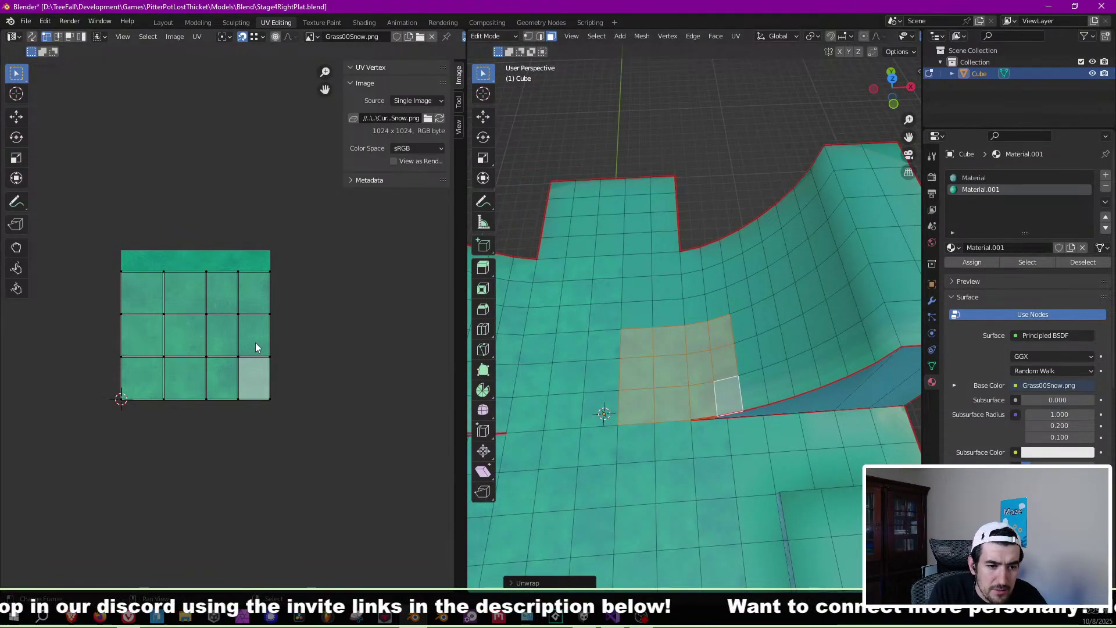
pyautogui.moveTo(187, 335); pyautogui.dragTo(204, 313, button='middle')
pyautogui.moveTo(655, 359); pyautogui.dragTo(654, 370, button='middle')
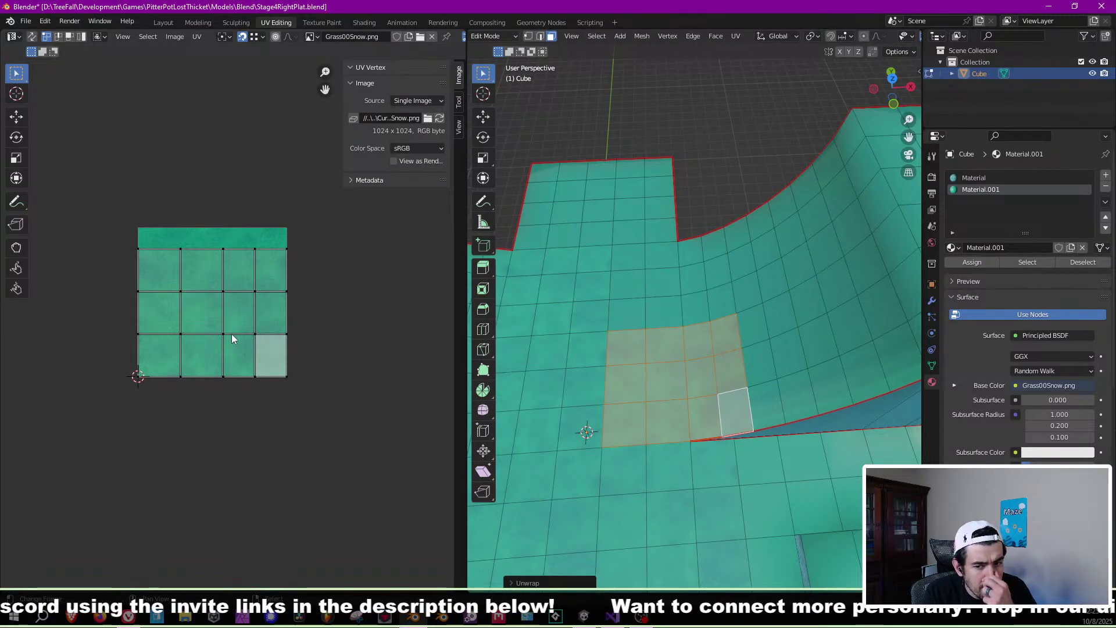
pyautogui.scroll(4, 640, 375)
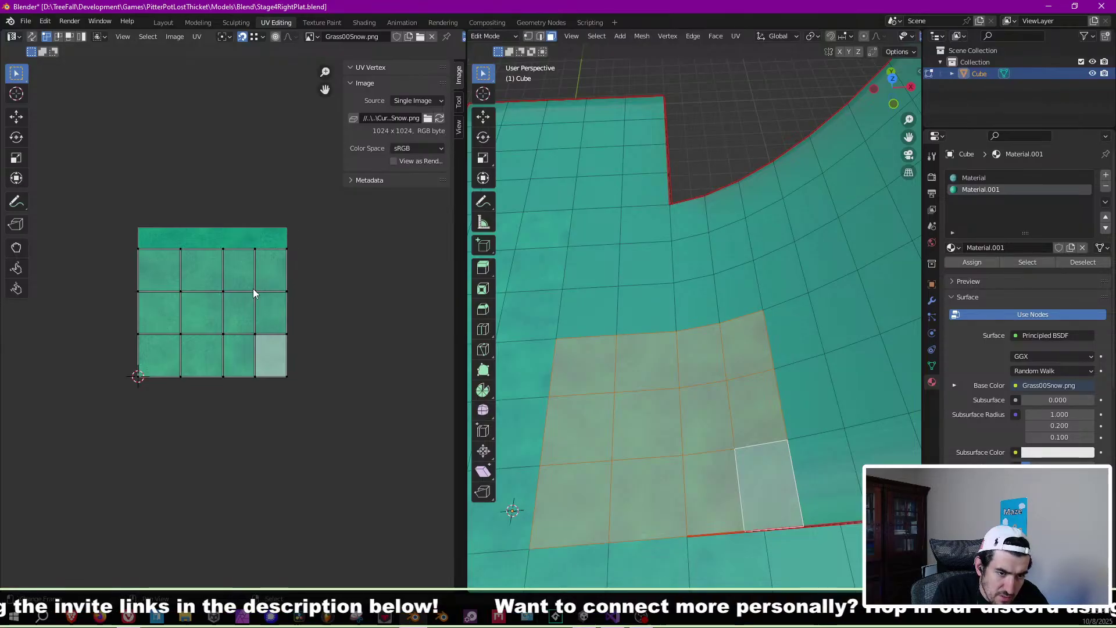
pyautogui.click(224, 366)
pyautogui.press('g')
pyautogui.rightClick(225, 339)
pyautogui.click(225, 293)
pyautogui.click(228, 259)
pyautogui.press('g')
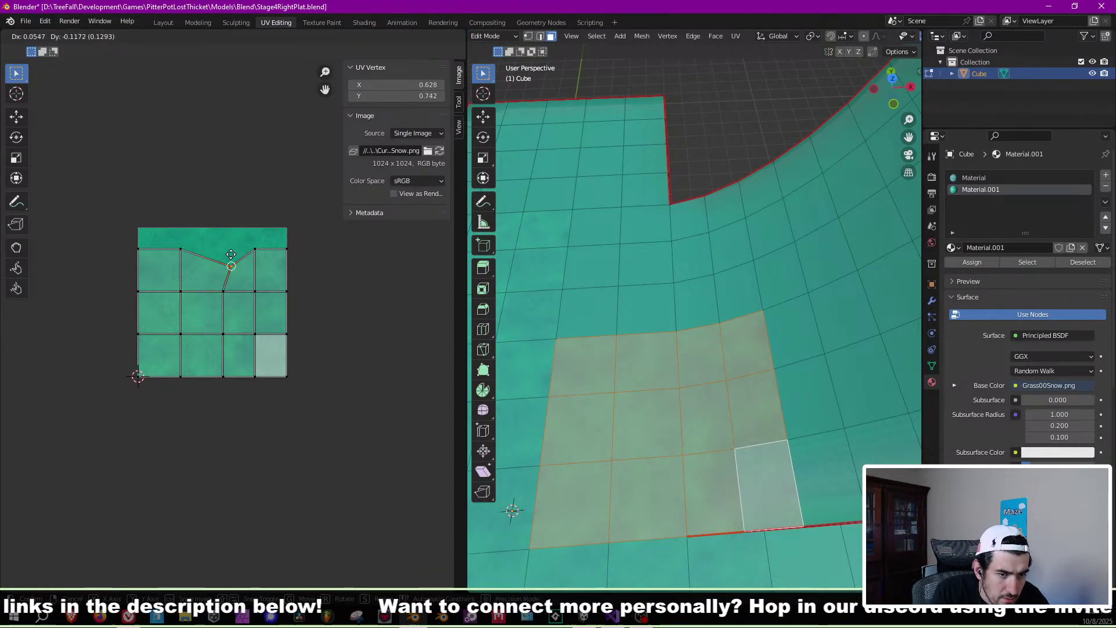
pyautogui.rightClick(282, 298)
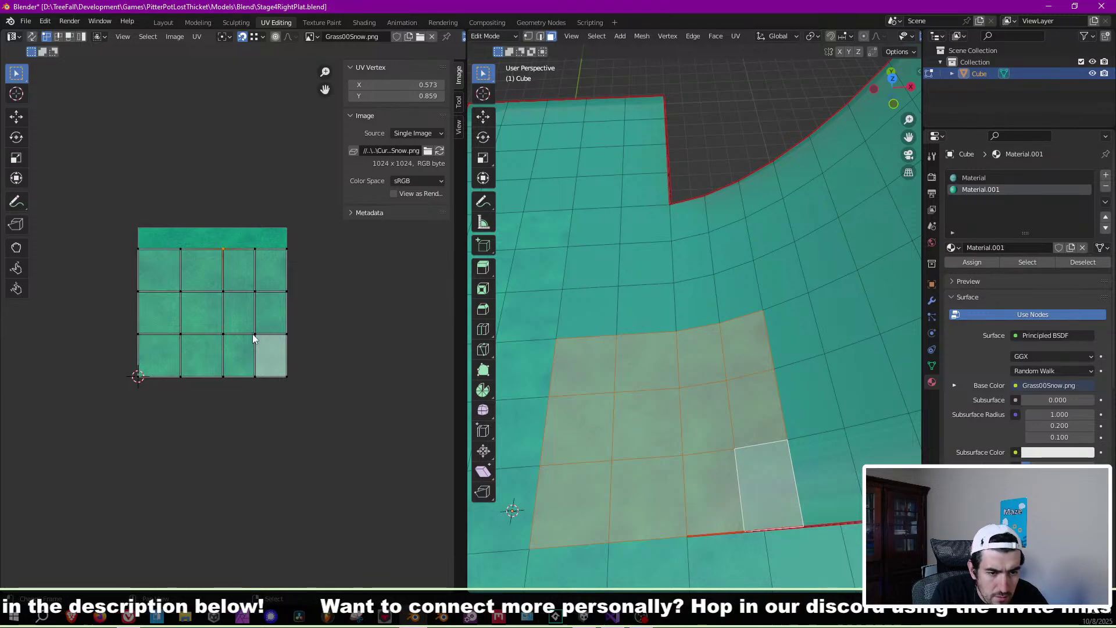
# Try rotating the block's UVs 90° clockwise and moving them to the texture's upper-left corner, checking the seams in Object Mode.
pyautogui.write('a')
pyautogui.write('r-90')
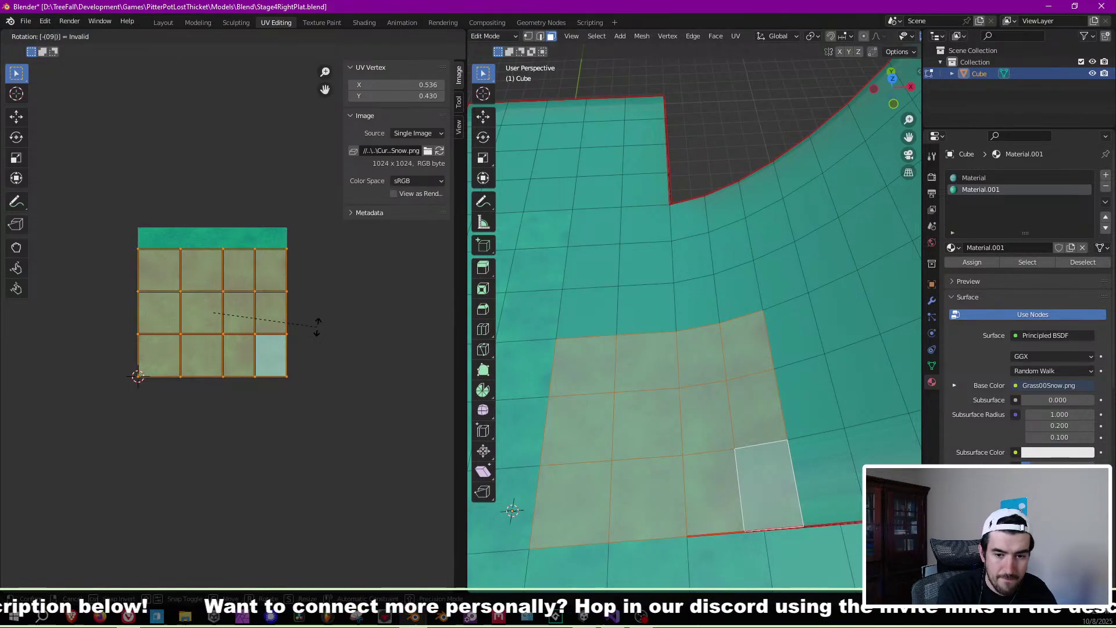
pyautogui.rightClick(327, 294)
pyautogui.scroll(5, 836, 368)
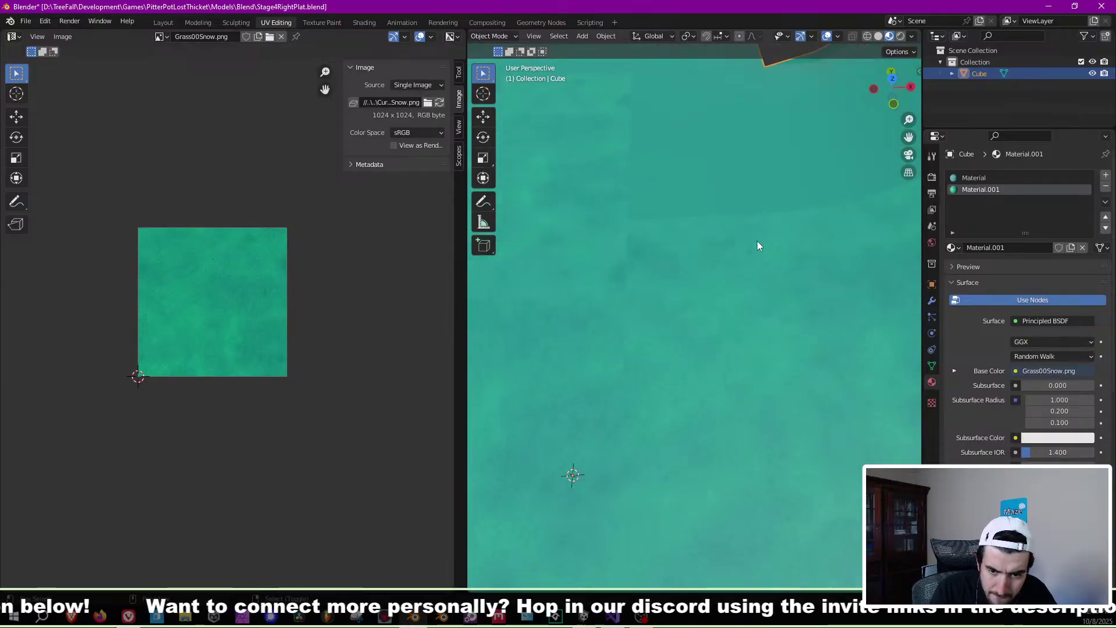
pyautogui.write('r')
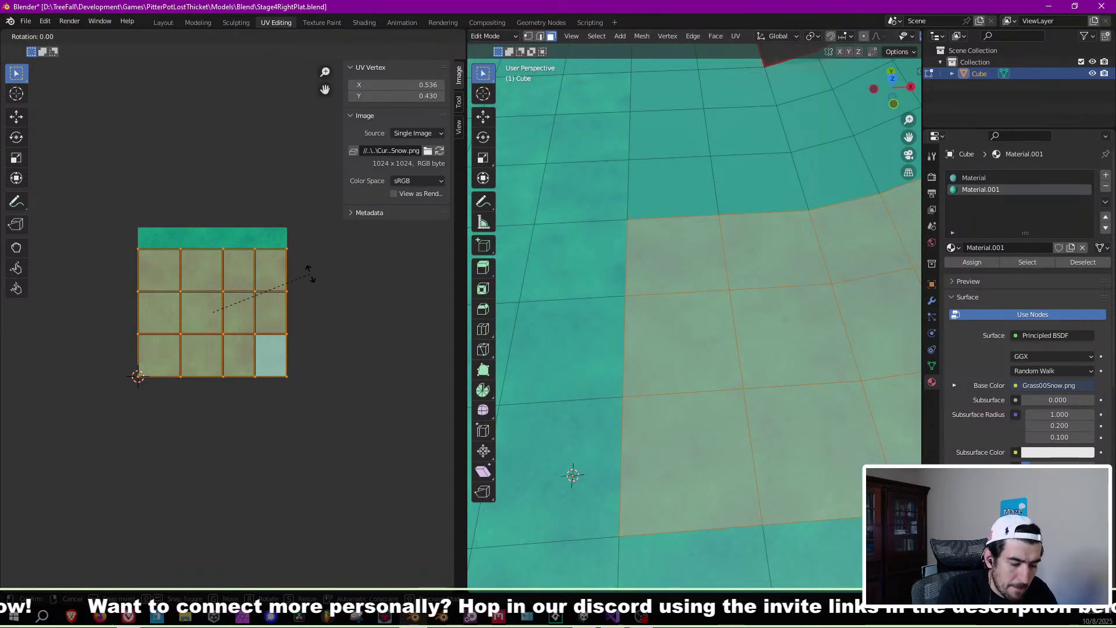
pyautogui.write('-90')
pyautogui.press('Return')
pyautogui.press('Tab')
pyautogui.press('Tab')
pyautogui.press('g')
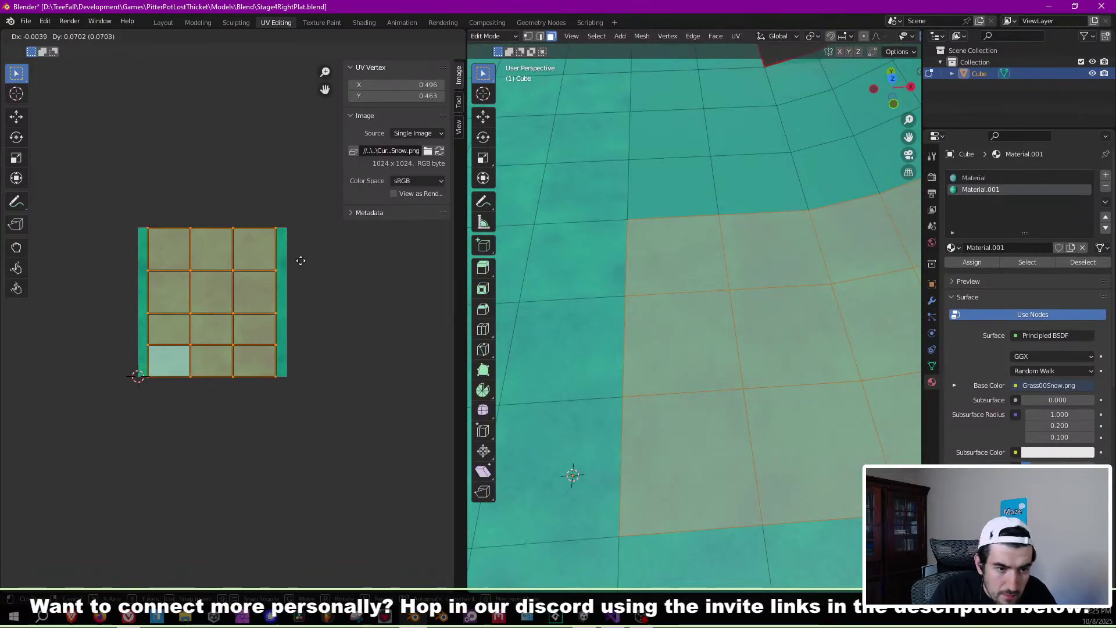
pyautogui.click(235, 248)
pyautogui.press('Tab')
pyautogui.press('Tab')
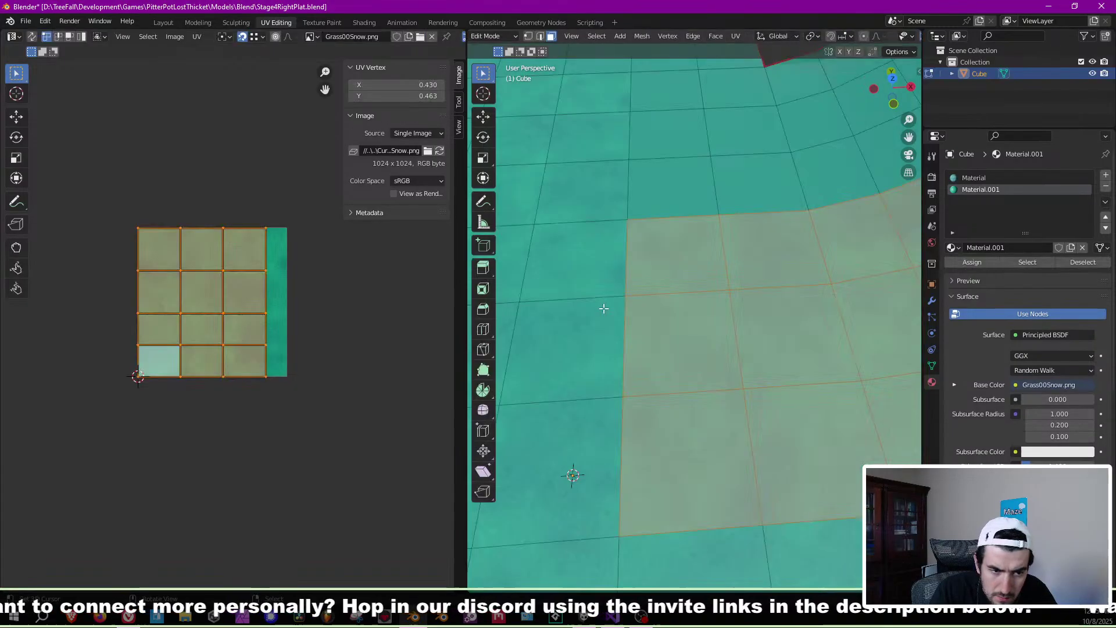
# Try the block's UVs rotated by 180° and check the seams in Object Mode.
pyautogui.write('r180')
pyautogui.press('Return')
pyautogui.press('Tab')
pyautogui.press('Tab')
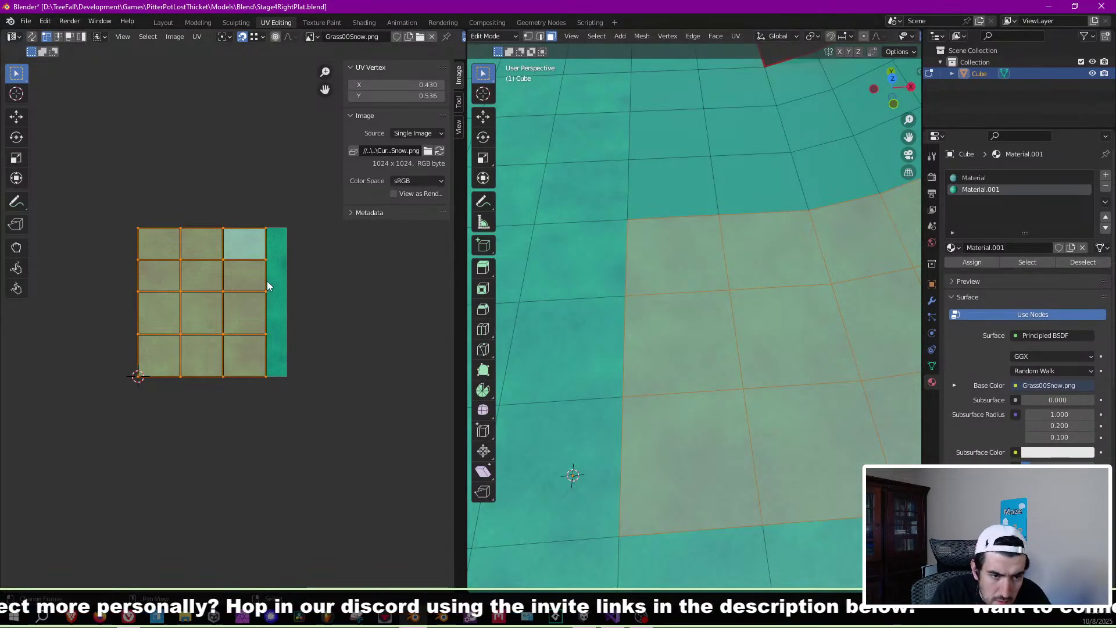
# Reselect the block's faces one by one on the model, comparing each with its cell in the UV grid.
pyautogui.moveTo(576, 337); pyautogui.dragTo(697, 291, button='middle')
pyautogui.click(681, 278)
pyautogui.keyDown('shift'); pyautogui.click(738, 279); pyautogui.keyUp('shift')
pyautogui.keyDown('shift'); pyautogui.click(752, 326); pyautogui.keyUp('shift')
pyautogui.keyDown('shift'); pyautogui.click(686, 329); pyautogui.keyUp('shift')
pyautogui.keyDown('shift'); pyautogui.click(692, 397); pyautogui.keyUp('shift')
pyautogui.keyDown('shift'); pyautogui.click(771, 381); pyautogui.keyUp('shift')
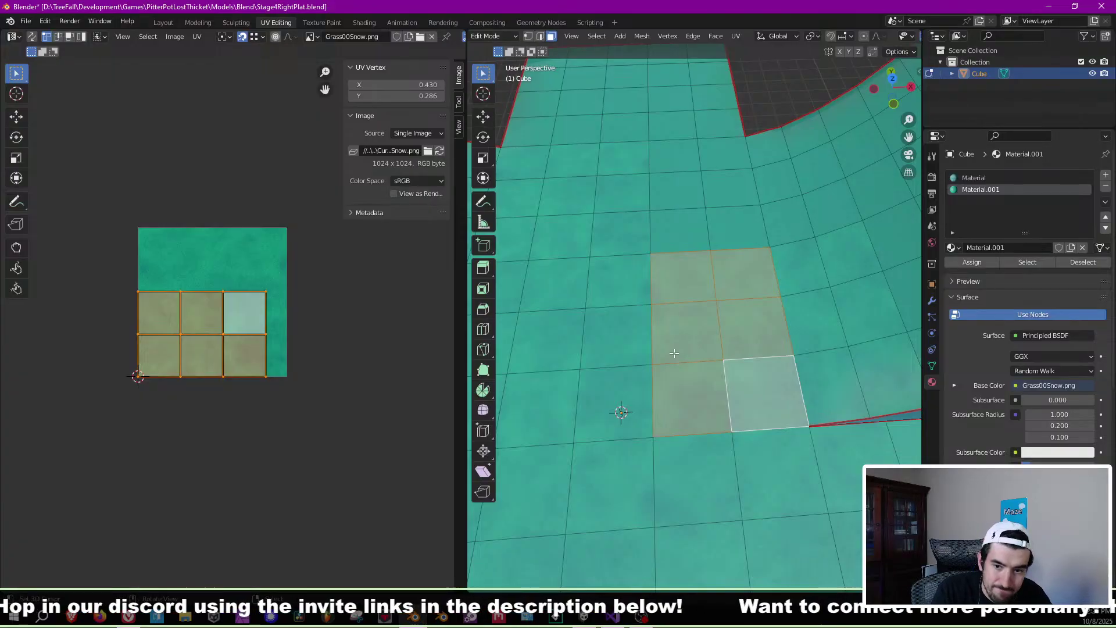
pyautogui.keyDown('shift'); pyautogui.click(810, 263); pyautogui.keyUp('shift')
pyautogui.keyDown('shift'); pyautogui.click(839, 273); pyautogui.keyUp('shift')
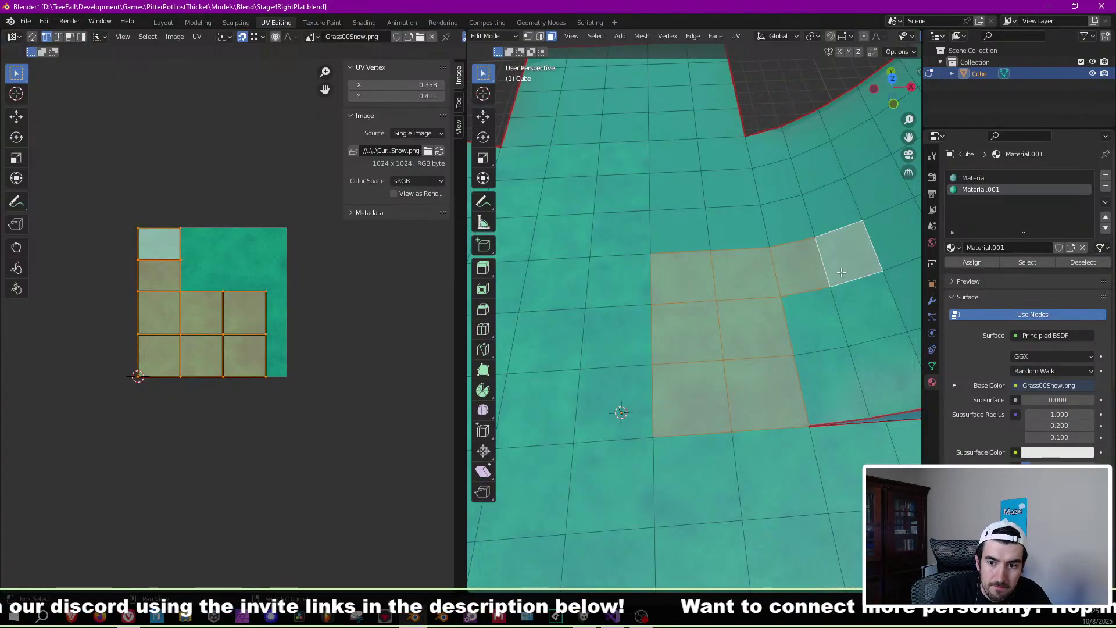
pyautogui.keyDown('shift'); pyautogui.click(824, 298); pyautogui.keyUp('shift')
pyautogui.keyDown('shift'); pyautogui.click(856, 308); pyautogui.keyUp('shift')
pyautogui.keyDown('shift'); pyautogui.click(825, 372); pyautogui.keyUp('shift')
pyautogui.keyDown('shift'); pyautogui.click(825, 372); pyautogui.keyUp('shift')
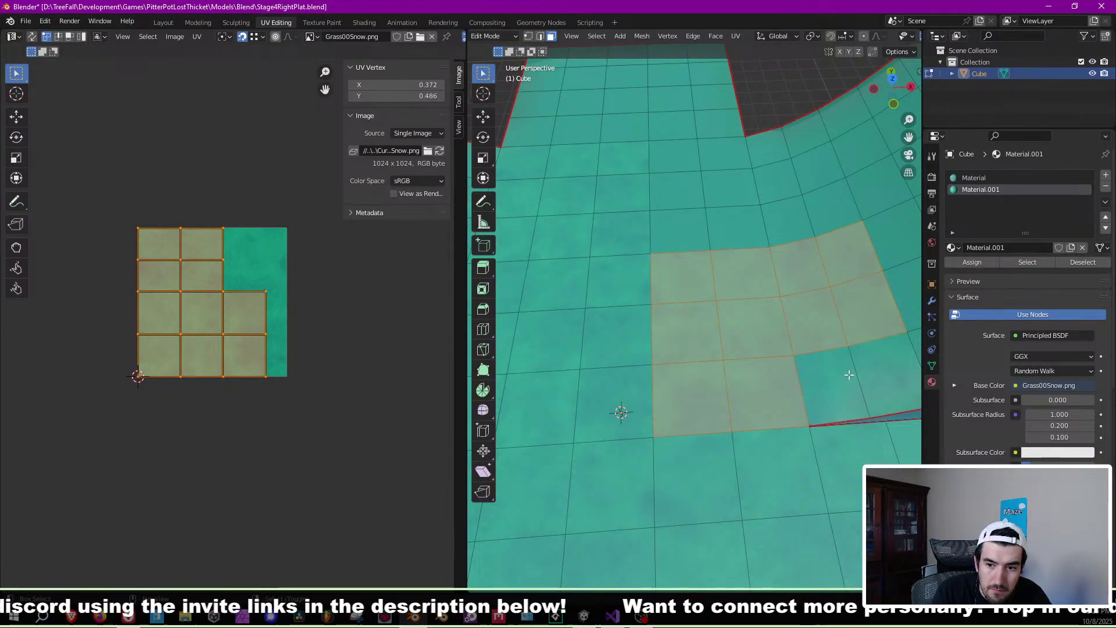
pyautogui.keyDown('shift'); pyautogui.click(875, 362); pyautogui.keyUp('shift')
pyautogui.keyDown('shift'); pyautogui.click(838, 366); pyautogui.keyUp('shift')
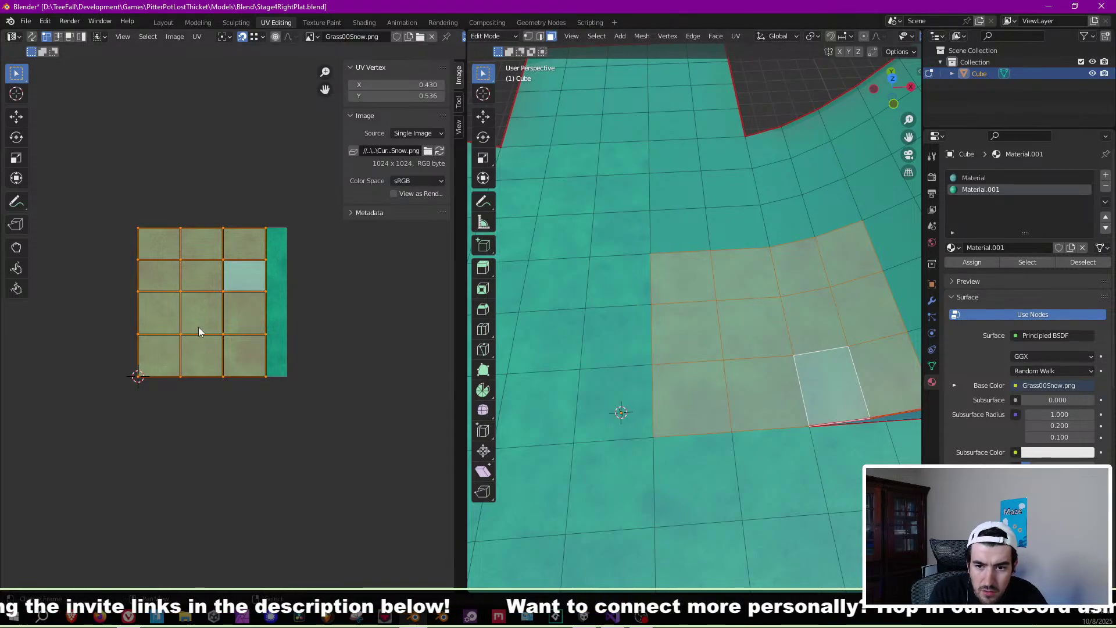
# Rotate the block's UVs 90° clockwise and move them flush with the texture's lower edge.
pyautogui.write('r90')
pyautogui.press('Return')
pyautogui.press('g')
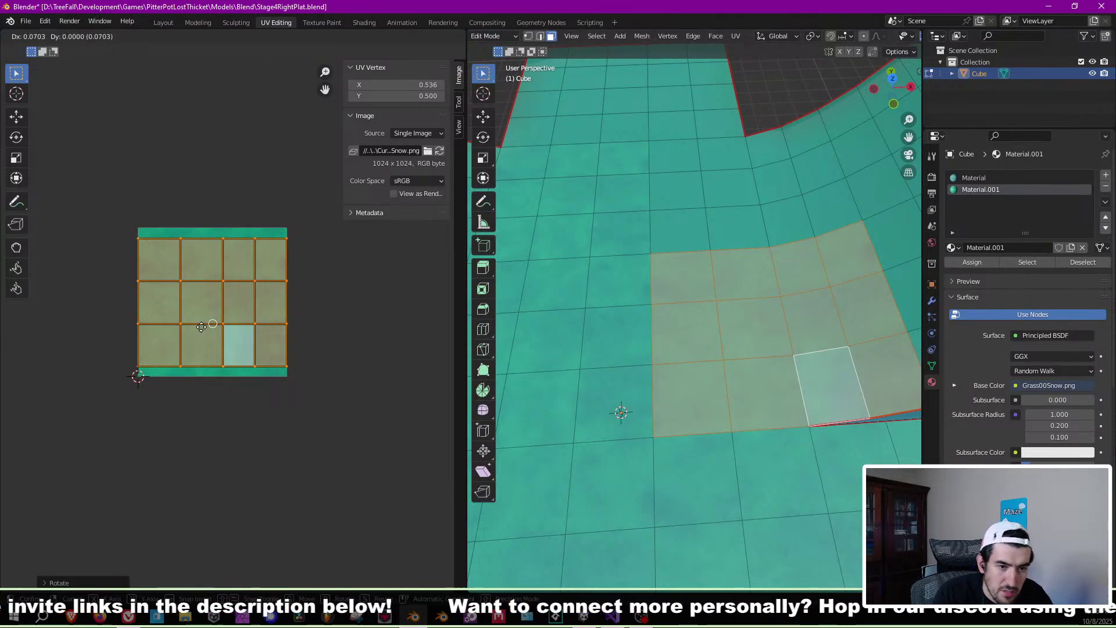
pyautogui.click(200, 367)
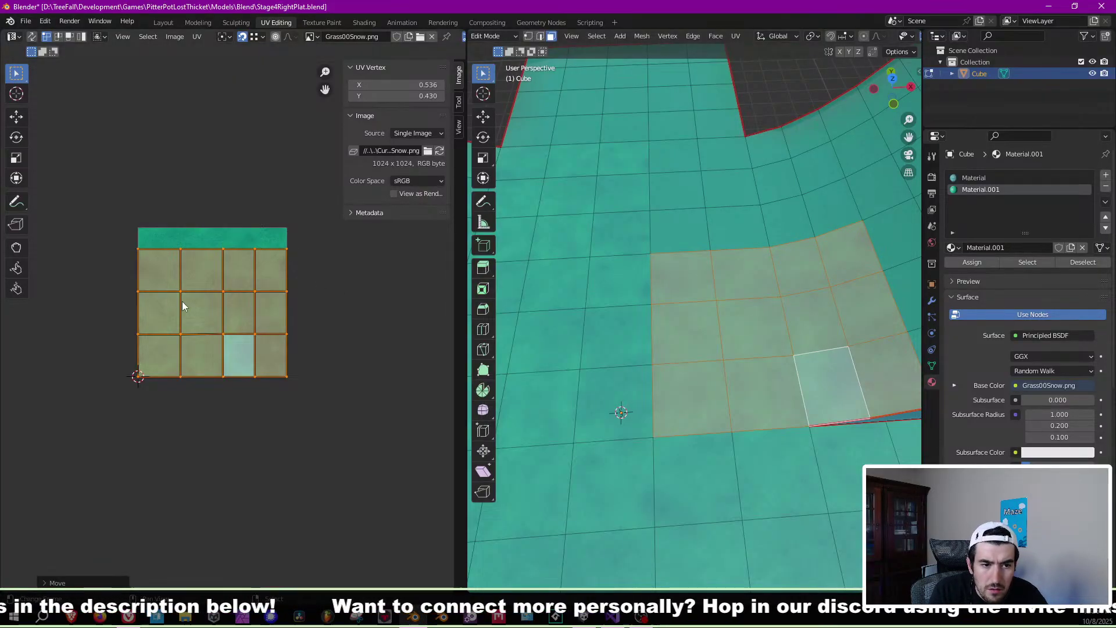
# Centre the block's UVs vertically at Y 0.5 and scale them along Y to fill the texture's full height.
pyautogui.click(417, 96)
pyautogui.write('0.5')
pyautogui.press('Return')
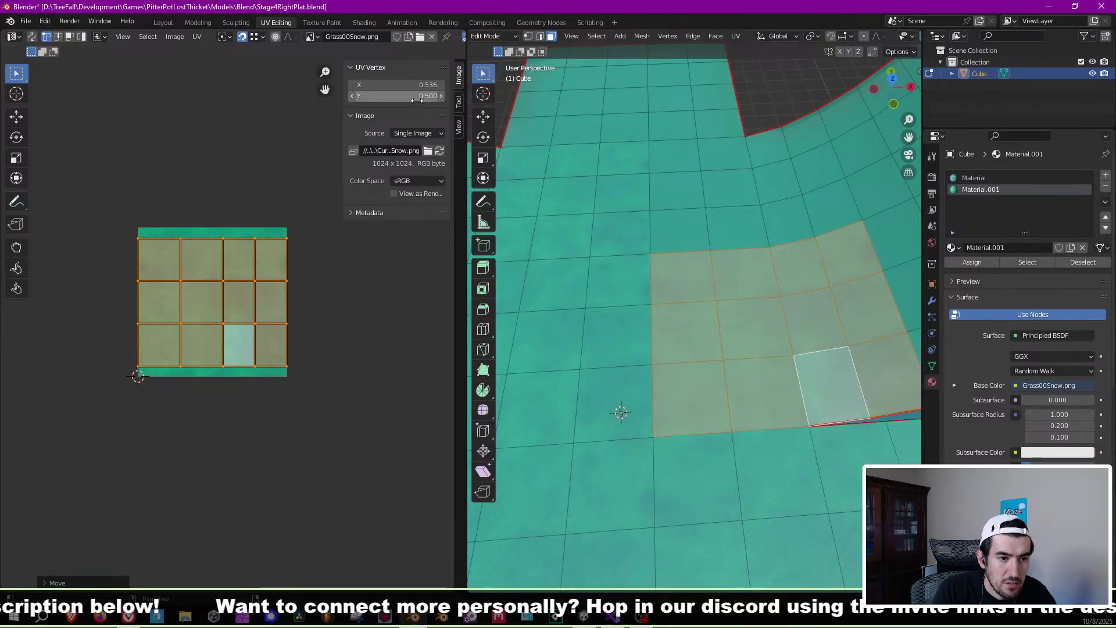
pyautogui.press('s')
pyautogui.press('y')
pyautogui.click(260, 357)
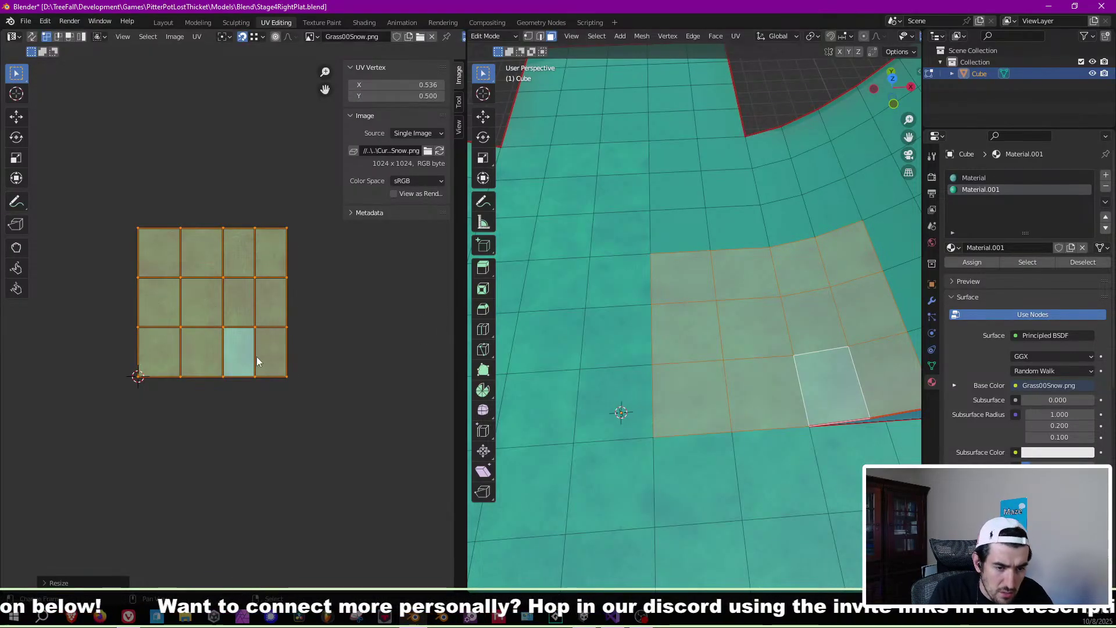
# Check the stretched UV grid up close, inspect the block's seams in Object Mode, and save the file.
pyautogui.scroll(7, 197, 355)
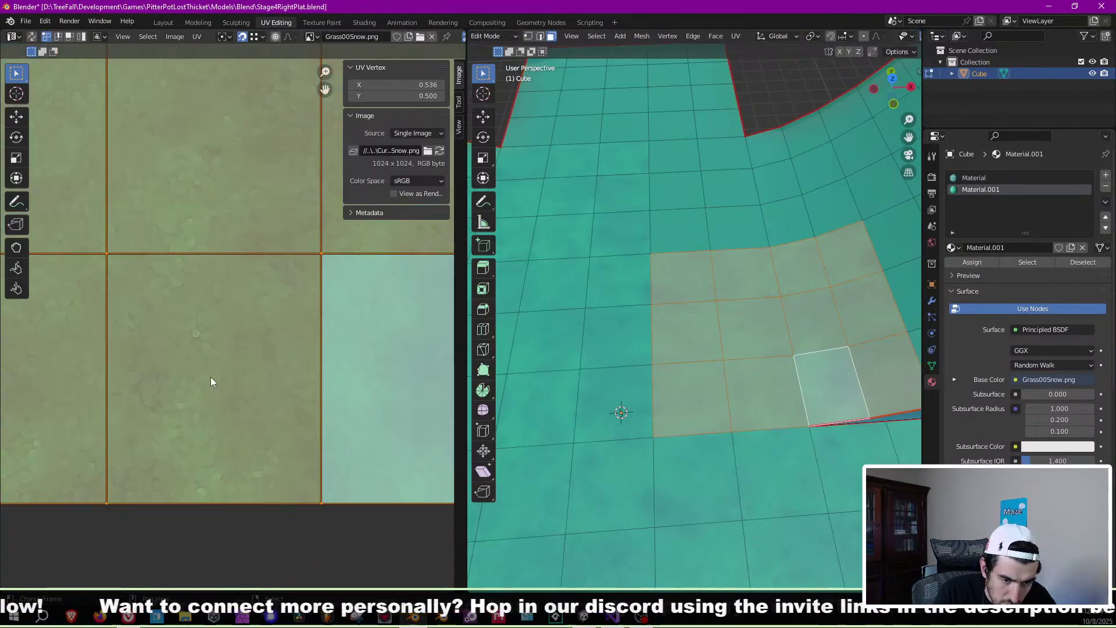
pyautogui.press('Tab')
pyautogui.scroll(2, 710, 399)
pyautogui.keyDown('shift'); pyautogui.moveTo(637, 400); pyautogui.dragTo(752, 352, button='middle'); pyautogui.keyUp('shift')
pyautogui.scroll(-6, 755, 341)
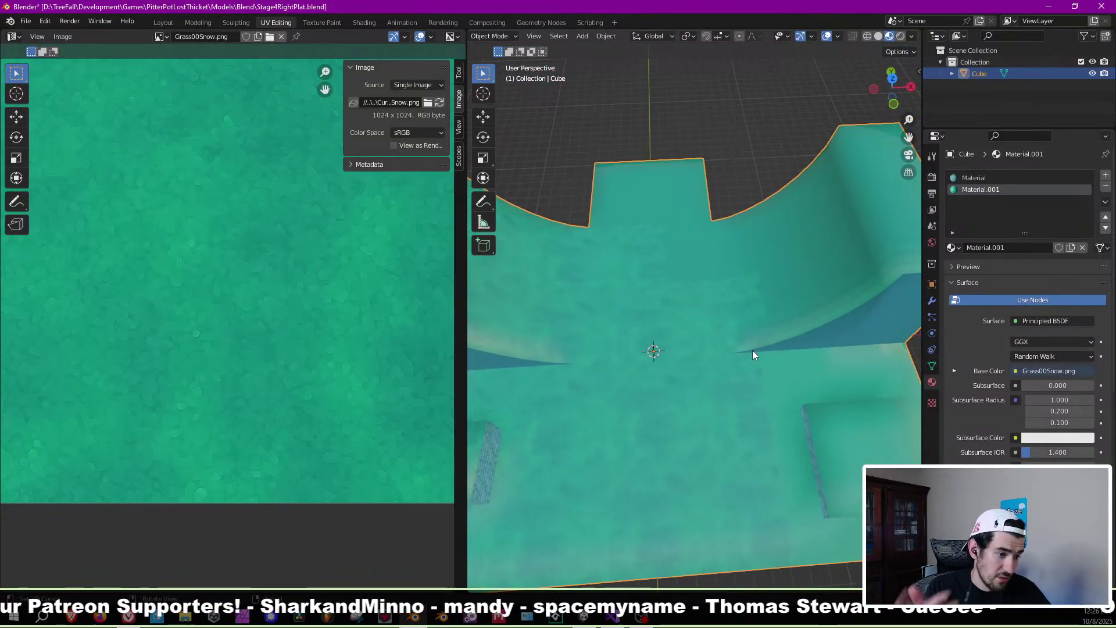
pyautogui.hotkey('ctrl', 's')
# Select a four-by-three block of faces where the flat ground meets the curved ramp, just in front of the raised back section.
pyautogui.press('Tab')
pyautogui.keyDown('shift'); pyautogui.moveTo(697, 256); pyautogui.dragTo(696, 315, button='middle'); pyautogui.keyUp('shift')
pyautogui.click(681, 284)
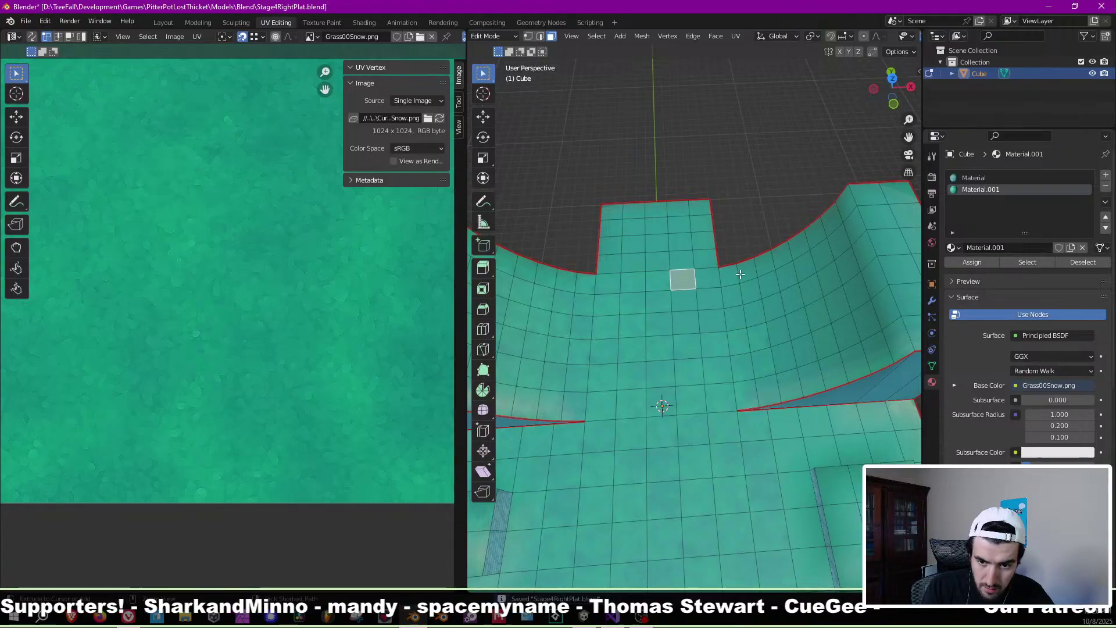
pyautogui.keyDown('ctrl'); pyautogui.click(742, 273); pyautogui.keyUp('ctrl')
pyautogui.keyDown('ctrl'); pyautogui.click(749, 312); pyautogui.keyUp('ctrl')
pyautogui.keyDown('ctrl'); pyautogui.click(686, 319); pyautogui.keyUp('ctrl')
pyautogui.keyDown('ctrl'); pyautogui.click(685, 300); pyautogui.keyUp('ctrl')
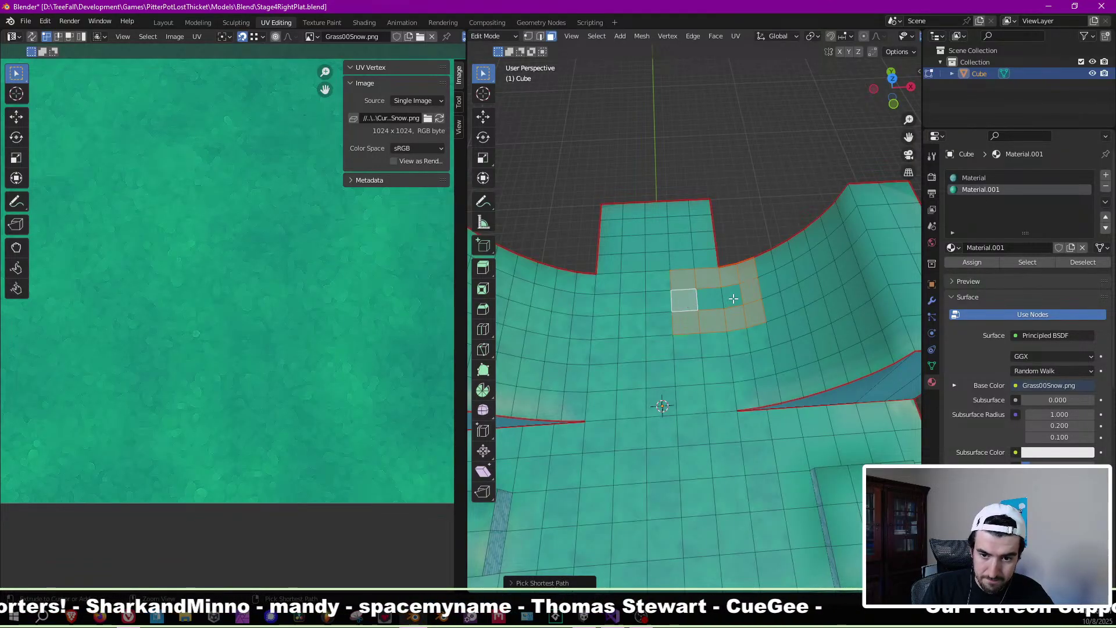
pyautogui.keyDown('ctrl'); pyautogui.click(733, 299); pyautogui.keyUp('ctrl')
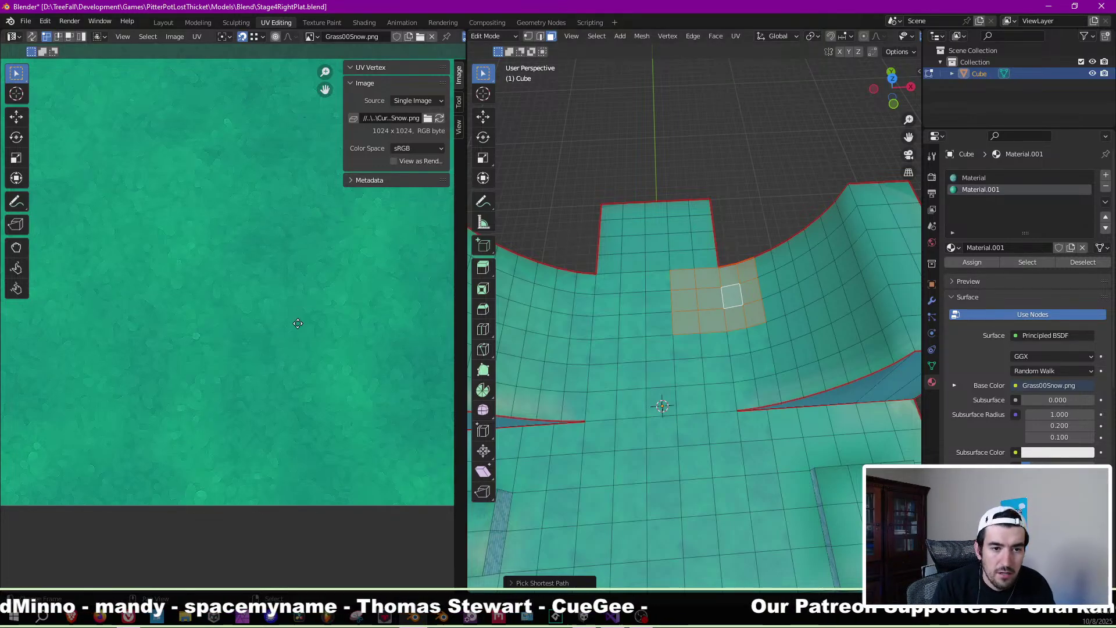
# Unwrap the selected face block and rotate its UVs 180° in two 90° turns, comparing the seams in Object Mode.
pyautogui.scroll(-5, 299, 337)
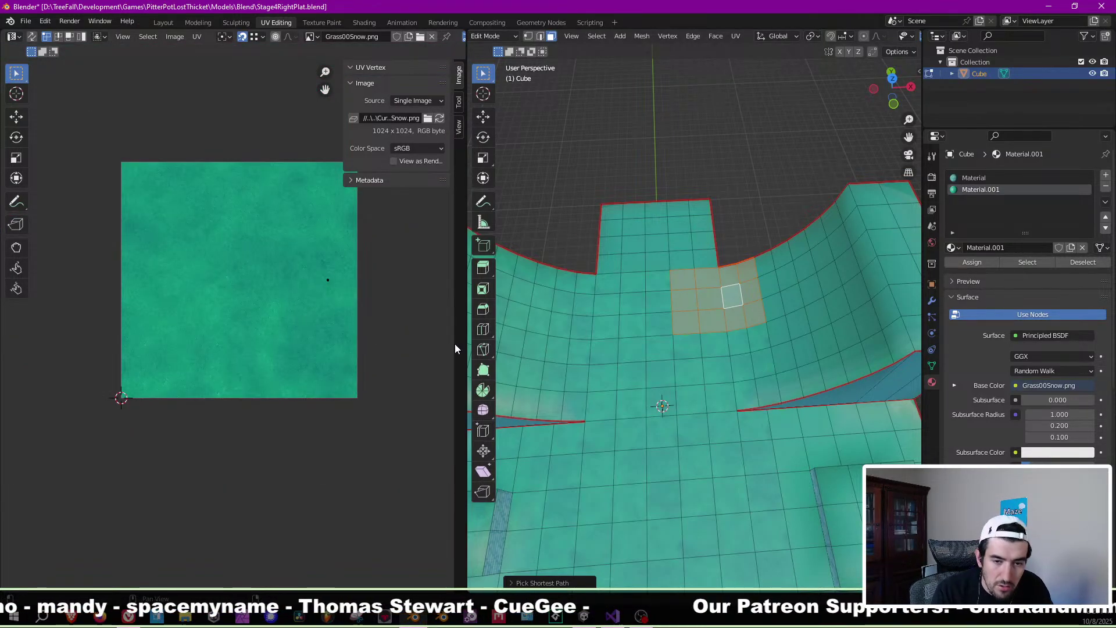
pyautogui.scroll(4, 705, 348)
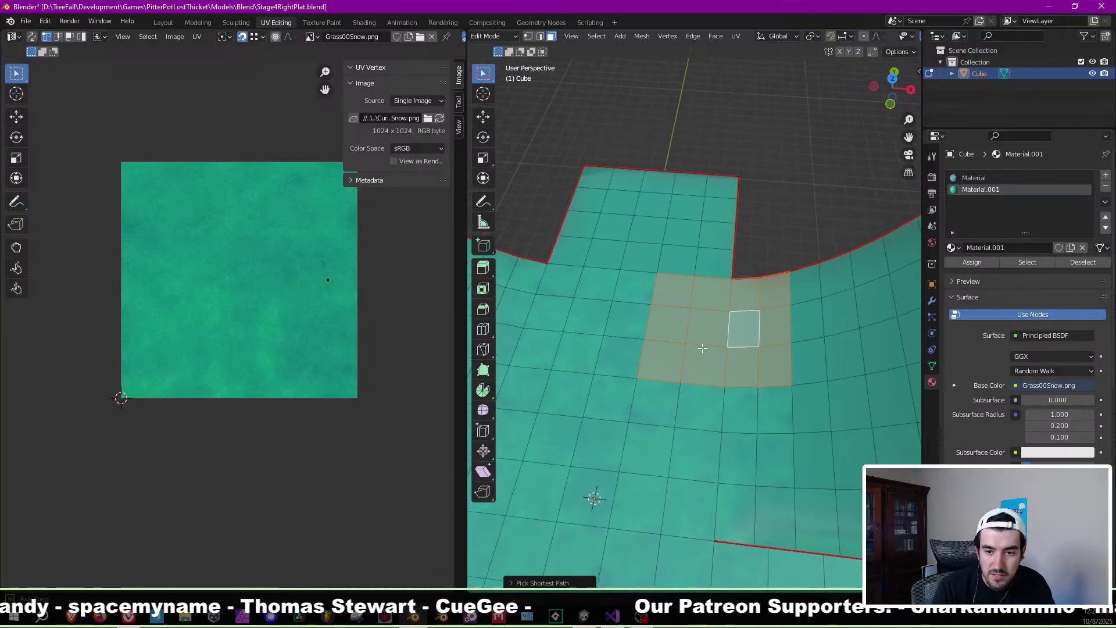
pyautogui.scroll(2, 706, 351)
pyautogui.press('u')
pyautogui.click(717, 355)
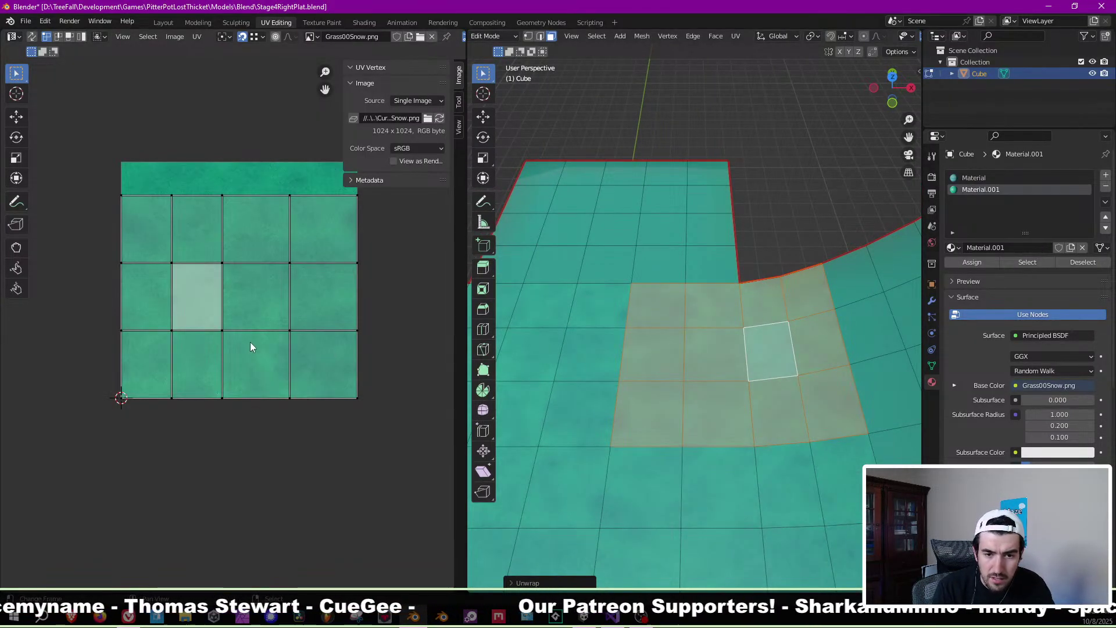
pyautogui.write('ar90')
pyautogui.press('Return')
pyautogui.write('r90')
pyautogui.press('Return')
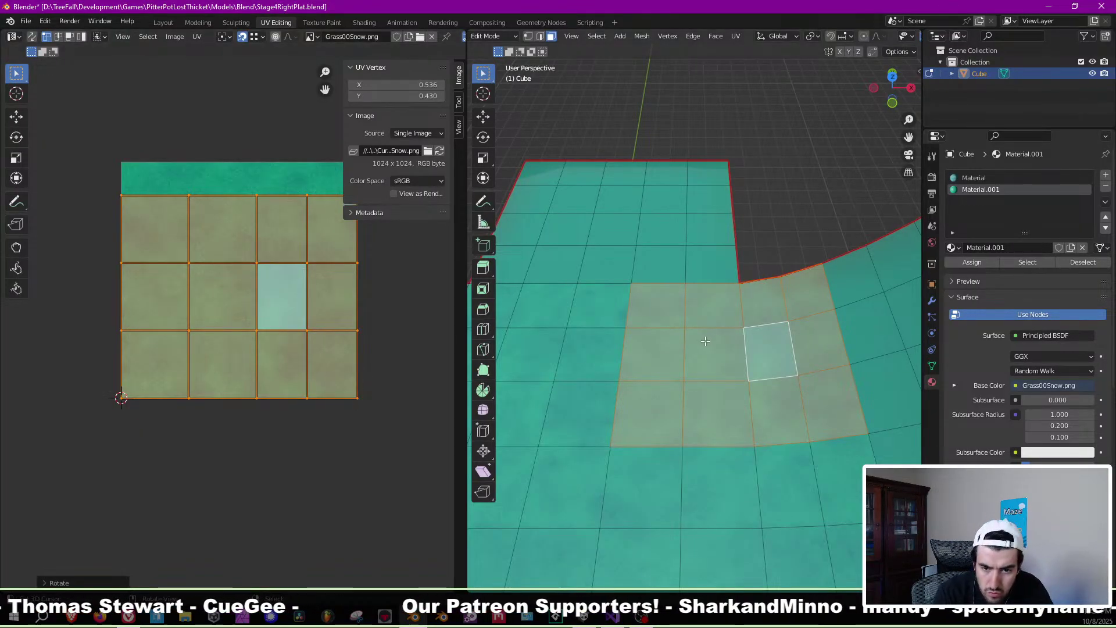
pyautogui.press('Tab')
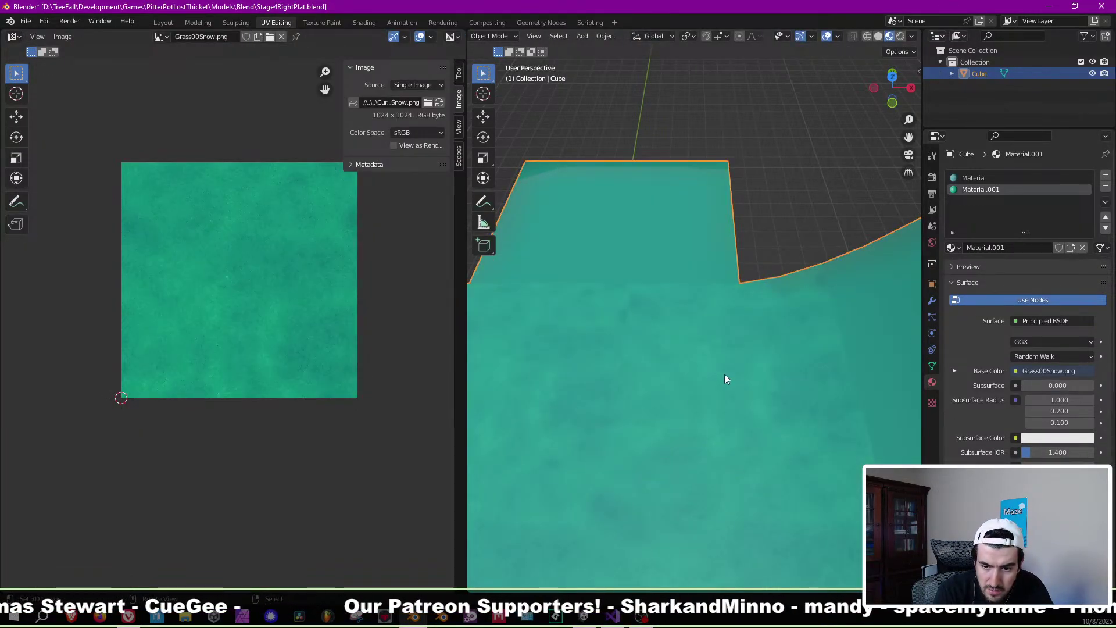
pyautogui.press('Tab')
# Centre the block's UVs at Y 0.5 and scale them along Y to fill the texture's full height.
pyautogui.click(408, 97)
pyautogui.write('0.5')
pyautogui.press('Return')
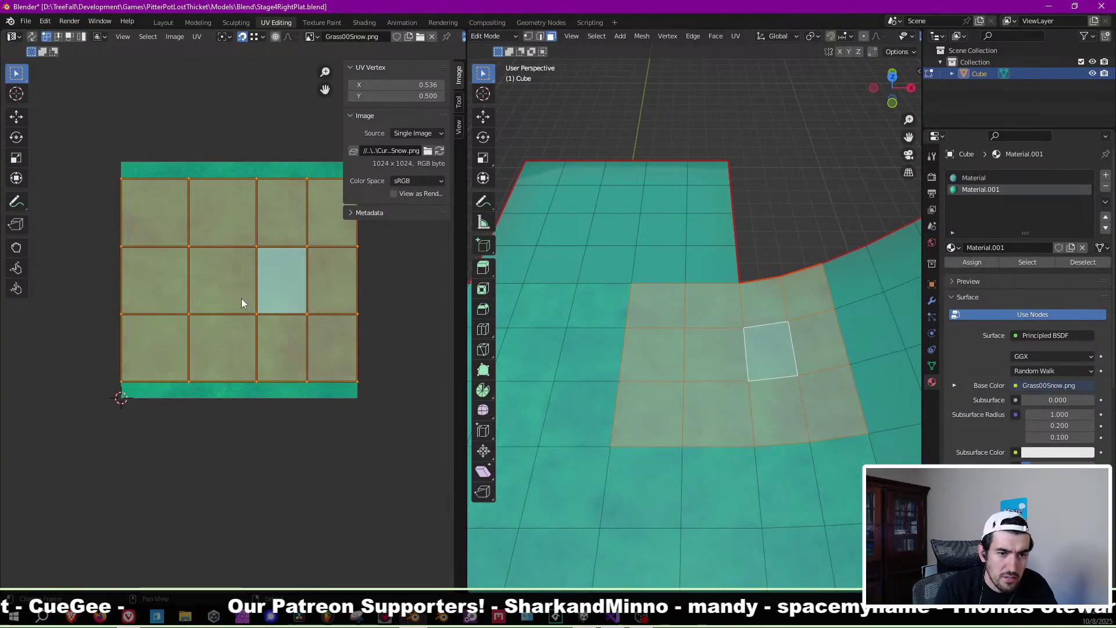
pyautogui.moveTo(242, 298); pyautogui.dragTo(219, 299, button='middle')
pyautogui.press('s')
pyautogui.press('y')
pyautogui.click(417, 326)
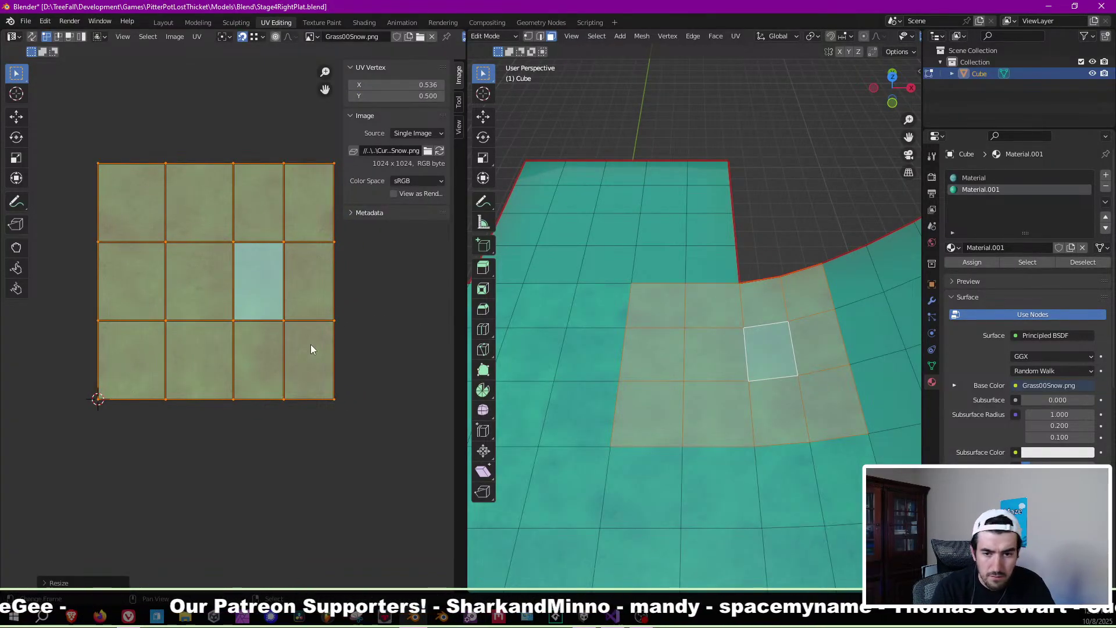
# Inspect the block's seams in Object Mode, save the file, and frame the whole platform.
pyautogui.press('Tab')
pyautogui.scroll(-4, 716, 341)
pyautogui.keyDown('shift'); pyautogui.moveTo(685, 335); pyautogui.dragTo(711, 317, button='middle'); pyautogui.keyUp('shift')
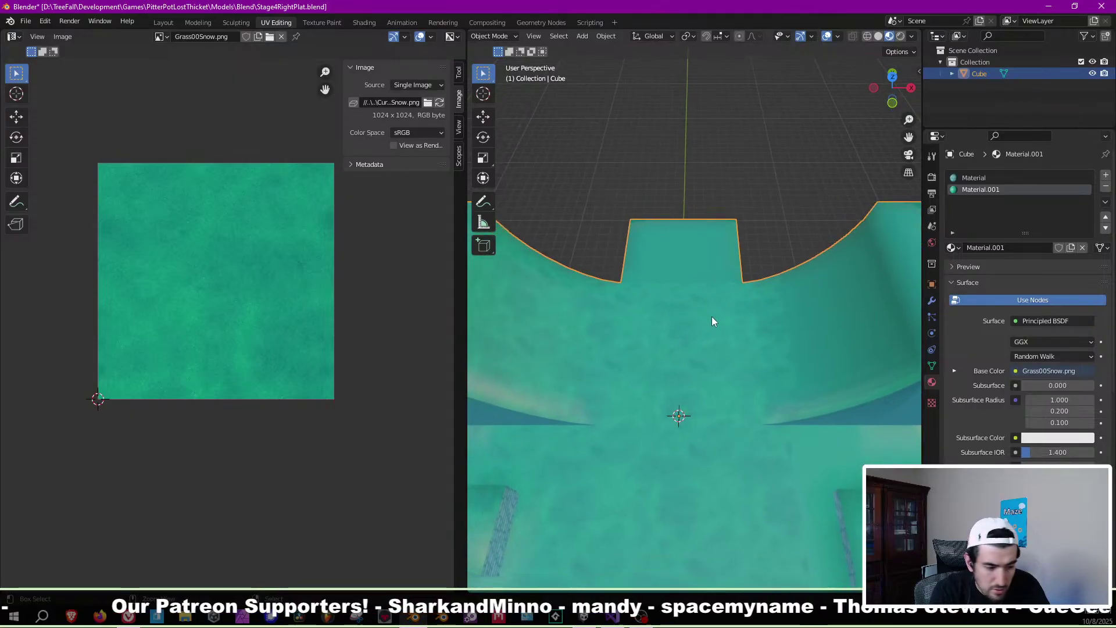
pyautogui.hotkey('ctrl', 's')
pyautogui.press('KP_Decimal')
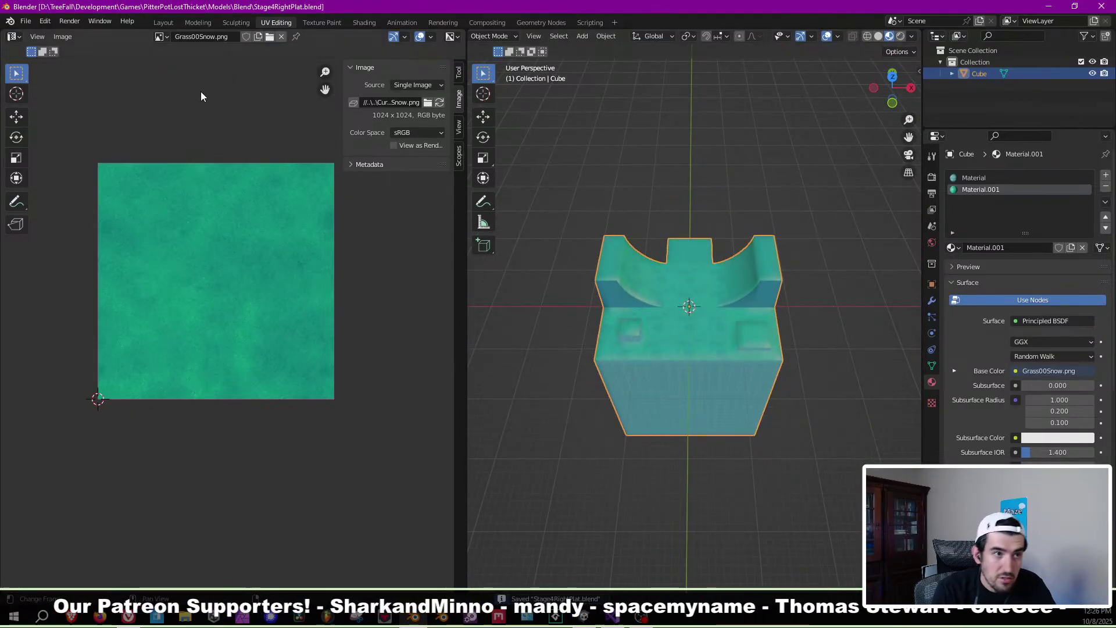
# Export the platform as HalfPipe.fbx into the Models\FBX folder and save the Blender file.
pyautogui.click(27, 22)
pyautogui.moveTo(87, 189)
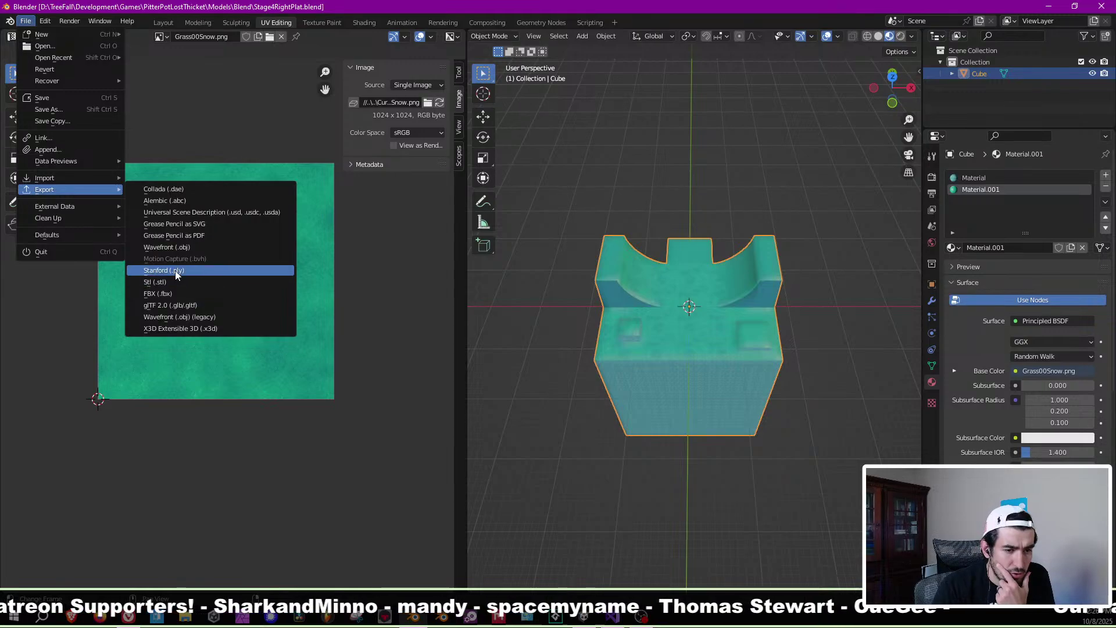
pyautogui.click(174, 294)
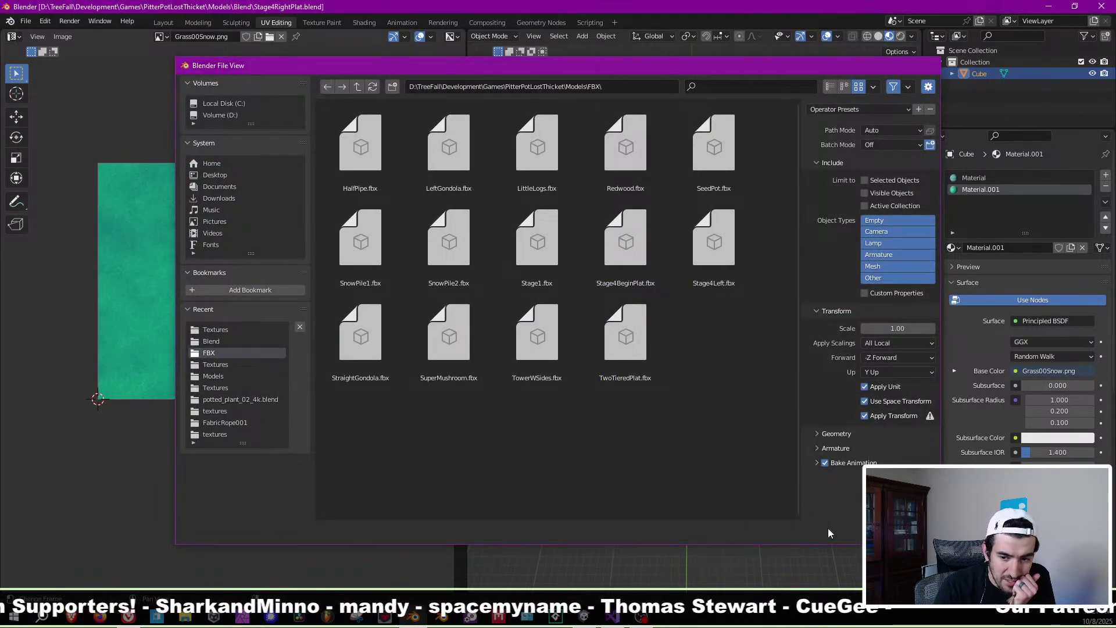
pyautogui.press('Escape')
pyautogui.hotkey('ctrl', 's')
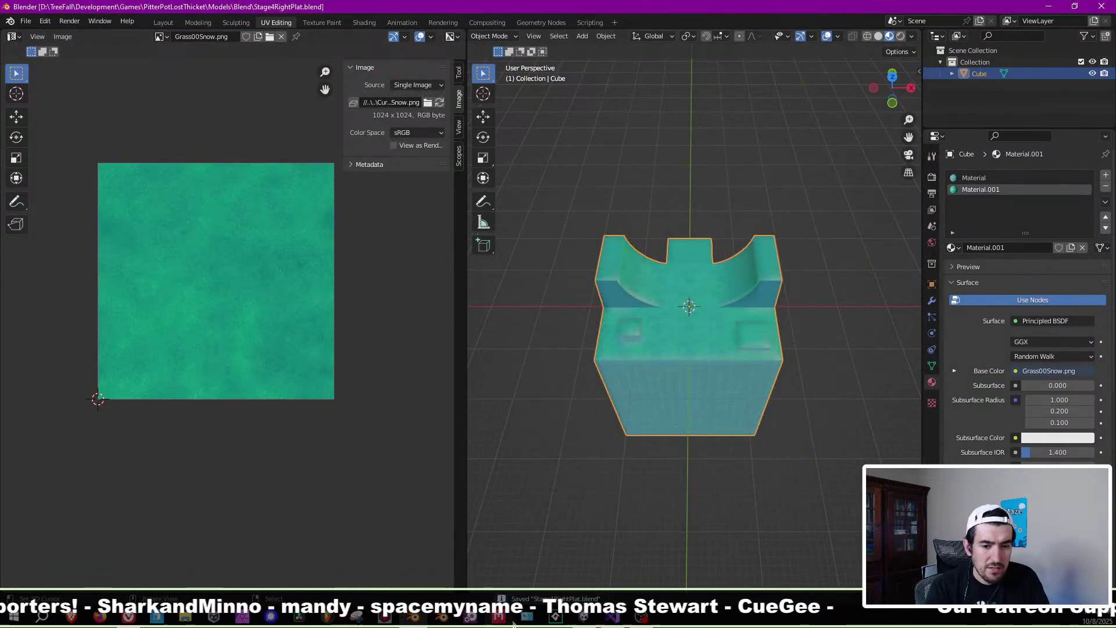
# Switch to the CursedThicketProjectUp project in Unity and delete the HalfPipe model from Assets.
pyautogui.click(584, 617)
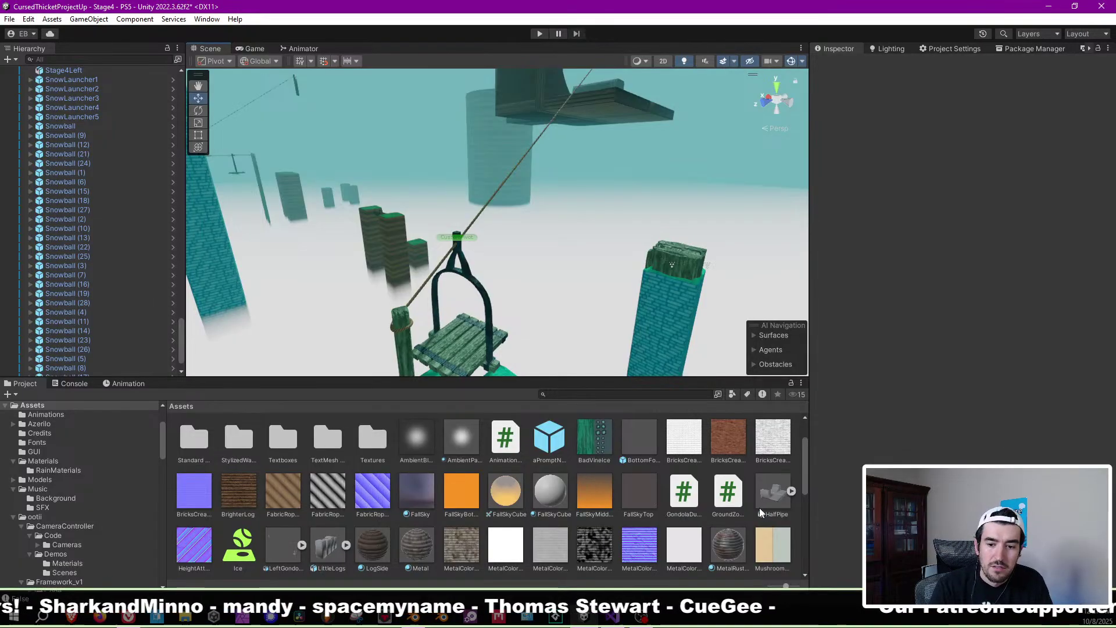
pyautogui.click(775, 491)
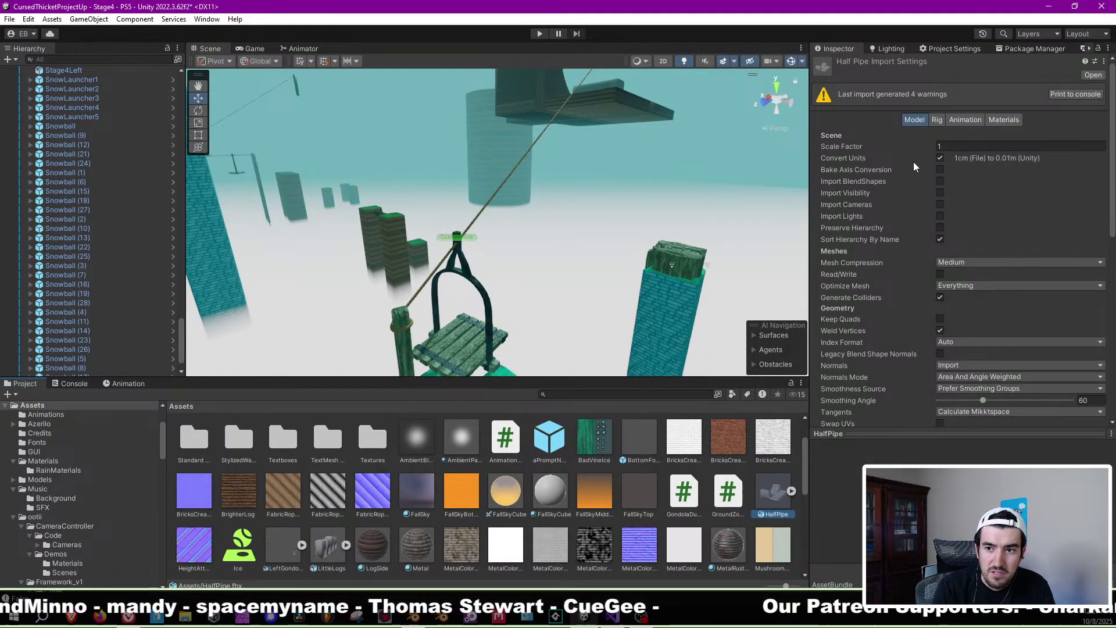
pyautogui.press('Delete')
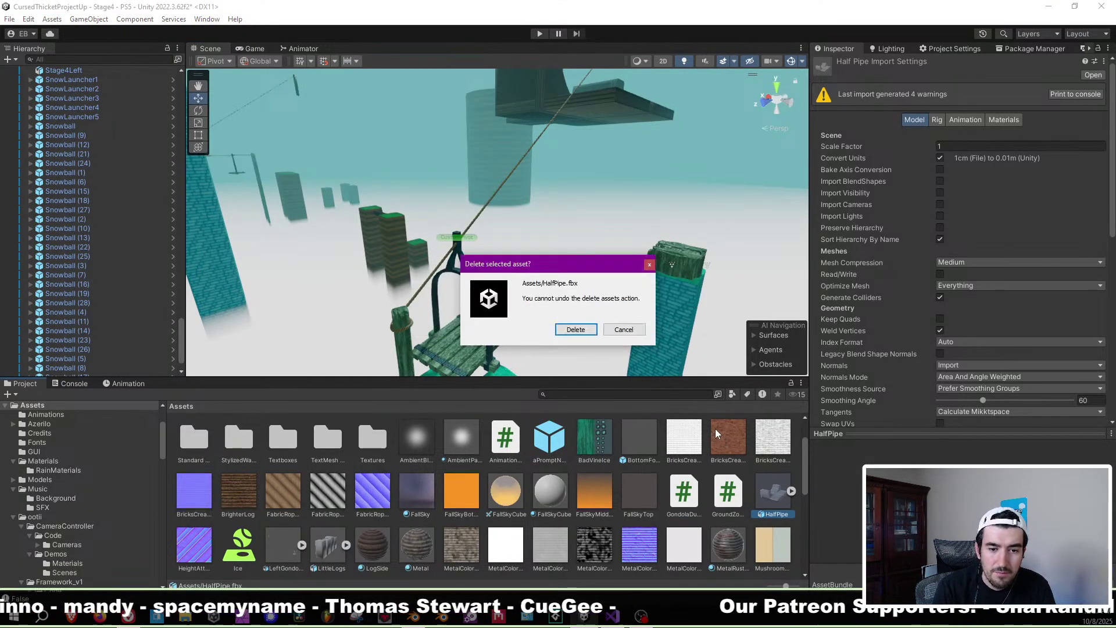
pyautogui.click(587, 334)
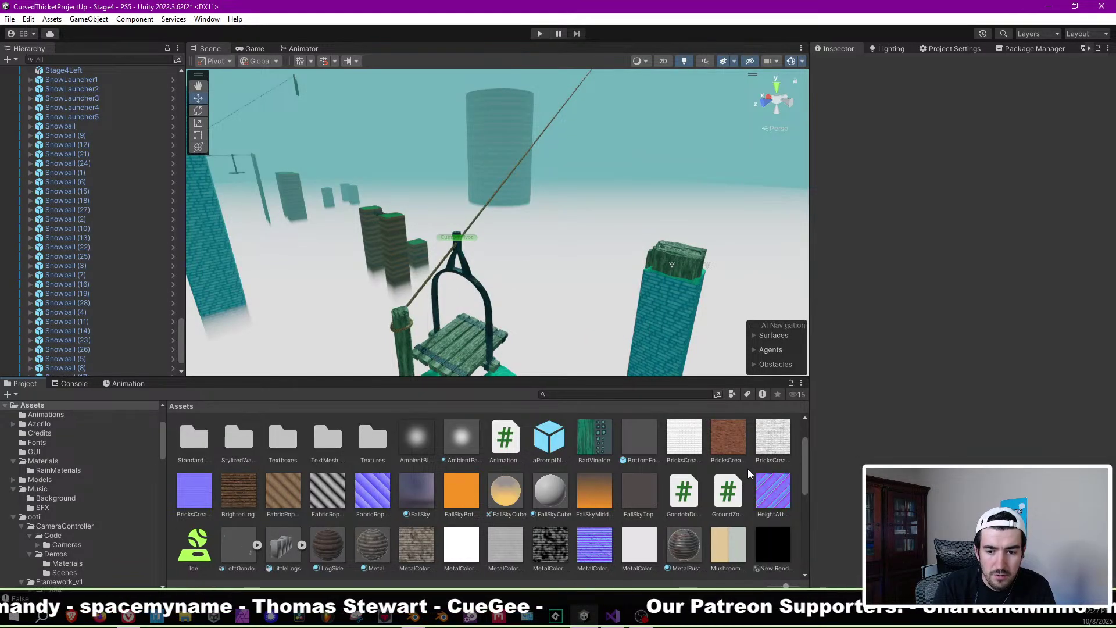
# Import the newly exported HalfPipe.fbx from the Models\FBX folder as a new asset and look over the platform in the scene.
pyautogui.rightClick(746, 468)
pyautogui.click(780, 244)
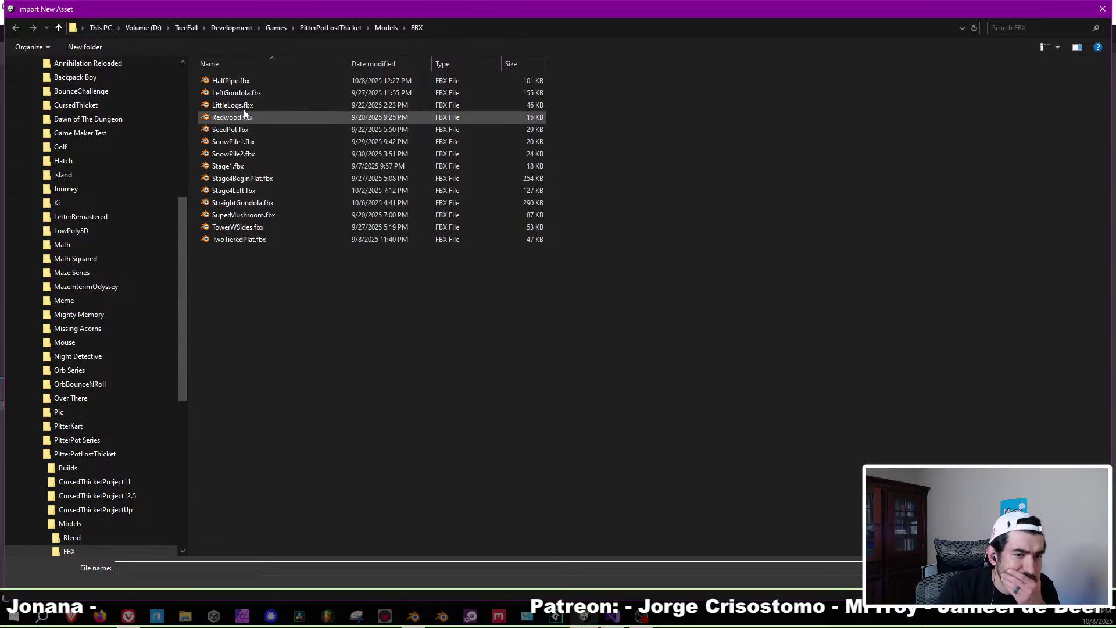
pyautogui.doubleClick(250, 84)
pyautogui.moveTo(607, 255); pyautogui.dragTo(756, 174, button='right')
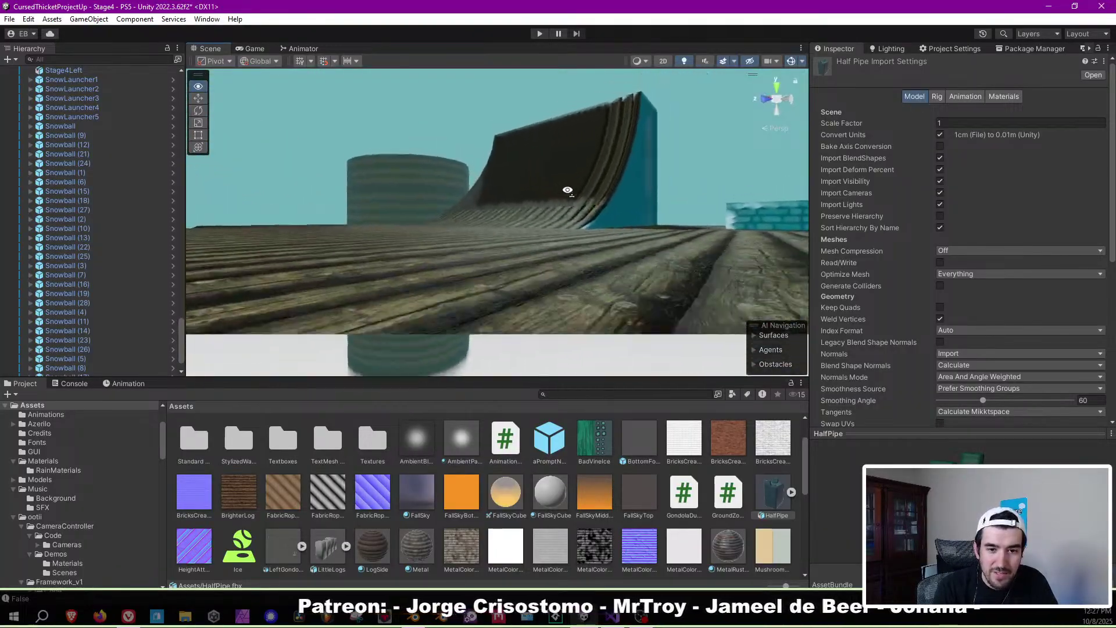
# Set the HalfPipe model's material creation mode to None and turn off animation import.
pyautogui.click(1003, 97)
pyautogui.click(1010, 111)
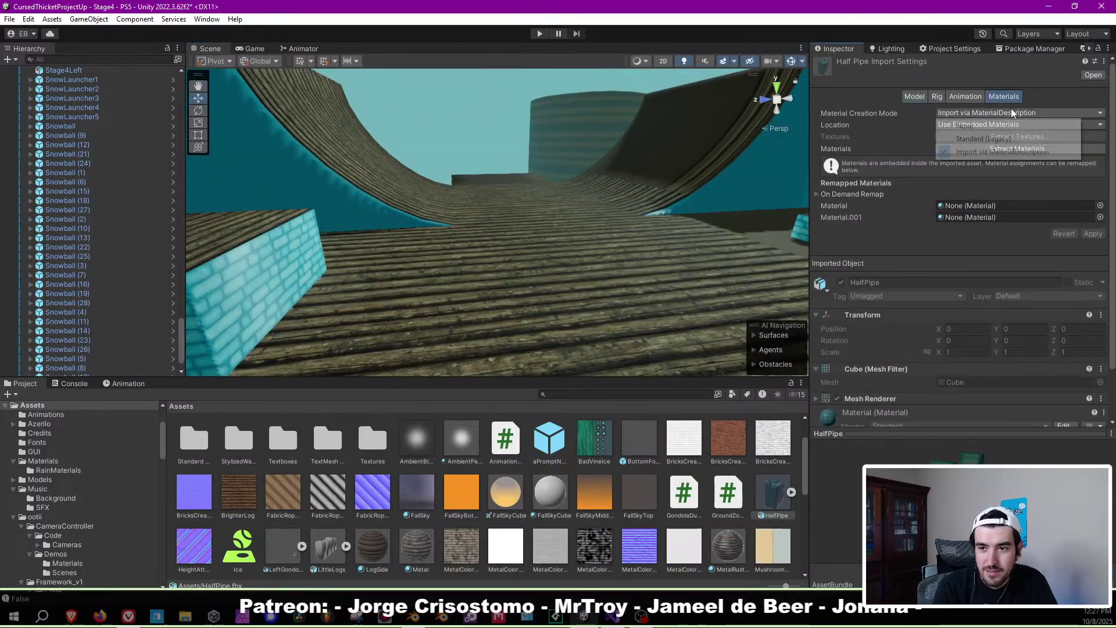
pyautogui.click(1022, 126)
pyautogui.click(971, 100)
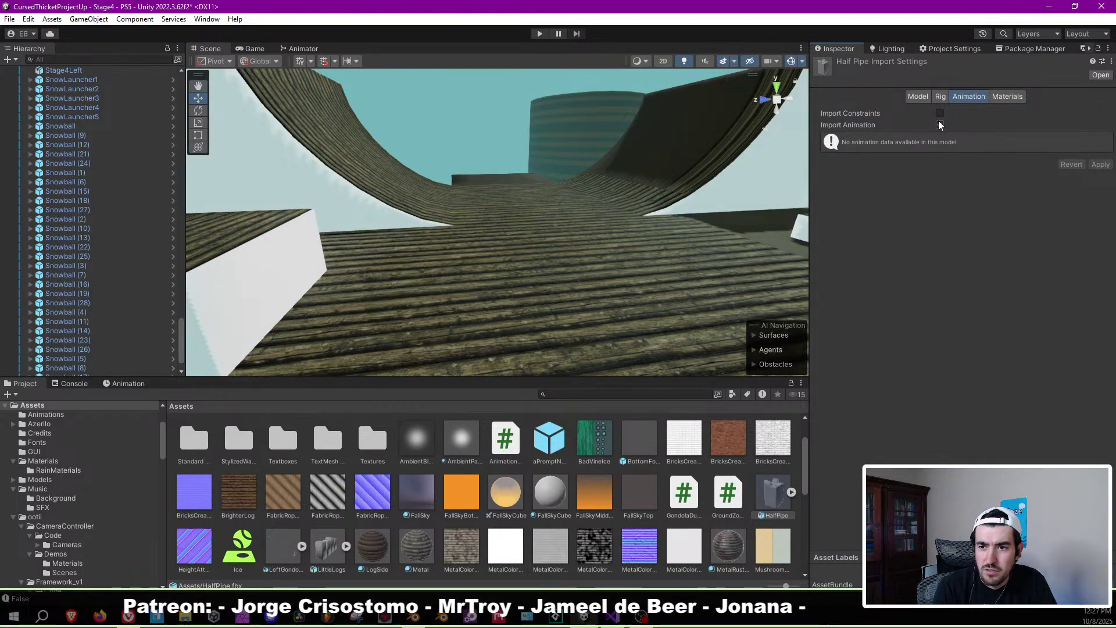
pyautogui.click(940, 125)
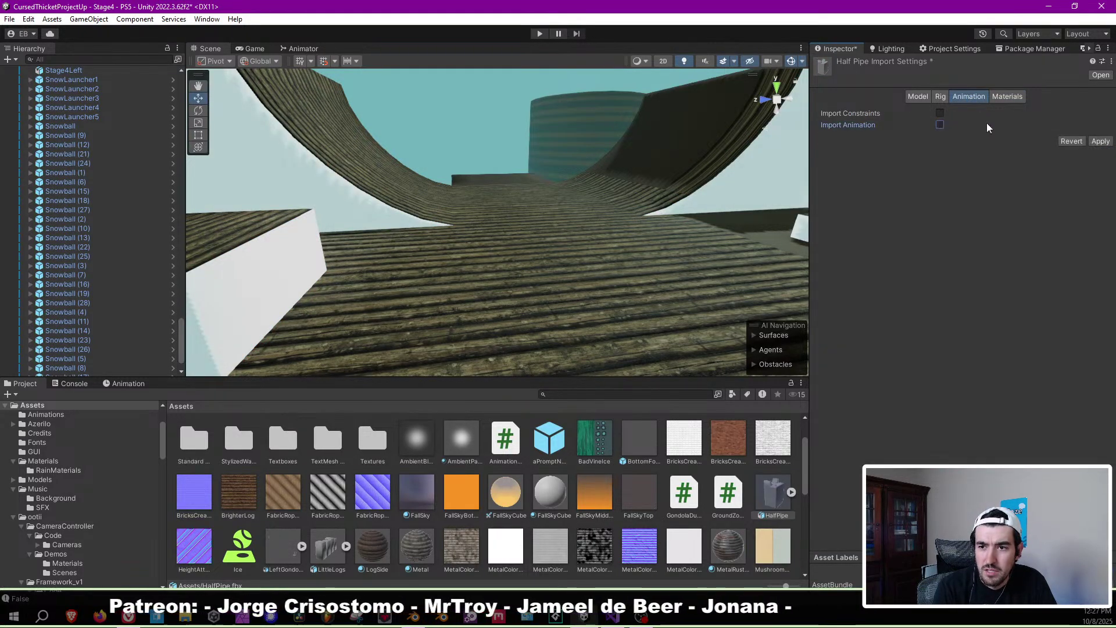
# Disable blend shape, visibility, camera and light import, enable Generate Colliders, set Mesh Compression to Medium, and apply the HalfPipe import settings.
pyautogui.click(916, 97)
pyautogui.click(940, 286)
pyautogui.click(940, 157)
pyautogui.click(939, 169)
pyautogui.click(955, 238)
pyautogui.click(954, 279)
pyautogui.scroll(-1, 977, 362)
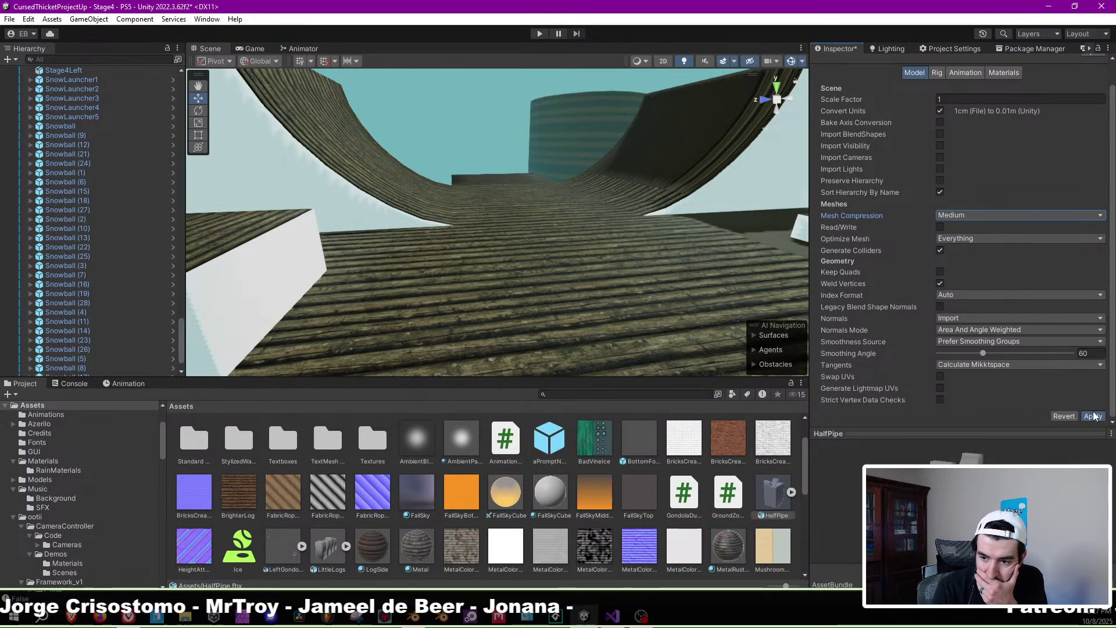
# Search the assets for SNOW and assign a snow material to the platform's ground and ramps and the snowy rock path material to its sides.
pyautogui.press('s')
pyautogui.moveTo(468, 243); pyautogui.dragTo(546, 273, button='right')
pyautogui.click(587, 396)
pyautogui.write('SNOPW')
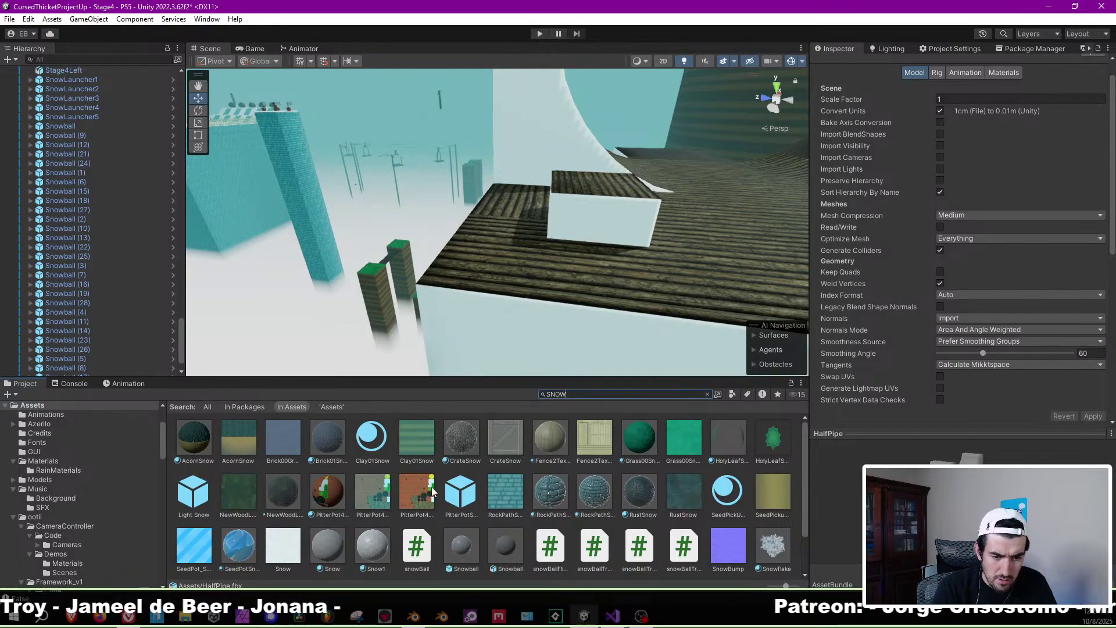
pyautogui.moveTo(543, 346); pyautogui.dragTo(667, 228, button='right')
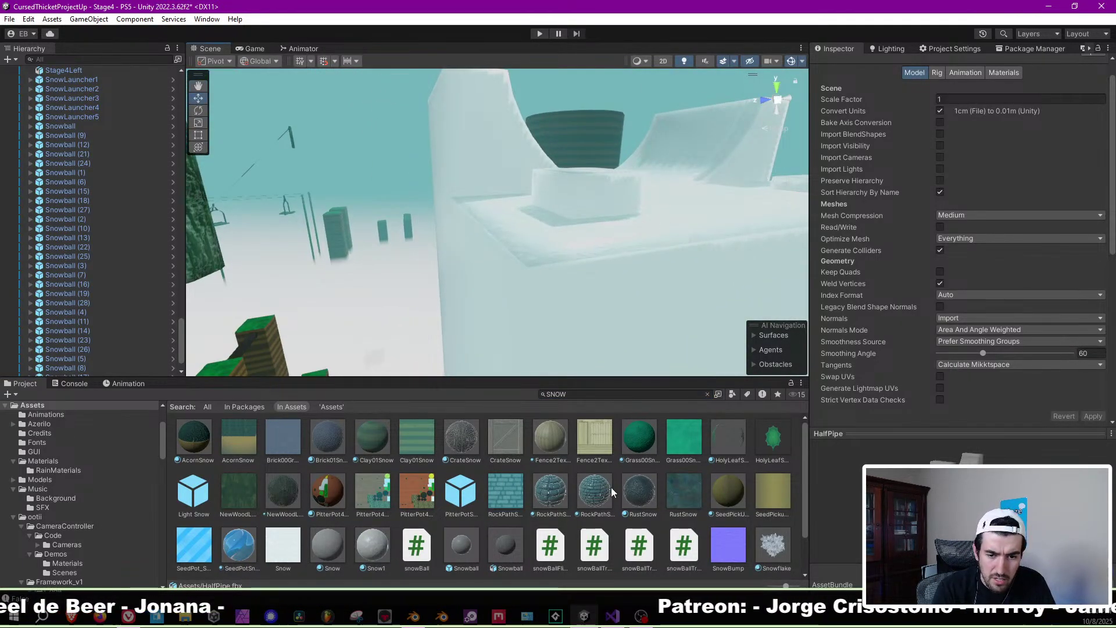
pyautogui.moveTo(551, 492); pyautogui.dragTo(531, 340)
pyautogui.moveTo(681, 262); pyautogui.dragTo(606, 219, button='right')
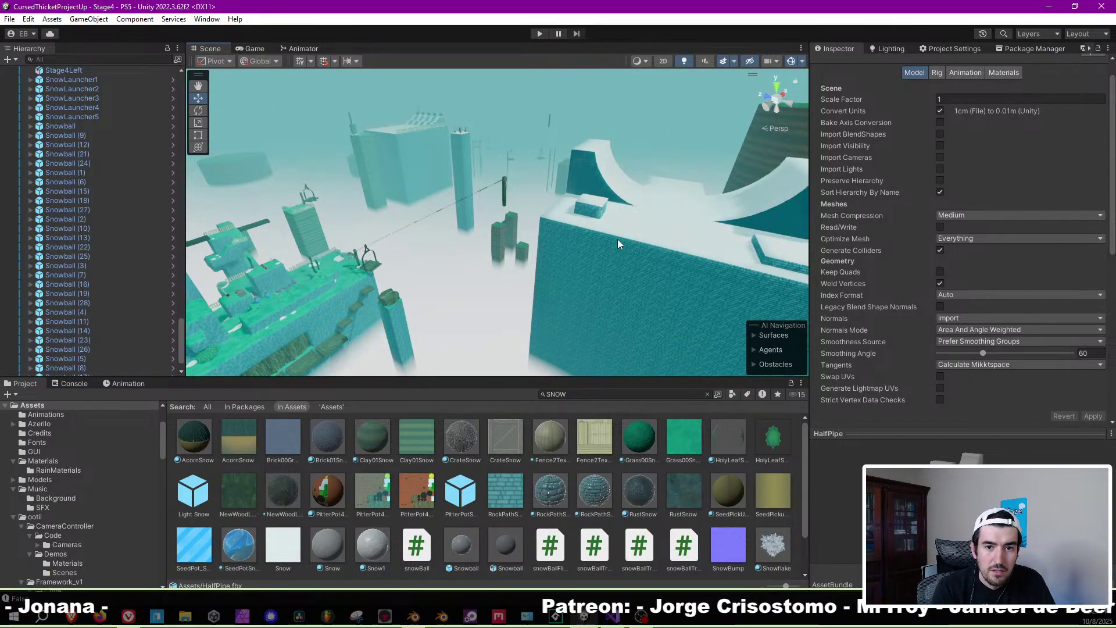
# Play-test the Stage4 level, then stop the game.
pyautogui.click(536, 33)
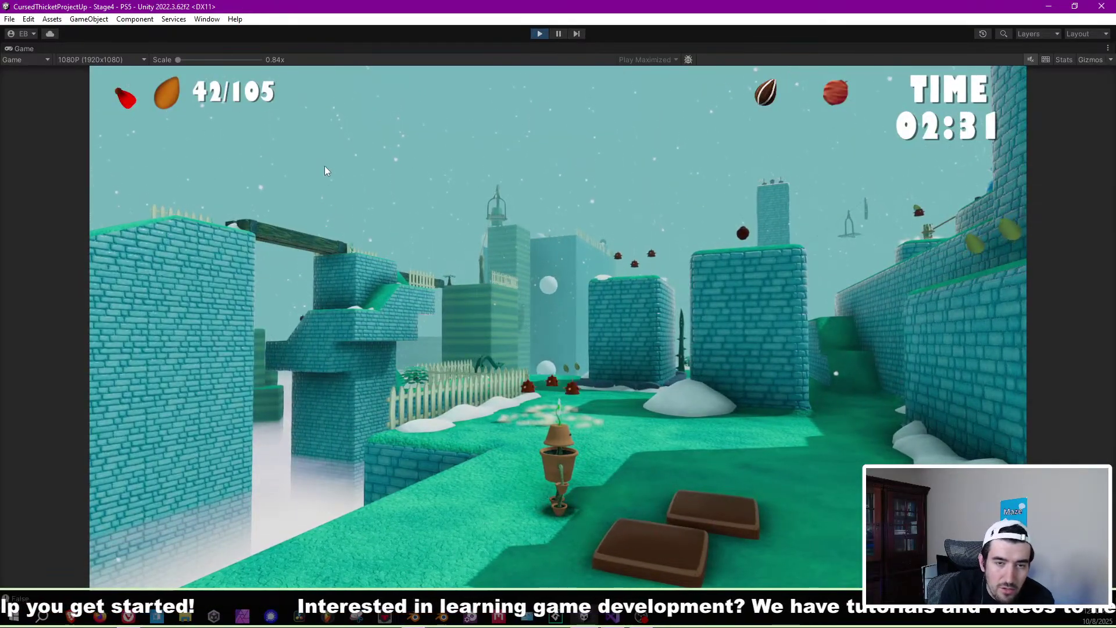
pyautogui.click(539, 34)
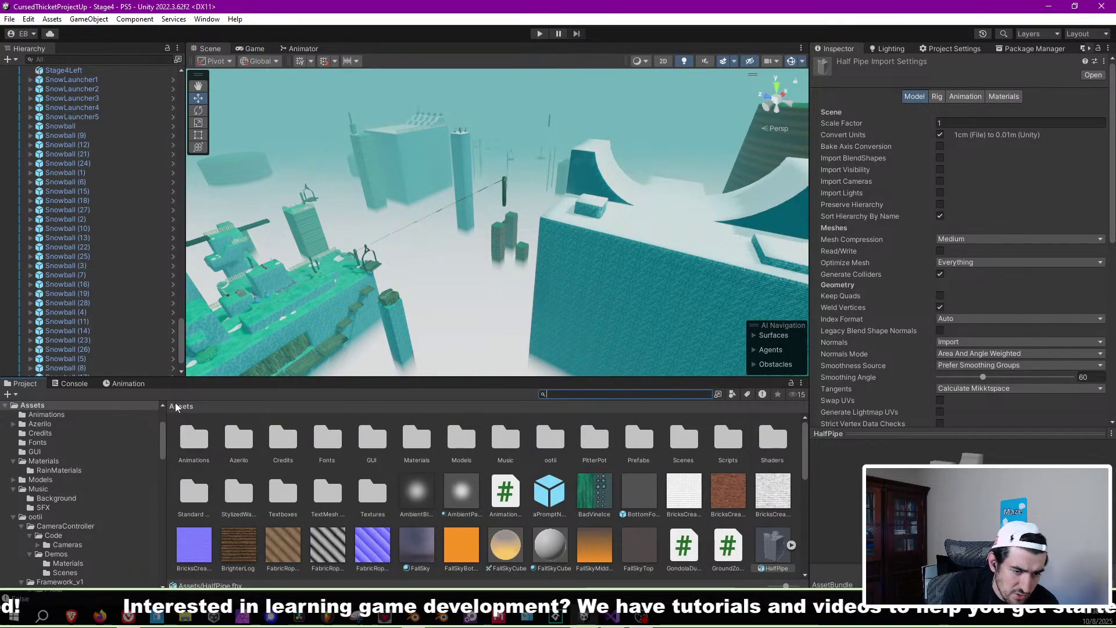
# Open the Stage3 scene from the Scenes folder, play-test it, and stop the game.
pyautogui.doubleClick(684, 439)
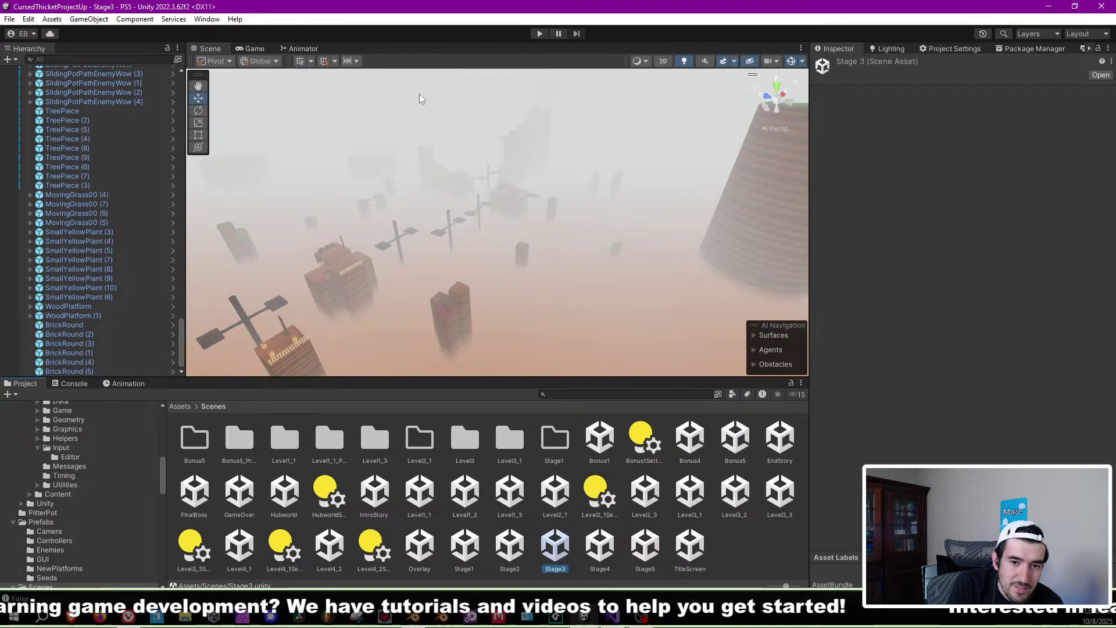
pyautogui.click(539, 34)
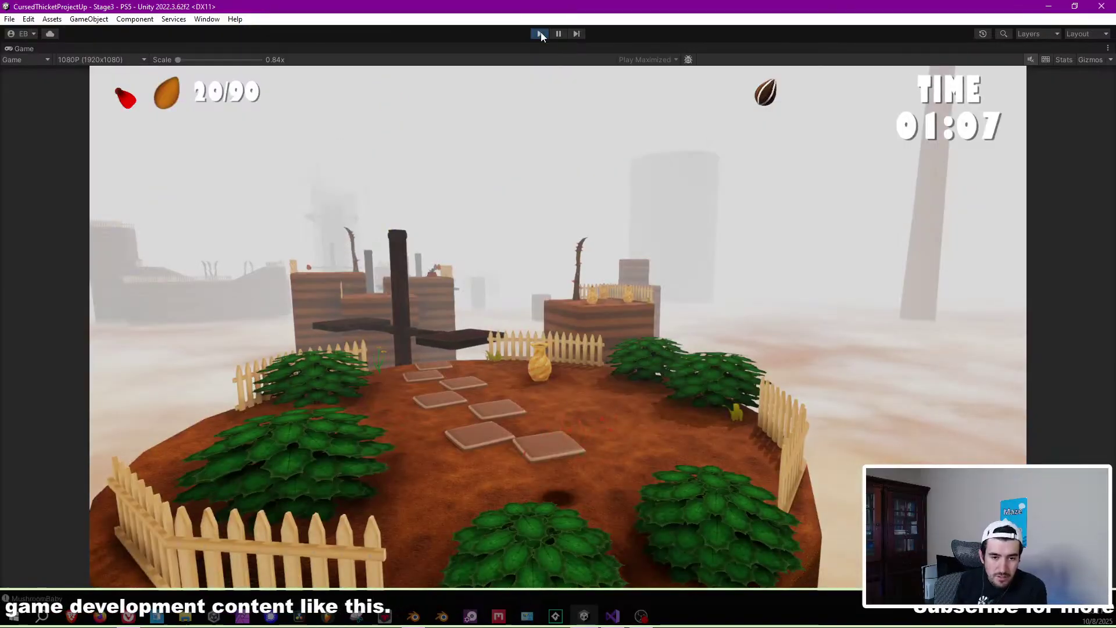
pyautogui.click(537, 33)
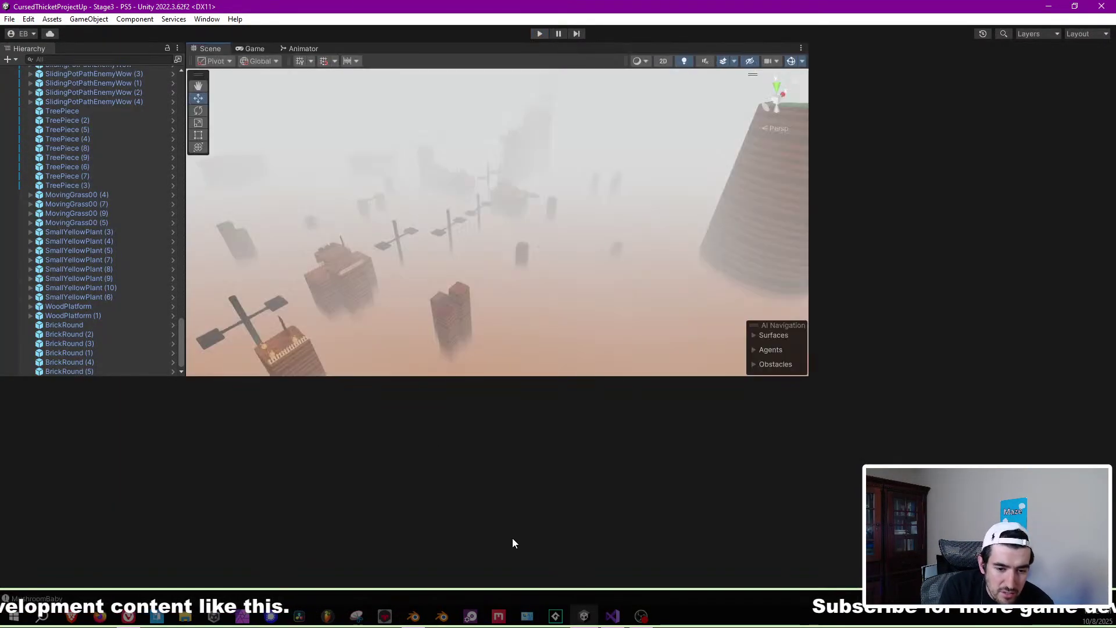
# Open the Stage2 scene and examine the layout around its grassy, fenced platform.
pyautogui.click(510, 544)
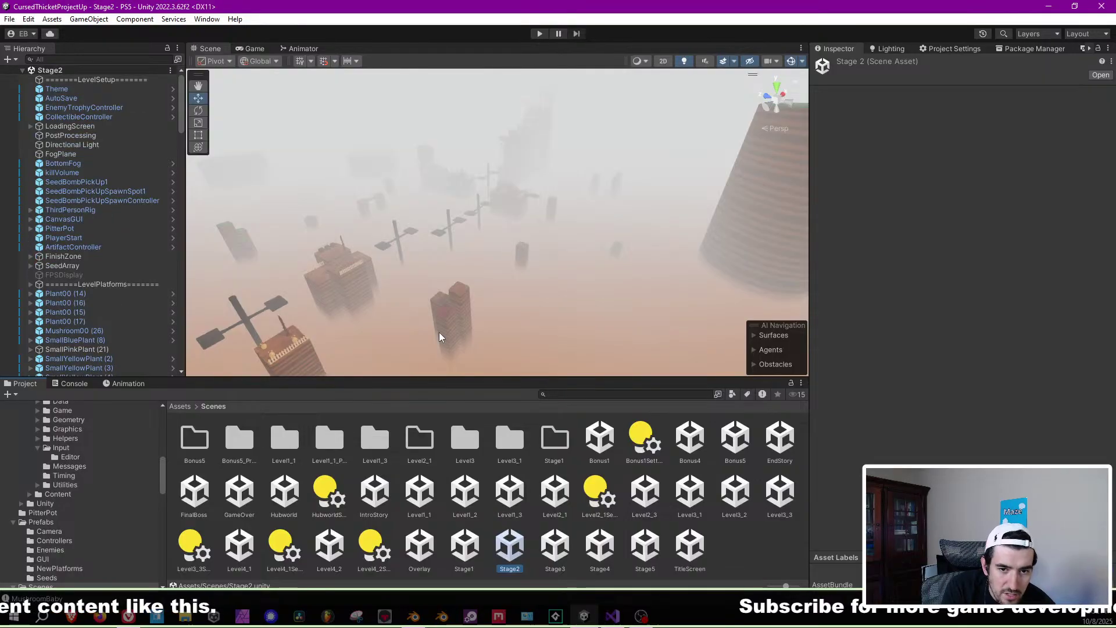
pyautogui.scroll(3, 442, 239)
pyautogui.moveTo(443, 211); pyautogui.dragTo(508, 164, button='middle')
pyautogui.scroll(6, 477, 189)
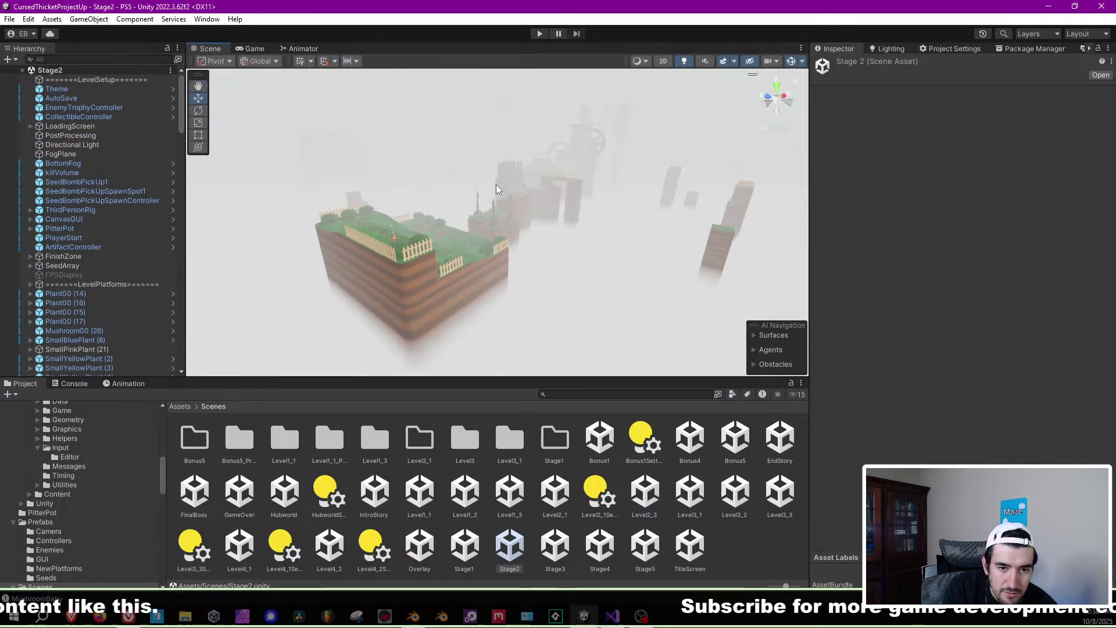
# Open the Stage4 scene from the Scenes folder and start the game.
pyautogui.moveTo(465, 194); pyautogui.dragTo(455, 262, button='right')
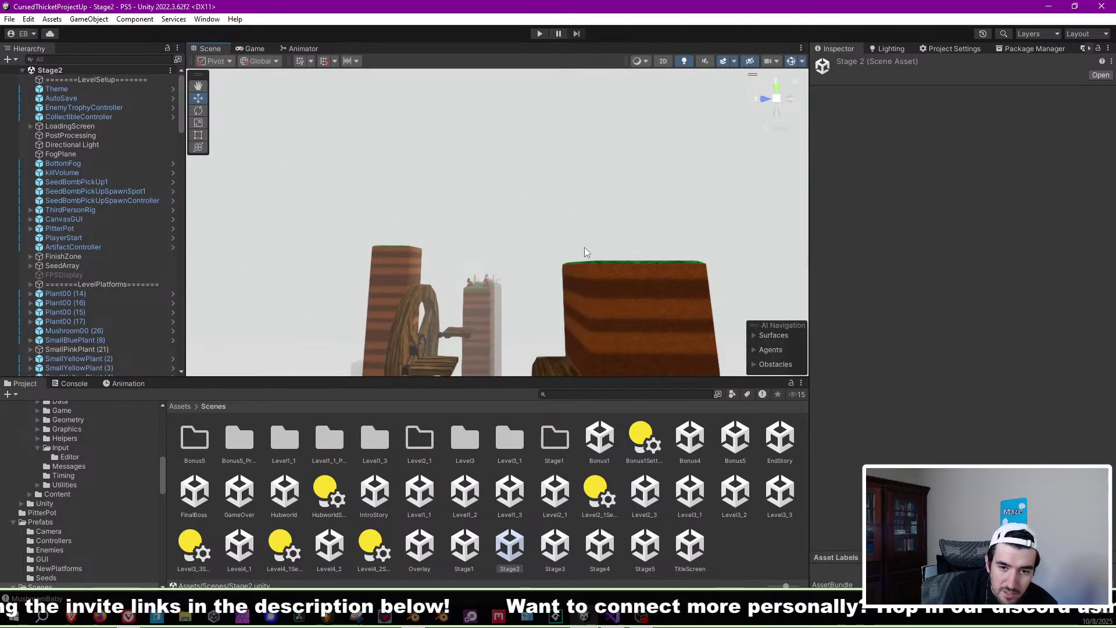
pyautogui.moveTo(526, 232)
pyautogui.mouseDown(button='right')
pyautogui.moveTo(473, 244)
pyautogui.moveTo(660, 269)
pyautogui.moveTo(361, 252)
pyautogui.moveTo(463, 190)
pyautogui.moveTo(427, 215)
pyautogui.moveTo(538, 231)
pyautogui.moveTo(515, 251)
pyautogui.mouseUp(button='right')
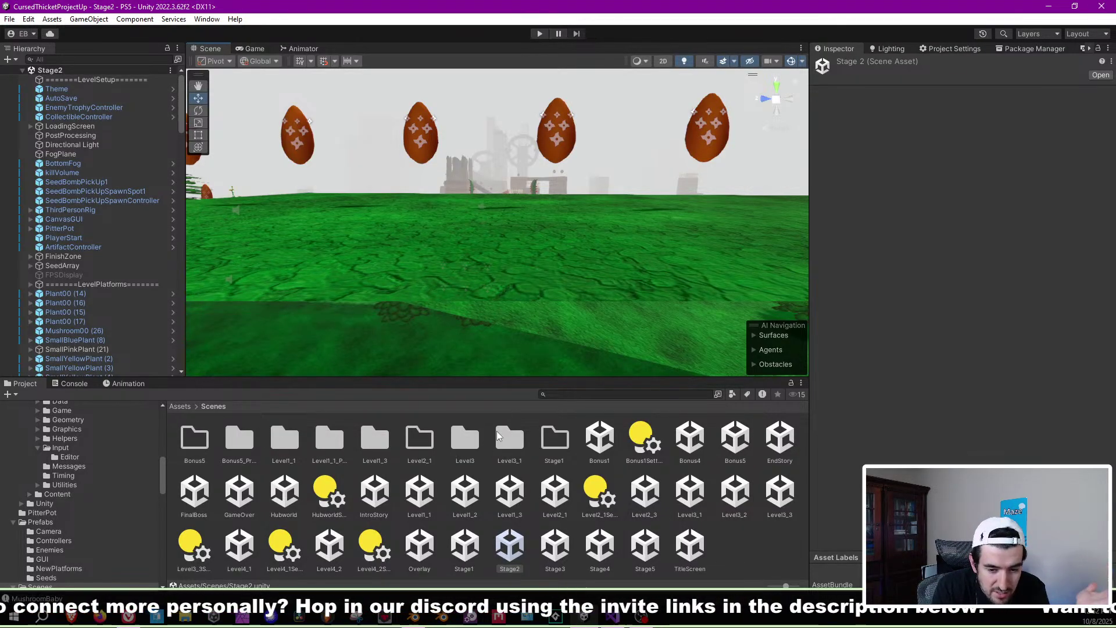
pyautogui.doubleClick(589, 538)
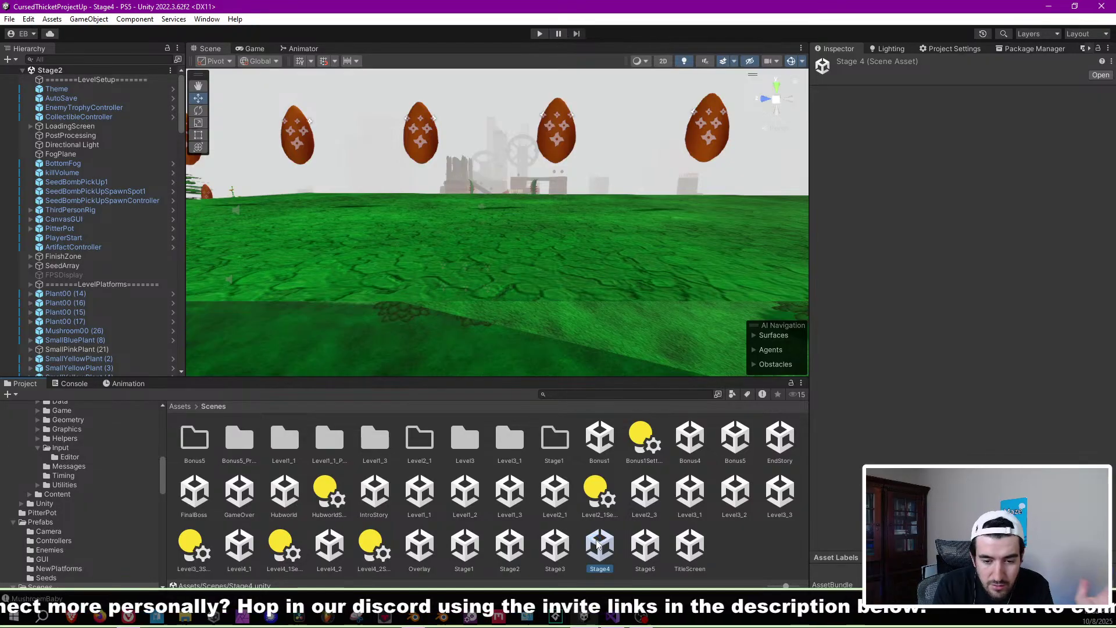
pyautogui.click(540, 33)
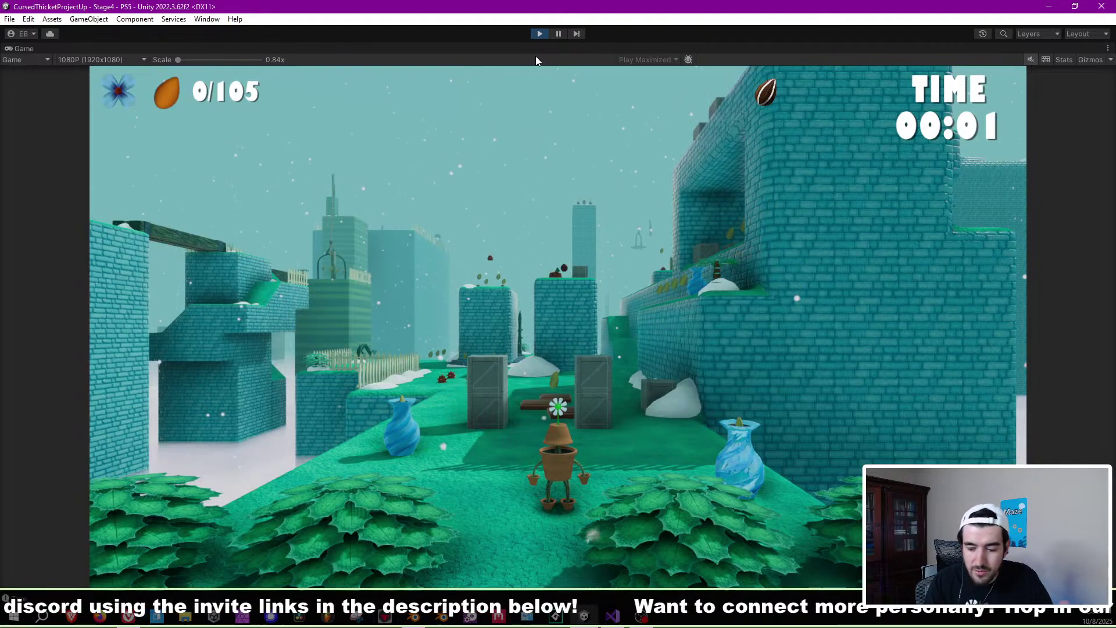
# Play-test Stage4 by smashing crates, collecting seeds and running across the grassy brick platforms, and stop the game.
pyautogui.press('w')
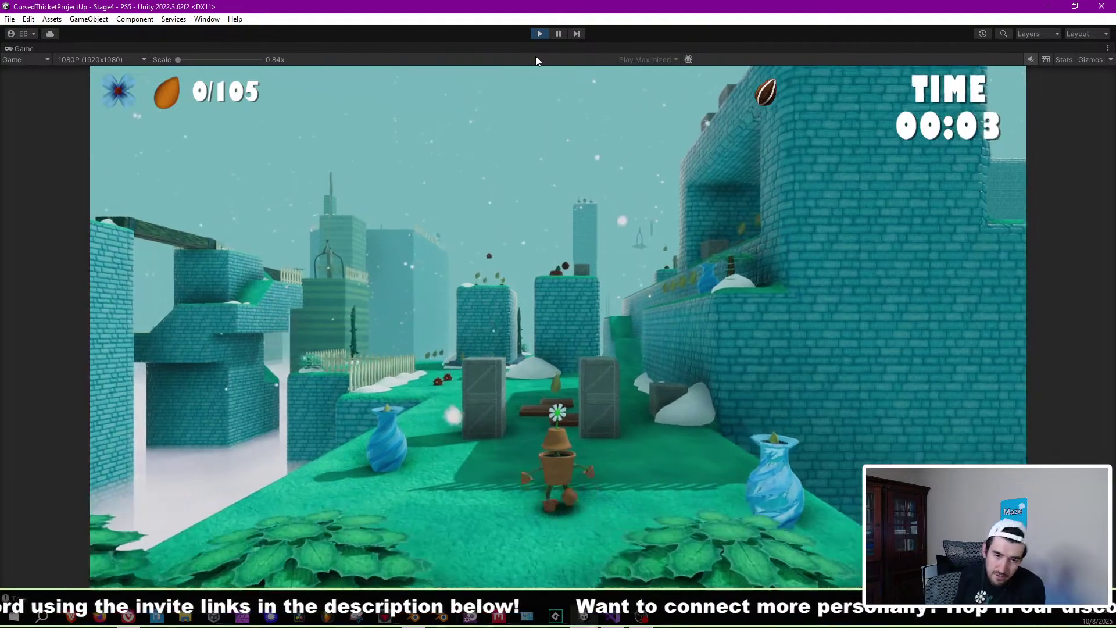
pyautogui.press('d')
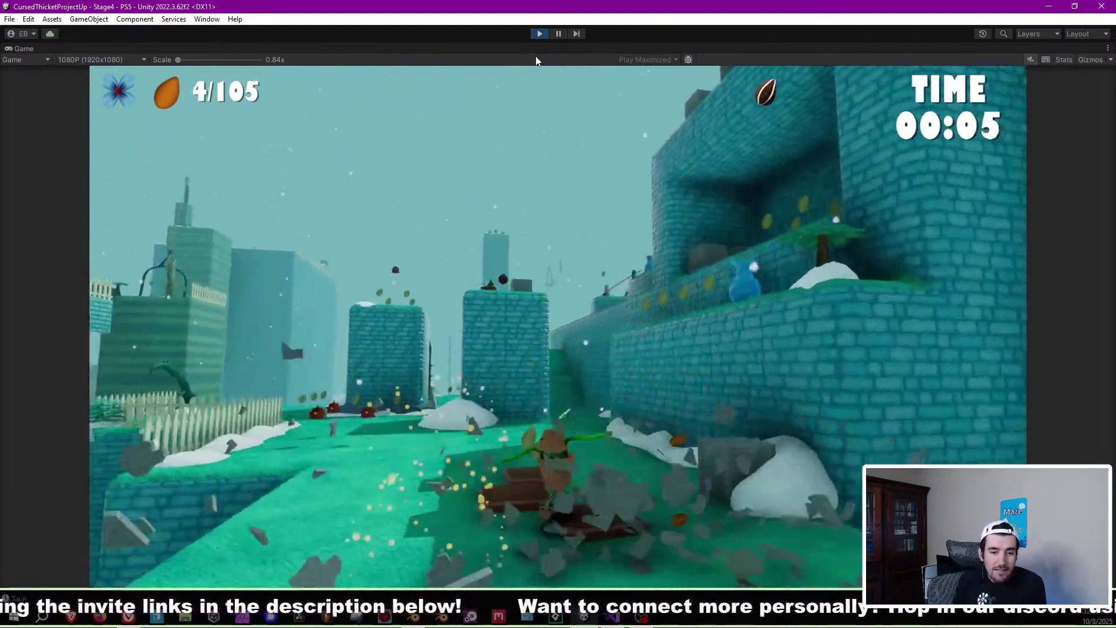
pyautogui.press('a')
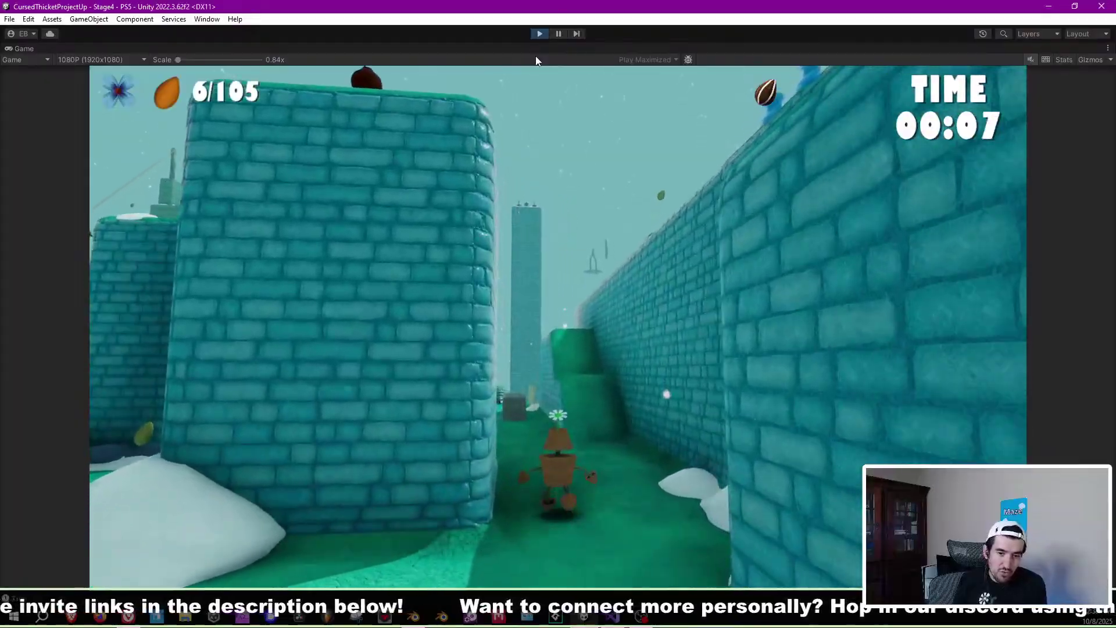
pyautogui.press('w')
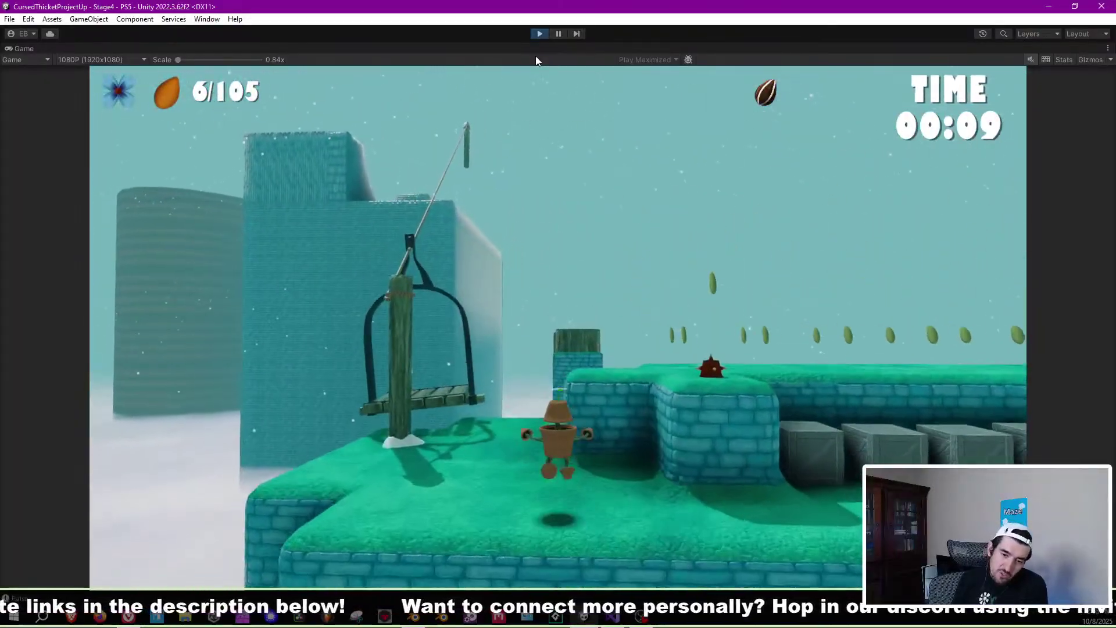
pyautogui.press('d')
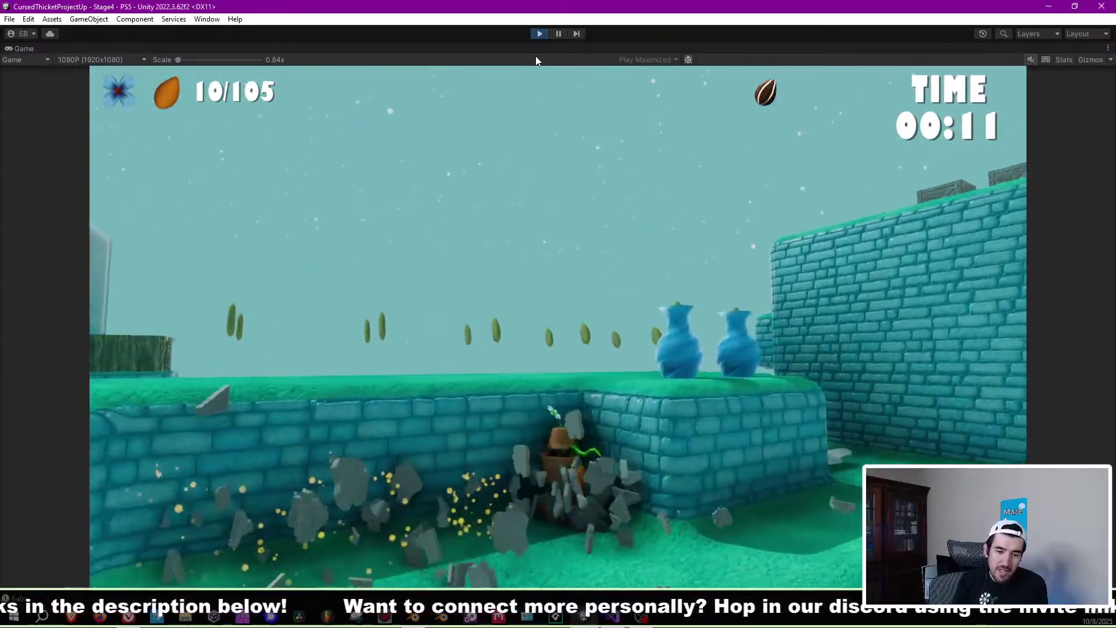
pyautogui.press('w')
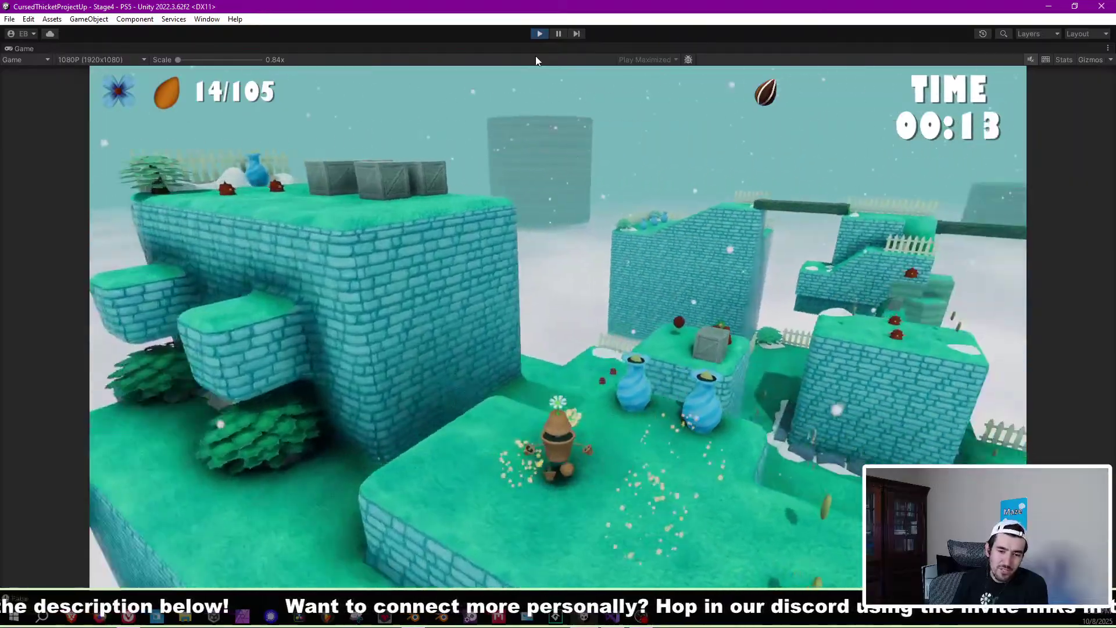
pyautogui.press('w')
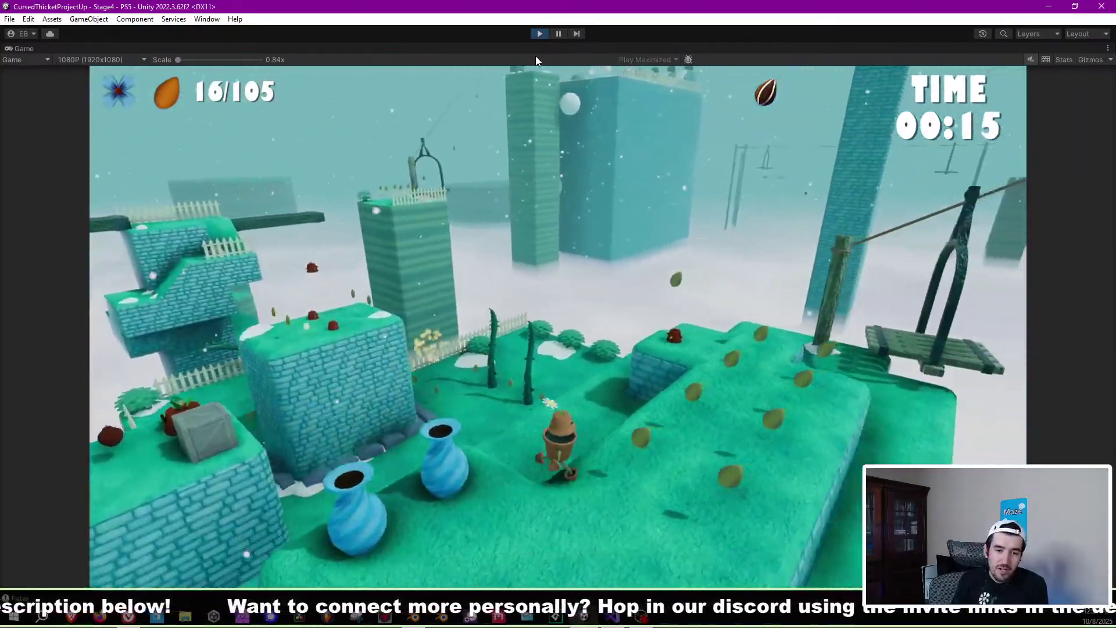
pyautogui.press('w')
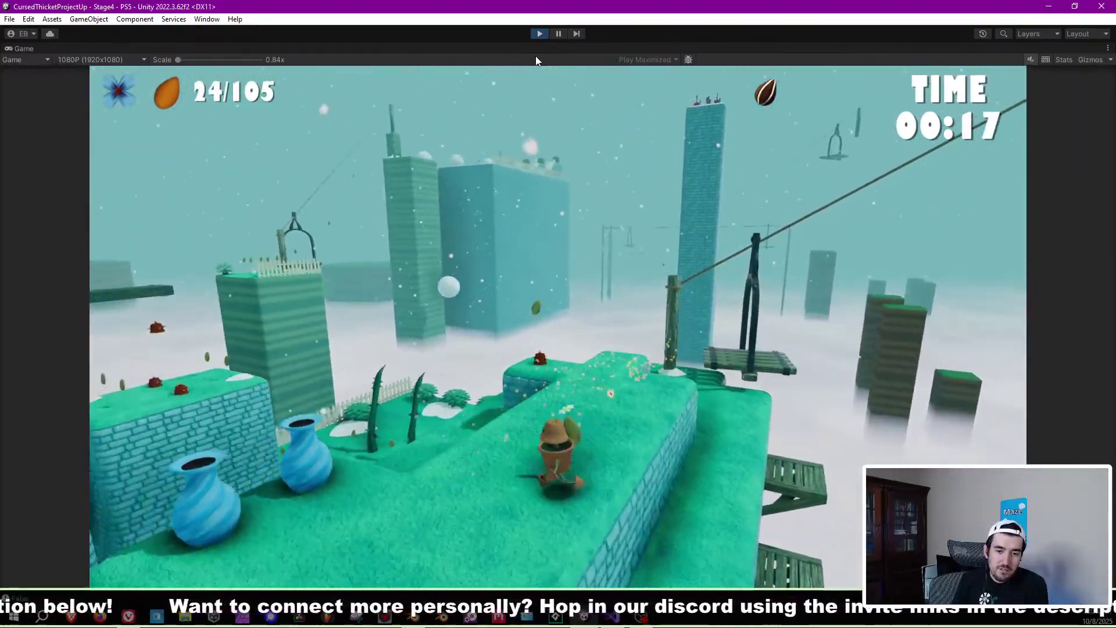
pyautogui.press('w')
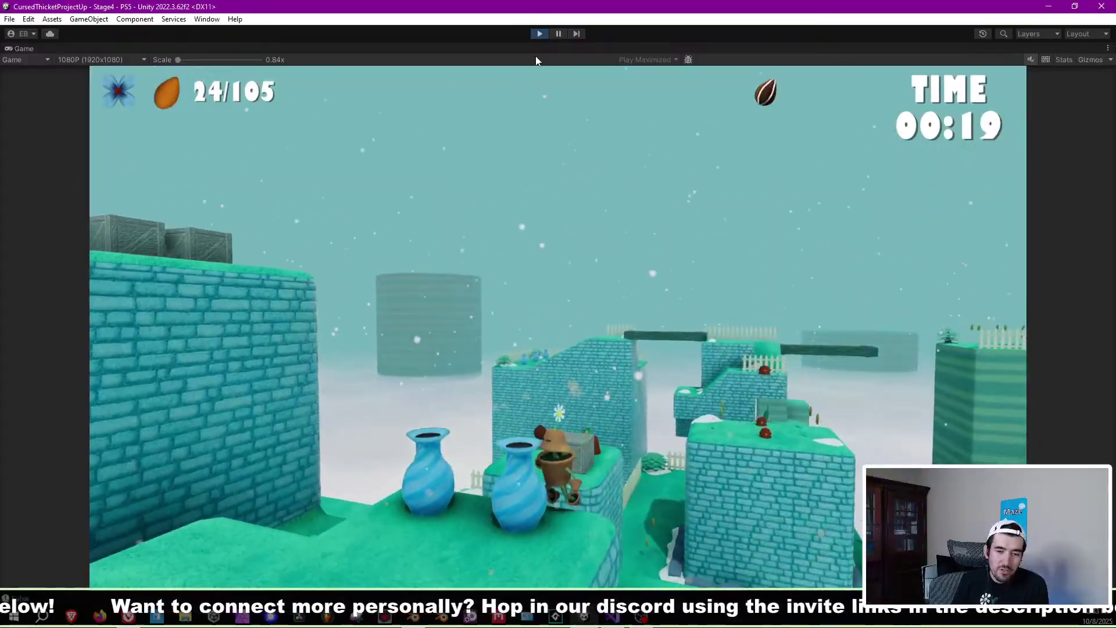
pyautogui.press('w')
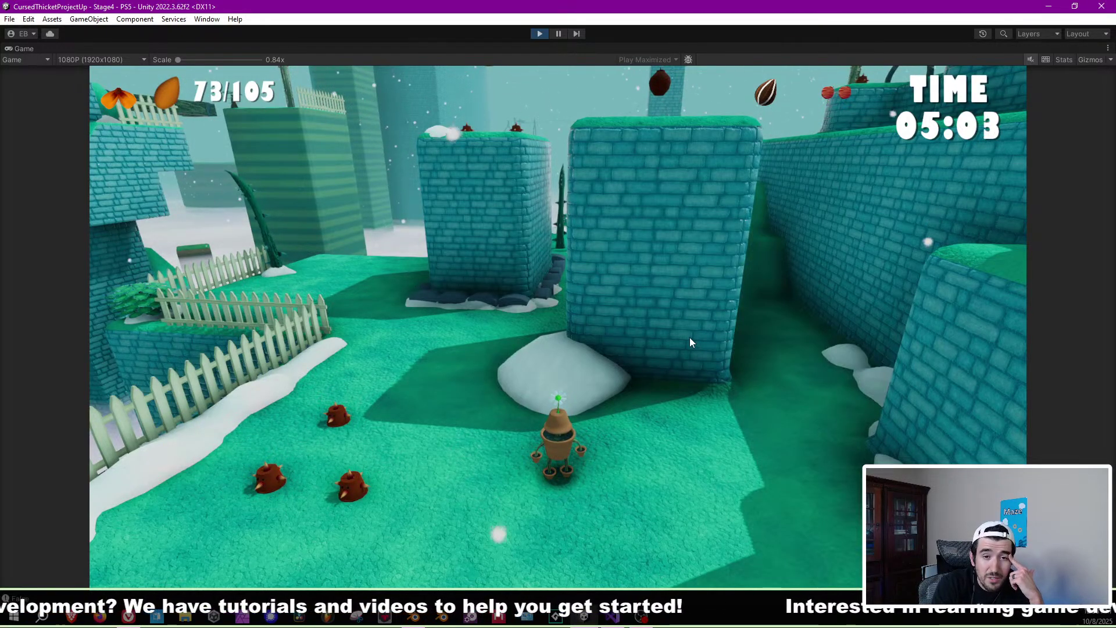
pyautogui.click(537, 34)
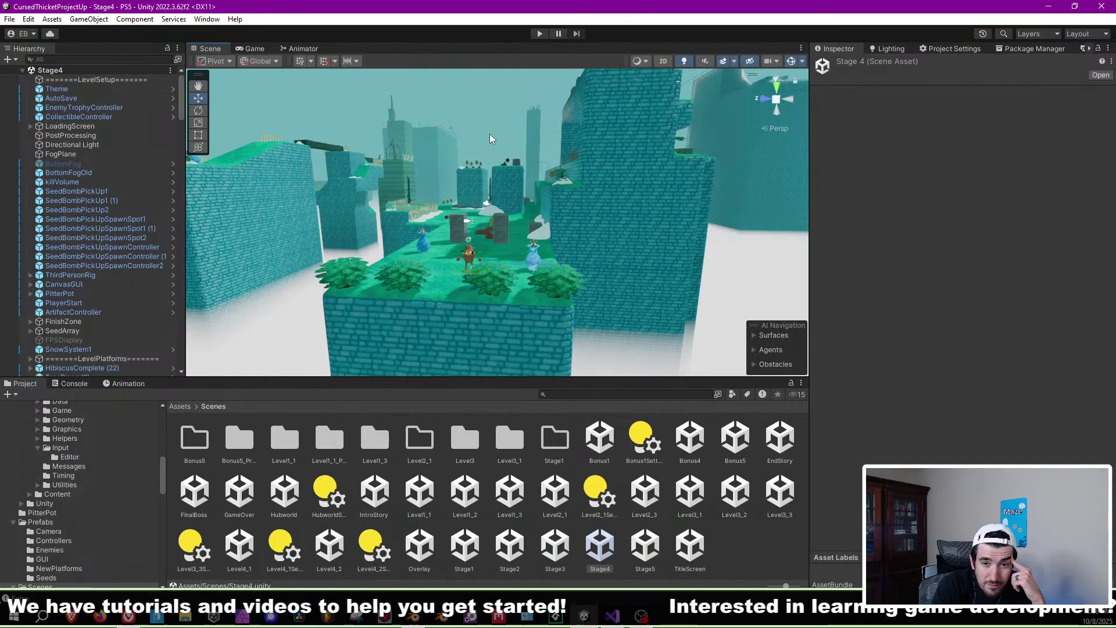
# Examine the Stage4 layout around the starting platform's crates and the tall brick wall beside it.
pyautogui.moveTo(493, 214); pyautogui.dragTo(504, 240, button='right')
pyautogui.press('w')
pyautogui.press('s')
pyautogui.moveTo(504, 240); pyautogui.dragTo(497, 231, button='middle')
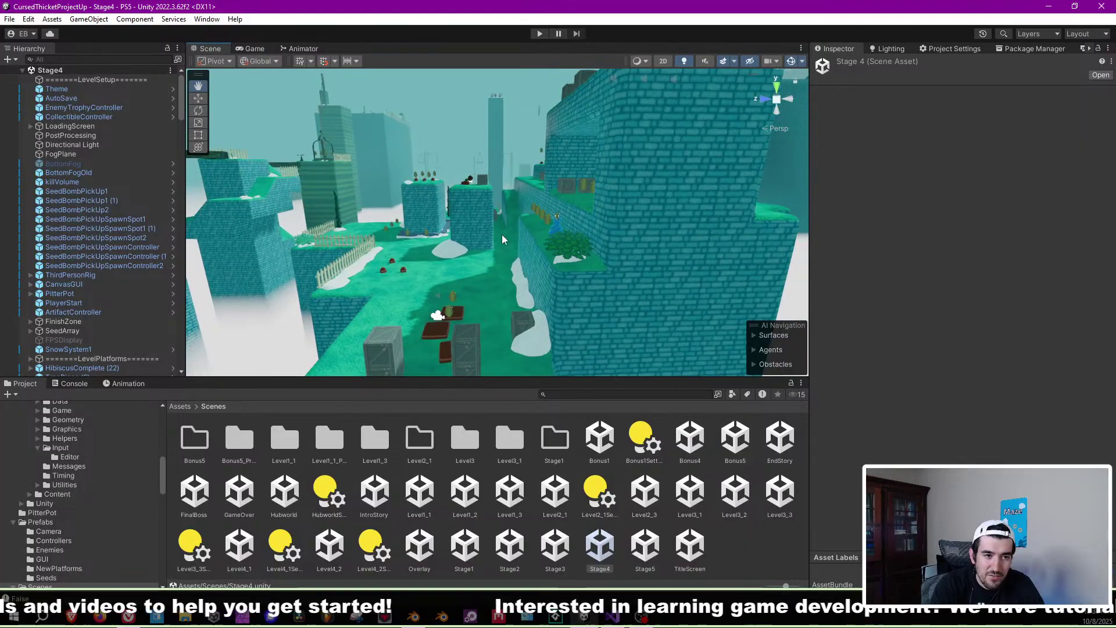